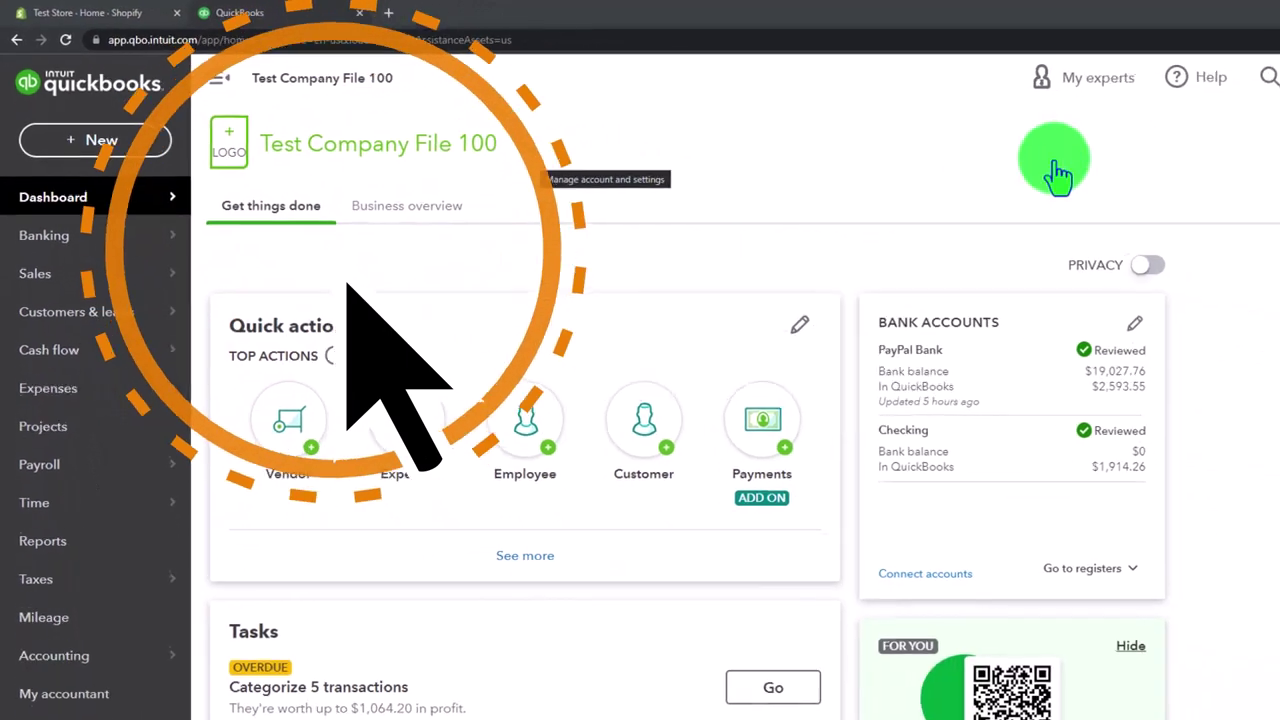
Step: Check in the company settings which view QuickBooks is using, and switch to the PowerPoint presentation
click(1199, 67)
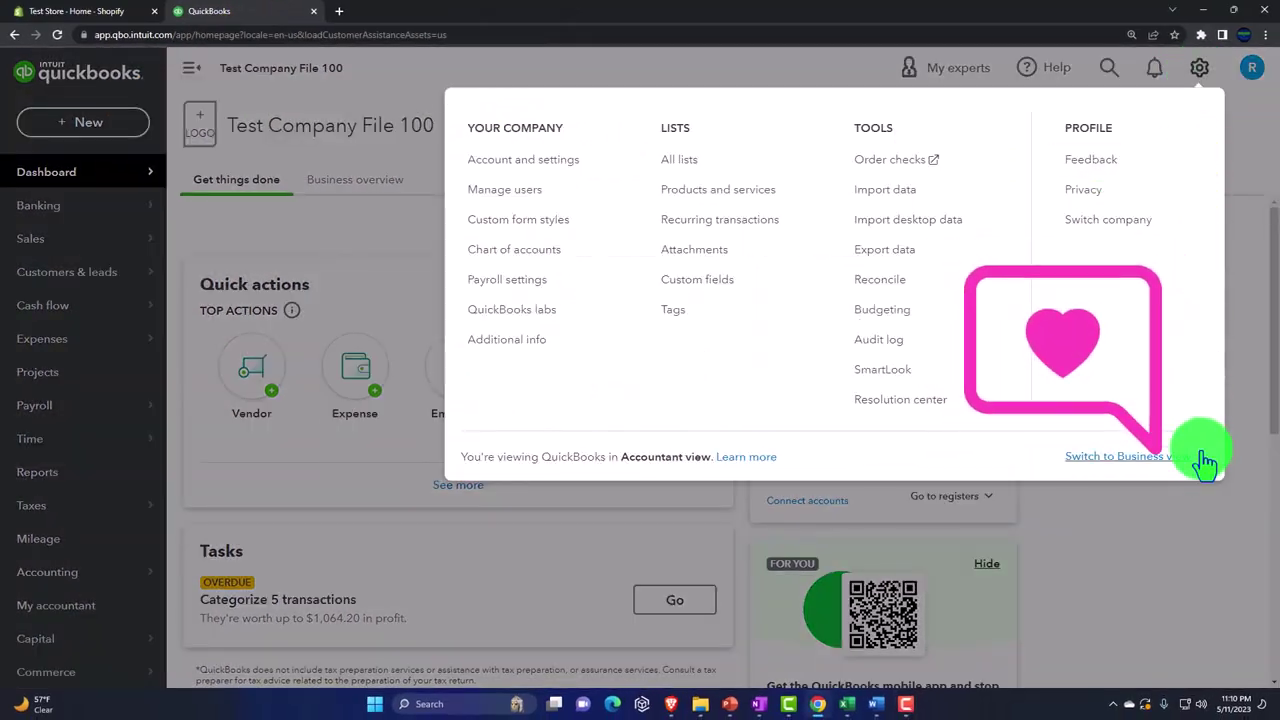
click(1208, 518)
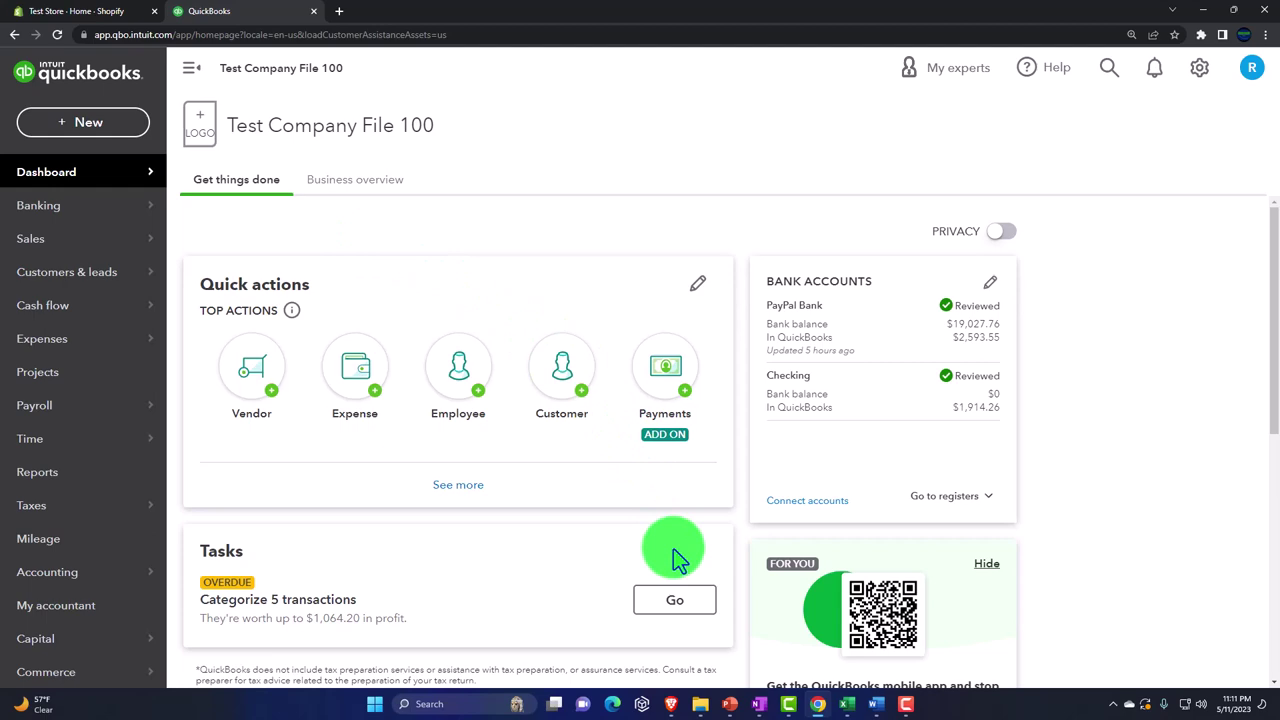
click(730, 704)
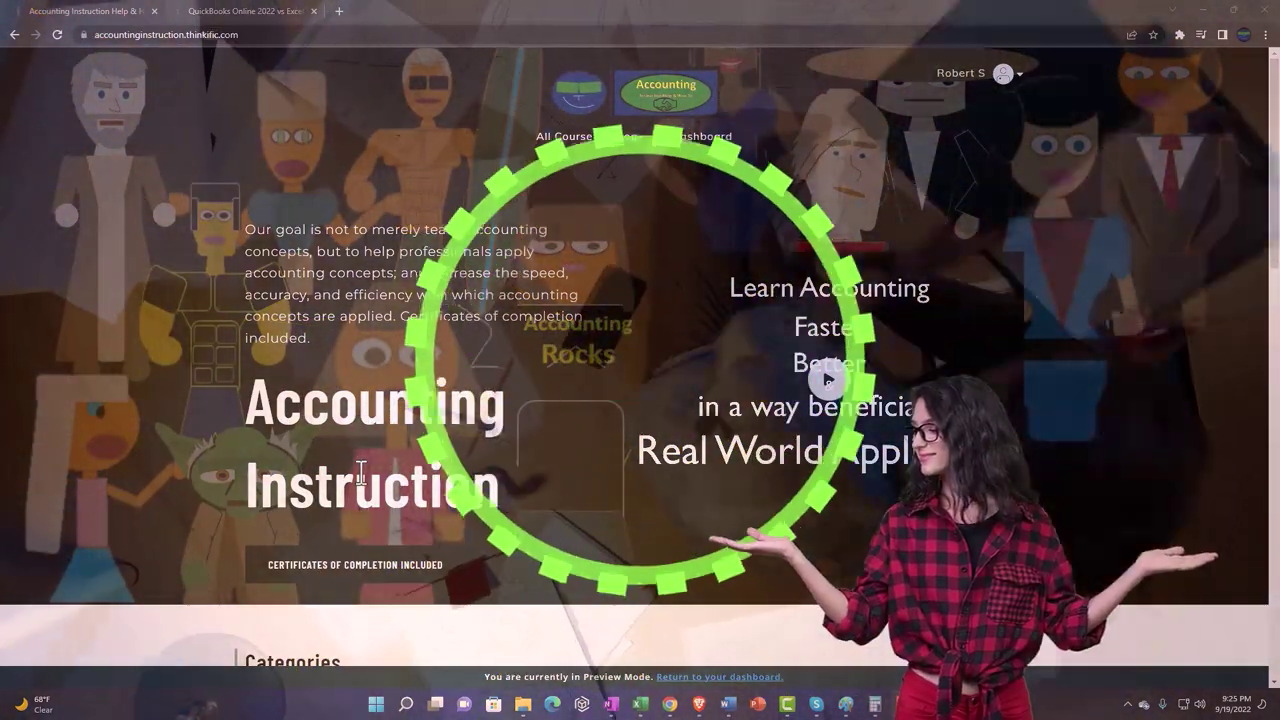
Step: Look through the course categories on the Accounting Instruction site and the lesson sections of the QuickBooks Online 2022 course
scroll(174, 539, down, 4)
scroll(176, 545, down, 3)
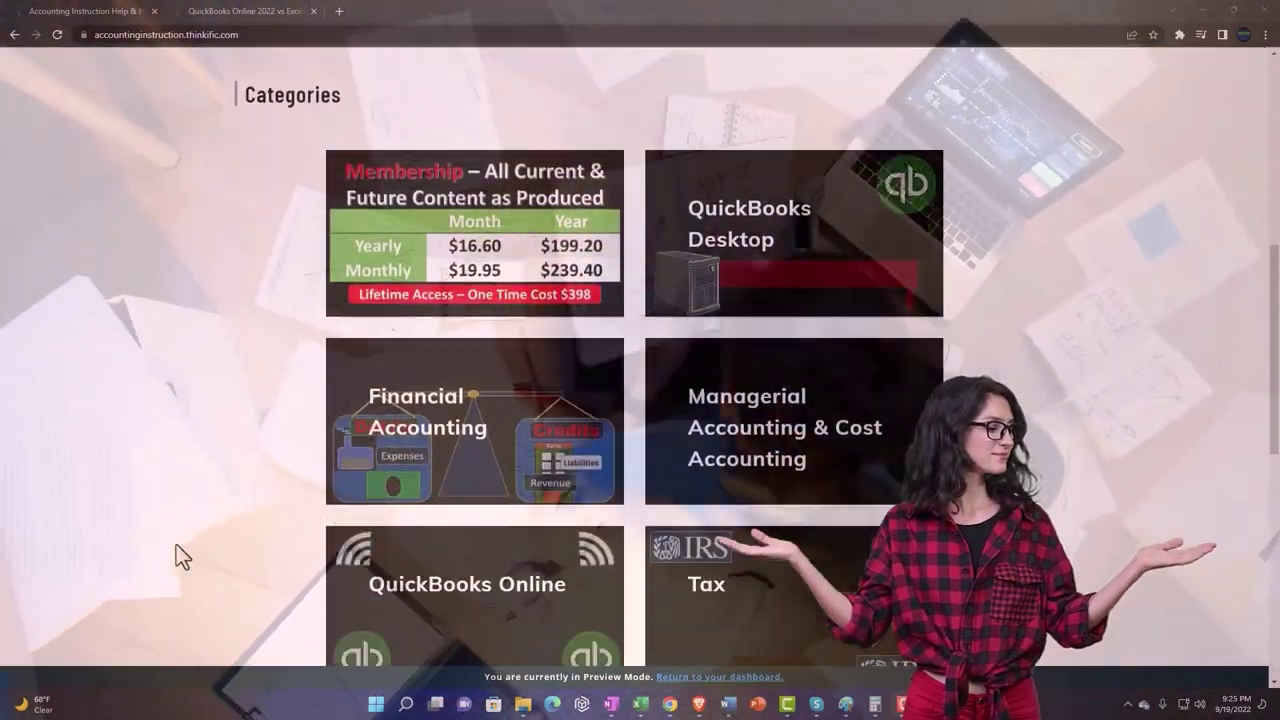
scroll(176, 545, down, 6)
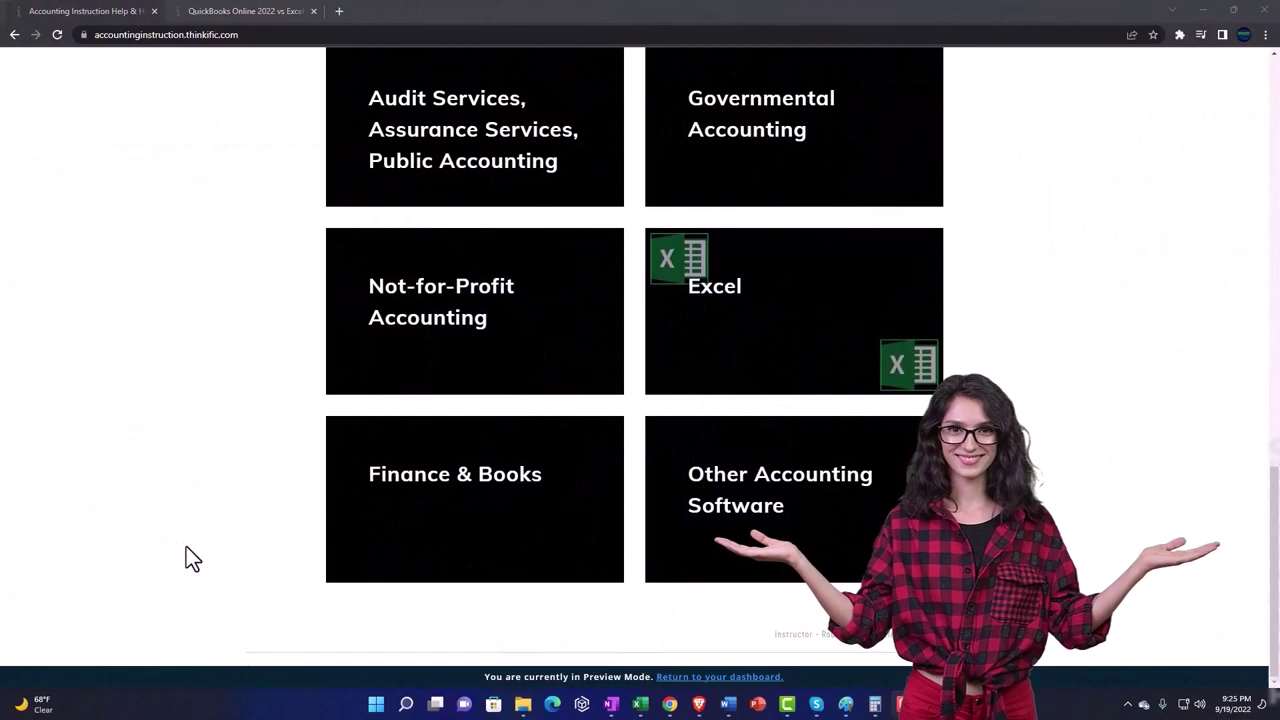
click(229, 12)
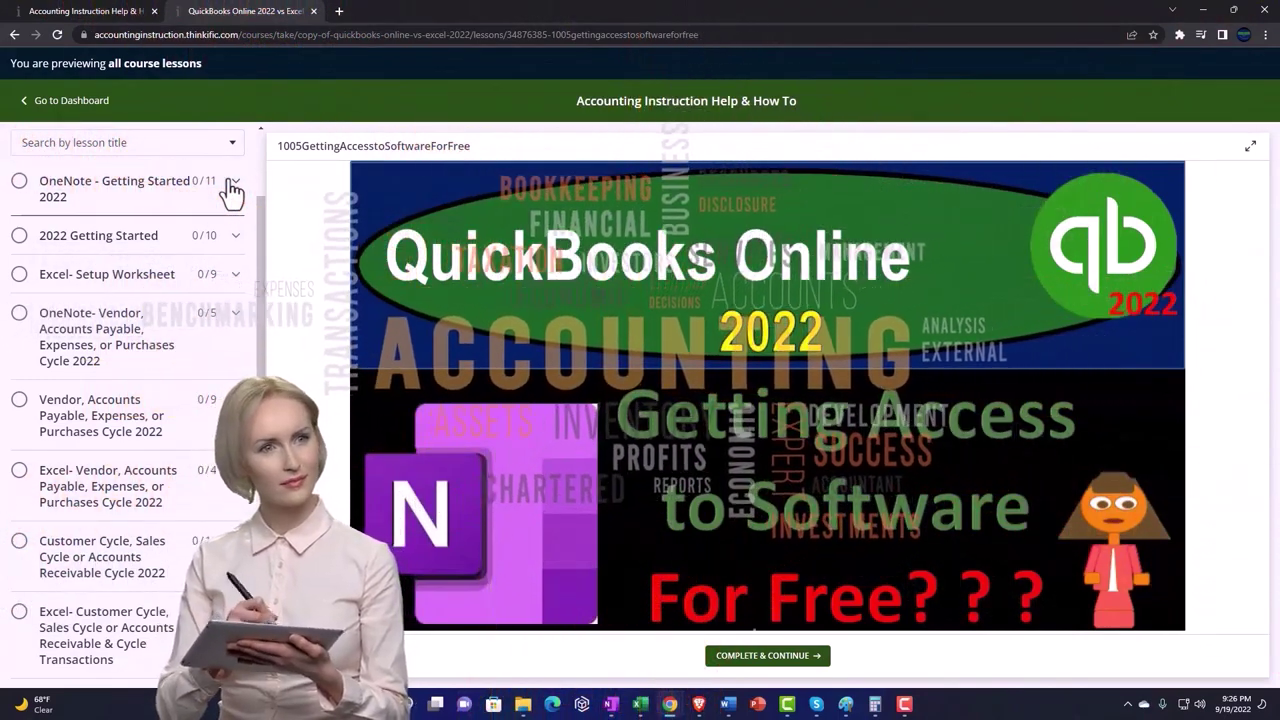
click(233, 186)
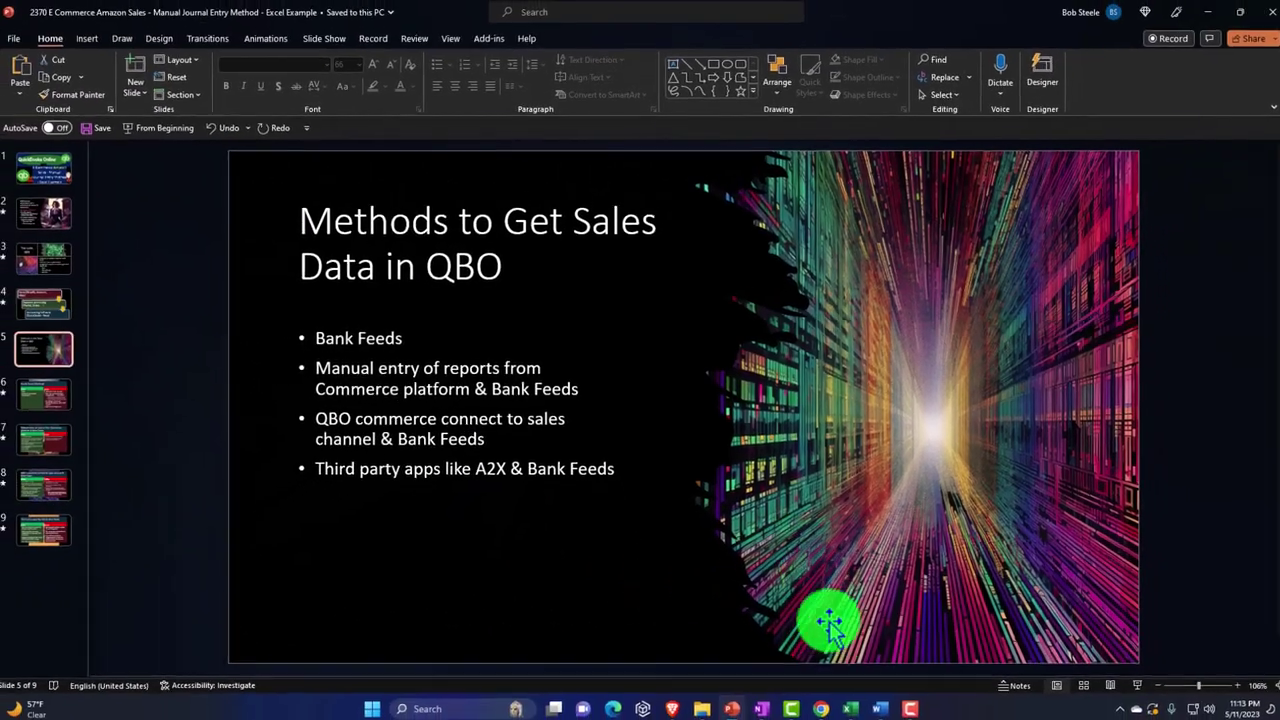
Step: Switch to the blank Excel workbook Book1 and format all cells as Currency with no symbol and negative numbers in red parentheses
mouse_move(851, 708)
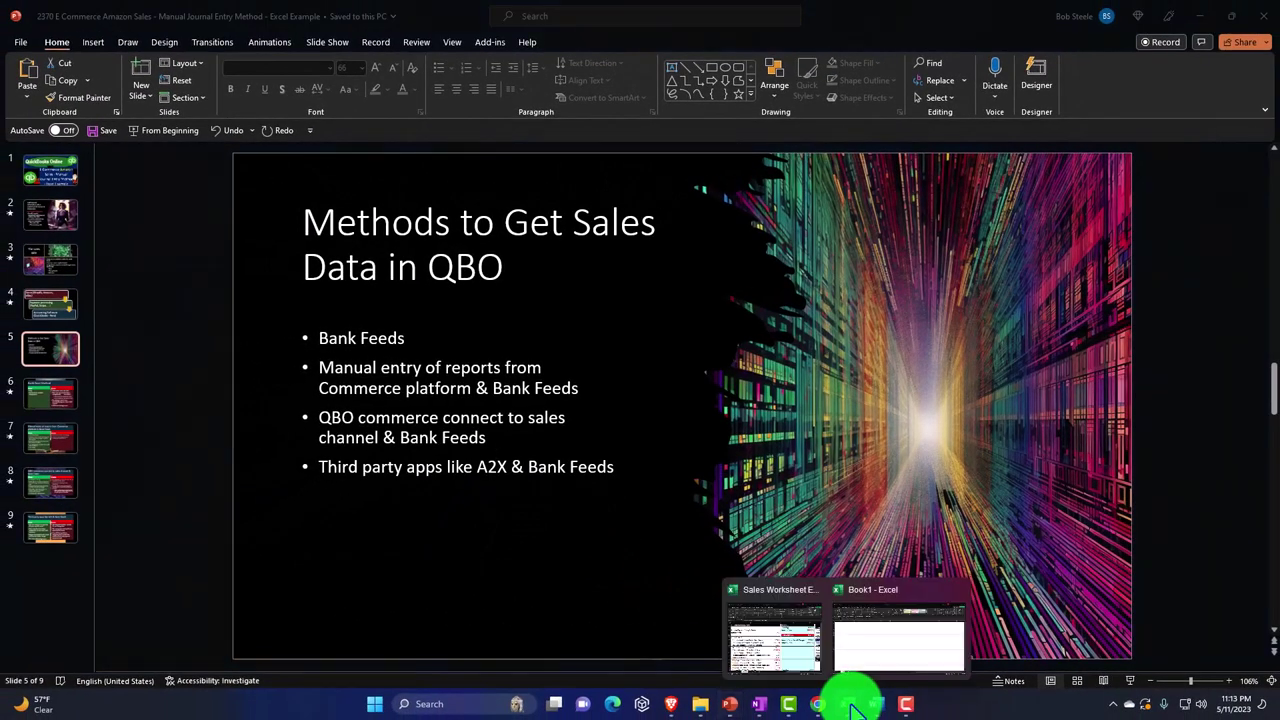
click(905, 660)
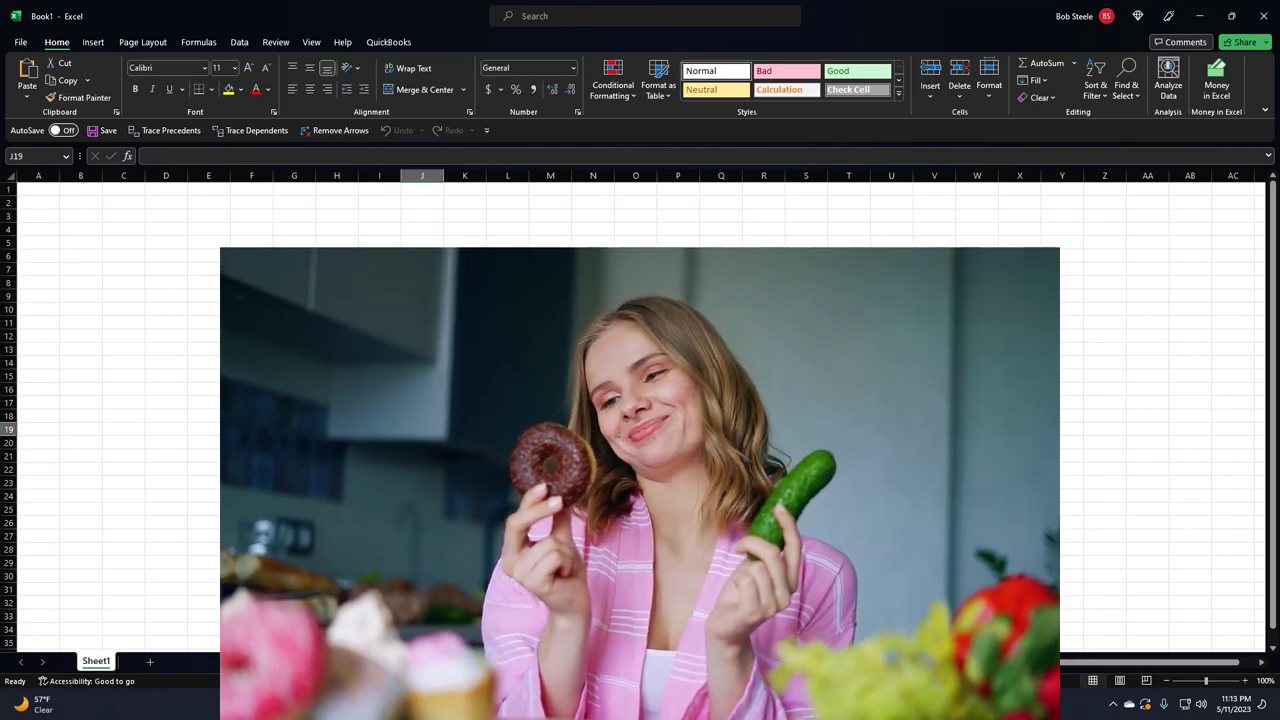
ctrl+scroll(640, 410, up, 7)
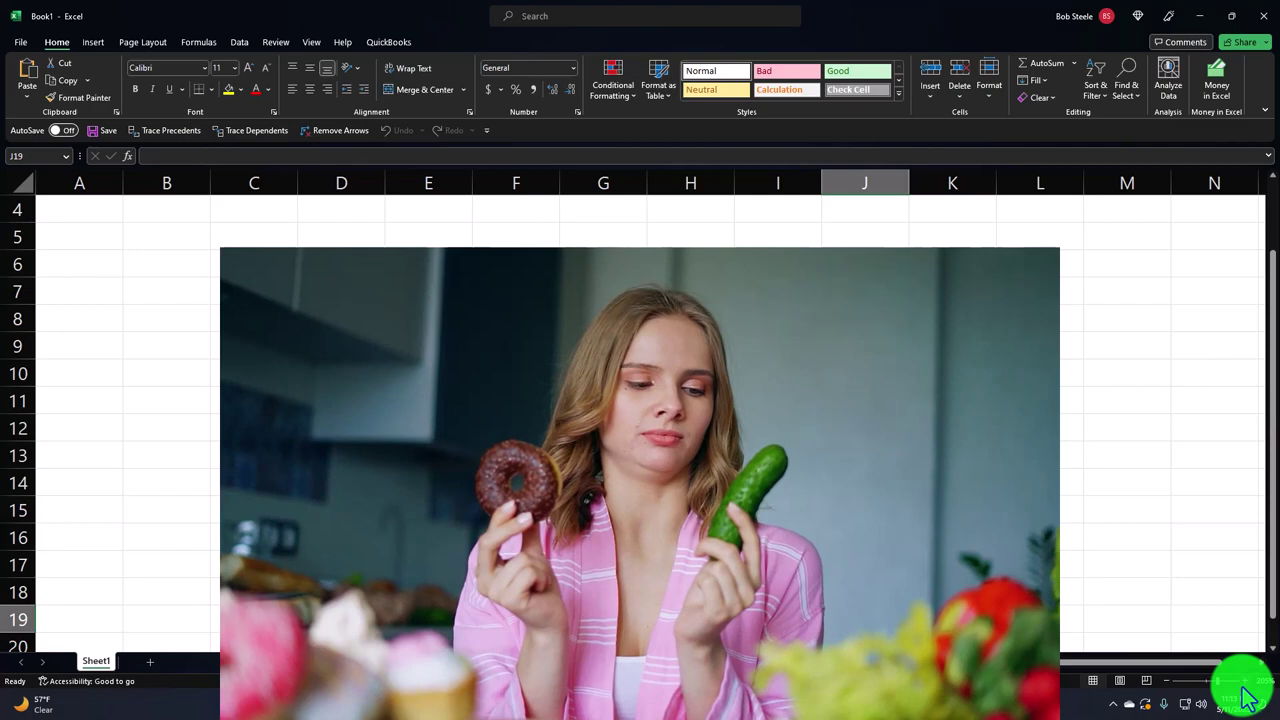
ctrl+scroll(640, 410, up, 2)
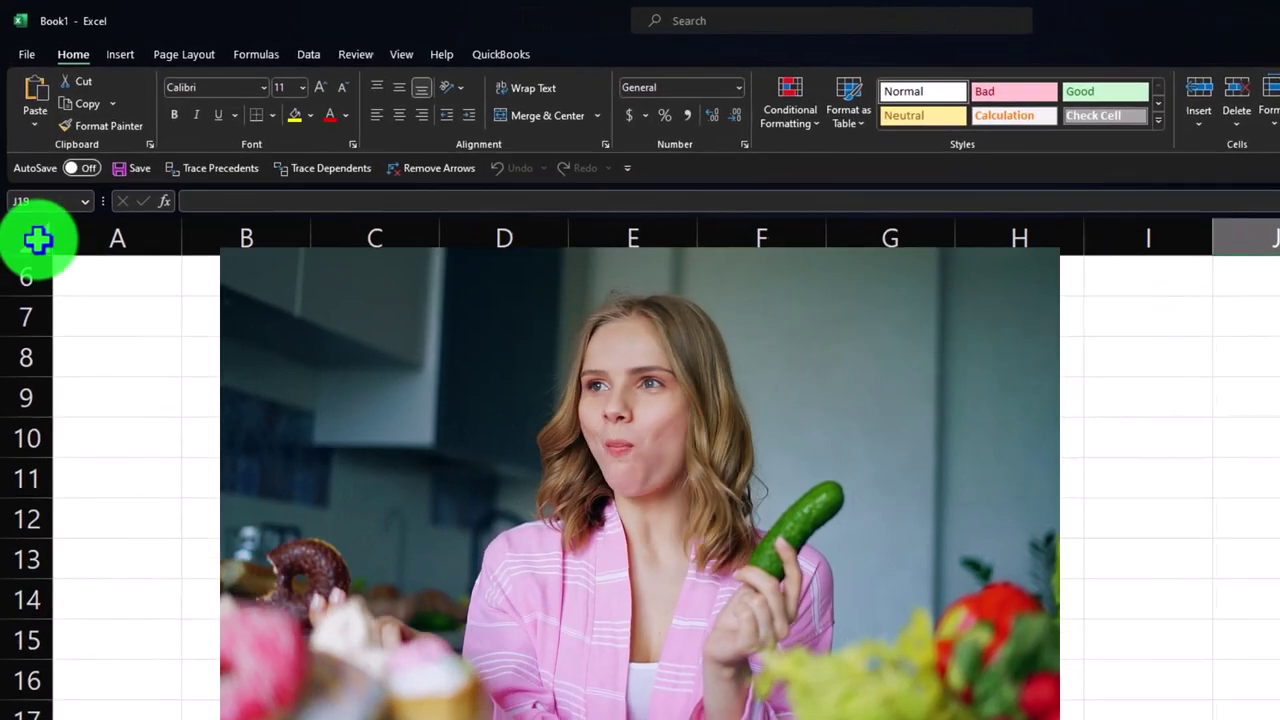
click(37, 239)
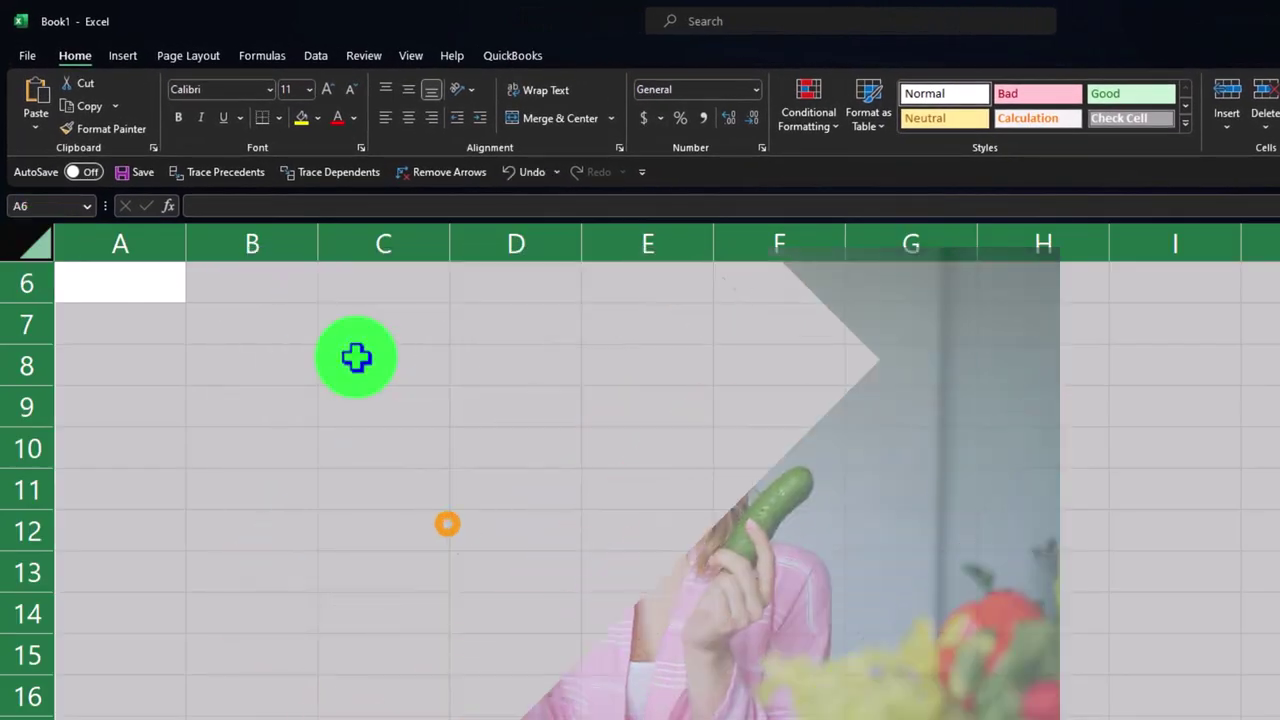
right_click(356, 358)
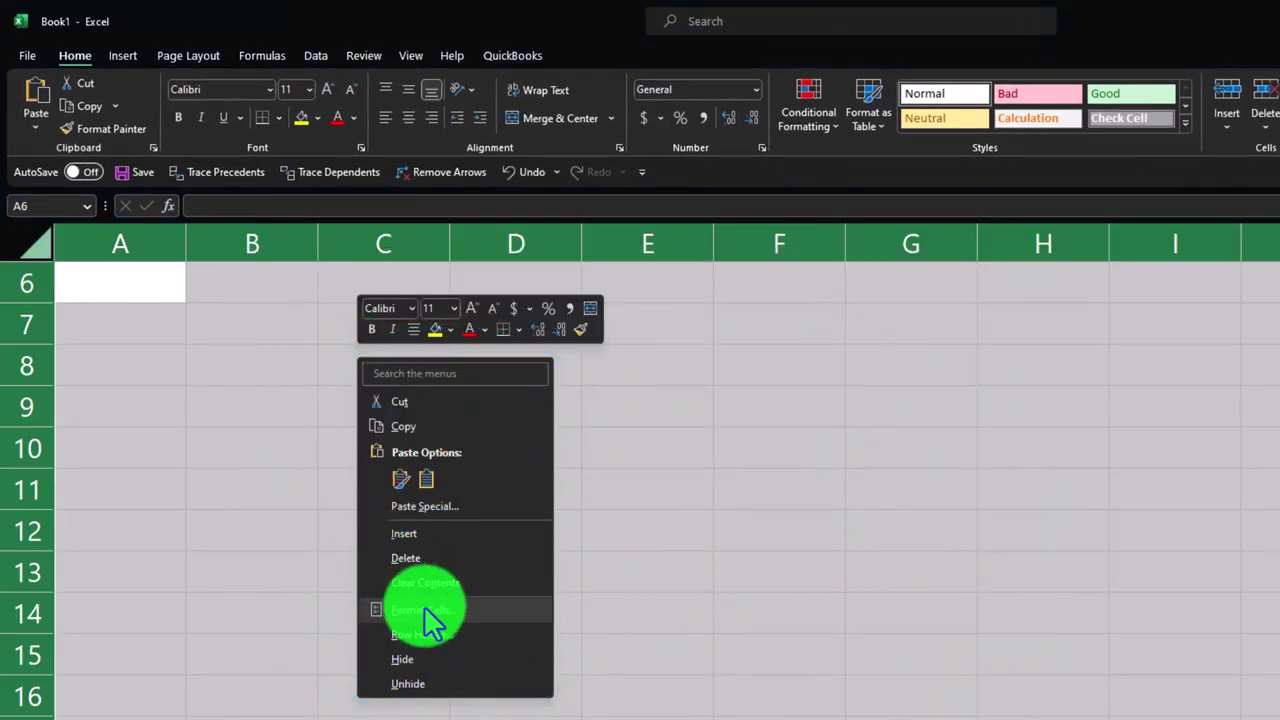
click(466, 612)
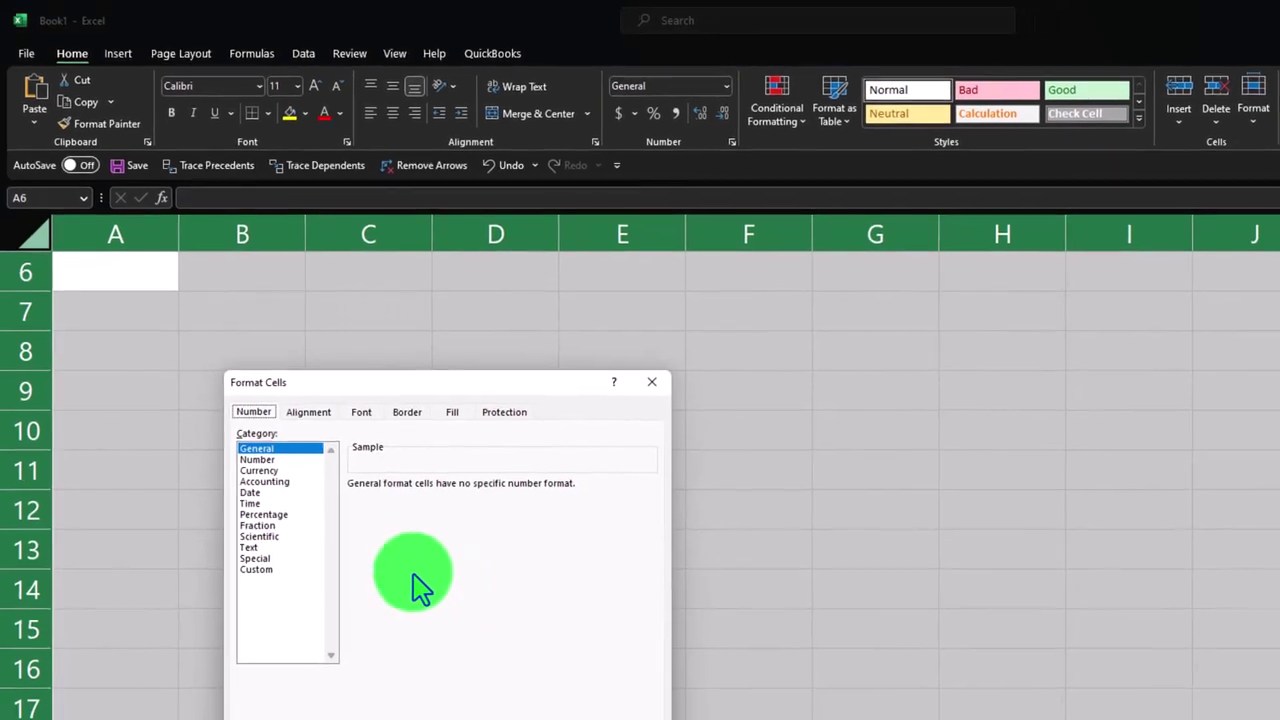
click(256, 448)
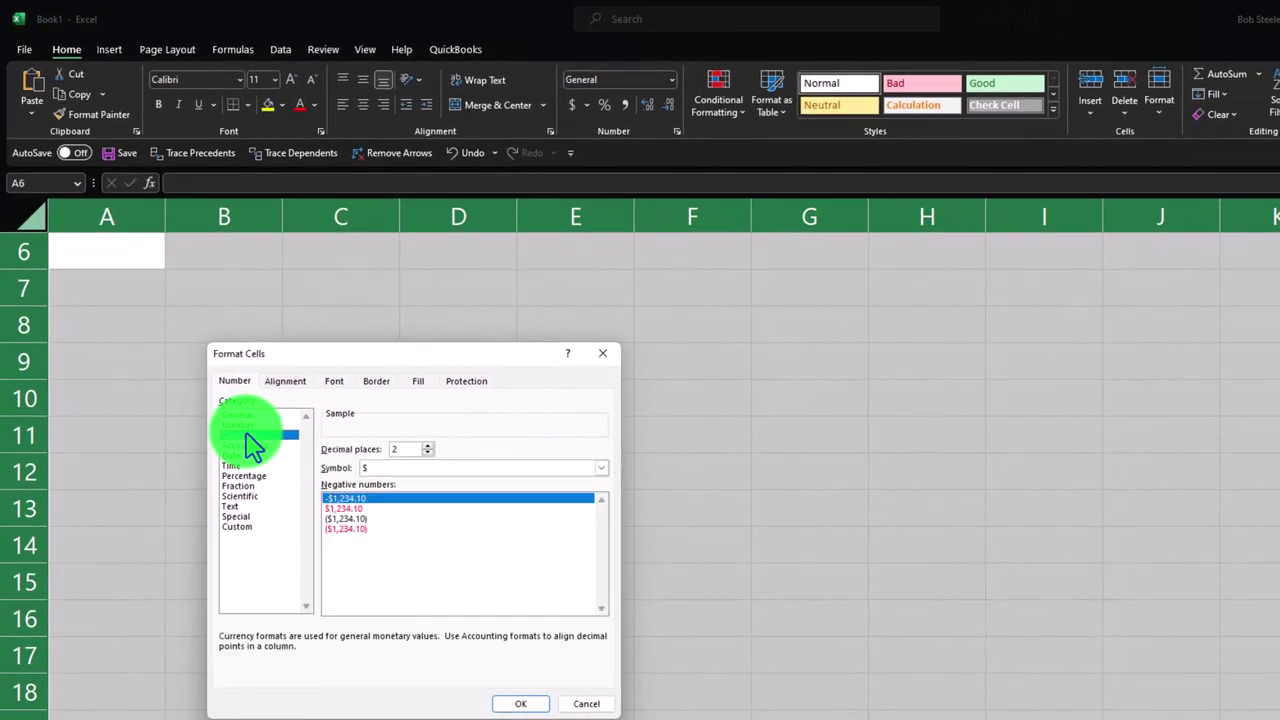
click(368, 528)
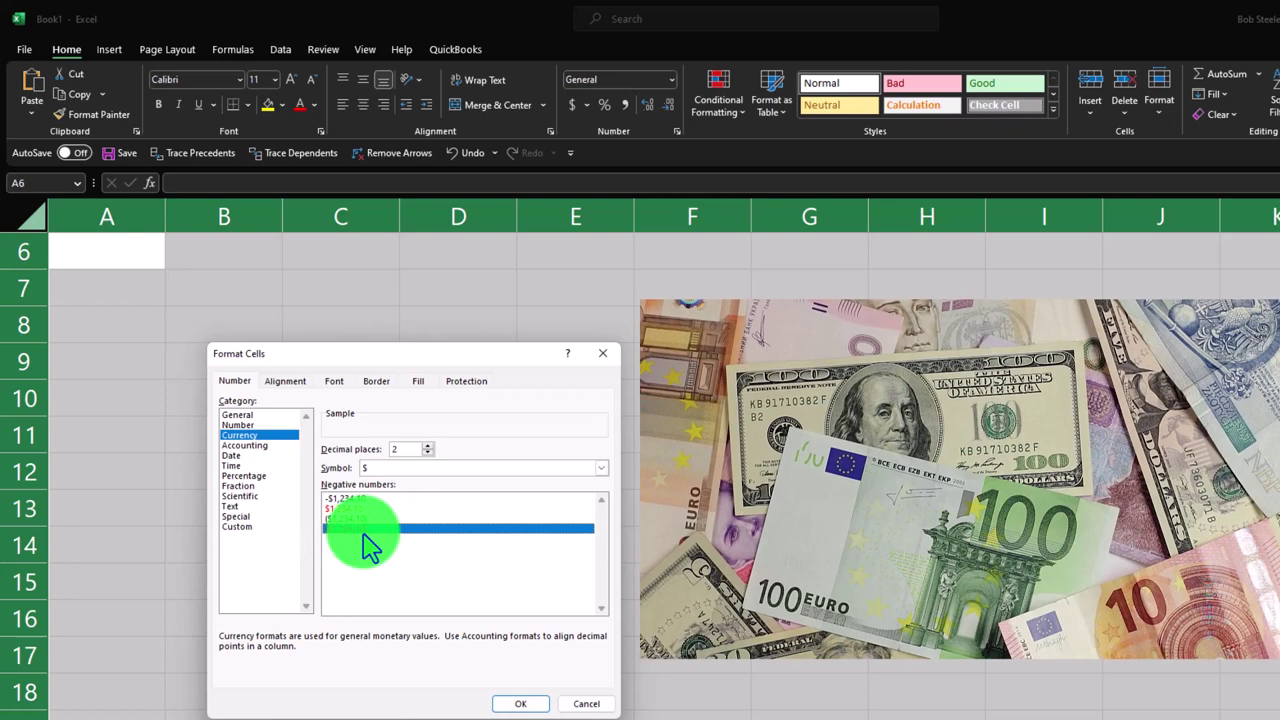
click(603, 469)
click(578, 482)
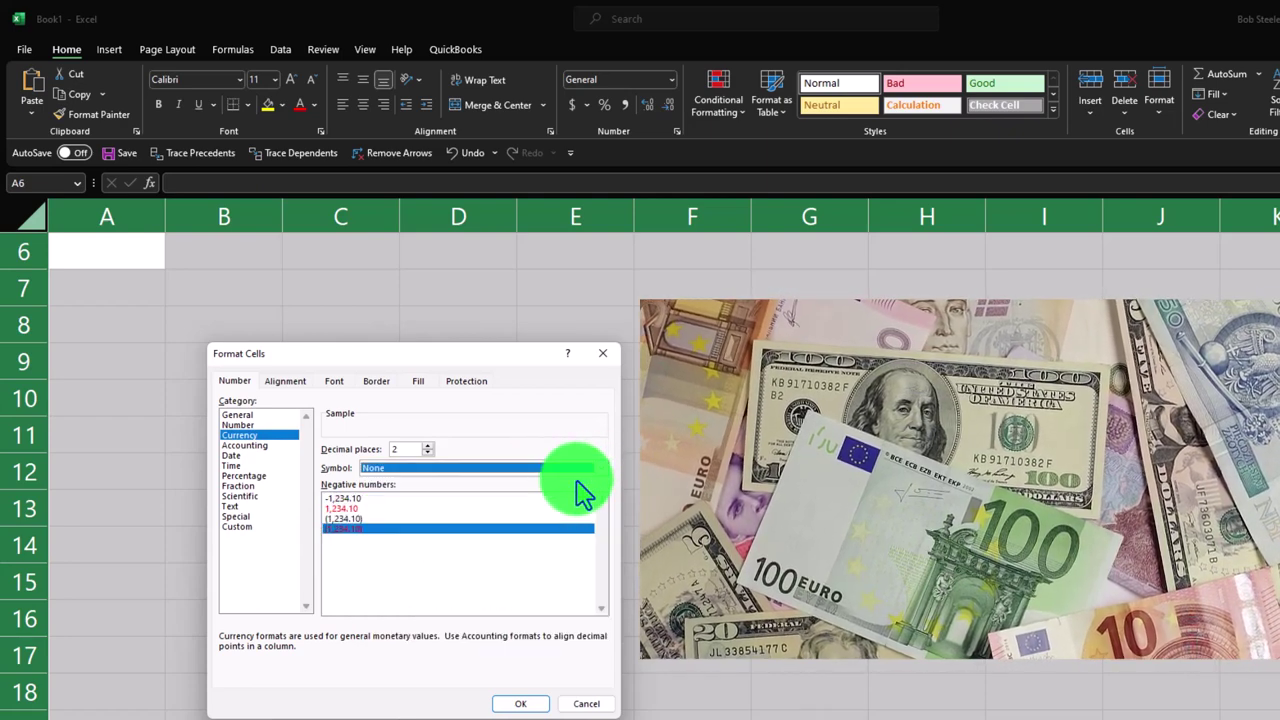
click(526, 704)
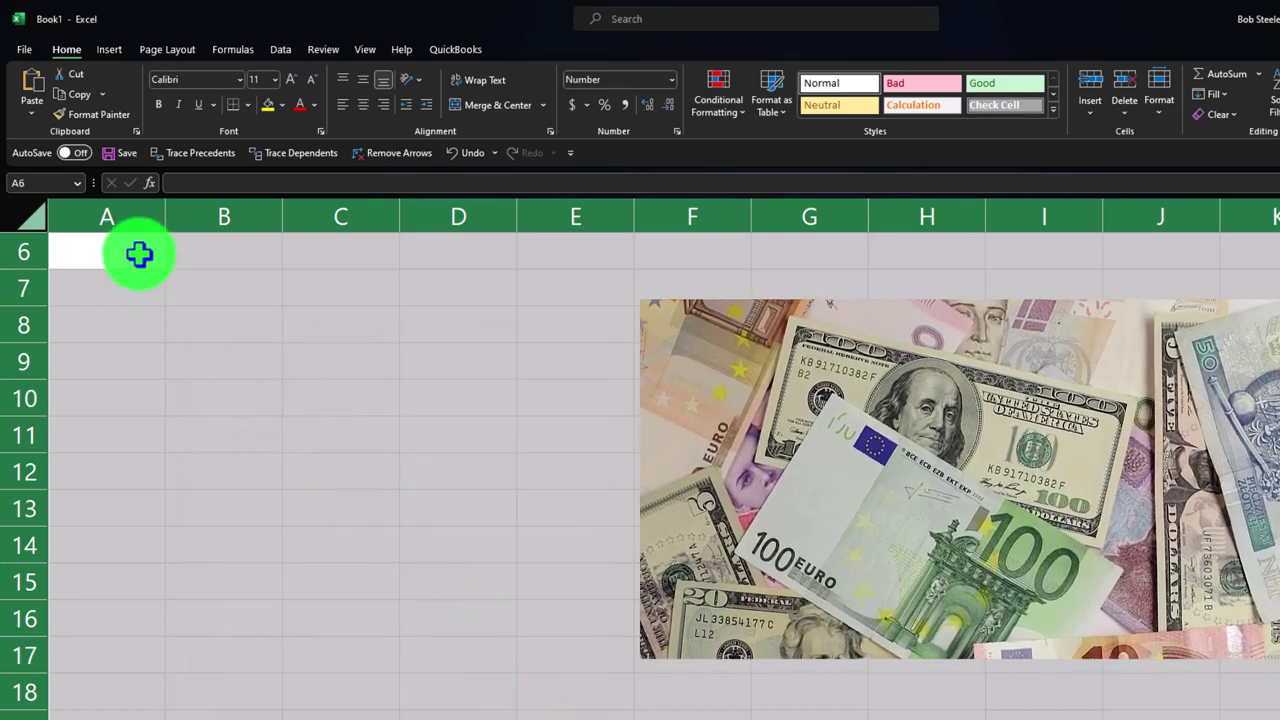
Step: Enter the title "Amazon Payout Example" in cell A6 and widen column A well beyond the title text
click(140, 254)
text(Amazon Payout)
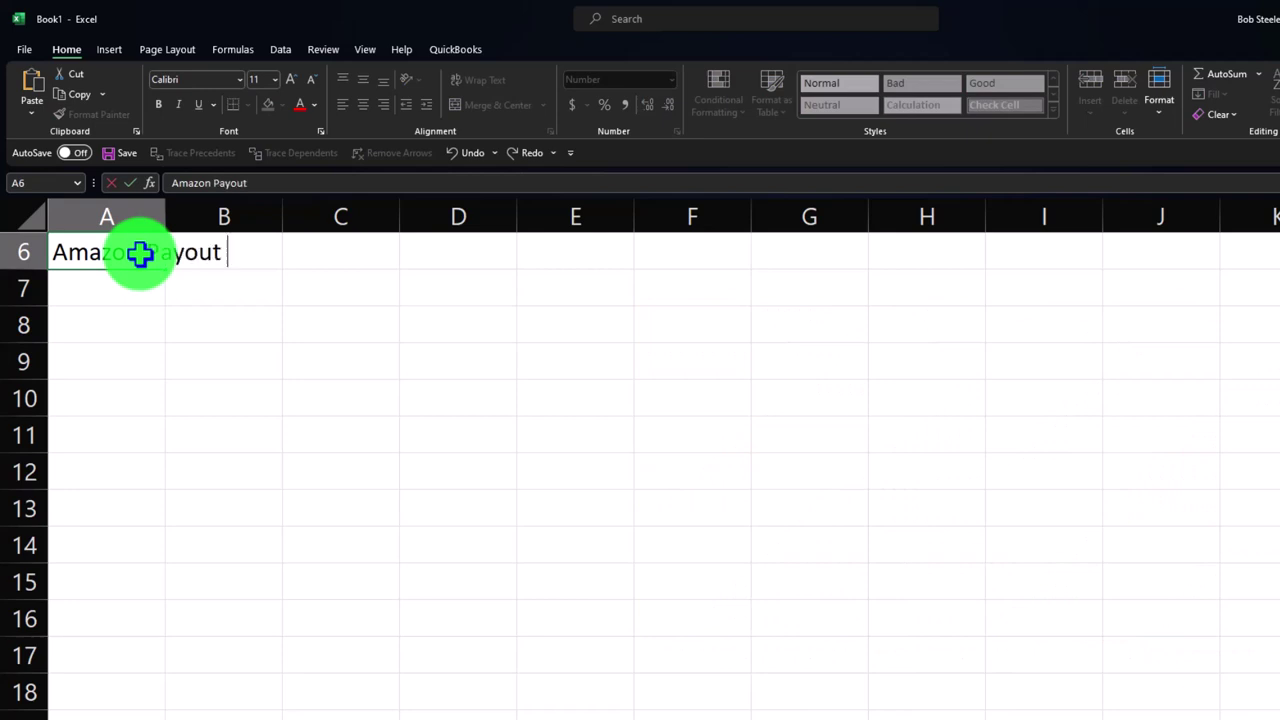
key(BackSpace)
key(BackSpace)
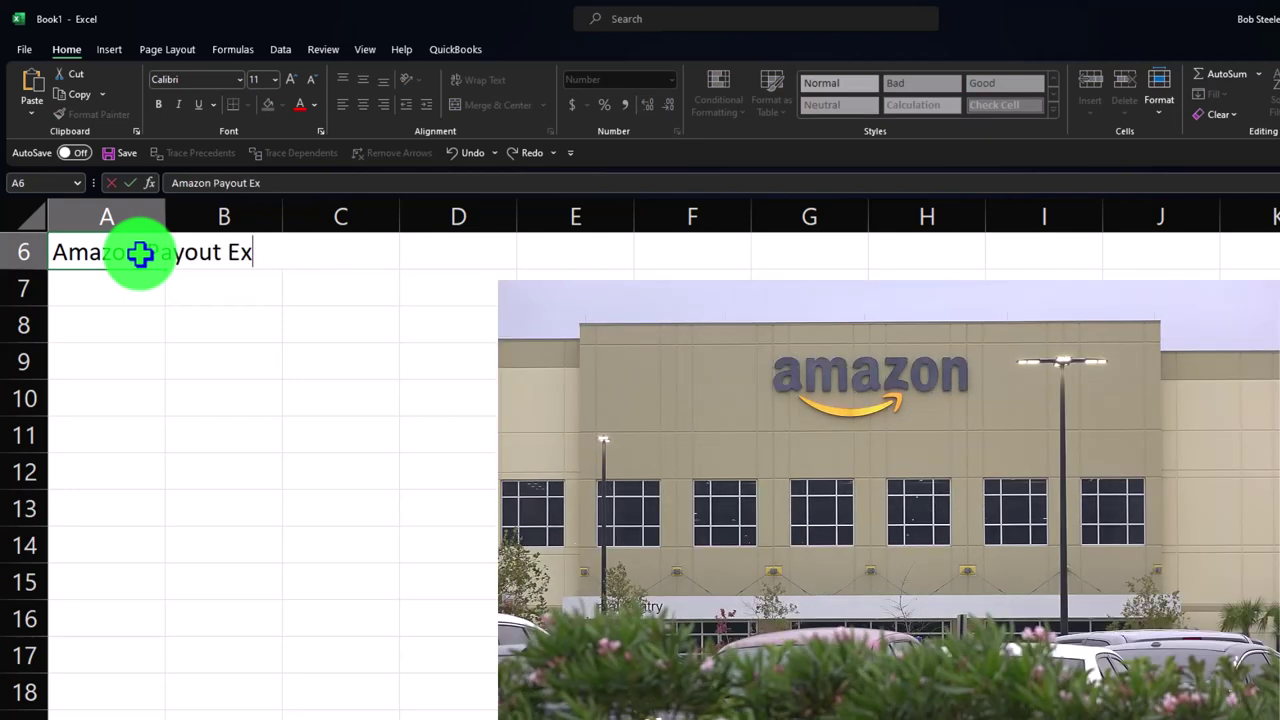
key(Return)
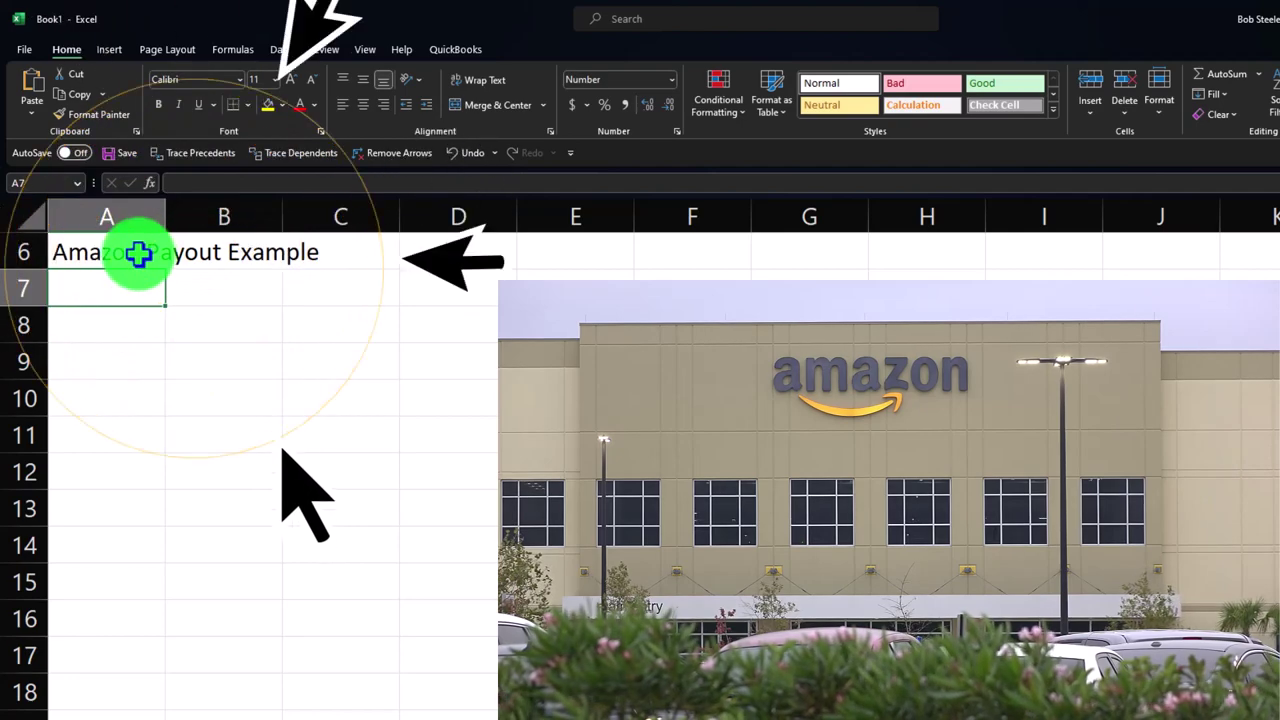
drag(165, 217, 394, 254)
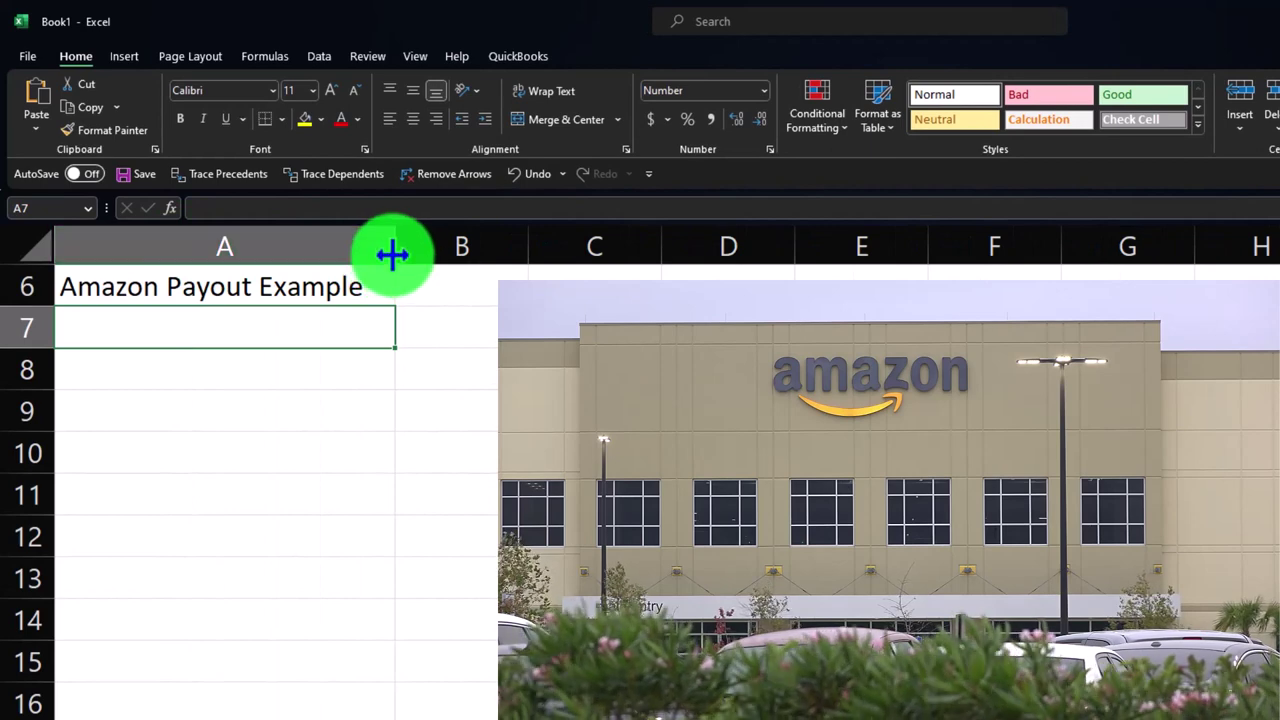
drag(413, 255, 539, 250)
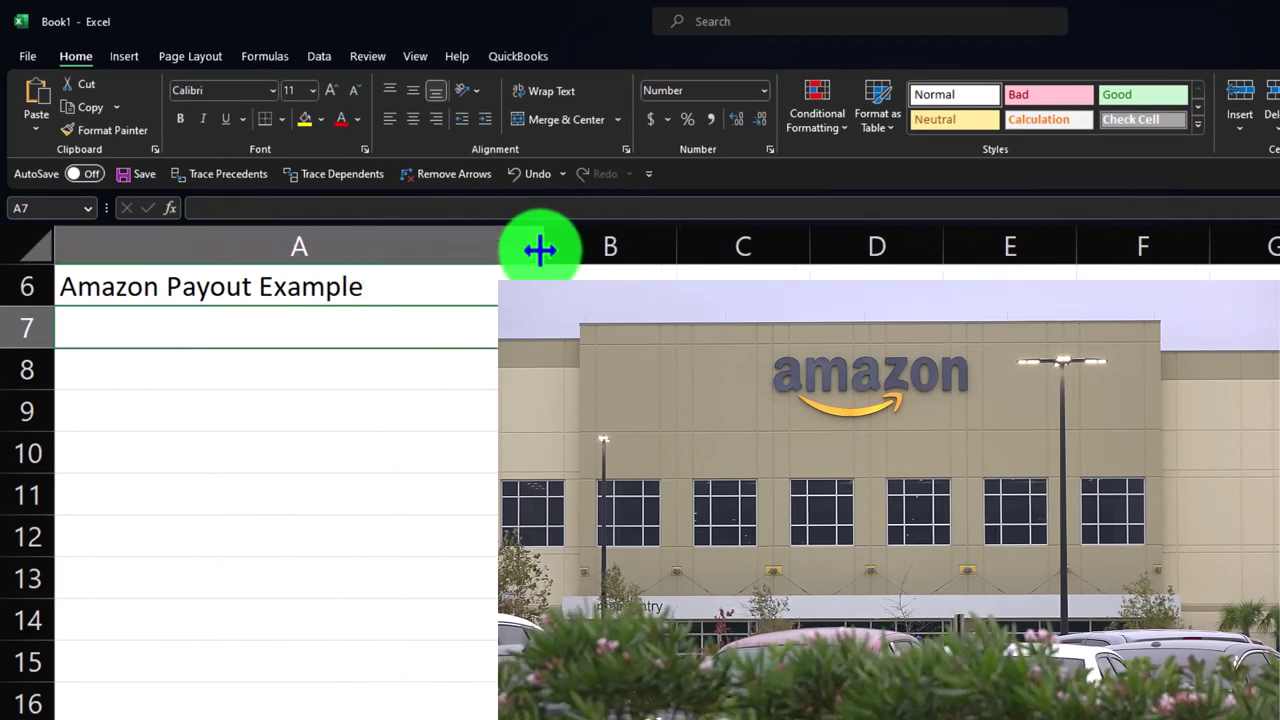
Step: Format the title cells A6:B6 with a black fill and white font
click(387, 286)
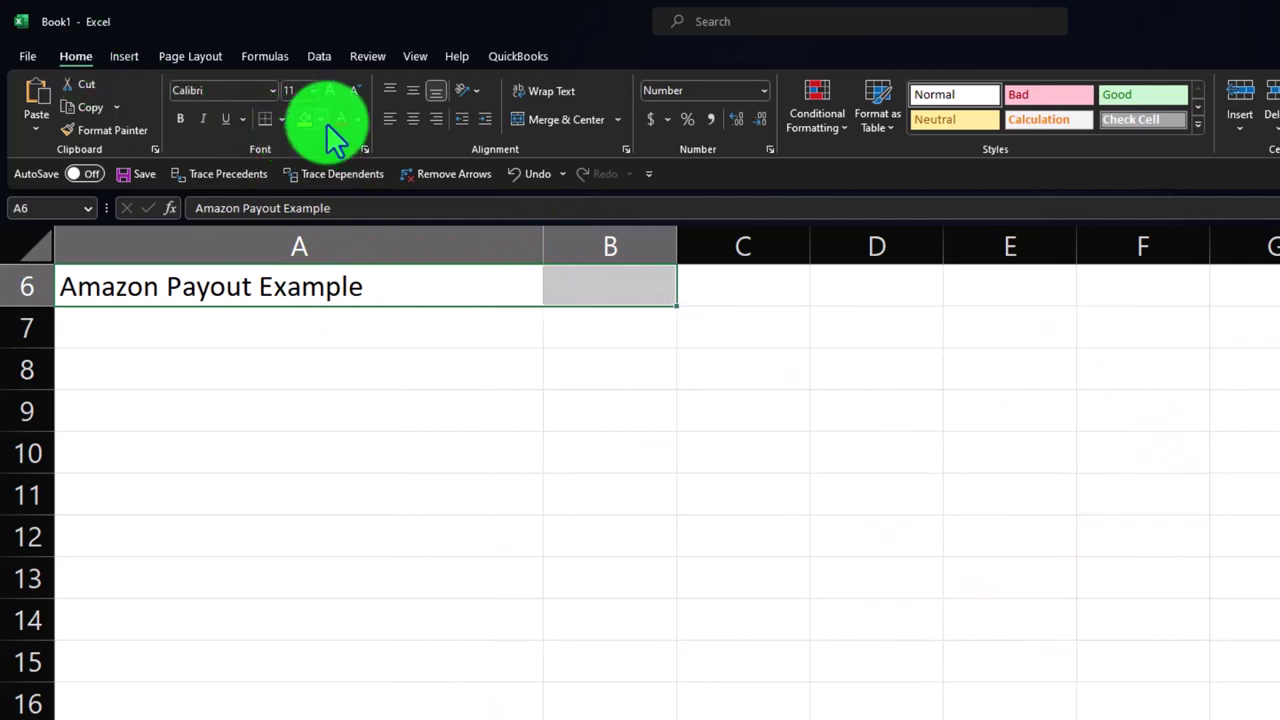
click(322, 120)
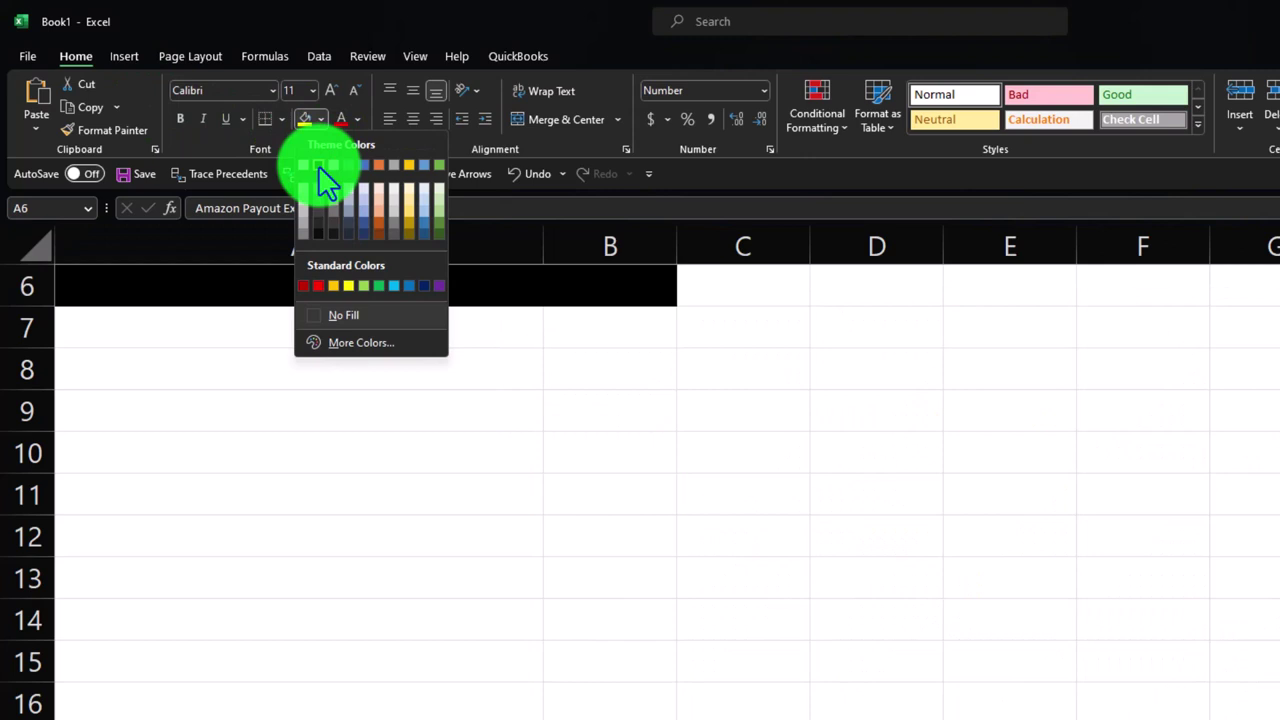
click(319, 167)
click(354, 124)
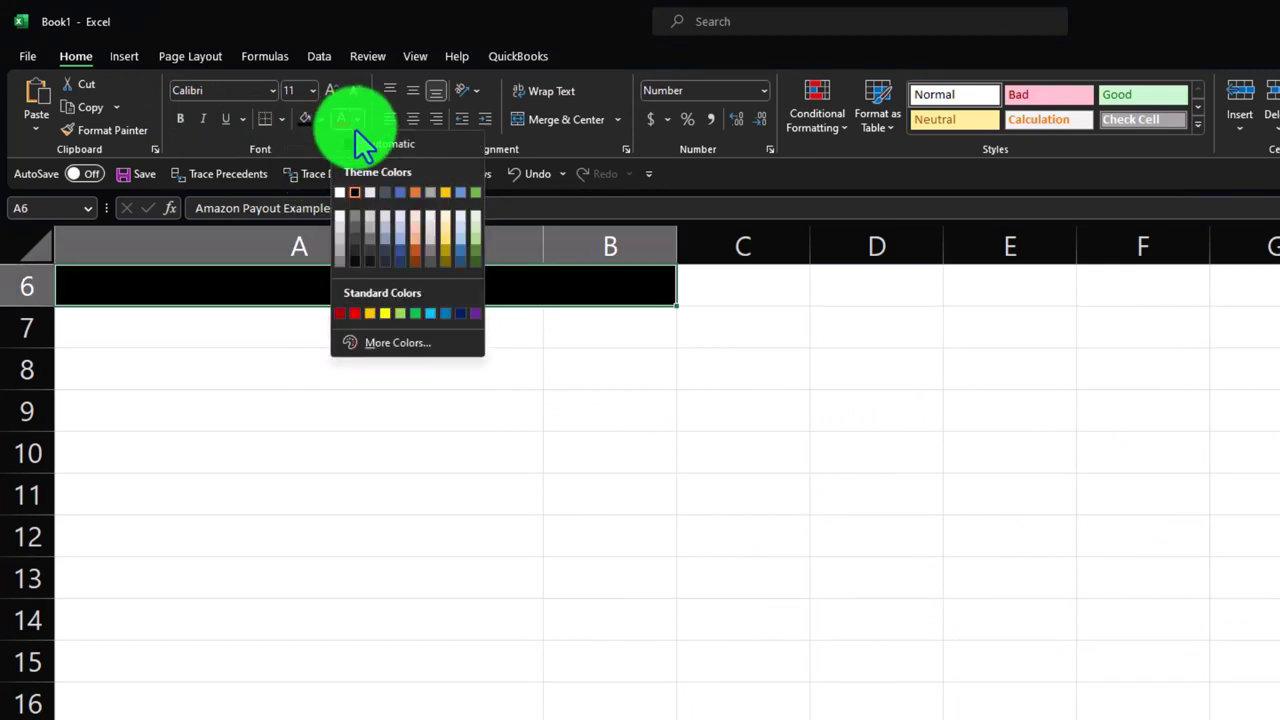
click(339, 188)
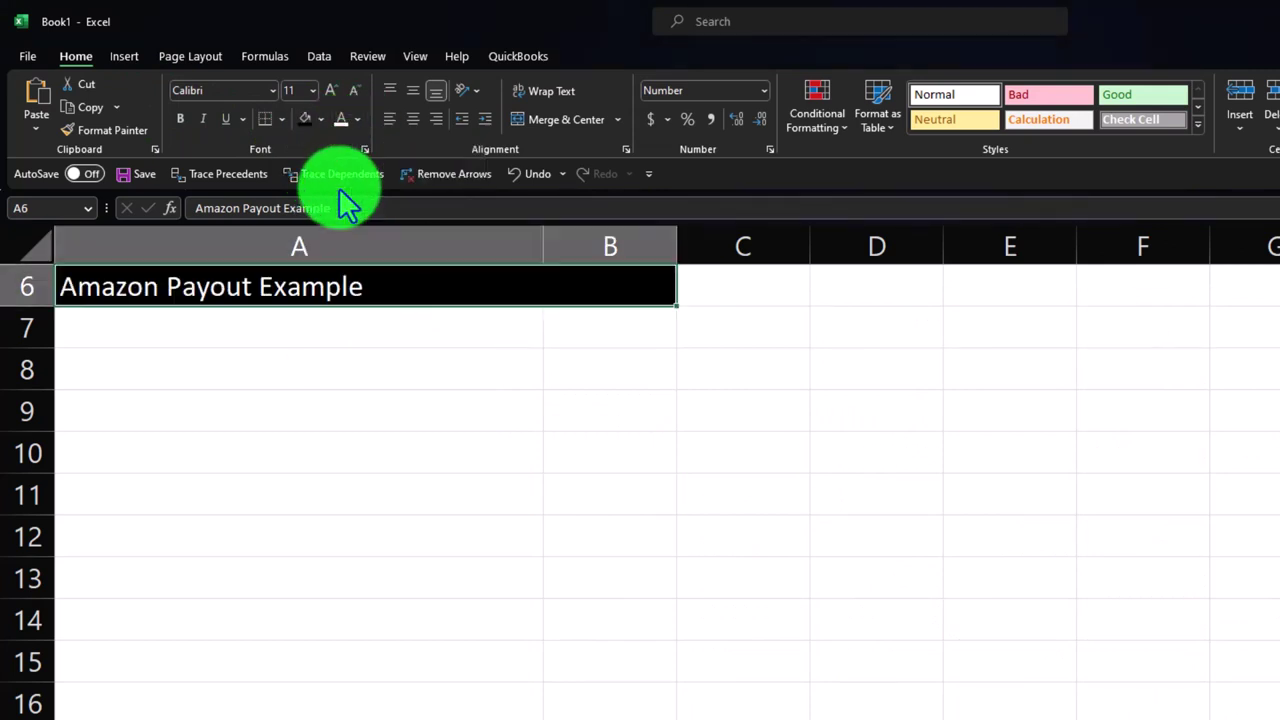
Step: Paste the bold, bordered rows "Amazon Pays out Every 2 Weeks" and "Bank Deposit" into cells A8:B9
click(213, 373)
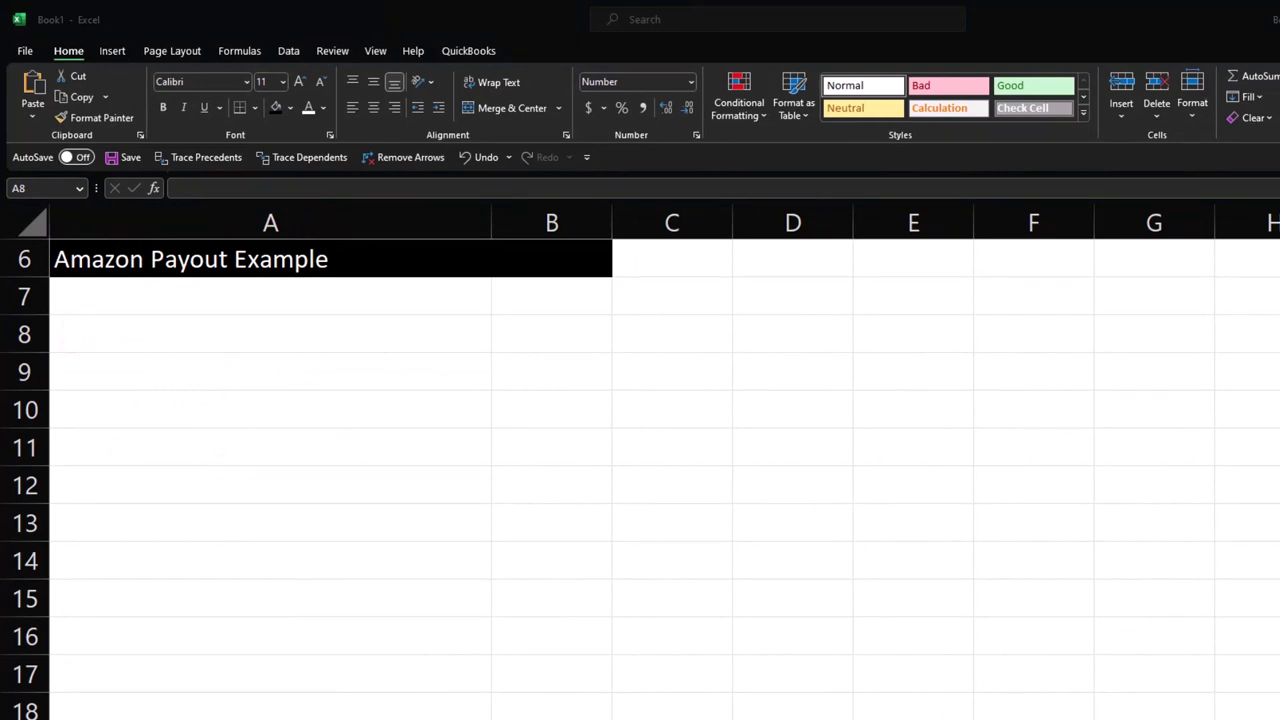
text(Amazon Pays out Every 2 Weeks	 Bank Deposit	0.00)
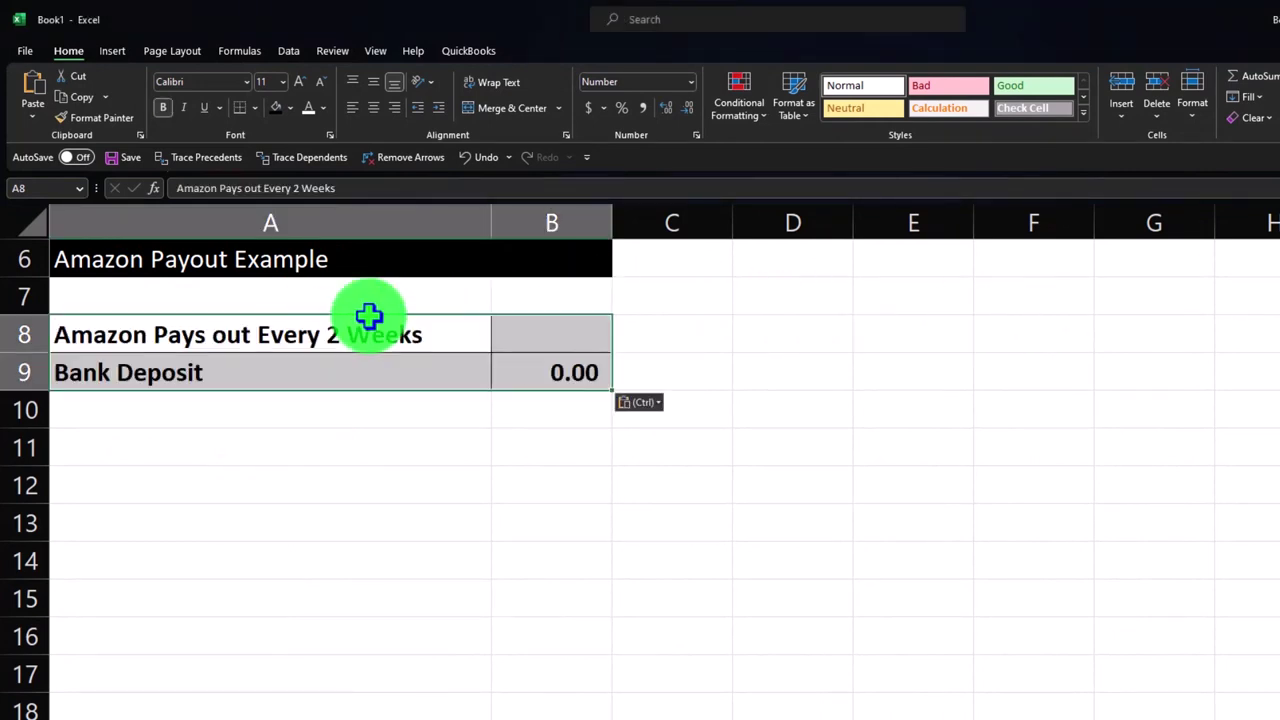
click(275, 452)
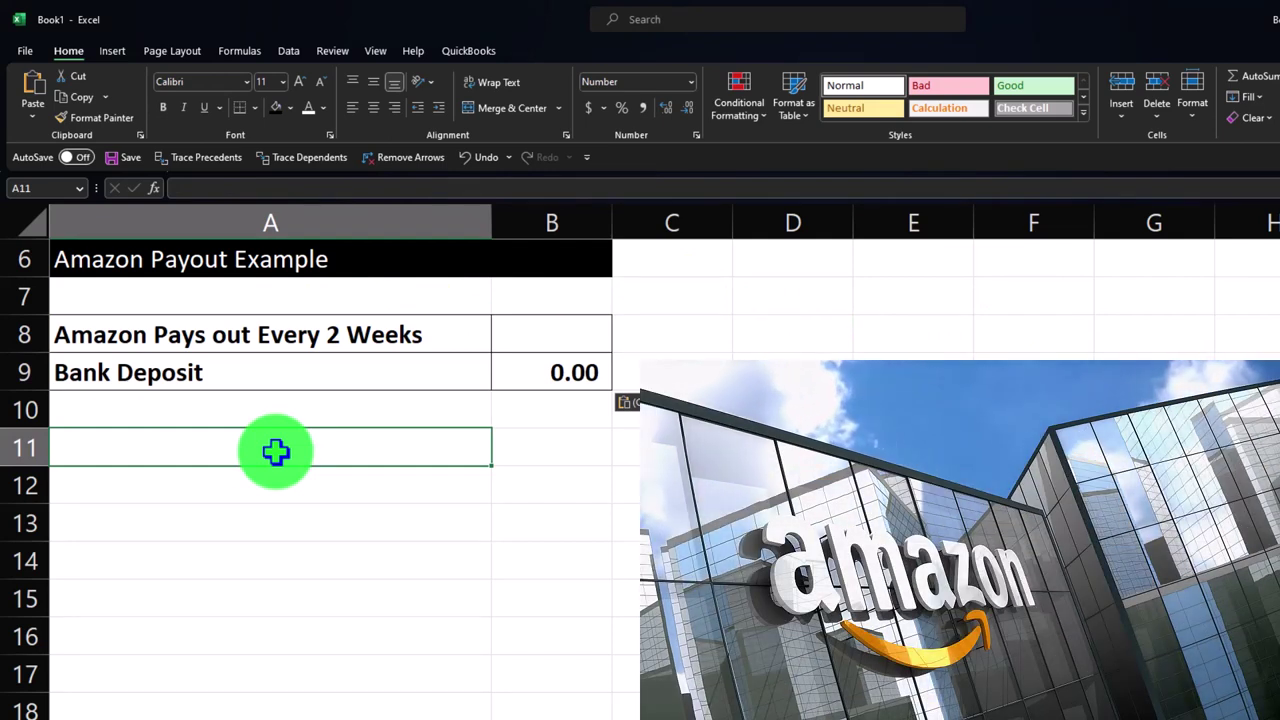
Step: Replace the formula for the Bank Deposit amount in cell B9 with the value 308.47
click(564, 368)
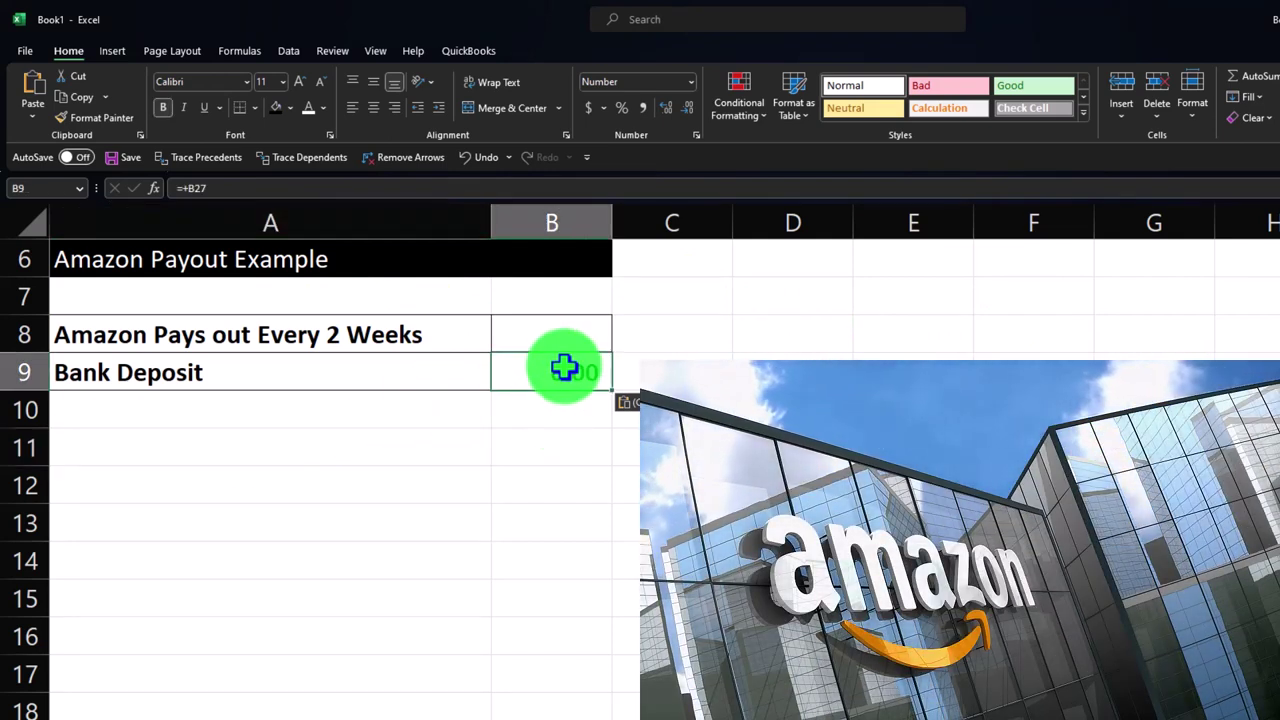
text(30)
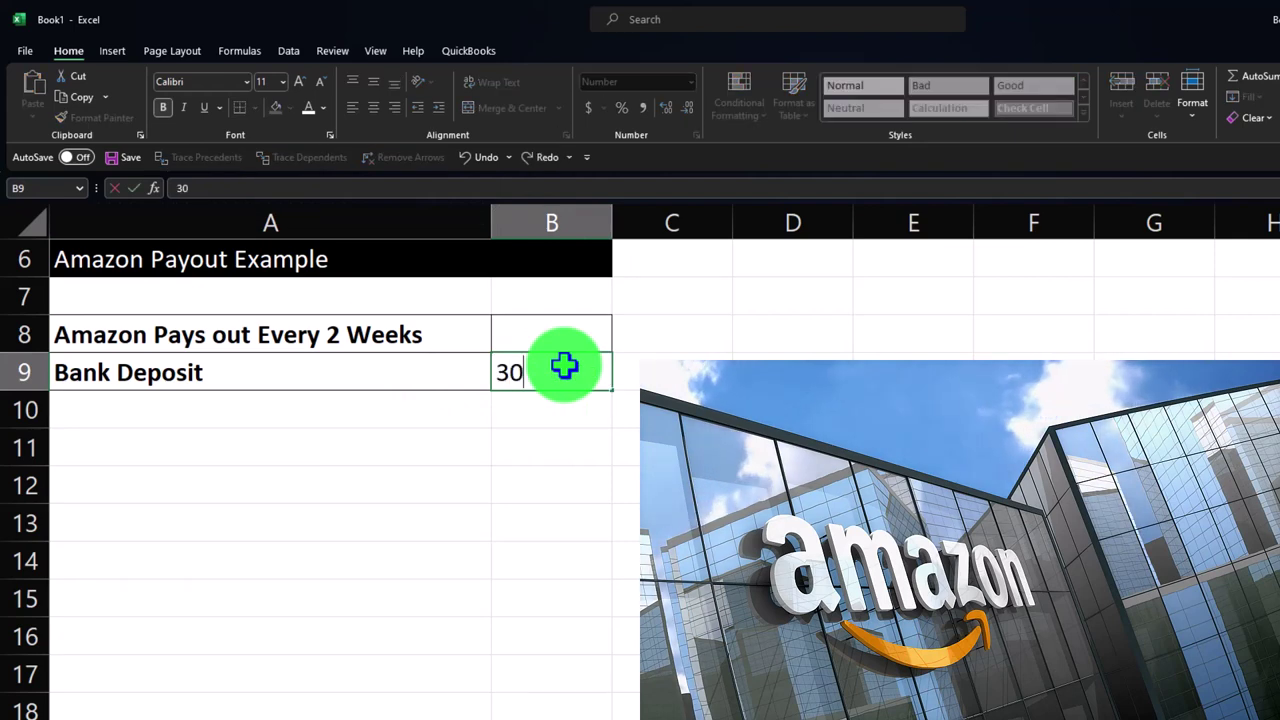
text(8.47)
key(Return)
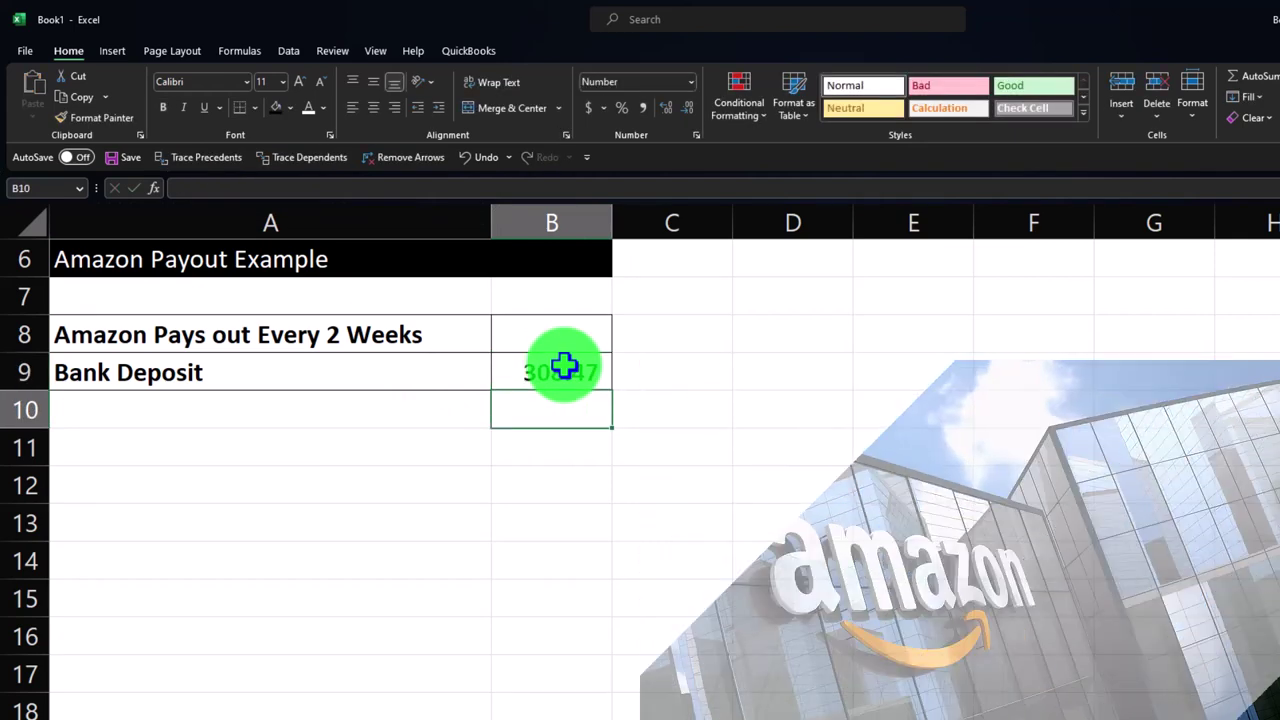
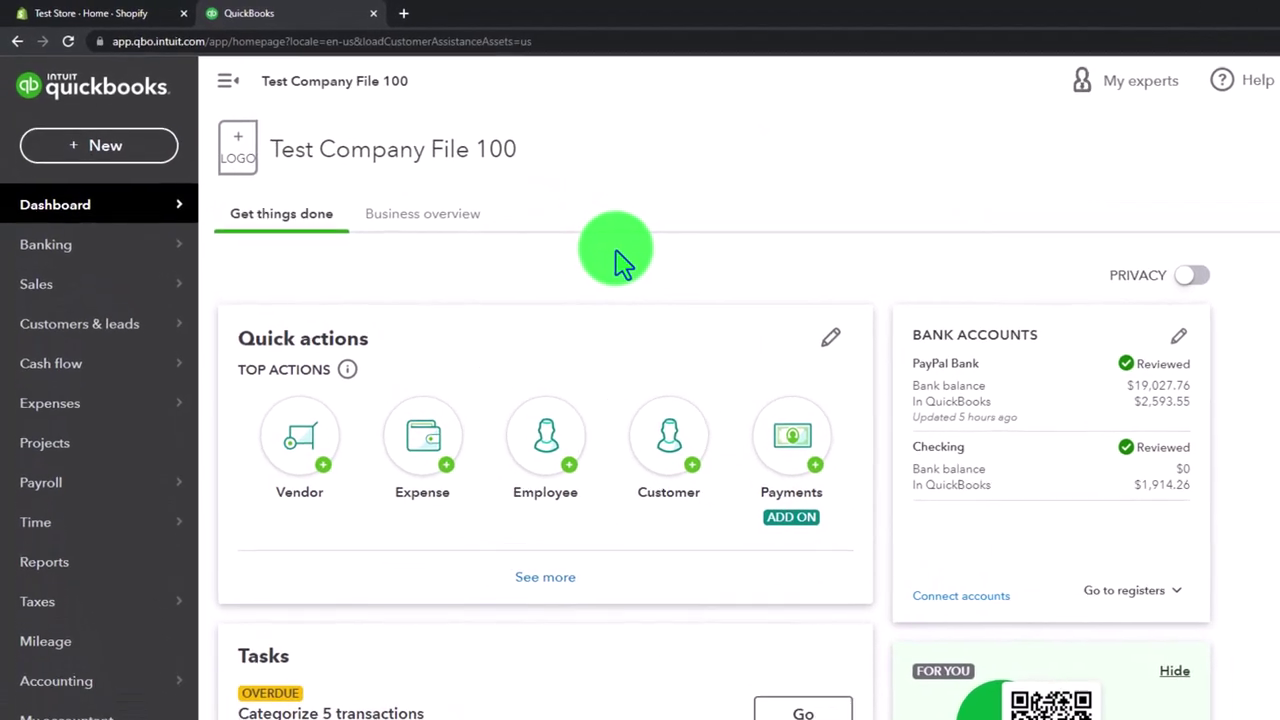
mouse_move(130, 20)
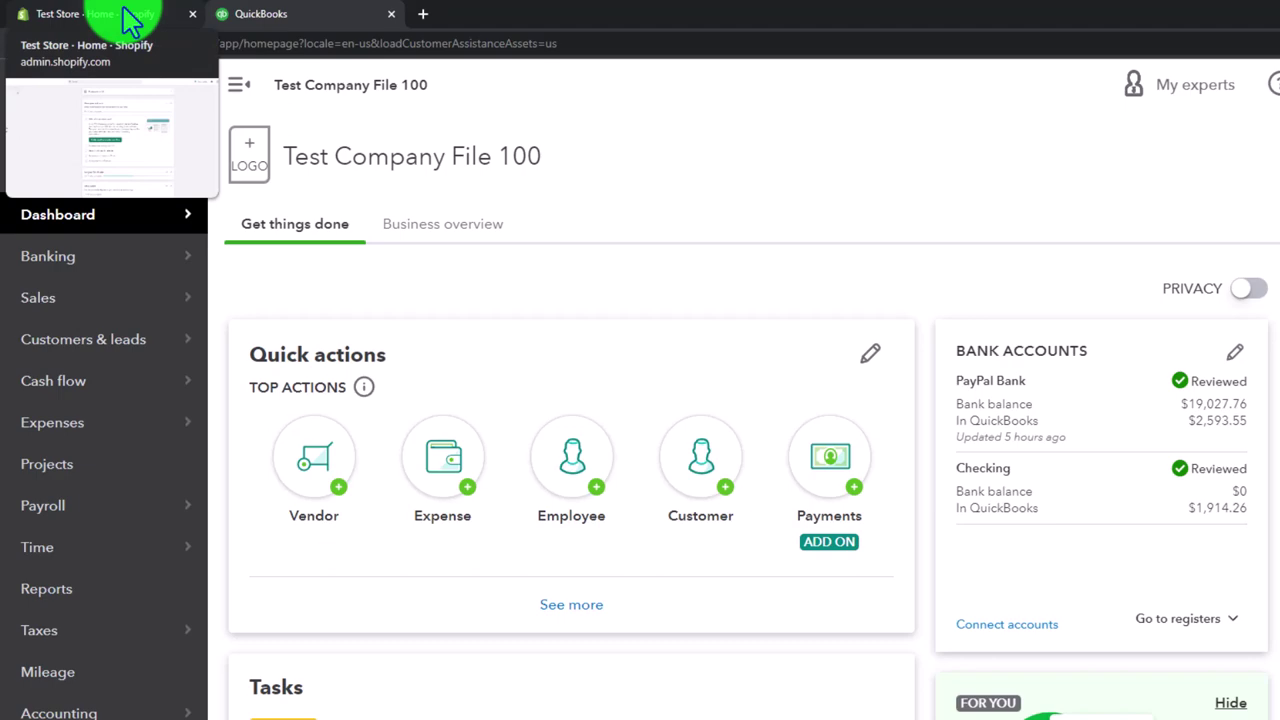
Step: Switch to the Shopify store admin and open its list of payouts under Finances
click(130, 18)
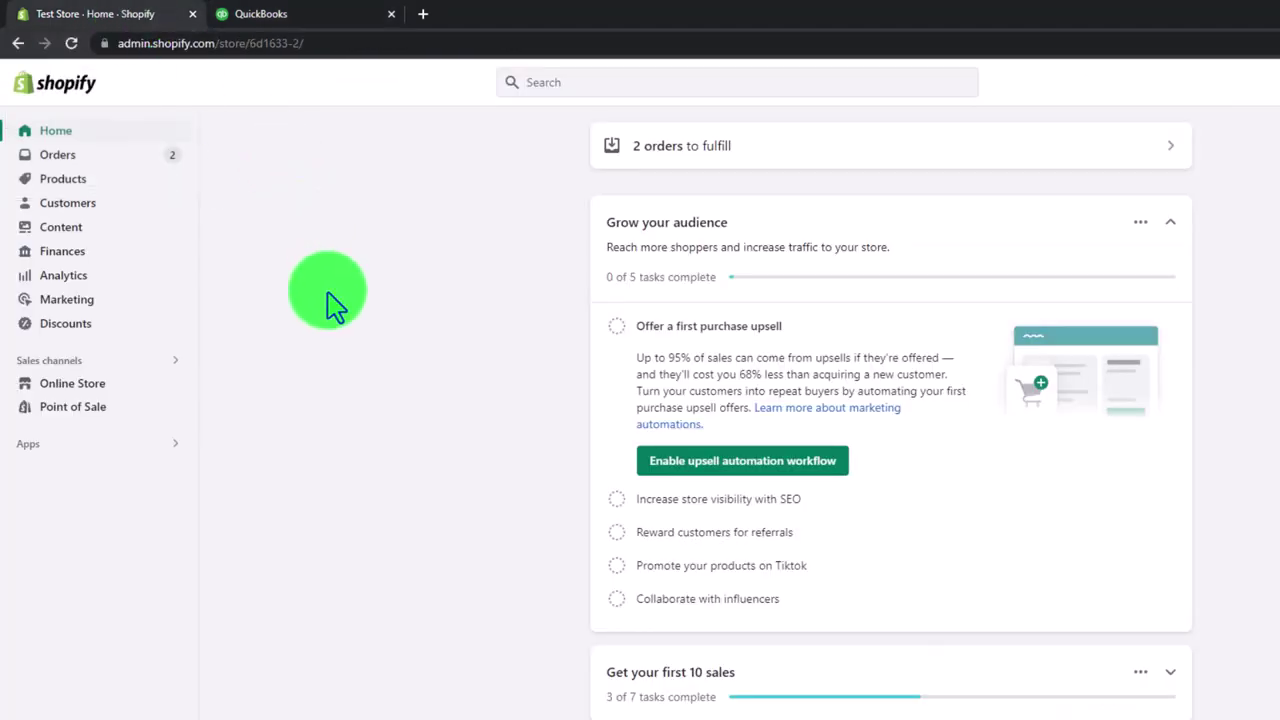
click(52, 277)
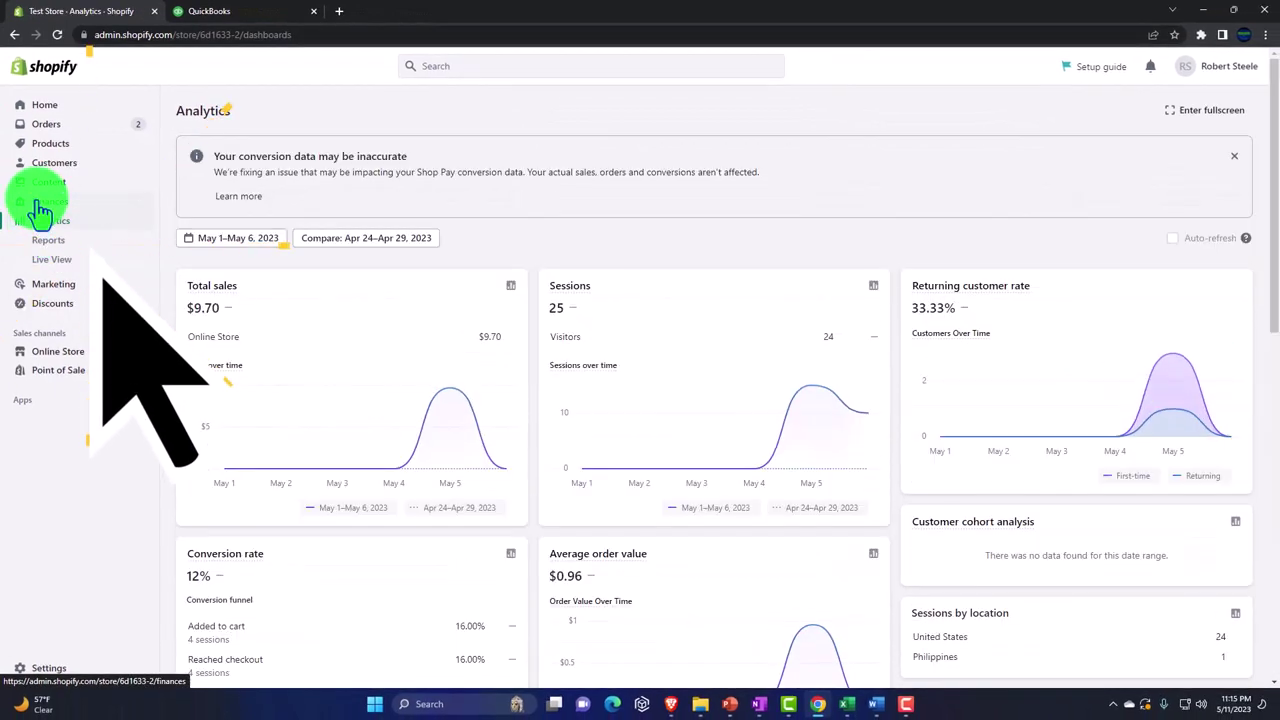
click(40, 205)
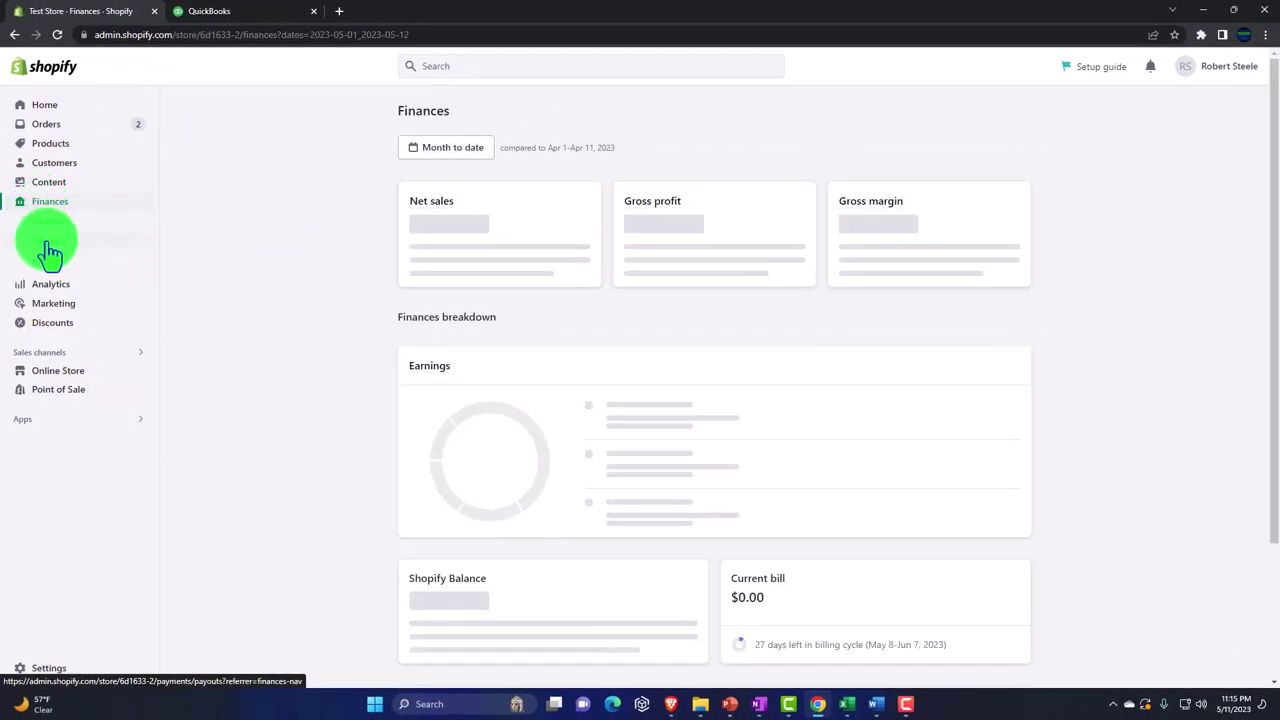
click(50, 252)
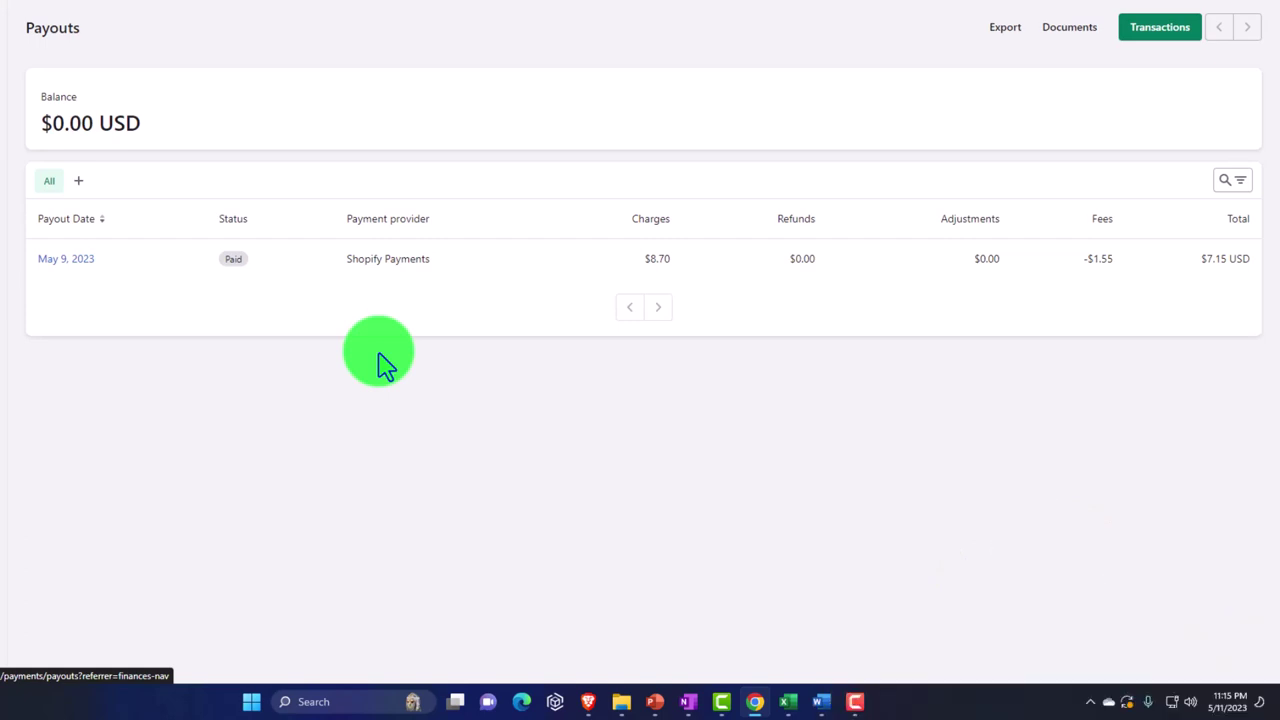
Step: Switch to the Book1 workbook in Excel and paste the bordered heading row "Deposit Detail" into cells A11:B11
mouse_move(789, 701)
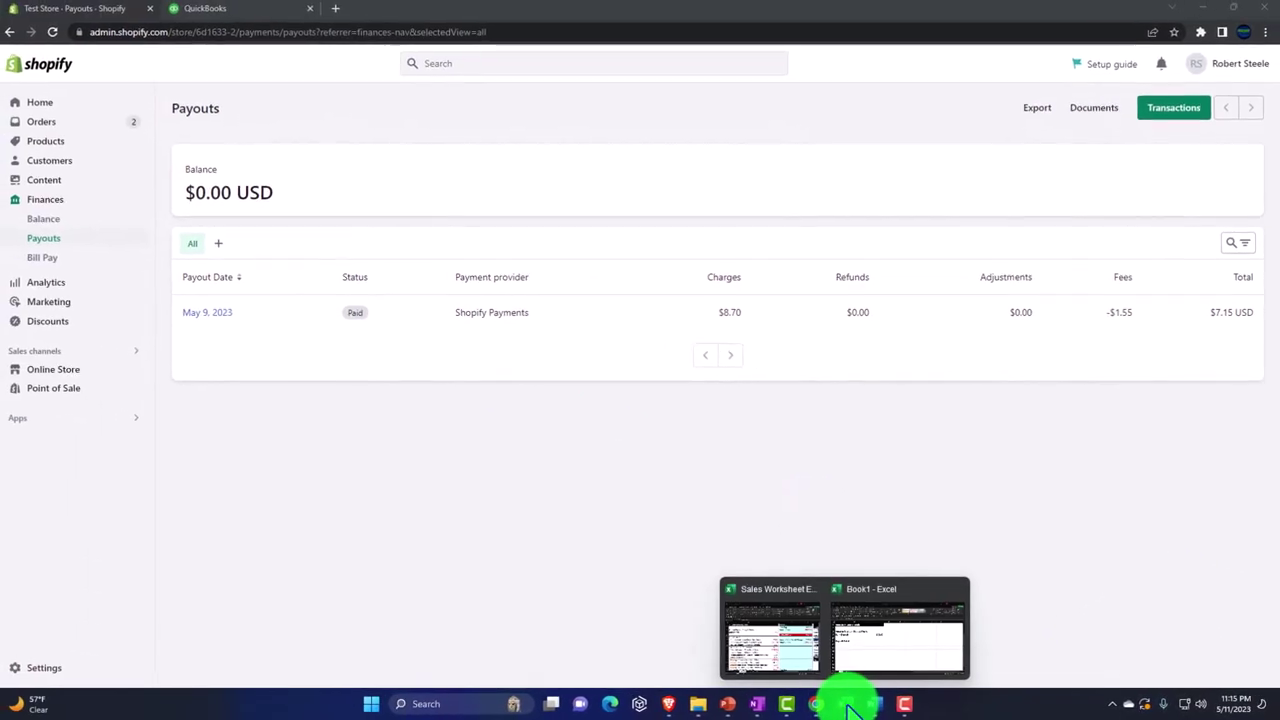
click(891, 650)
key(ctrl+v)
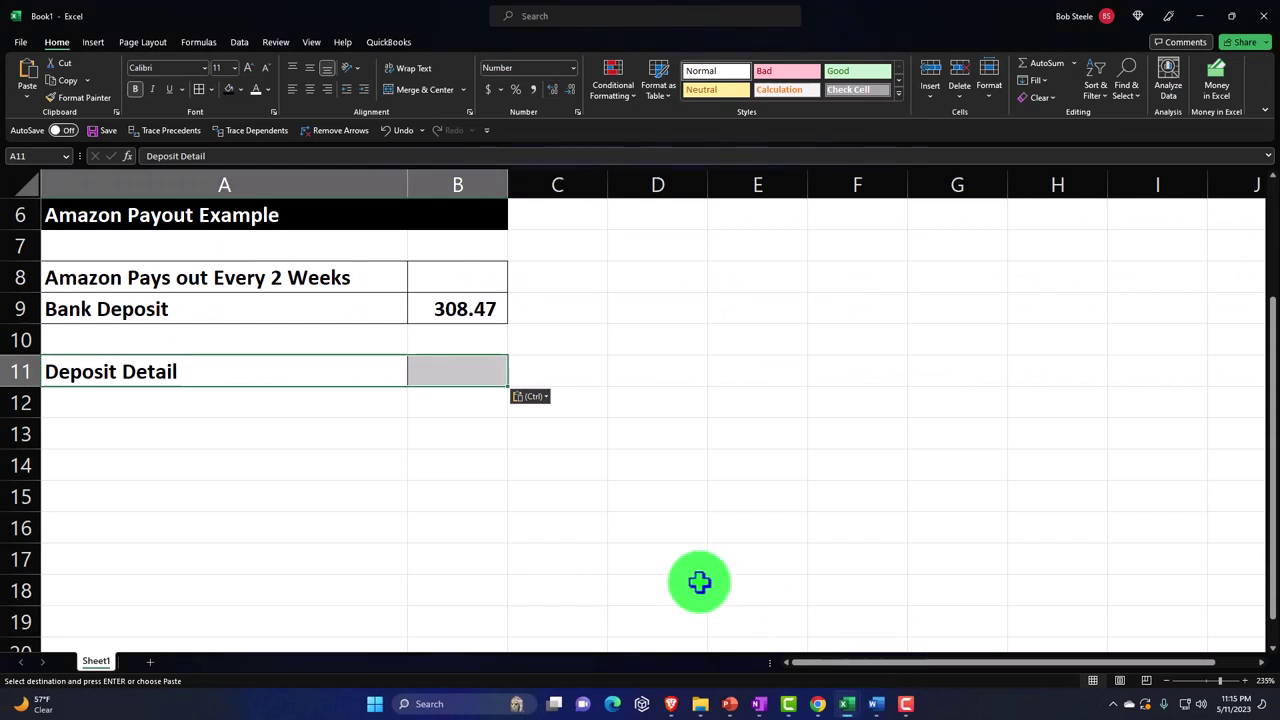
click(351, 474)
click(296, 412)
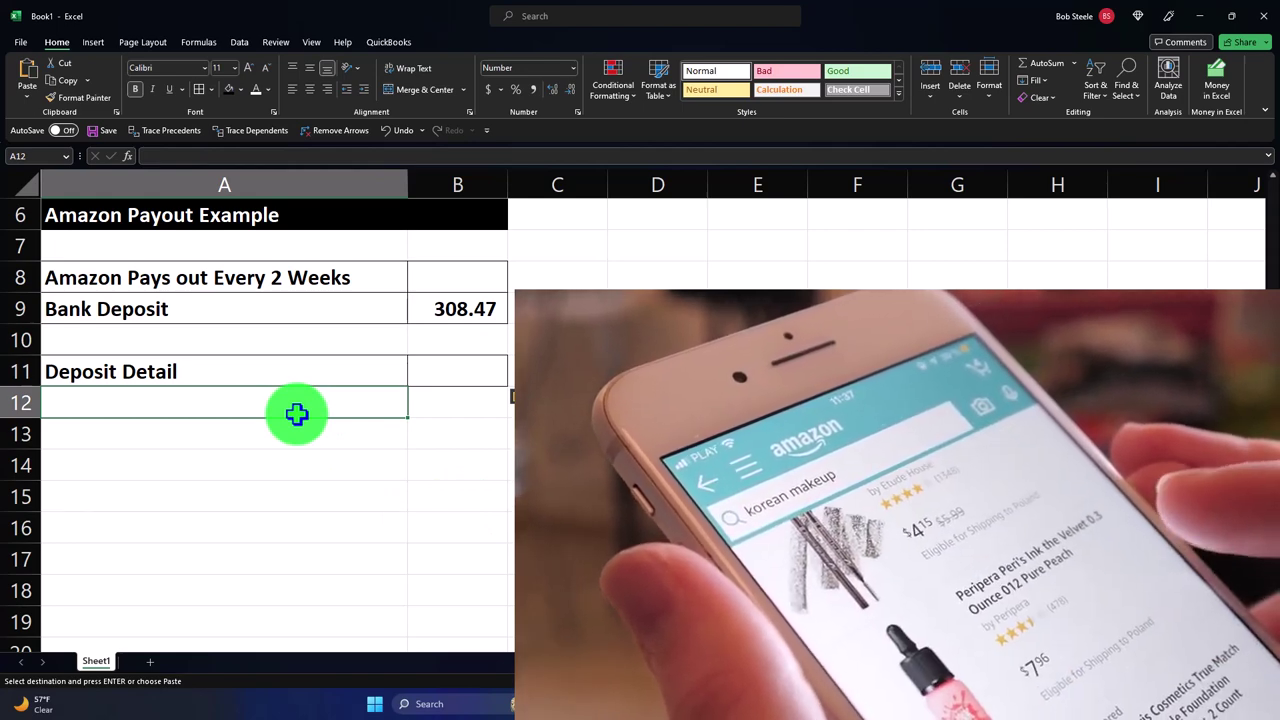
click(480, 312)
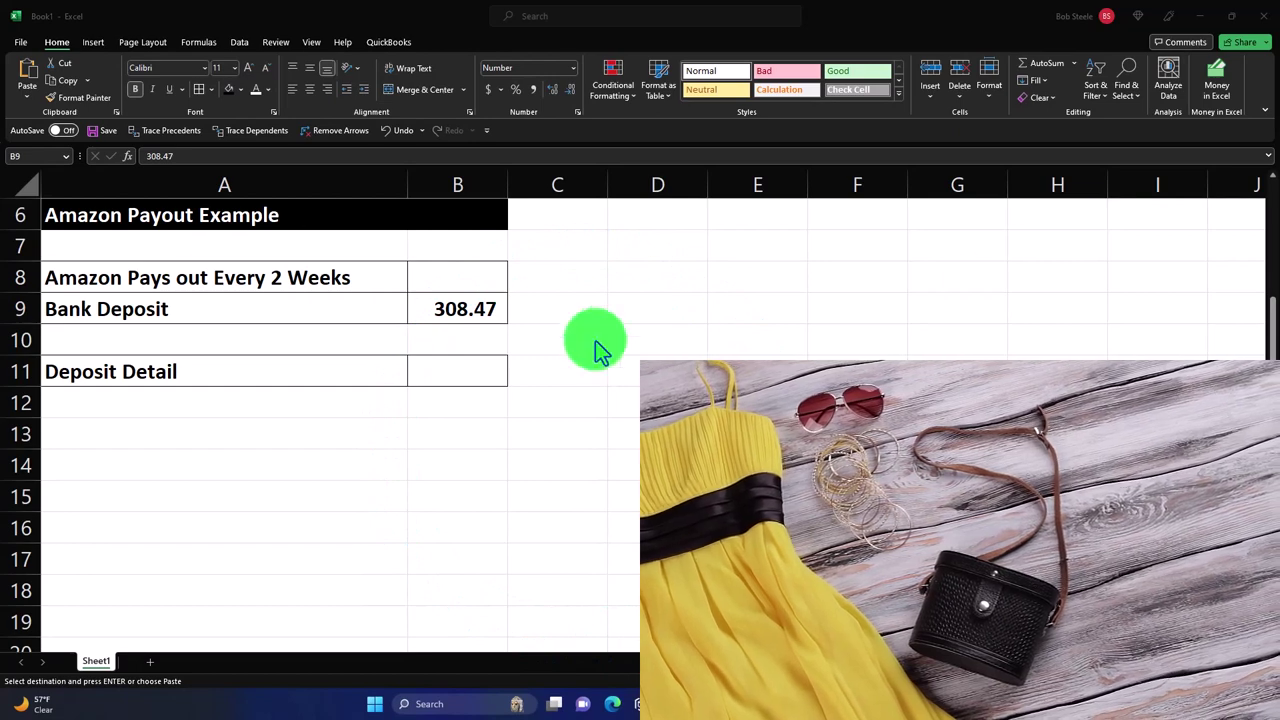
Step: Add "Commission-Amazon (Order Item Fees)" with 90.26 in cells A12:B12 and widen column A to fit the label
click(180, 403)
text(Commission-Amazon (Order Item Fees)	90.26)
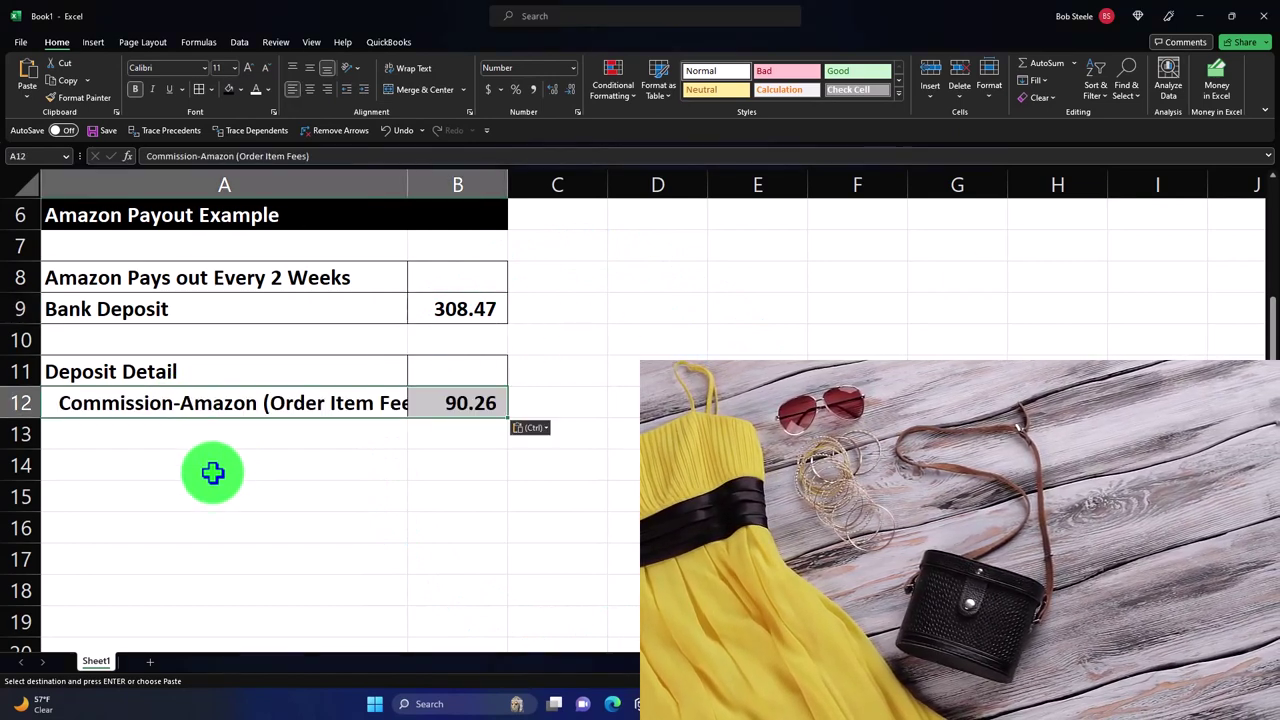
click(202, 470)
drag(408, 184, 441, 184)
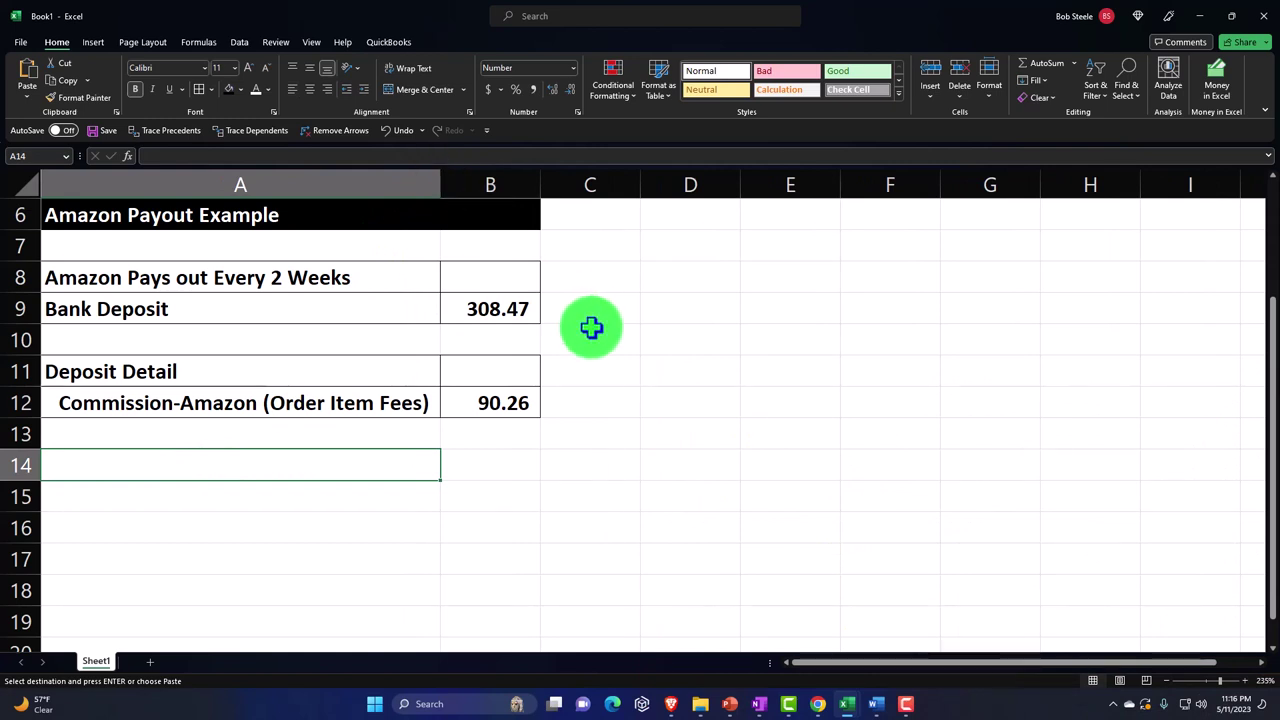
key(Escape)
key(Right)
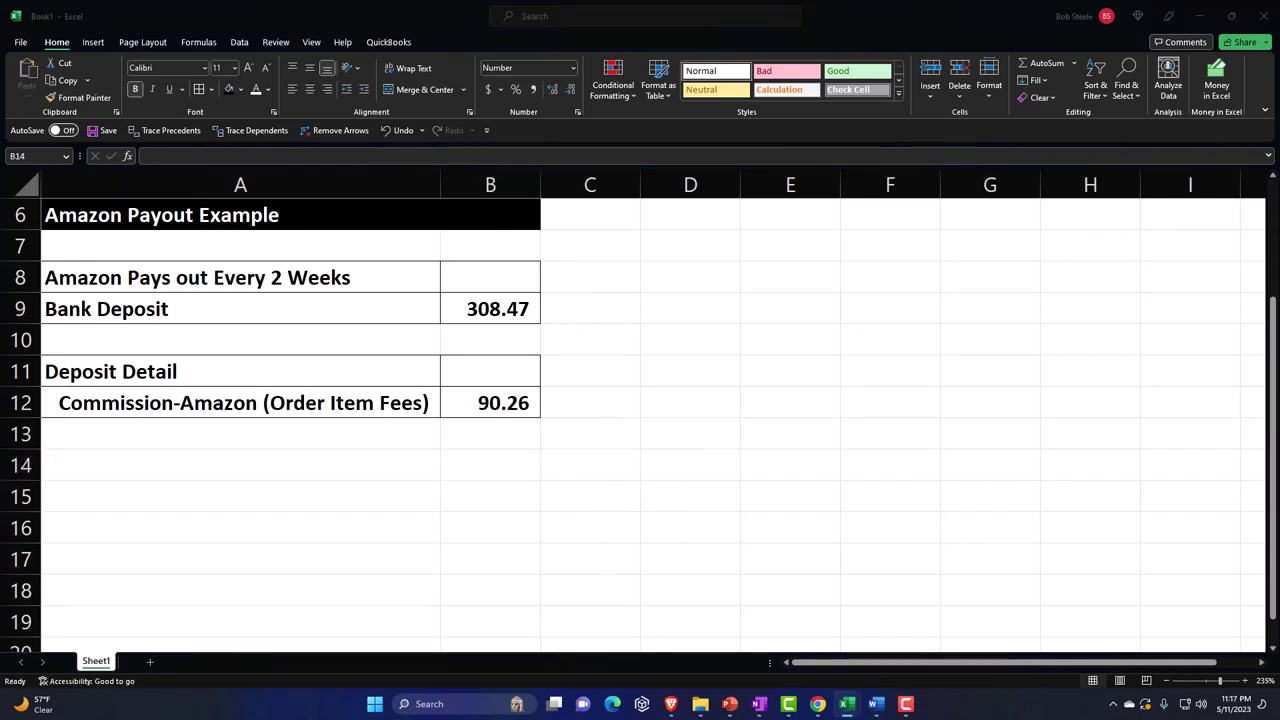
Step: Add "Commission-Amazon (Refund Item Fees)" with (16.00) in row 13 and "Disposal Complete (Other-Transaction)" with 0.17 in row 14
click(177, 434)
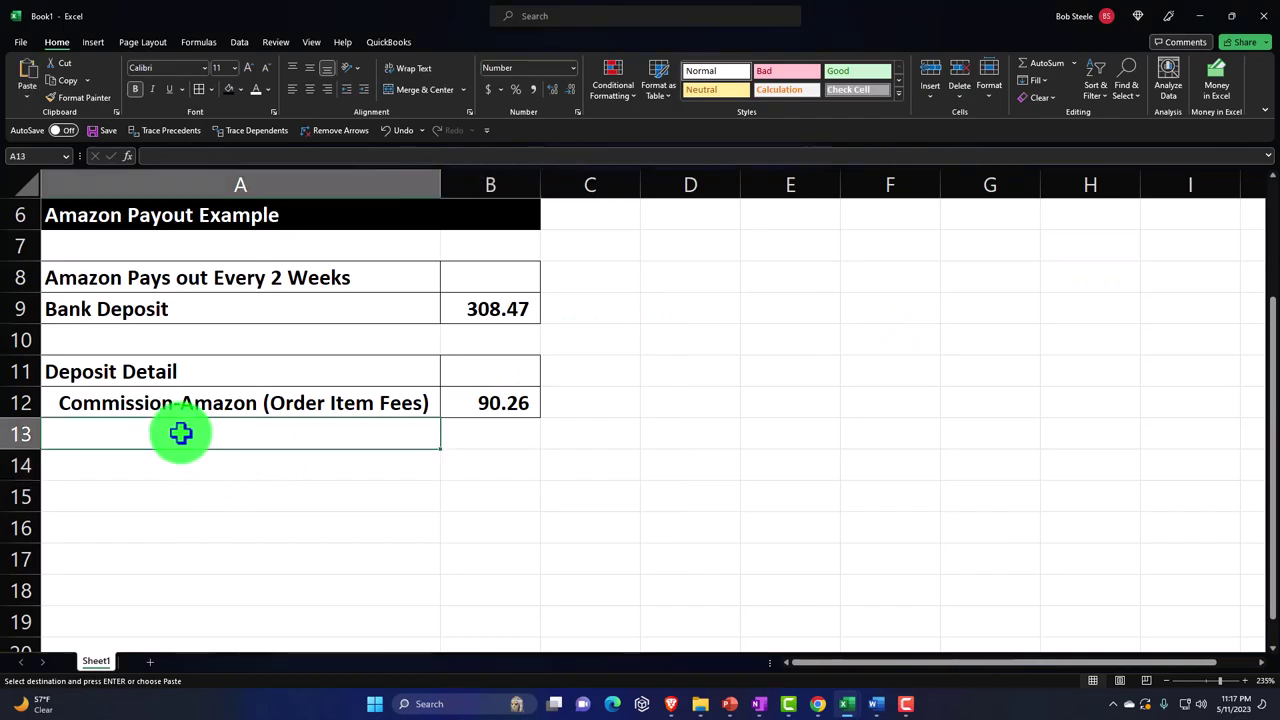
text(Commission-Amazon (Refund Item Fees)	(16.00))
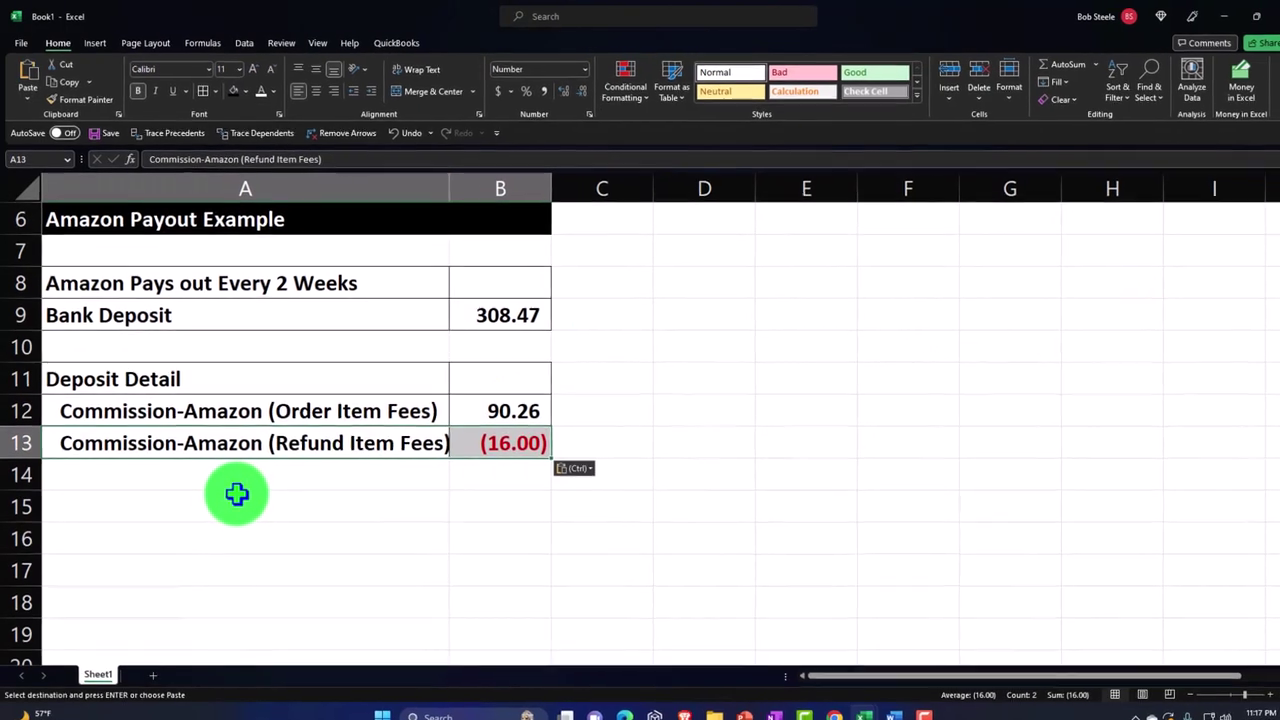
click(237, 496)
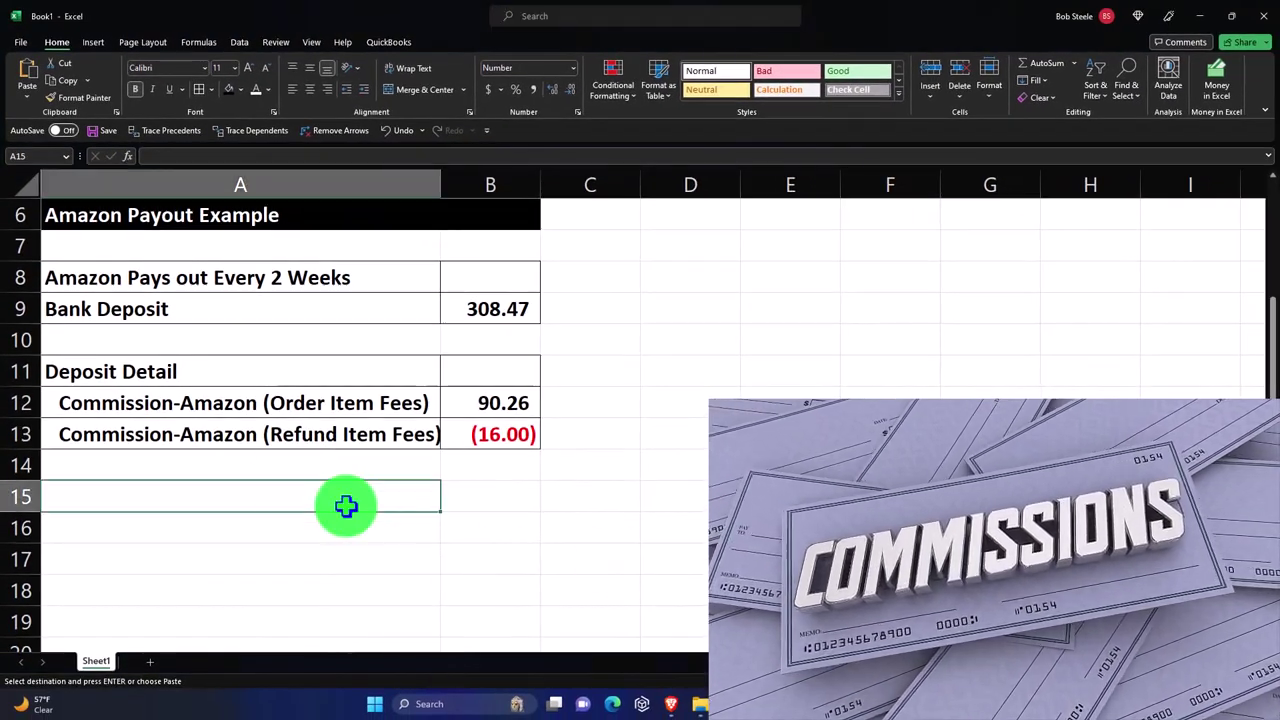
click(266, 463)
text(Disposal Complete (Other-Transaction)	0.17)
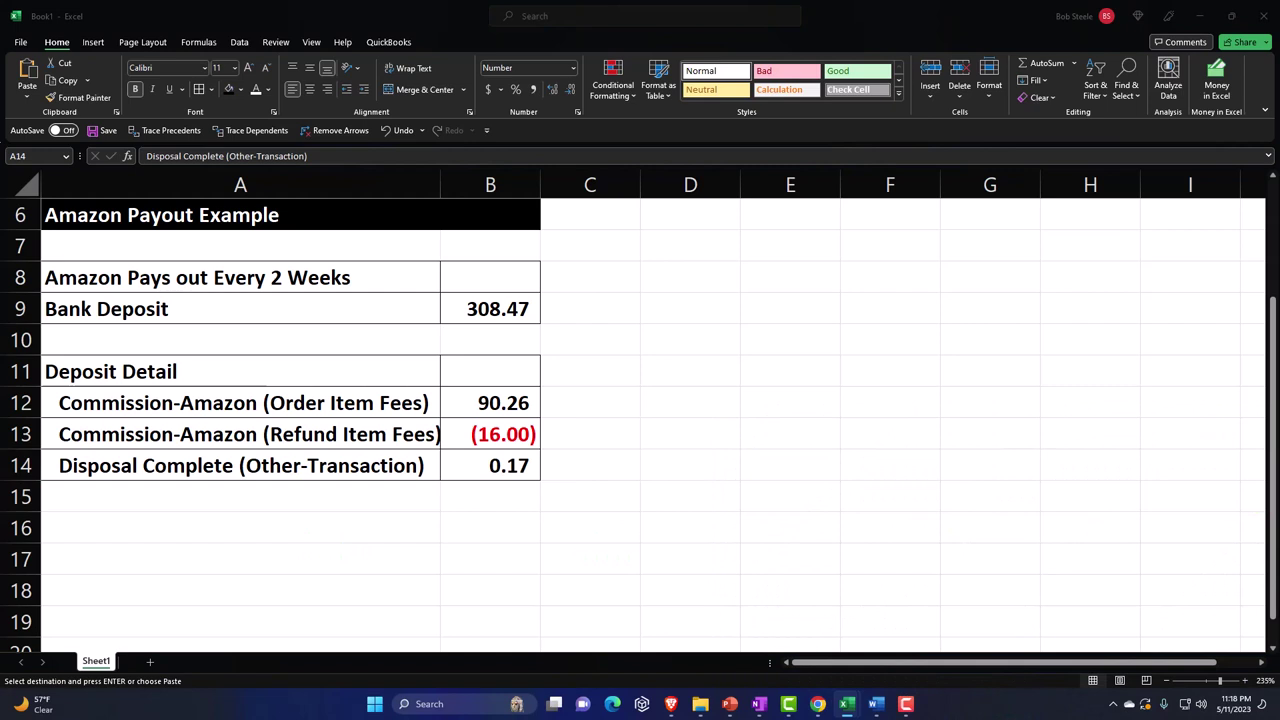
Step: Add "FBA Per Unit Fulfillment Fee" with 87.00 in row 15 and "Principal-Amazon (Order Item Price)" with (701.00) in row 16
click(223, 490)
text(FBA Per Unit Fulfillment Fee	87.00)
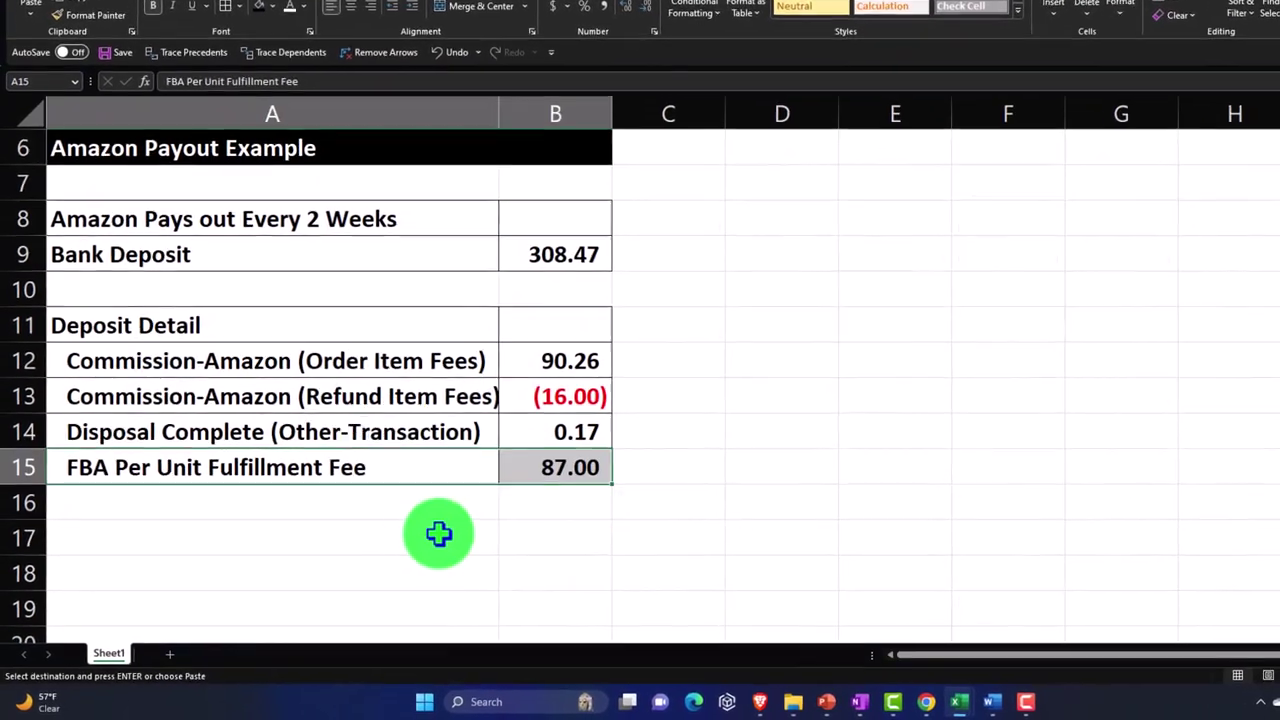
click(339, 532)
text(Principal-Amazon (Order Item Price)	(701.00))
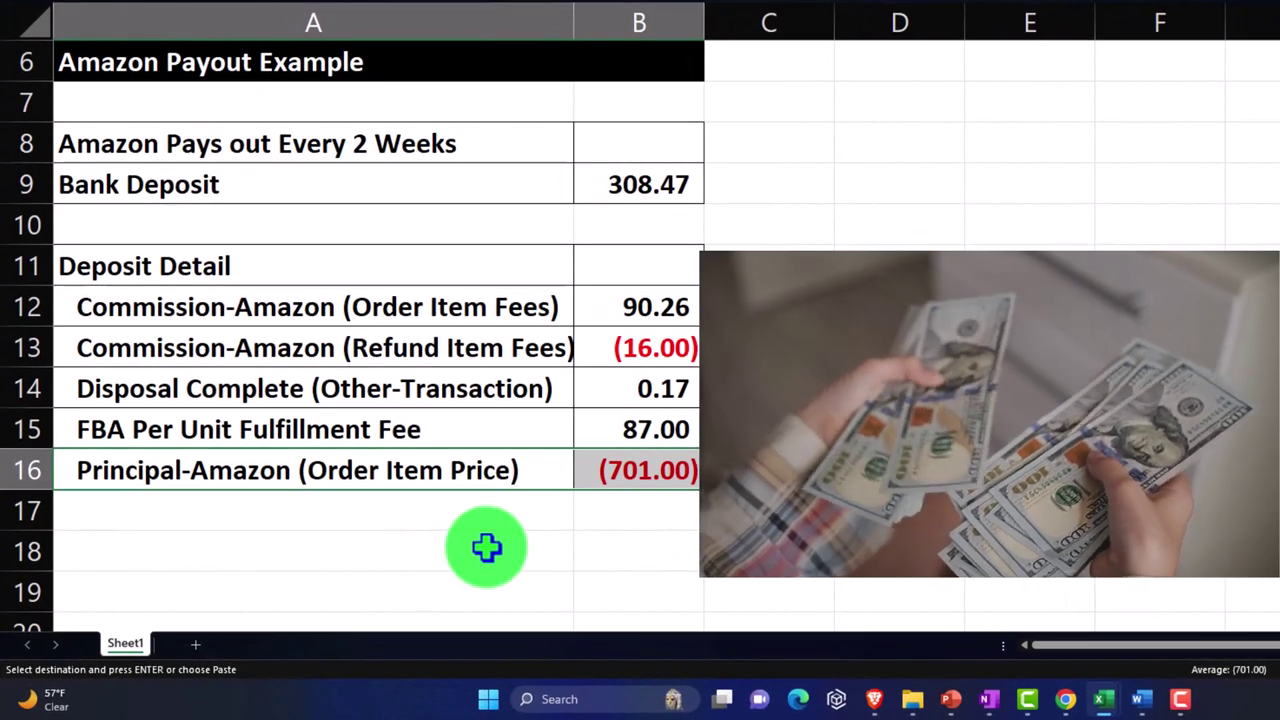
Step: Add "Principle-Amazon (Refund Item Price" 99.98 and "Refund Commission - Amazon (Refund Item Fees)" 3.00 in rows 17 and 18, and widen column A
scroll(486, 547, down, 1)
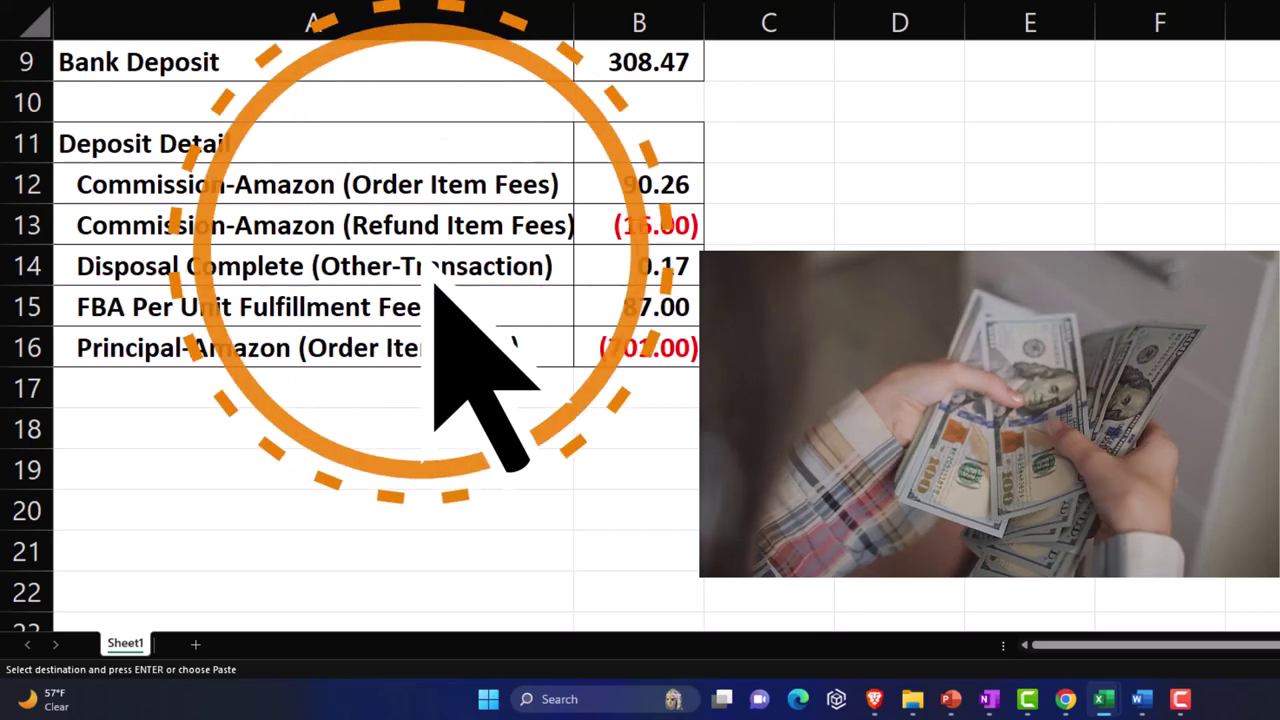
click(640, 348)
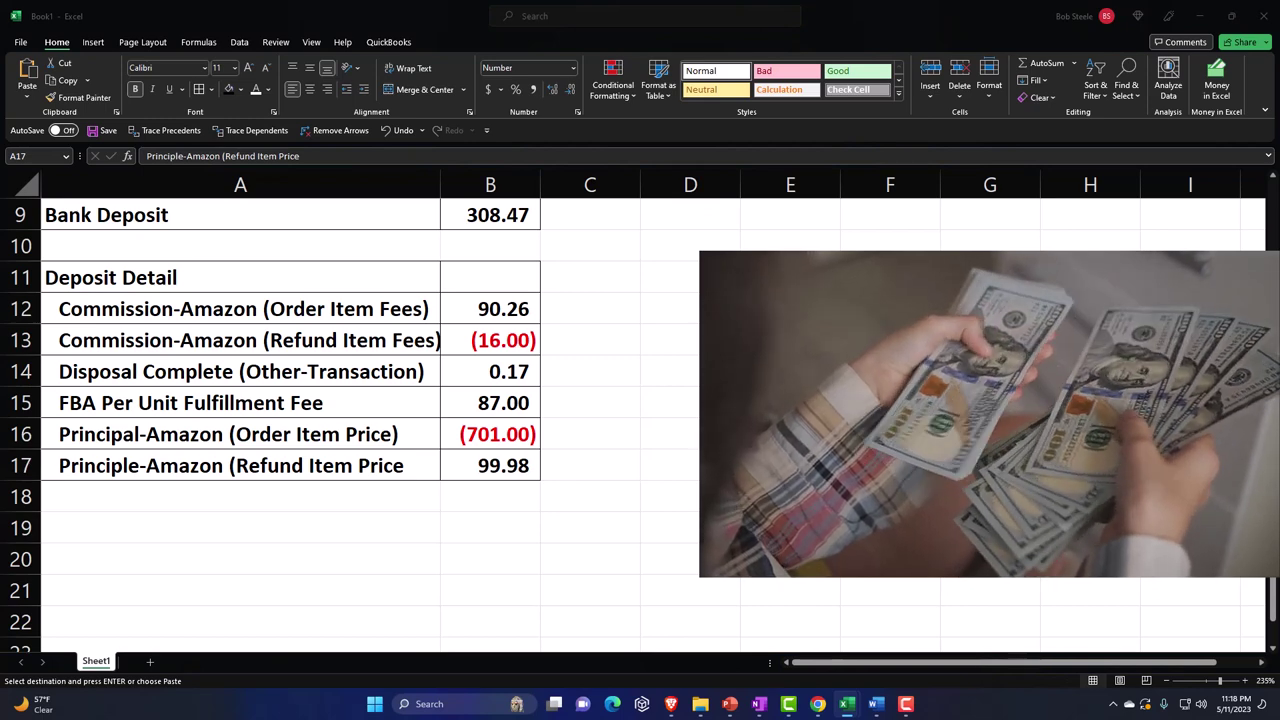
click(240, 495)
text(Refund Commission - Amazon (Refund Item Fees)	3.00)
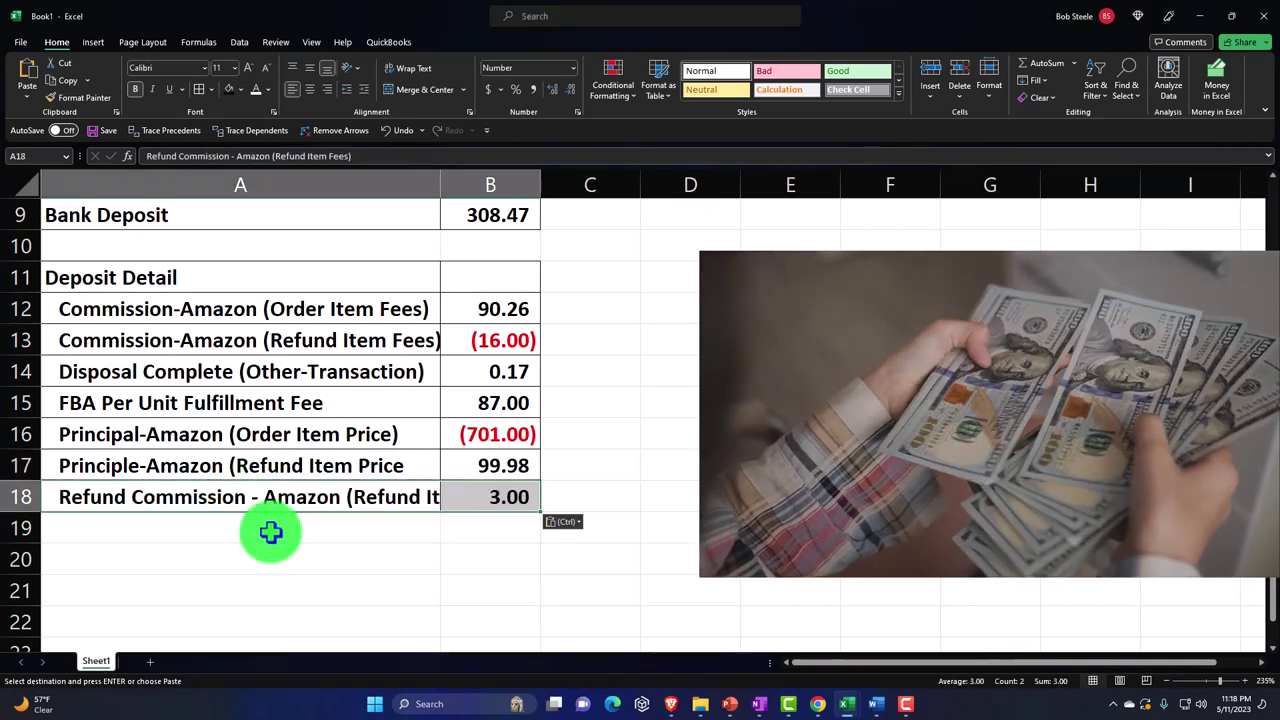
click(409, 529)
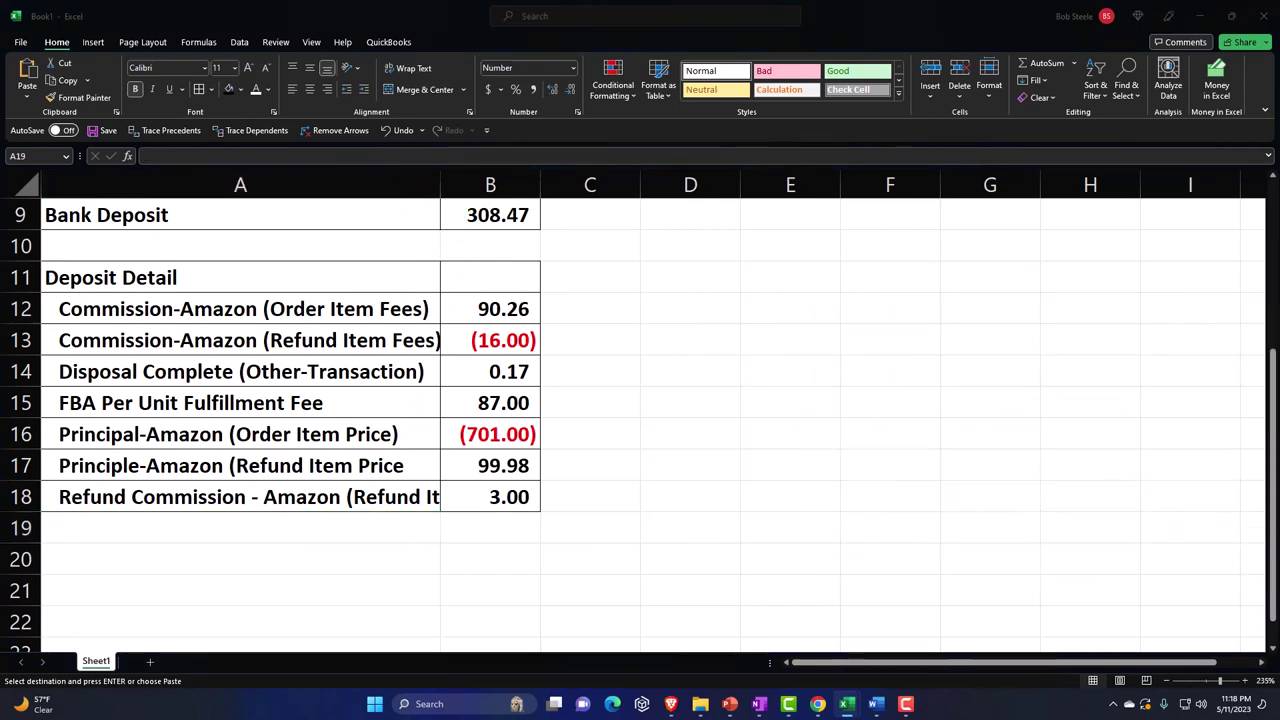
drag(445, 183, 520, 184)
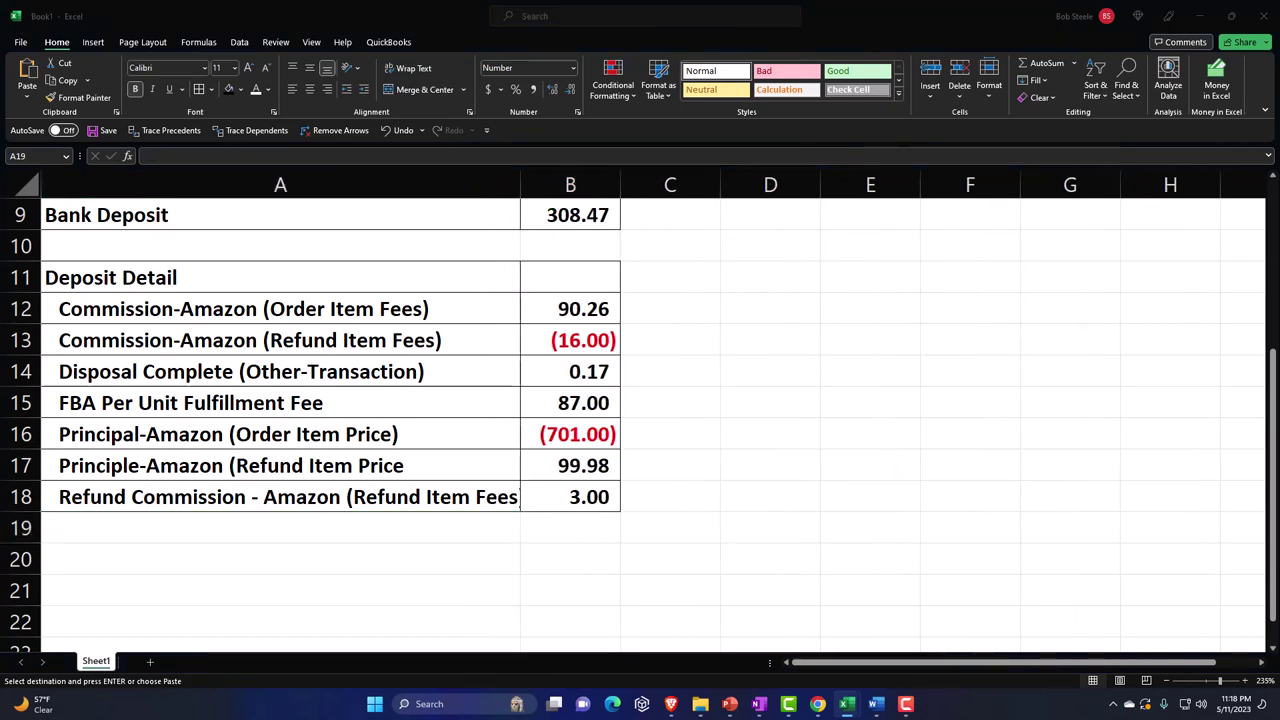
Step: Add "Sales Tax Service Fee" with 1.08 in row 19 and "Shipping - Amazon (Order Item Price)" with (21.00) in row 20
click(243, 517)
text(Sales Tax Service Fee	1.08)
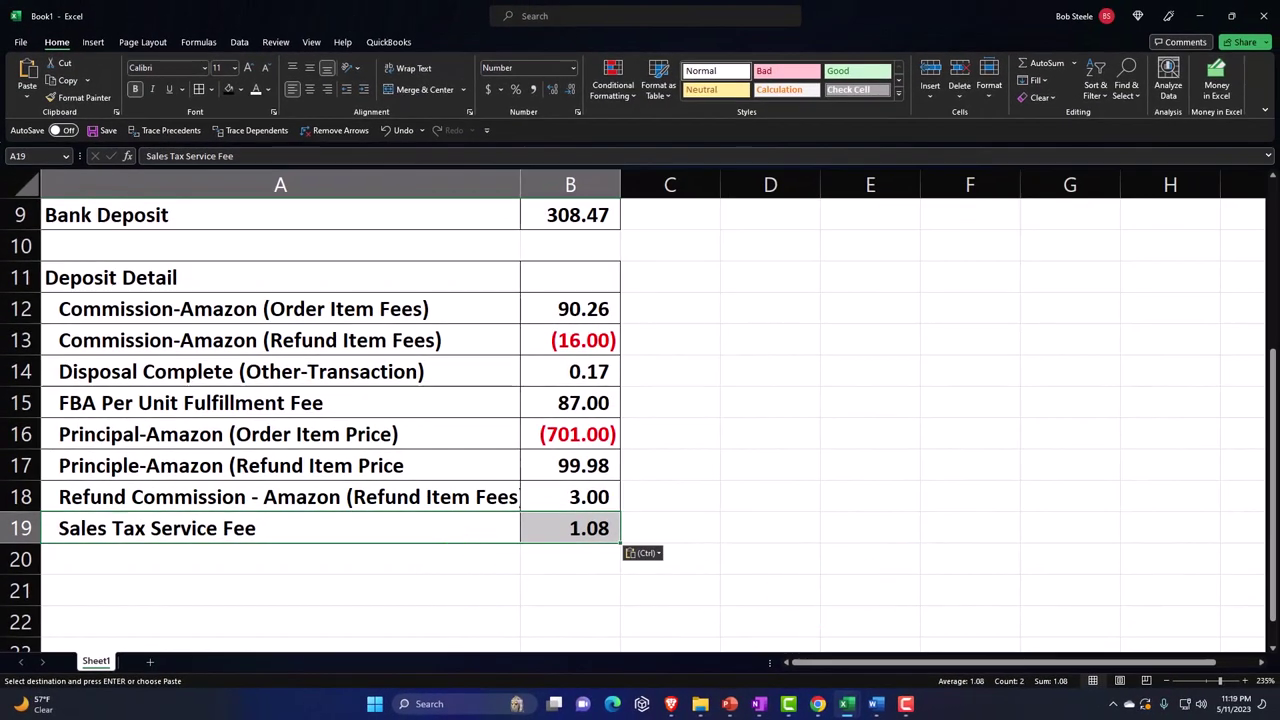
scroll(640, 420, down, 1)
scroll(935, 517, up, 1)
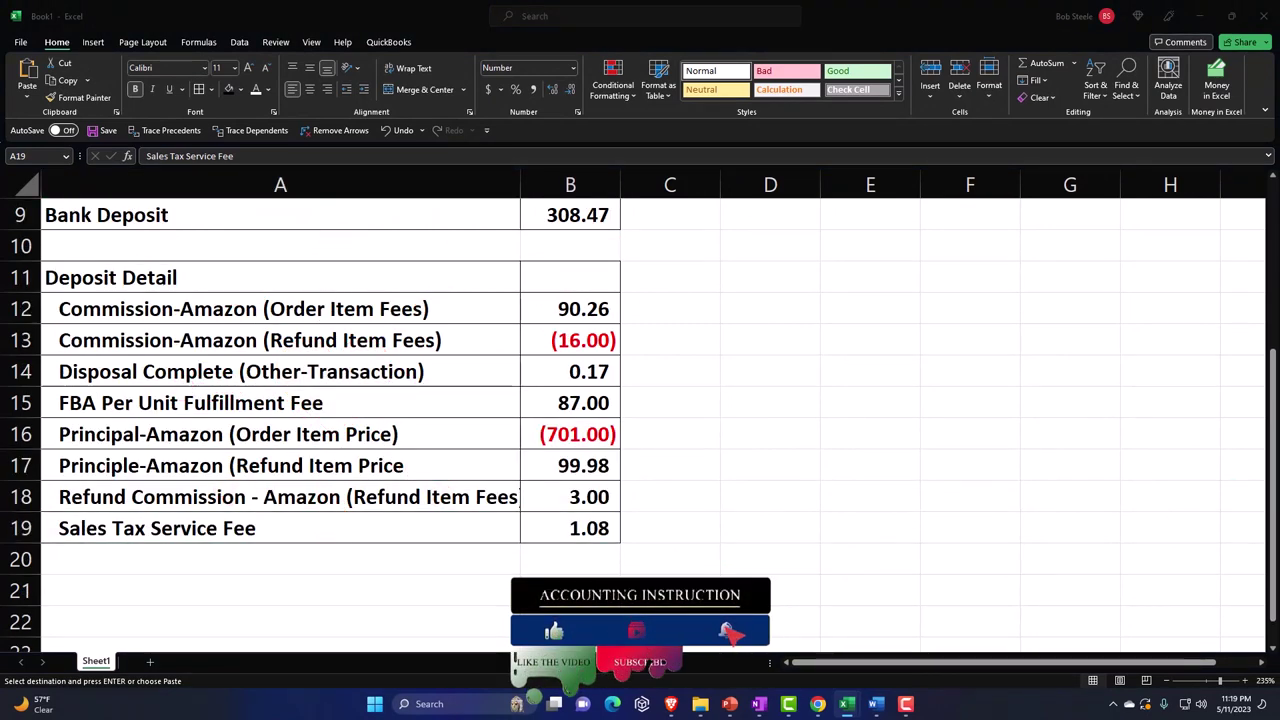
click(257, 568)
text(Shipping - Amazon (Order Item Price)	(21.00))
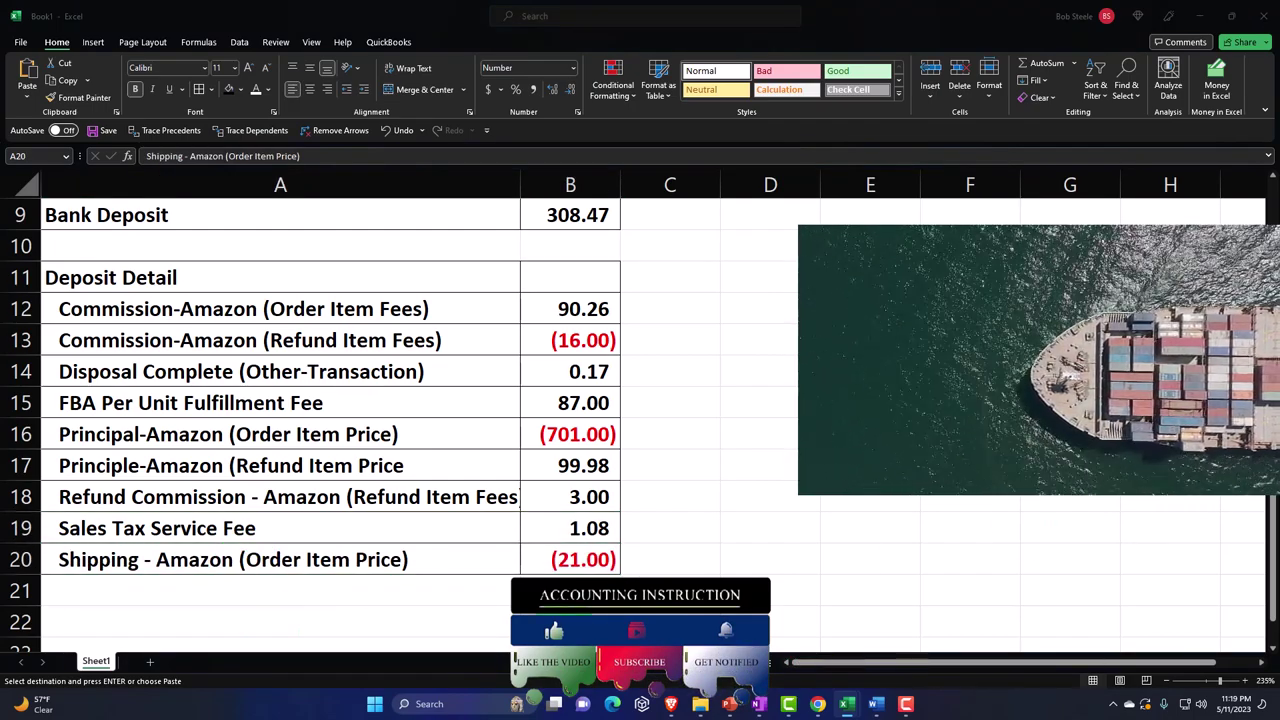
Step: Add "Shipping - Amazon (Order Promotion)" with 11.33 in row 21 and "Shipping Chargeback - Amazon (Order Item Fees)" with 9.39 in row 22
click(310, 588)
key(Return)
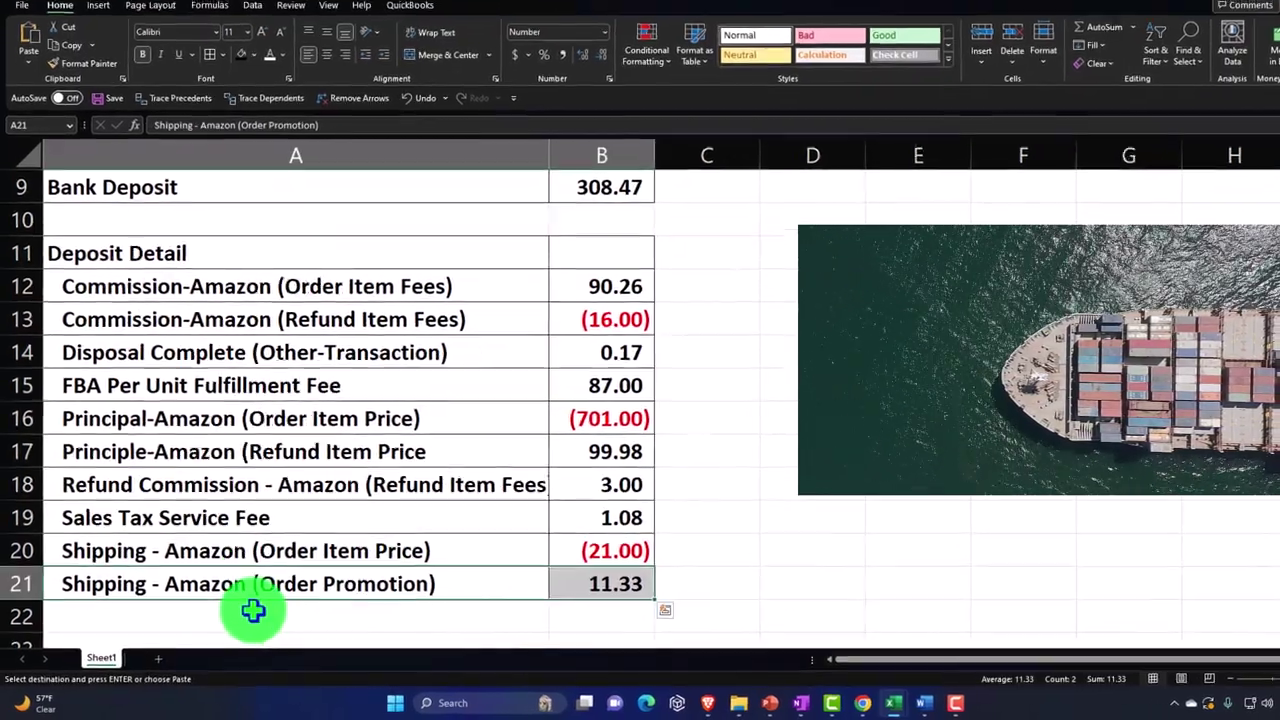
click(239, 618)
text(Shipping Chargeback - Amazon (Order Item Fees)	9.39)
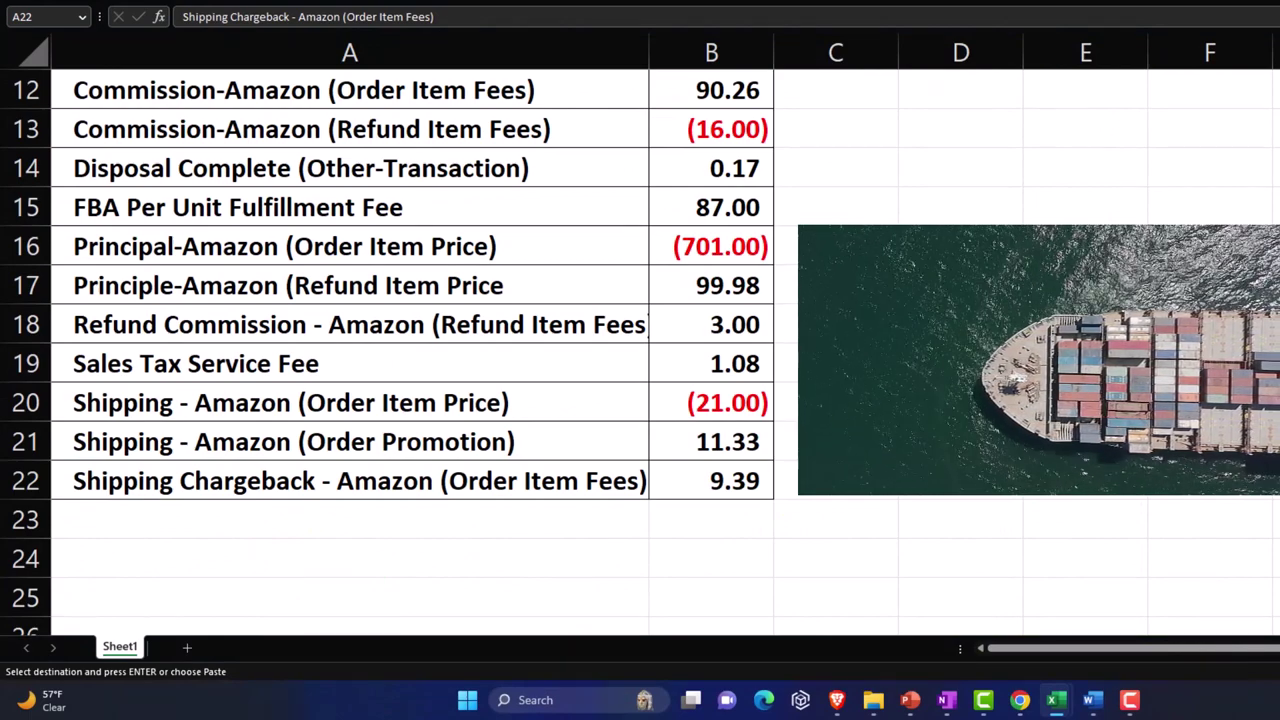
Step: Add "Shipping Tax - Amazon (Order Item Price)" with (0.20) in row 23 and "Storage Fee (Other Transaction" with 63.11 in row 24
click(335, 520)
text(Shipping Tax - Amazon (Order Item Price)	(0.20))
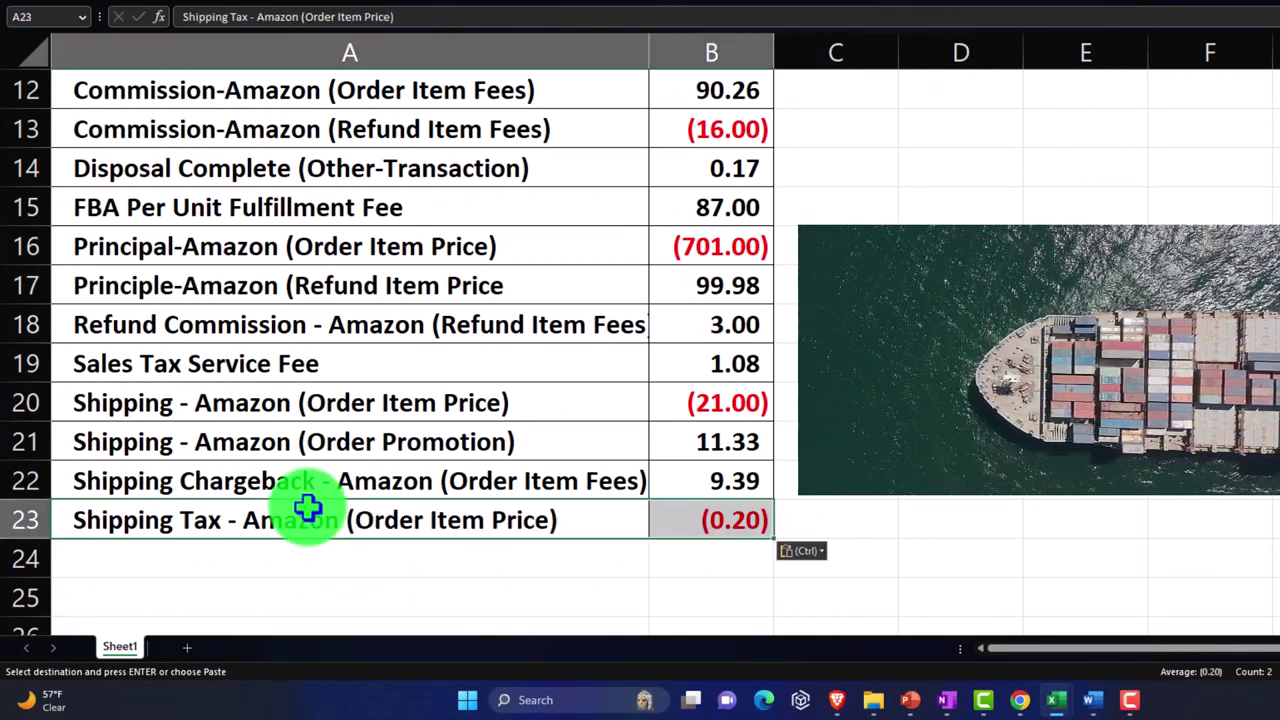
click(578, 528)
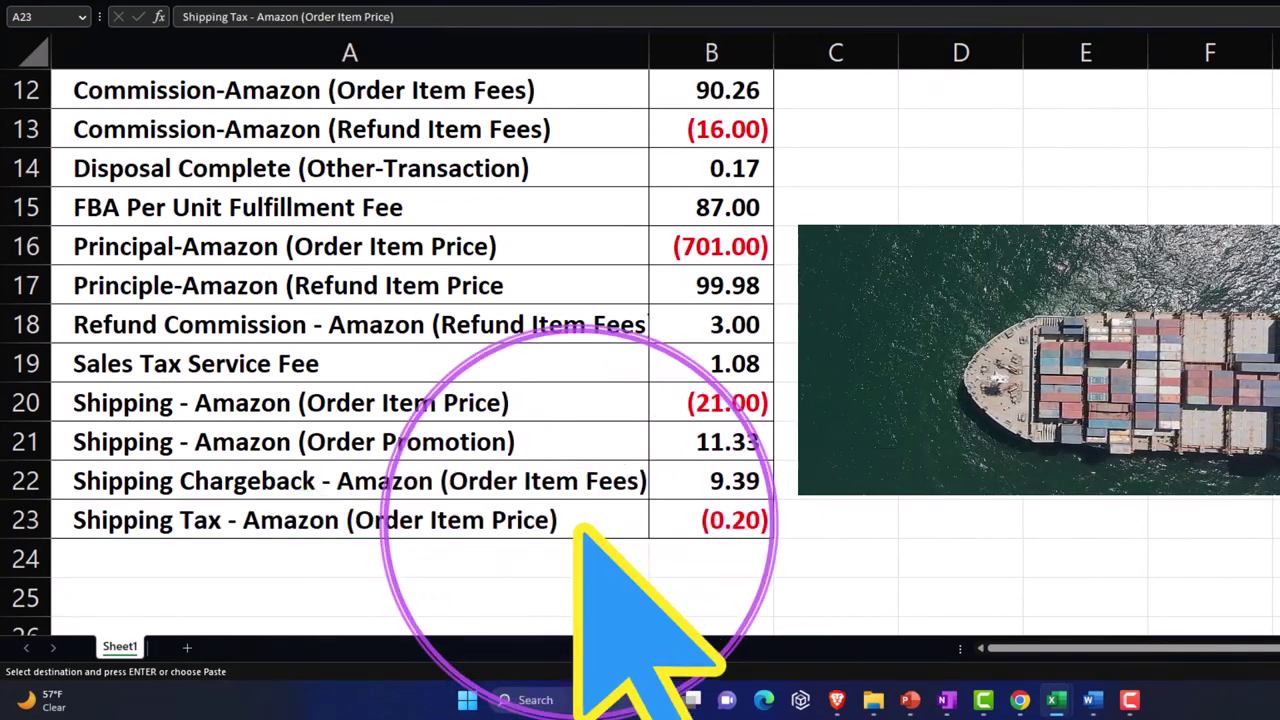
click(560, 552)
text(Storage Fee (Other Transaction	63.11)
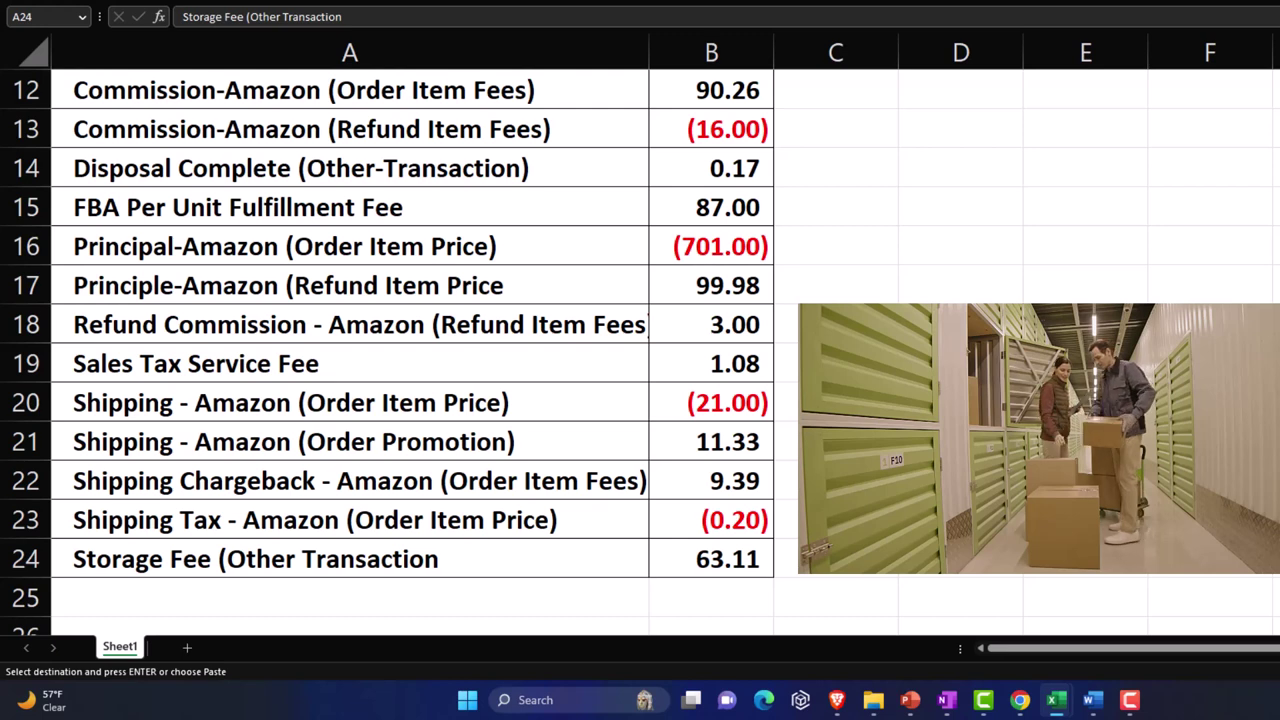
Step: Fill rows 25 to 27 with "Tax Amazon (Order Item Price)" (24.00), "Tax - Amazon (Refund Item Price" 5.00 and "Balance of settlement for: Date" 391.88
click(429, 596)
text(Tax Amazon (Order Item Price)	(24.00))
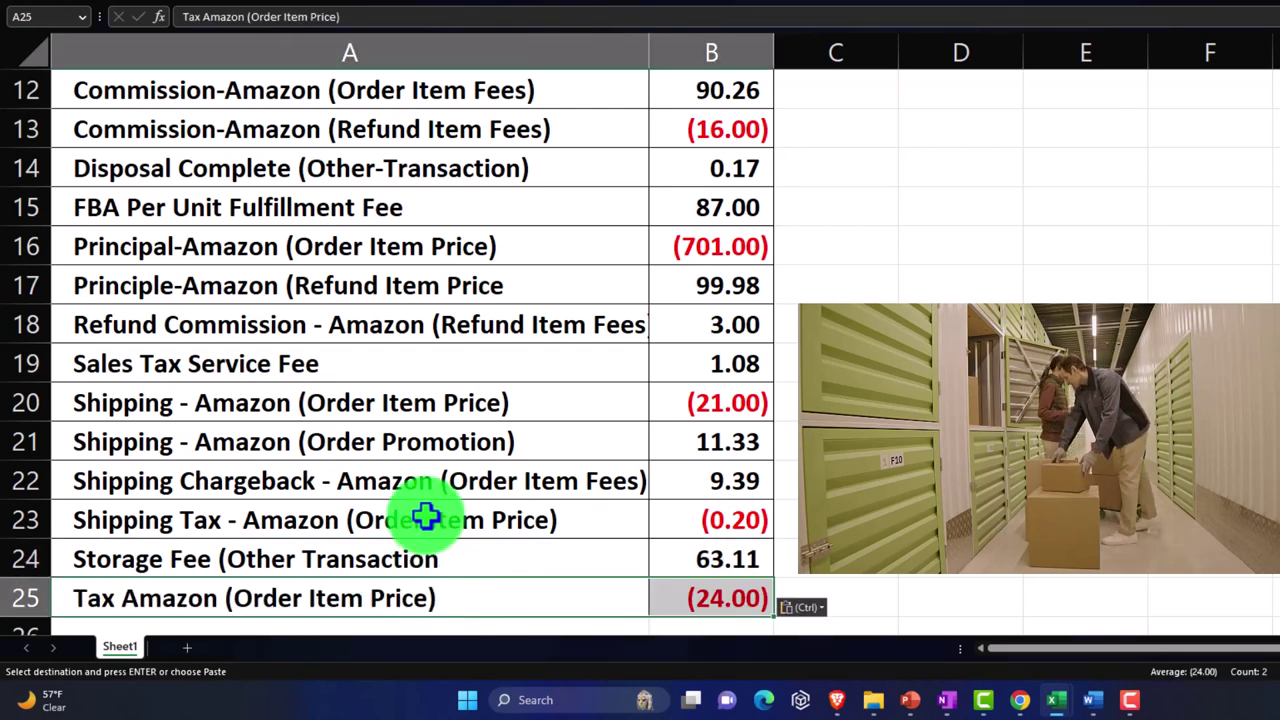
scroll(426, 516, down, 1)
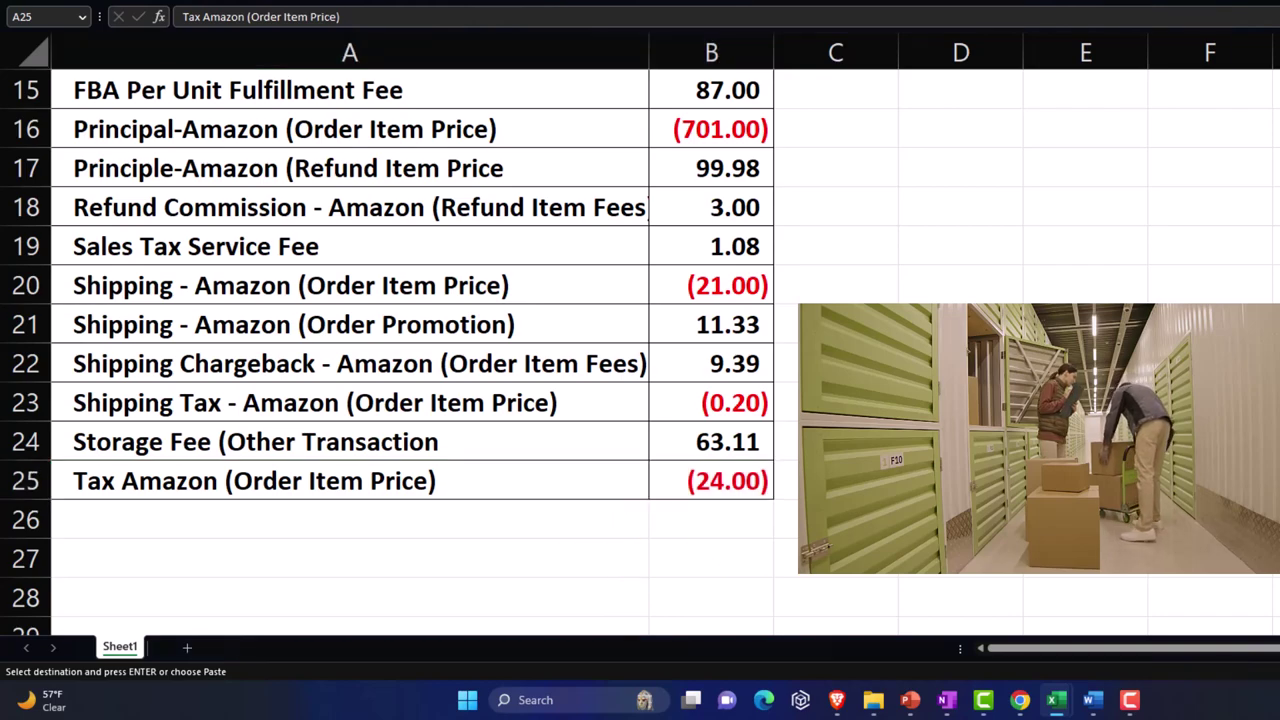
click(310, 519)
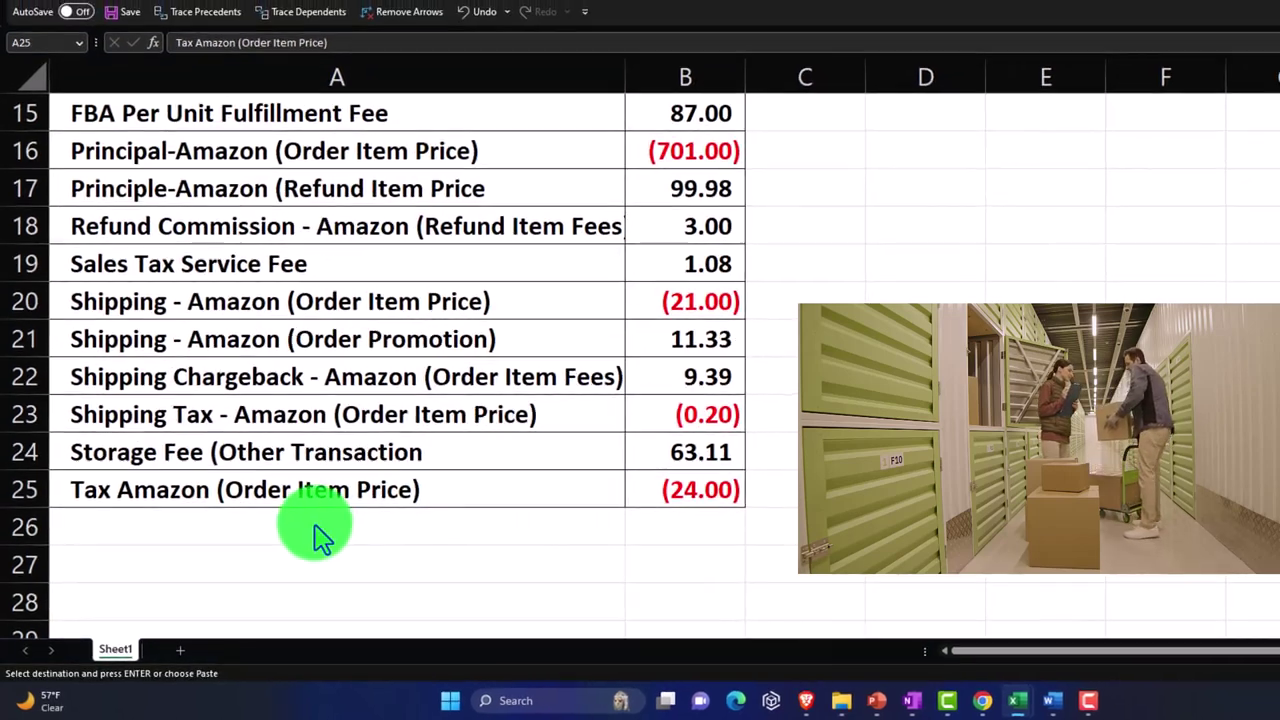
text(Tax - Amazon (Refund Item Price	5.00)
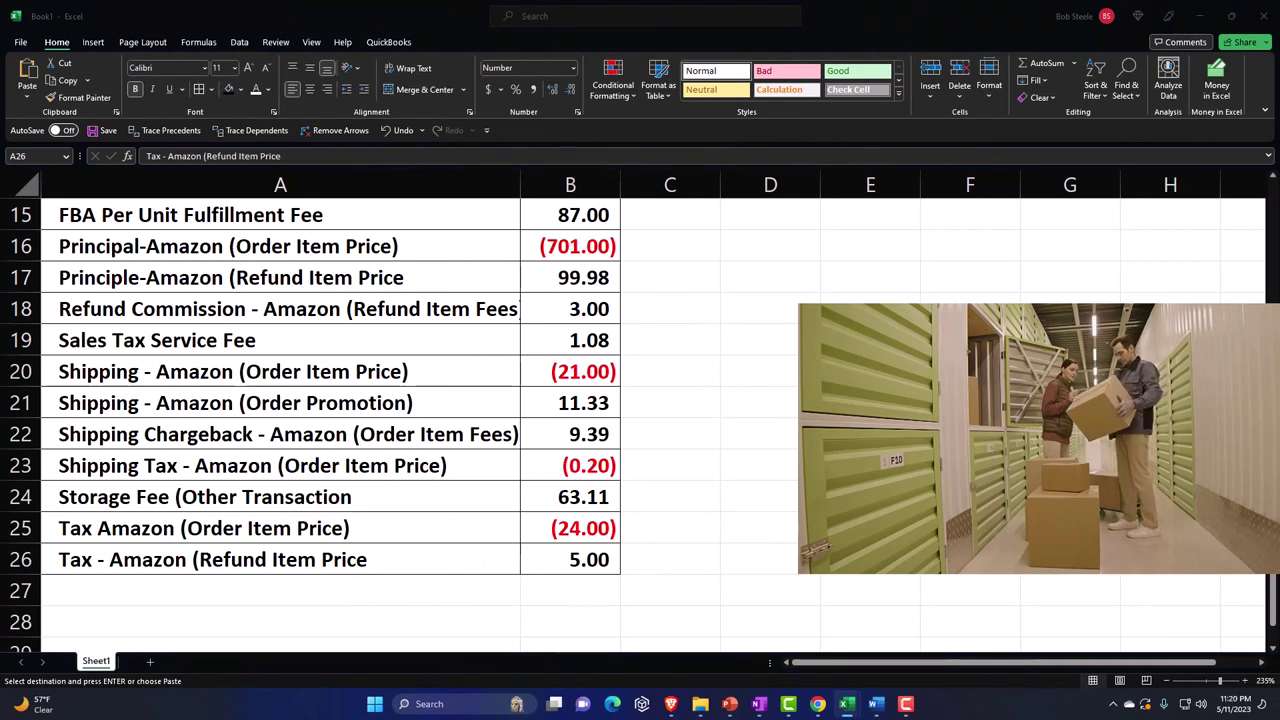
click(309, 586)
text(Balance of settlement for: Date	391.88)
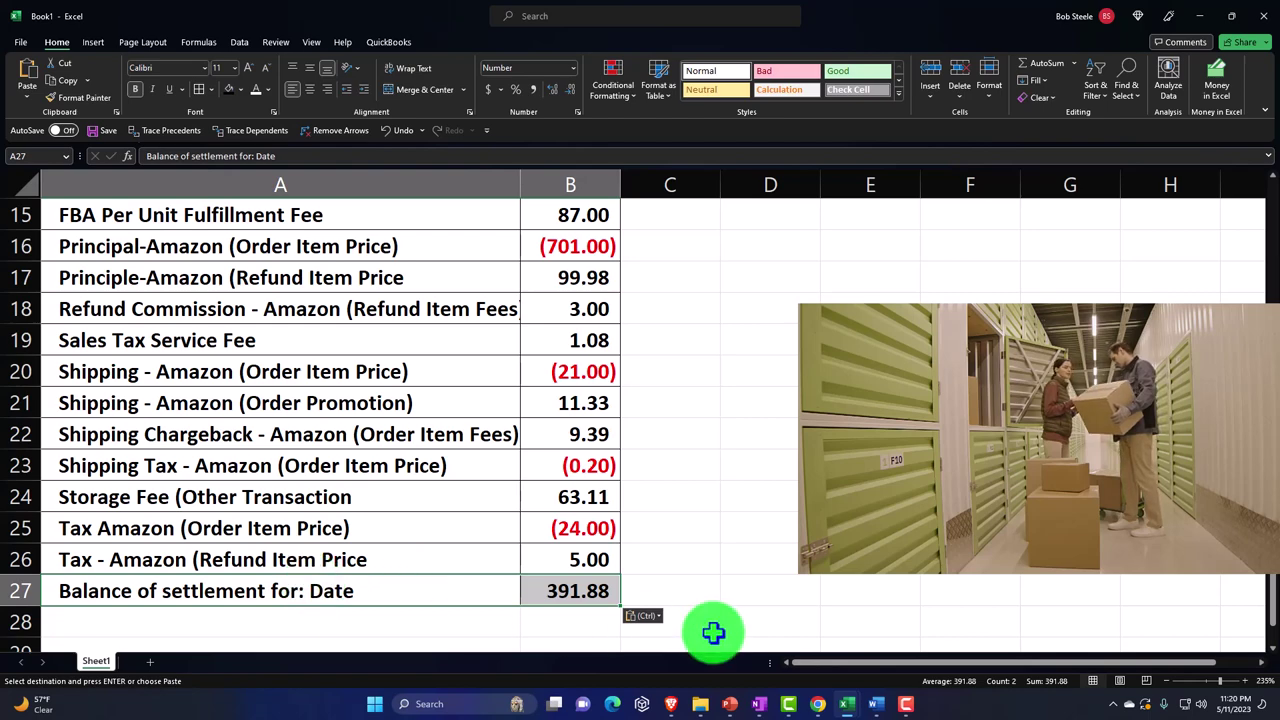
Step: Replace the hard-coded settlement balance in B27 with a SUM of the deposit detail amounts in B12:B26
double_click(577, 590)
key(Return)
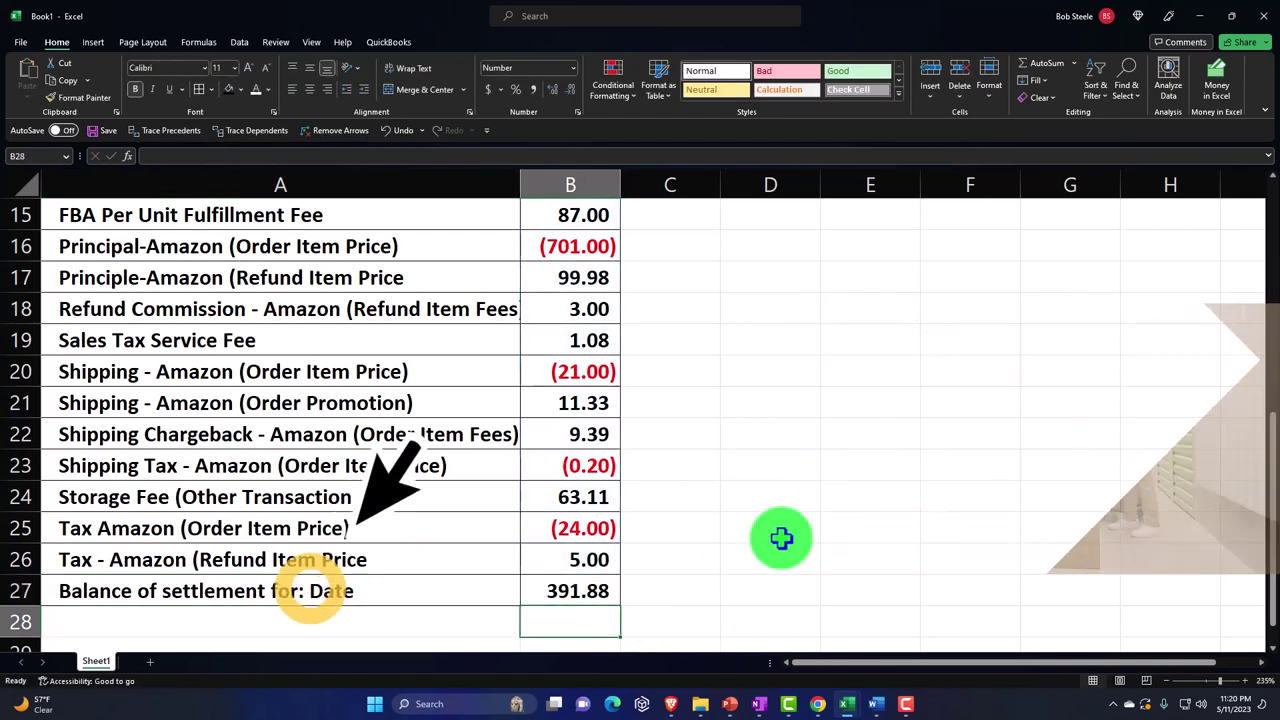
key(Up)
key(Delete)
key(Return)
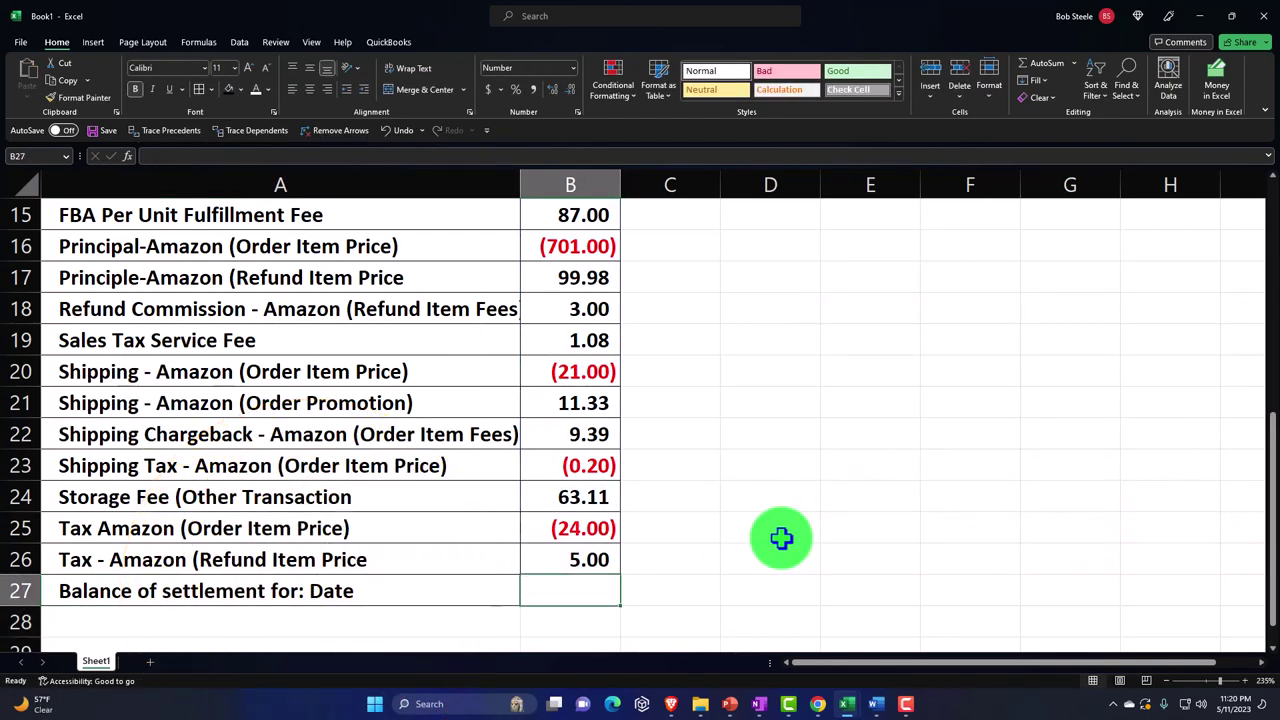
key(Up)
text(=sum()
key(Up)
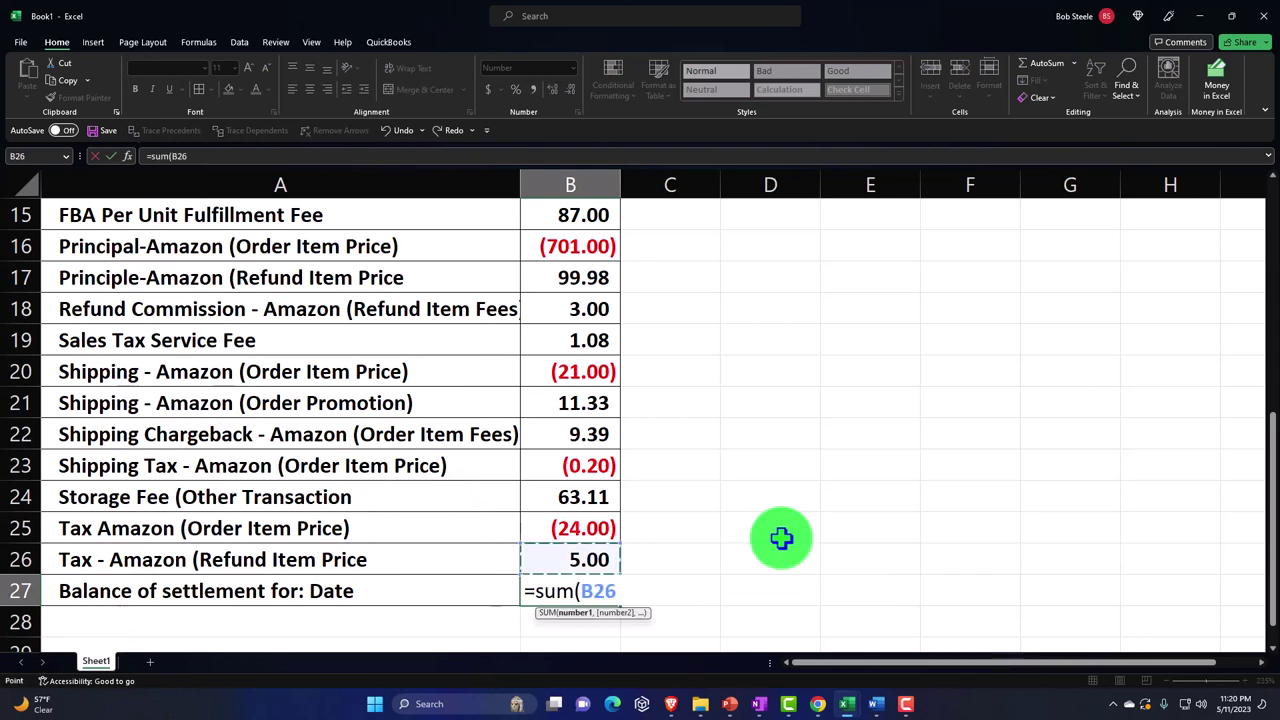
key(shift+Up)
key(shift+Up)
key(shift+Up)
key(shift+Up)
key(shift+Up)
key(shift+Up)
key(shift+Up)
key(shift+Up)
key(shift+Up)
key(shift+Up)
key(shift+Up)
key(shift+Up)
key(shift+Up)
key(shift+Up)
key(shift+Up)
key(shift+Up)
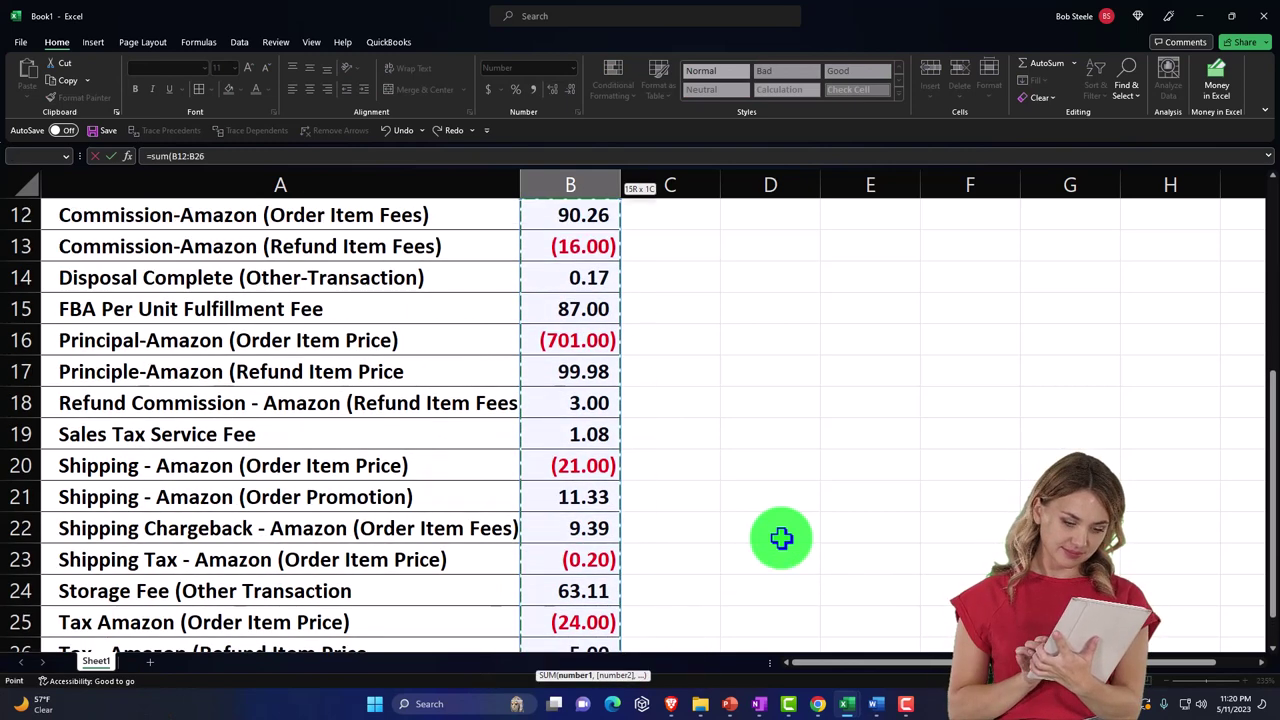
key(shift+Down)
key(shift+Down)
key(shift+Down)
key(Return)
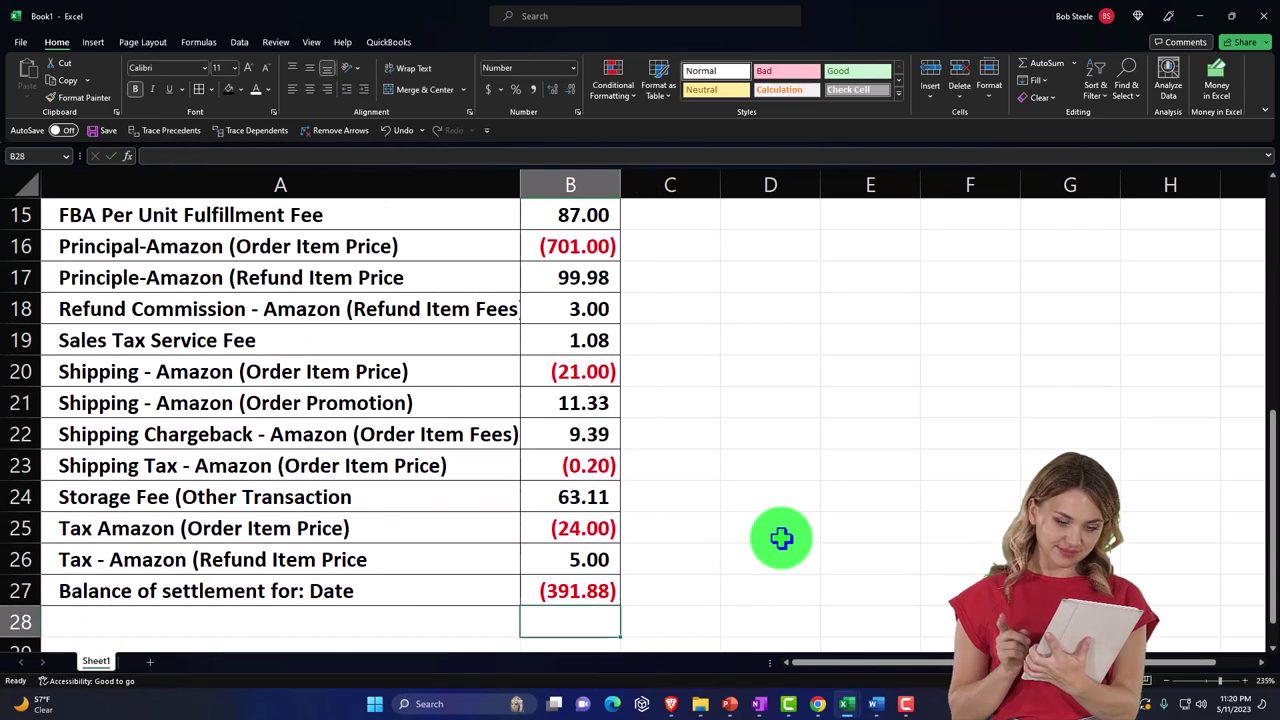
click(590, 592)
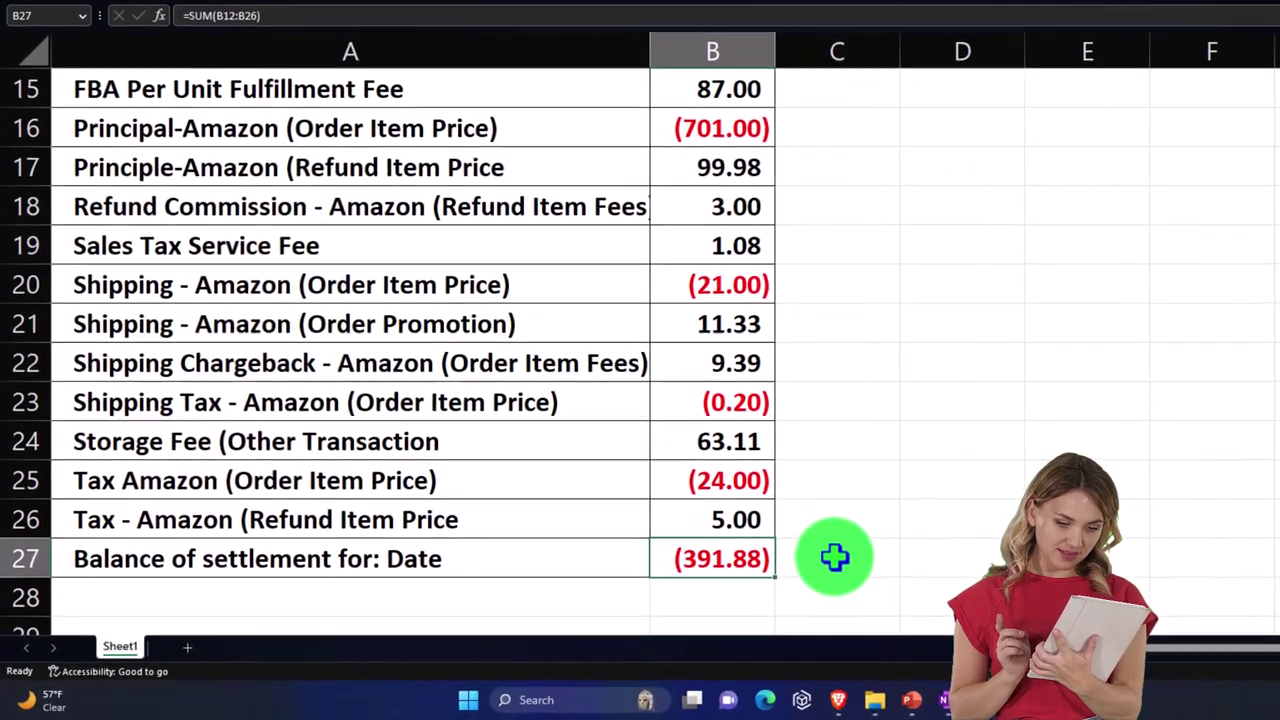
Step: Link the Bank Deposit amount in B9 to the negative of the settlement balance in B27
key(Right)
key(Up)
key(Up)
key(Up)
scroll(806, 480, up, 3)
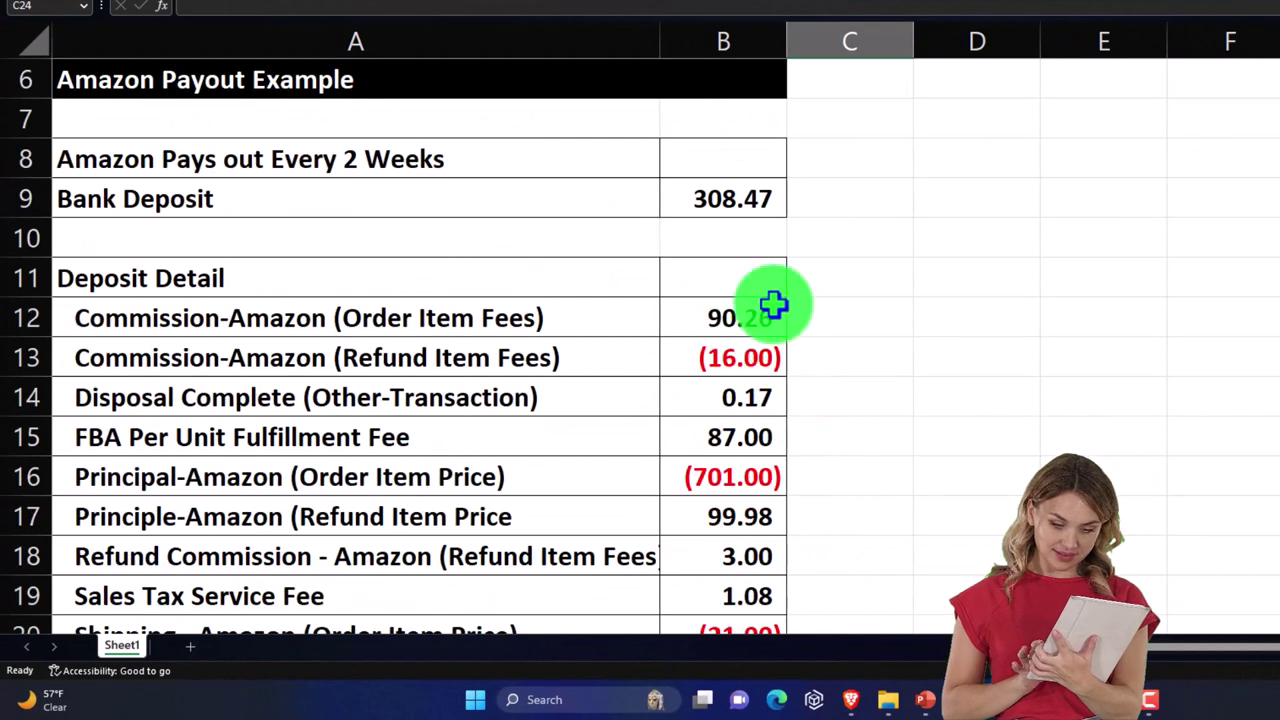
click(731, 197)
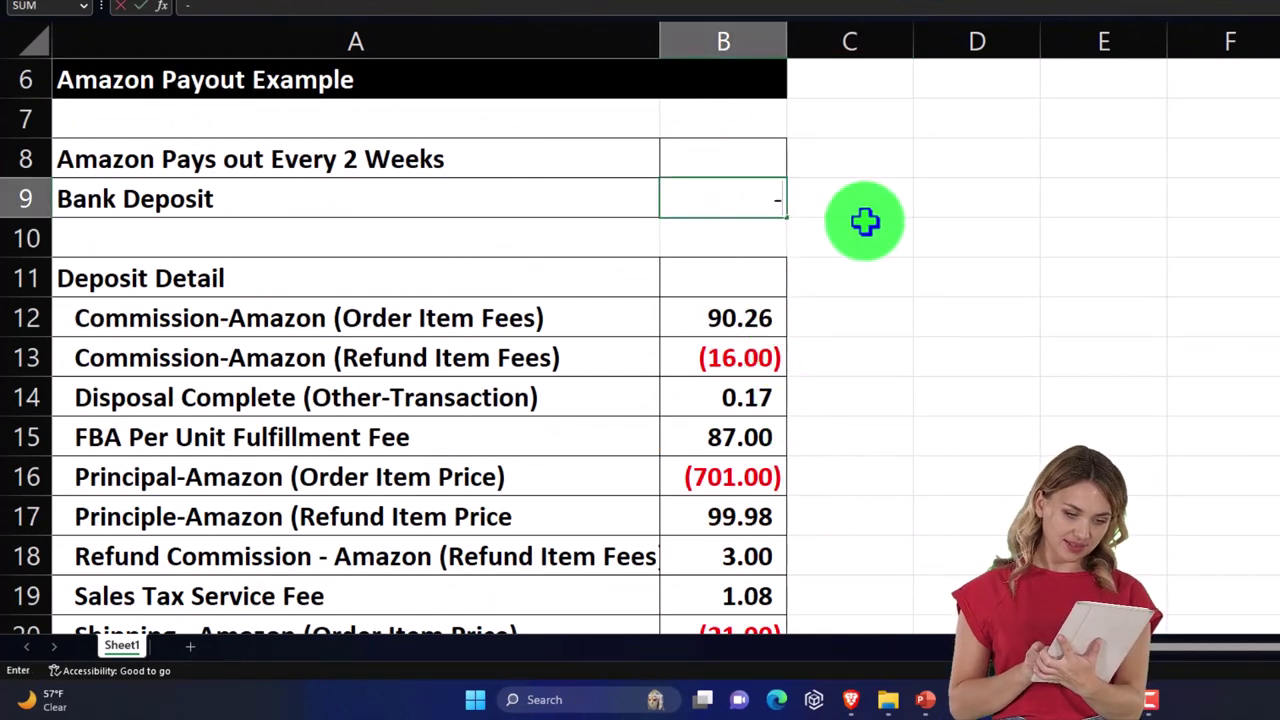
text(-)
scroll(865, 221, down, 4)
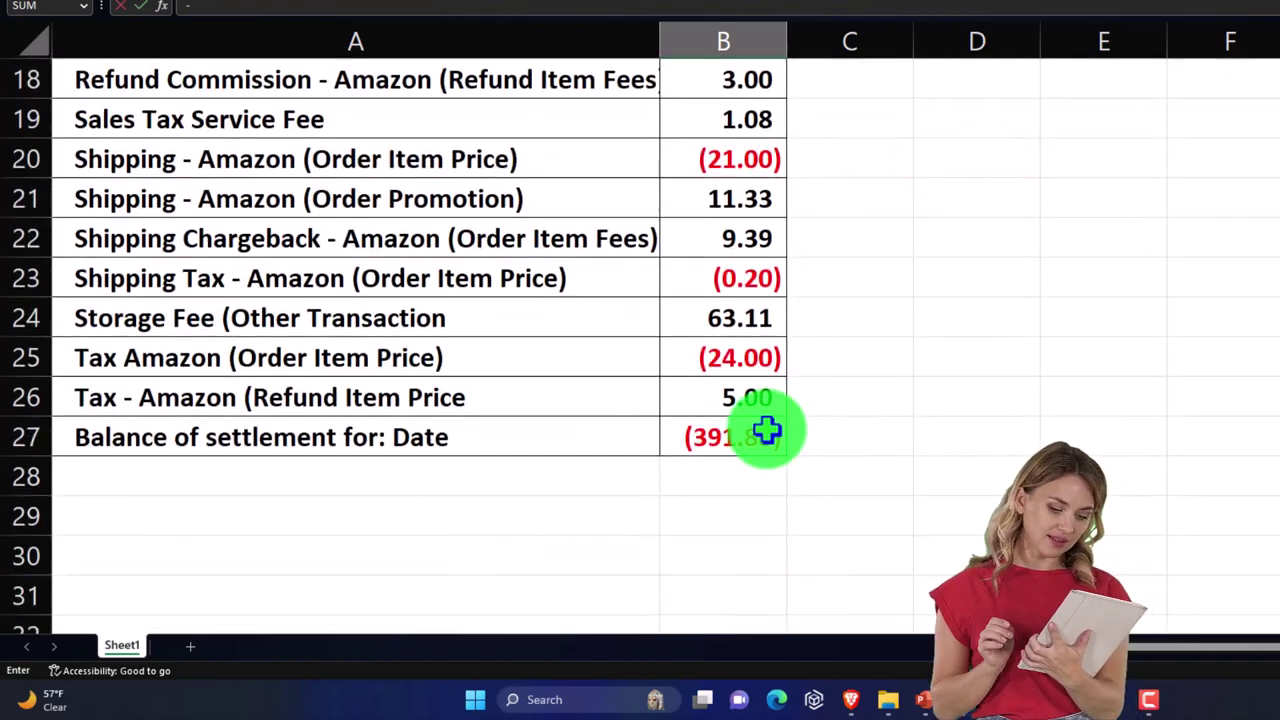
click(766, 432)
key(Return)
scroll(743, 354, up, 2)
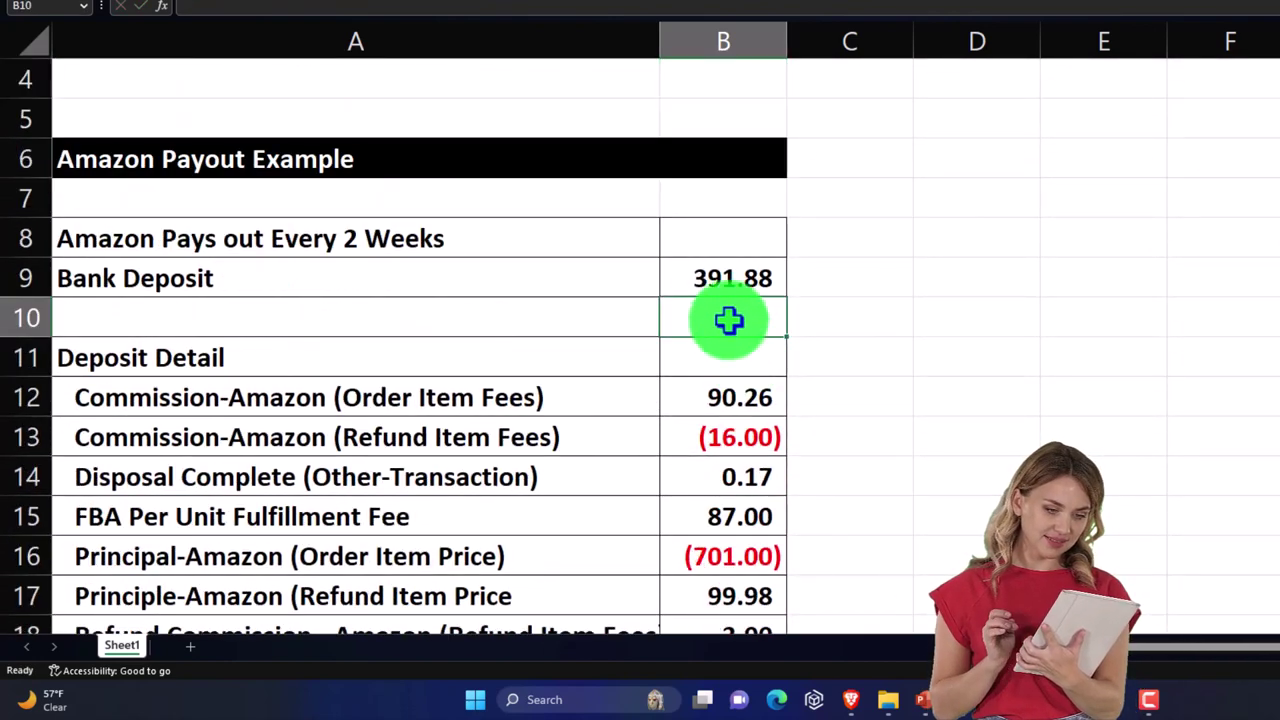
key(Up)
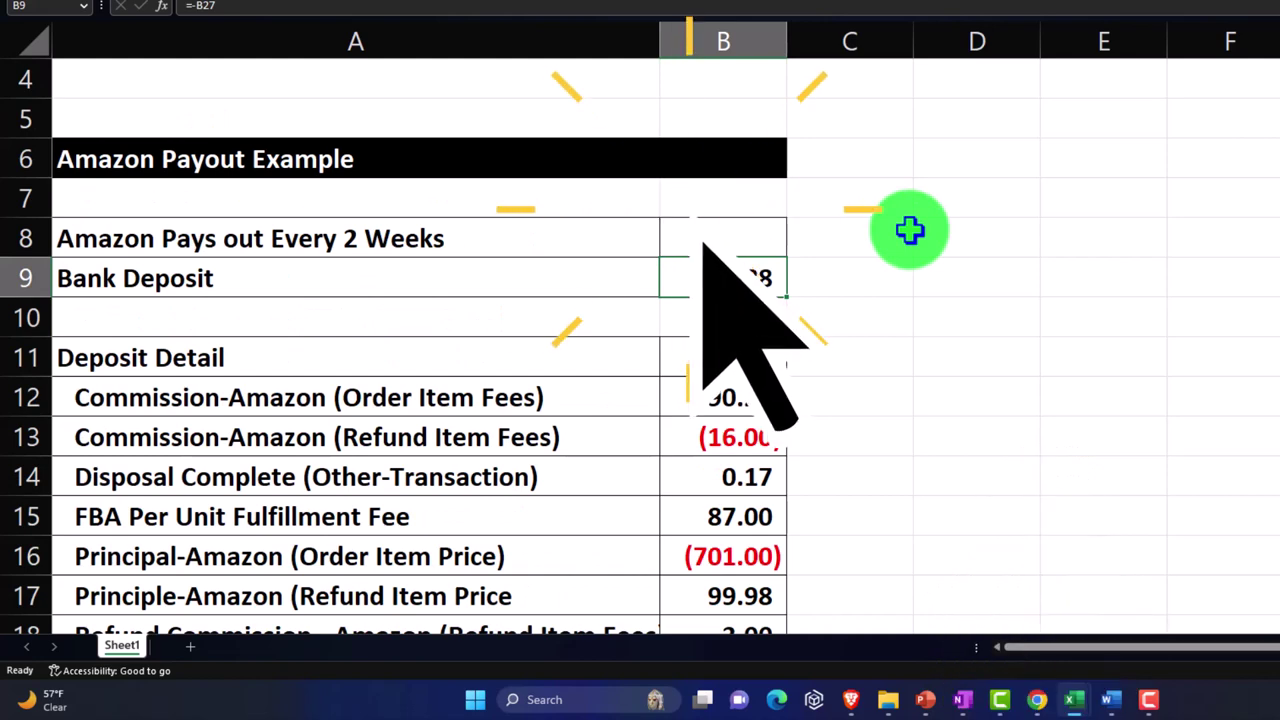
Step: Delete empty rows 1 to 5 above the Amazon Payout Example heading
scroll(909, 231, up, 1)
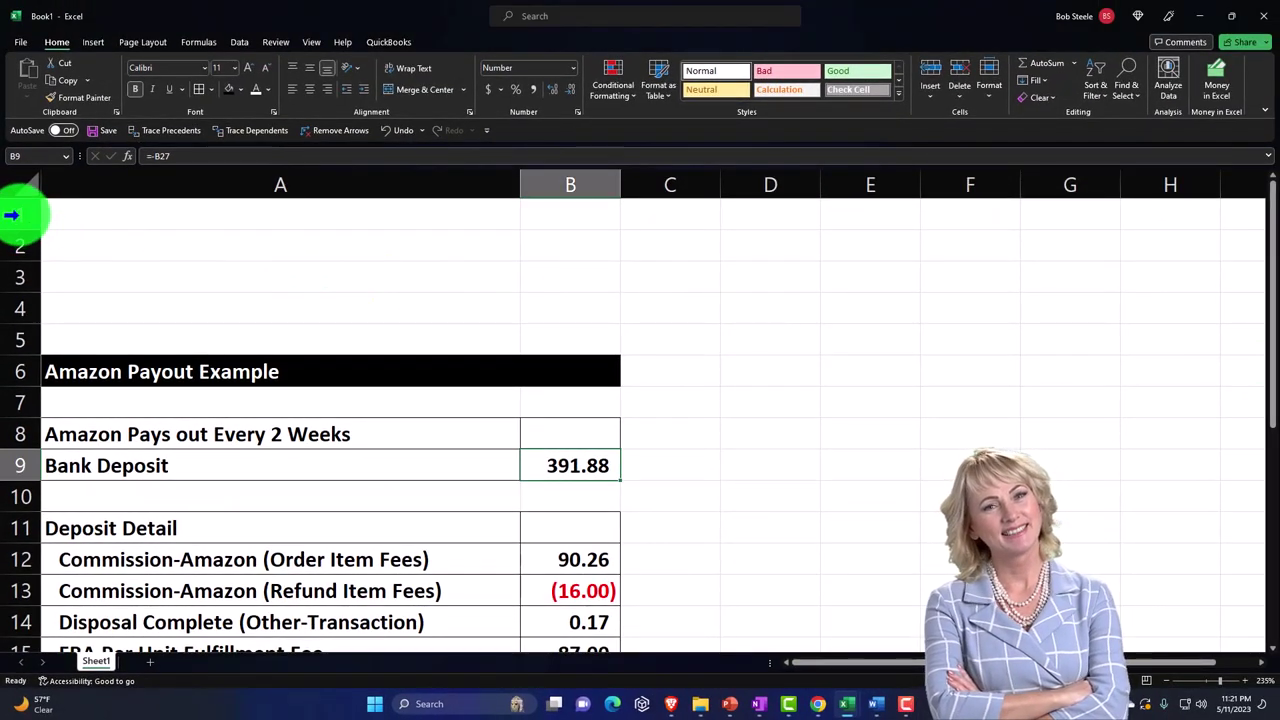
drag(12, 214, 24, 341)
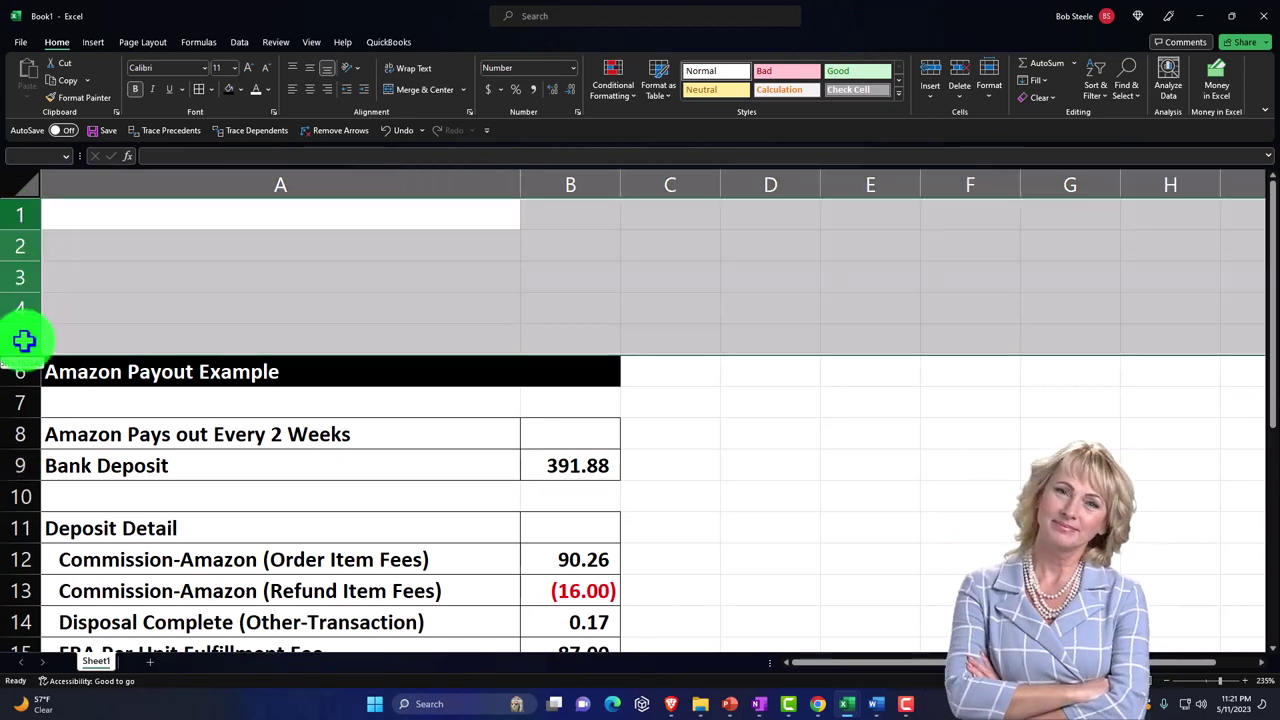
right_click(198, 308)
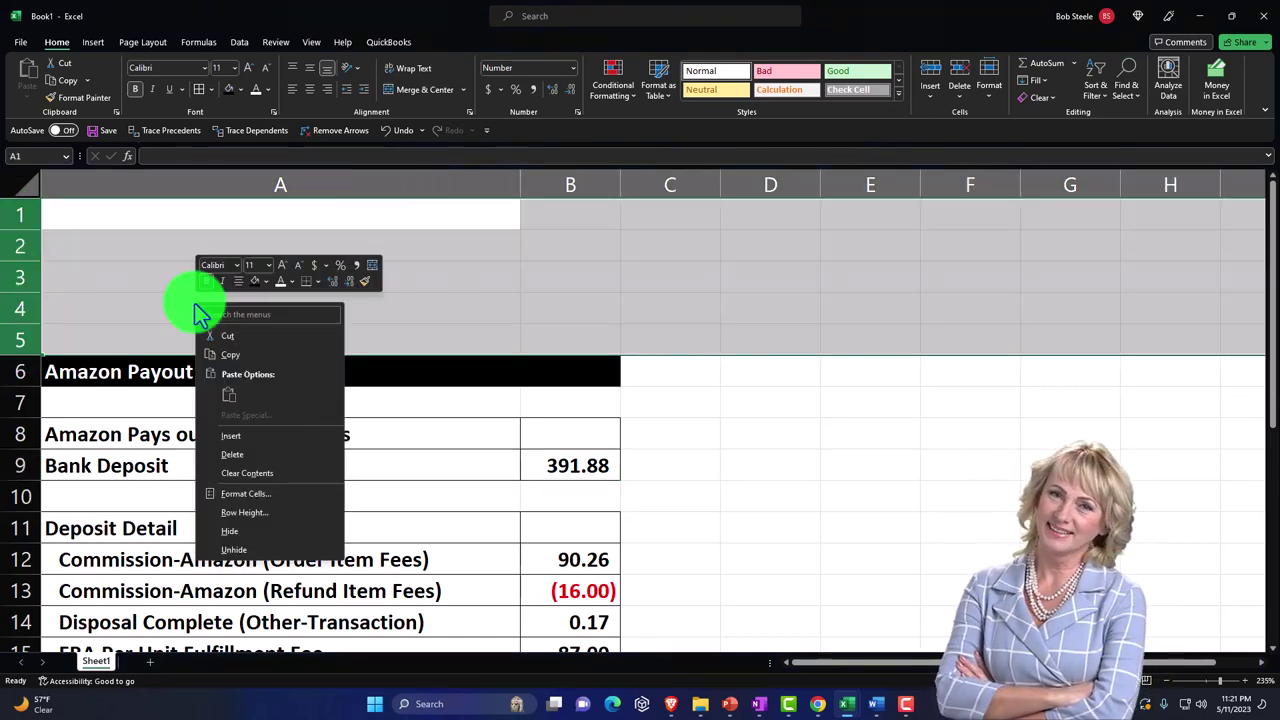
click(233, 453)
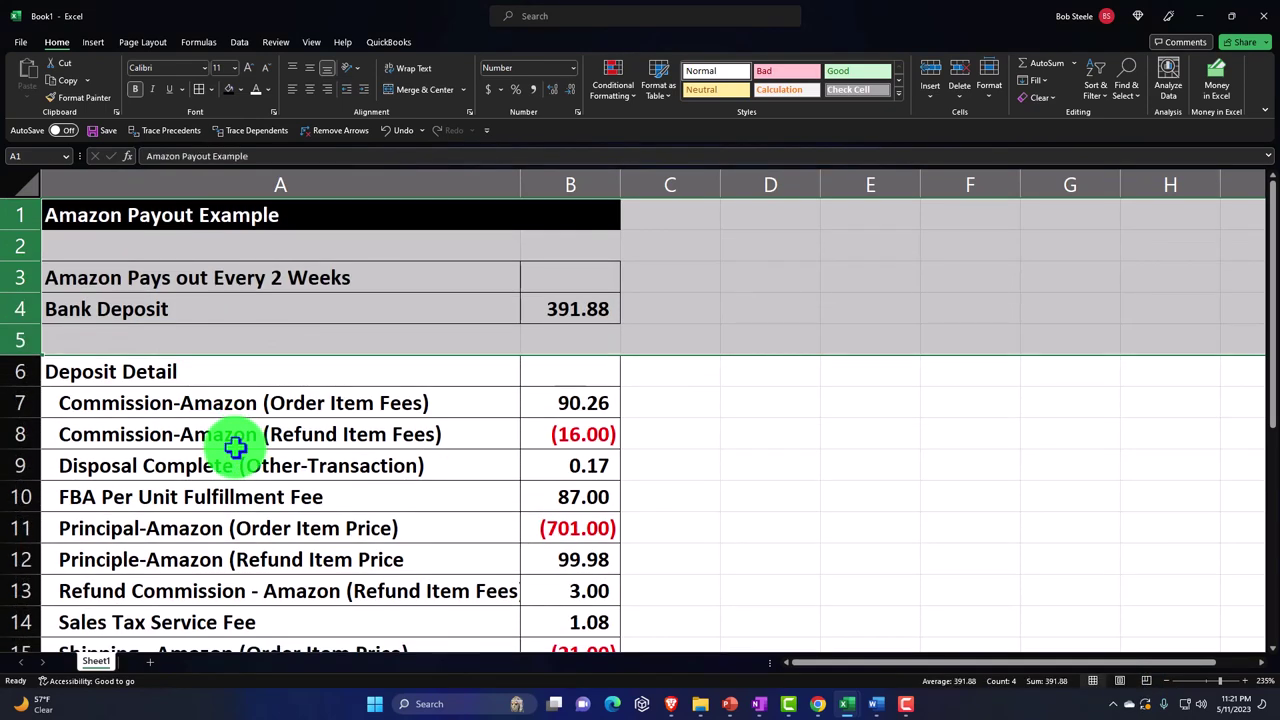
click(235, 447)
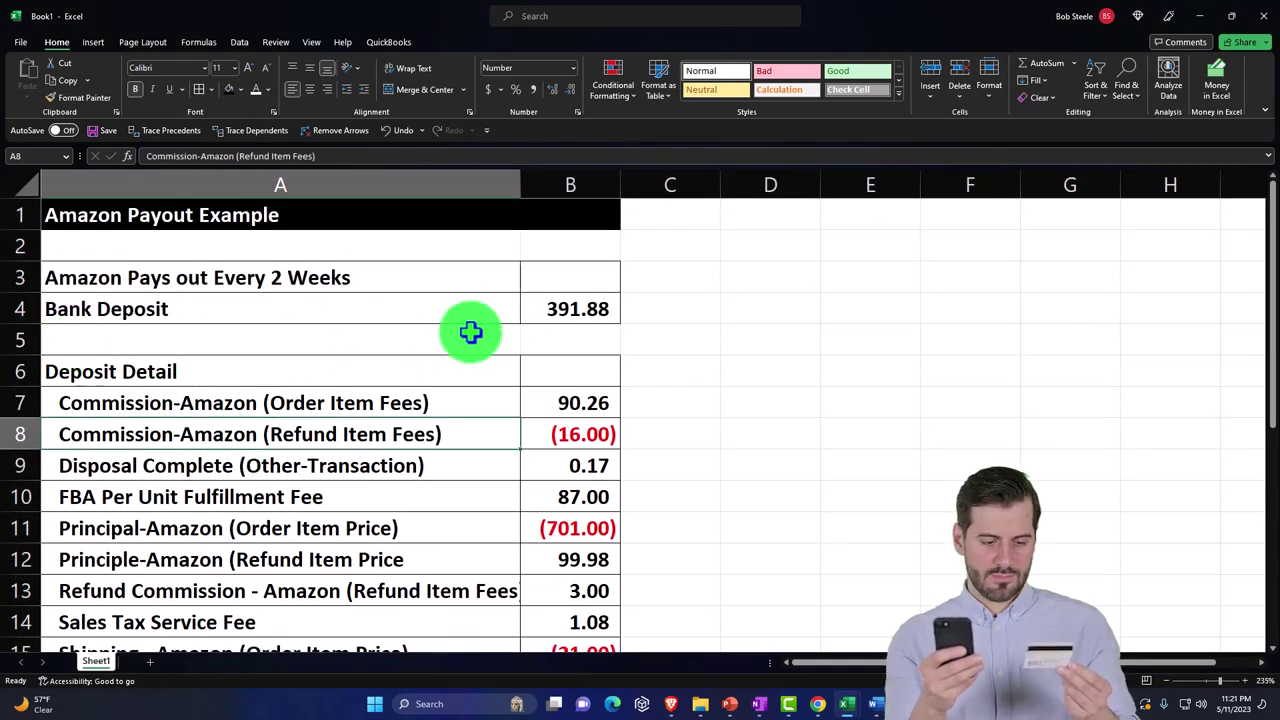
click(598, 316)
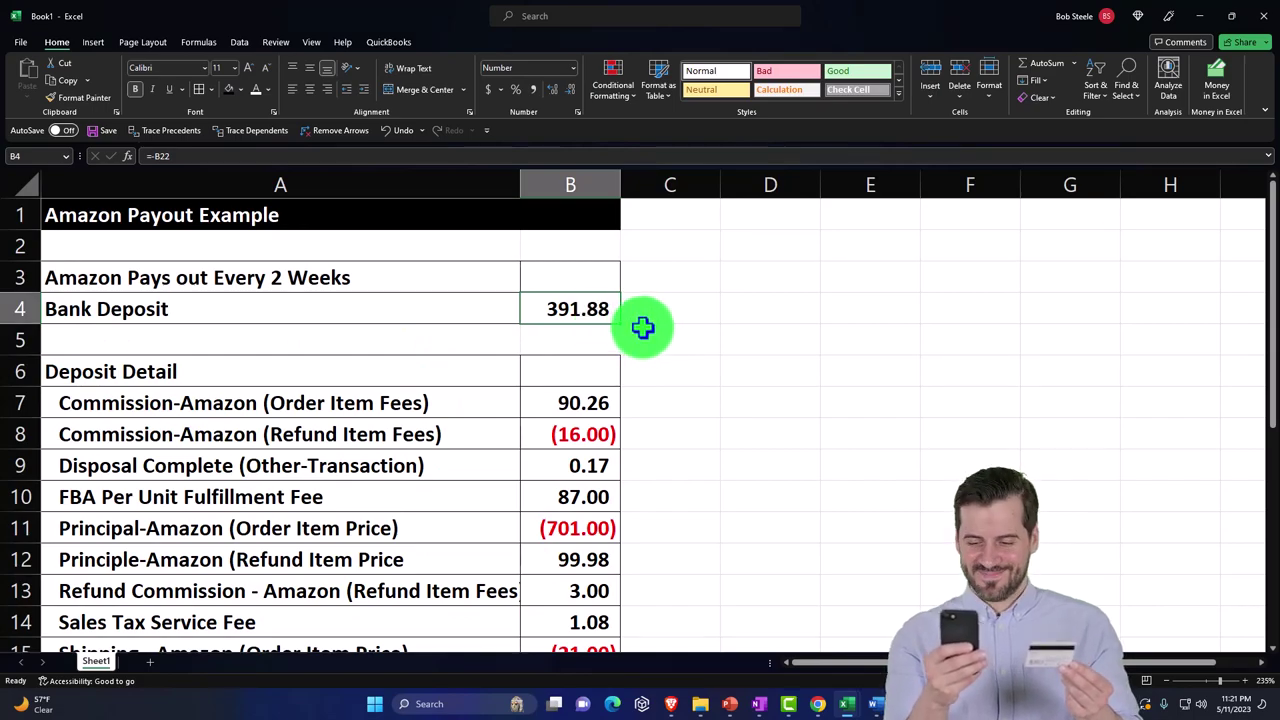
scroll(643, 326, down, 2)
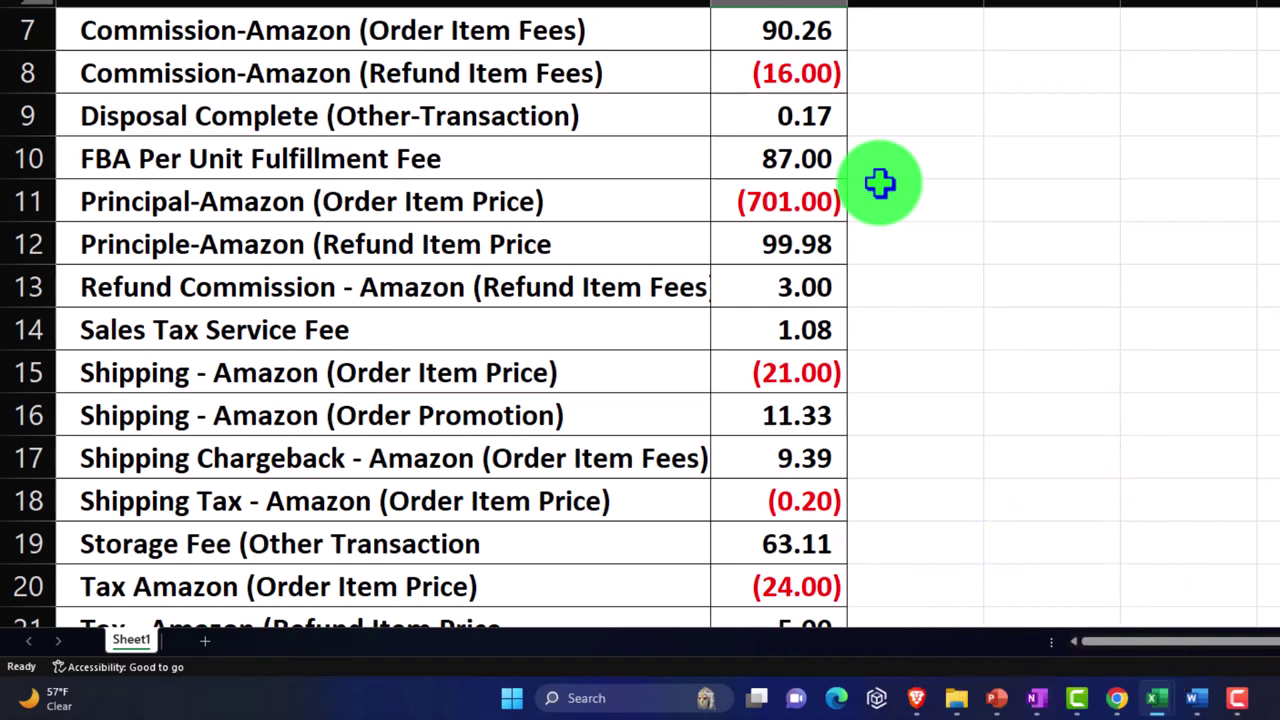
scroll(880, 183, up, 2)
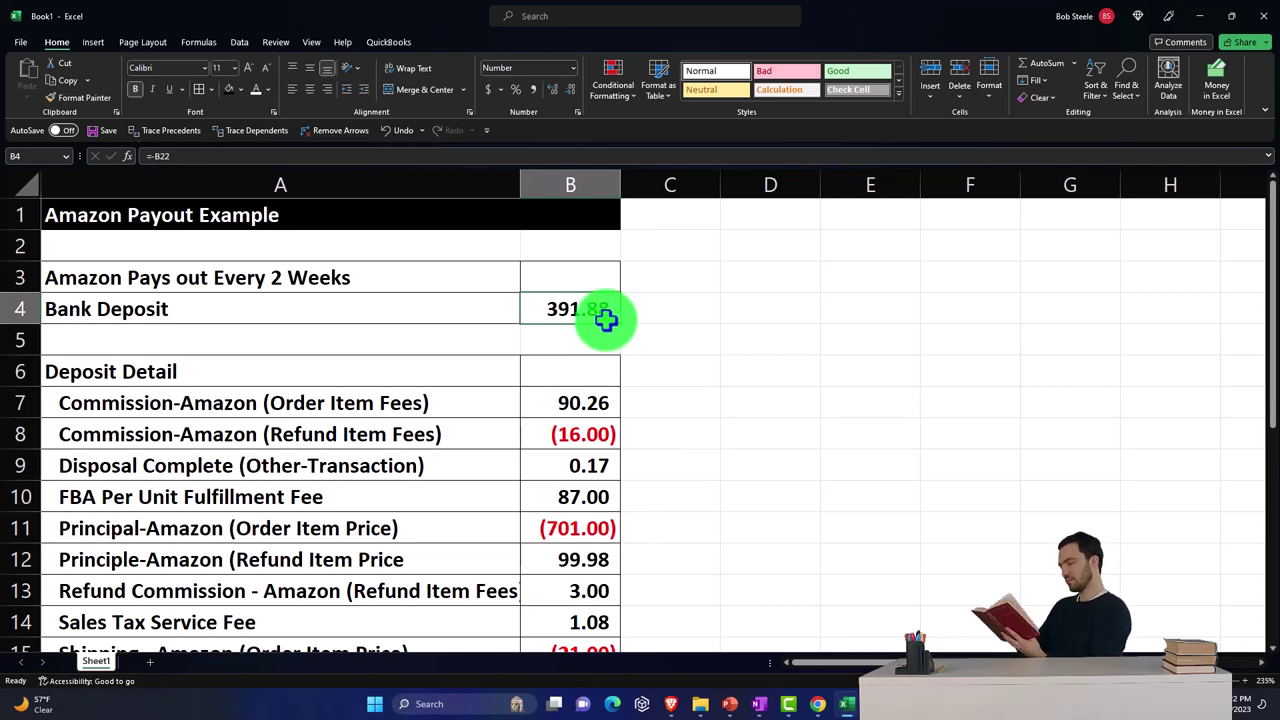
scroll(605, 318, down, 1)
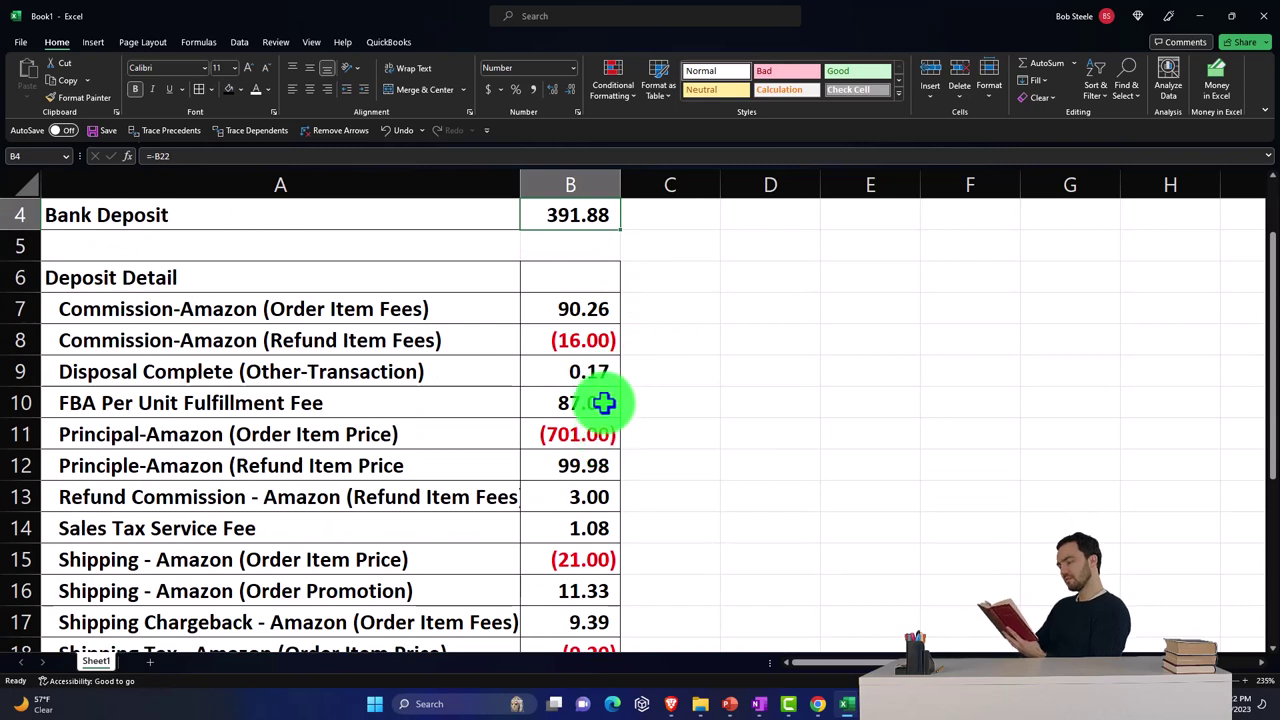
scroll(604, 424, up, 1)
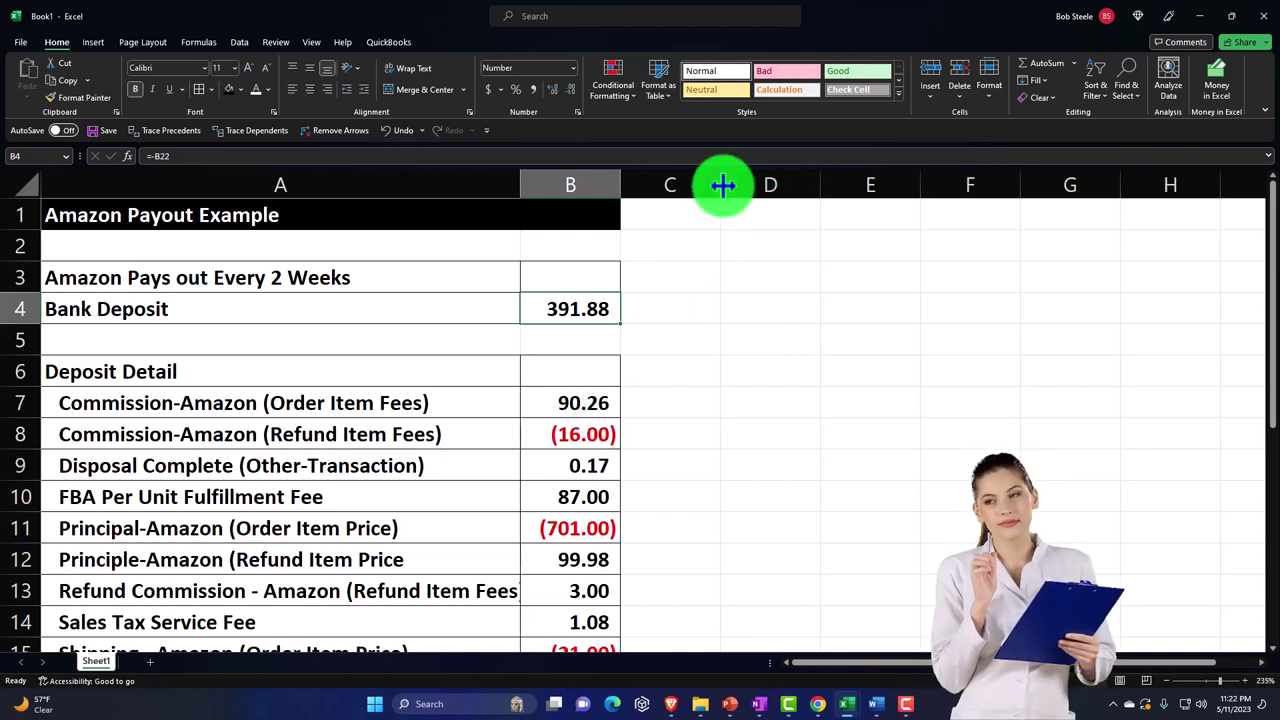
Step: Narrow column C to a thin spacer about 0.58 wide and enter the heading "Accounts" in D1
drag(723, 185, 634, 184)
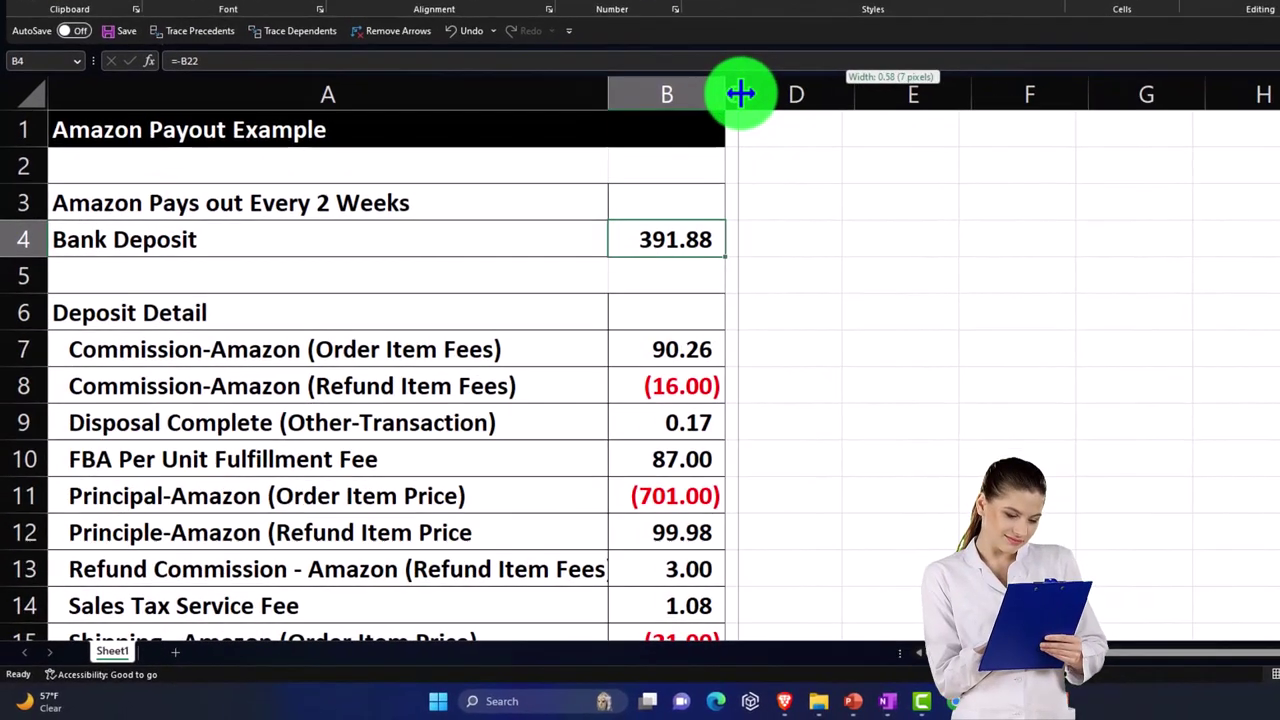
double_click(796, 131)
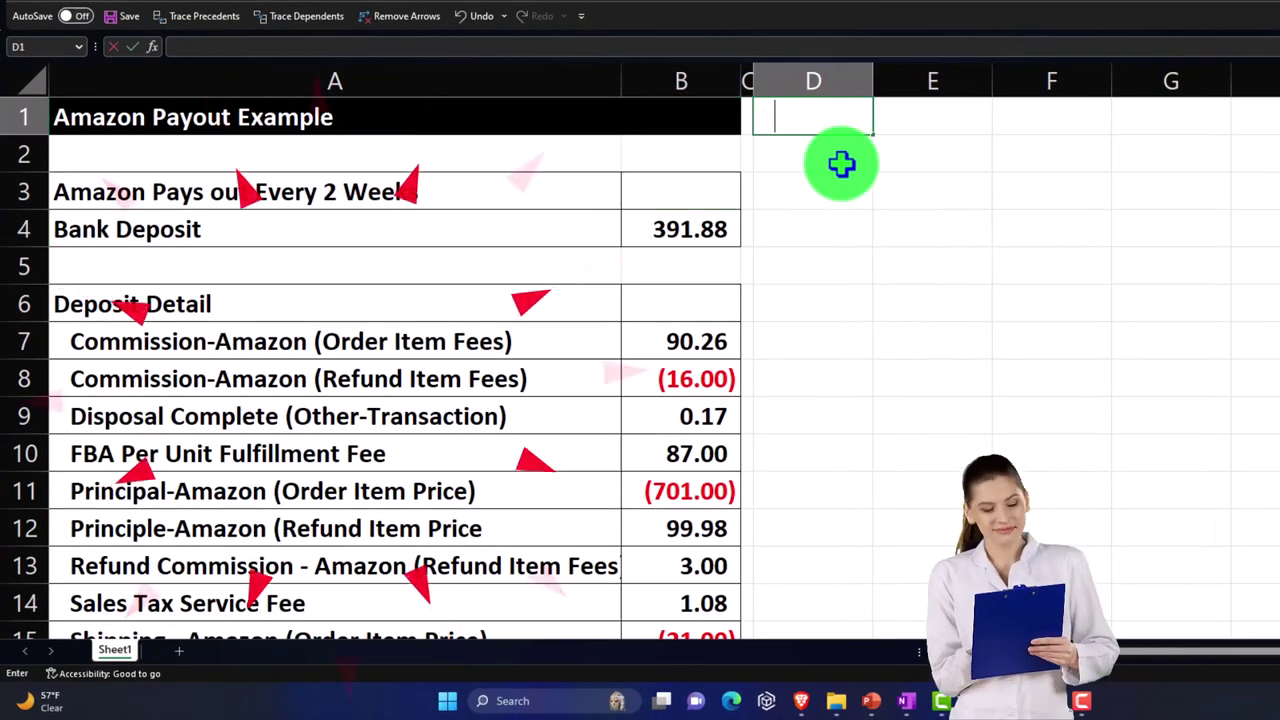
text(Accounts)
key(Tab)
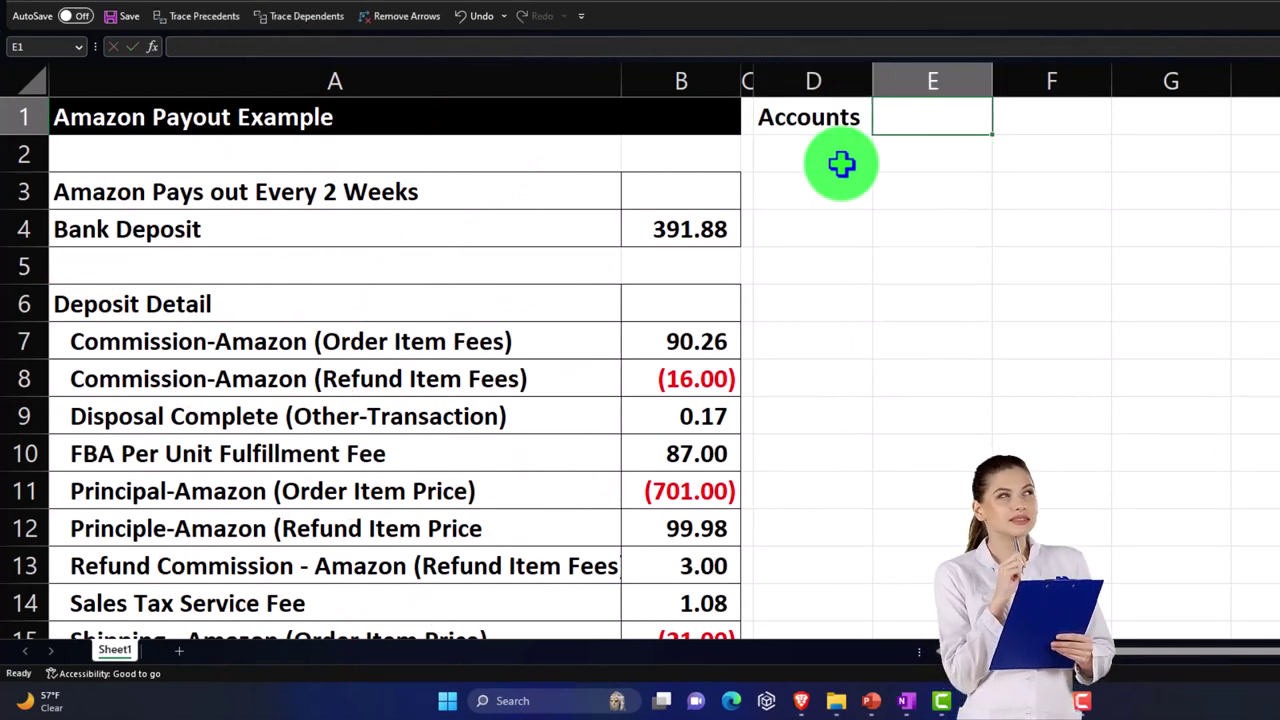
Step: Widen column D to about double its width and format header cells D1:E1 with black fill and white text
drag(876, 84, 1023, 77)
drag(955, 117, 1025, 108)
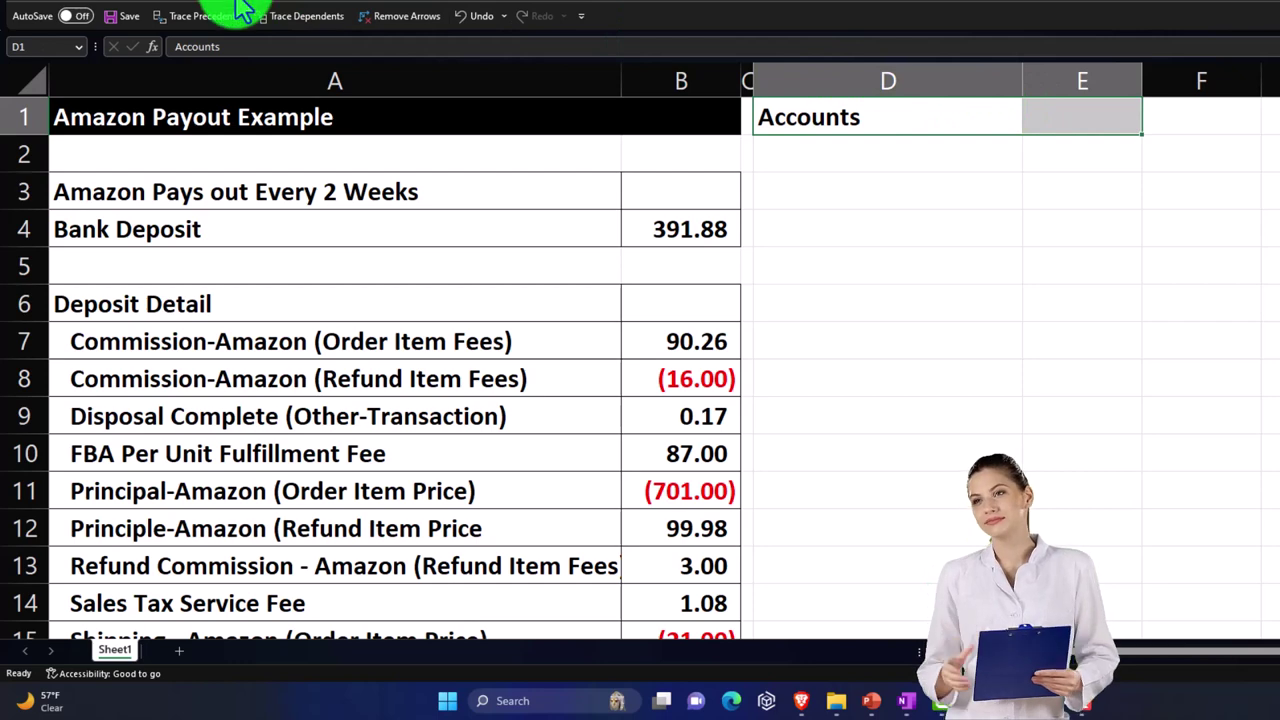
click(284, 2)
click(300, 3)
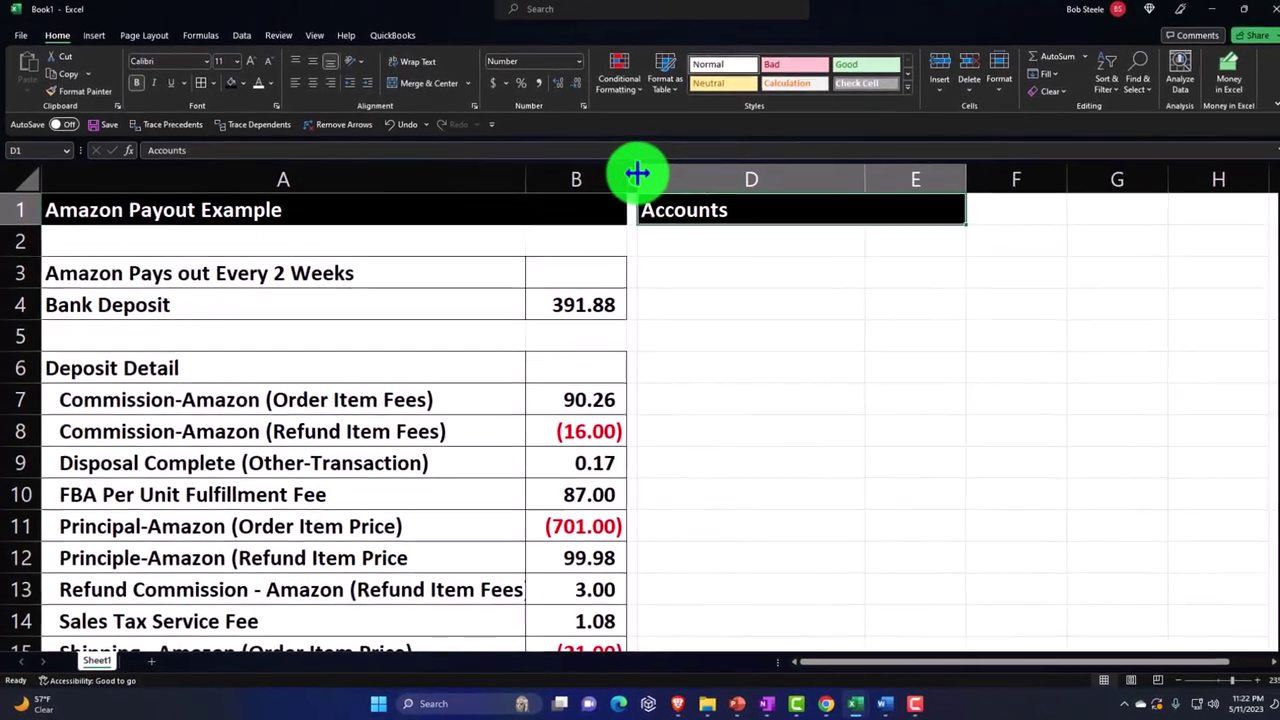
Step: Copy the narrow spacer formatting of column C to column F with Format Painter
click(668, 148)
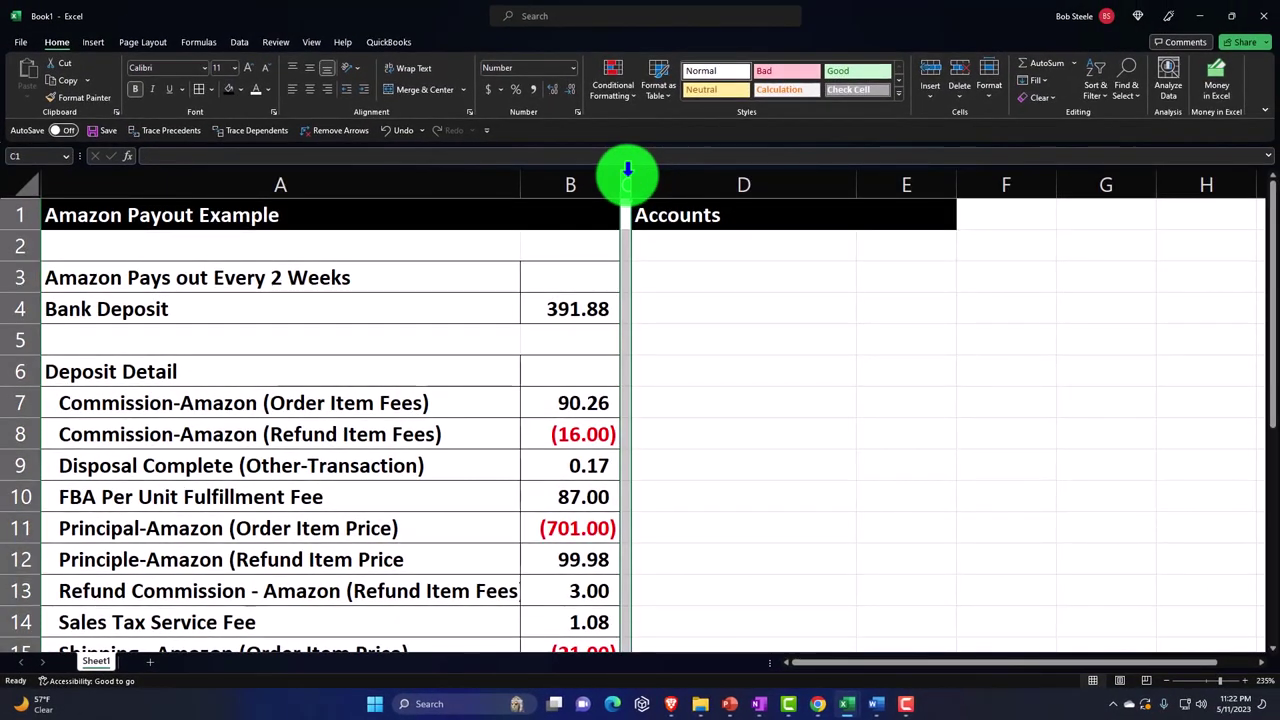
click(73, 101)
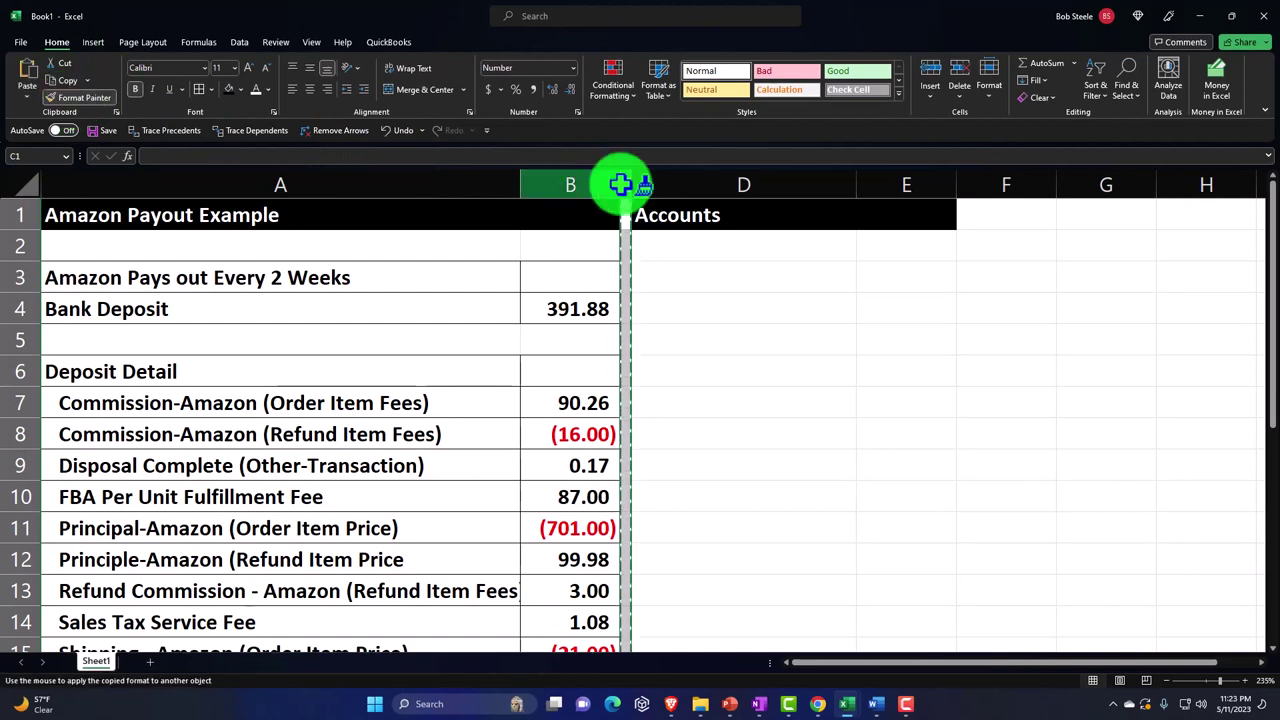
click(988, 188)
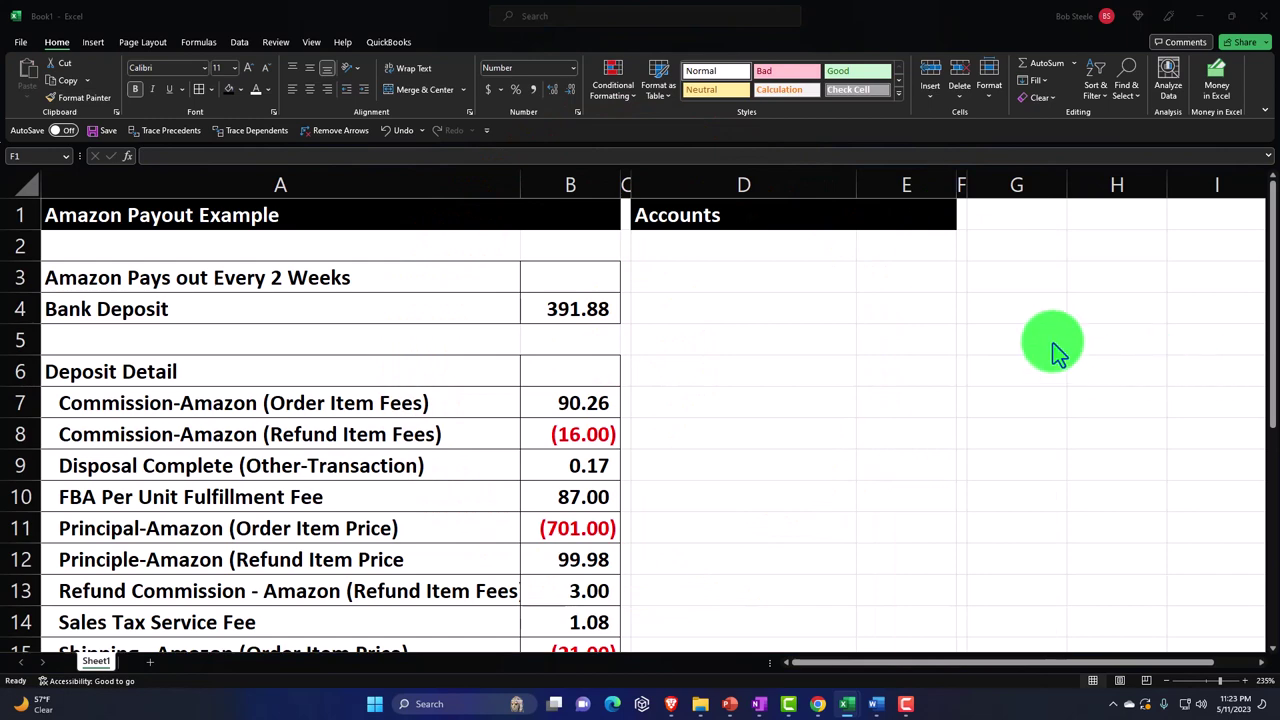
Step: Enter the column heading "Accounts" in G2 for a new worksheet table beside the Accounts block
click(1015, 215)
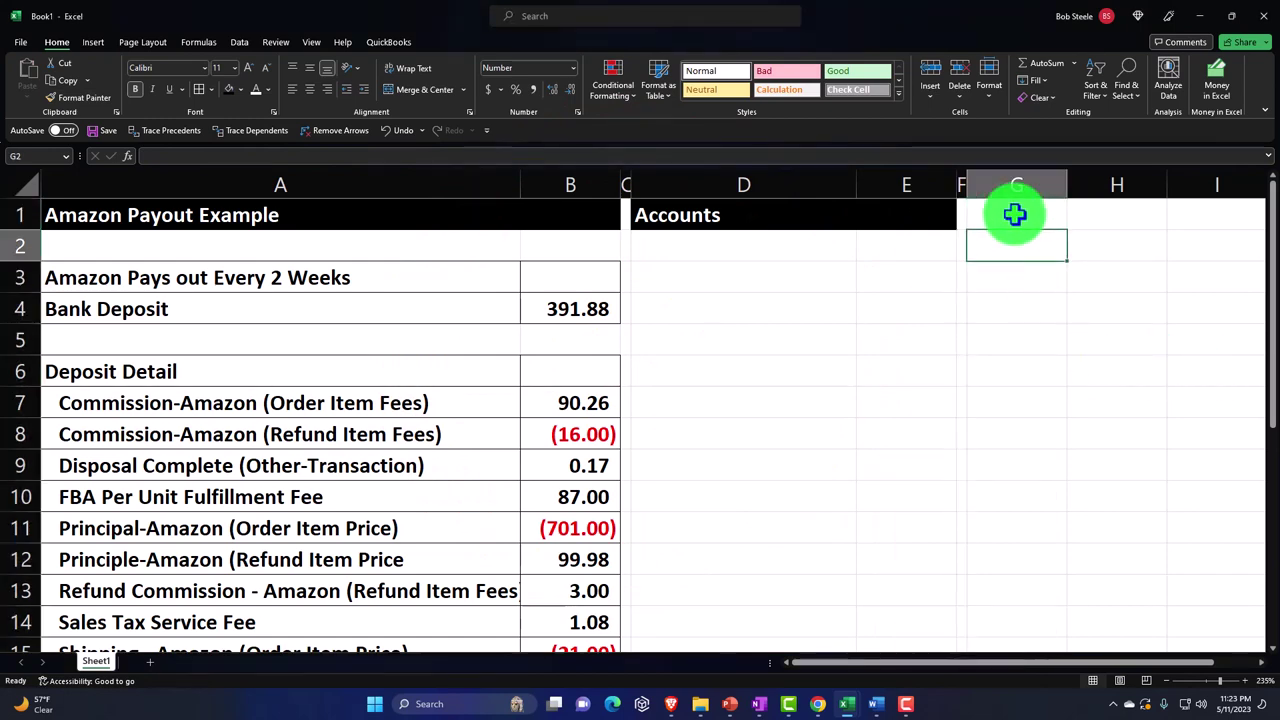
text(Accounts)
key(Up)
key(Right)
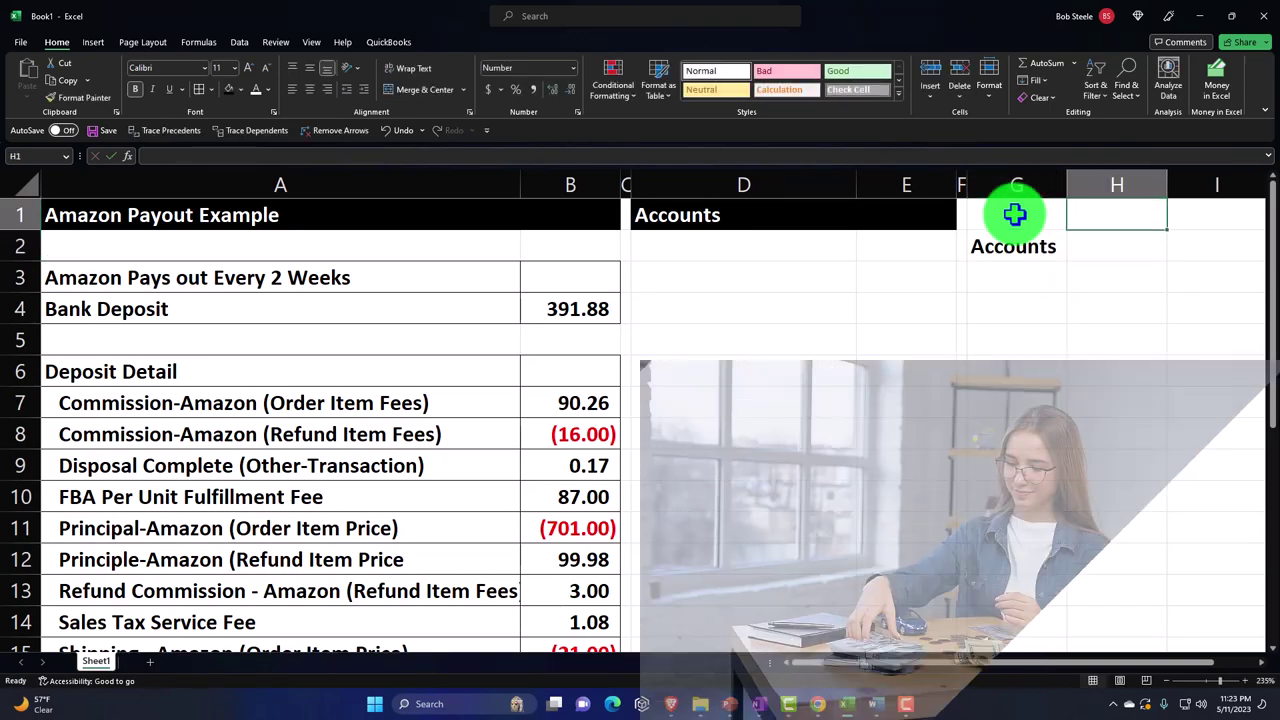
Step: Enter the two-line column heading "Beg Tial" in H1 and "Balance" in H2
text(Beg)
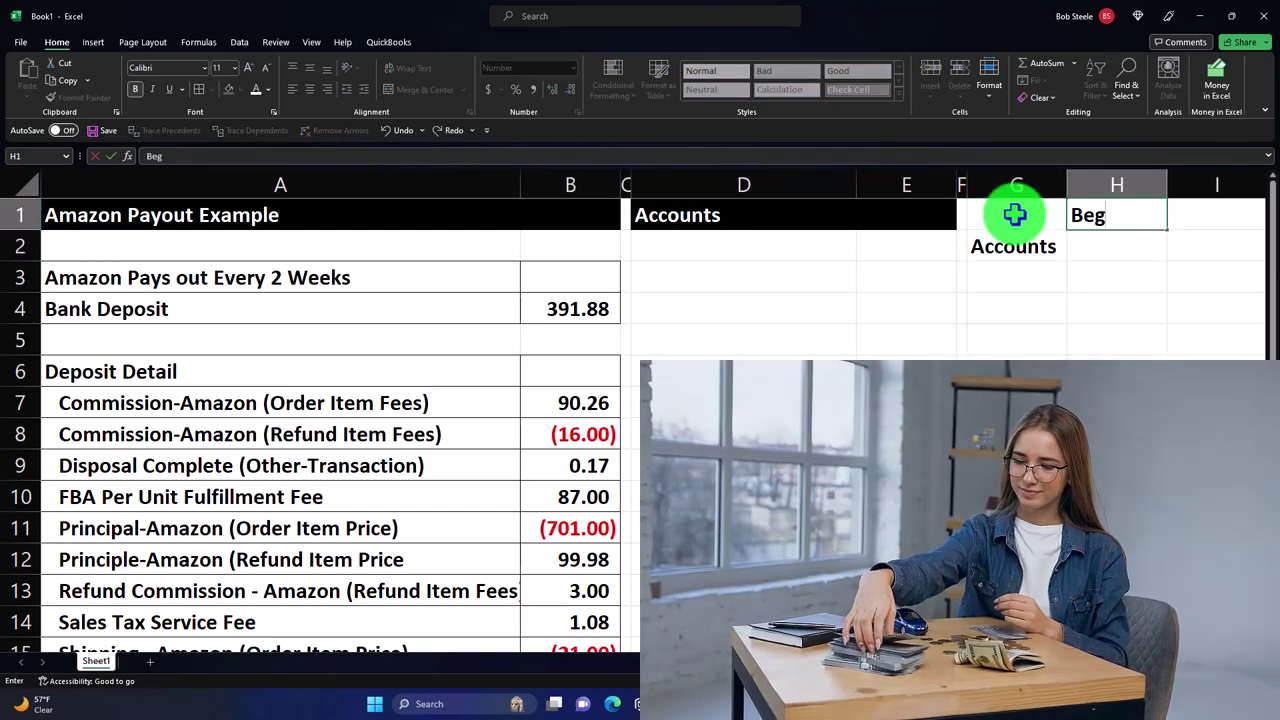
text( Ti)
key(BackSpace)
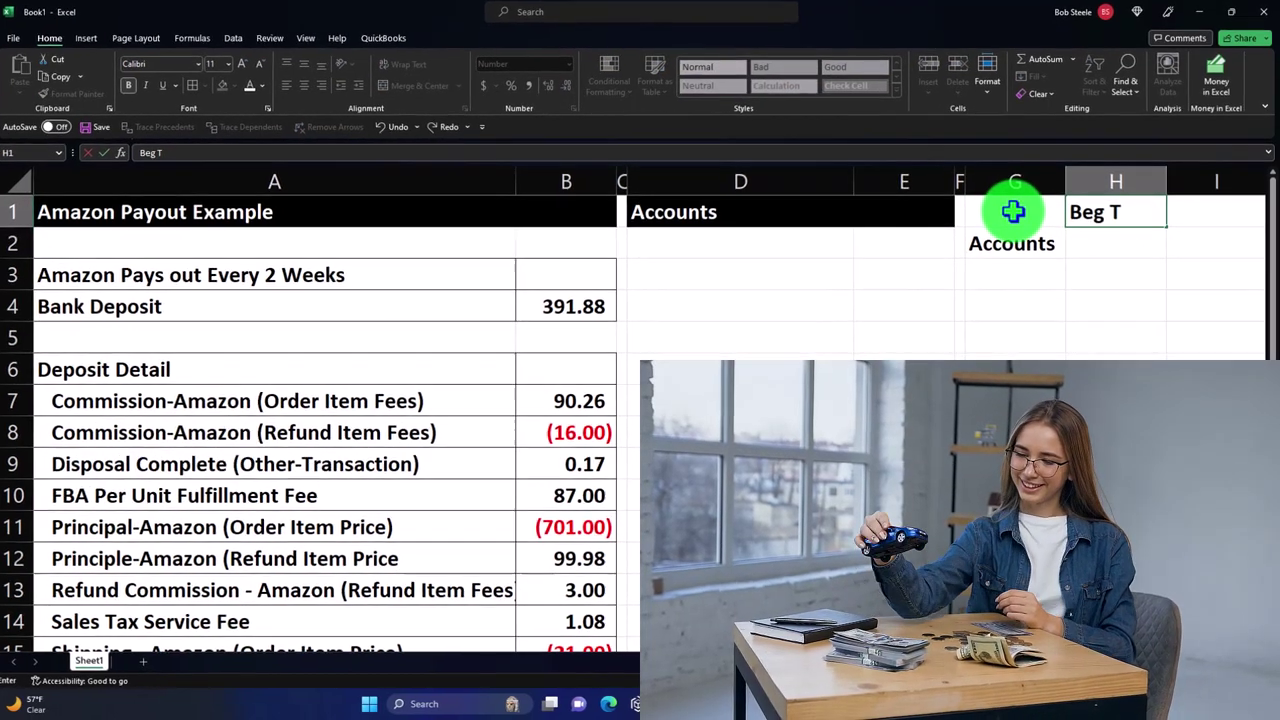
text(ial)
key(Return)
text(Balance)
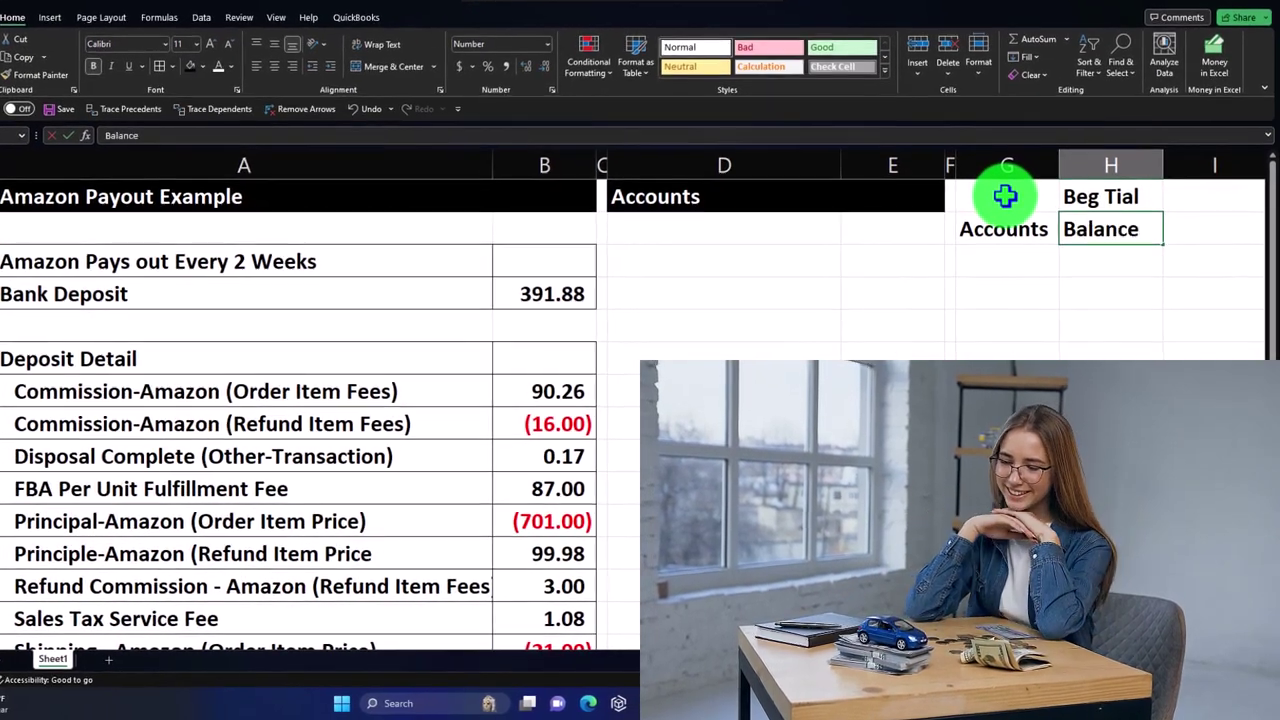
key(Up)
key(Right)
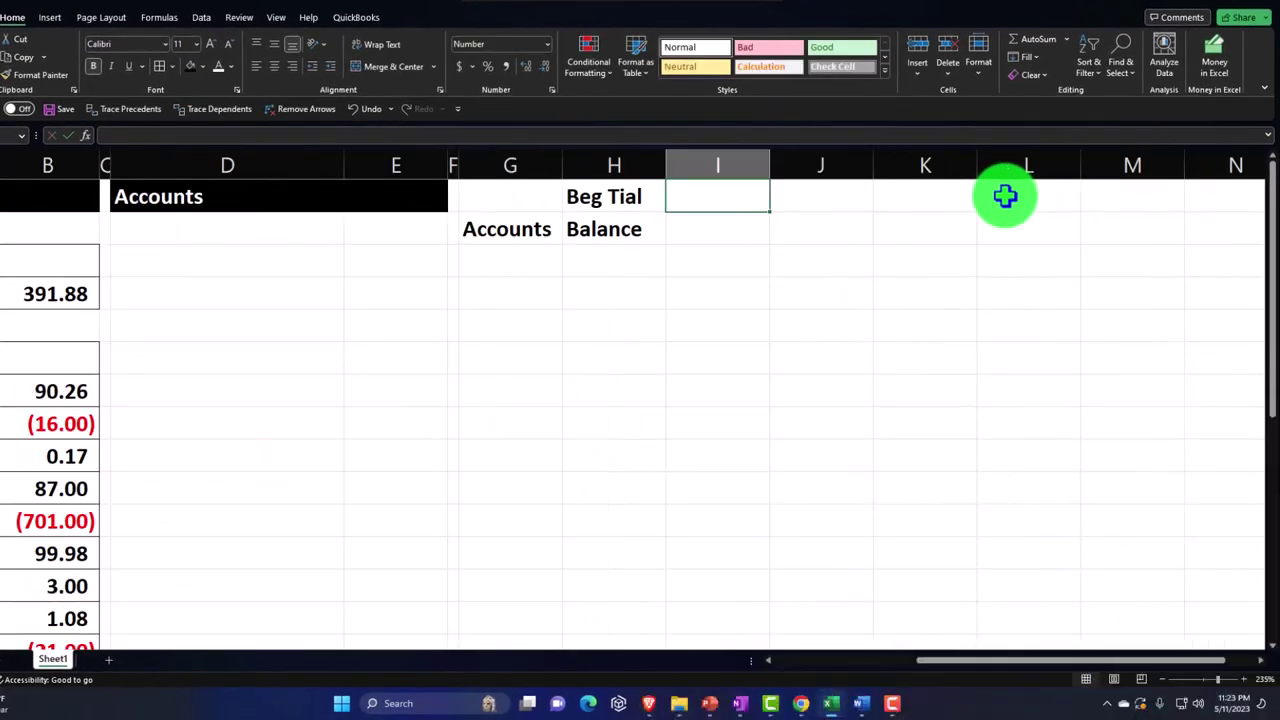
Step: Enter the two-line column heading "Journal" in I1 and "Entries" in I2
text(Journal)
key(Return)
text(ENtr)
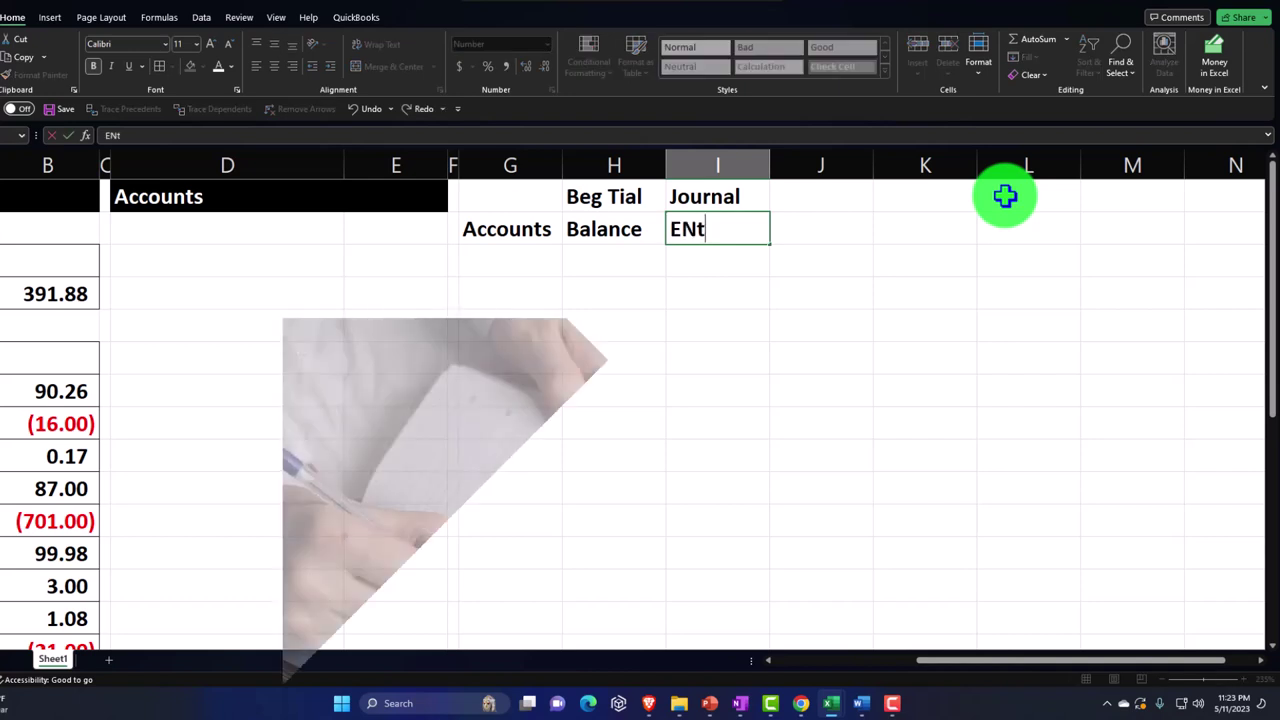
key(BackSpace)
key(BackSpace)
key(BackSpace)
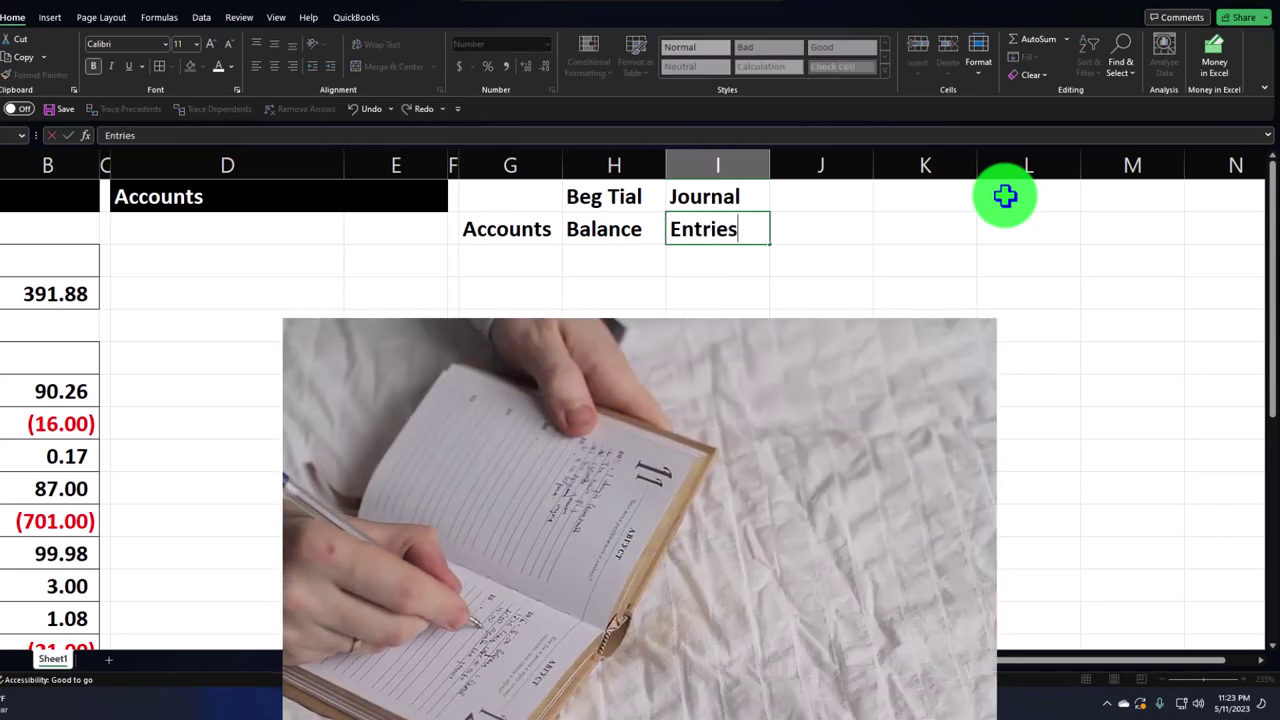
Step: Enter the two-line column heading "End Trial" in J1 and "Balance" in J2
key(Up)
key(Right)
text(E)
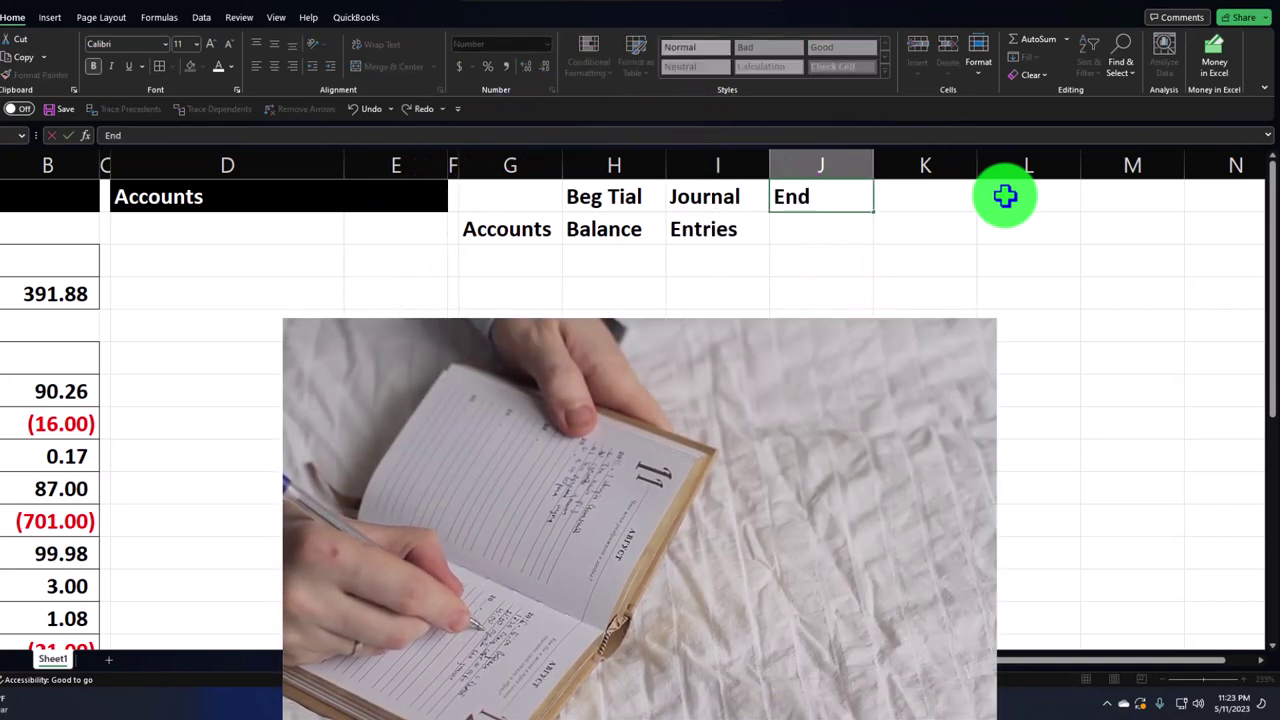
key(Return)
text(B)
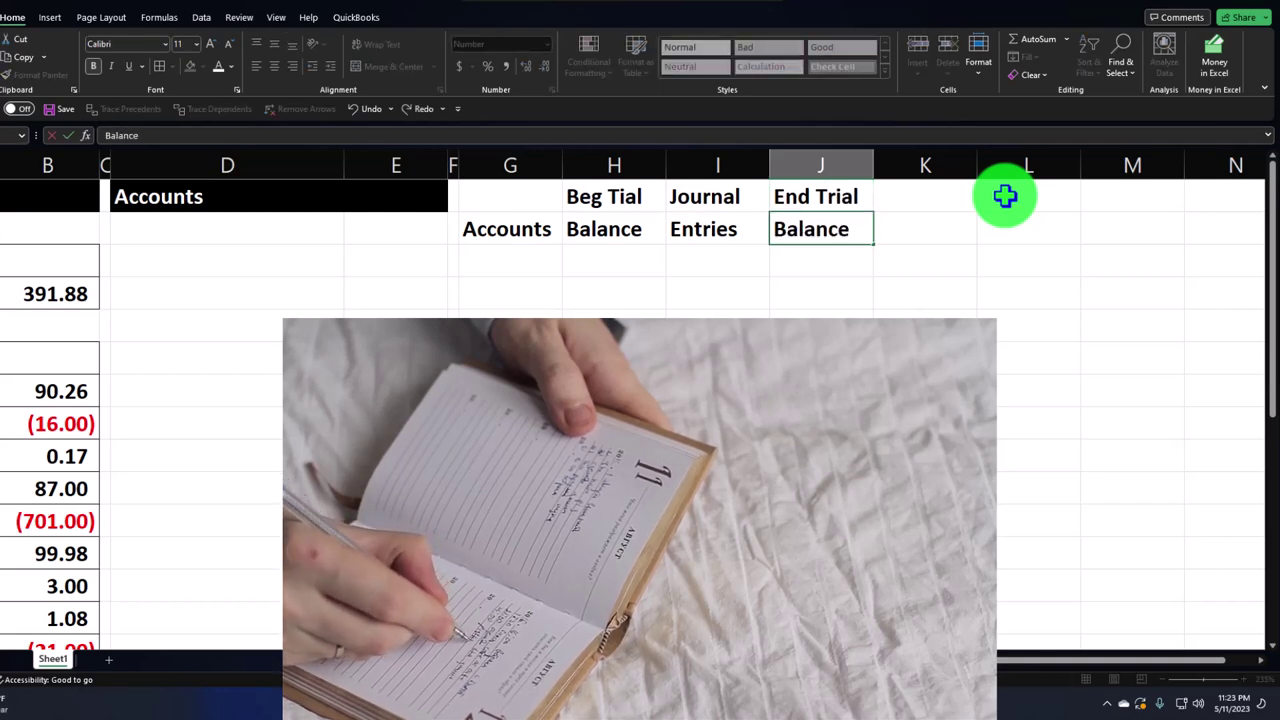
text(alance)
key(Return)
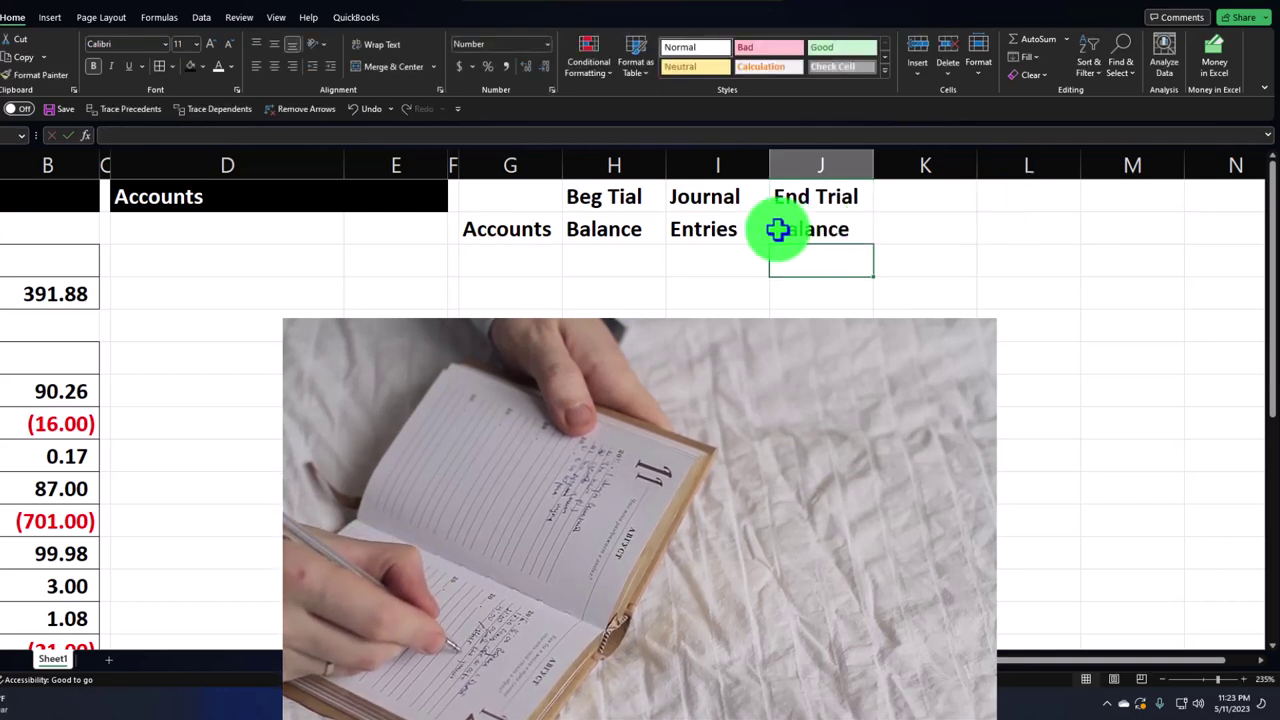
Step: Correct the H1 heading to "Beg Trial" and format H1:J2 with black fill and centered white text
double_click(614, 212)
key(Escape)
drag(615, 199, 780, 222)
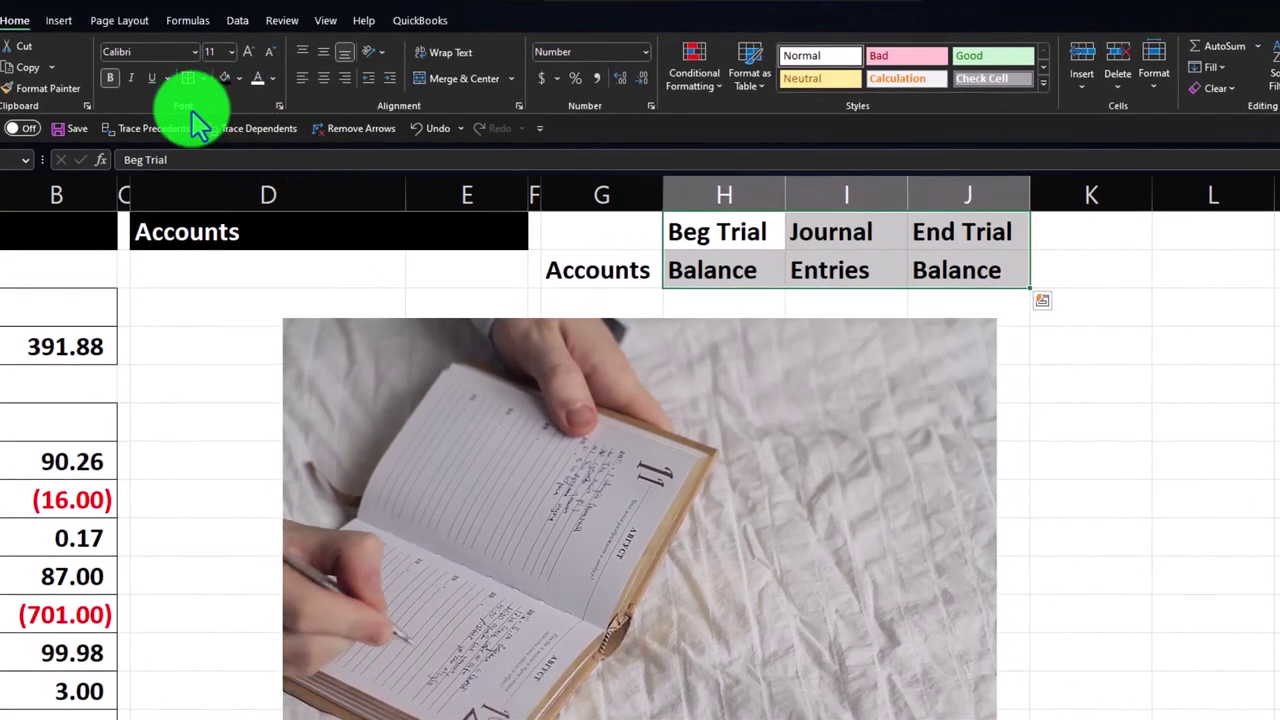
click(226, 82)
click(257, 80)
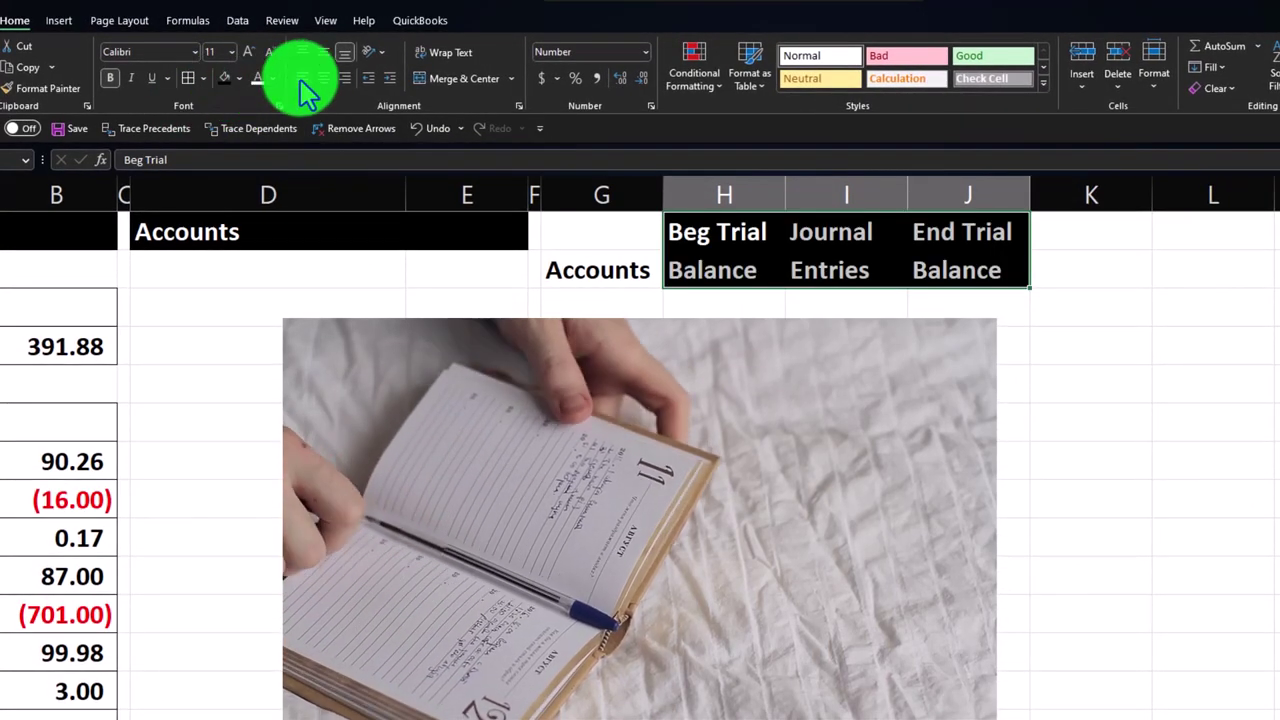
Step: Format G1:G2 with black fill and white text, and widen column G to about double its width
click(603, 248)
drag(603, 248, 603, 256)
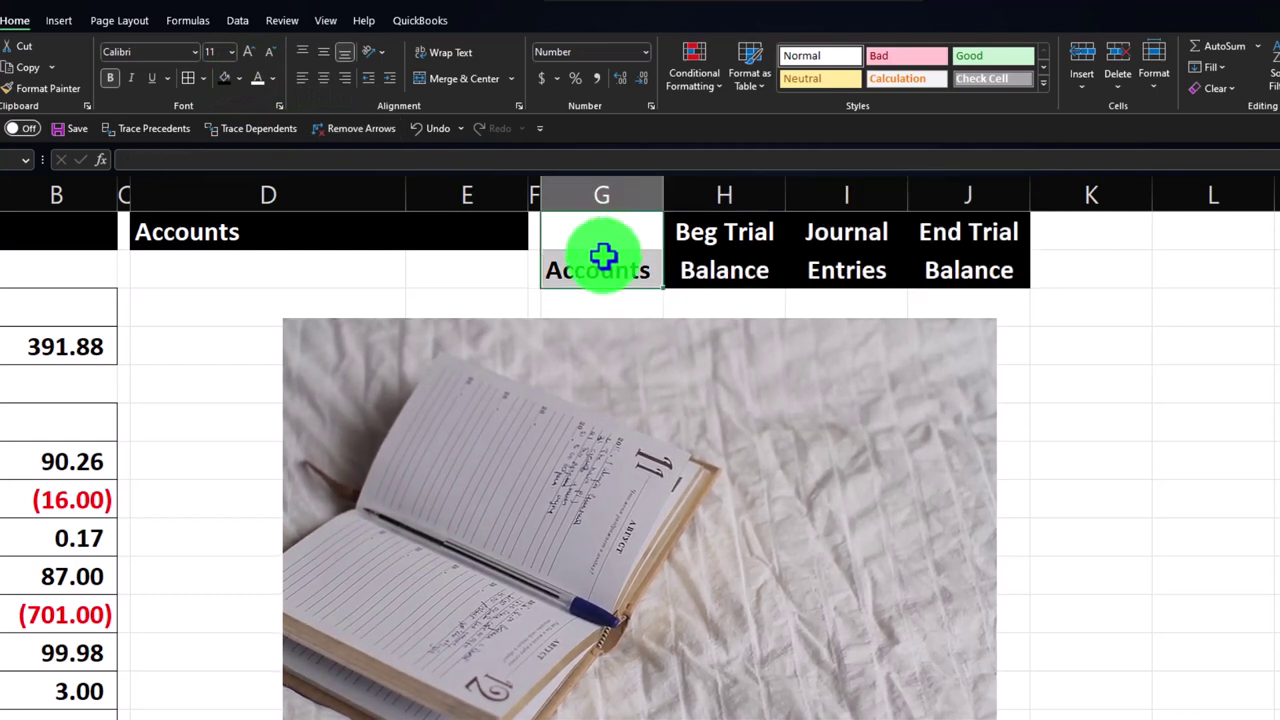
click(226, 80)
click(257, 80)
click(649, 340)
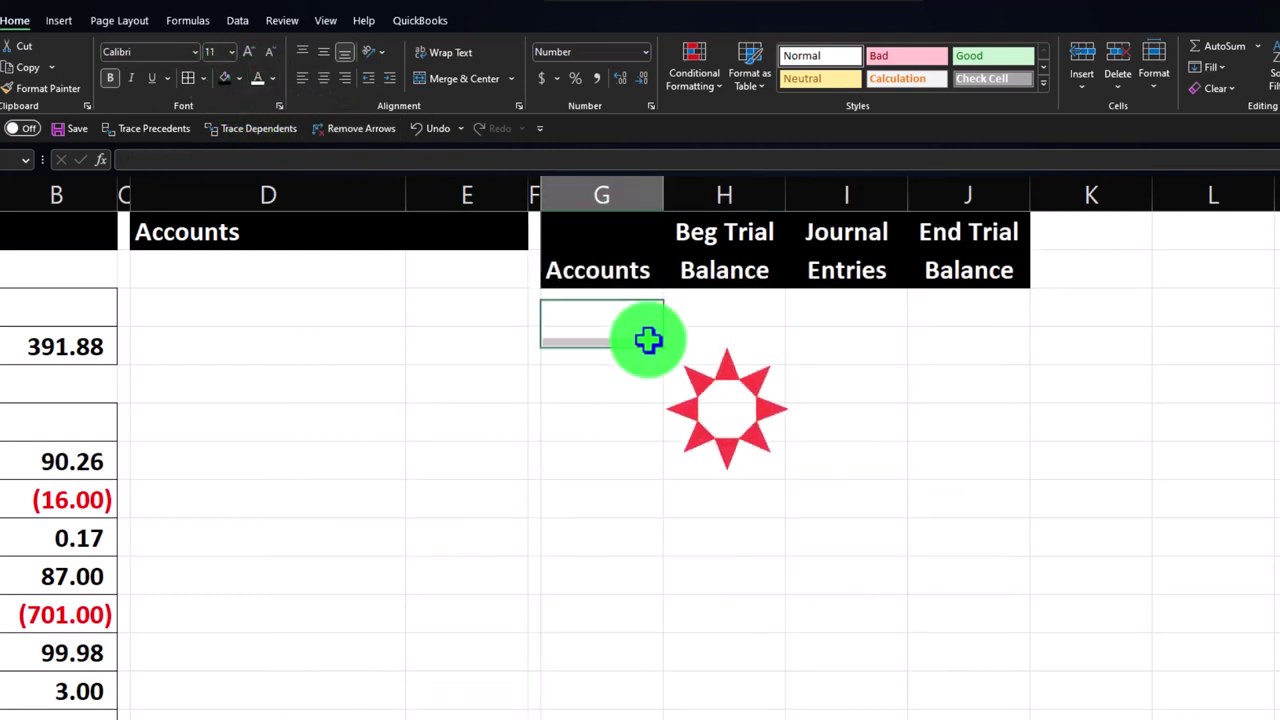
drag(664, 196, 817, 197)
click(829, 197)
click(766, 317)
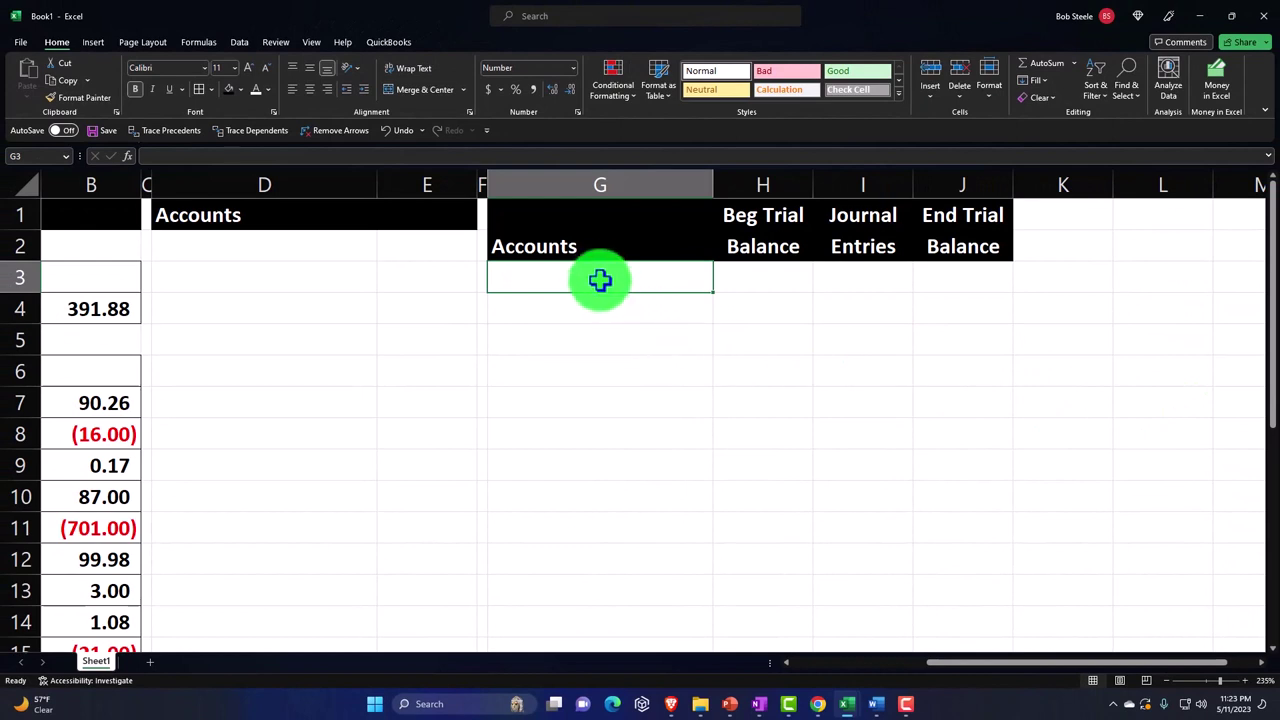
Step: List the accounts "Checking" in G3 and "Amazon Payments Clearing" in G4, and widen column G to fit
text(Chekc)
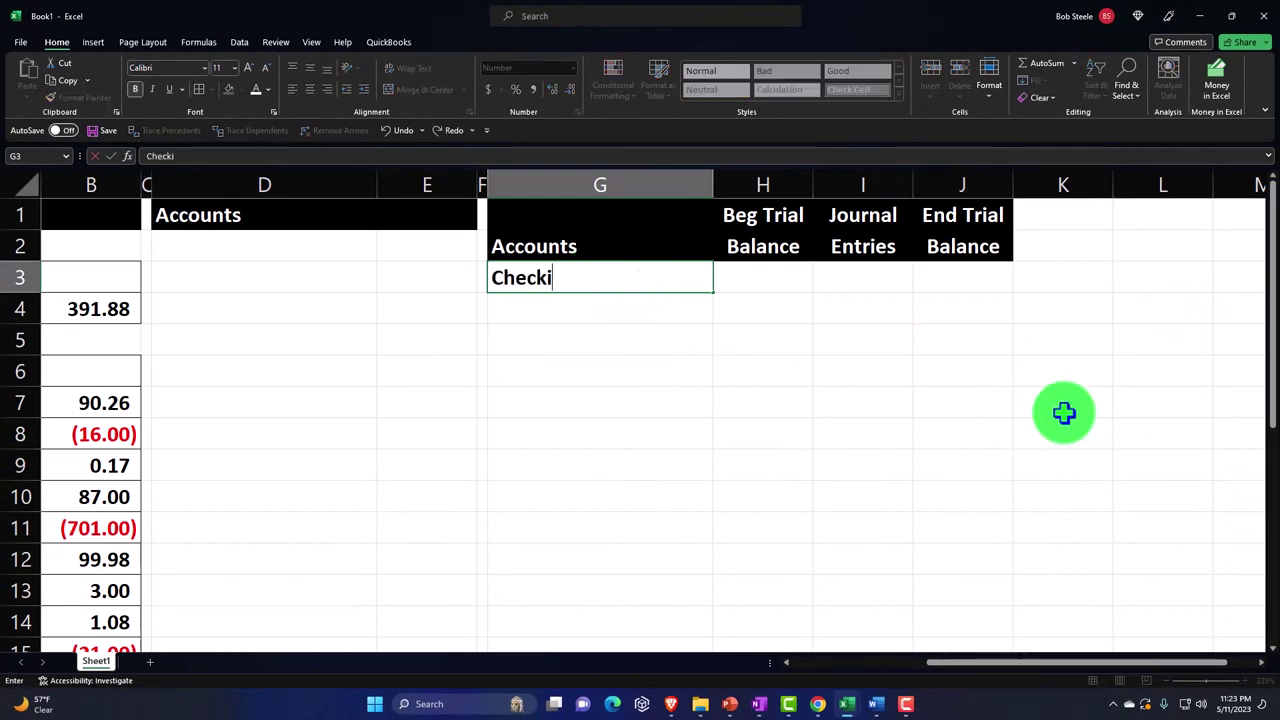
key(Return)
text(Amazon Payment)
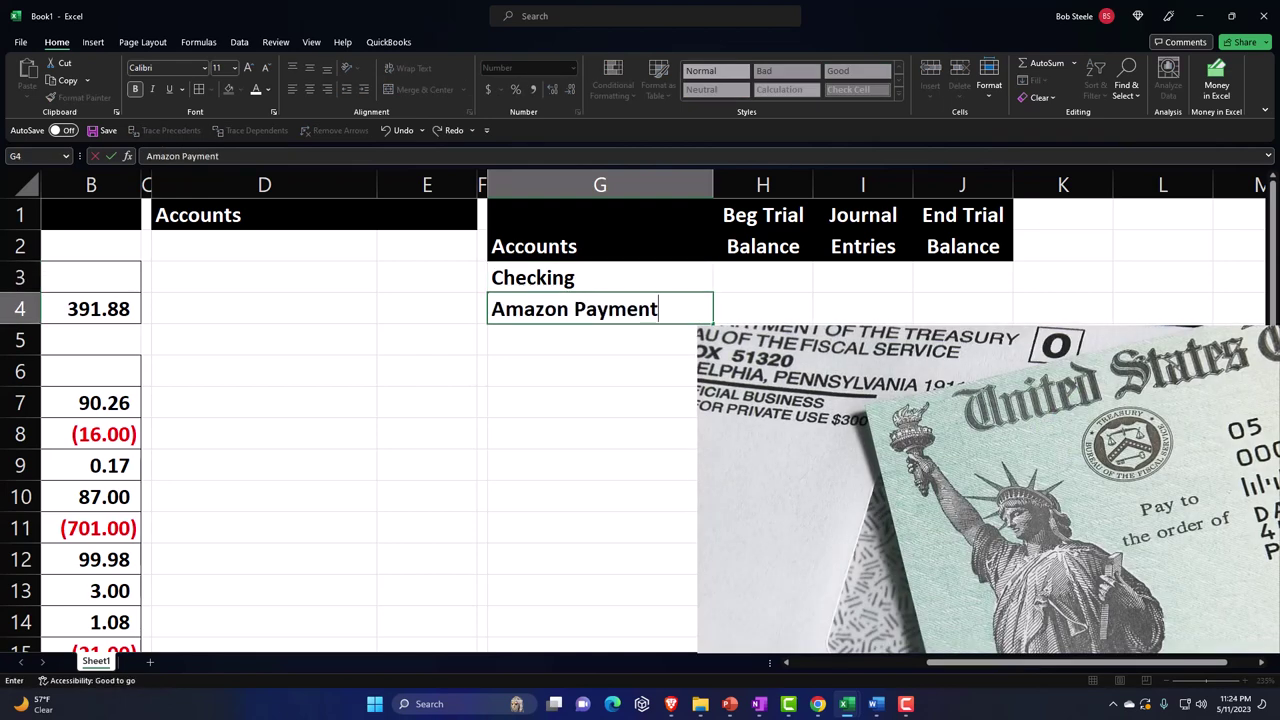
text(s Cleari)
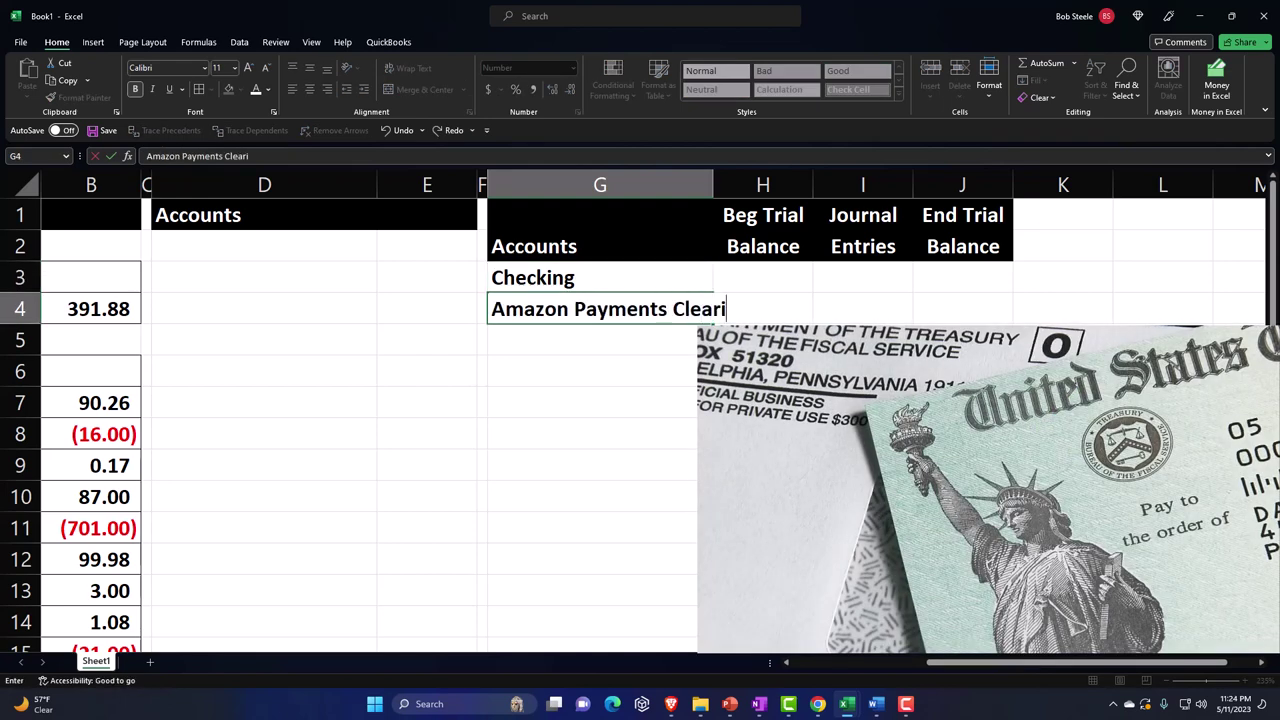
text(ng)
key(Return)
drag(712, 187, 759, 187)
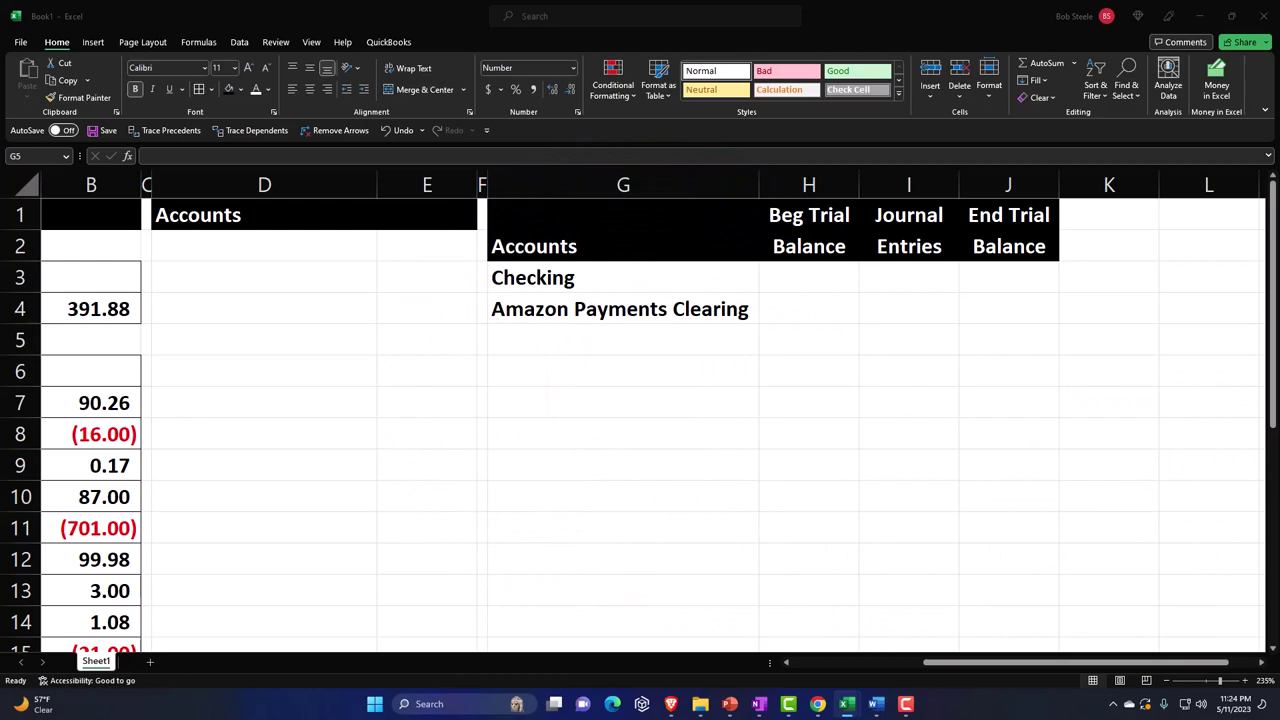
Step: Add the accounts "Inventory" in G5 and "Amazon Sales Tax Payable" in G6
click(564, 340)
text(In)
text(ventory)
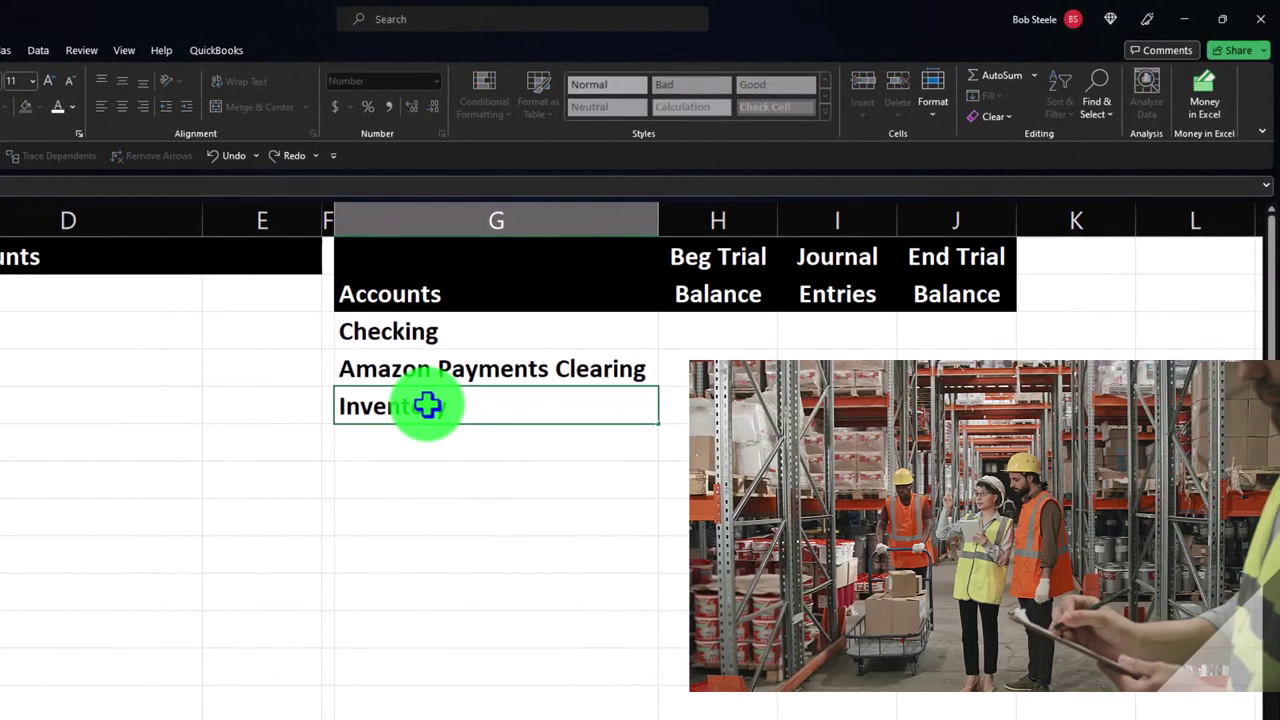
key(Return)
text(Amazon )
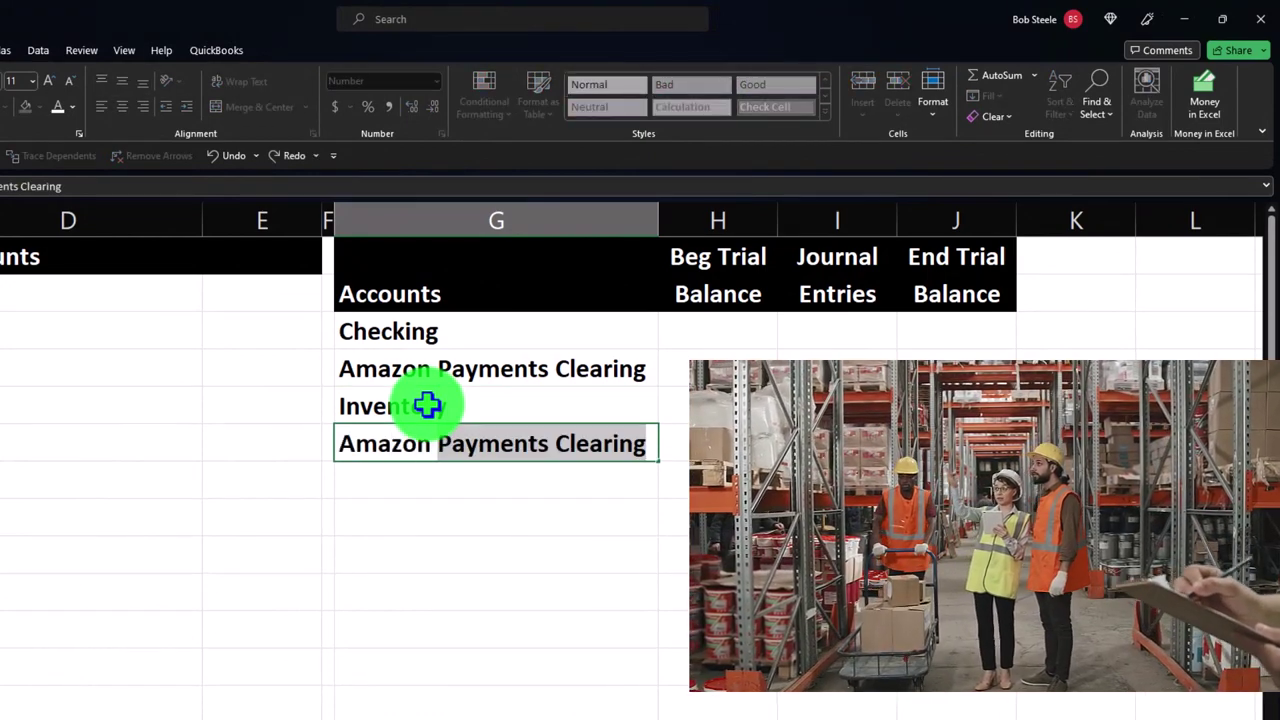
text(Sales Tax Pa)
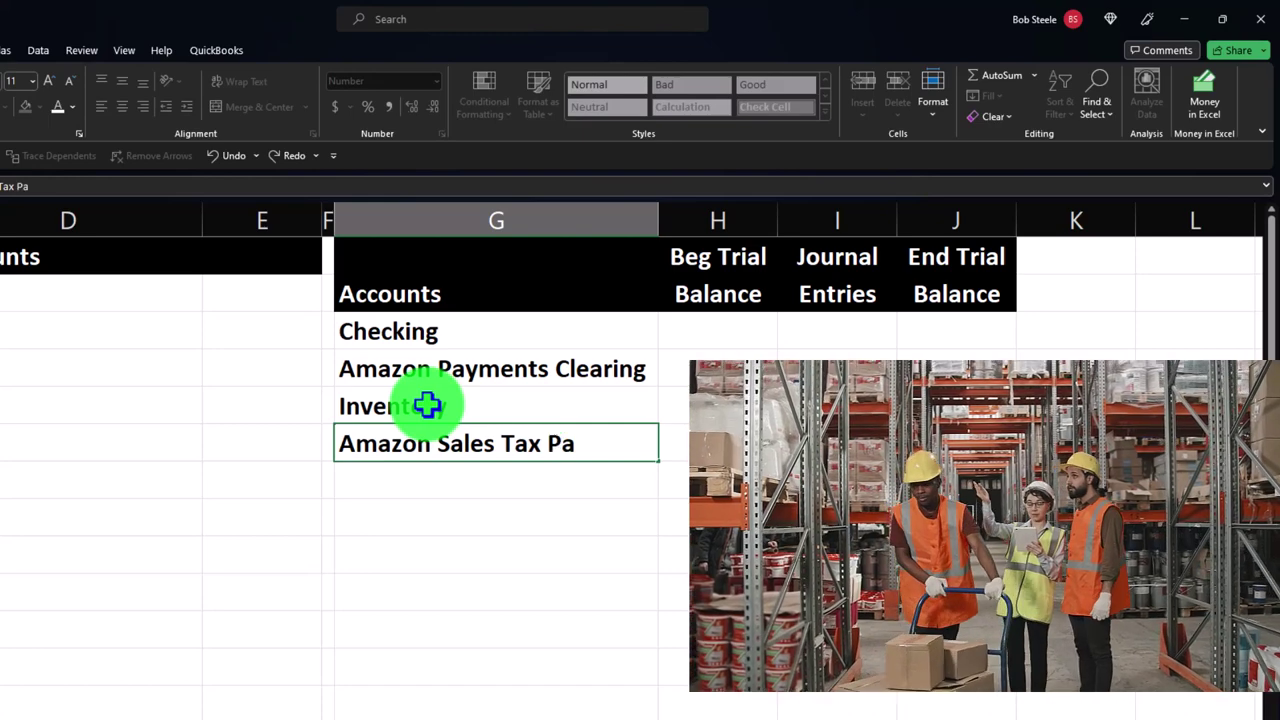
text(yable)
key(Return)
Step: Add the accounts "Equity" in G7 and "Amazon Sales" in G8
text(Equity)
key(Return)
text(Amazon)
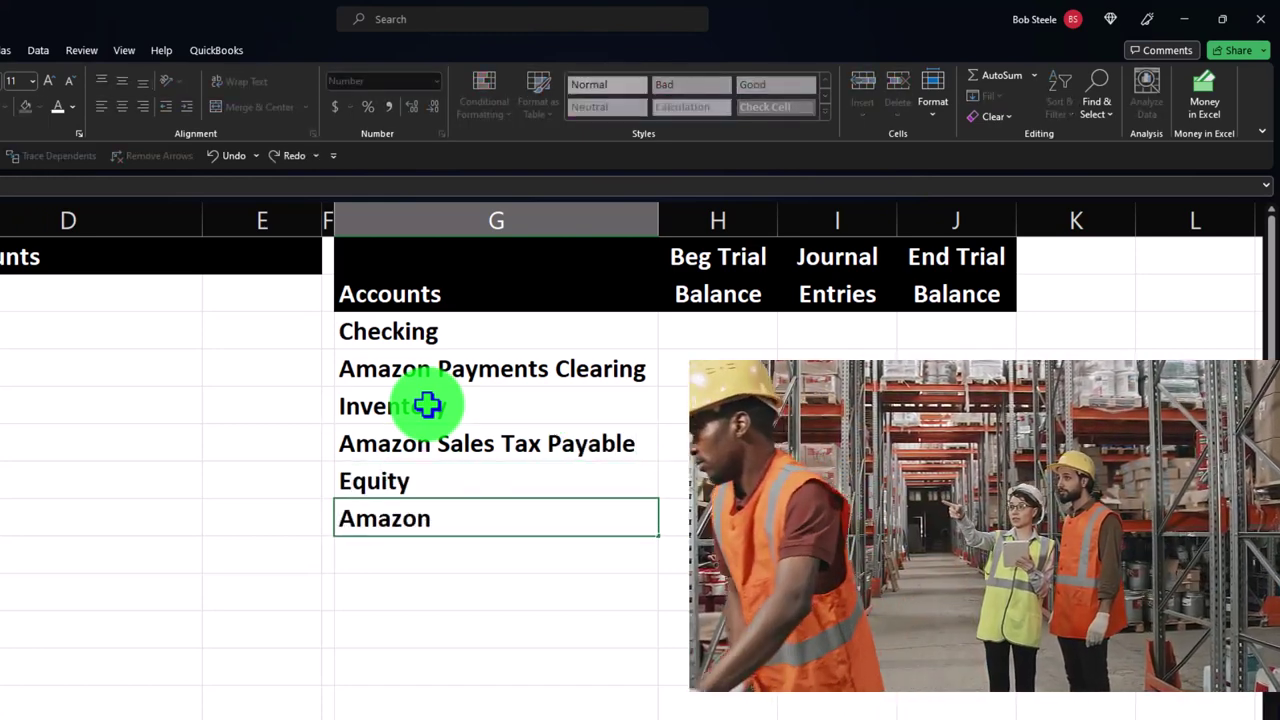
text( Sales)
key(BackSpace)
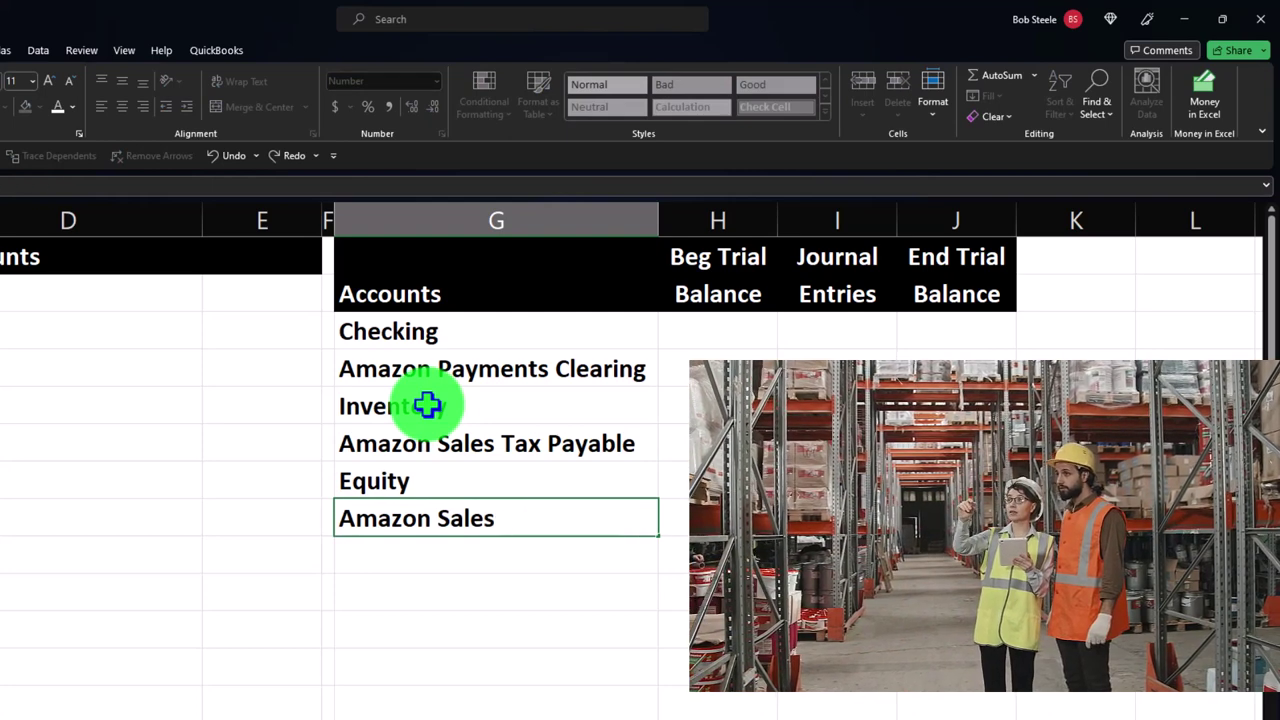
key(Return)
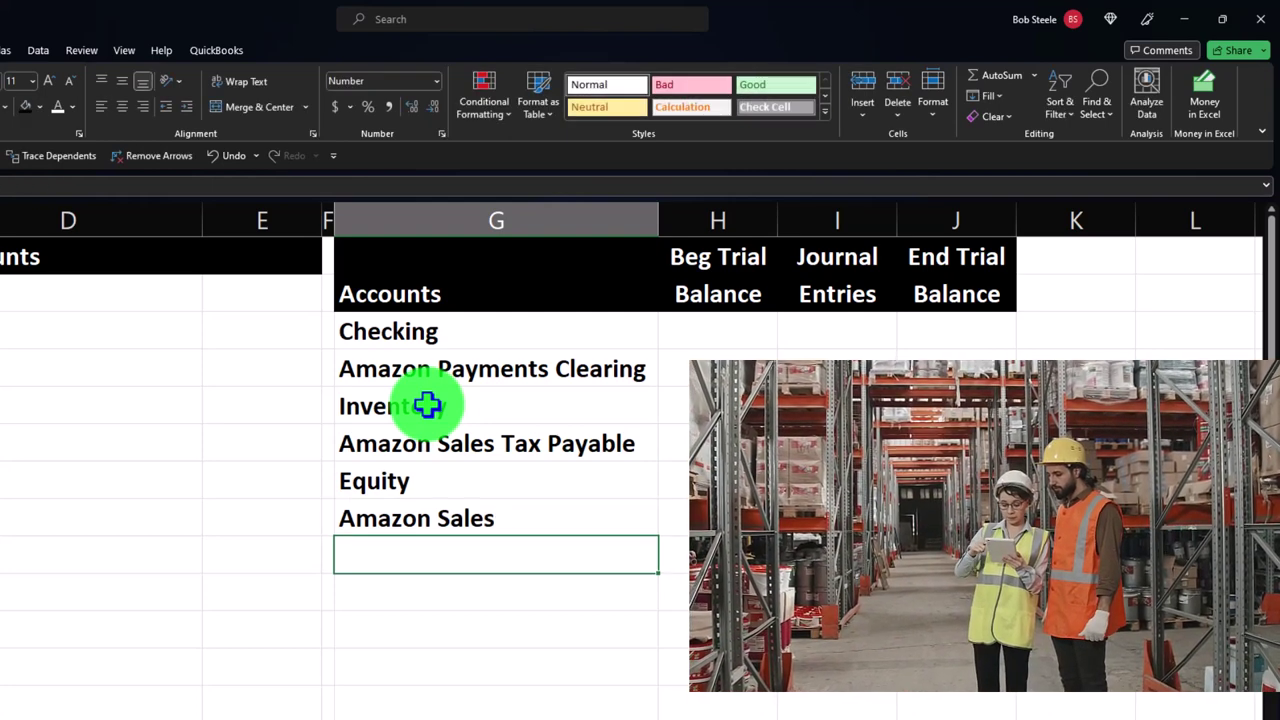
Step: Add the accounts "Refunds" in G9 and "Cost of Goods Sold" in G10
text(Refunds)
key(Return)
text(Cost)
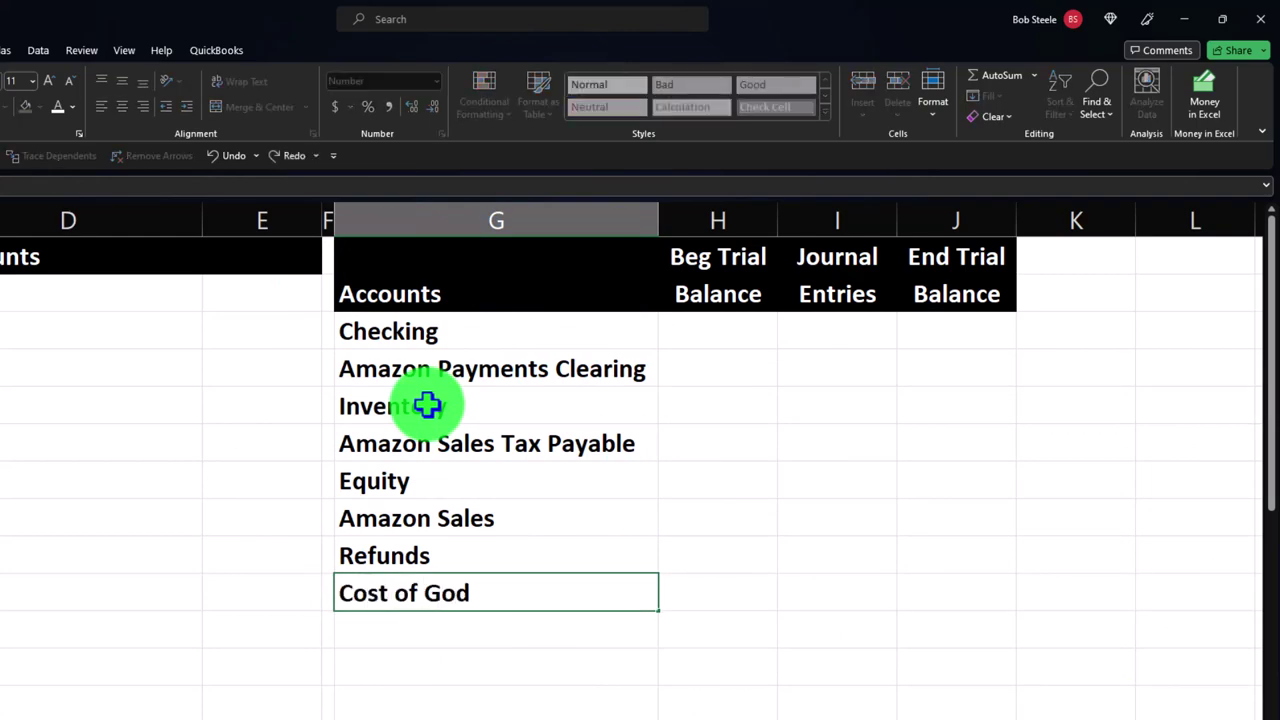
text( of Goods Sold)
key(Return)
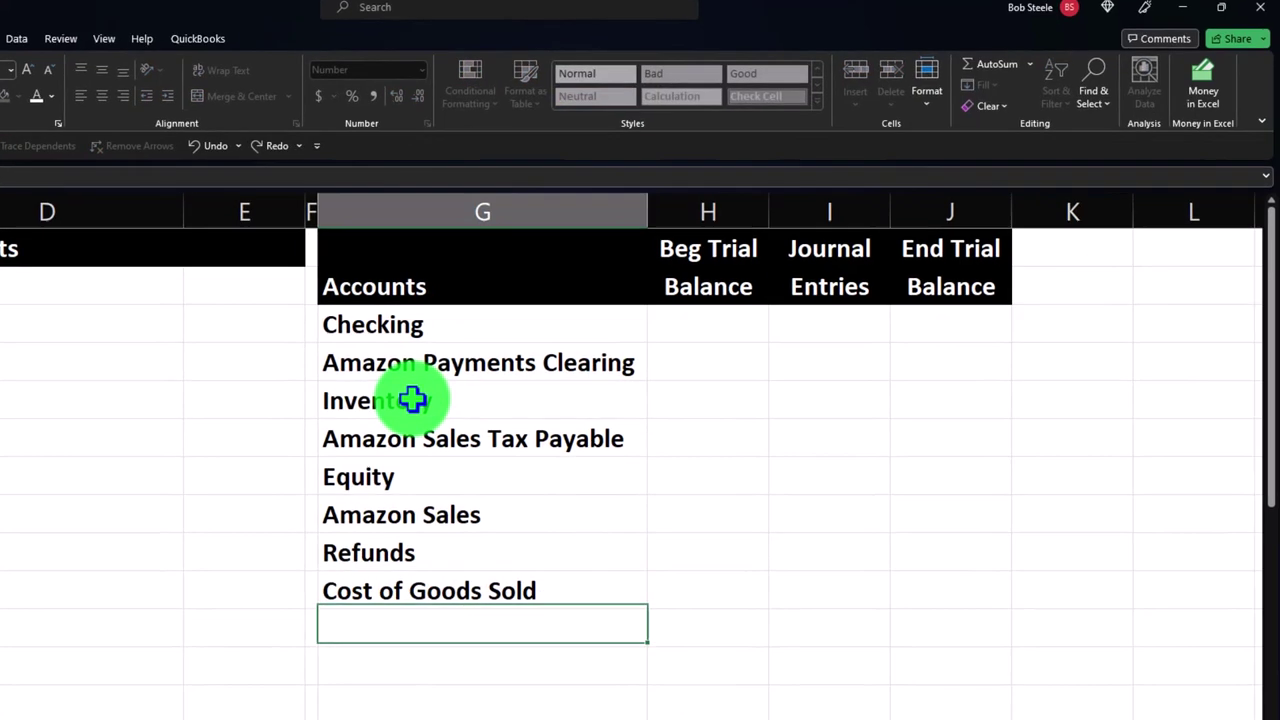
Step: Add the expense accounts "Amazon Seller Fees & Charges" in G11 and "Amazon FBA Fees" in G12
text(Amazon Se)
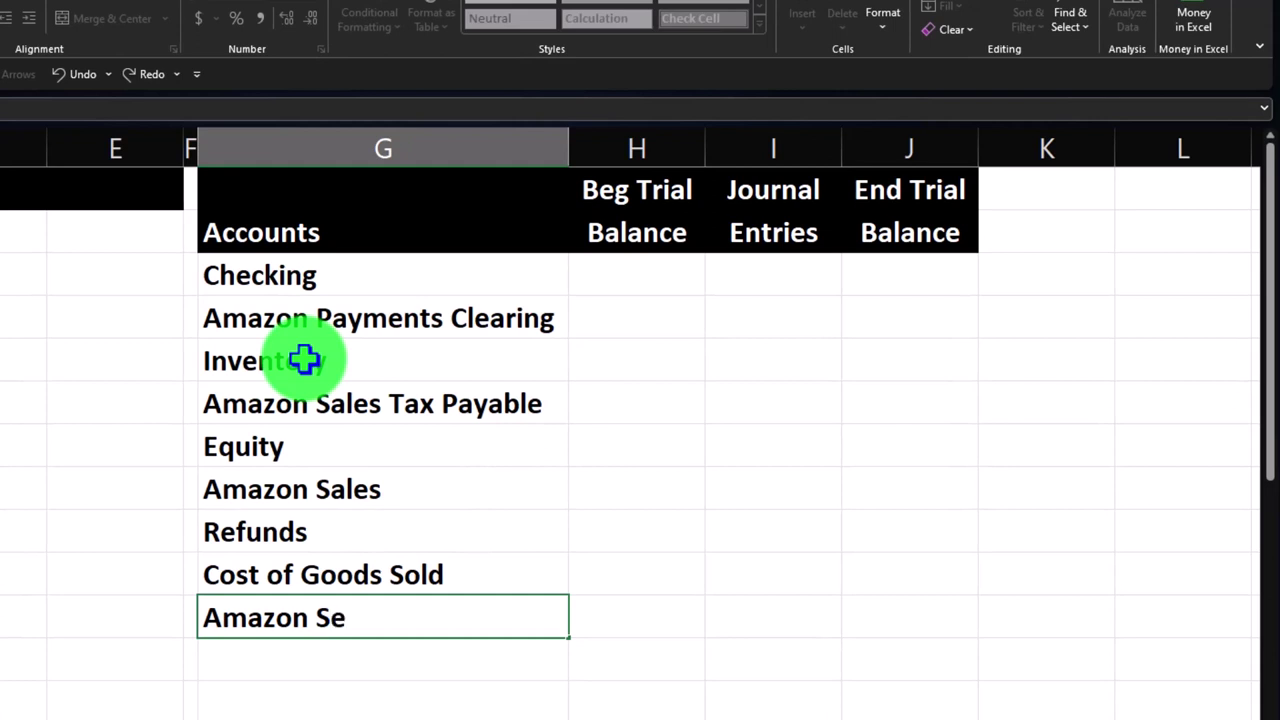
text(ller Fees )
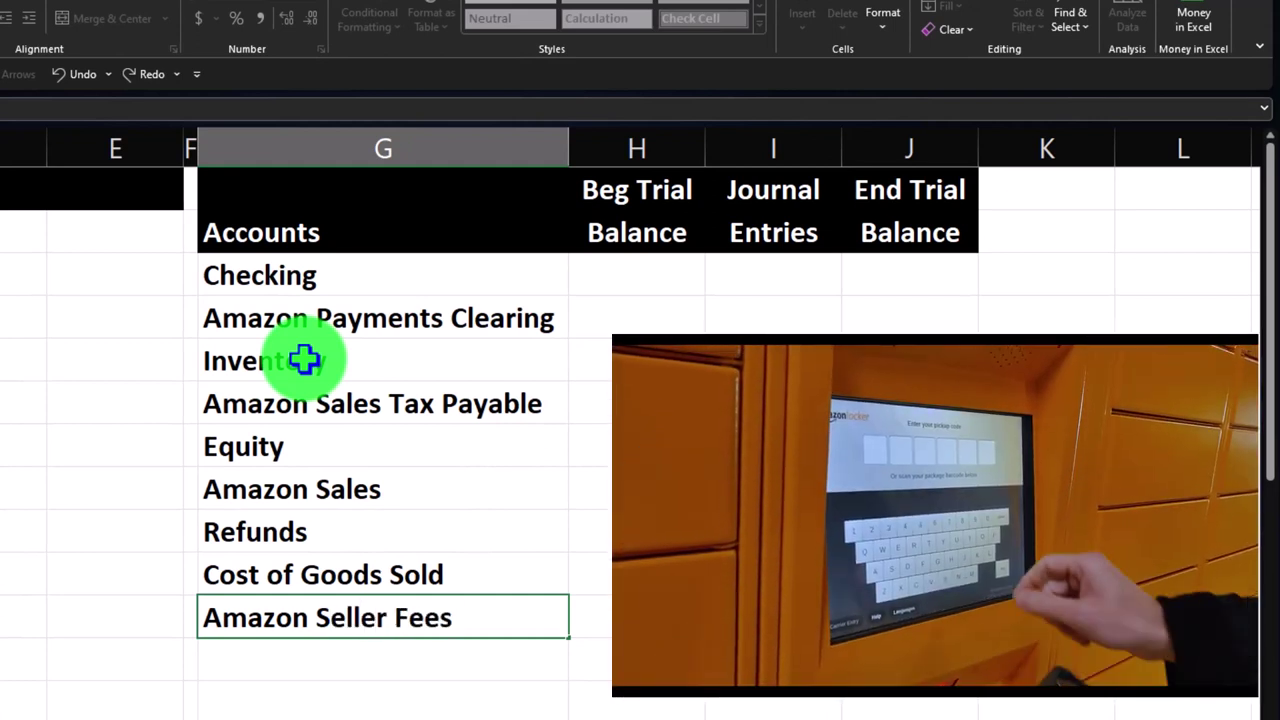
text(& Charges)
key(Return)
text(Amazon)
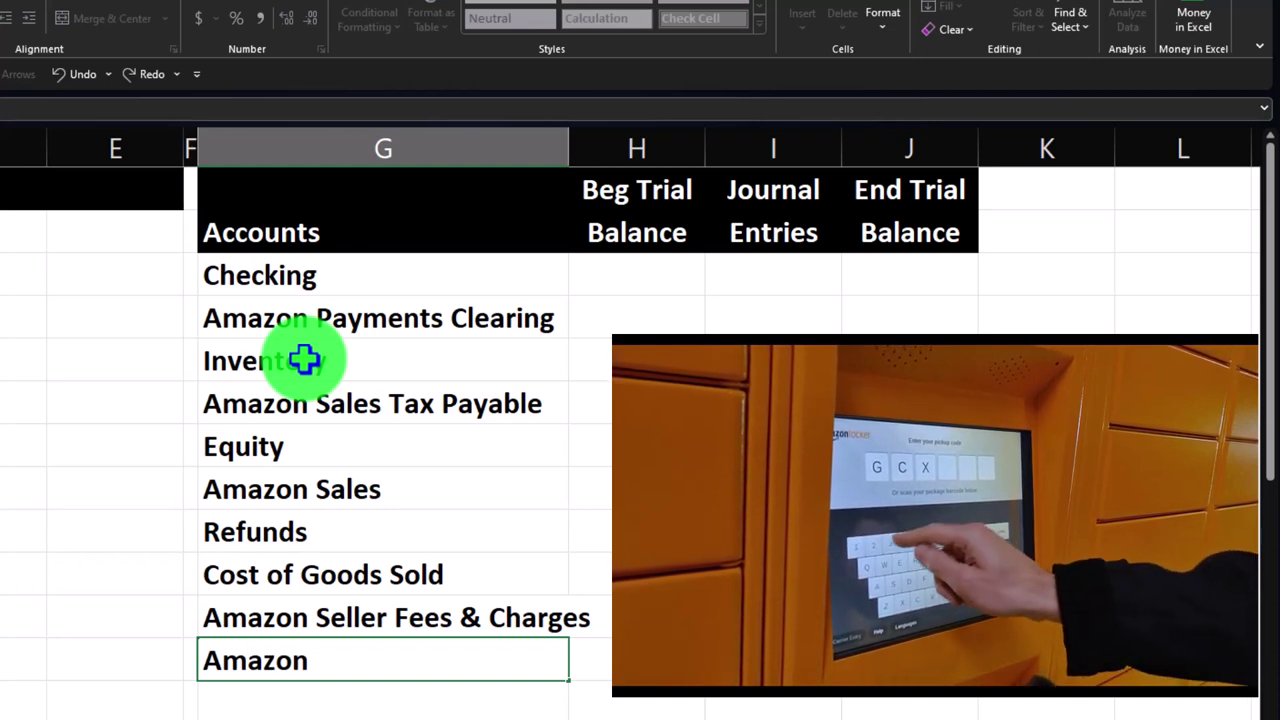
text( FBA Fees)
key(Return)
Step: Add the account "Amazon Shipping" in G13 and widen column G to fit the longest account name
text(Am)
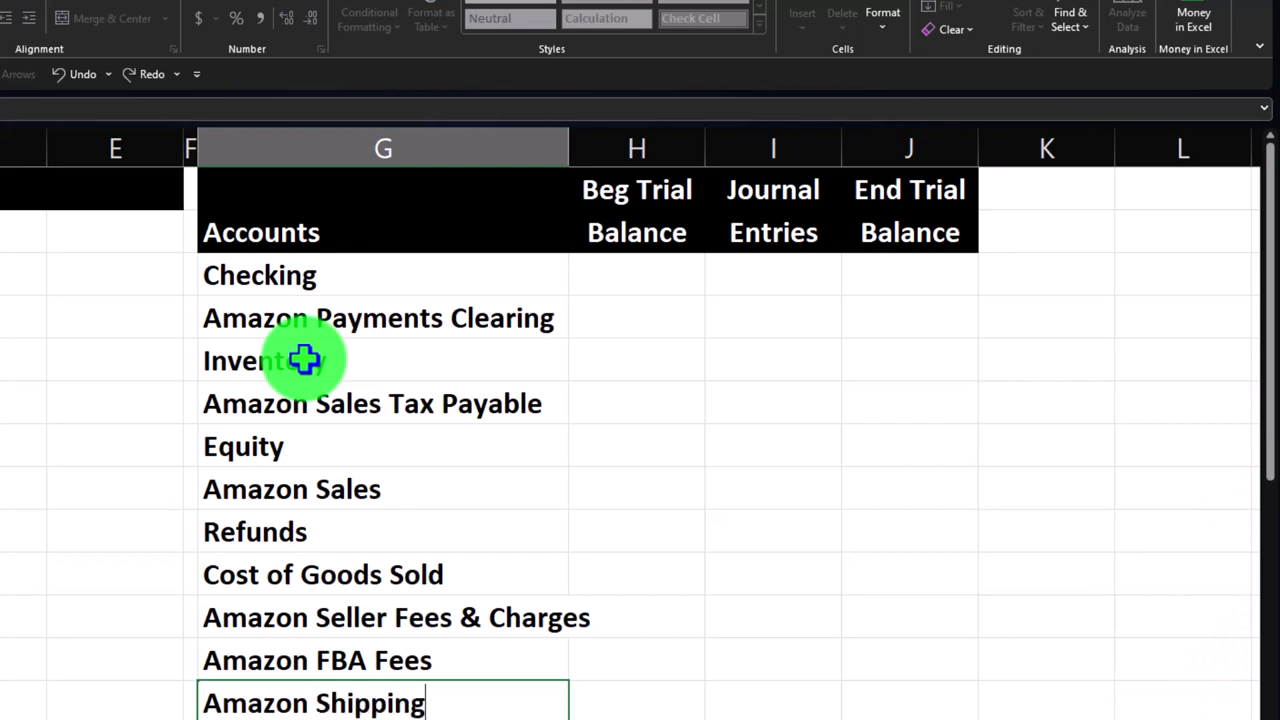
text(azon Shipping)
key(Return)
drag(569, 149, 606, 157)
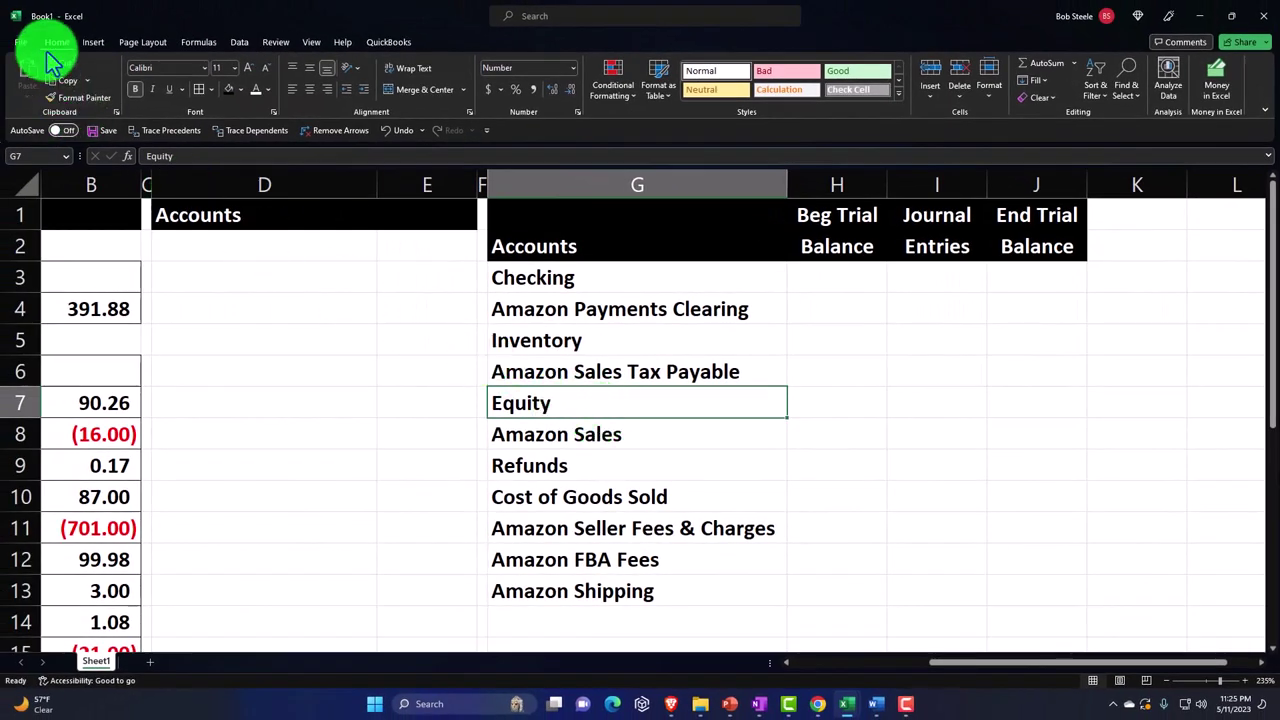
Step: Format the Equity cell G7 with dark blue fill and white text
click(240, 90)
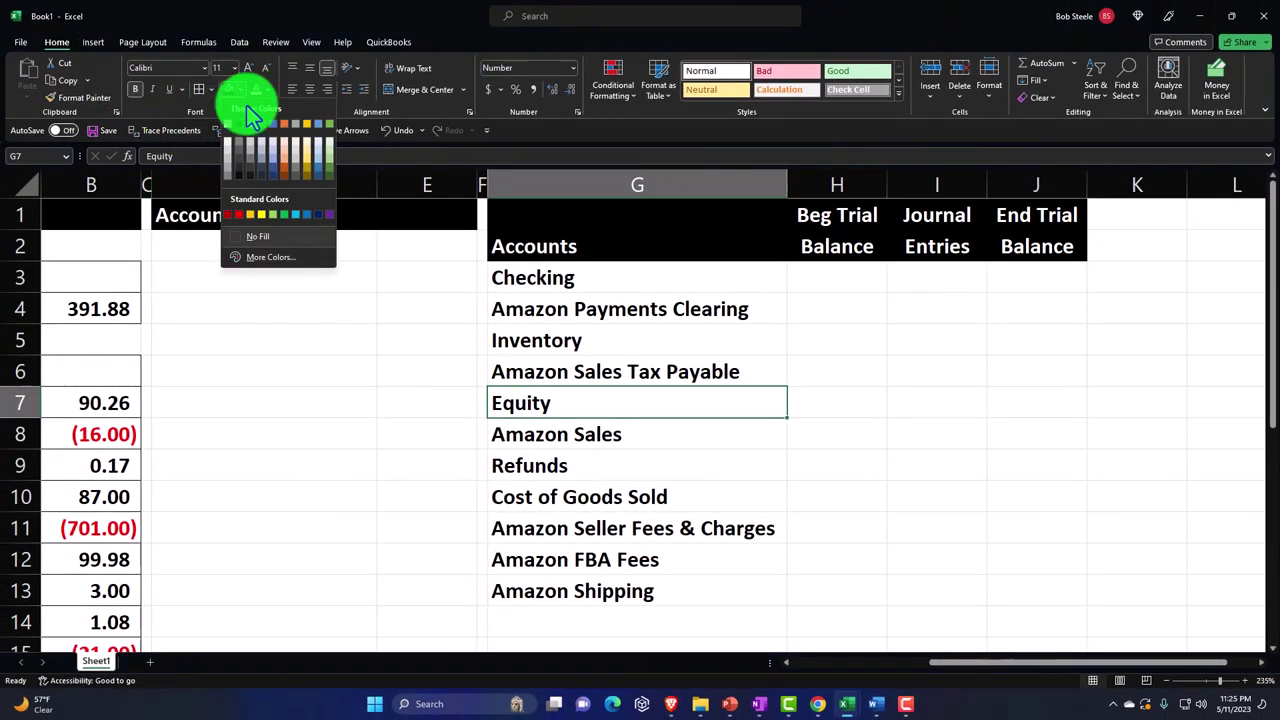
click(312, 215)
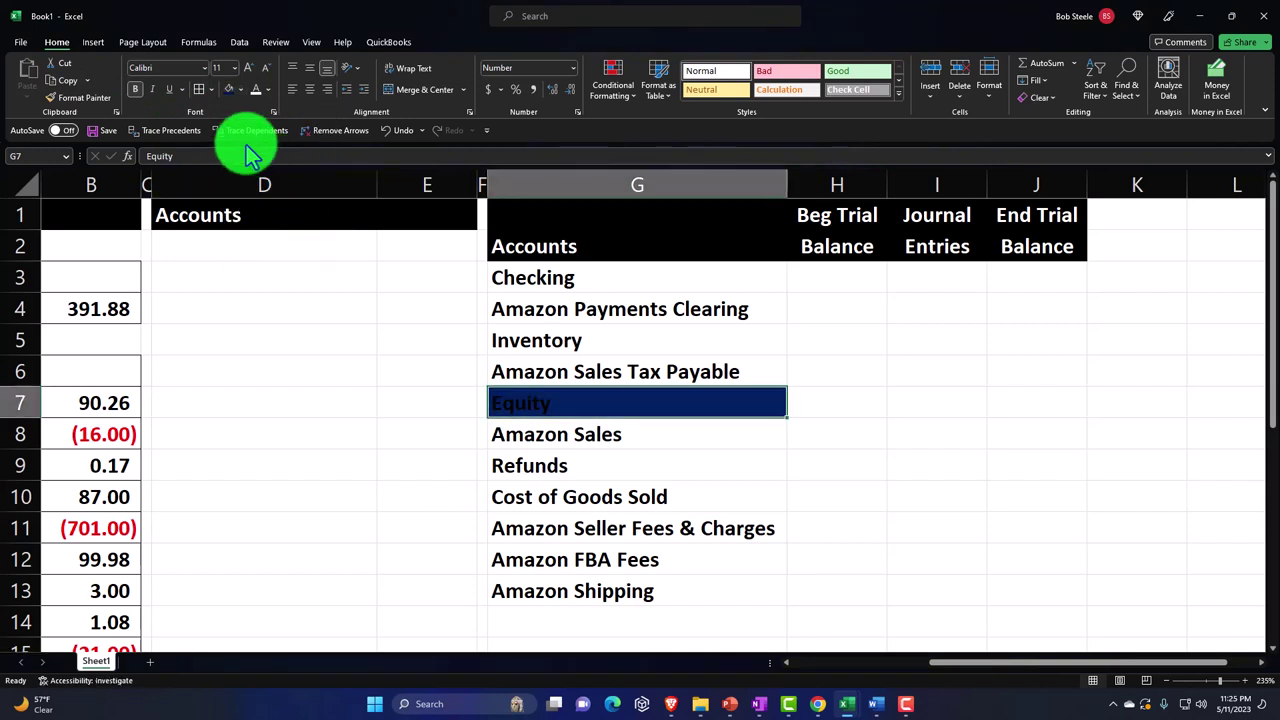
click(256, 89)
Step: Enter a beginning trial balance of 0 for every account from Checking to Amazon Shipping in H3:H13
click(619, 473)
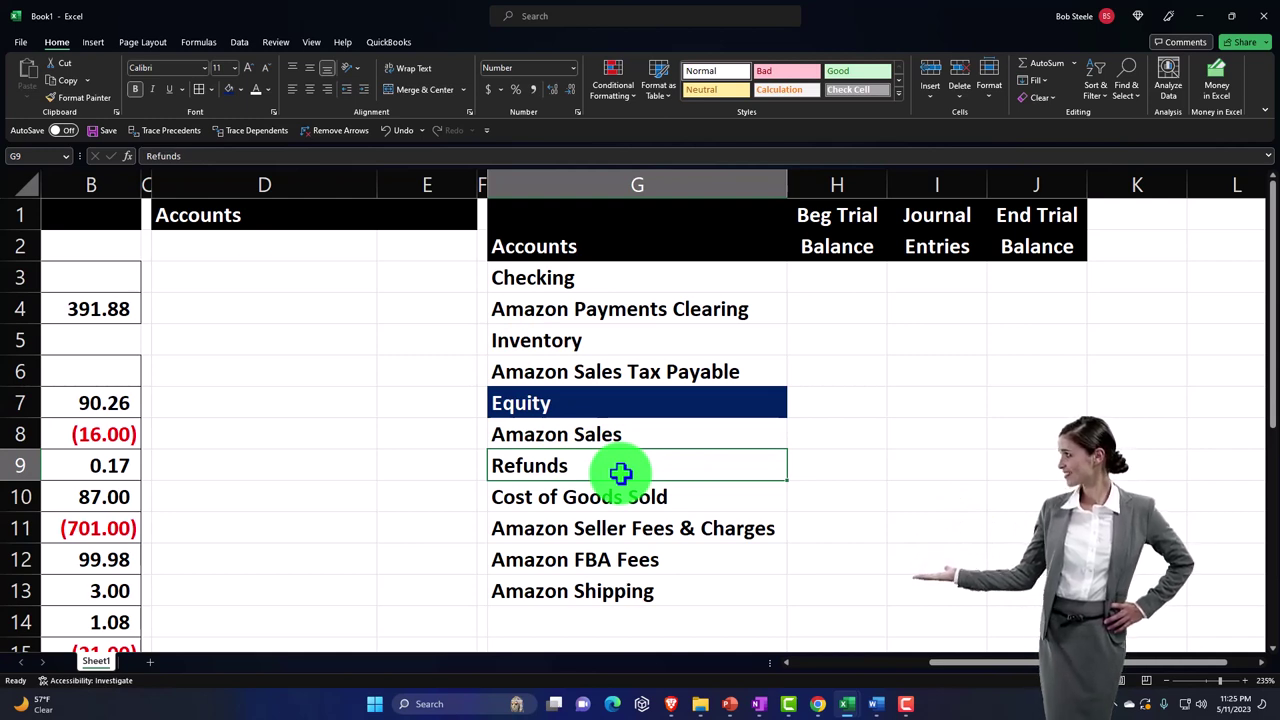
key(Right)
key(Up)
key(Up)
key(Up)
key(Up)
key(Up)
key(Up)
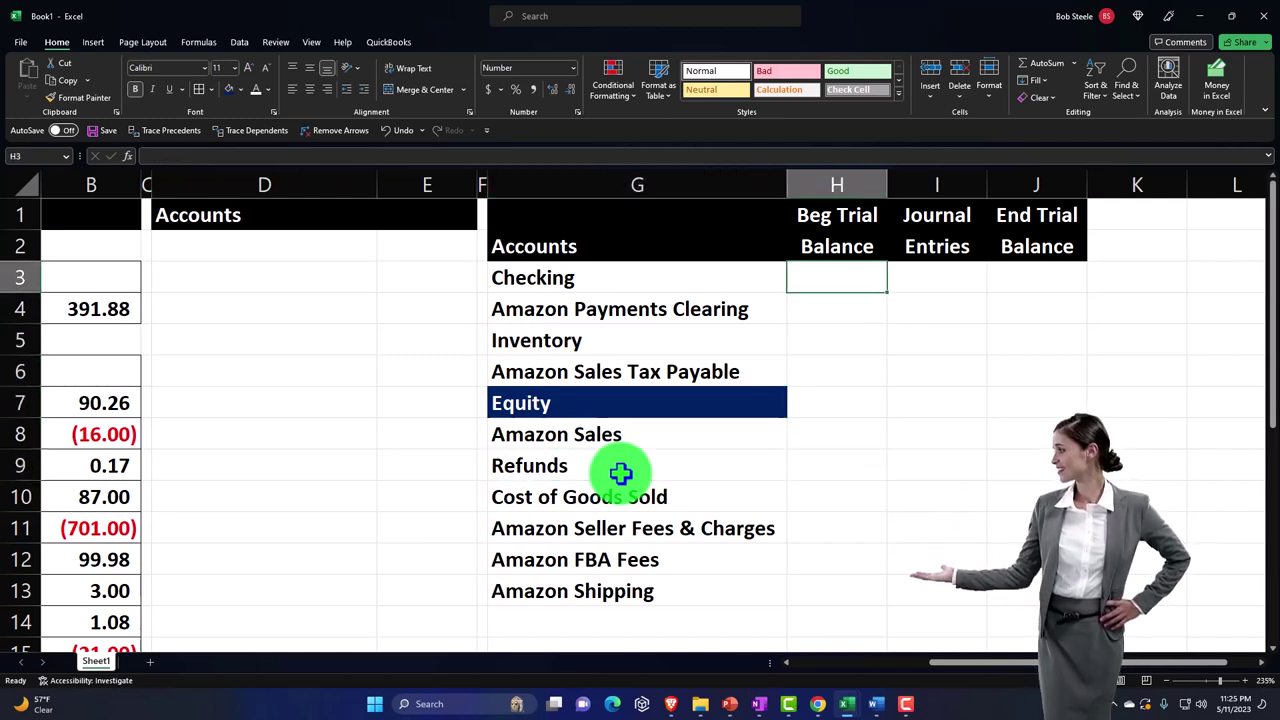
key(0)
key(Return)
key(0)
key(Return)
key(0)
key(Return)
key(0)
key(Return)
key(0)
key(Return)
key(0)
key(Return)
key(0)
key(Return)
key(0)
key(Return)
key(0)
key(Return)
key(0)
key(Return)
text(0)
key(Return)
Step: Enter the formula =SUM(H3:I3) in J3 to calculate the ending trial balance for Checking
key(Right)
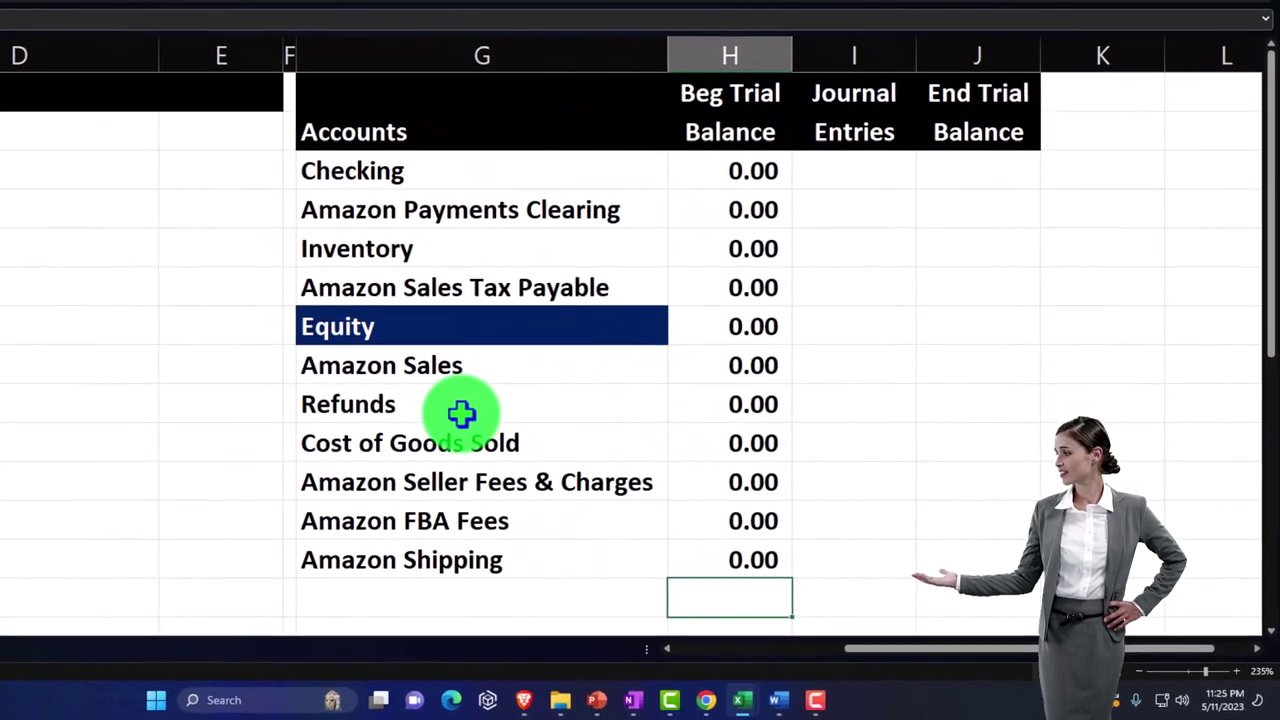
key(Up)
key(Up)
key(Up)
key(Right)
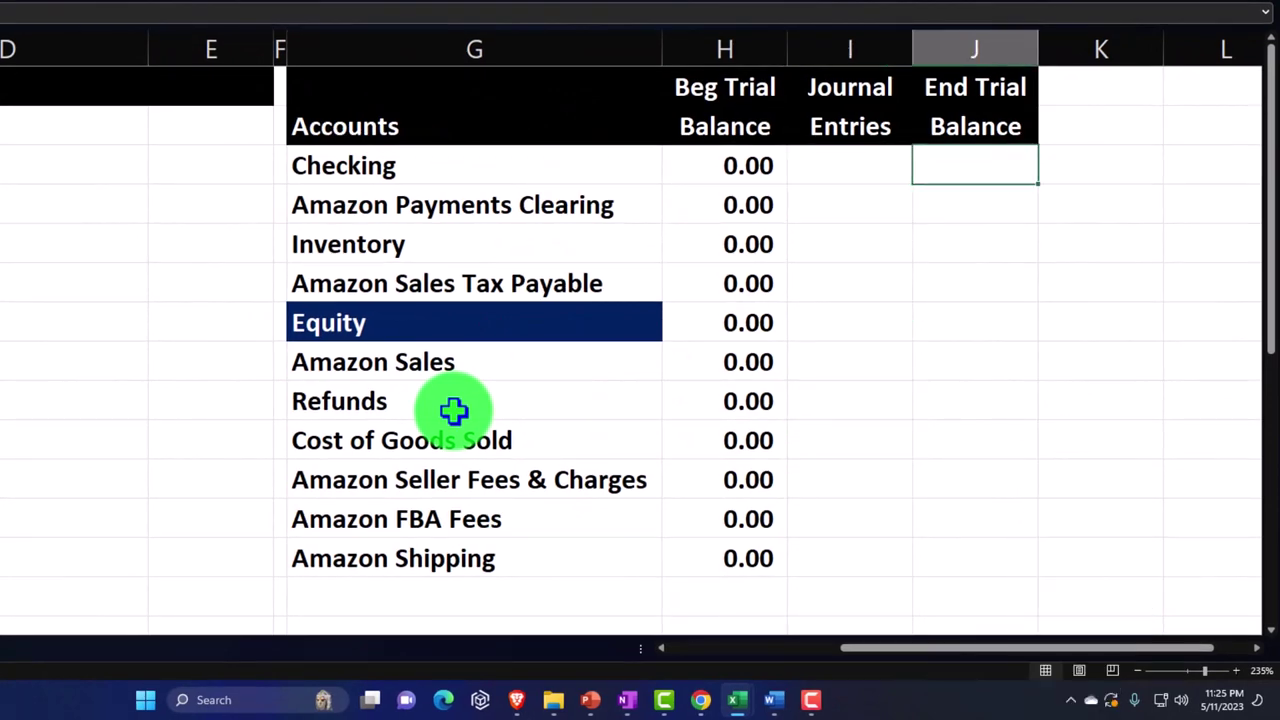
text(=su)
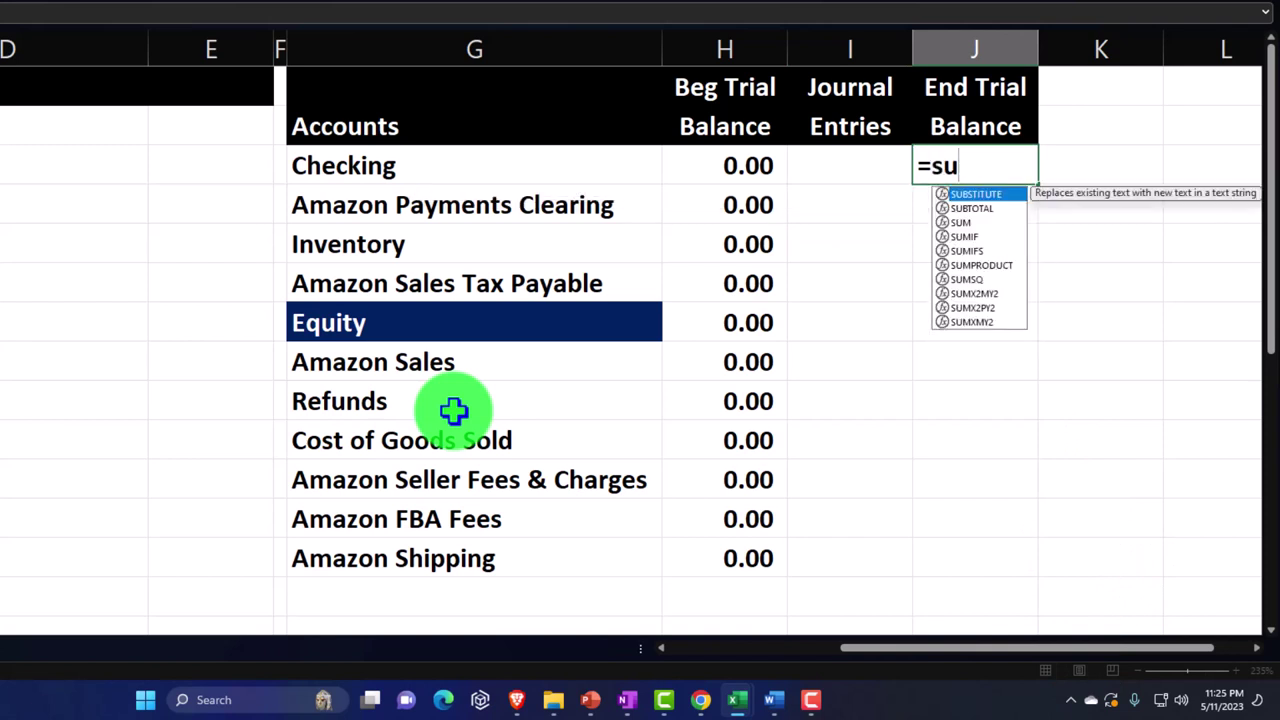
text(m()
key(Left)
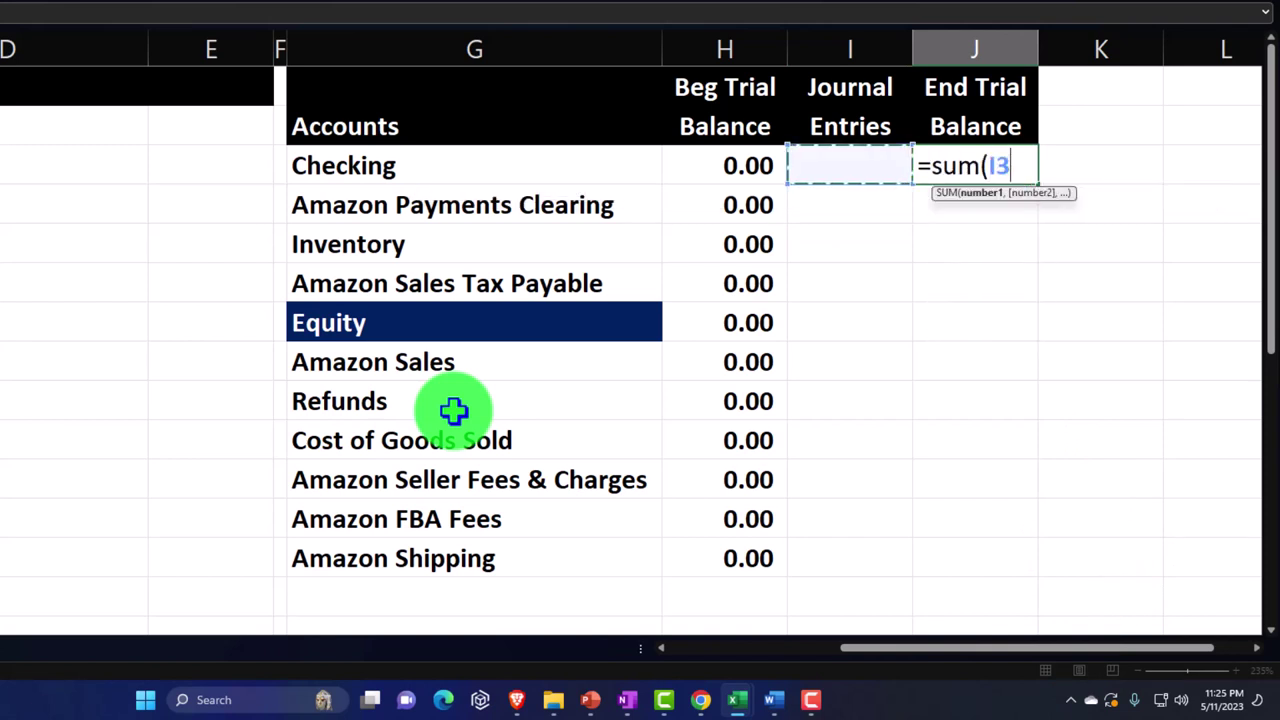
key(shift+Left)
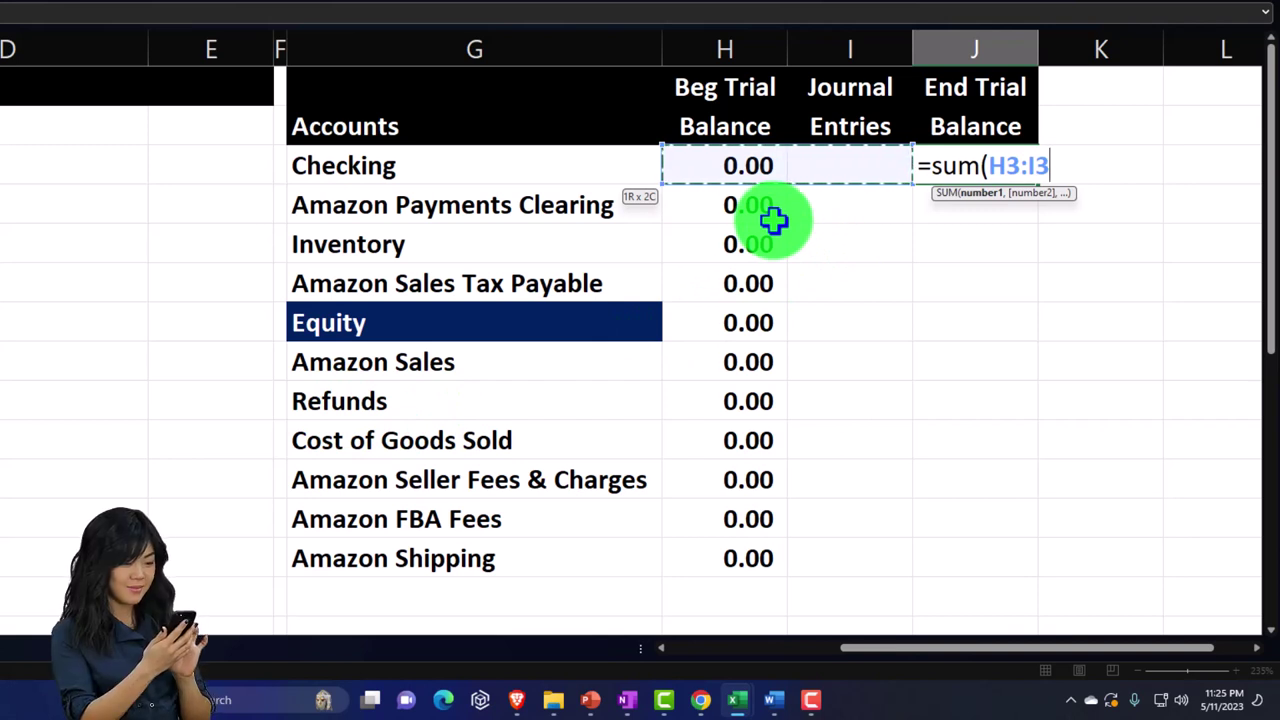
key(Return)
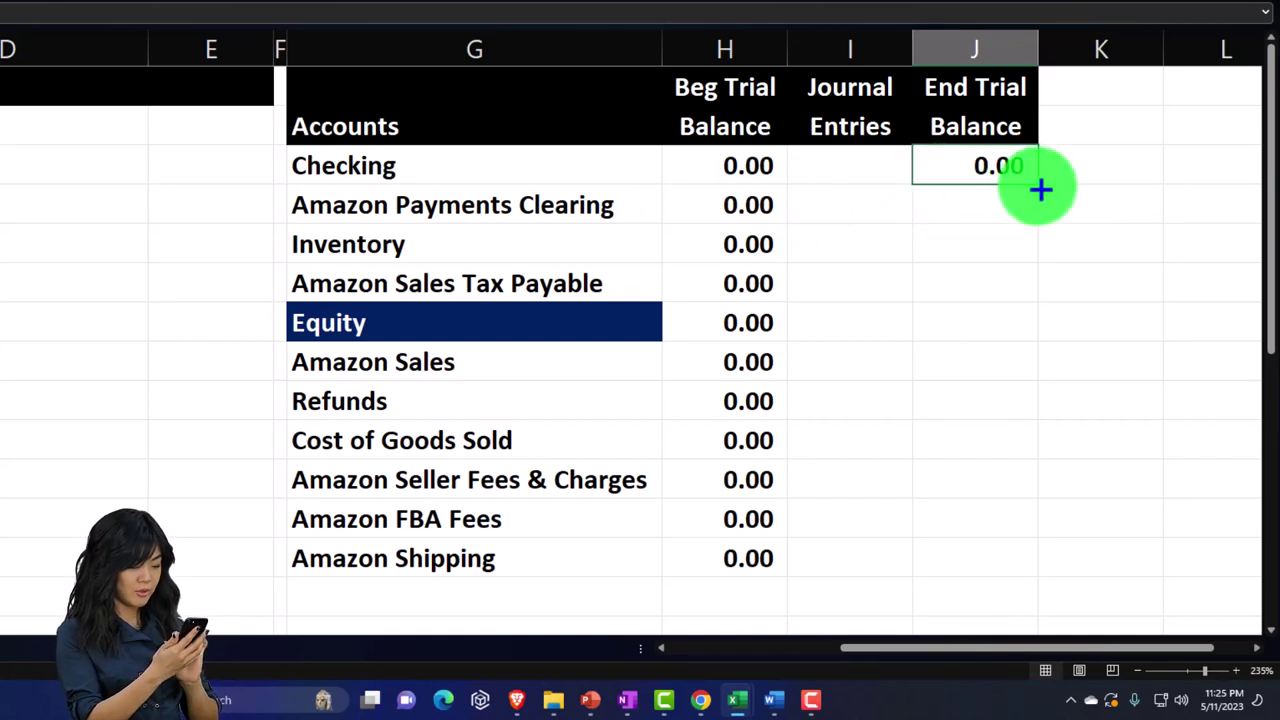
Step: Copy the ending balance formula from J3 down to J13 and check the copied formula in the Cost of Goods Sold row
drag(1041, 188, 1017, 566)
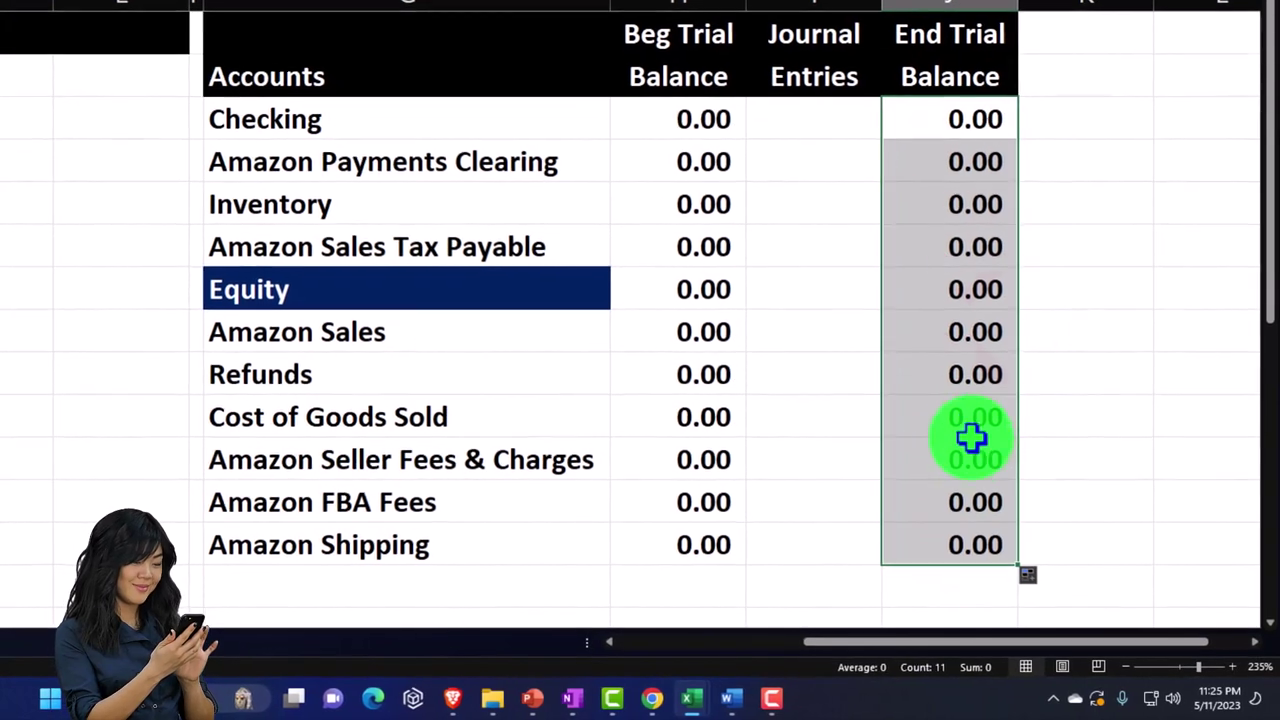
click(968, 425)
double_click(968, 425)
key(Return)
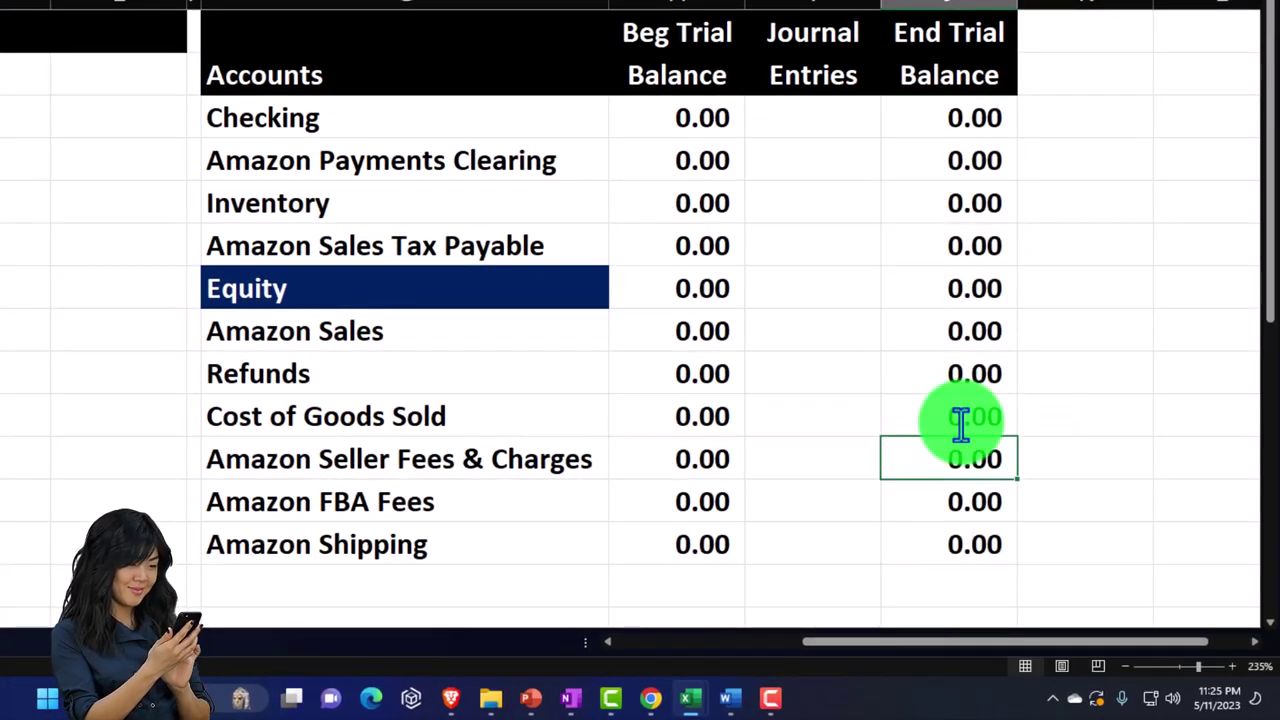
Step: Label G14 "Debits & Credits" and total the beginning trial balance in H14 with =SUM(H3:H13)
click(395, 590)
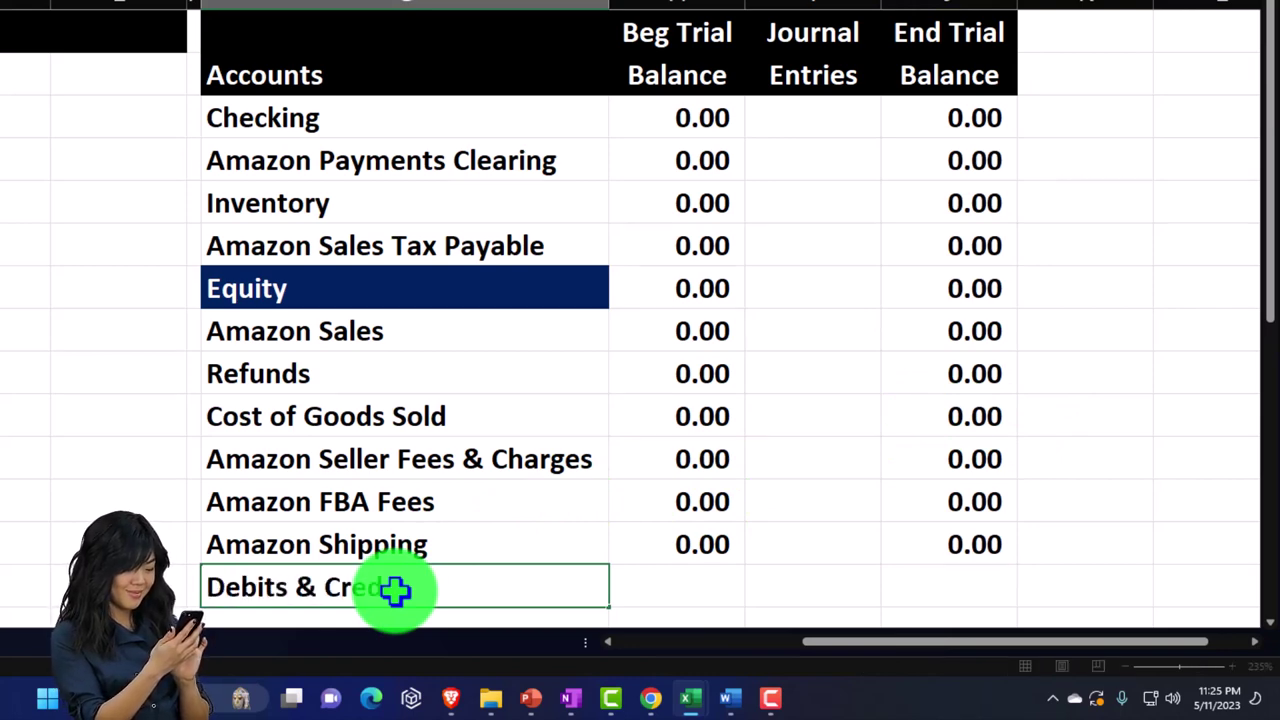
key(Tab)
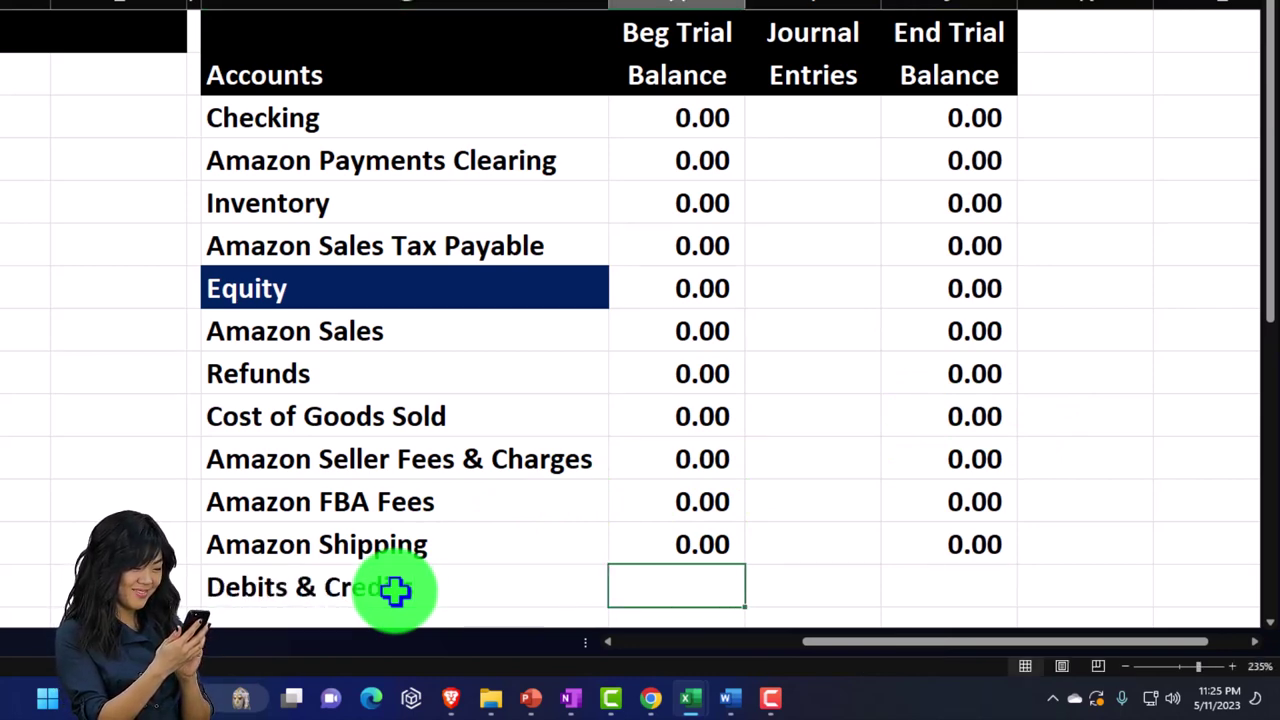
text(=sum)
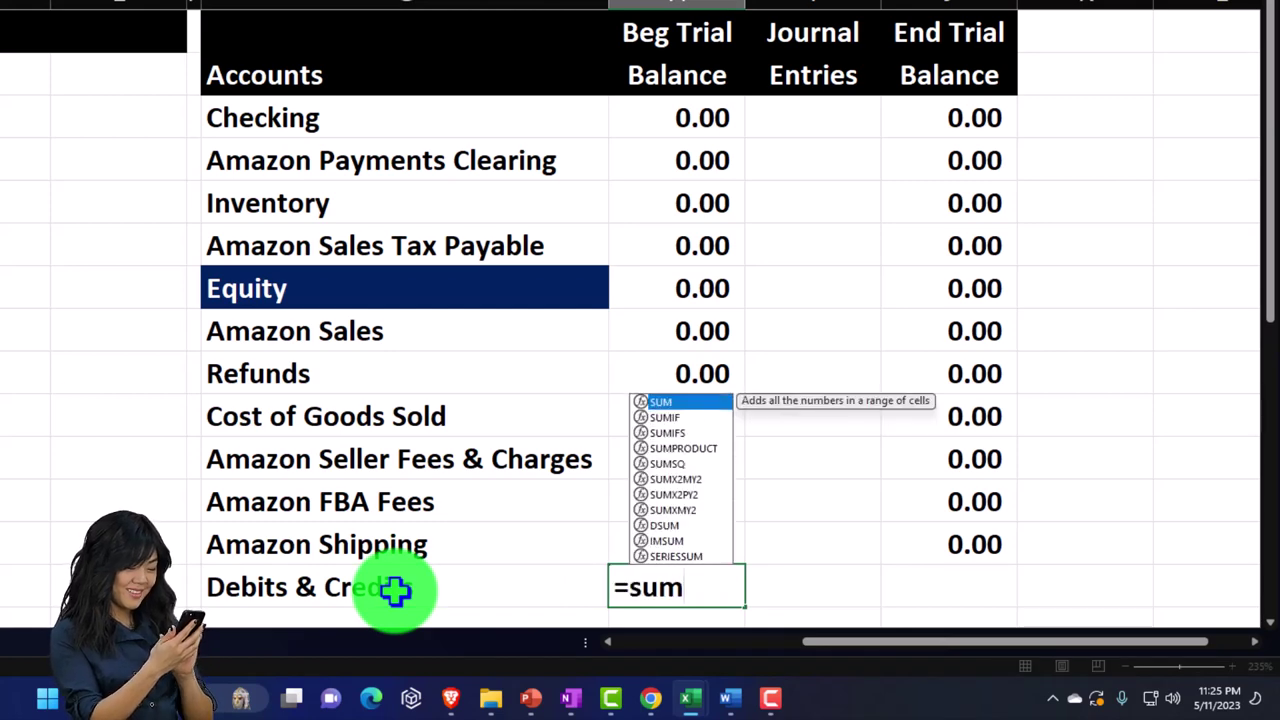
text(()
key(Up)
key(shift+Up)
key(shift+Up)
key(shift+Up)
key(shift+Up)
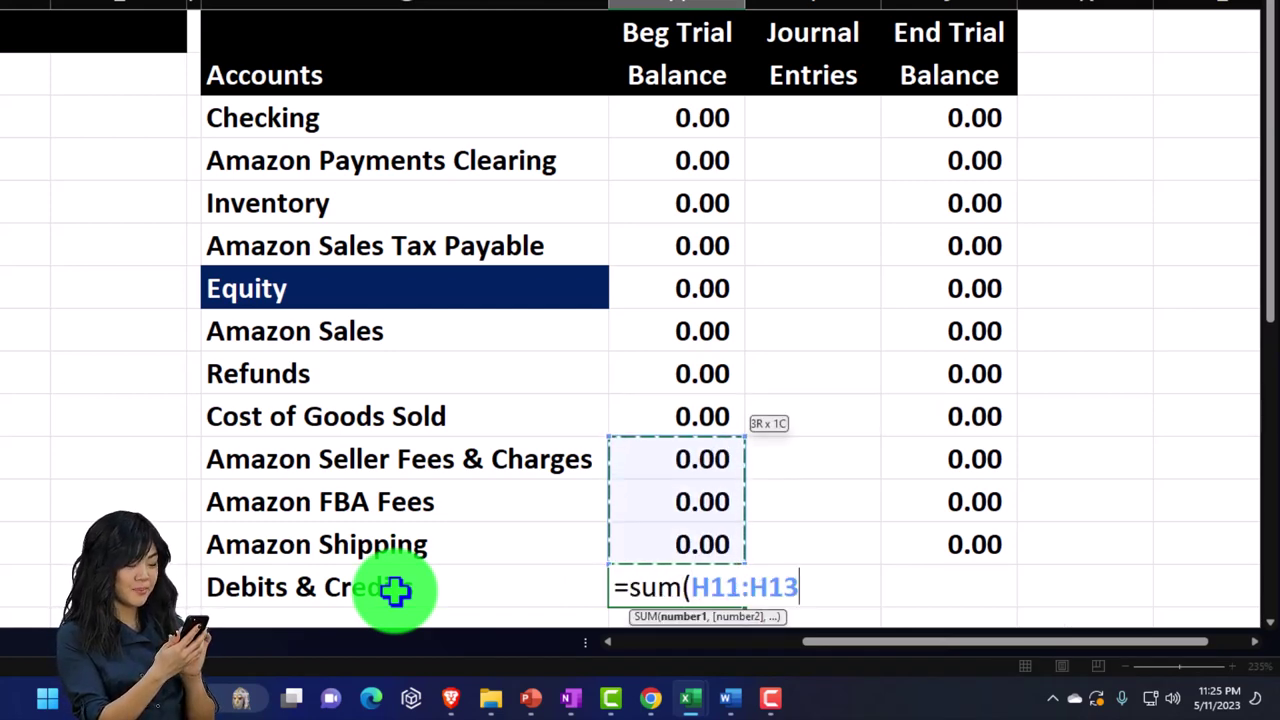
key(shift+Up)
key(shift+Up)
key(shift+Up)
key(shift+Up)
key(shift+Up)
key(shift+Up)
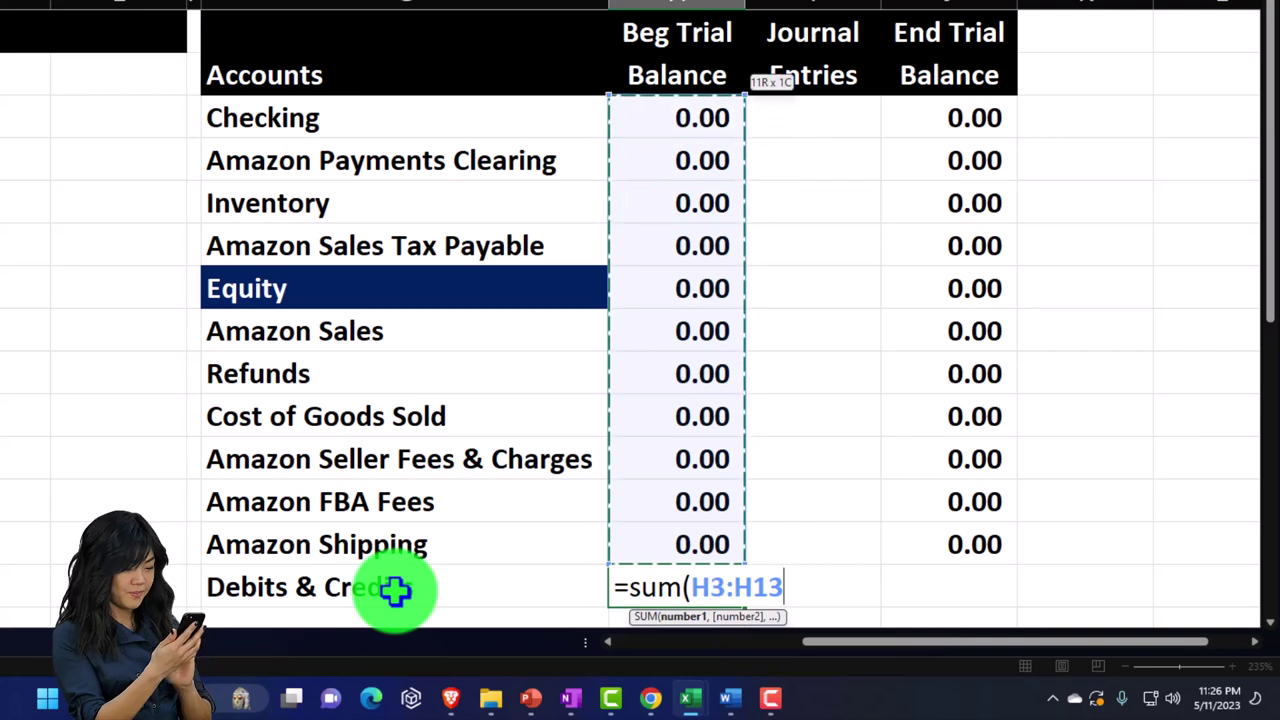
key(Return)
Step: Copy the Debits & Credits total from H14 across to J14 and underline the Amazon Shipping amounts in H13:J13
click(730, 553)
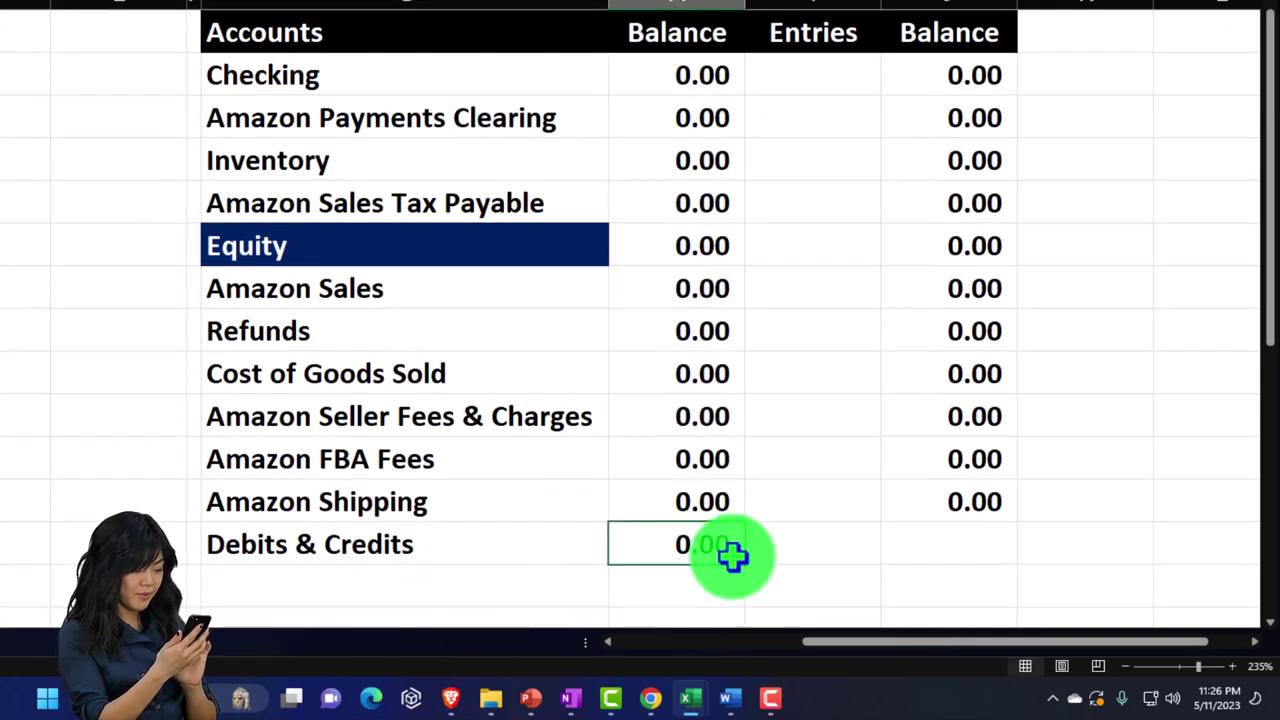
drag(745, 568, 956, 550)
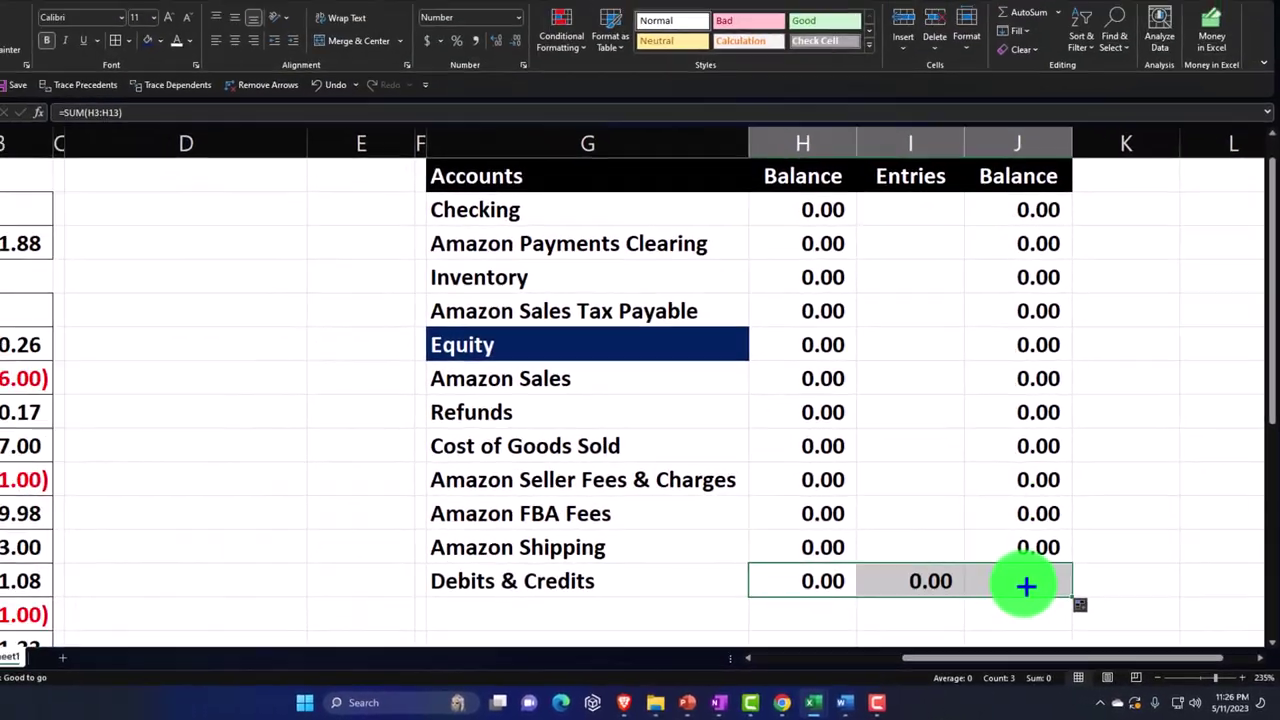
drag(841, 546, 1005, 545)
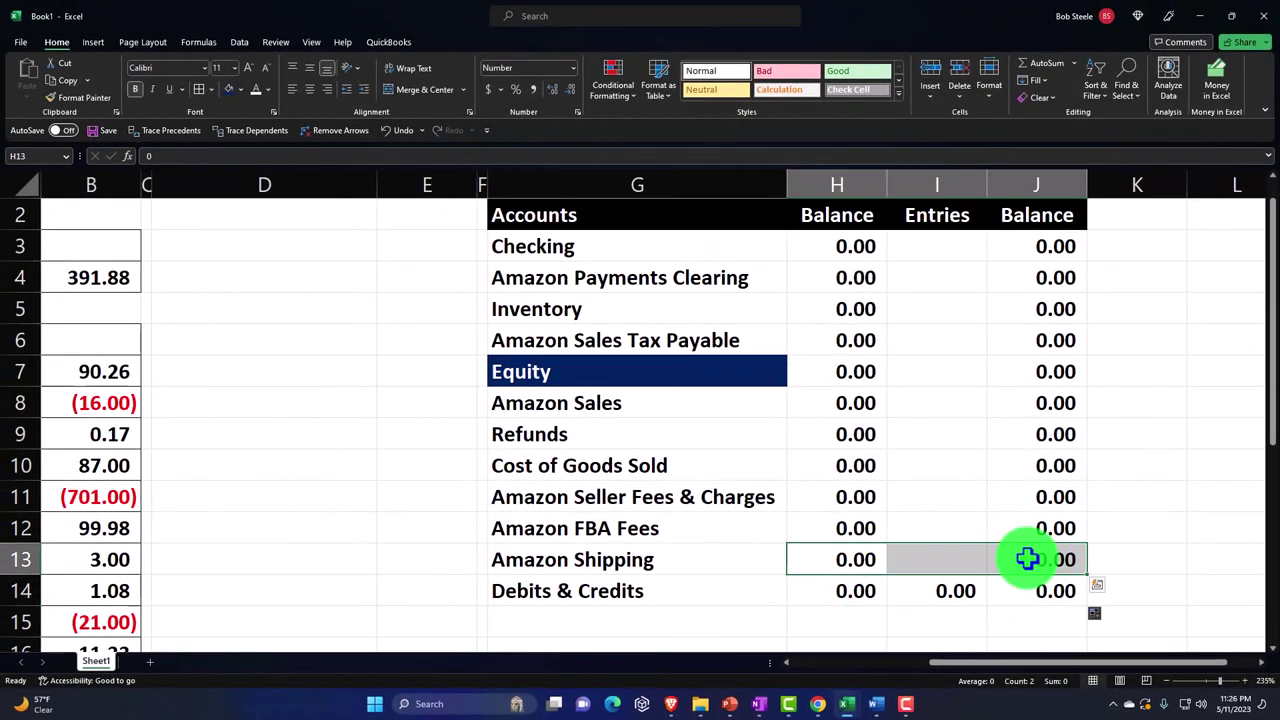
click(169, 89)
Step: Add the label "Net Income" in G15 below Debits & Credits
click(575, 615)
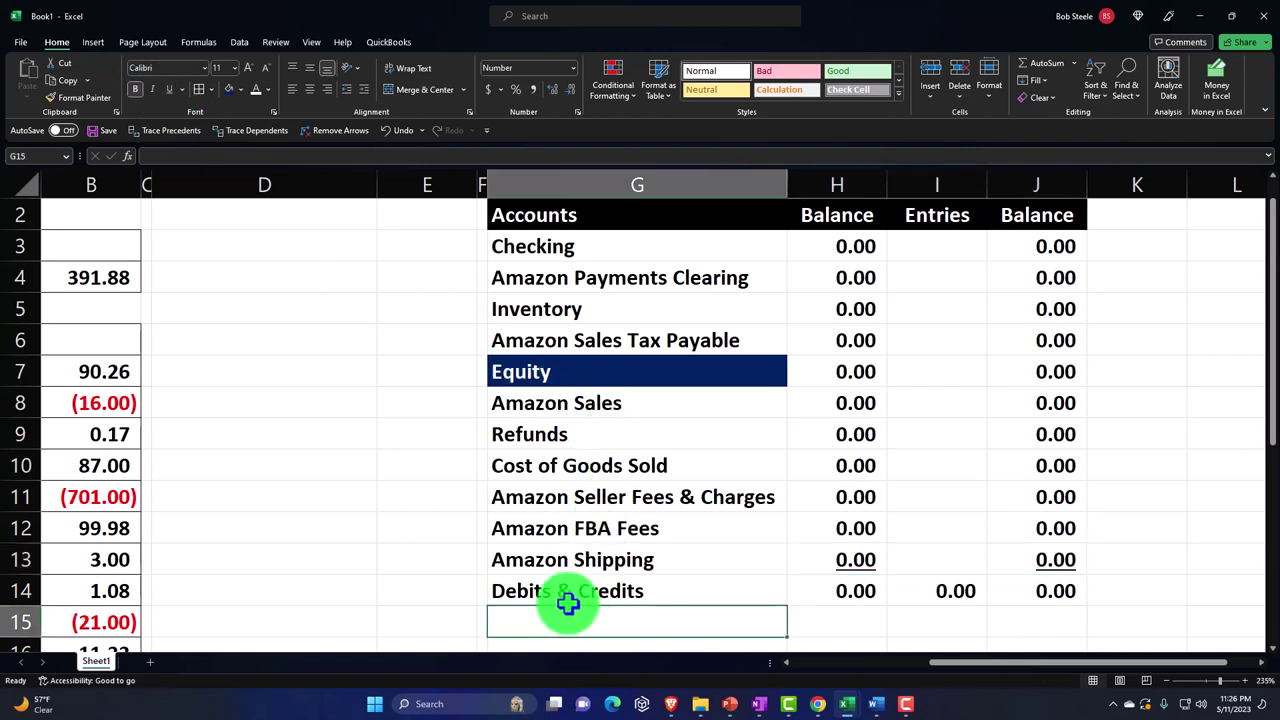
text(B)
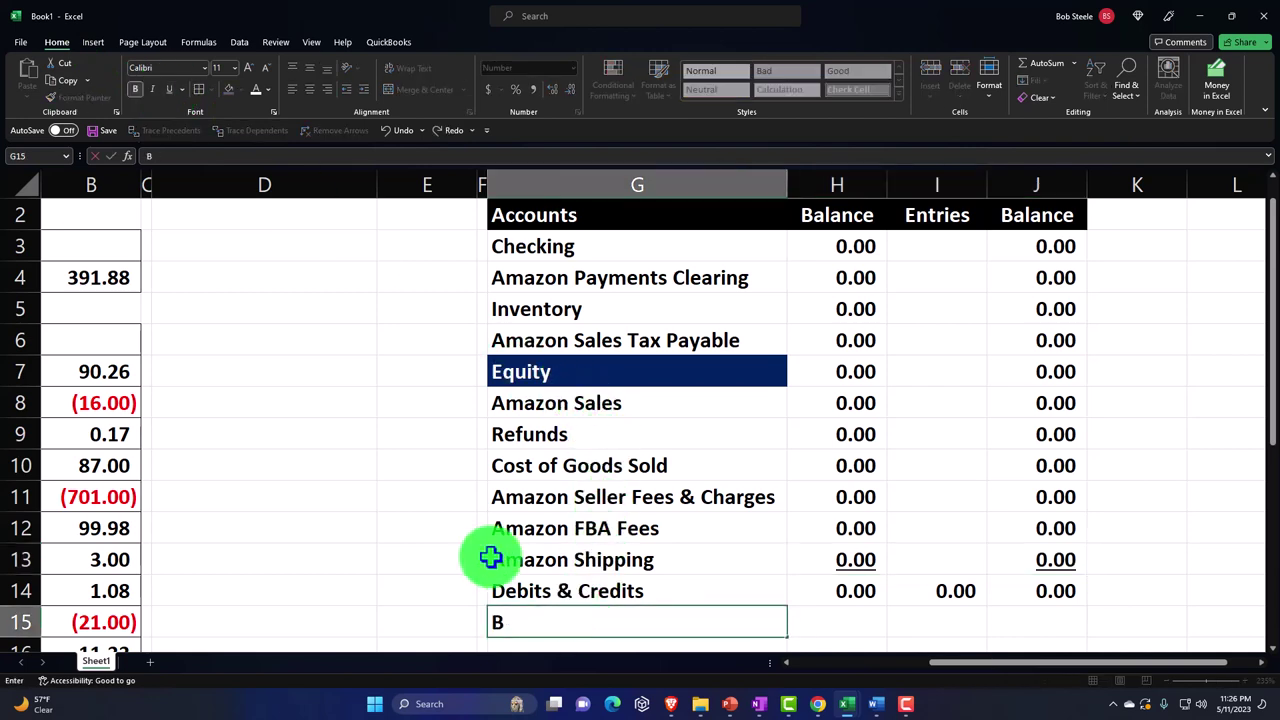
text(Net Income)
key(Tab)
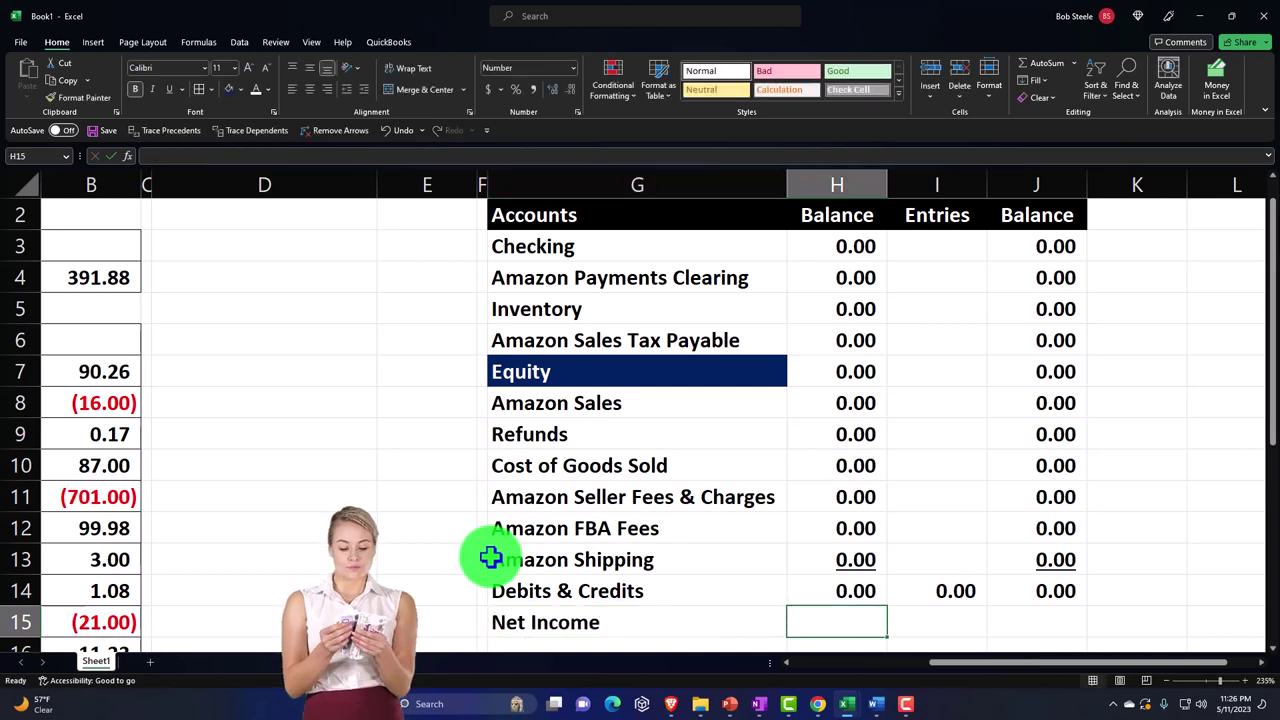
Step: Calculate net income in H15 with =SUM(H8:H13) and copy the formula across to J15
text(=)
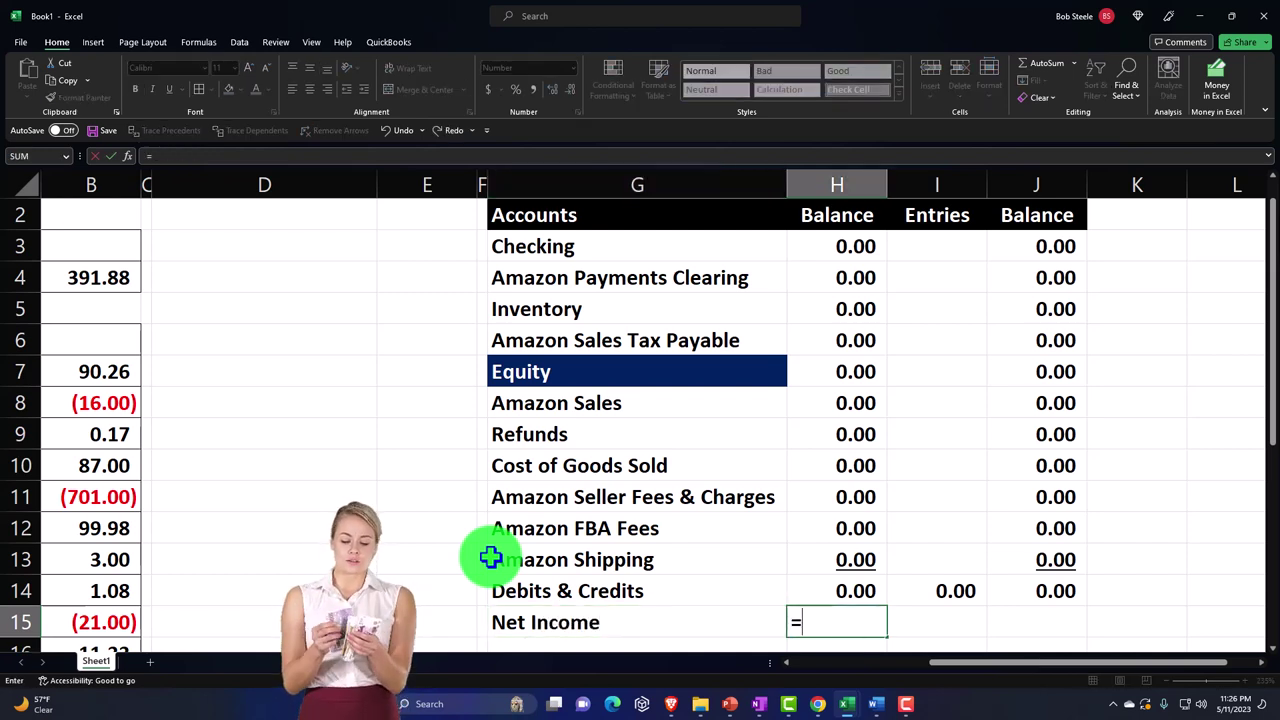
text(sum()
key(Up)
key(Up)
key(Up)
key(Up)
key(Up)
key(Up)
key(Up)
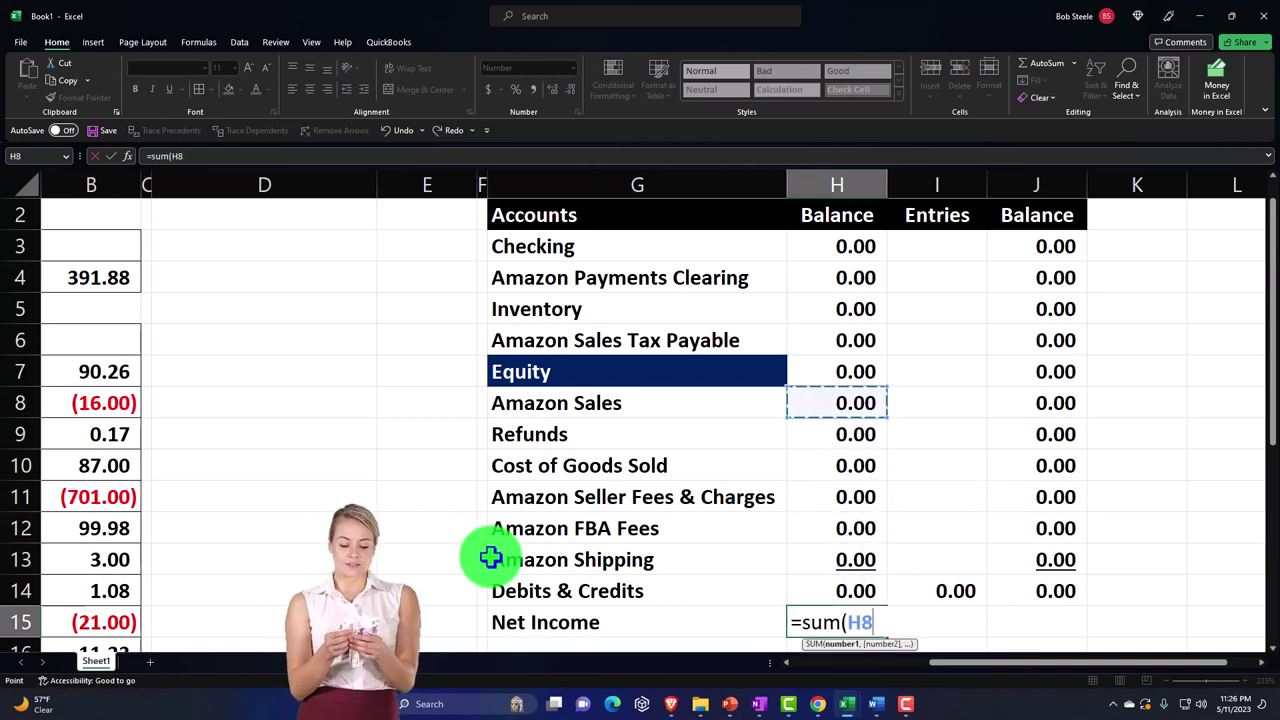
key(shift+Down)
key(shift+Down)
key(shift+Down)
key(shift+Down)
key(shift+Down)
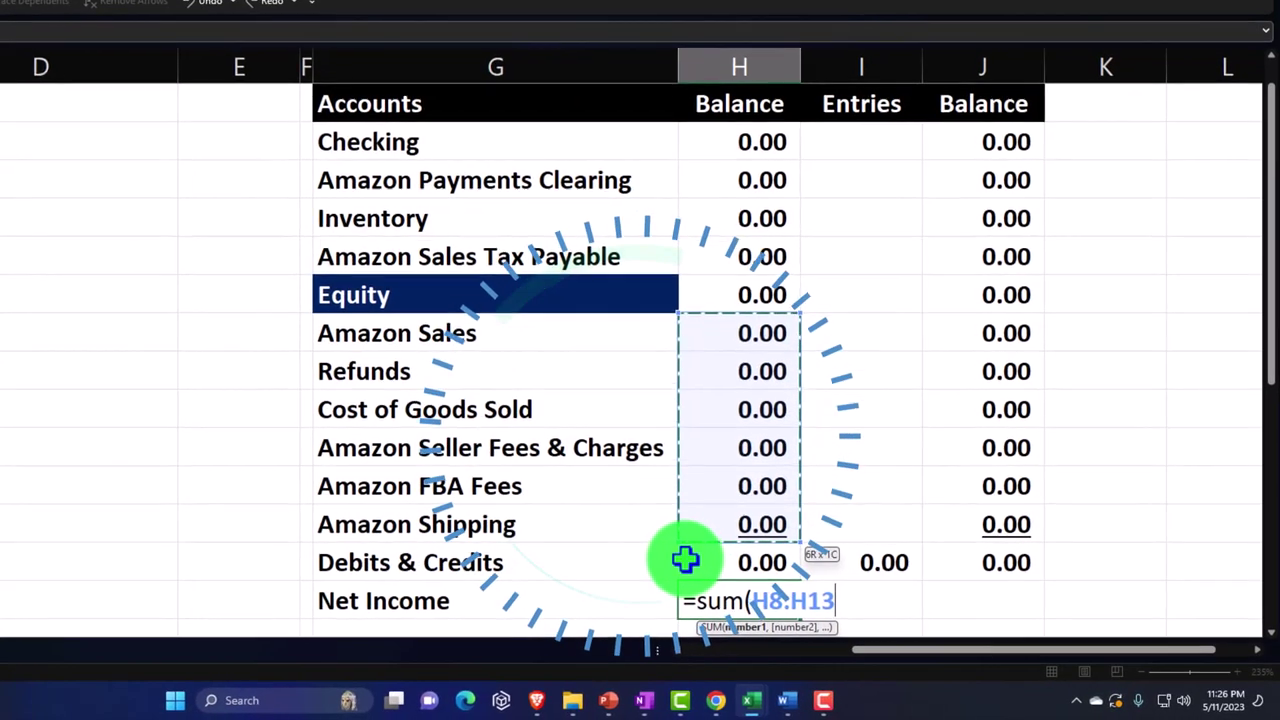
key(Return)
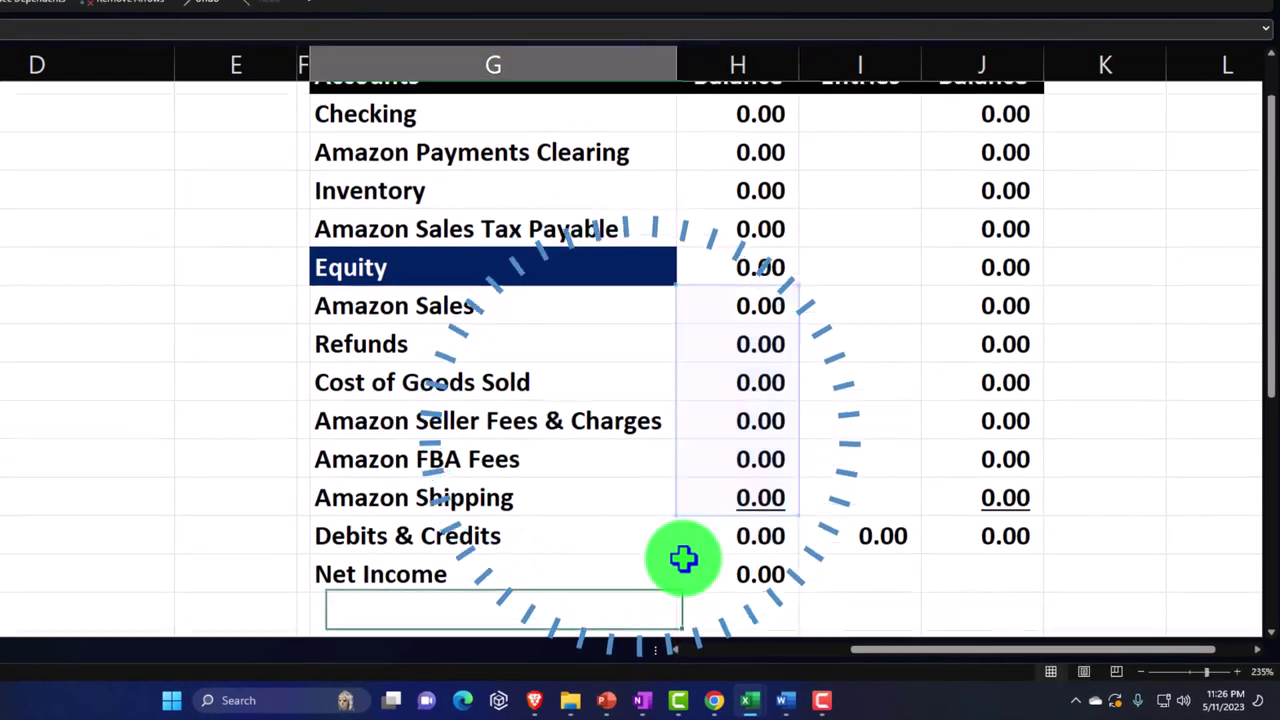
click(755, 562)
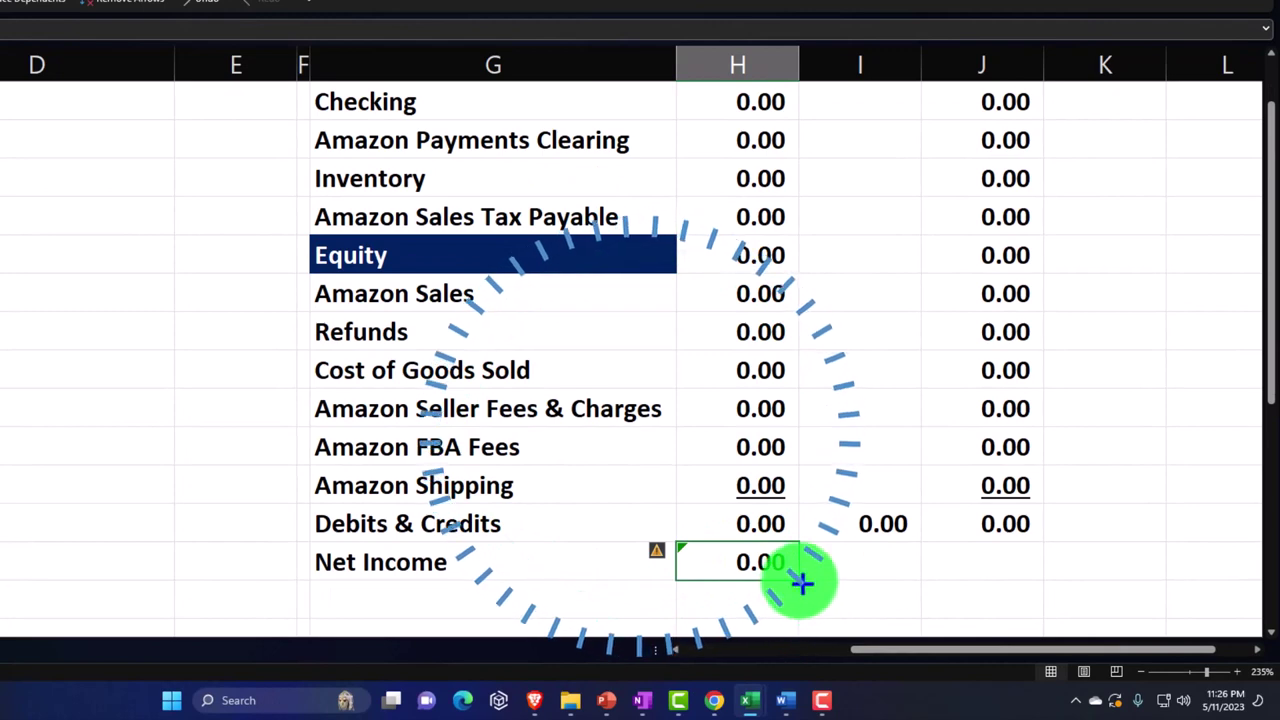
drag(803, 583, 990, 568)
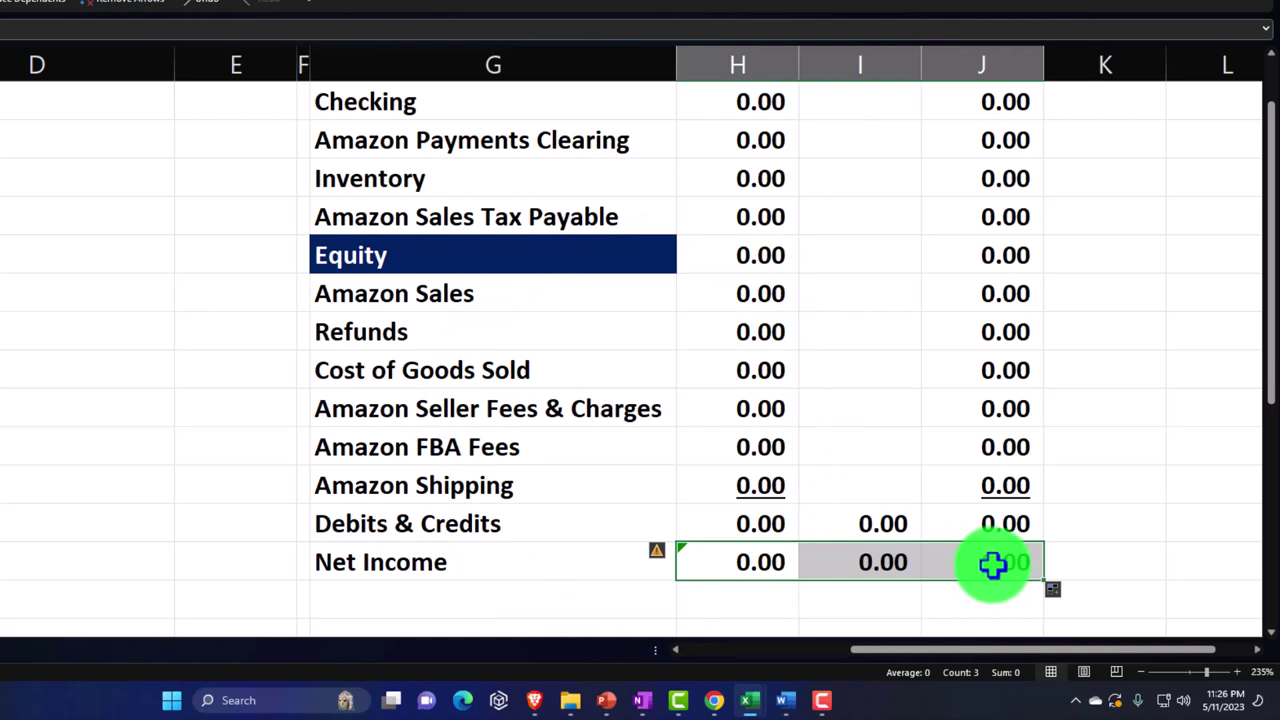
Step: Apply all borders to the trial balance range G3:J15, from Checking through Net Income
scroll(993, 565, up, 1)
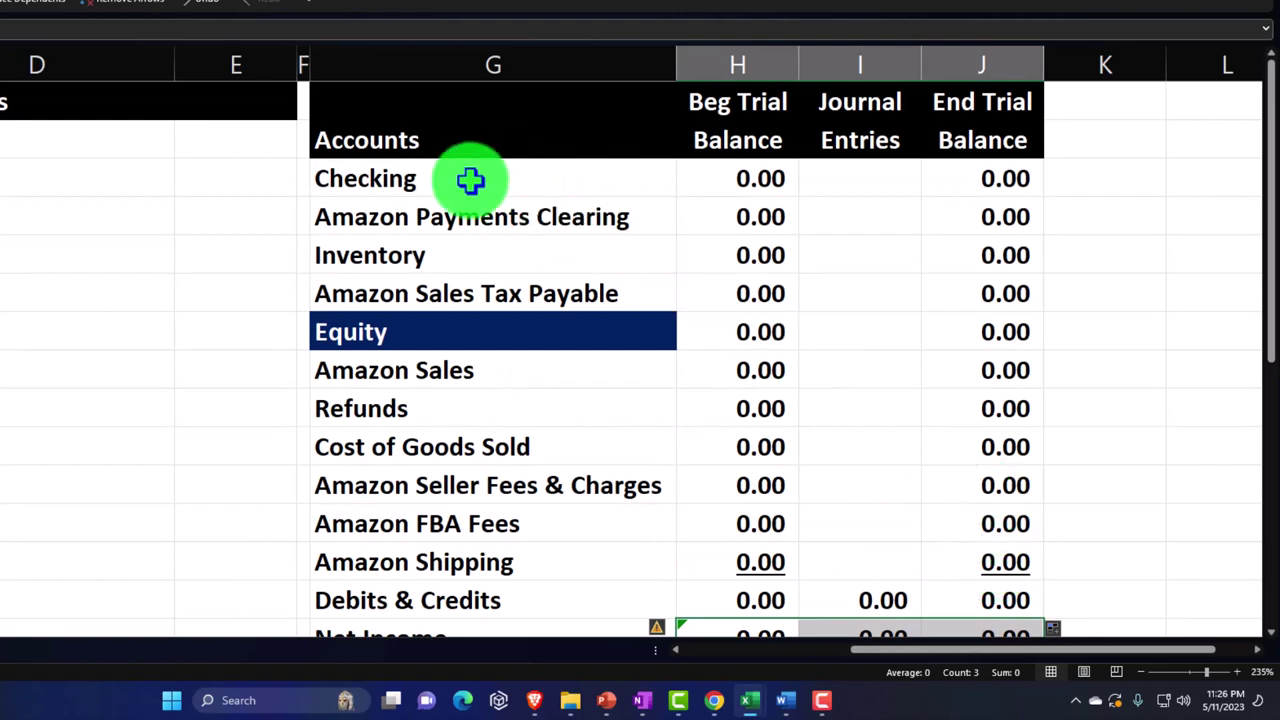
drag(471, 177, 640, 295)
drag(697, 357, 962, 558)
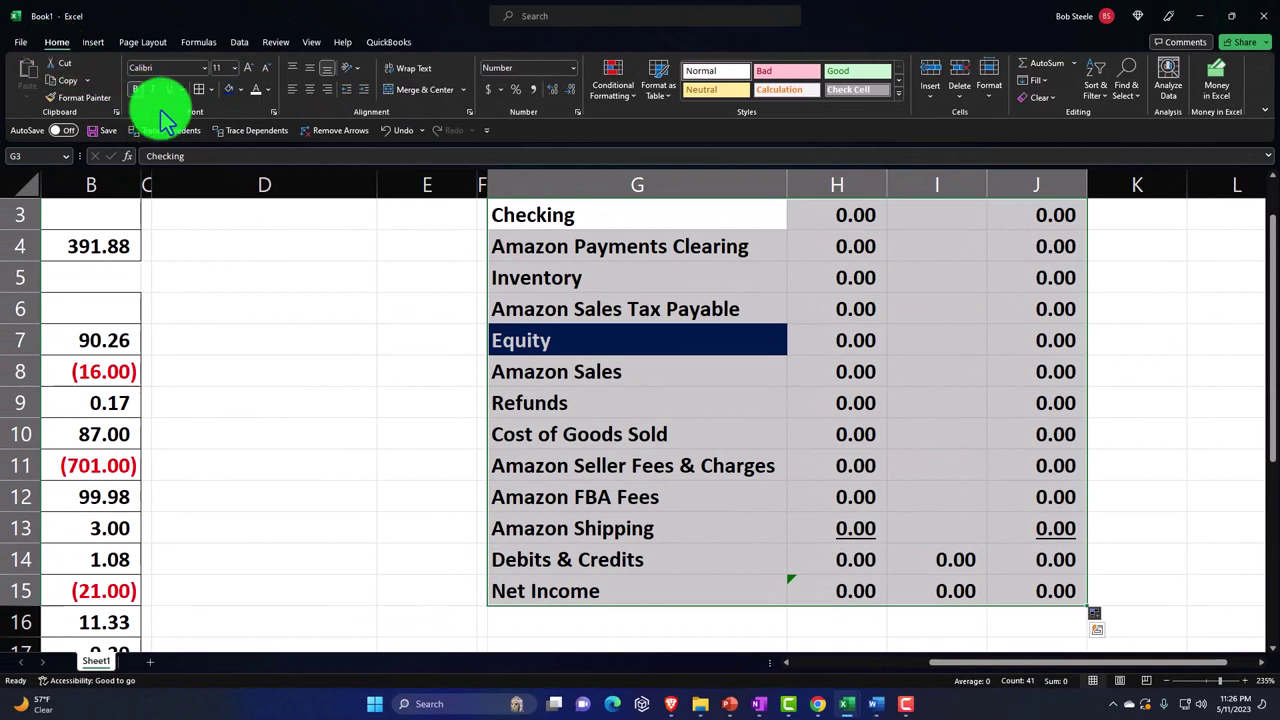
click(765, 280)
Step: Fill the Journal Entries cells I3:I13 with a light blue custom color
scroll(826, 349, up, 1)
drag(938, 287, 955, 581)
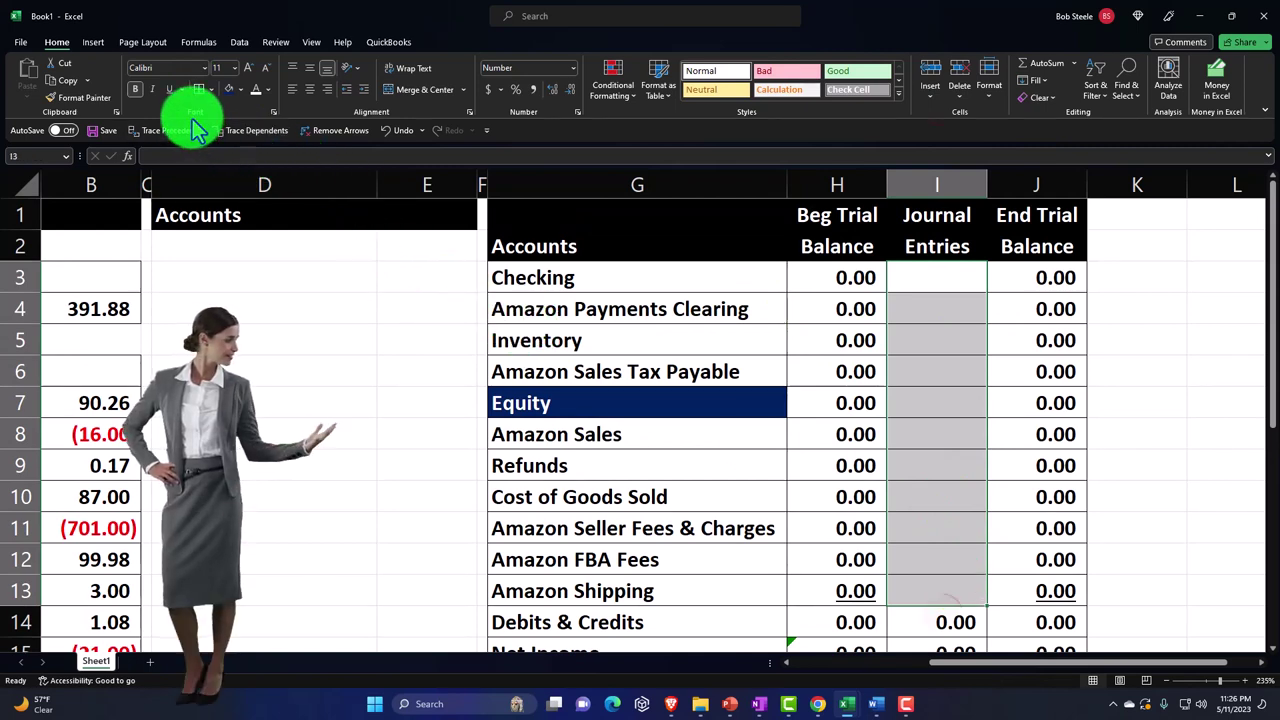
click(240, 89)
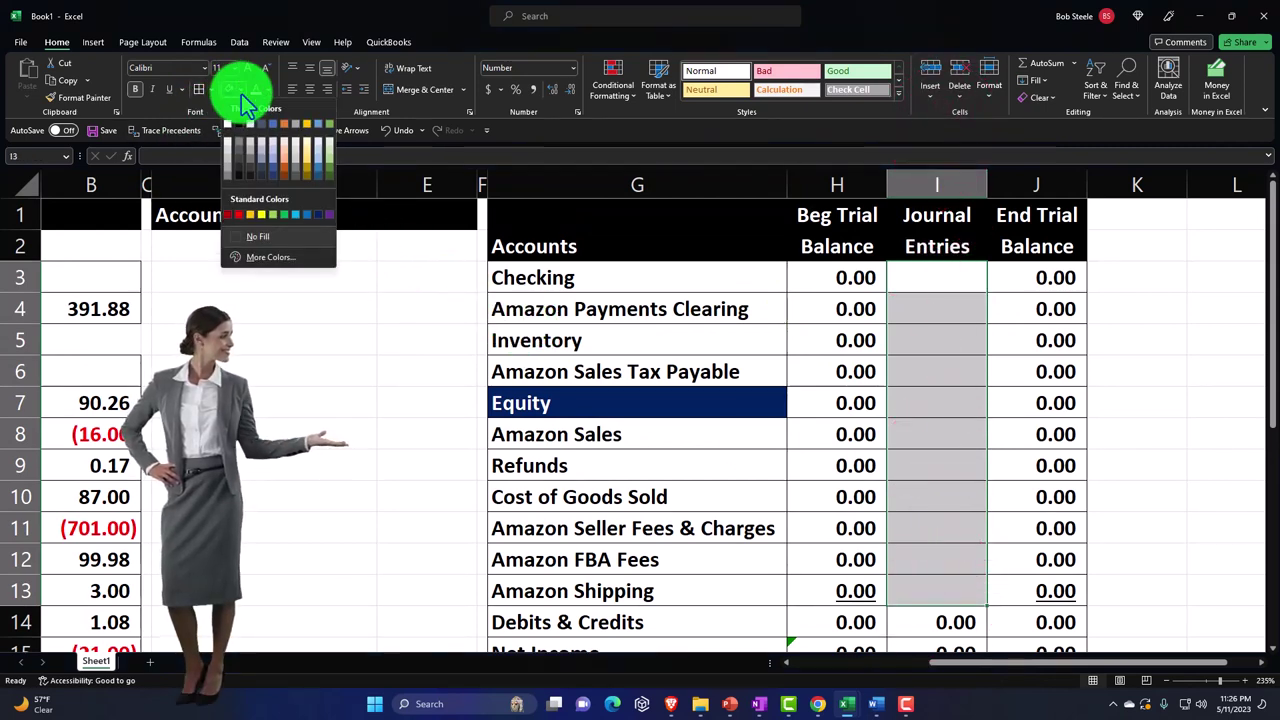
click(268, 257)
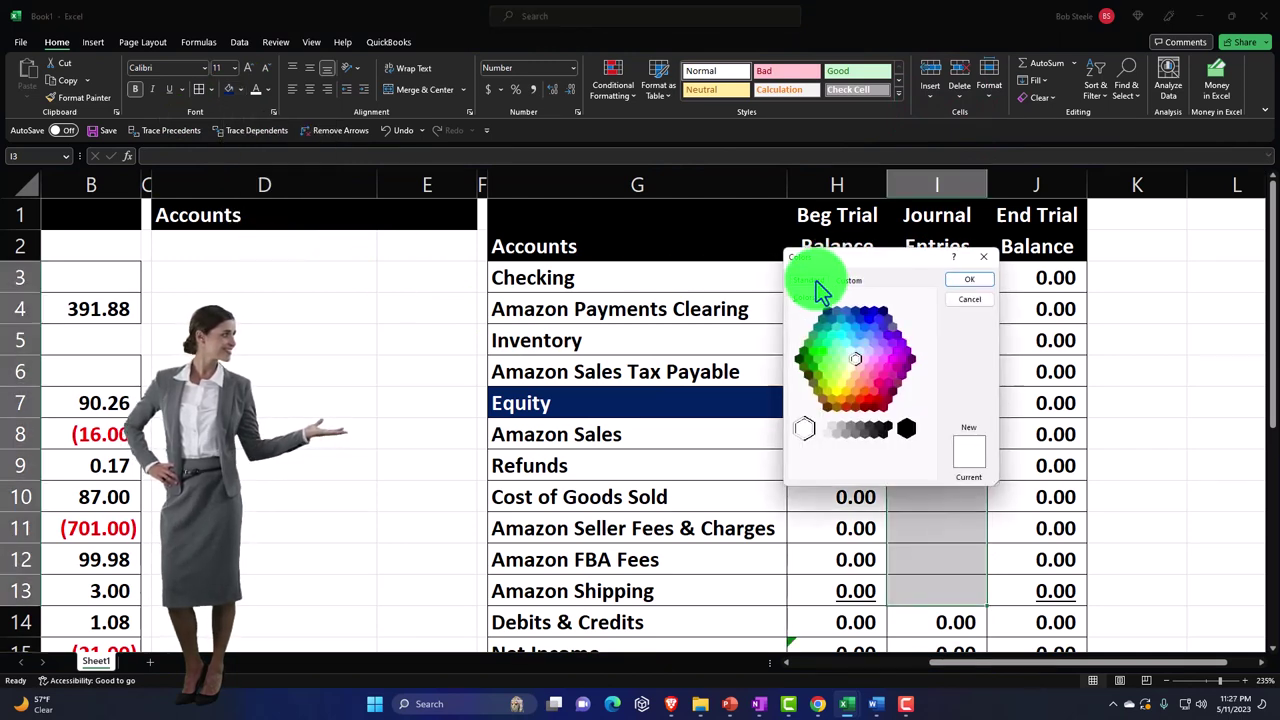
click(851, 354)
click(957, 283)
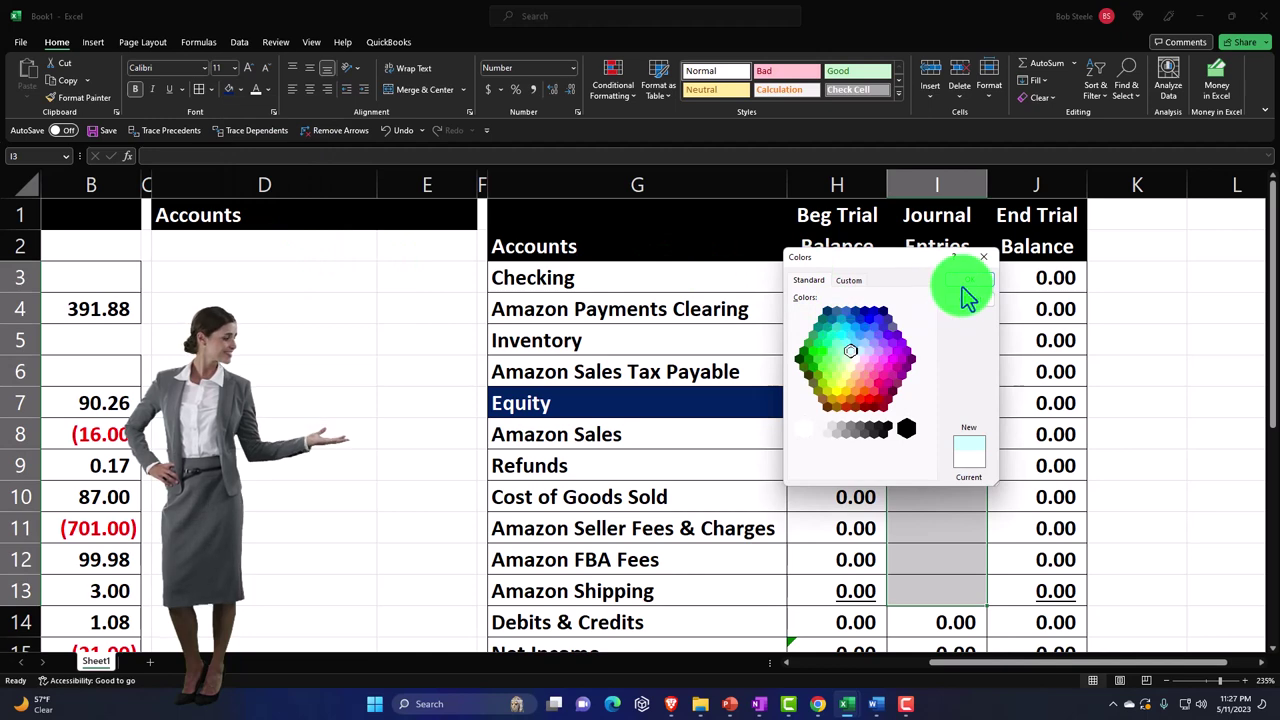
click(971, 372)
Step: Check the SUM formulas in the Debits & Credits row cells H14, I14 and J14
scroll(971, 374, down, 1)
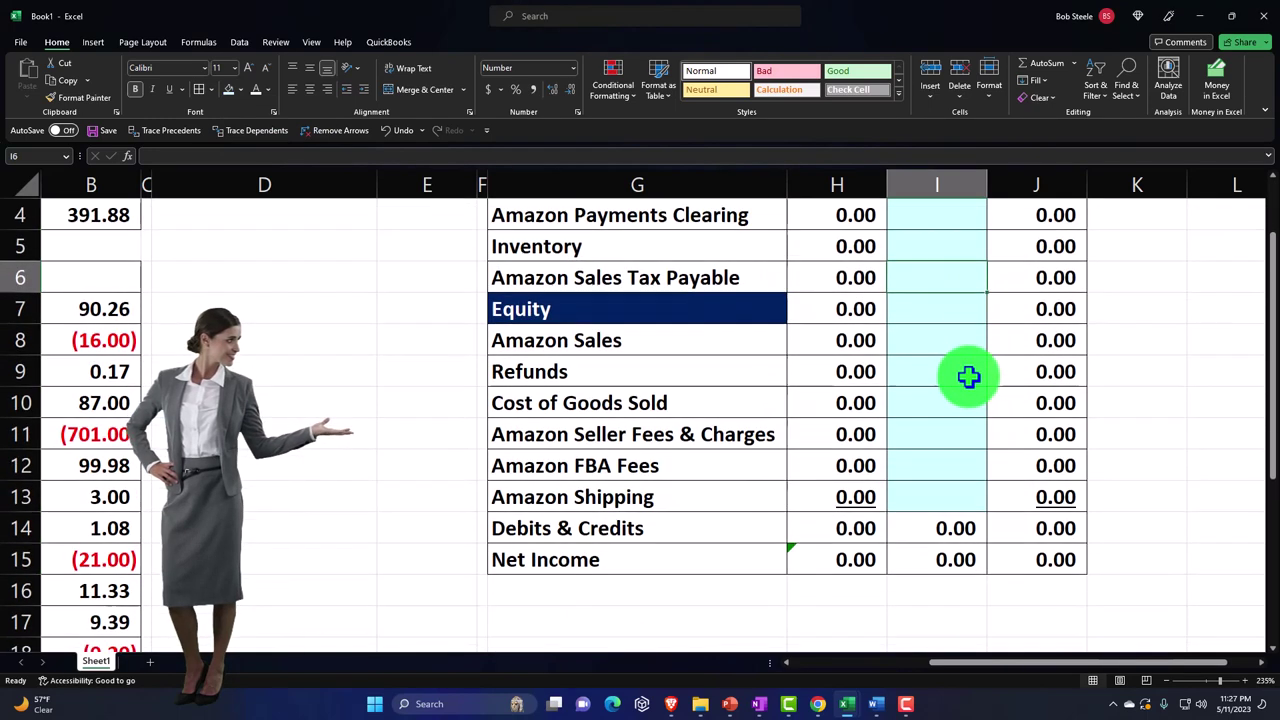
double_click(861, 532)
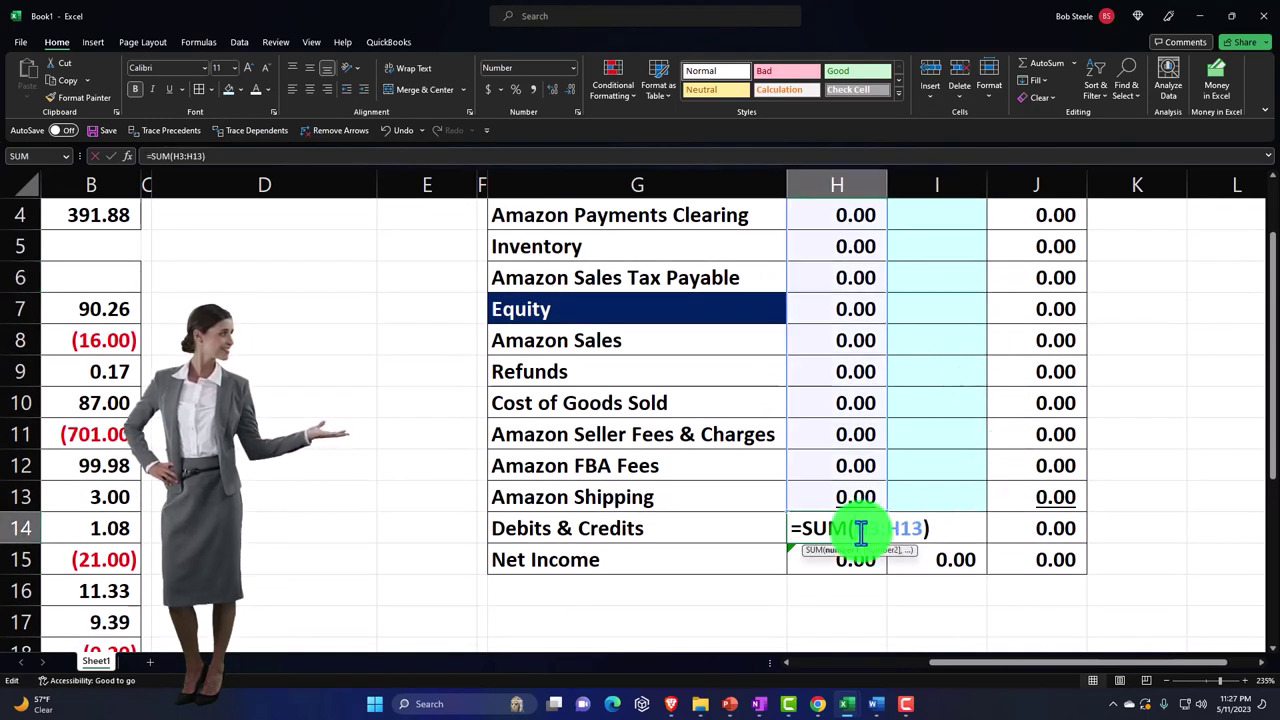
key(Return)
double_click(910, 528)
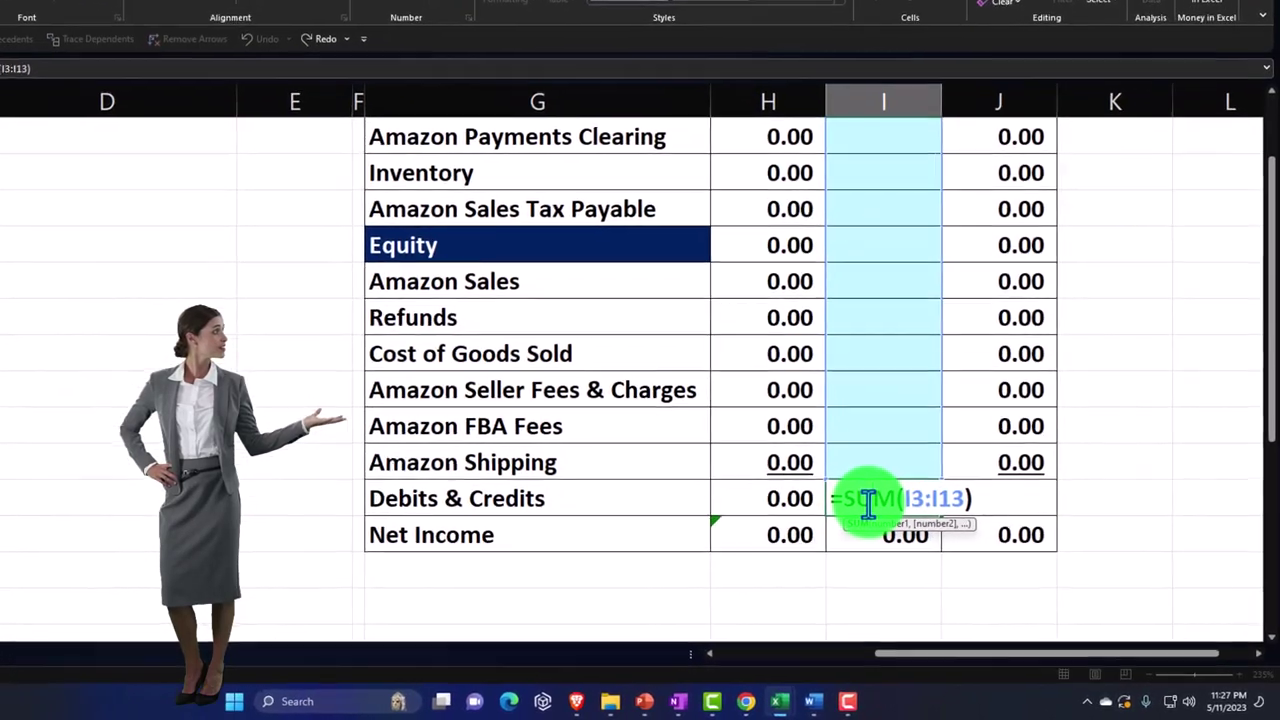
key(Return)
double_click(955, 486)
key(Return)
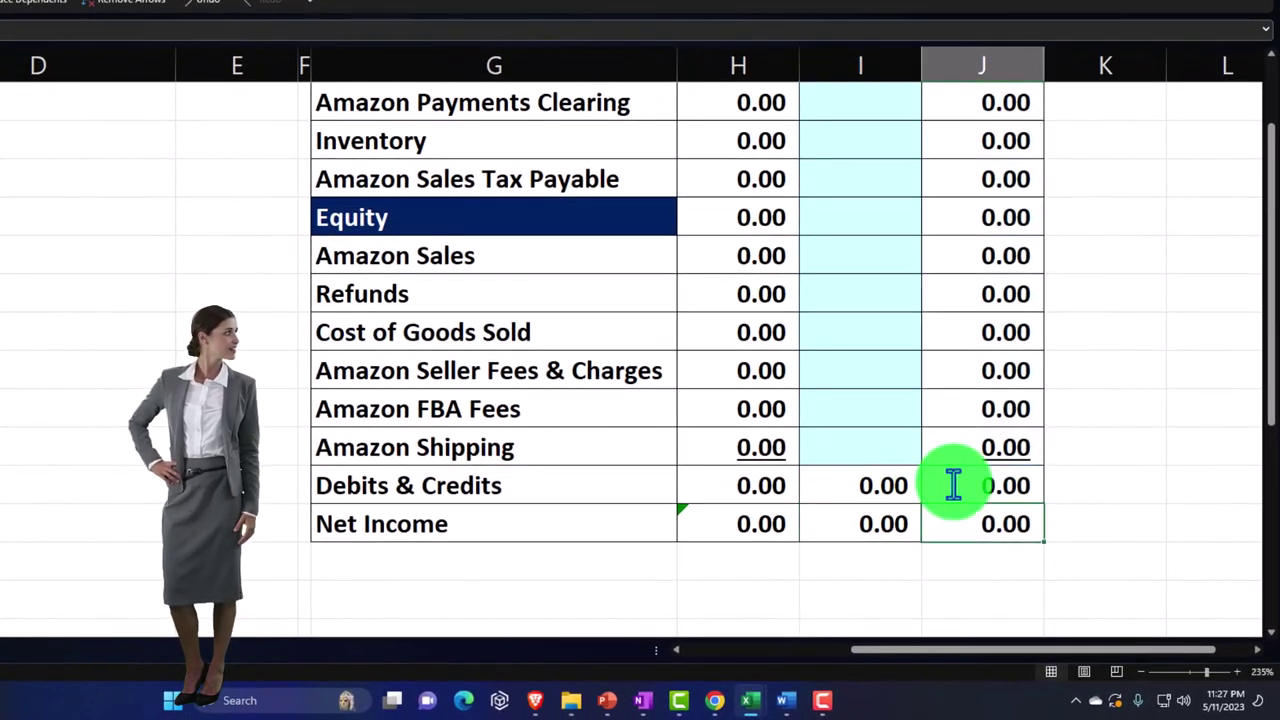
Step: Add a conditional formatting rule to H14:J14 giving values greater than 2 Light Red Fill with Dark Red Text
drag(763, 486, 977, 490)
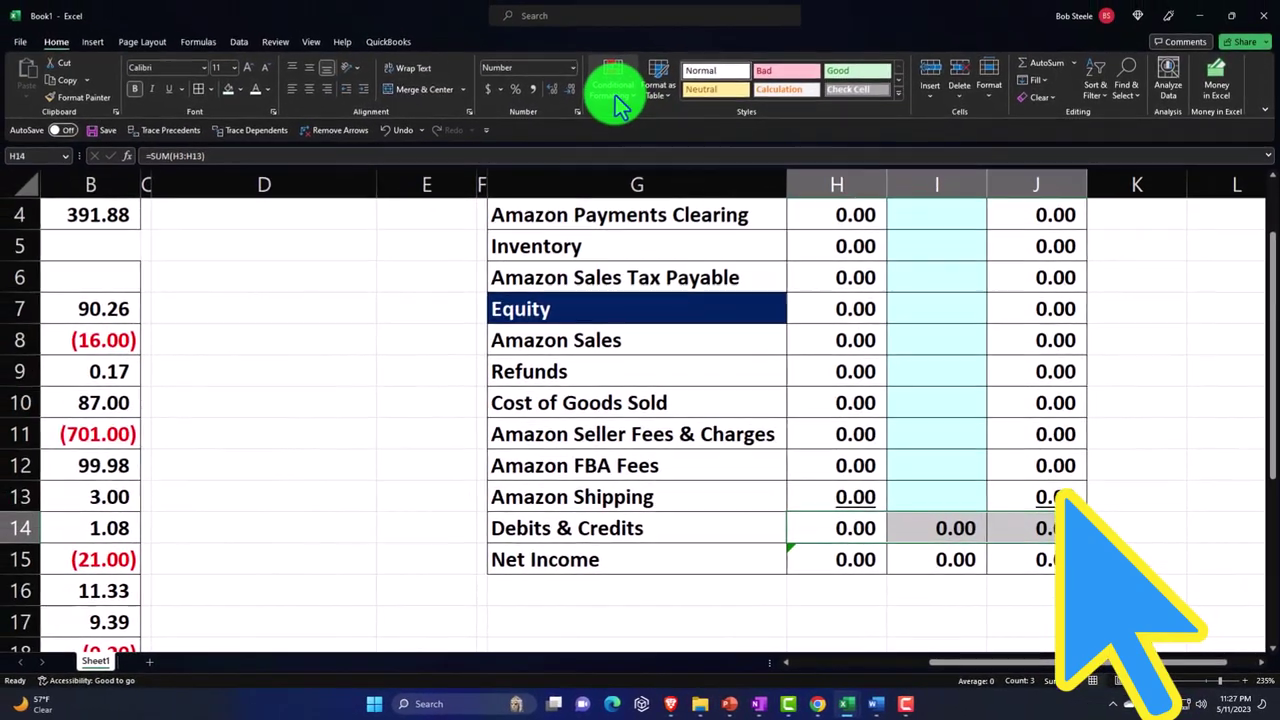
click(614, 95)
mouse_move(608, 129)
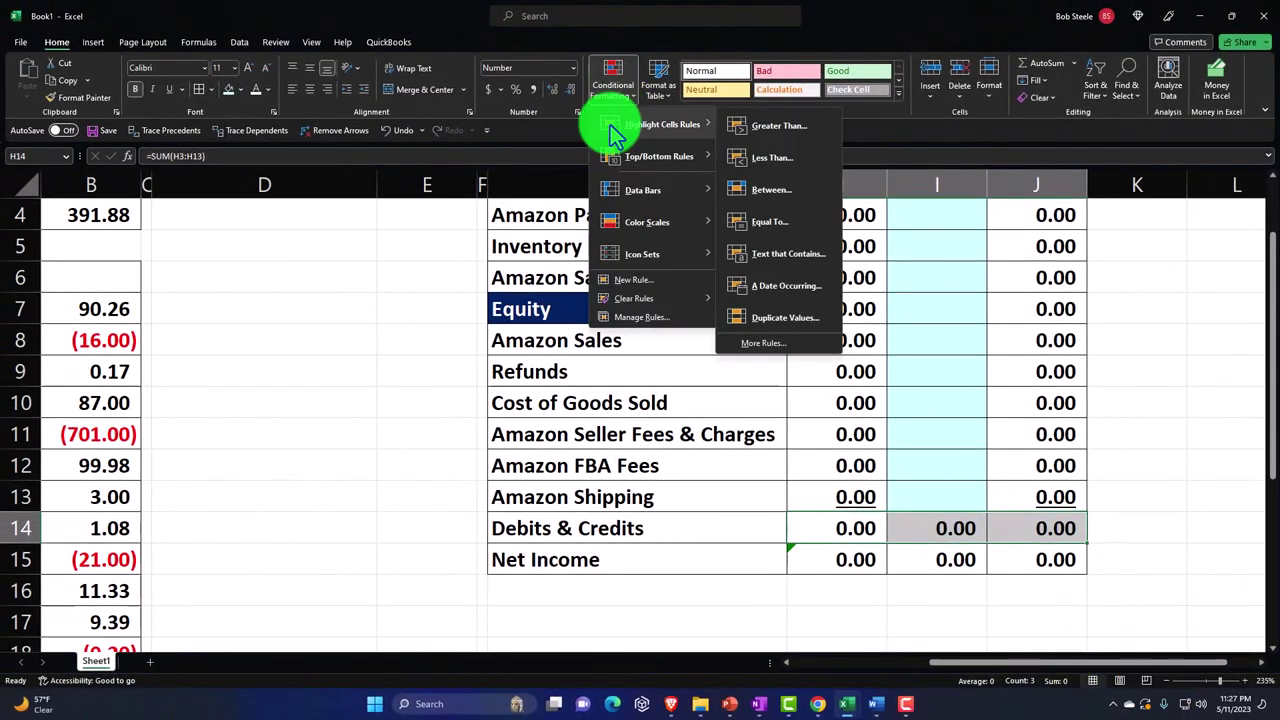
click(734, 129)
click(852, 395)
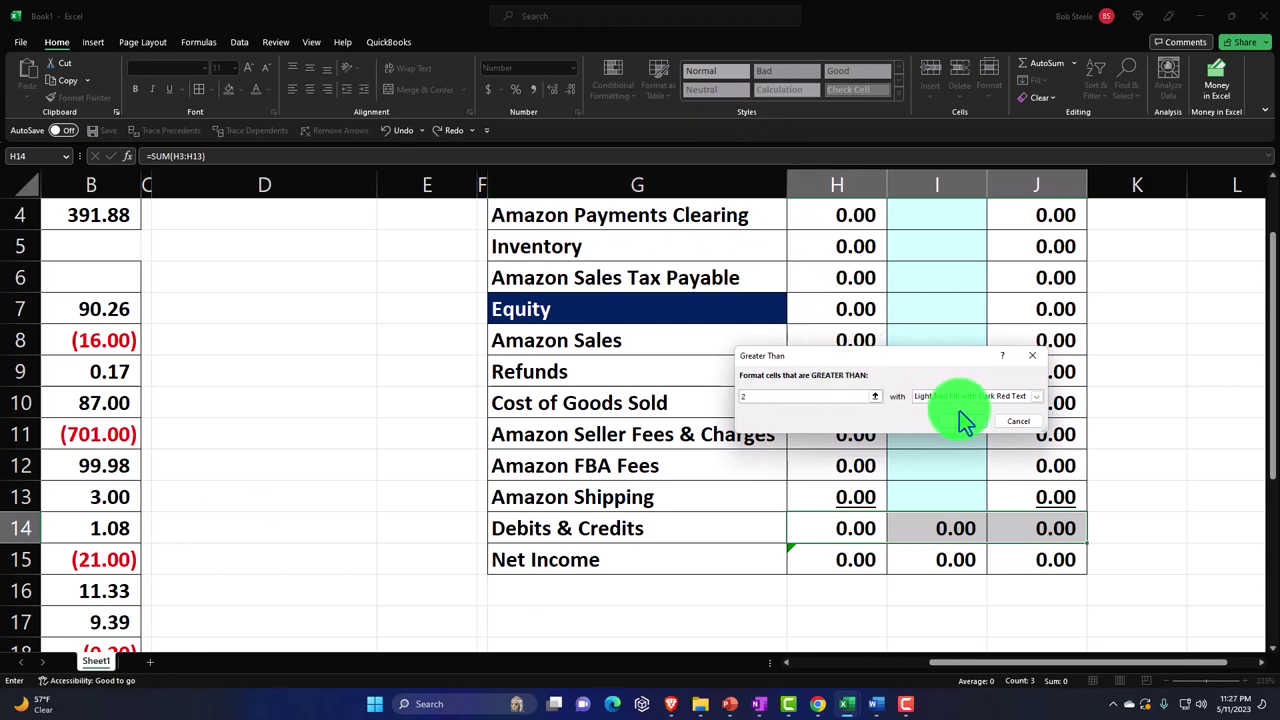
click(965, 425)
click(610, 82)
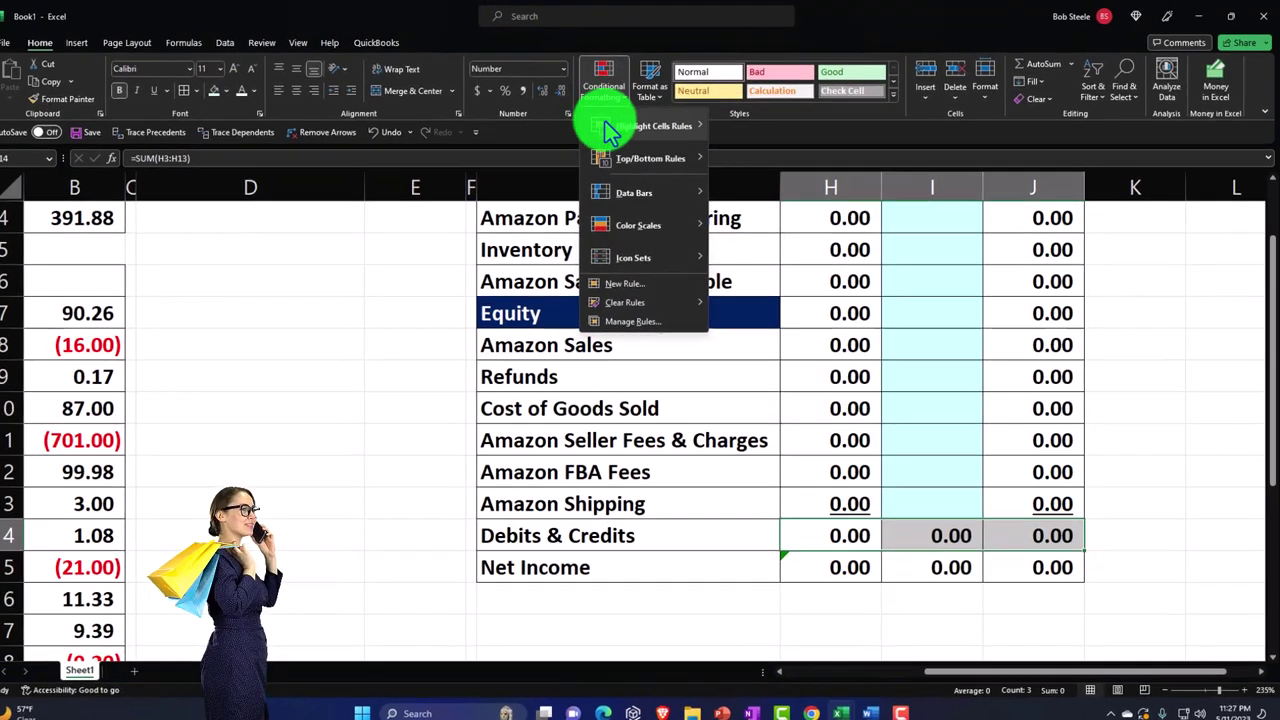
click(636, 135)
click(700, 135)
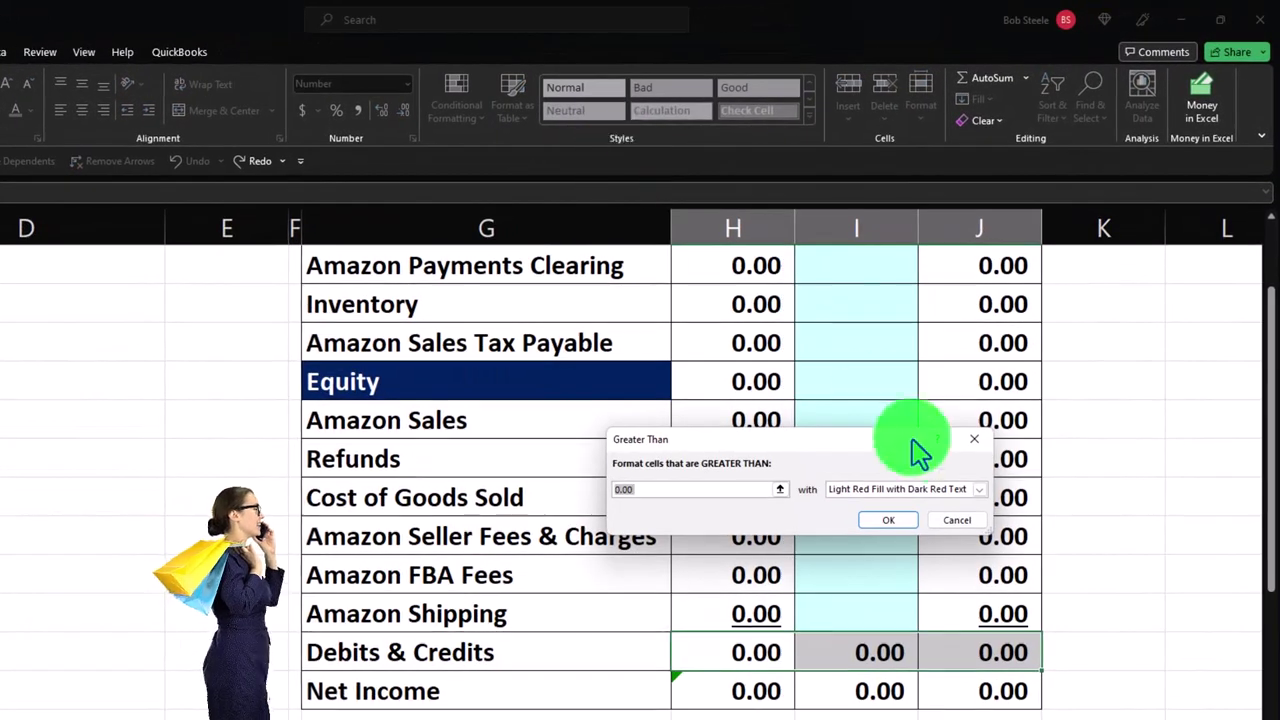
click(965, 442)
Step: Add a conditional formatting rule to H14:J14 giving values less than -2 Light Red Fill with Dark Red Text
click(458, 105)
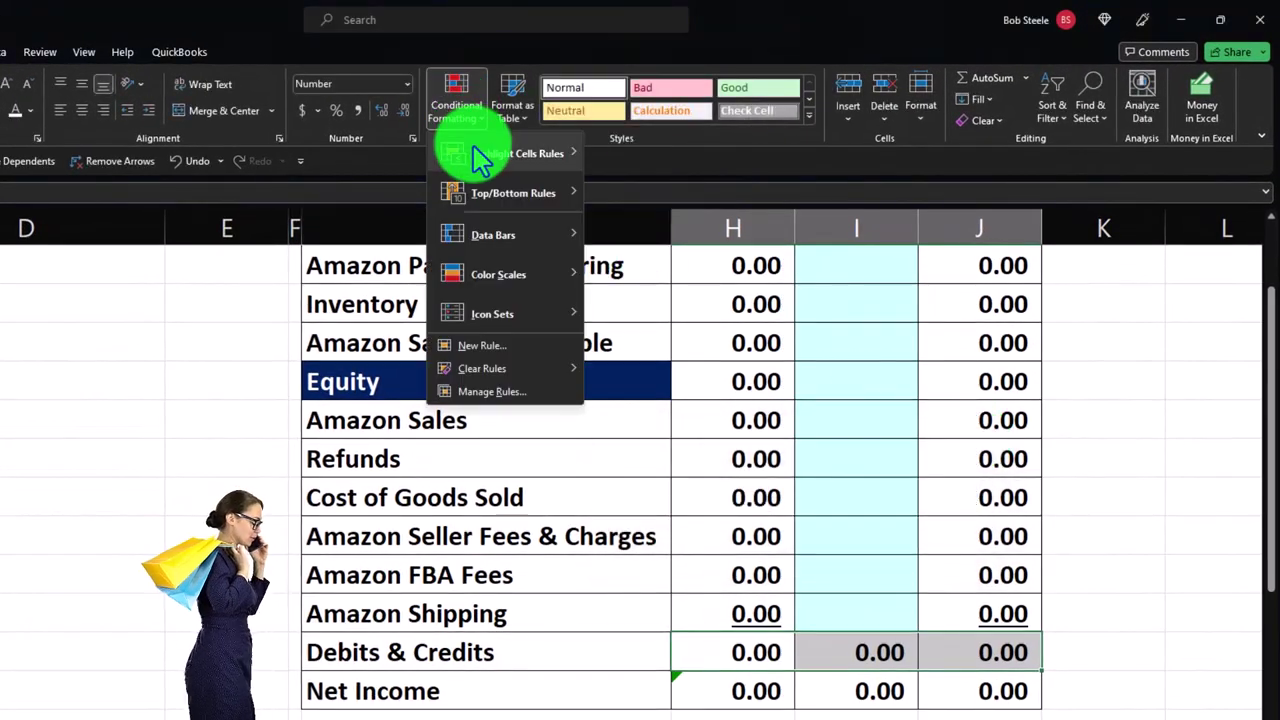
click(505, 153)
click(634, 194)
text(-2)
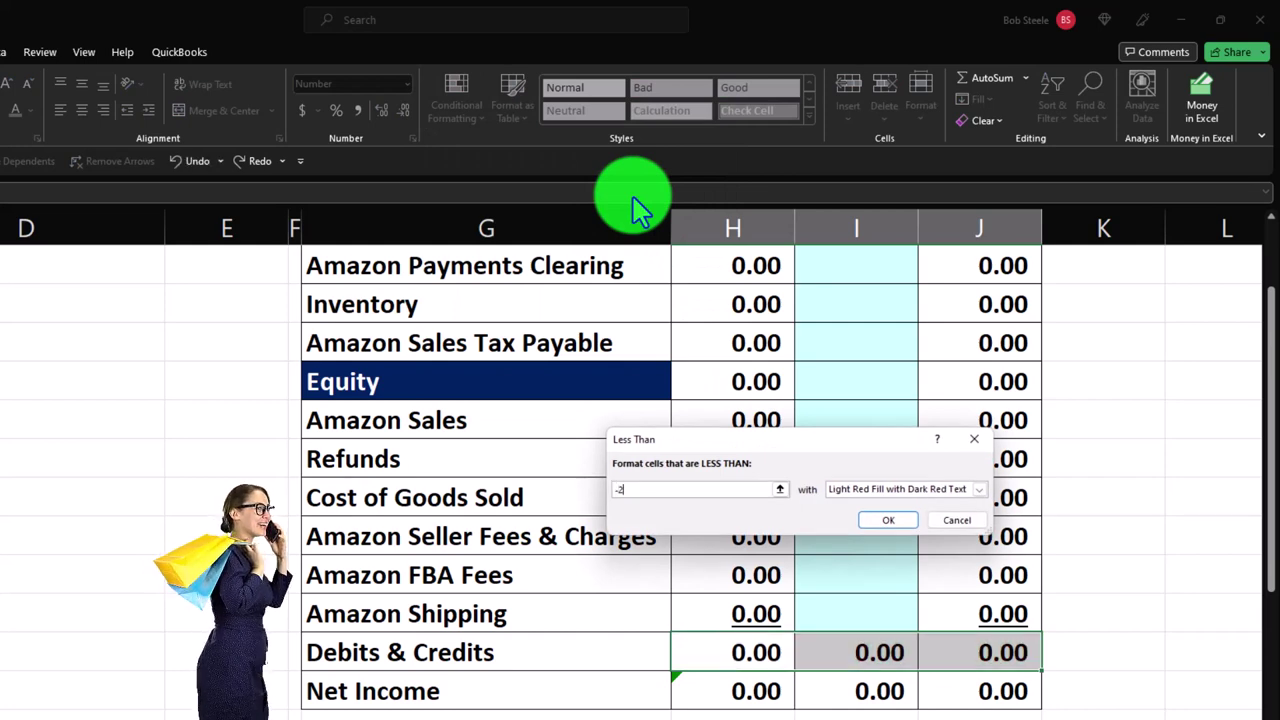
click(905, 522)
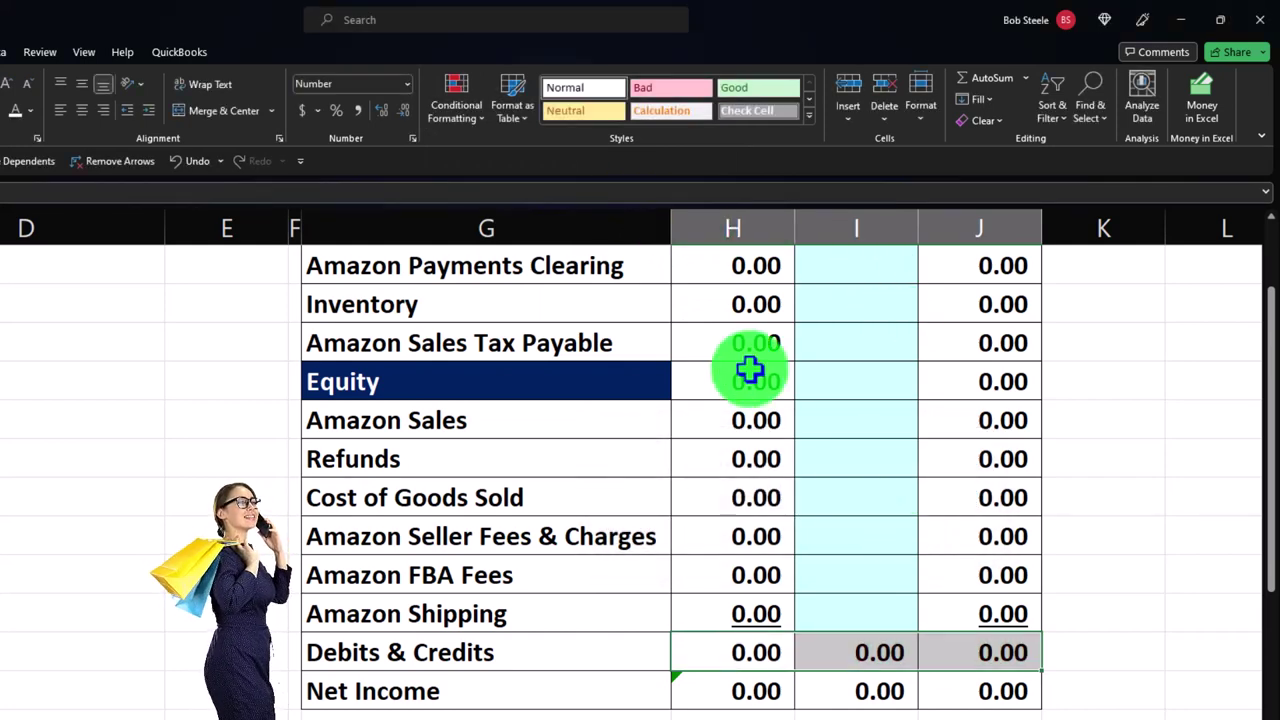
click(460, 115)
click(478, 155)
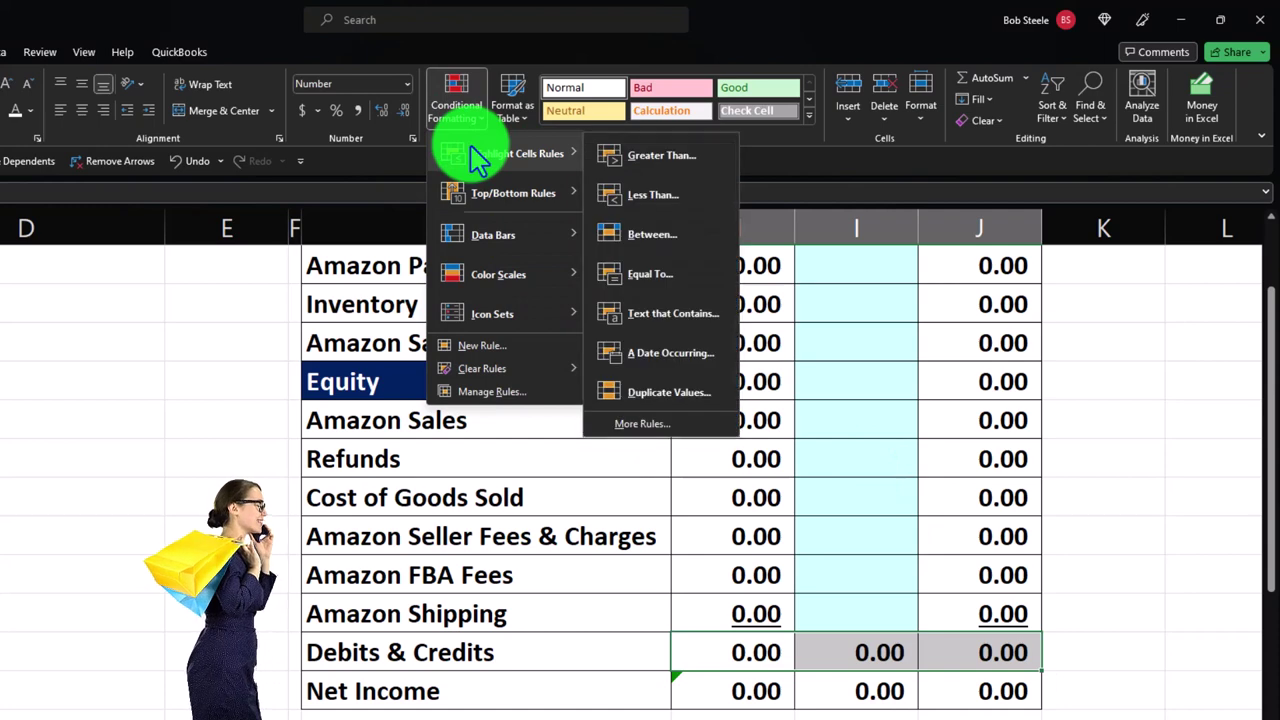
click(652, 273)
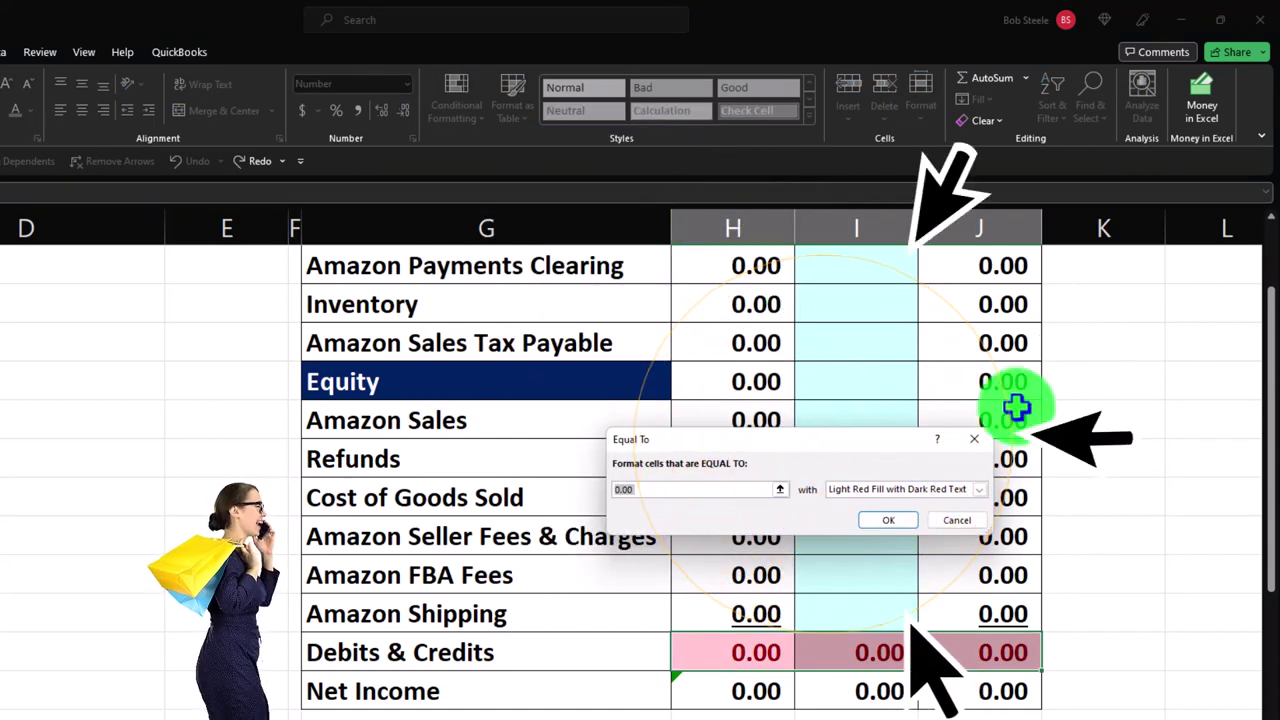
click(975, 439)
Step: Add a conditional formatting rule to H14:J14 giving values between -2 and 2 Green Fill with Dark Green Text
click(452, 112)
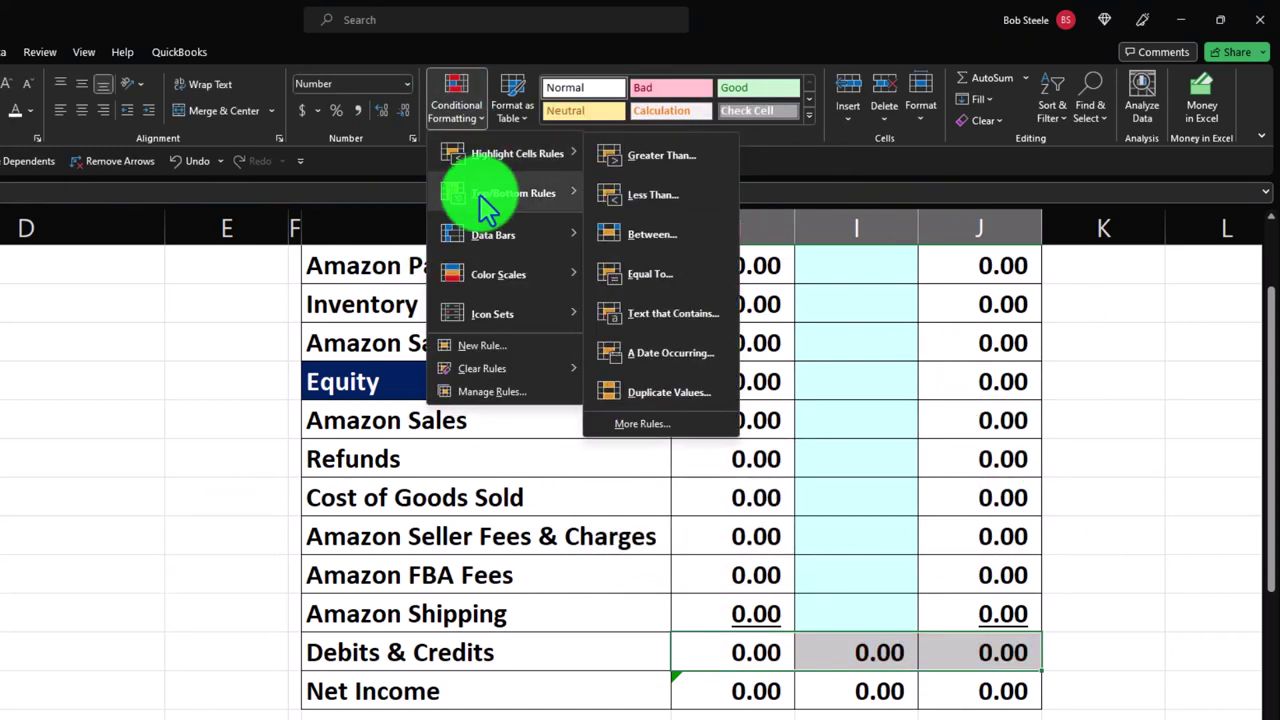
mouse_move(480, 167)
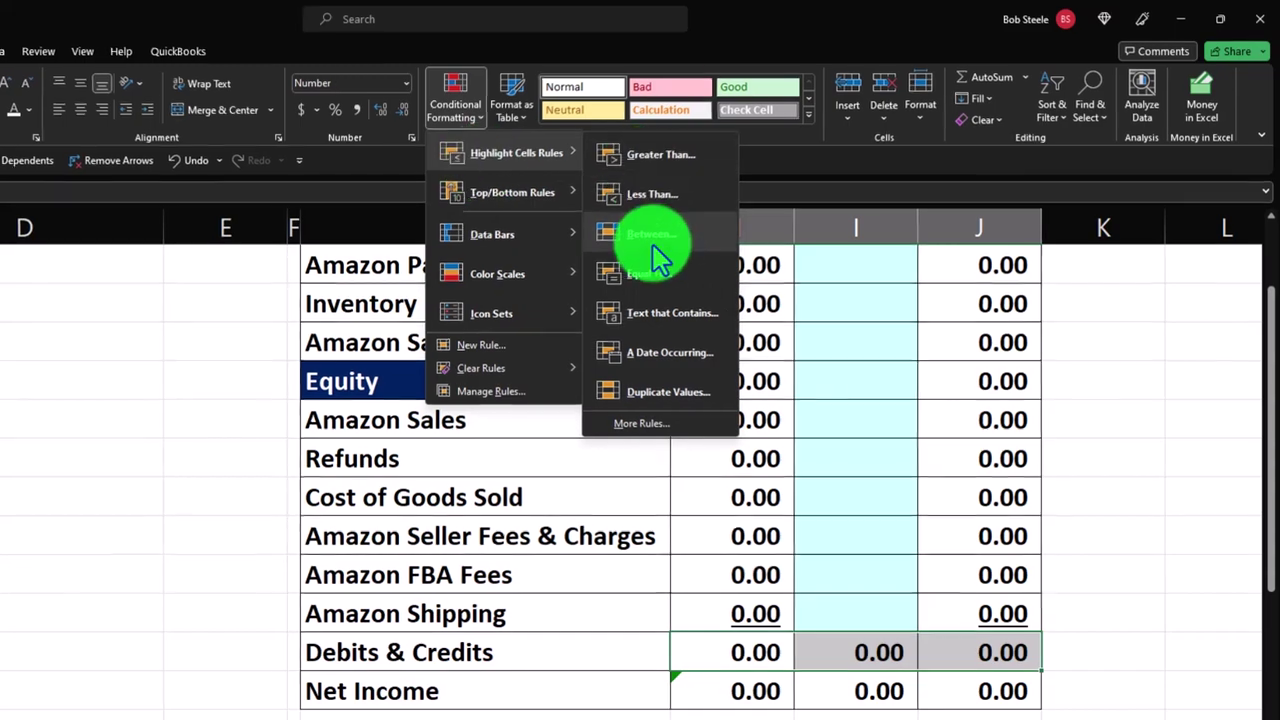
click(652, 234)
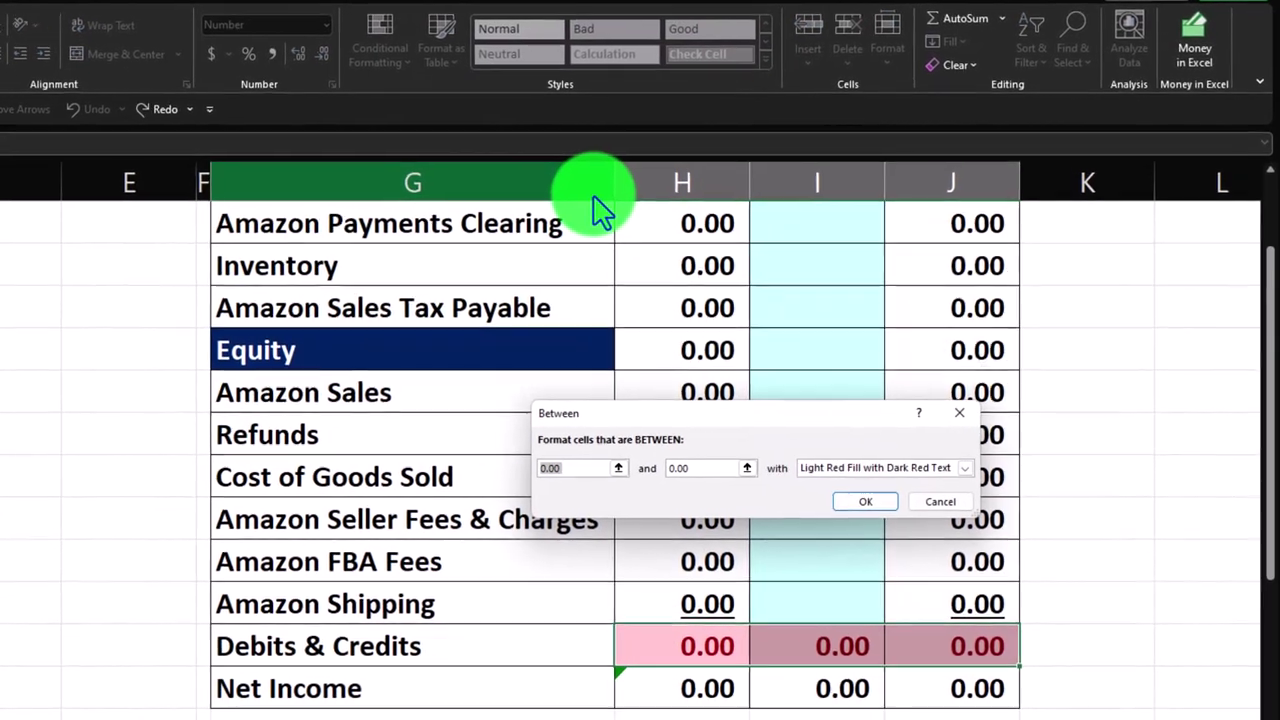
text(-2)
key(Tab)
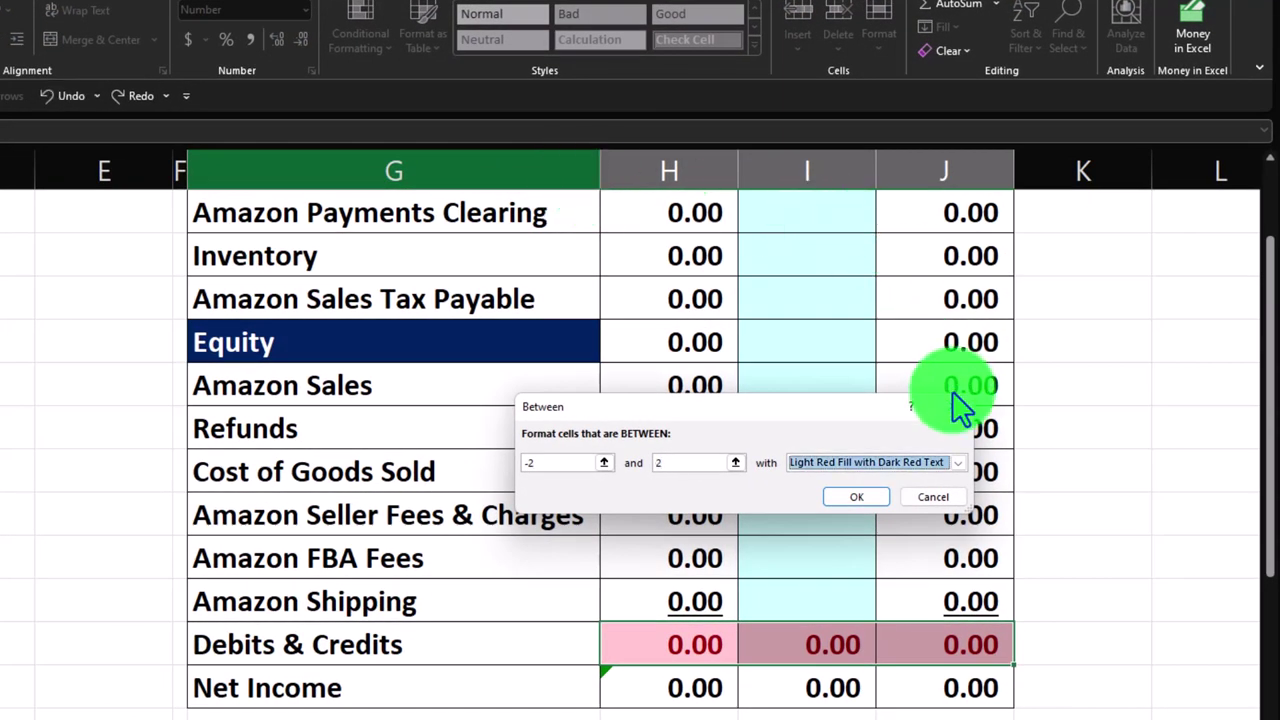
click(960, 464)
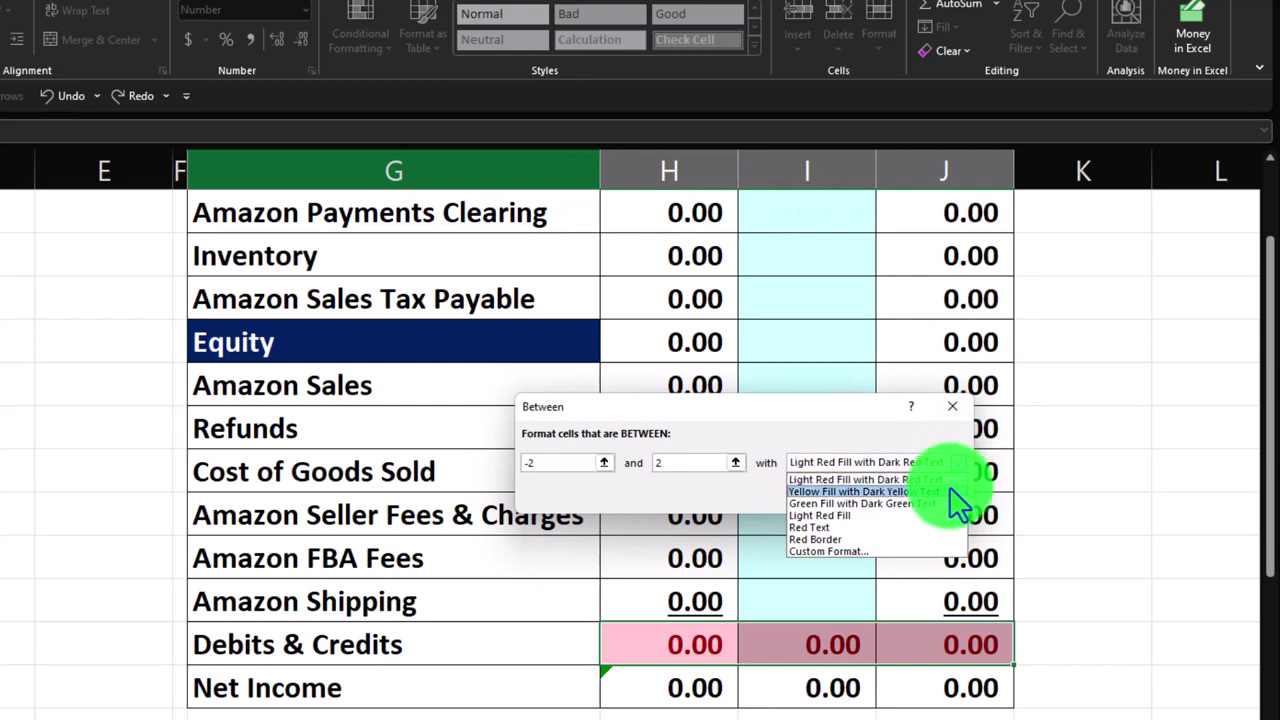
click(947, 503)
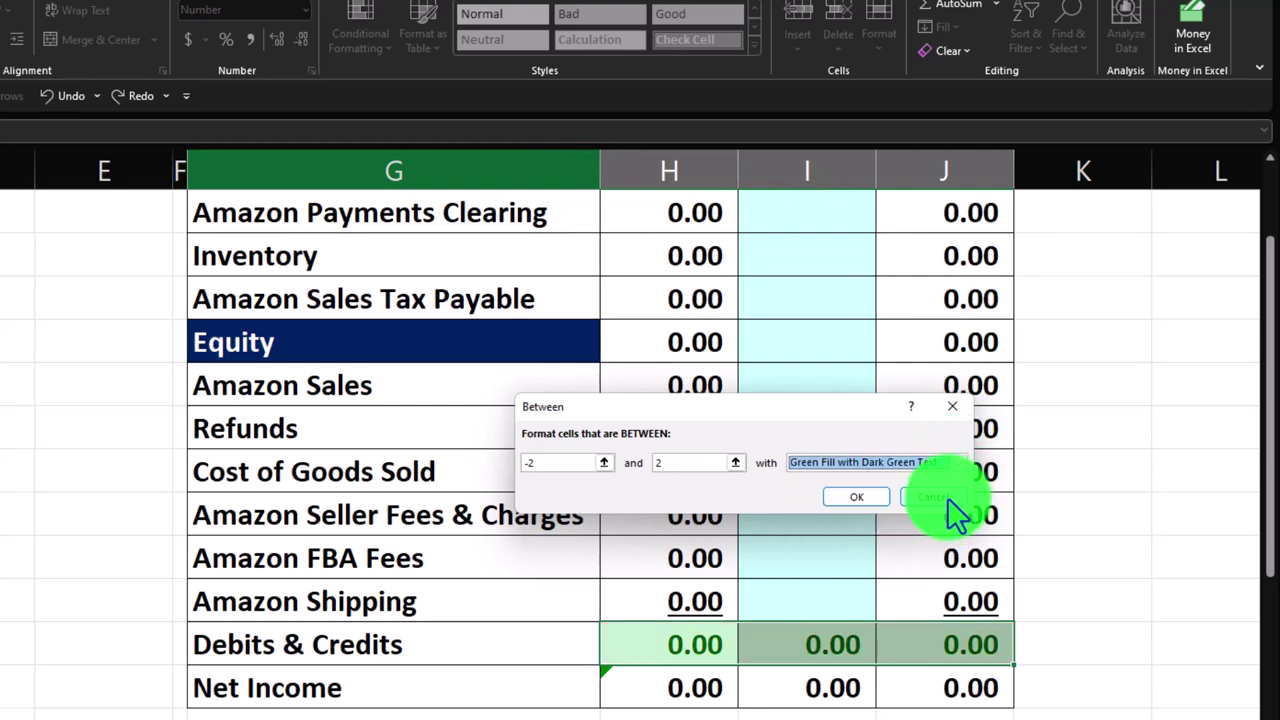
click(857, 497)
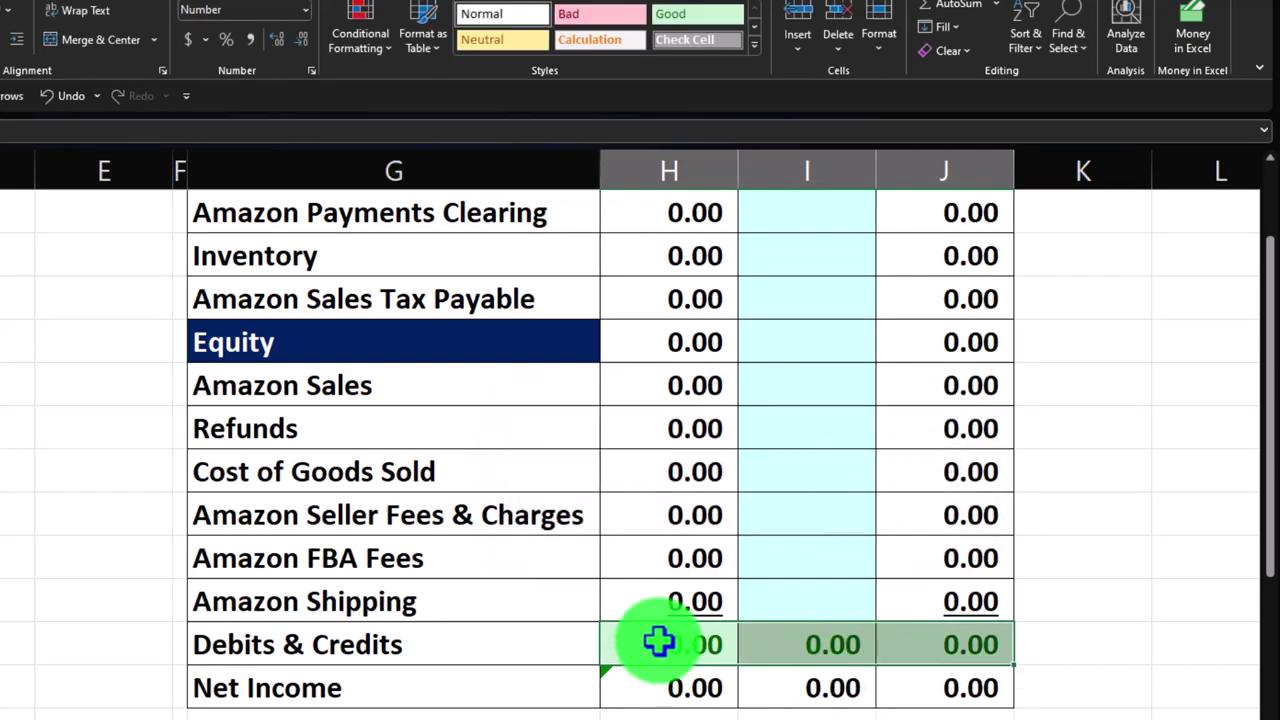
Step: Test the Debits & Credits conditional formatting by entering 3, -3 and 1 in Amazon Shipping cell H13, and reset the cell to 0
click(667, 601)
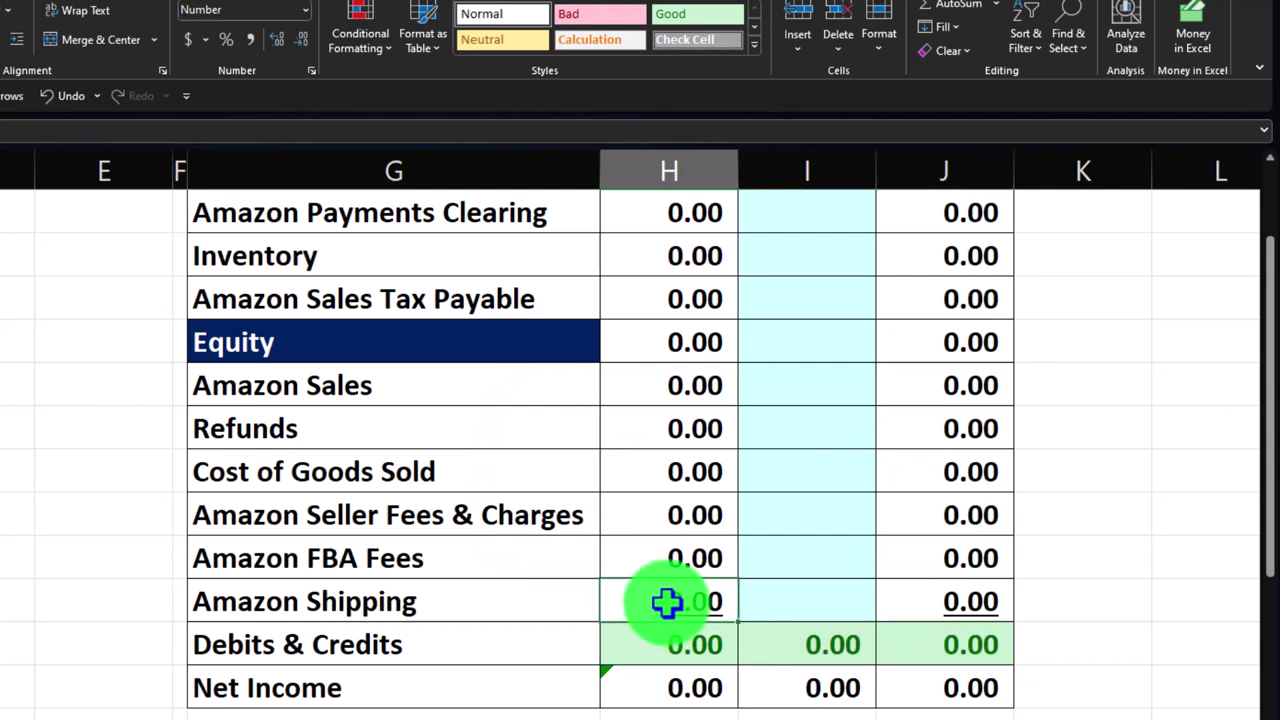
text(3)
key(Return)
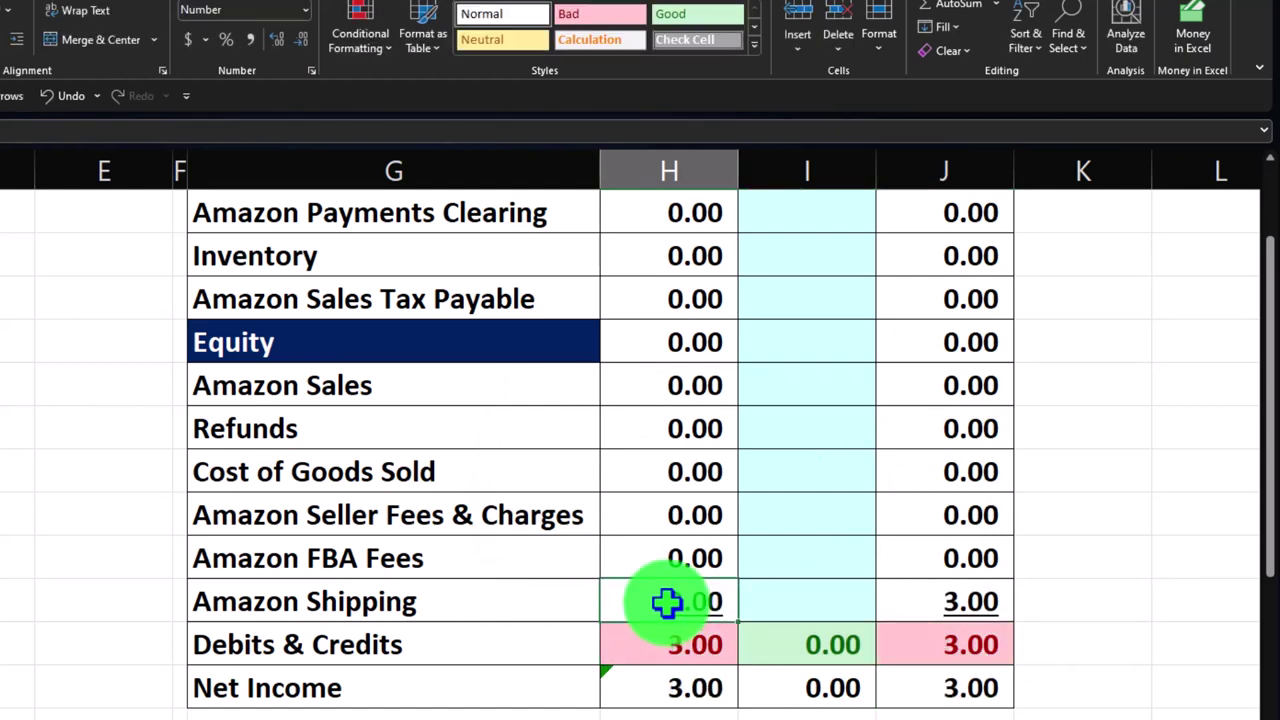
text(-3)
key(Return)
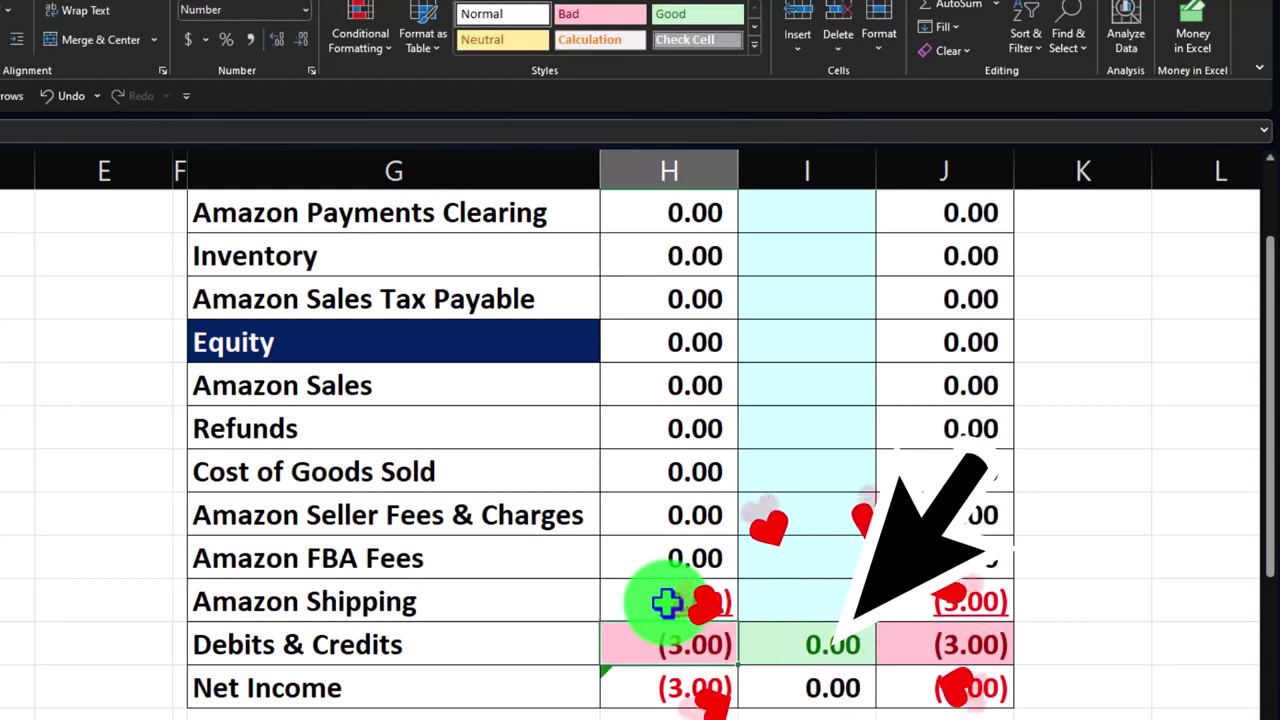
text(1)
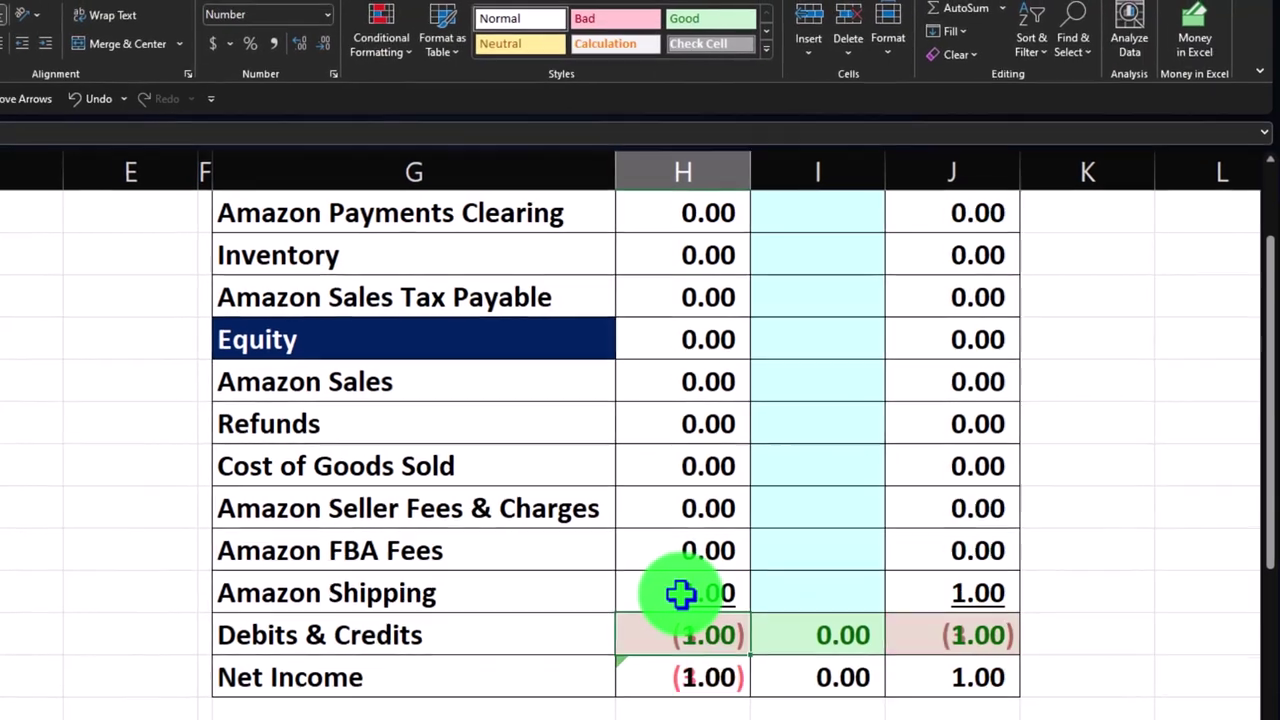
key(Return)
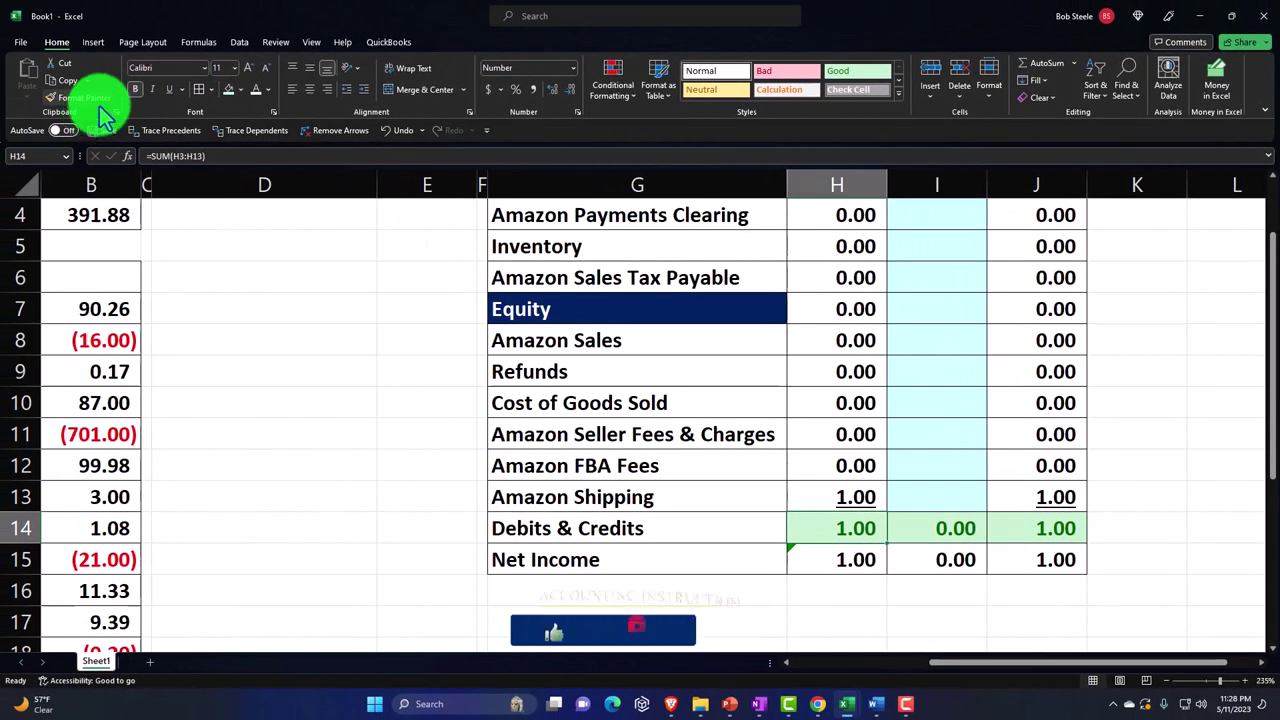
key(Up)
text(0)
key(Return)
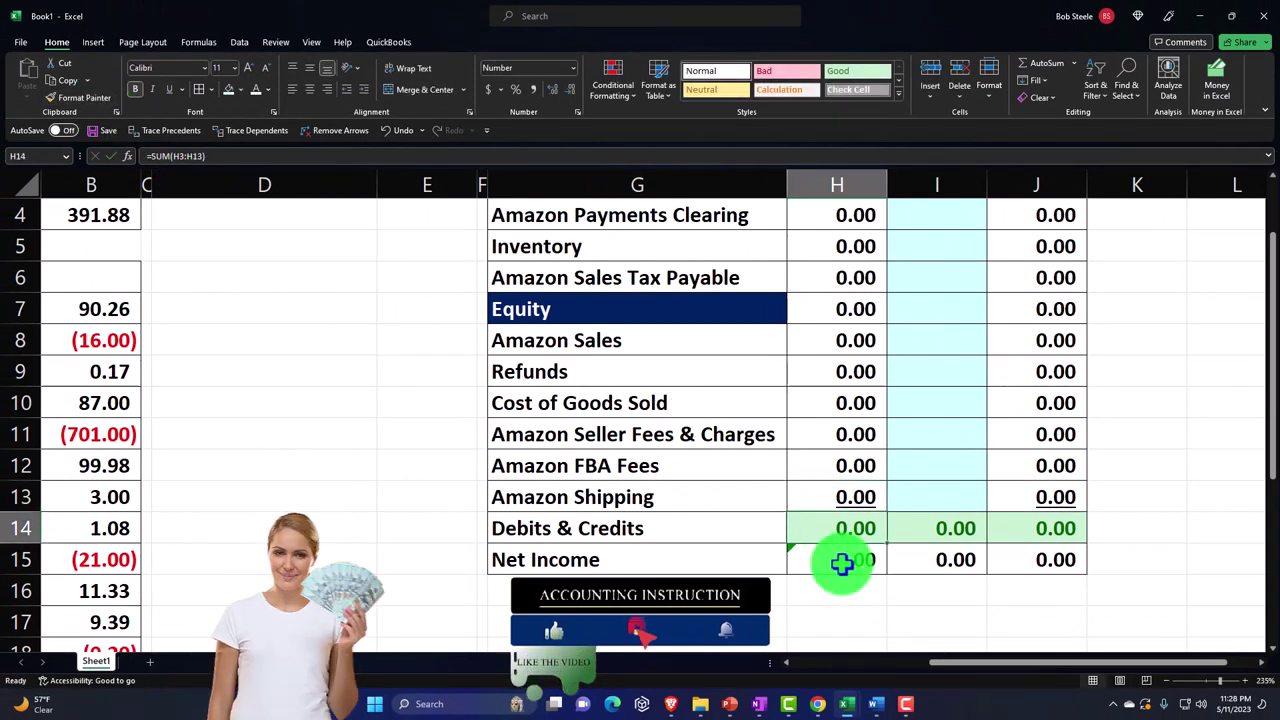
Step: Enter a test amount of -3 in the Journal Entries cell I12 for Amazon FBA Fees
click(848, 470)
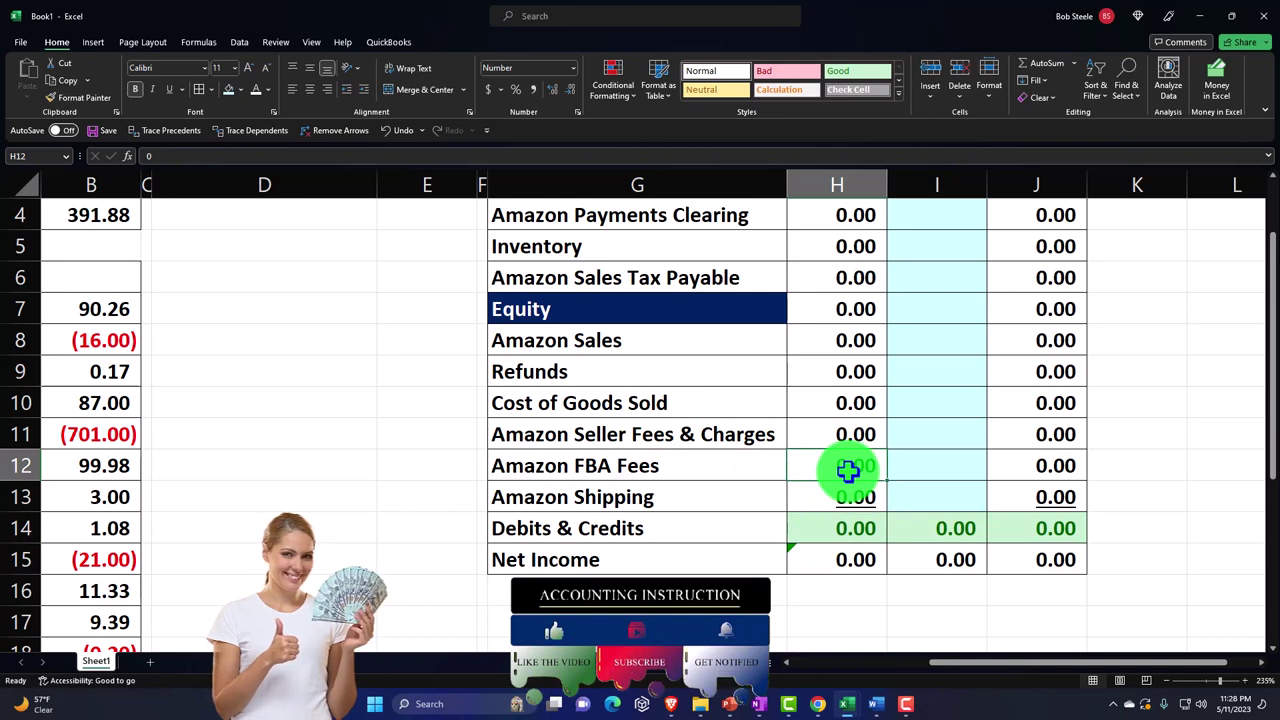
text(-)
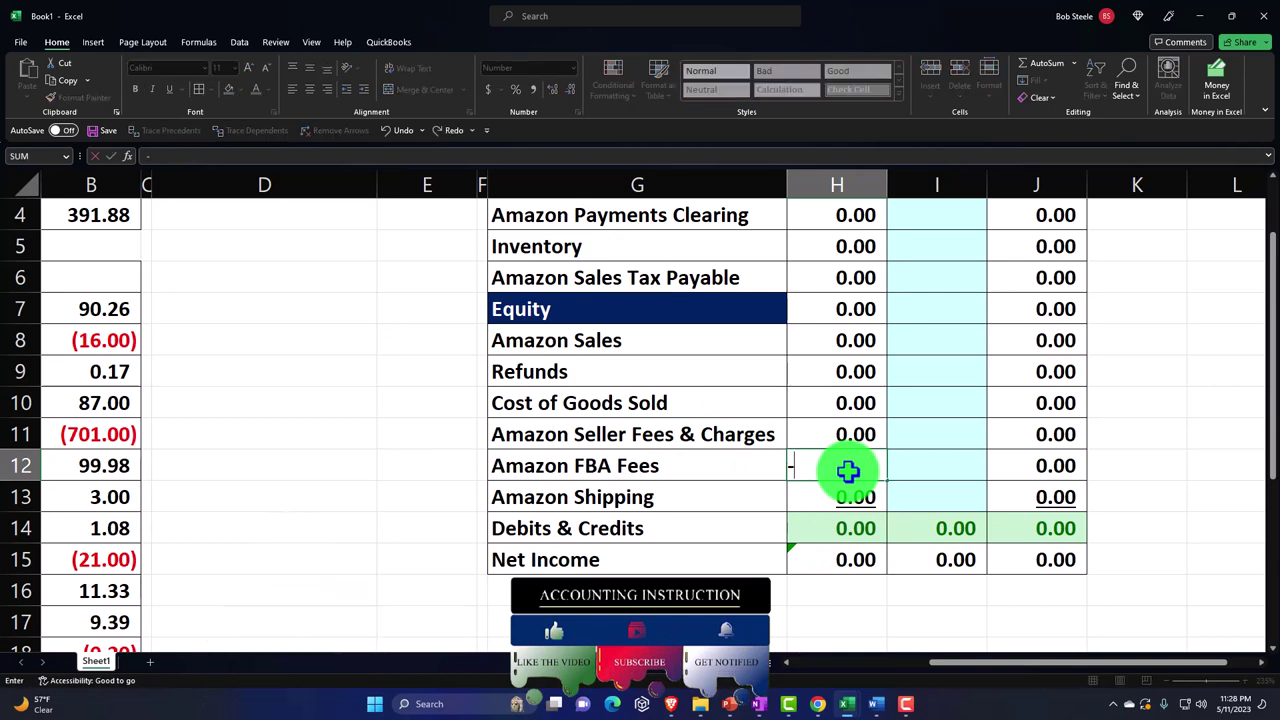
key(Tab)
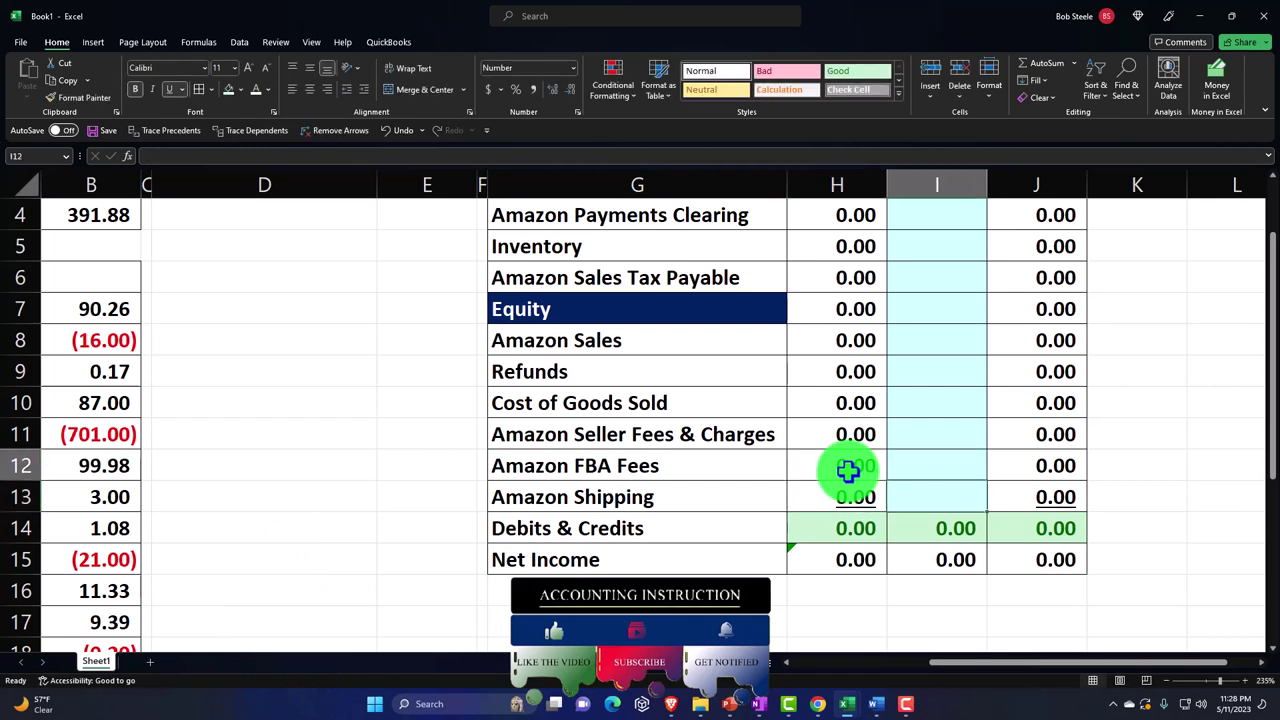
text(-3)
key(Return)
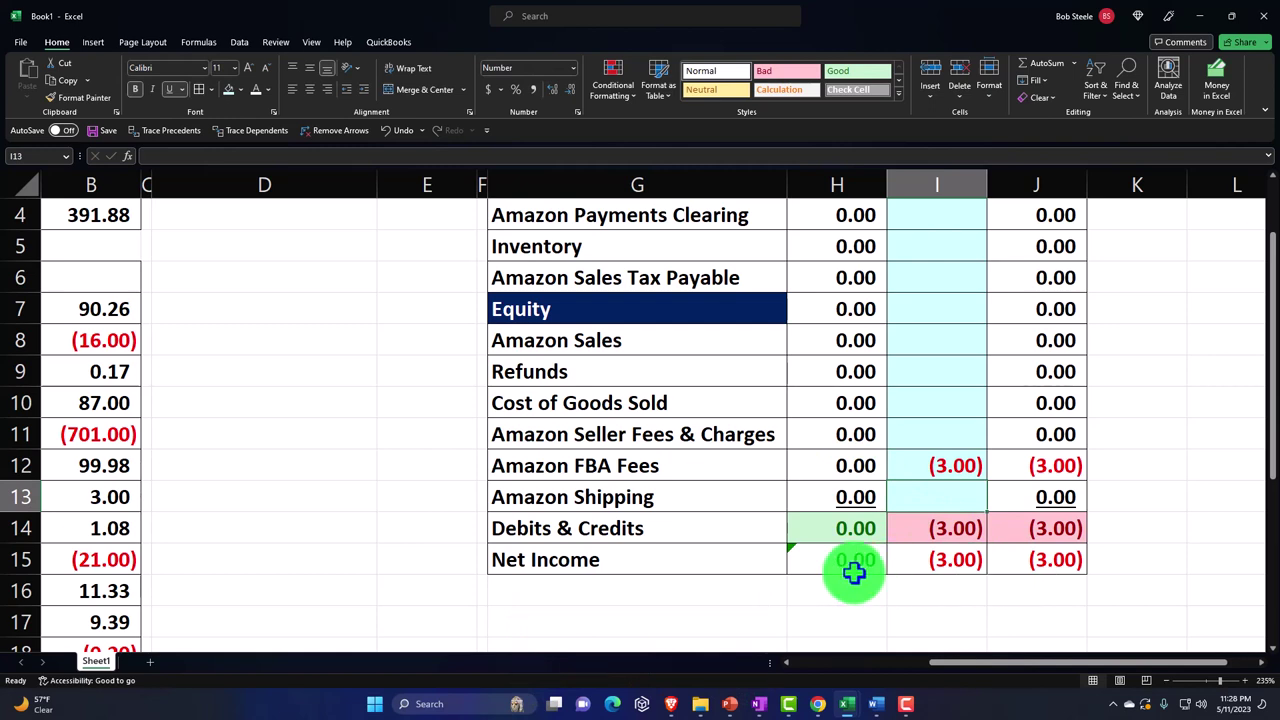
Step: Give the Debits & Credits and Net Income labels in G14:G15 a black fill with white text
drag(680, 528, 672, 556)
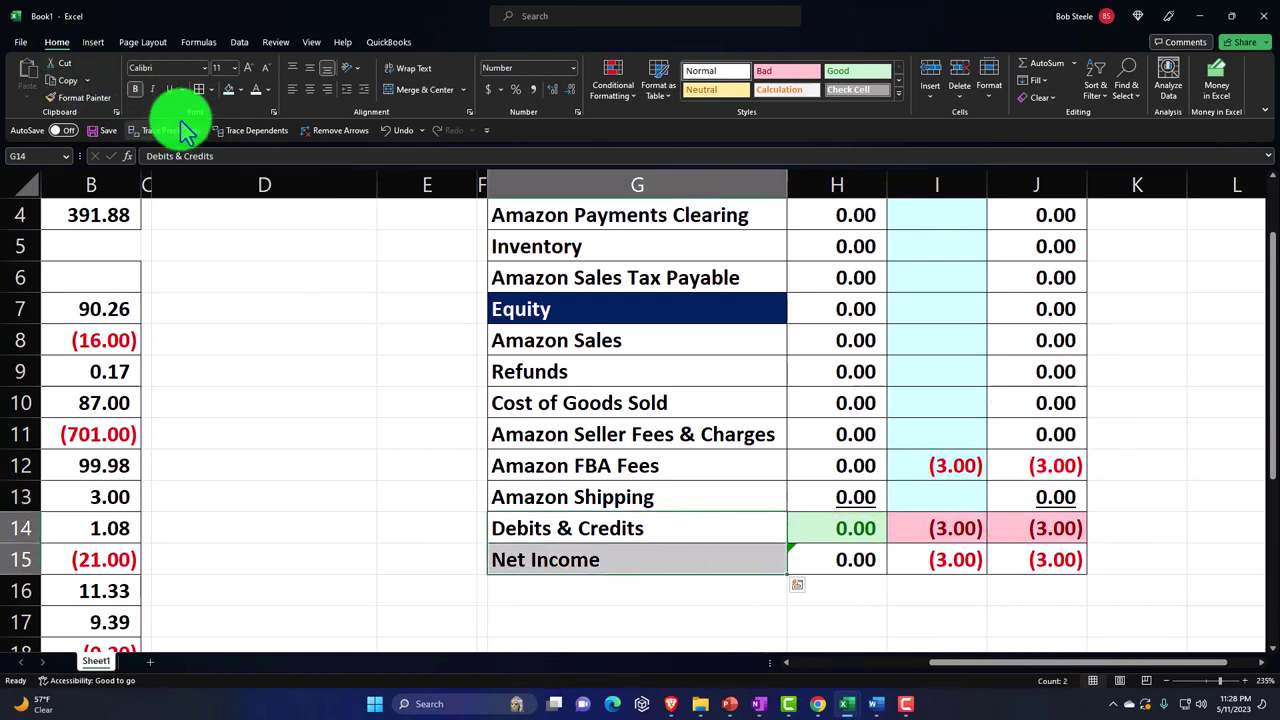
click(245, 89)
click(241, 146)
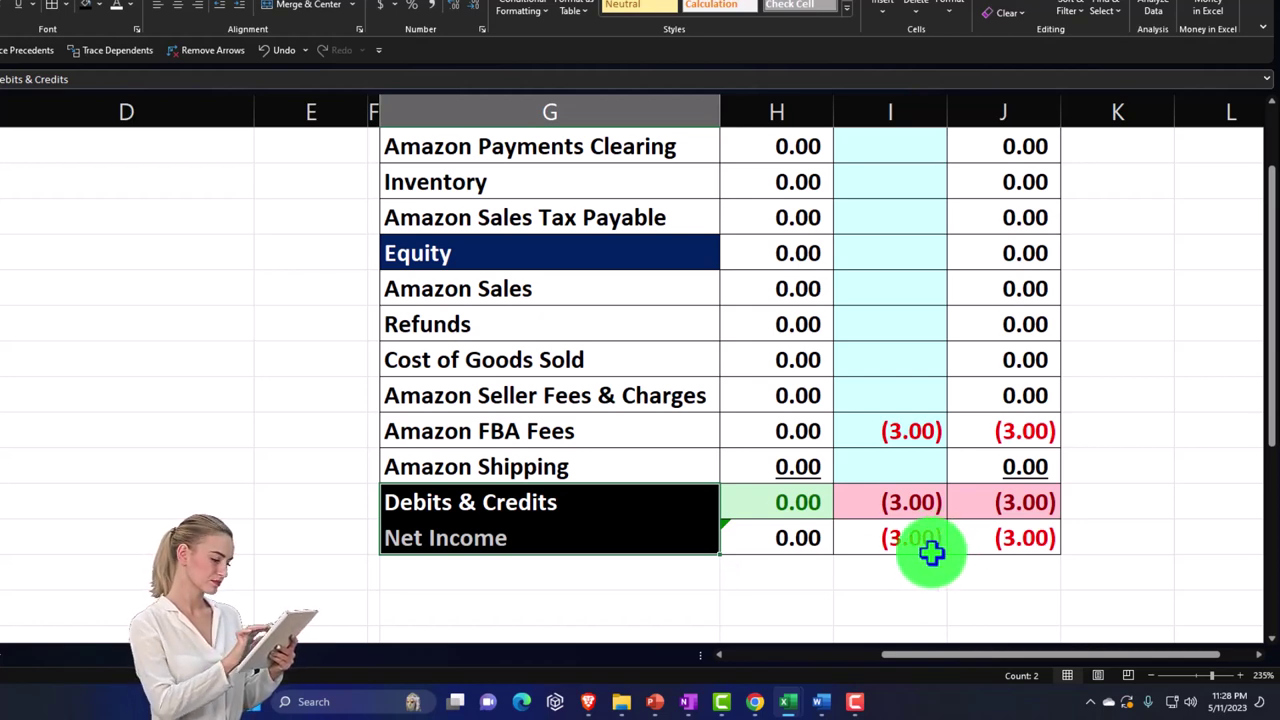
Step: Format the net income cells H15:J15 to show negatives in non-red parentheses, with a black fill and white text
drag(805, 538, 1008, 535)
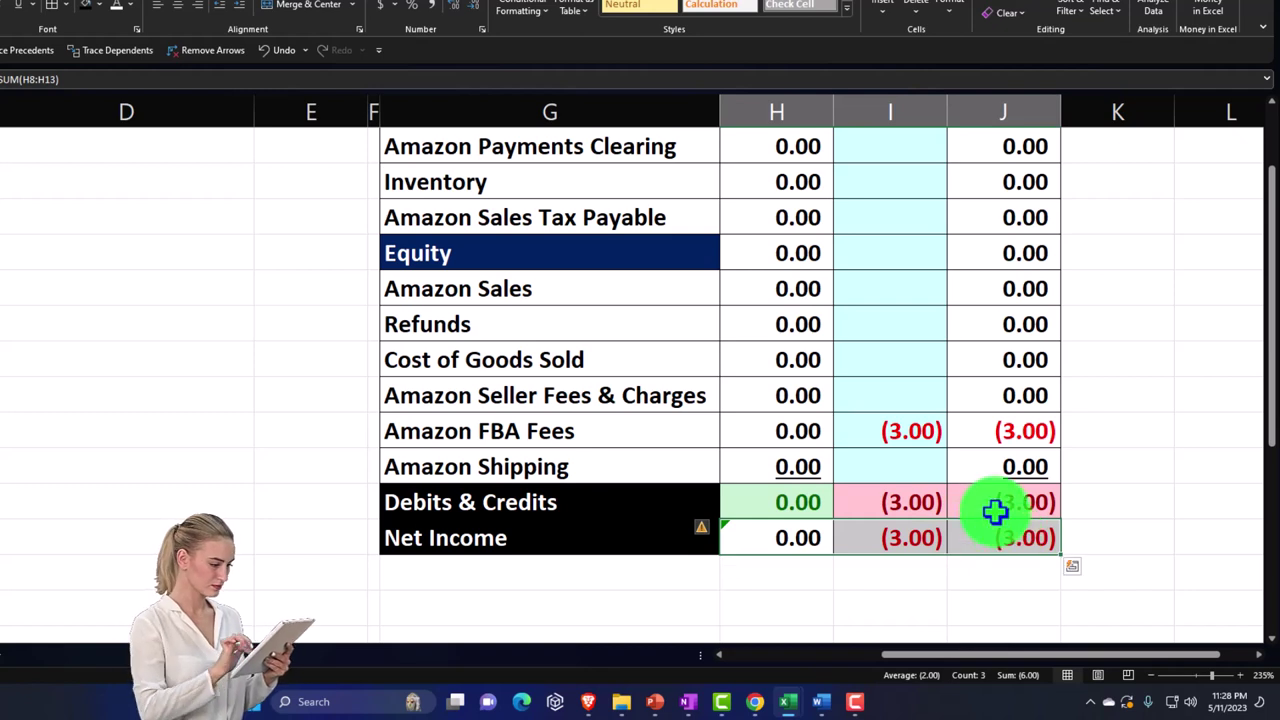
right_click(932, 548)
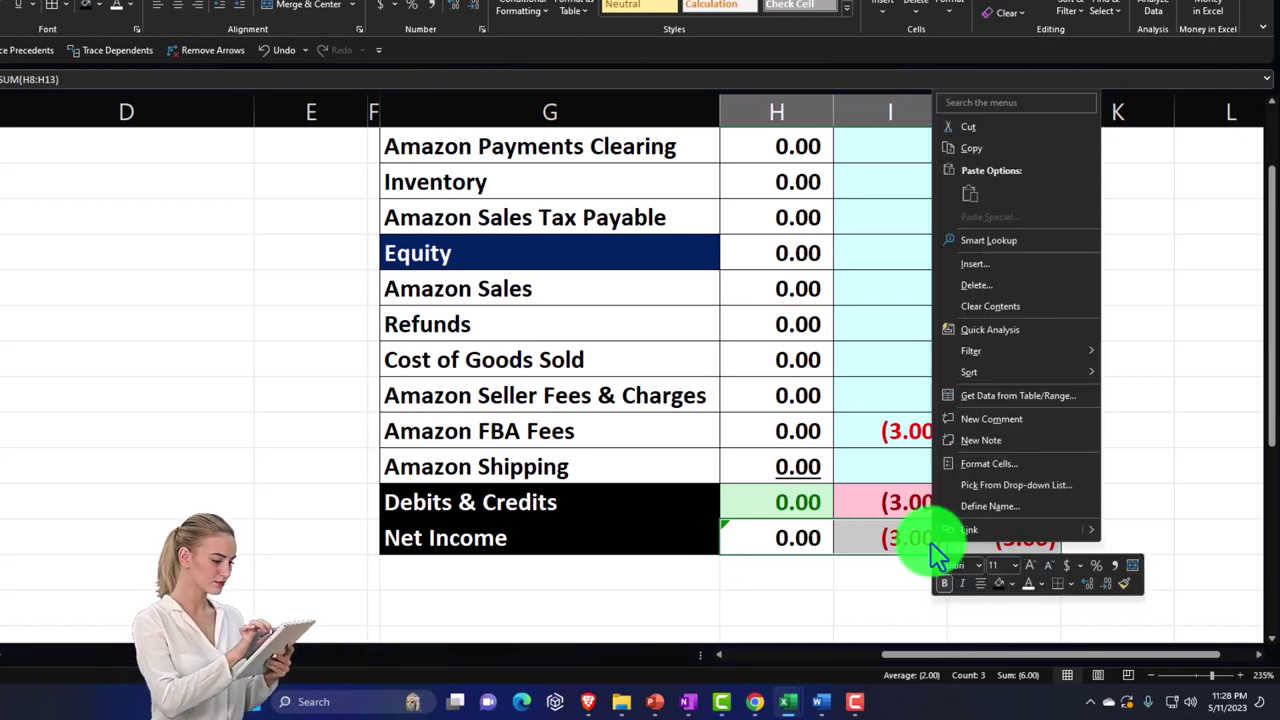
click(974, 466)
drag(899, 293, 828, 97)
click(833, 257)
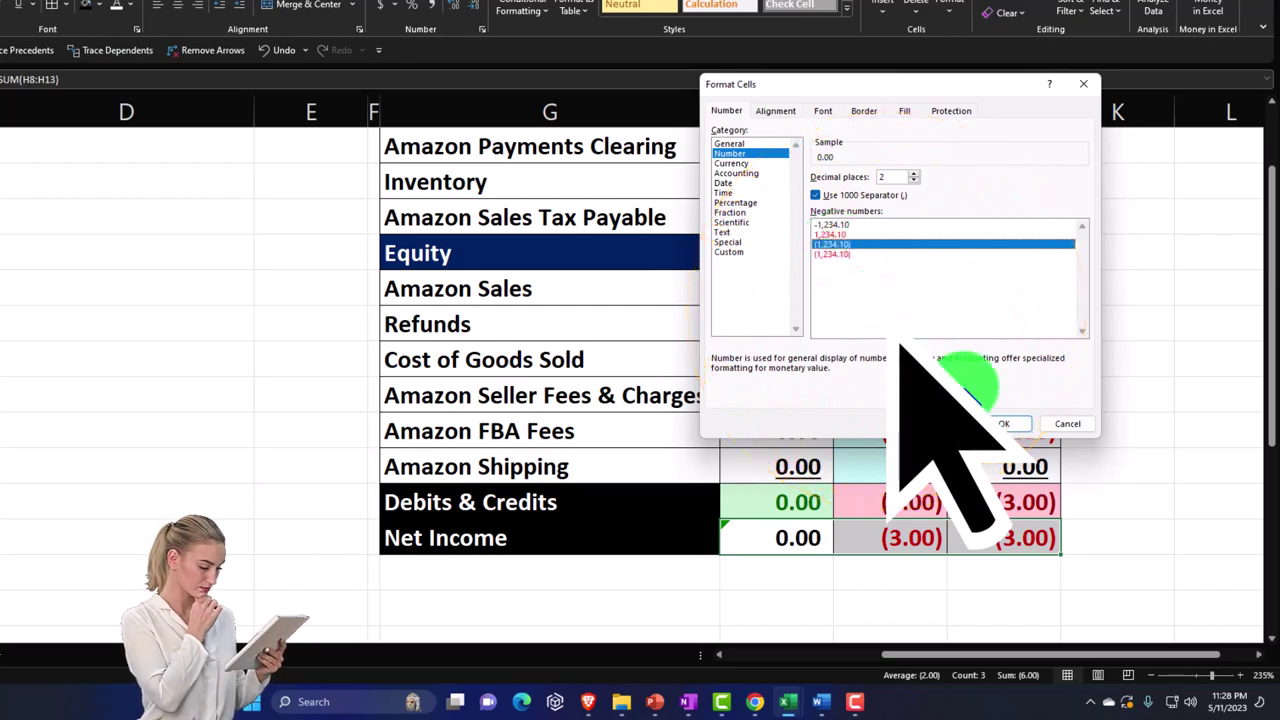
click(995, 423)
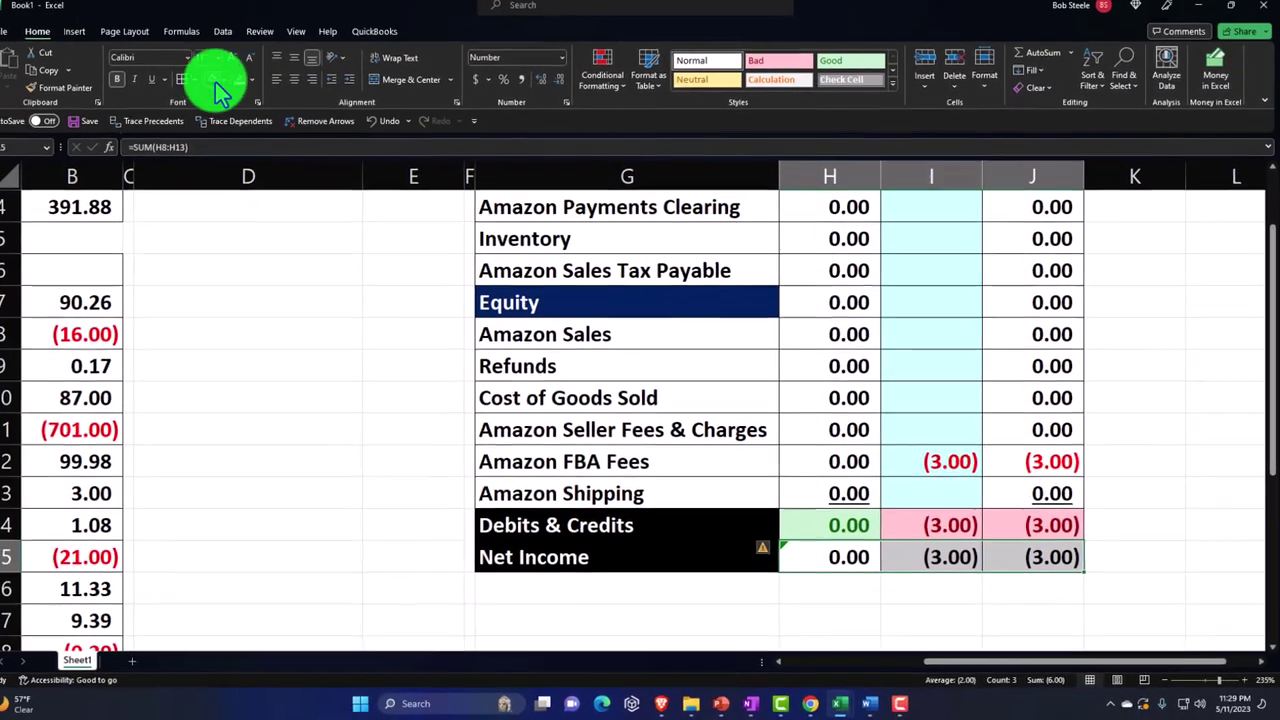
click(110, 18)
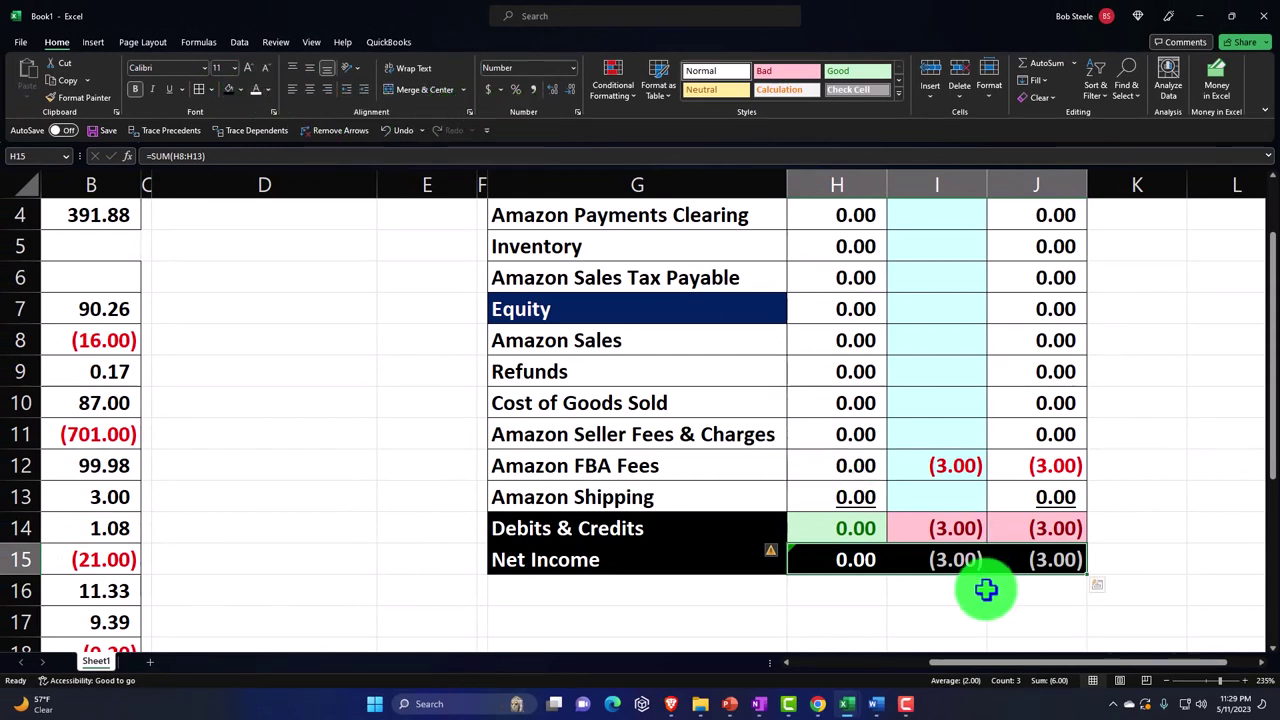
Step: Add a conditional formatting rule to net income cells H15:J15 giving values greater than 0 a custom light green font
click(616, 95)
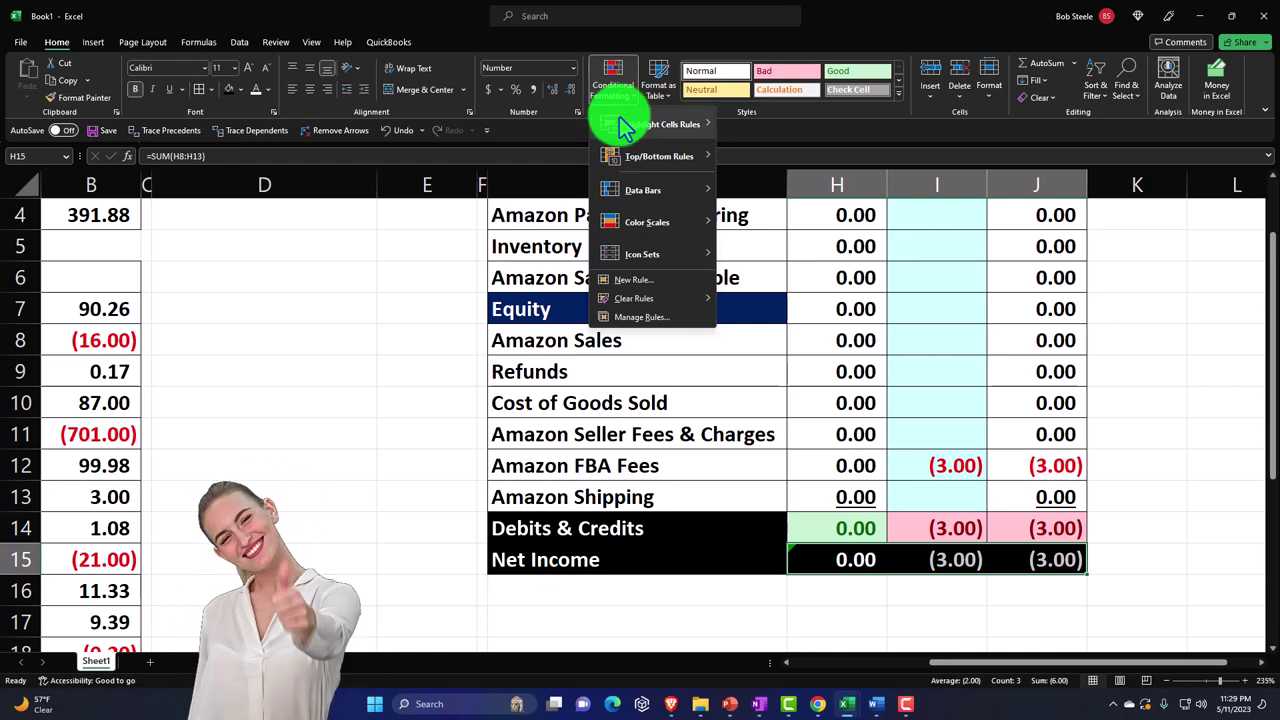
mouse_move(628, 134)
click(752, 127)
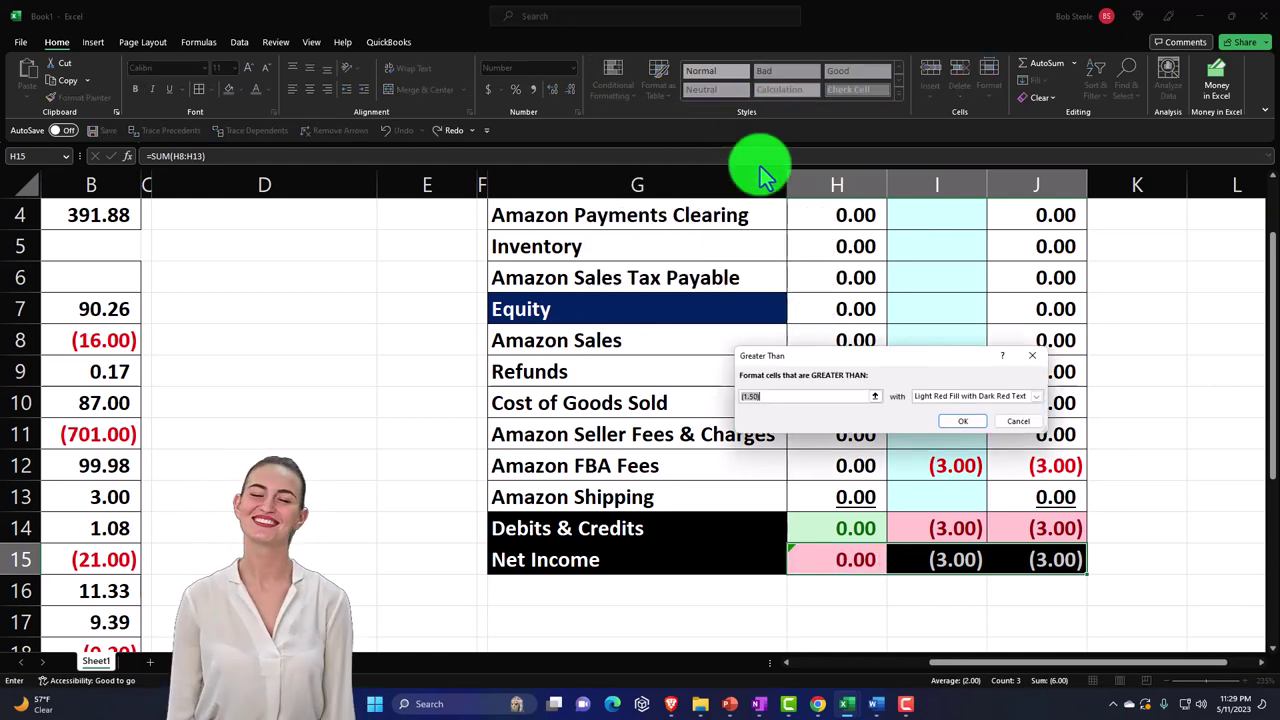
key(Tab)
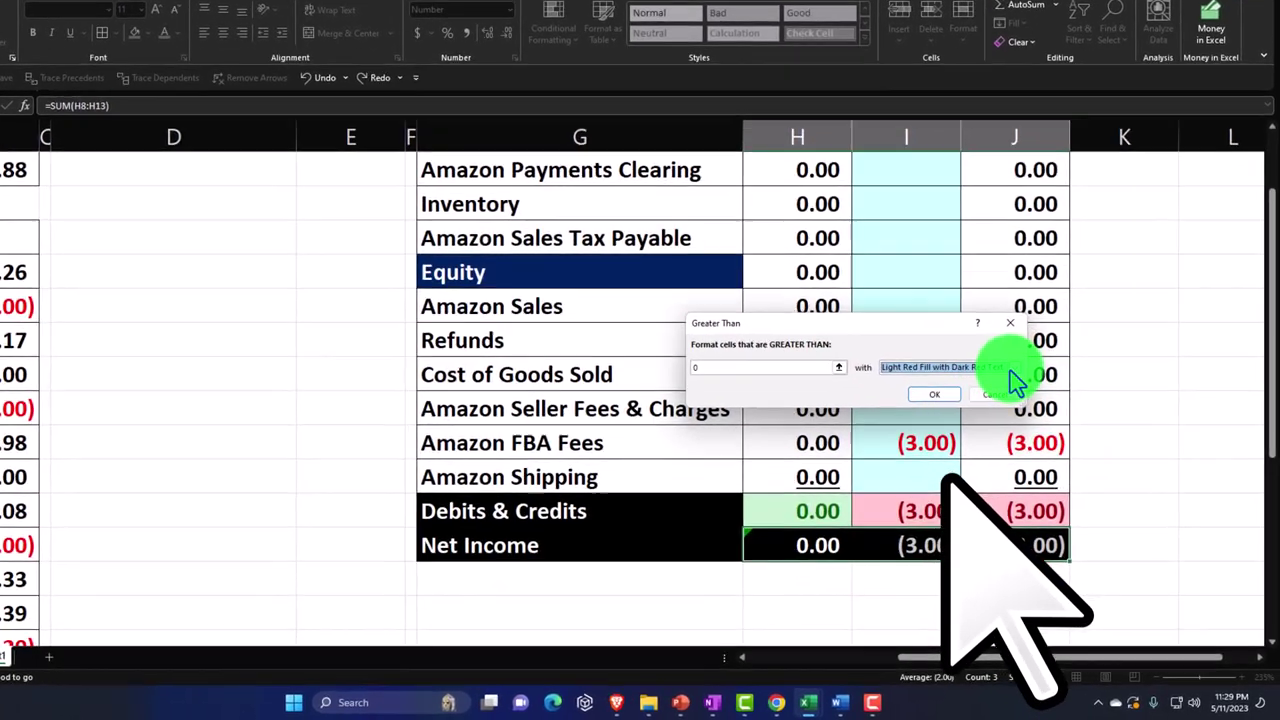
click(1006, 369)
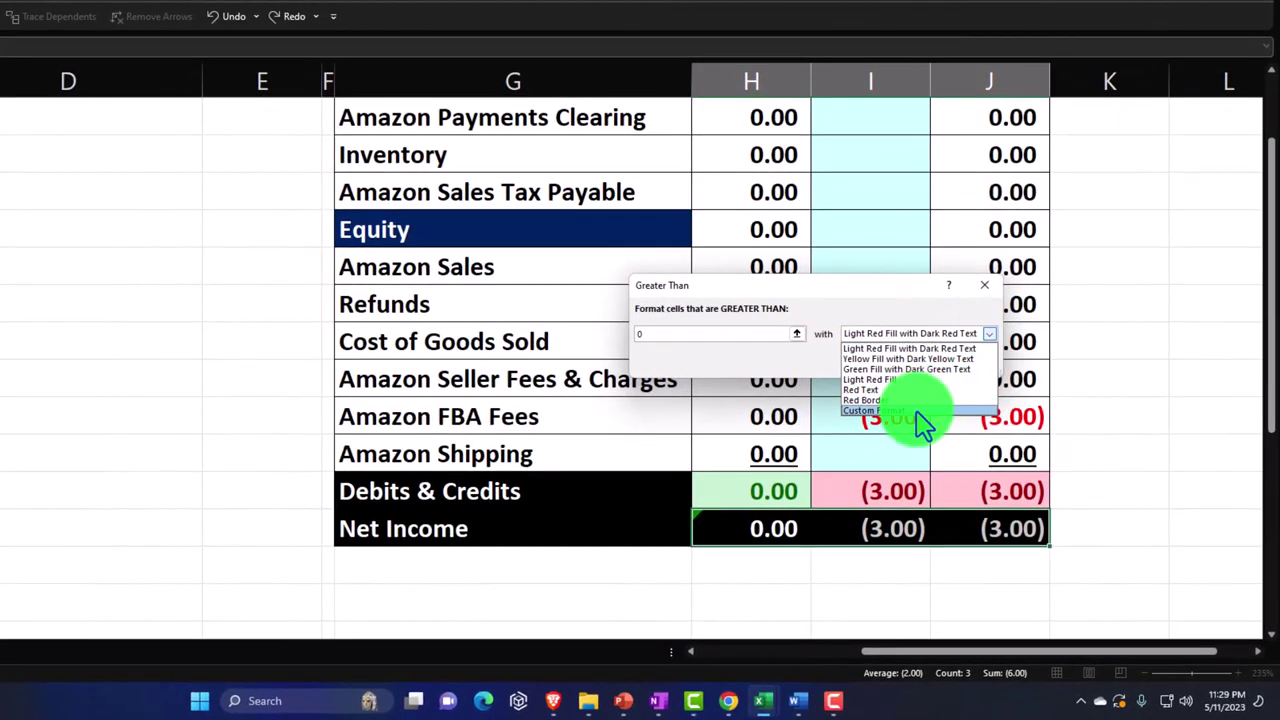
click(915, 411)
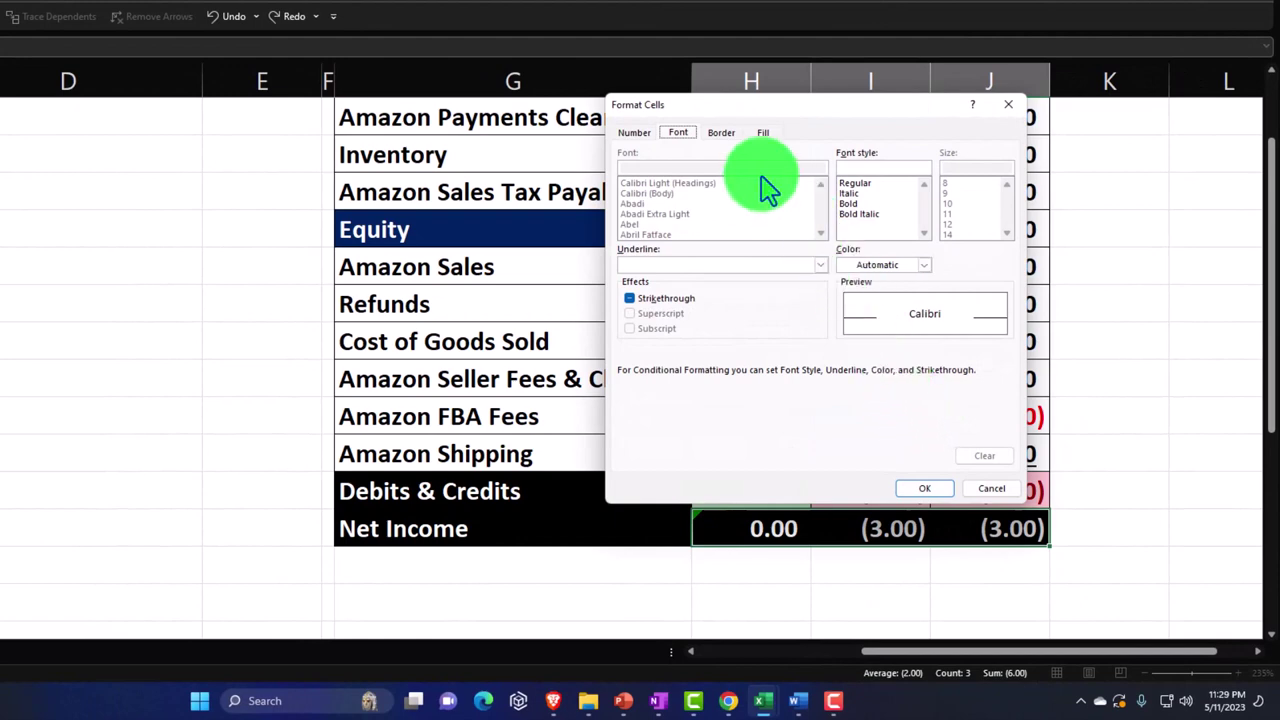
click(924, 266)
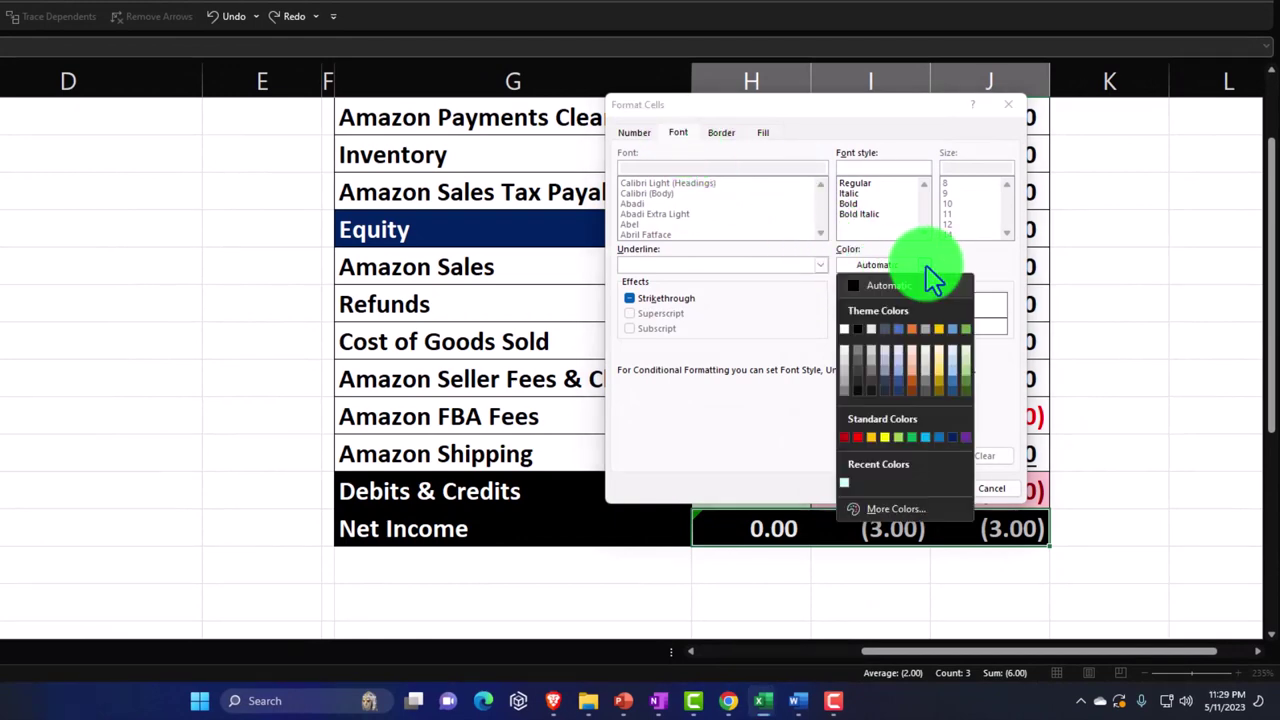
click(899, 438)
click(926, 486)
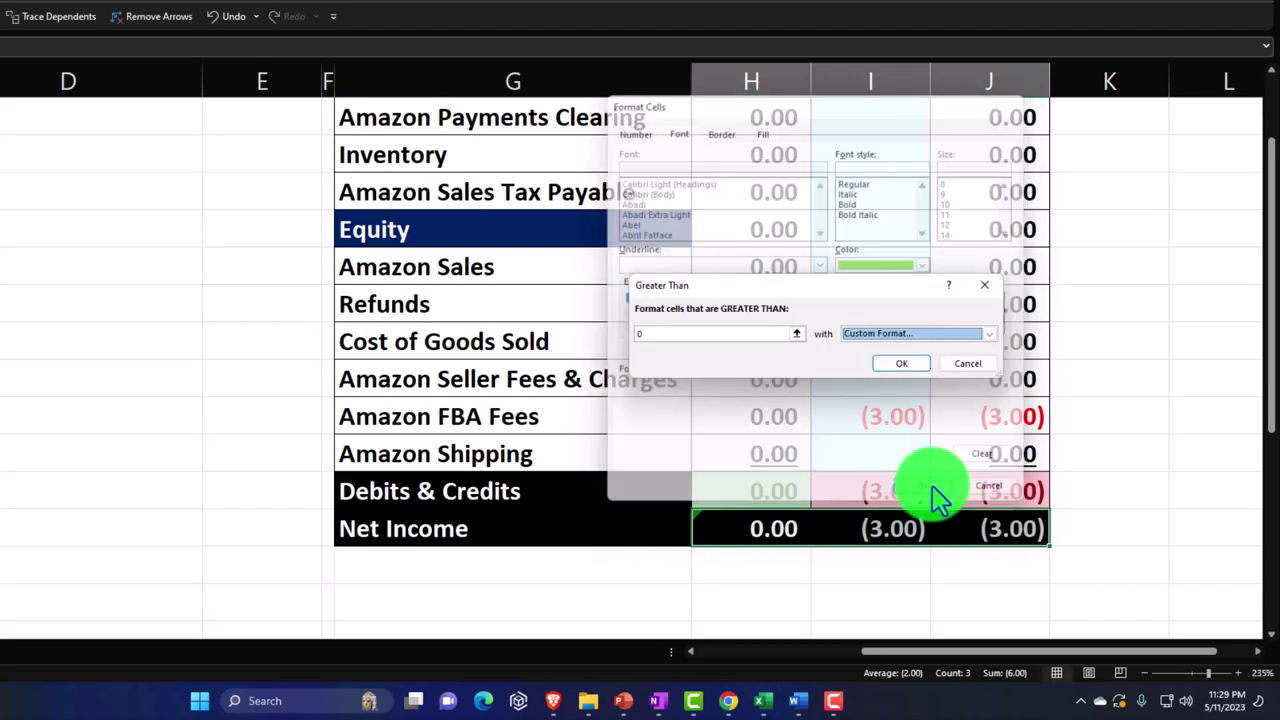
click(902, 364)
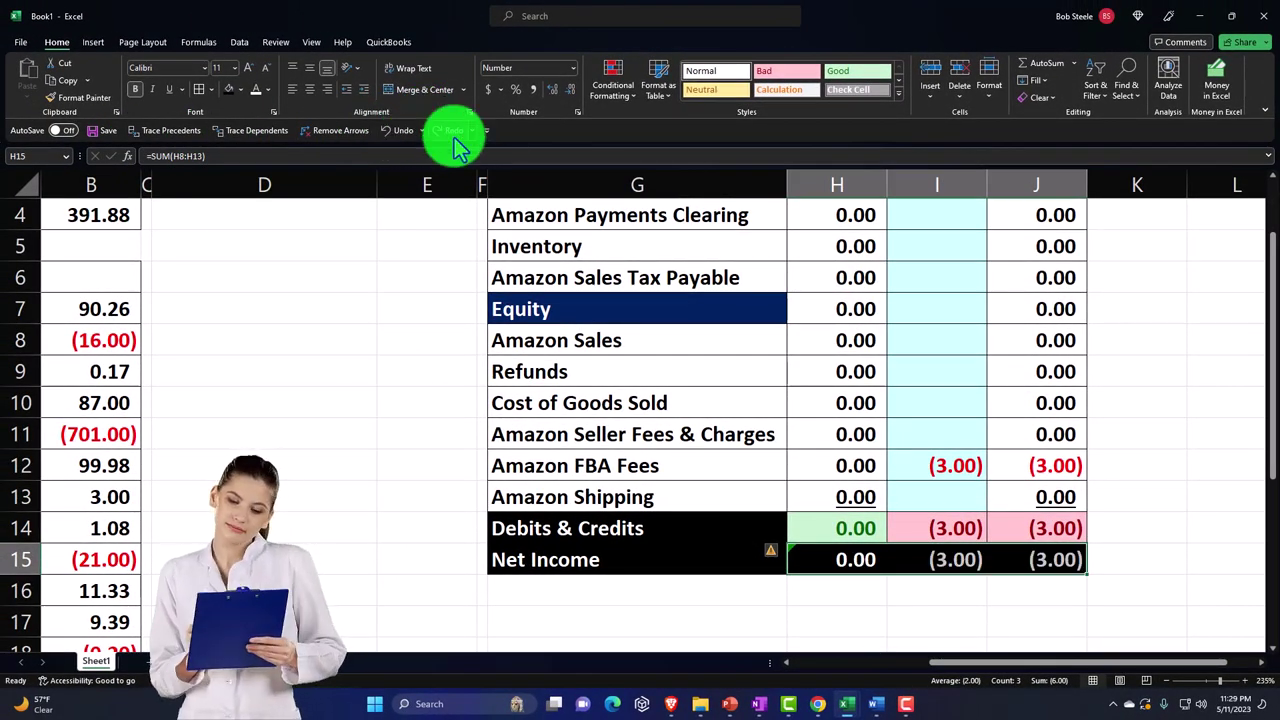
Step: Add a conditional formatting rule to net income cells H15:J15 giving values less than 0 a custom light green font
click(608, 95)
mouse_move(623, 138)
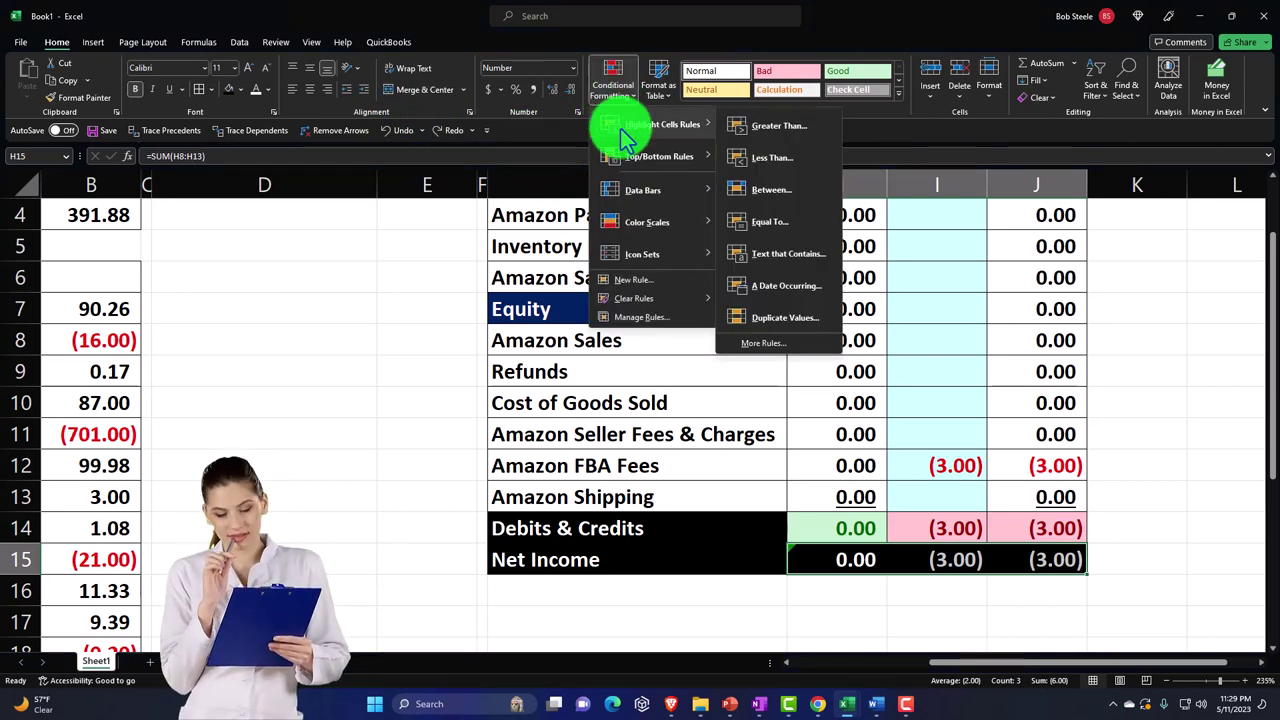
click(765, 160)
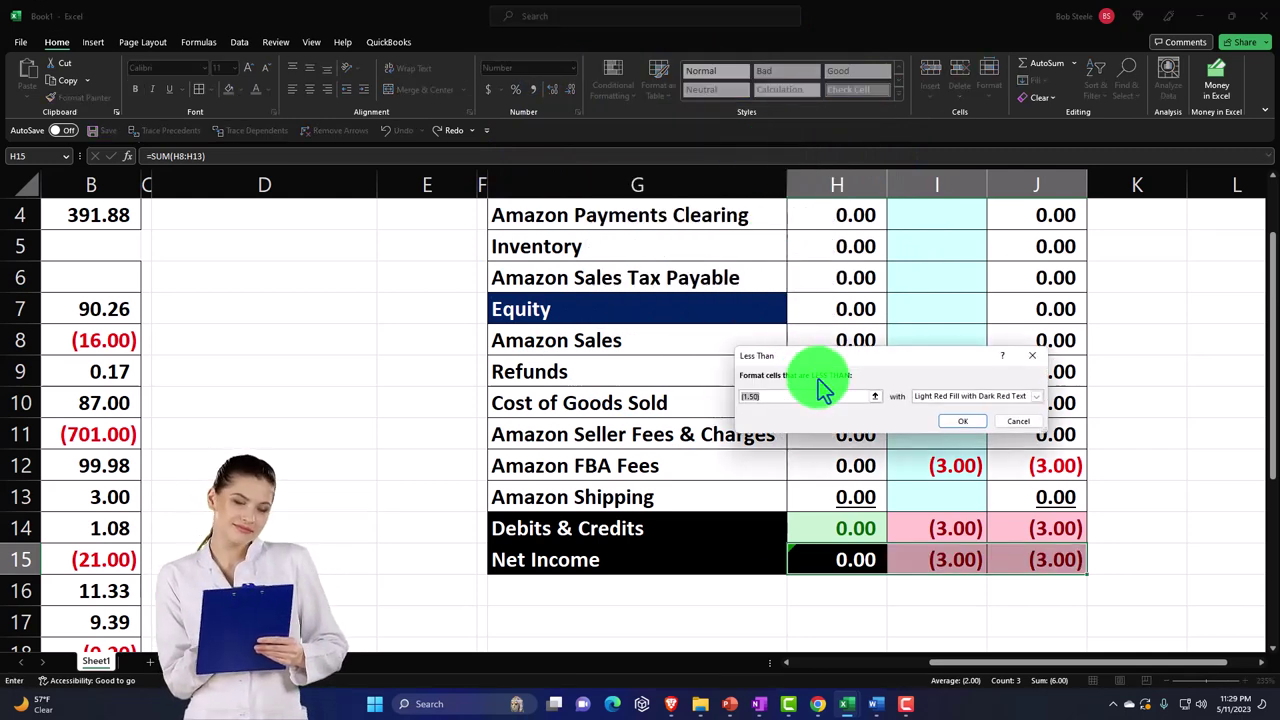
click(1036, 397)
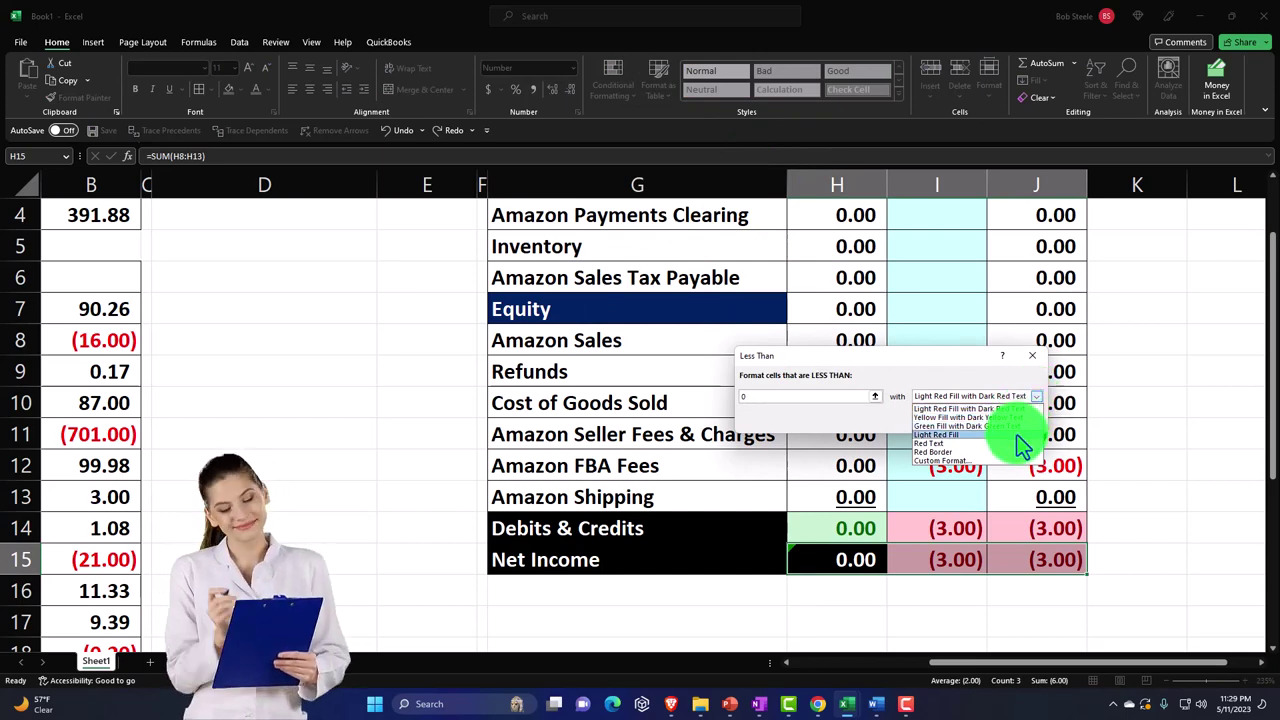
click(985, 462)
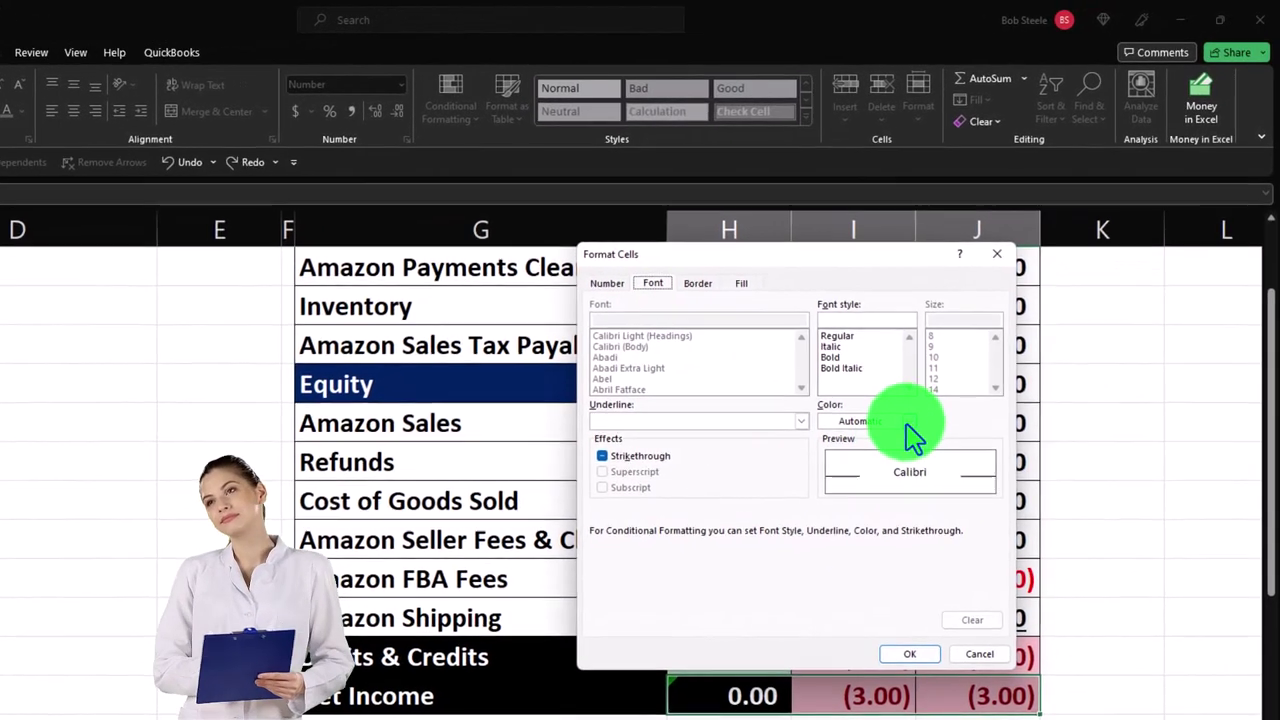
click(923, 404)
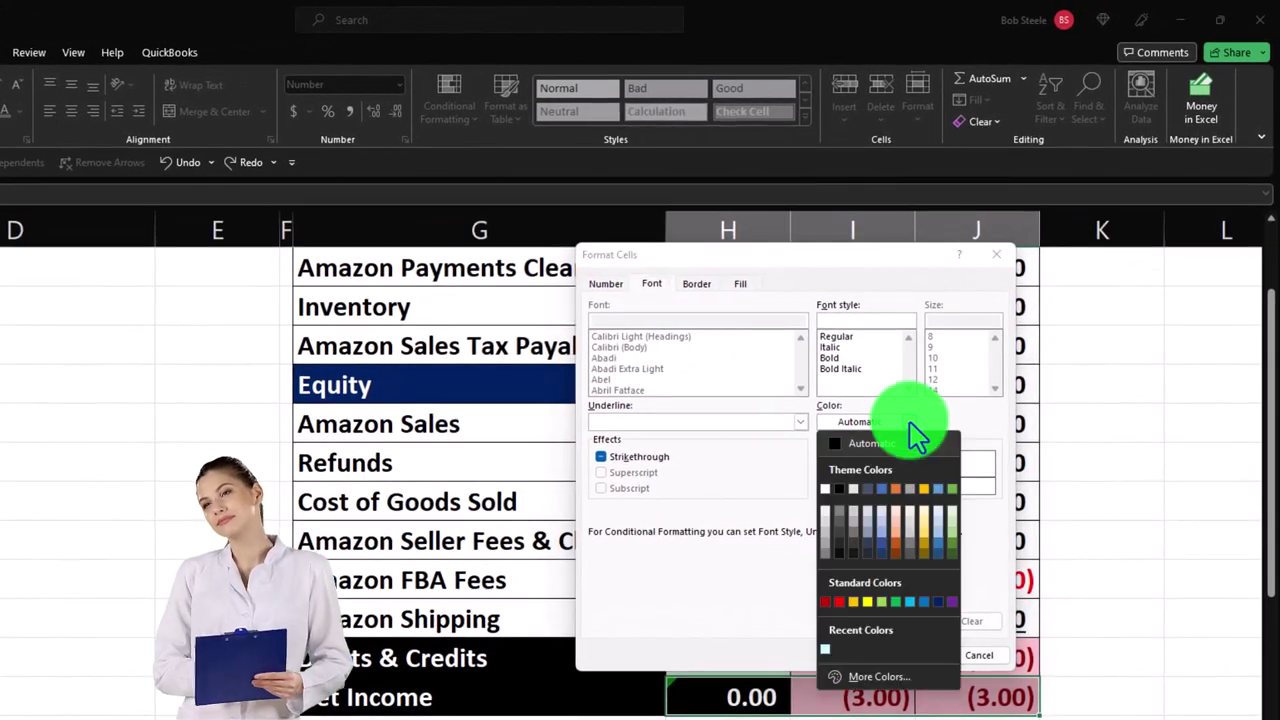
click(882, 602)
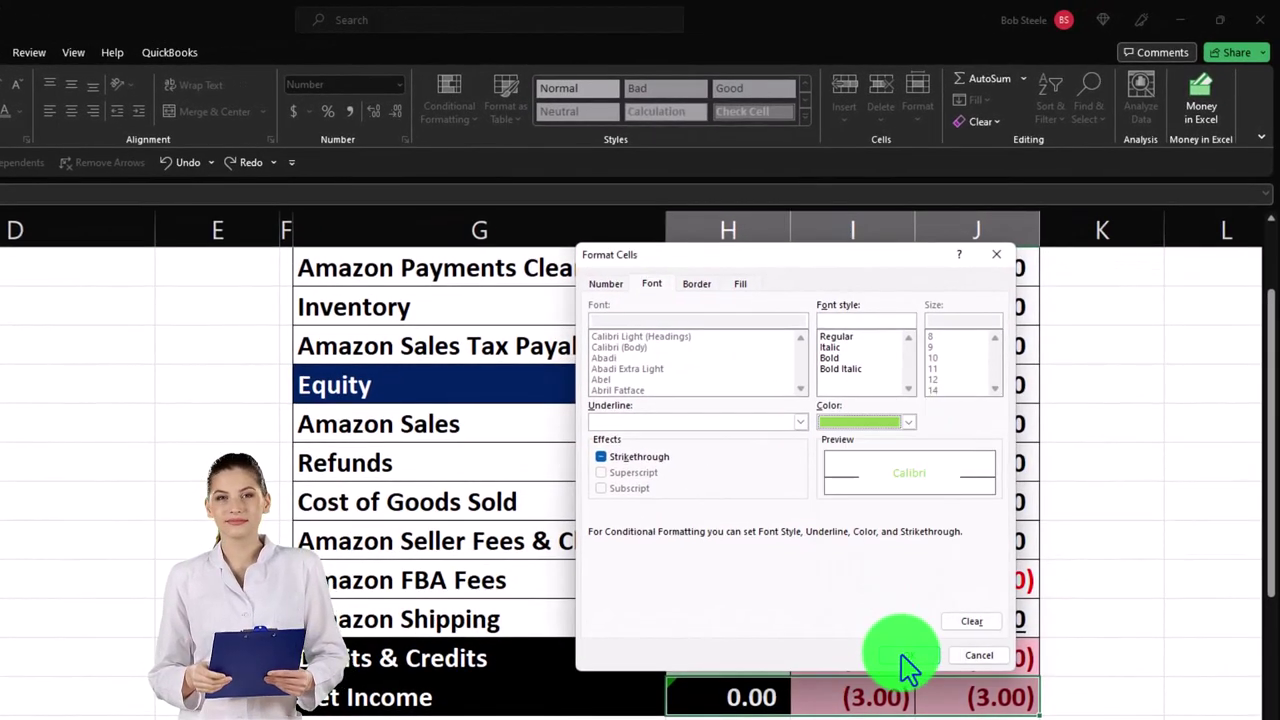
click(900, 658)
click(890, 532)
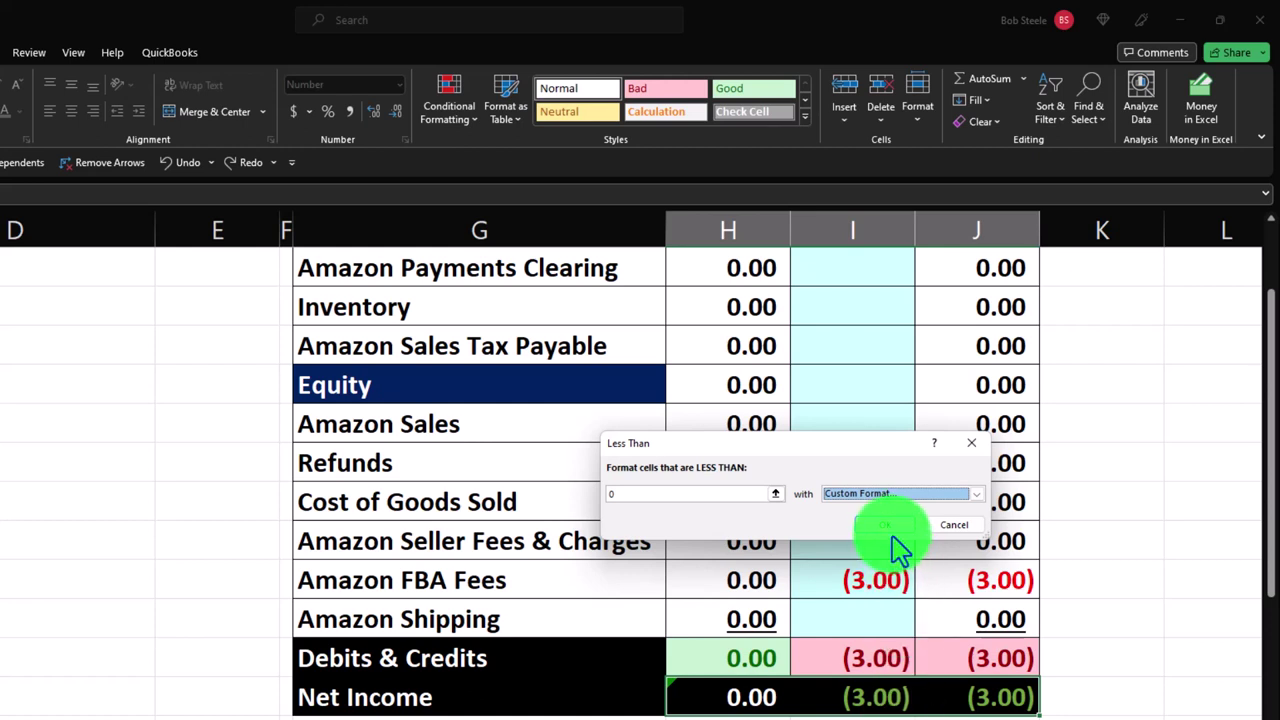
Step: Clear the test amount from the Journal Entries cell I12 for Amazon FBA Fees
click(868, 577)
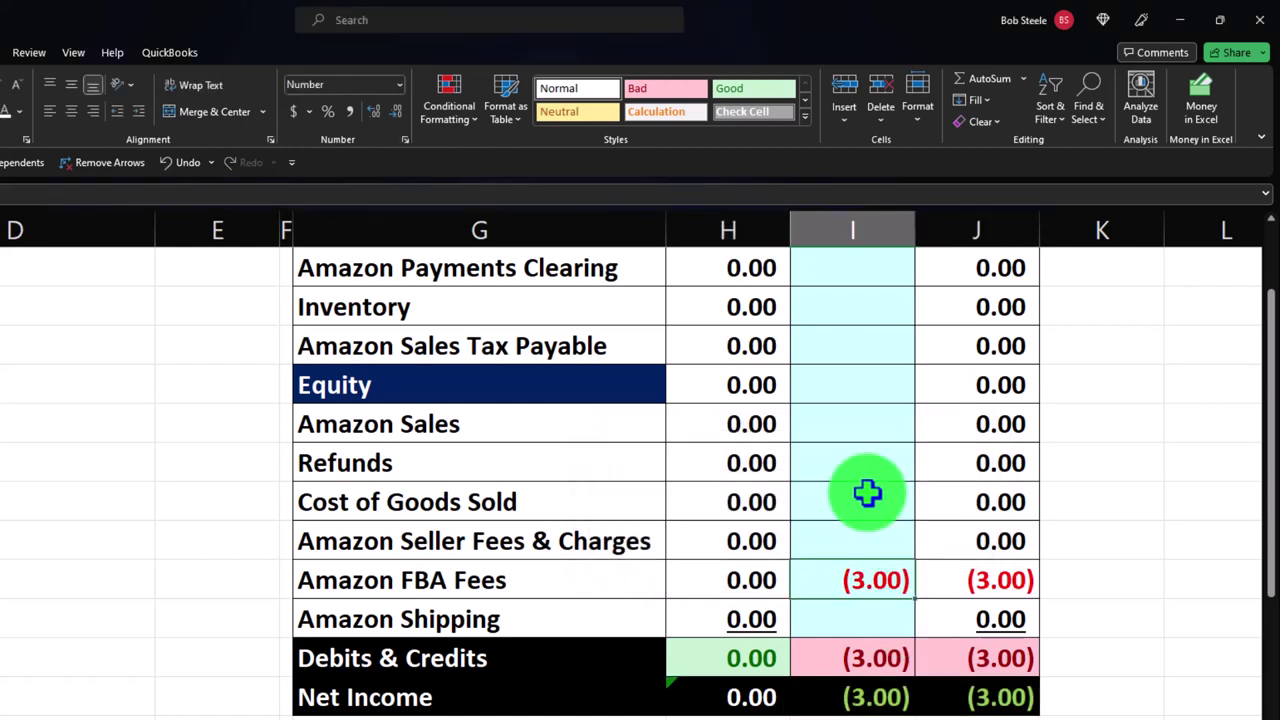
key(Delete)
key(Left)
key(Left)
key(Left)
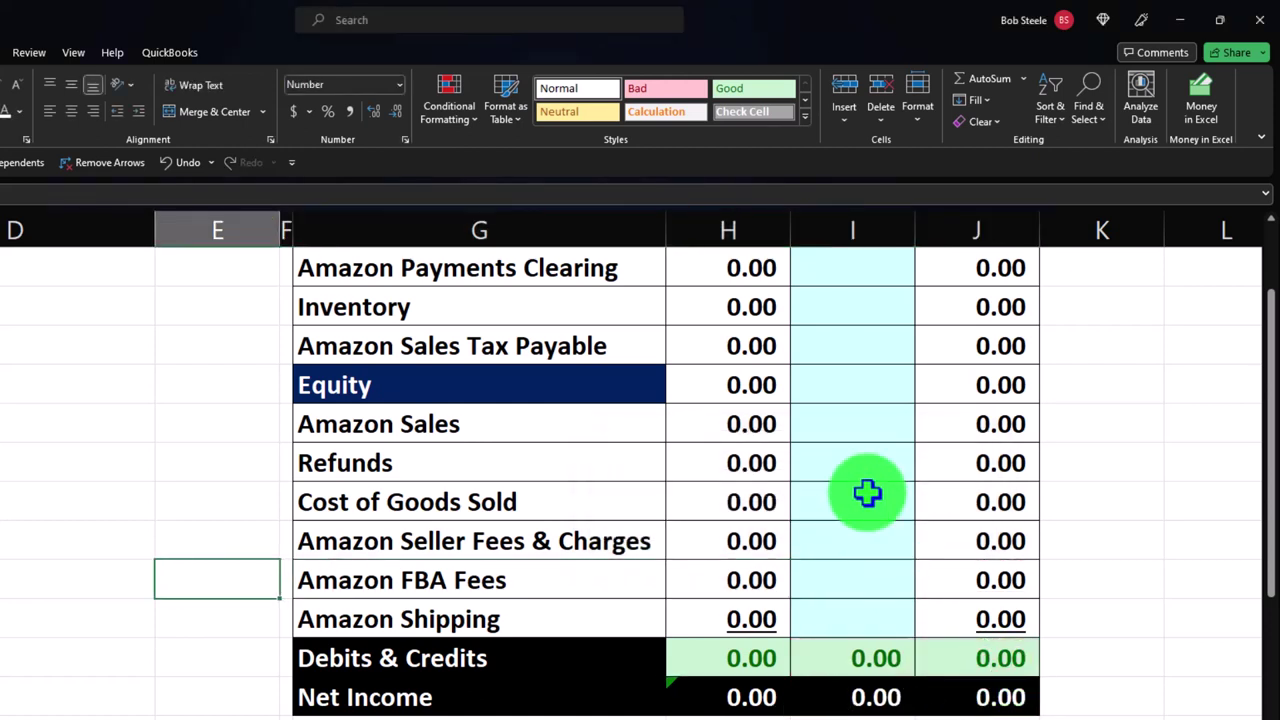
Step: Select the blank cells in columns D and E beside the trial balance, from row 2 down
scroll(220, 466, up, 1)
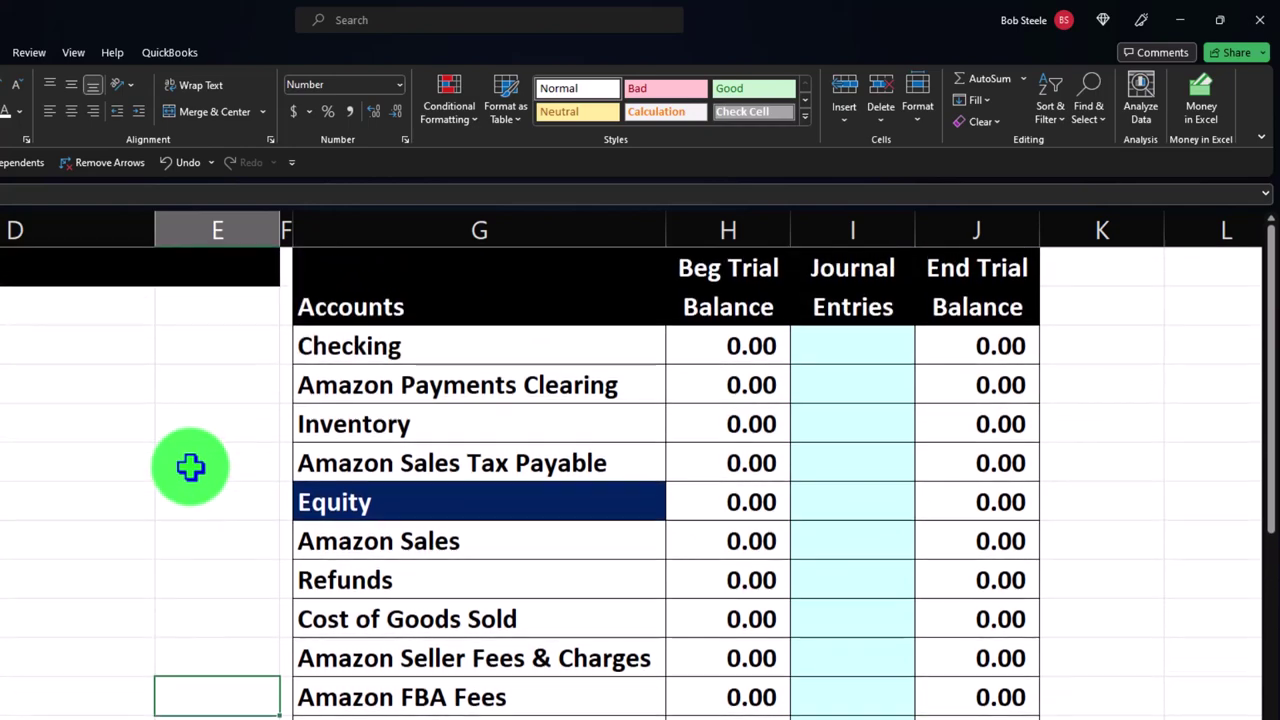
click(44, 314)
drag(44, 314, 202, 719)
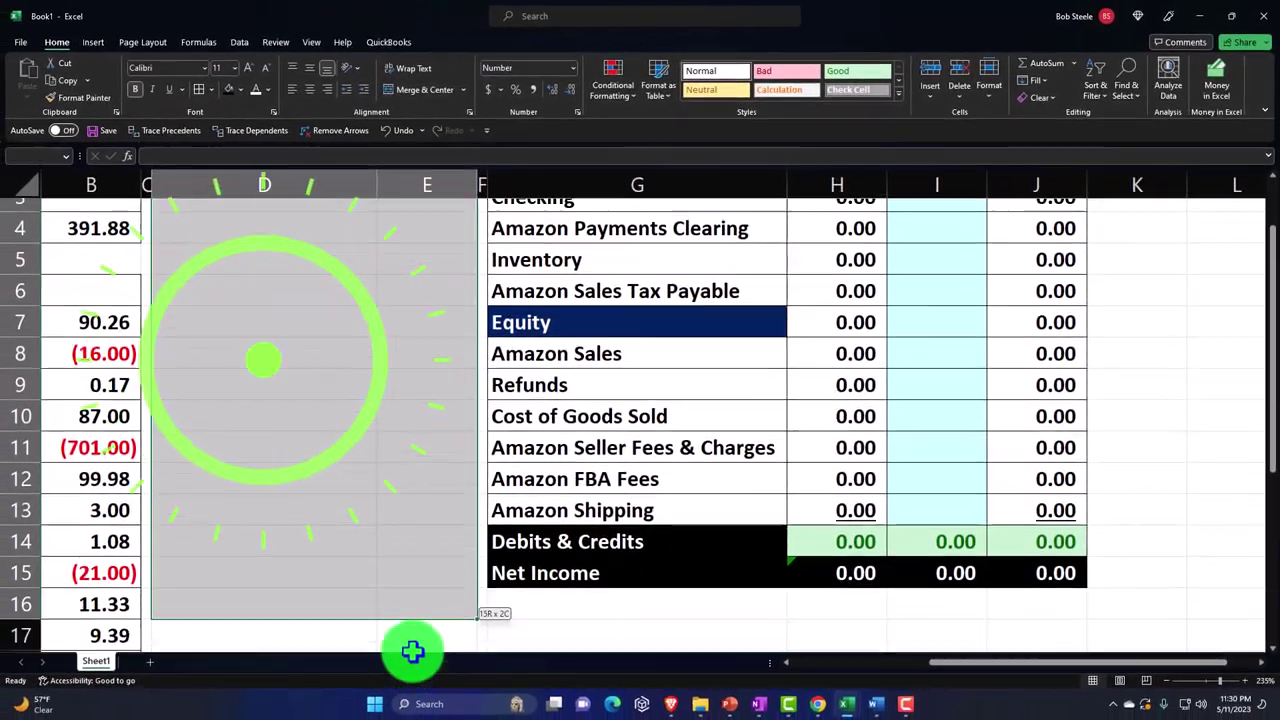
Step: Fill the blank journal entry area D2:E15 under the Accounts header with the recently used light blue color
drag(413, 651, 238, 105)
click(240, 90)
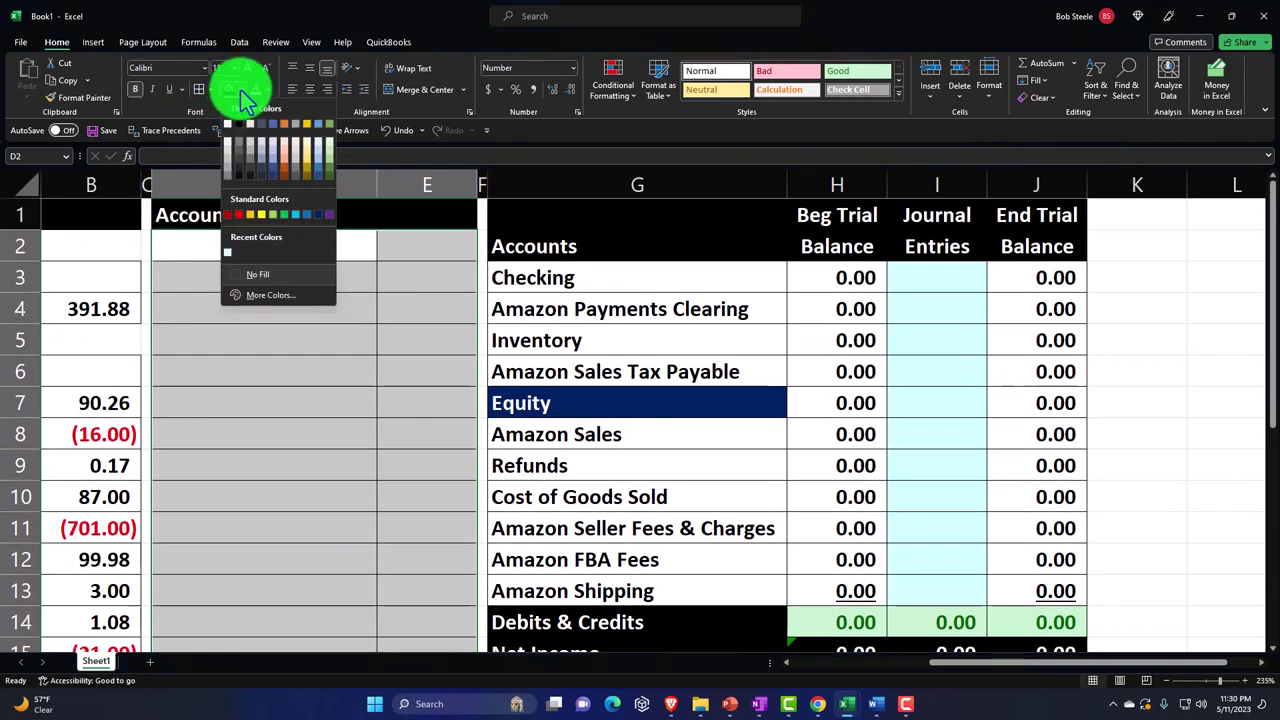
click(230, 256)
click(289, 328)
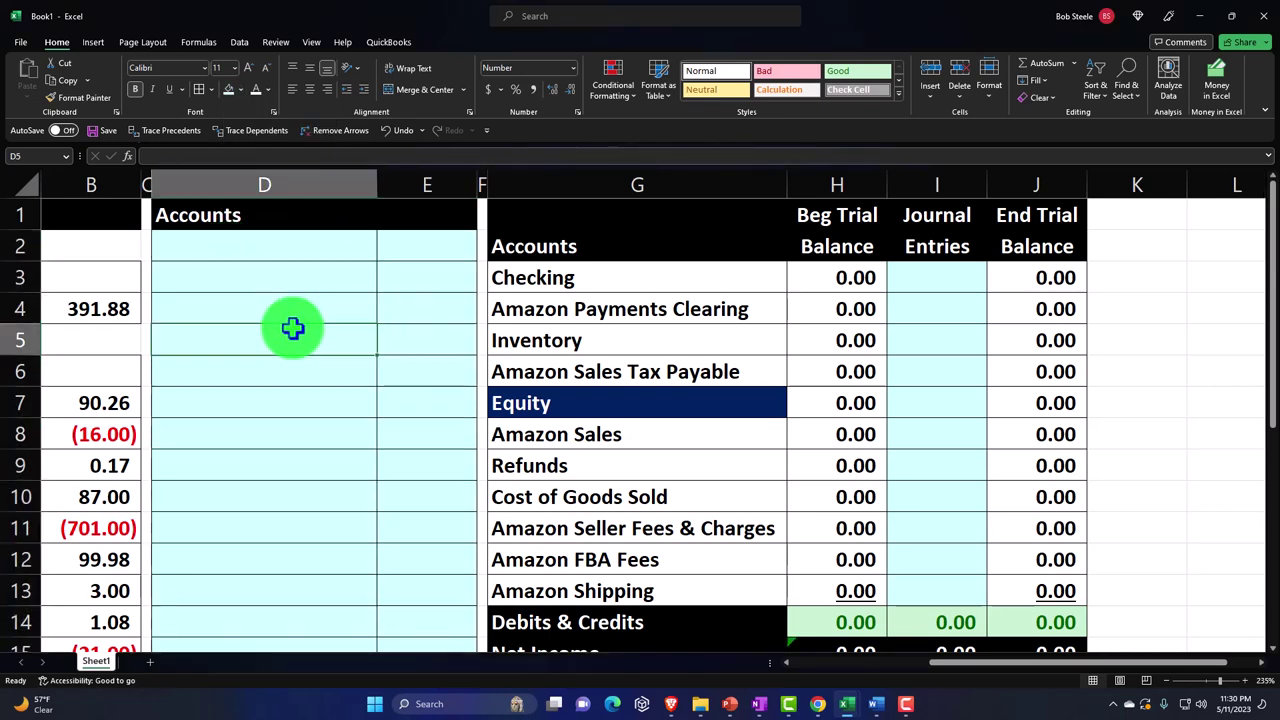
Step: Look over the worksheet from the trial balance across to the Amazon payout and deposit detail in columns A and B
key(Right)
key(Right)
key(Right)
key(Right)
key(Right)
key(Right)
key(Right)
key(Right)
key(Right)
key(Right)
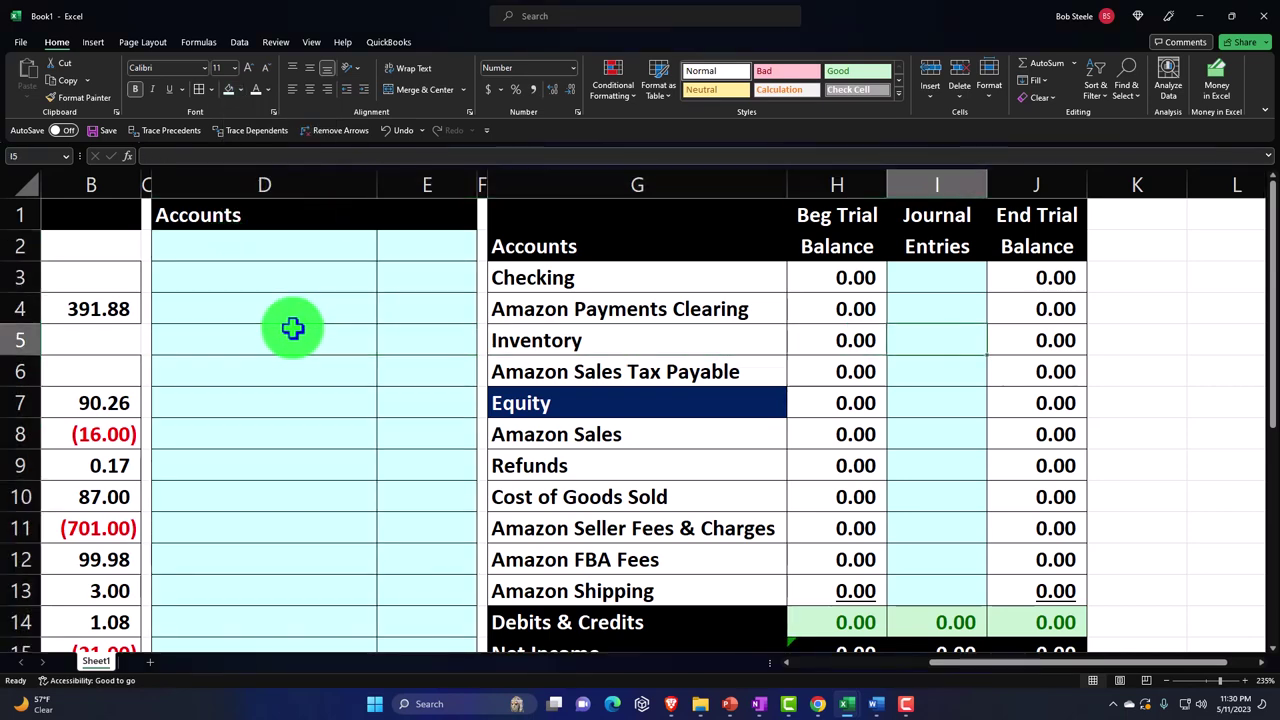
key(Right)
key(Left)
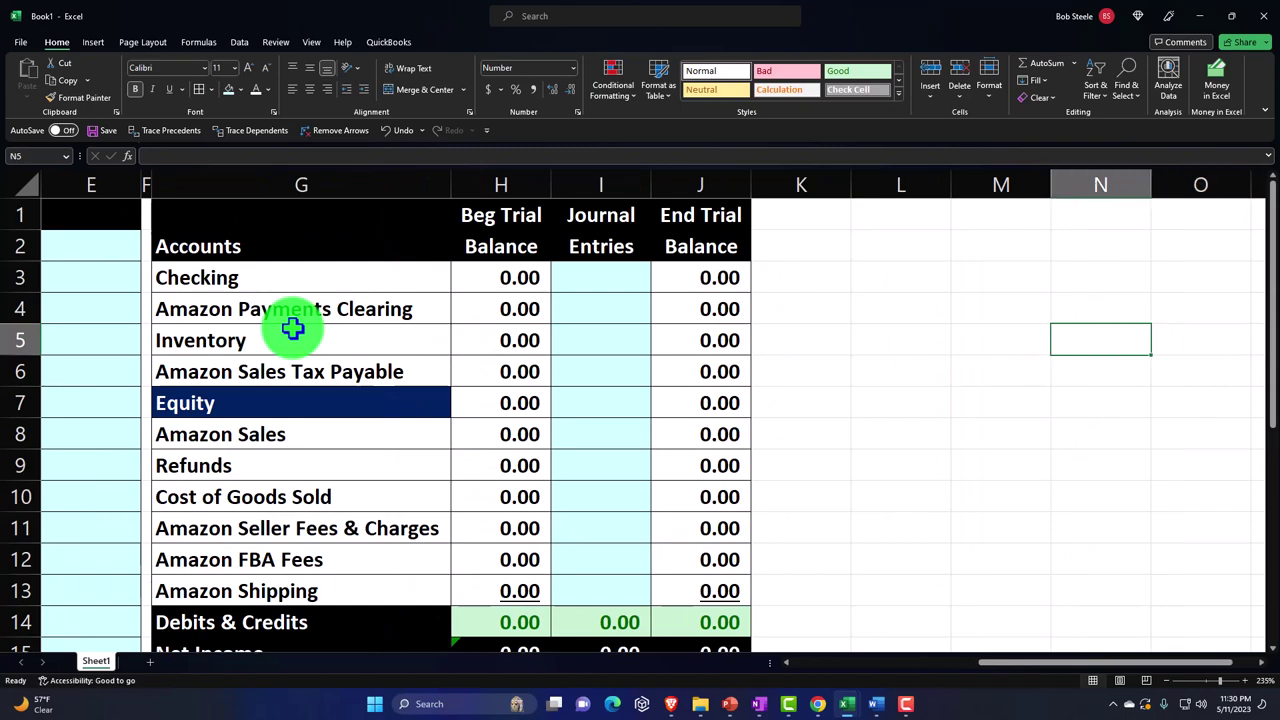
key(Left)
key(Left)
key(Left)
key(Left)
key(Left)
key(Left)
key(Left)
key(Left)
key(Left)
key(Left)
key(Left)
key(Left)
key(Left)
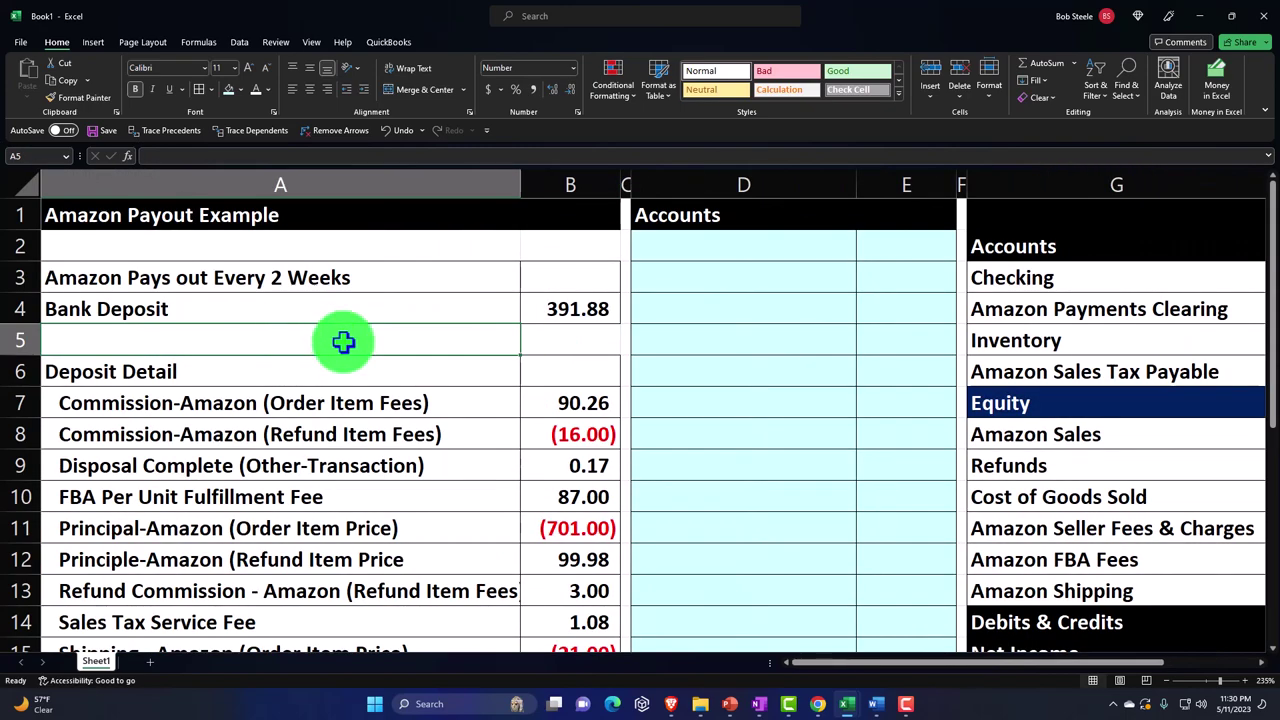
scroll(377, 348, down, 1)
scroll(377, 348, up, 1)
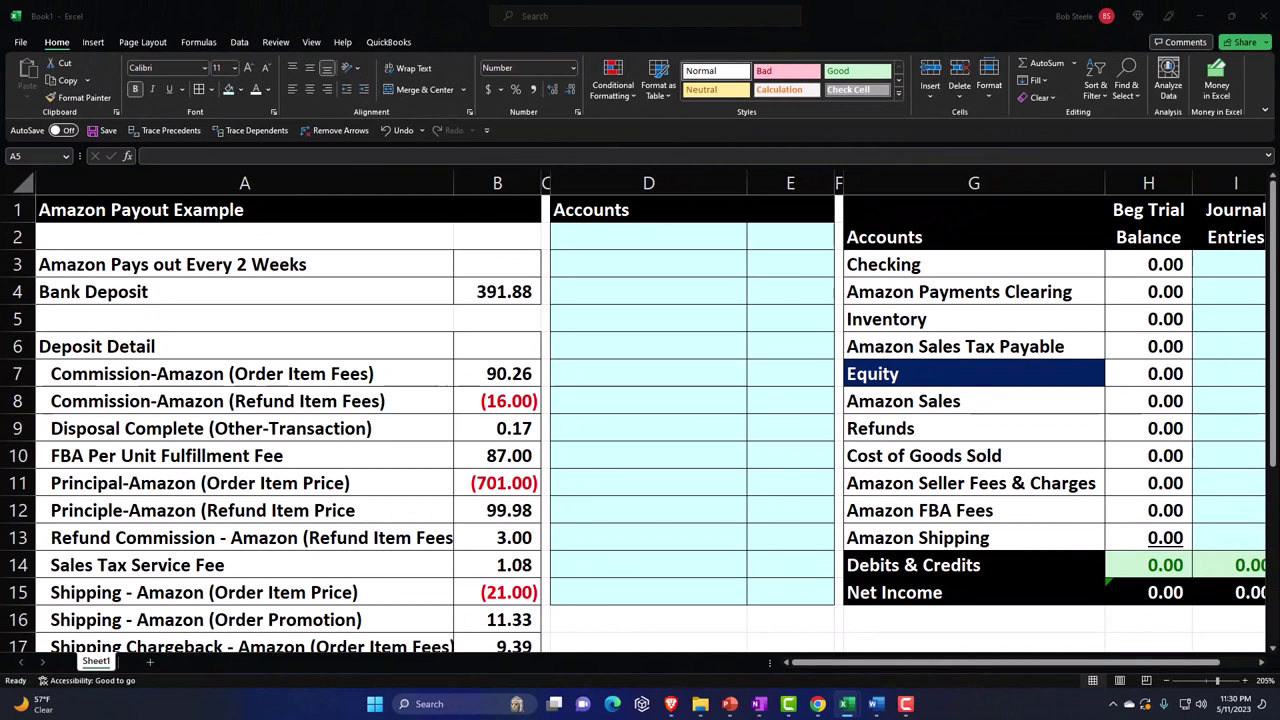
Step: Link cell D2 to the Checking account name in G3 of the trial balance
click(650, 235)
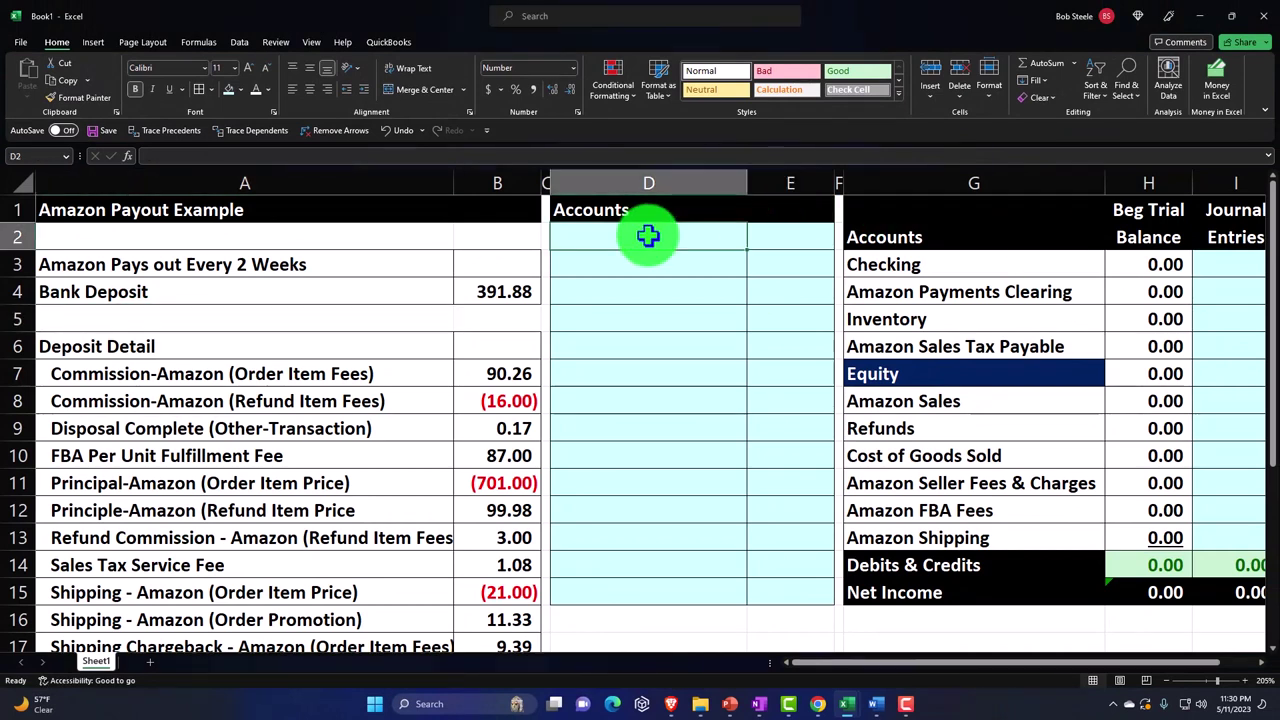
text(=)
key(Right)
key(Right)
key(Right)
key(Down)
key(Return)
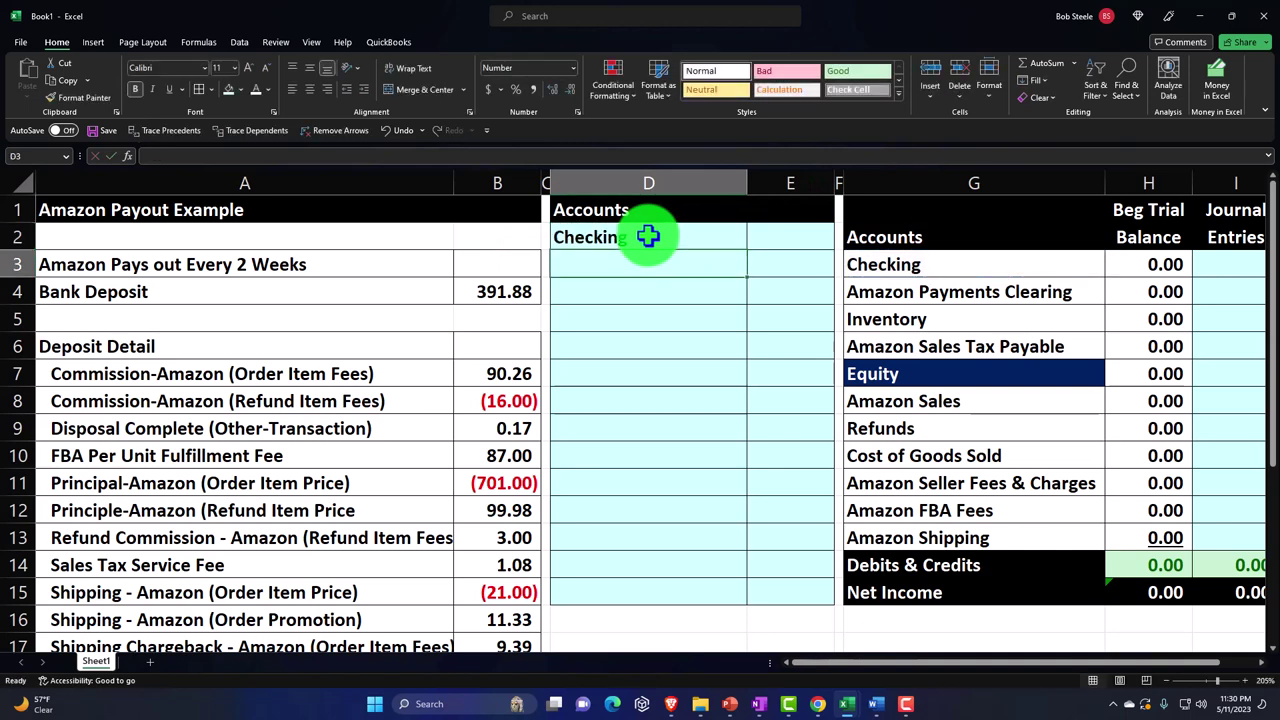
Step: Link cell E2, beside Checking, to the Bank Deposit amount in B4
key(Right)
key(Up)
text(=)
key(Left)
key(Left)
key(Left)
key(Down)
key(Down)
key(Return)
Step: Link cell D3 to the Amazon Sales account name in G8 of the trial balance
key(Left)
text(+)
key(Down)
key(Down)
key(Down)
key(Down)
key(Right)
key(Right)
key(Right)
key(Down)
key(Return)
Step: Enter the Amazon Sales credit in E3 as the negative of the Checking amount, using the formula -E2
key(Right)
key(Up)
text(-)
key(Up)
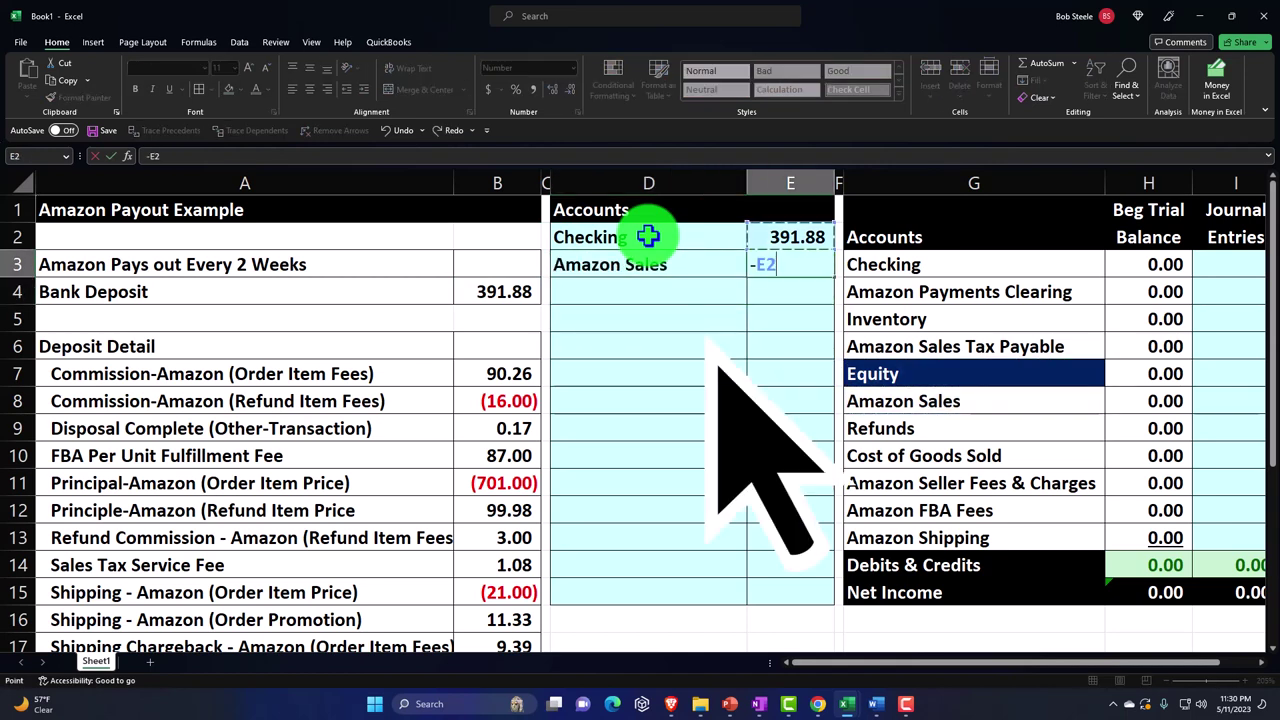
key(ctrl+Return)
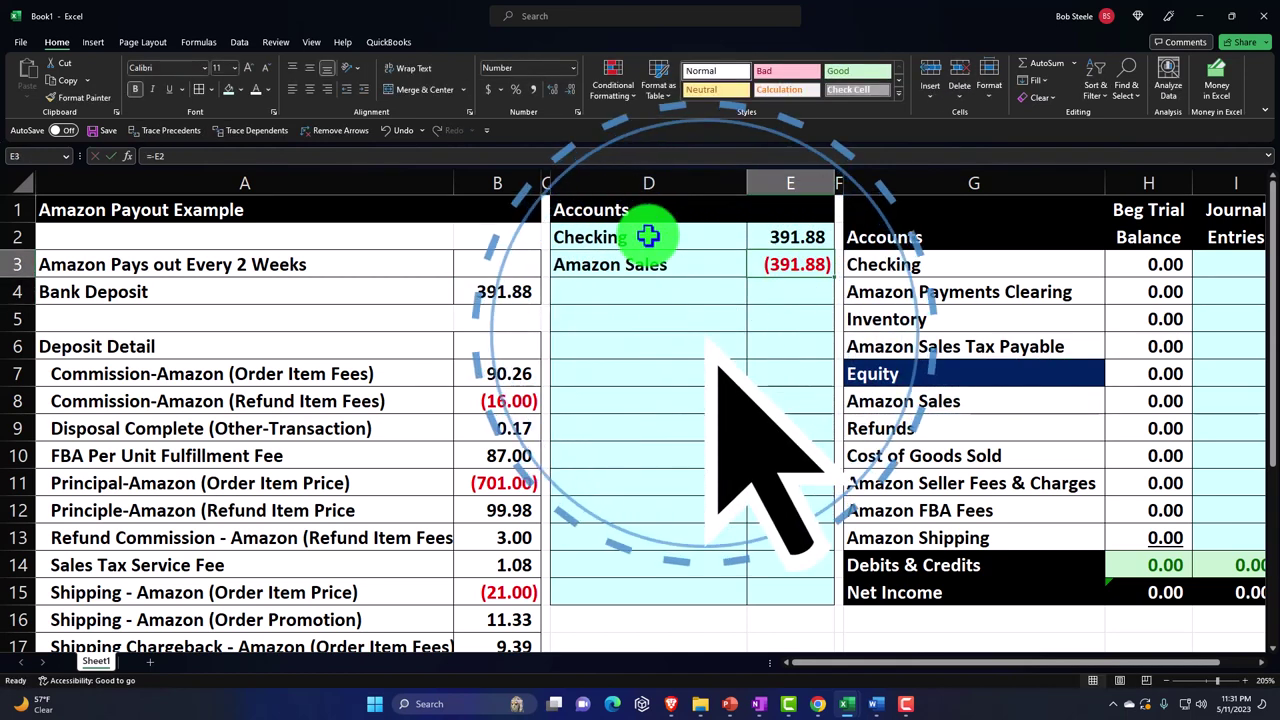
Step: Post the Checking amount to the Journal Entries column by referencing E2 in cell I3
key(Right)
key(Right)
key(Right)
key(Right)
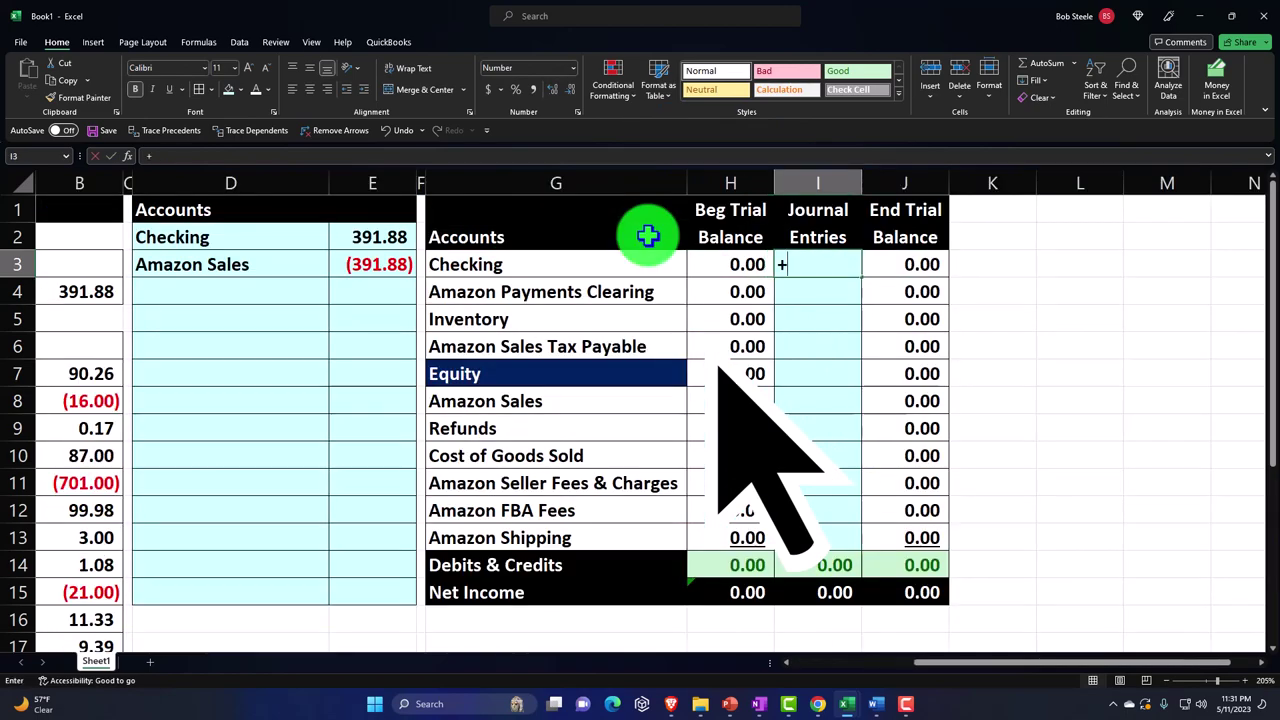
text(+)
key(Left)
key(Left)
key(Left)
key(Left)
key(Up)
key(Return)
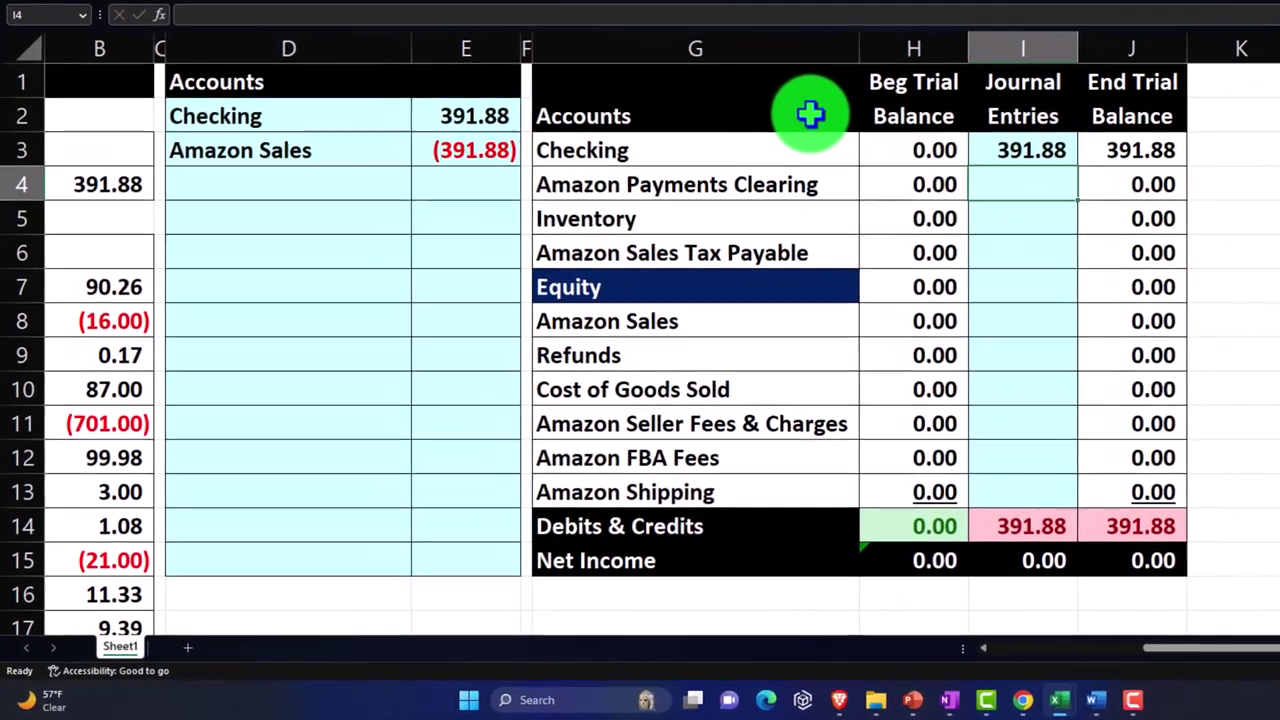
Step: Post the Amazon Sales credit by referencing E3 in Journal Entries cell I8, and check the ending Net Income formula in J15
key(Down)
key(Down)
key(Down)
key(Down)
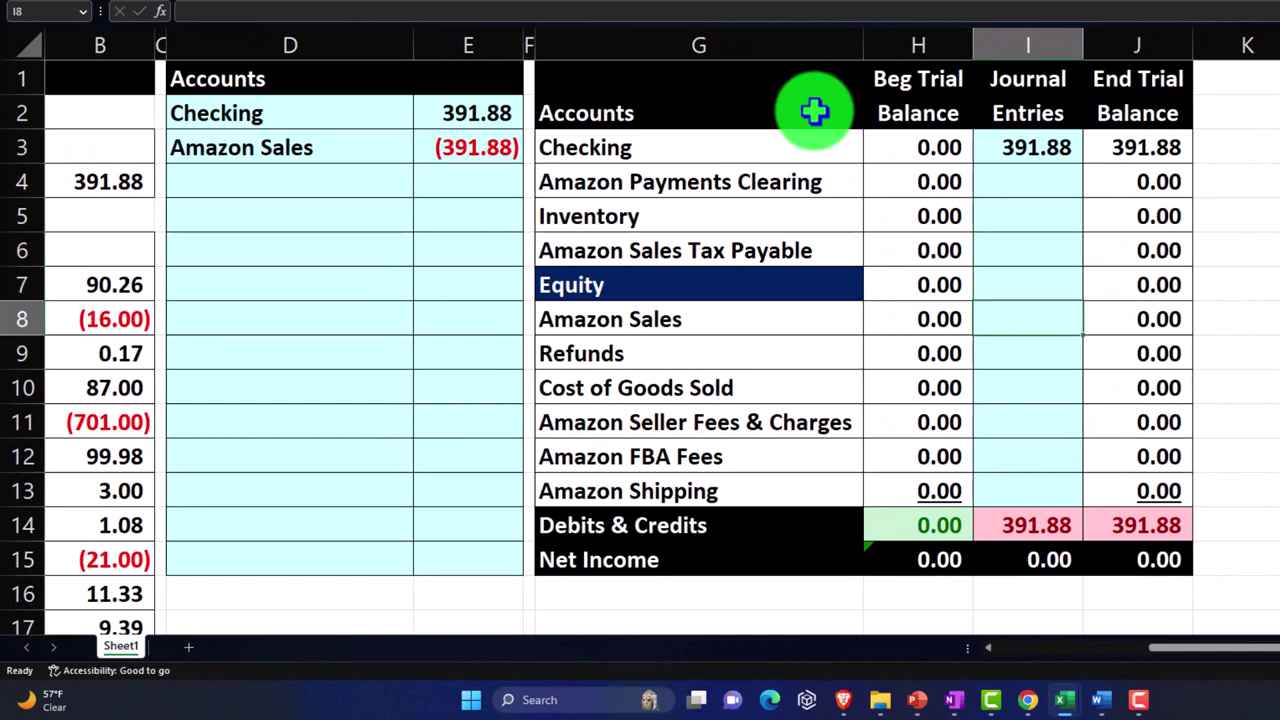
text(+)
key(Left)
key(Left)
key(Left)
key(Left)
key(Up)
key(Up)
key(Up)
key(Up)
key(Up)
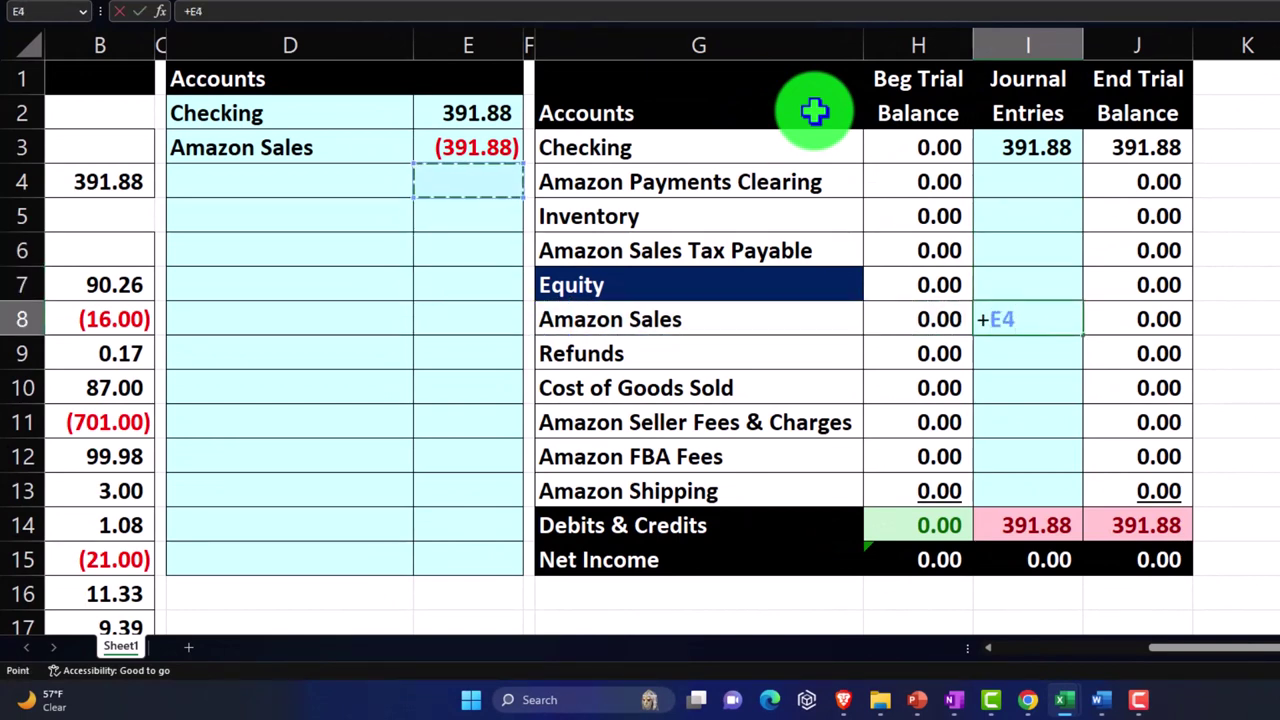
key(Return)
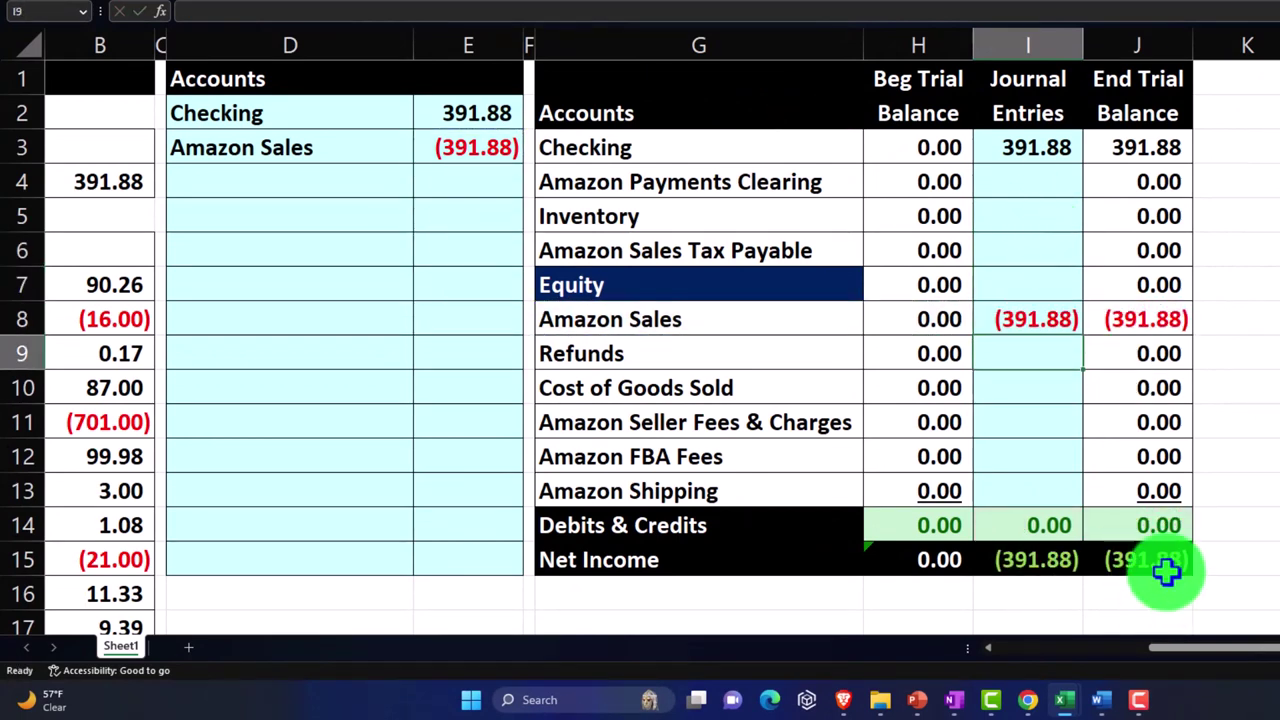
double_click(1168, 570)
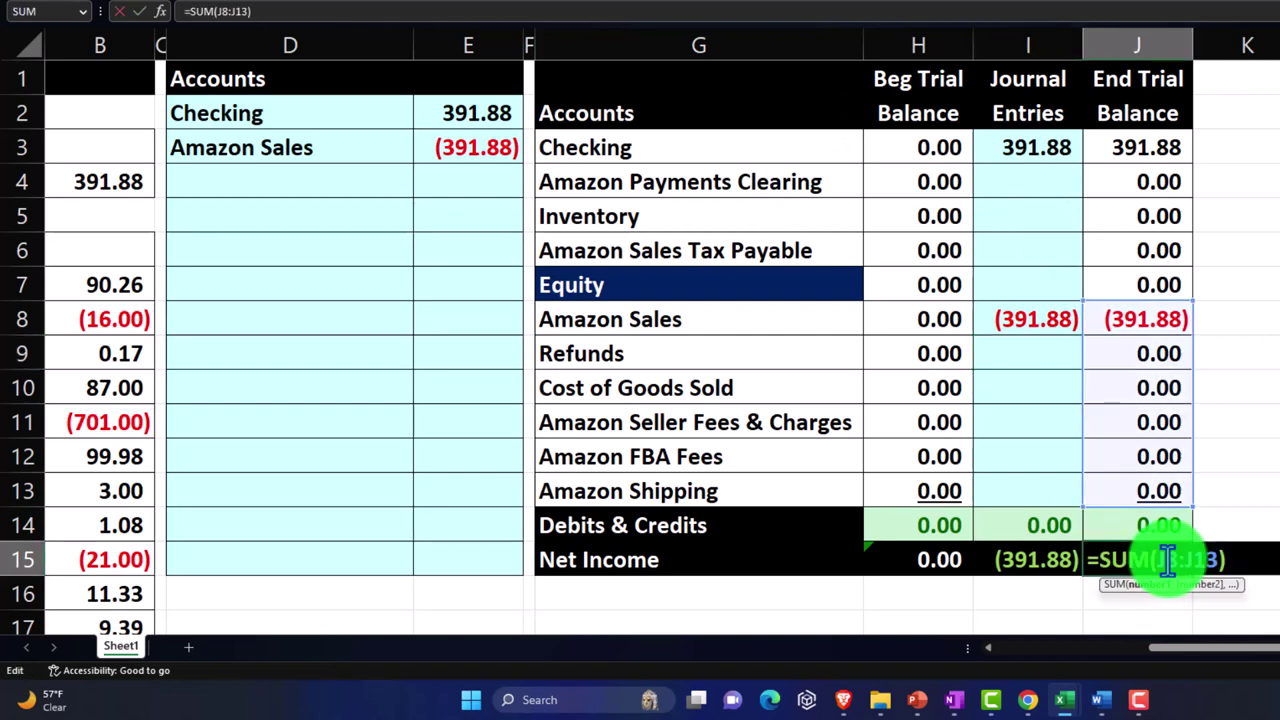
key(Return)
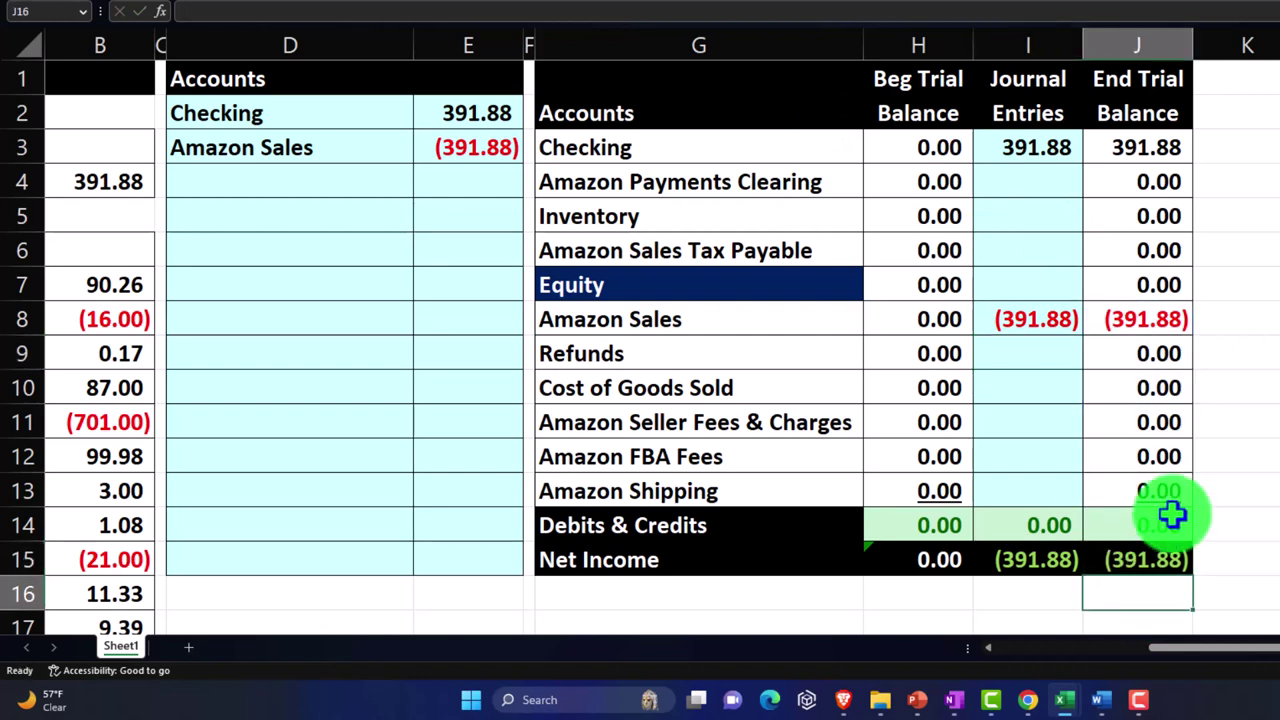
Step: Enter the label "Form 1099 Says" in D5 and the amount 601.71 in E5
click(306, 224)
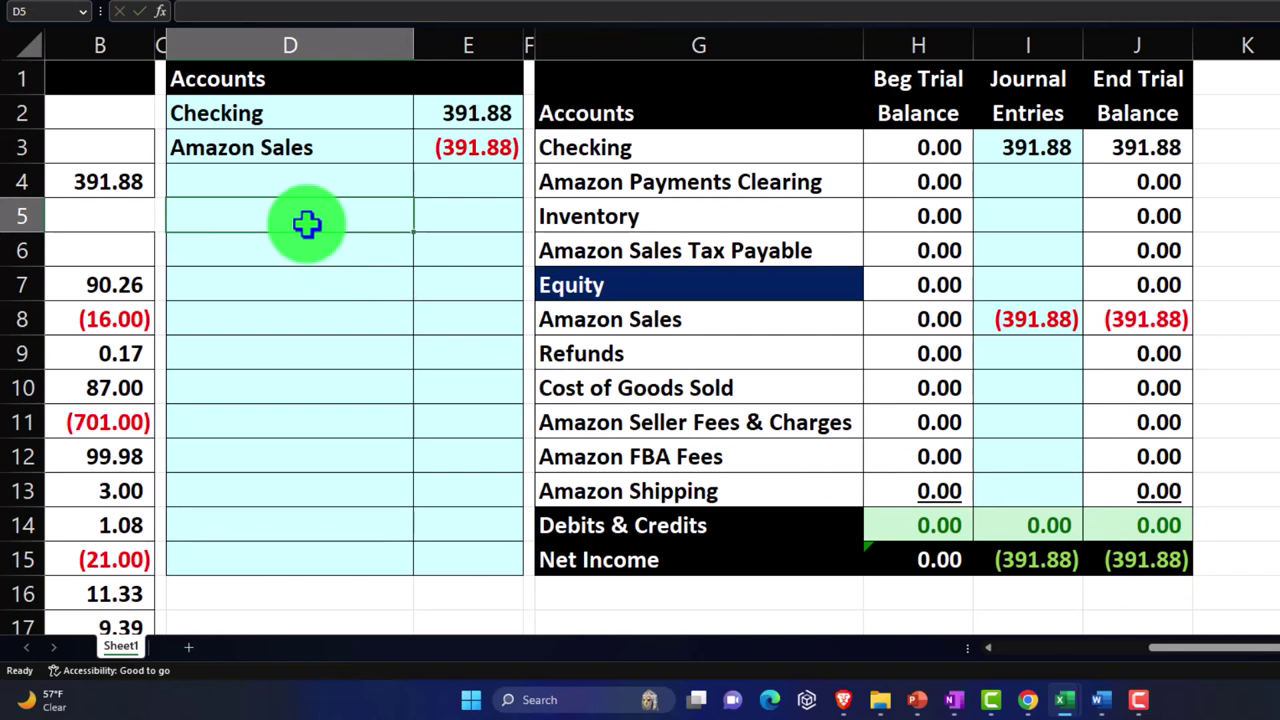
key(Home)
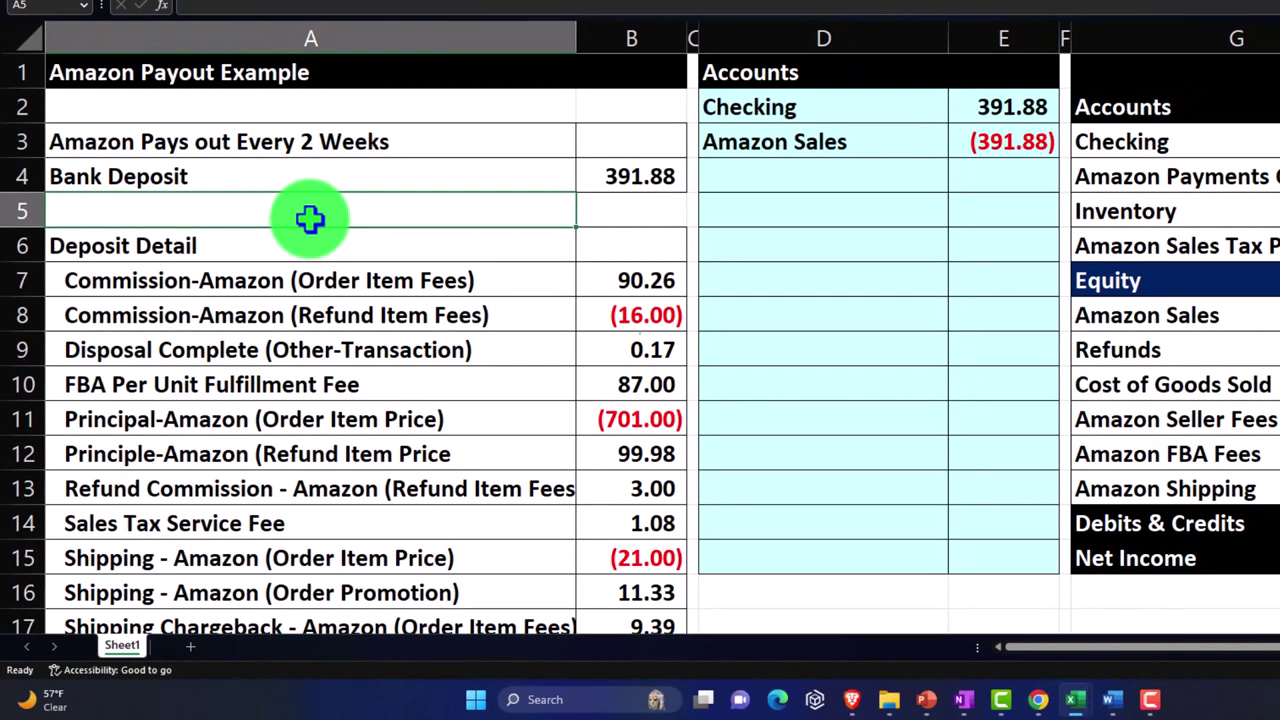
key(Right)
key(Right)
key(Right)
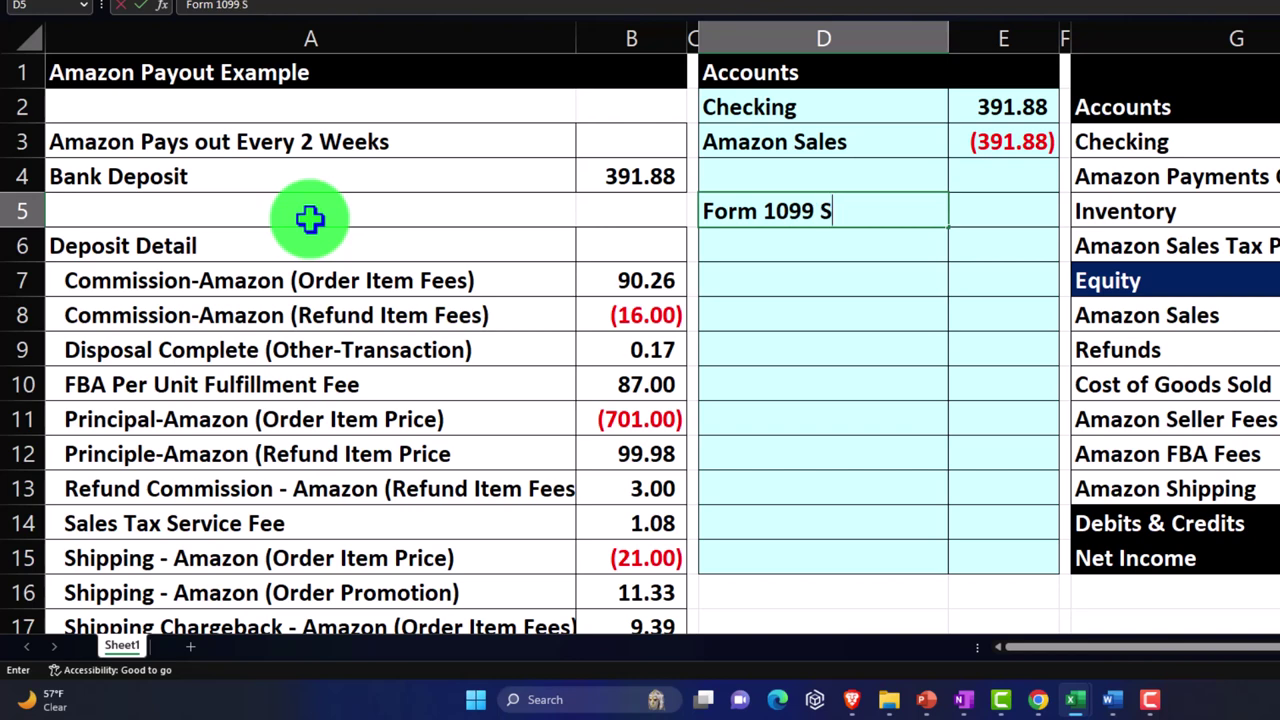
key(Tab)
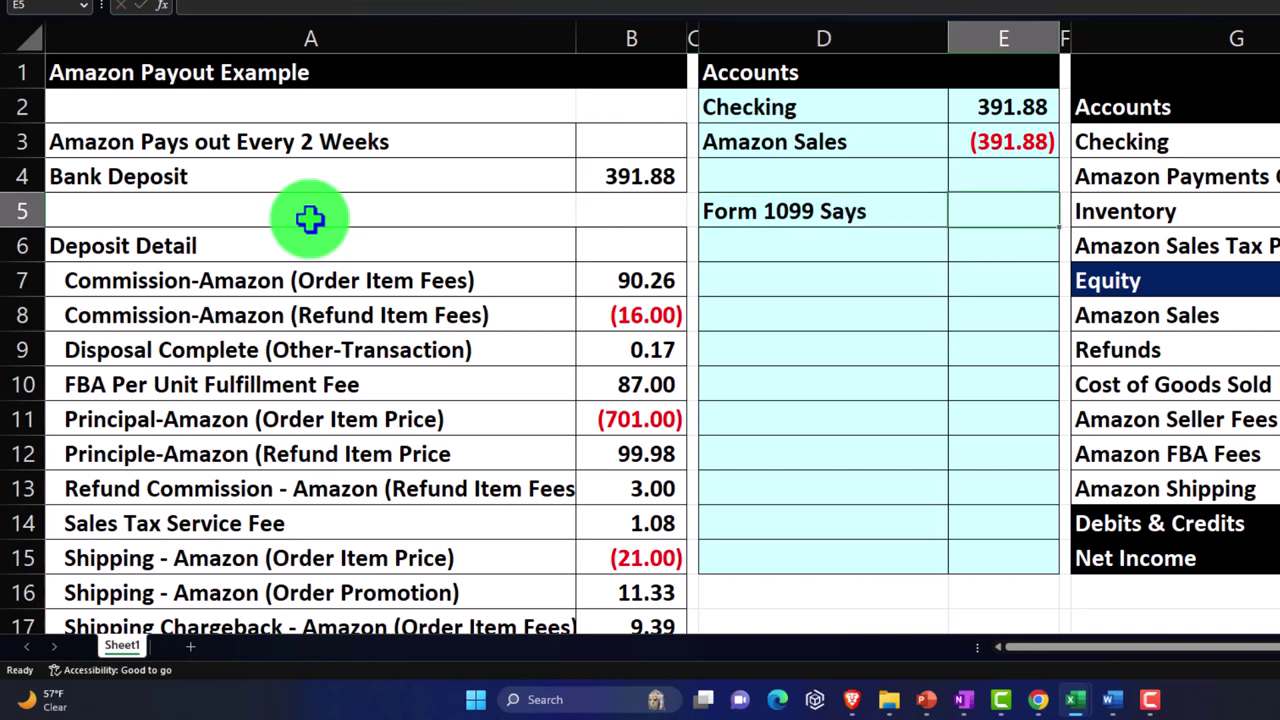
text(601.7)
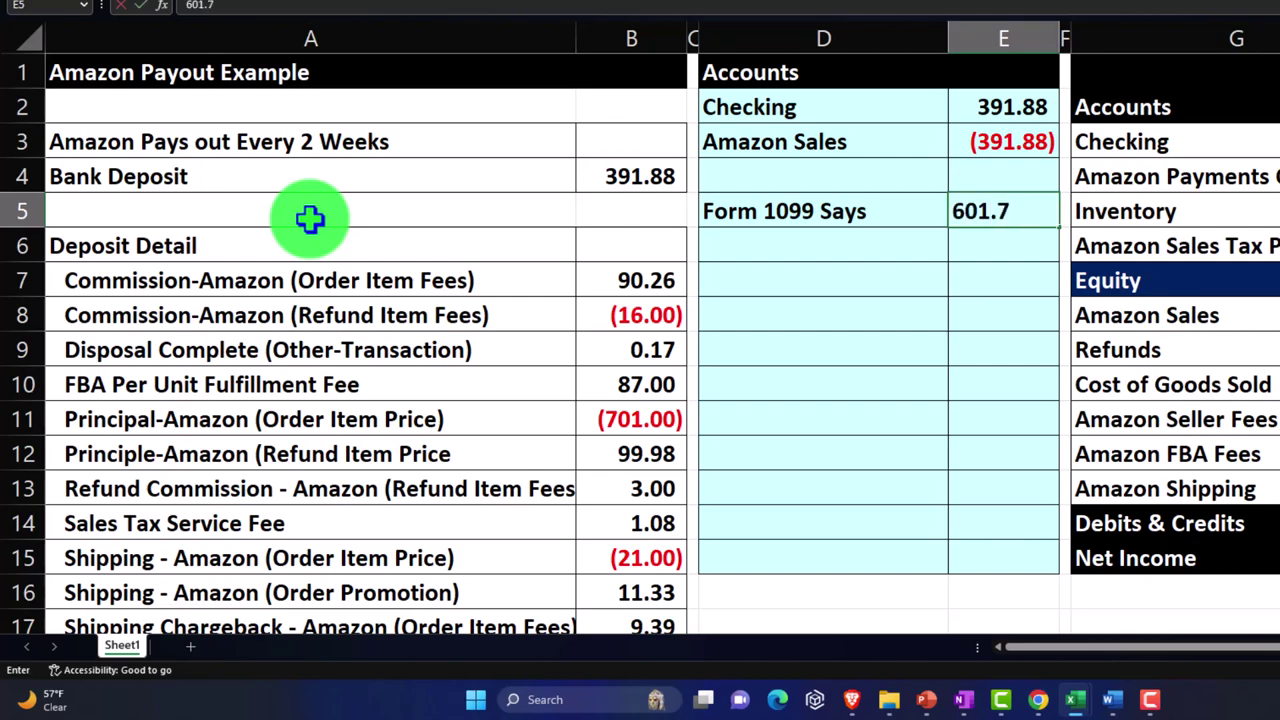
text(1)
key(Return)
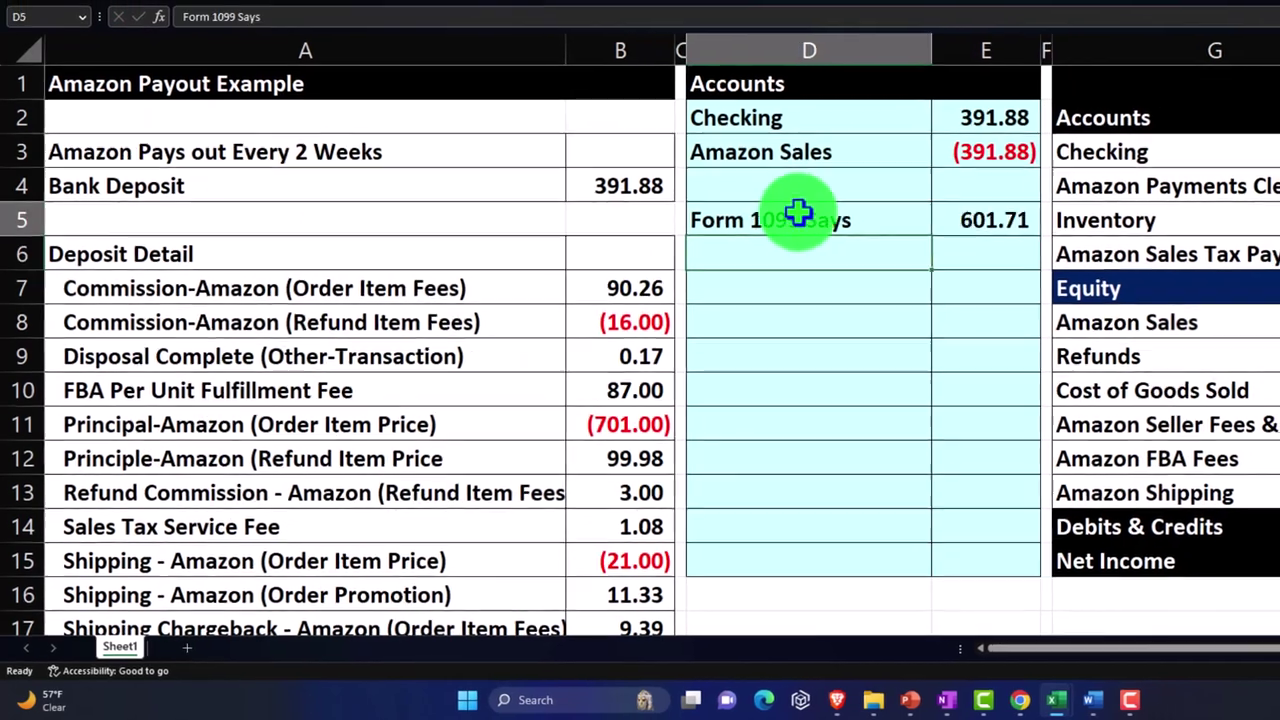
Step: Format the Form 1099 Says row, D5:E5, with a red fill and white text
drag(808, 211, 990, 211)
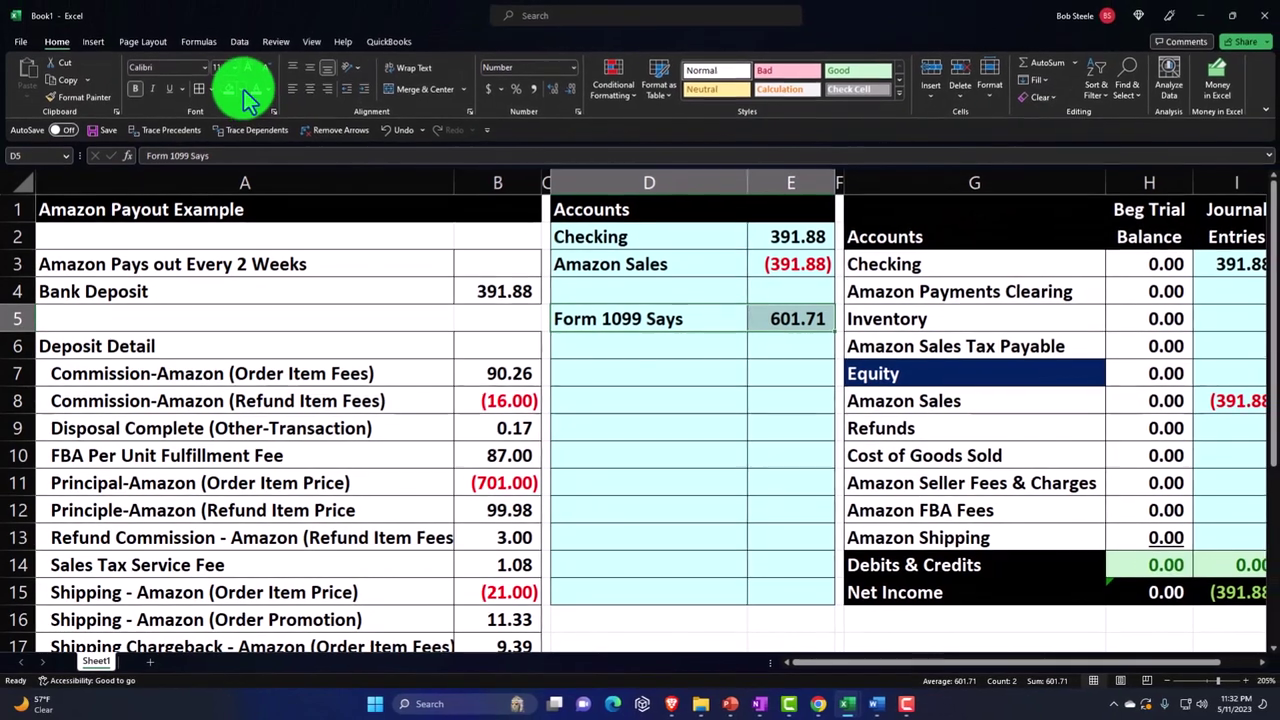
click(250, 61)
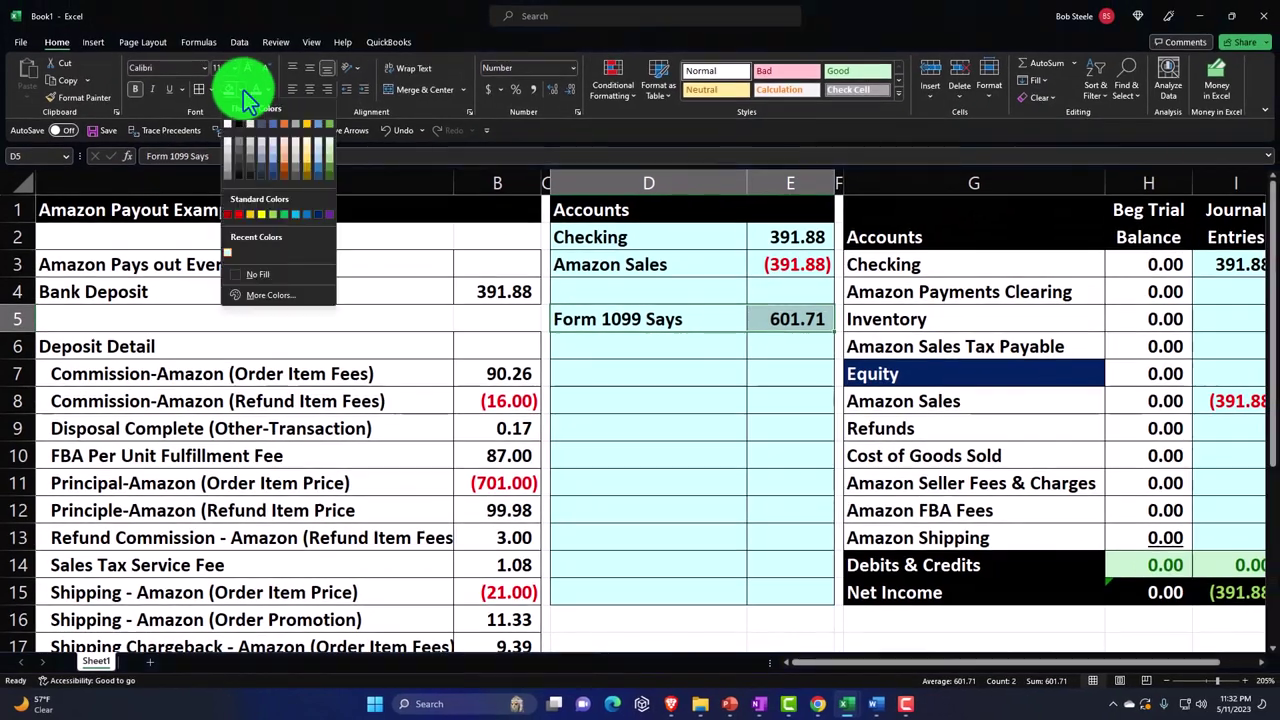
click(240, 214)
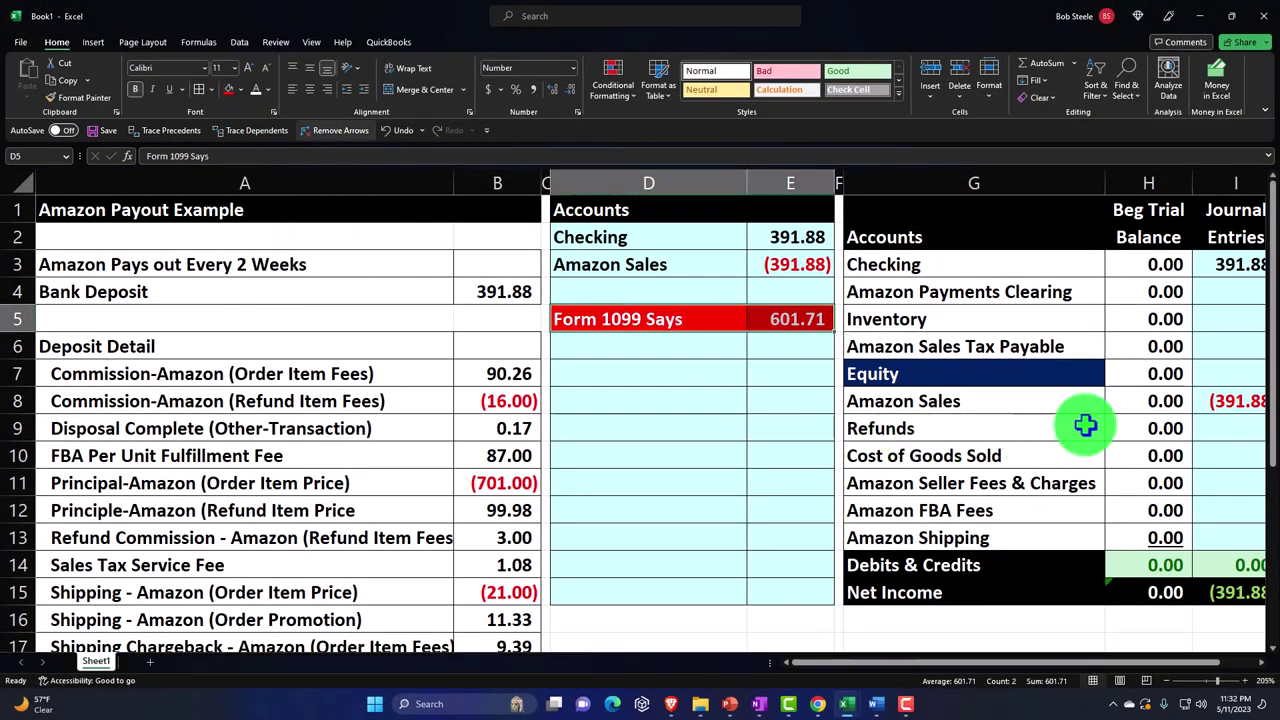
Step: Compare the Amazon Sales balance with the Form 1099 amount, and review the refund commission line and the Amazon Seller Fees & Charges account
click(1110, 403)
key(Right)
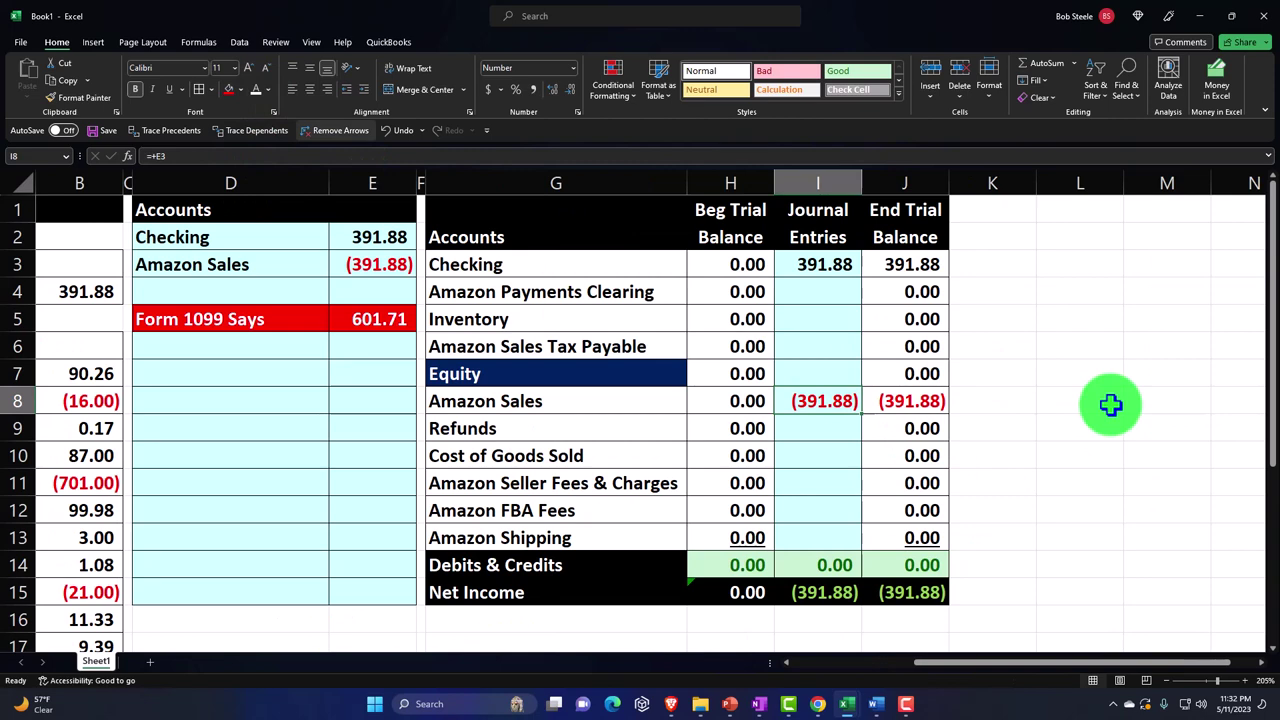
key(Right)
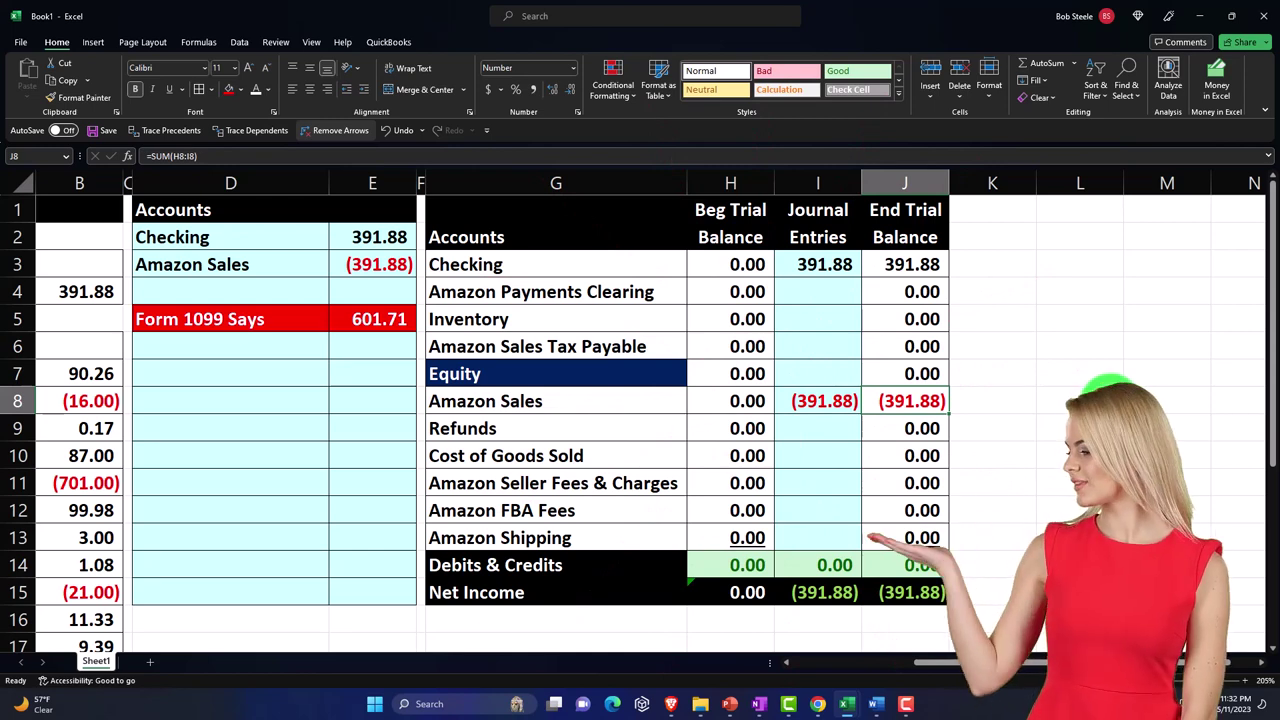
click(371, 320)
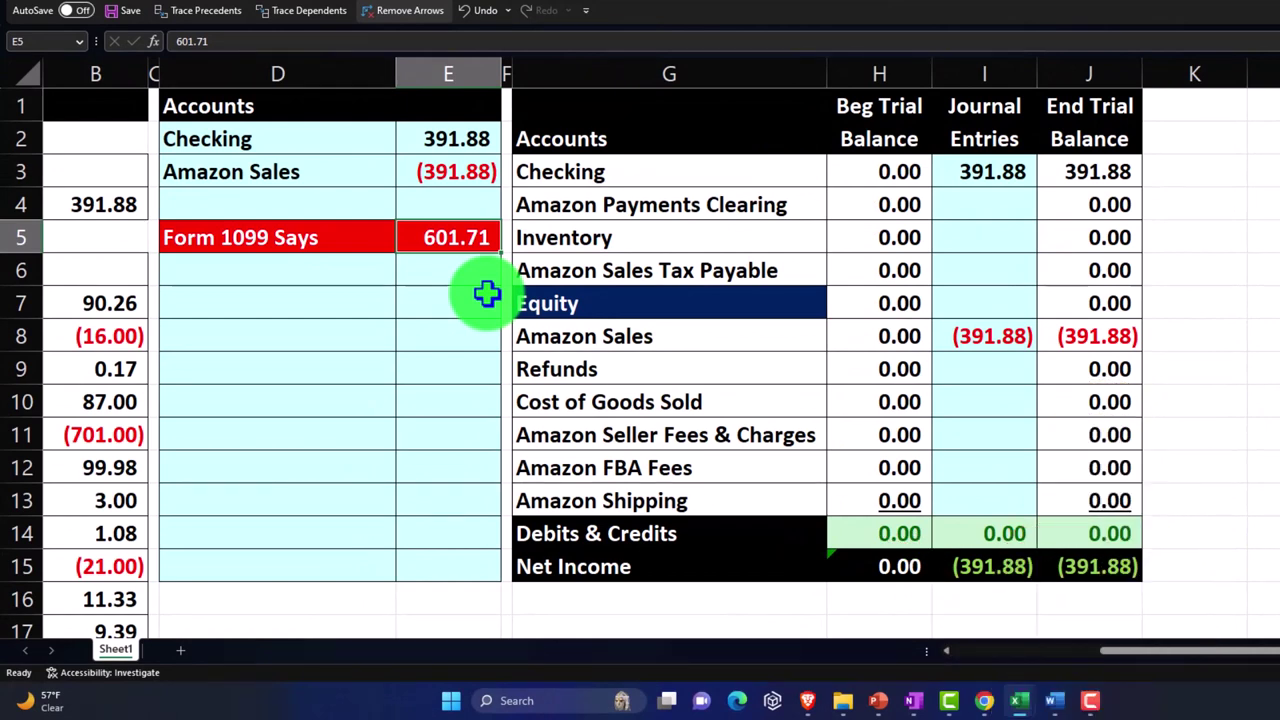
drag(108, 331, 320, 340)
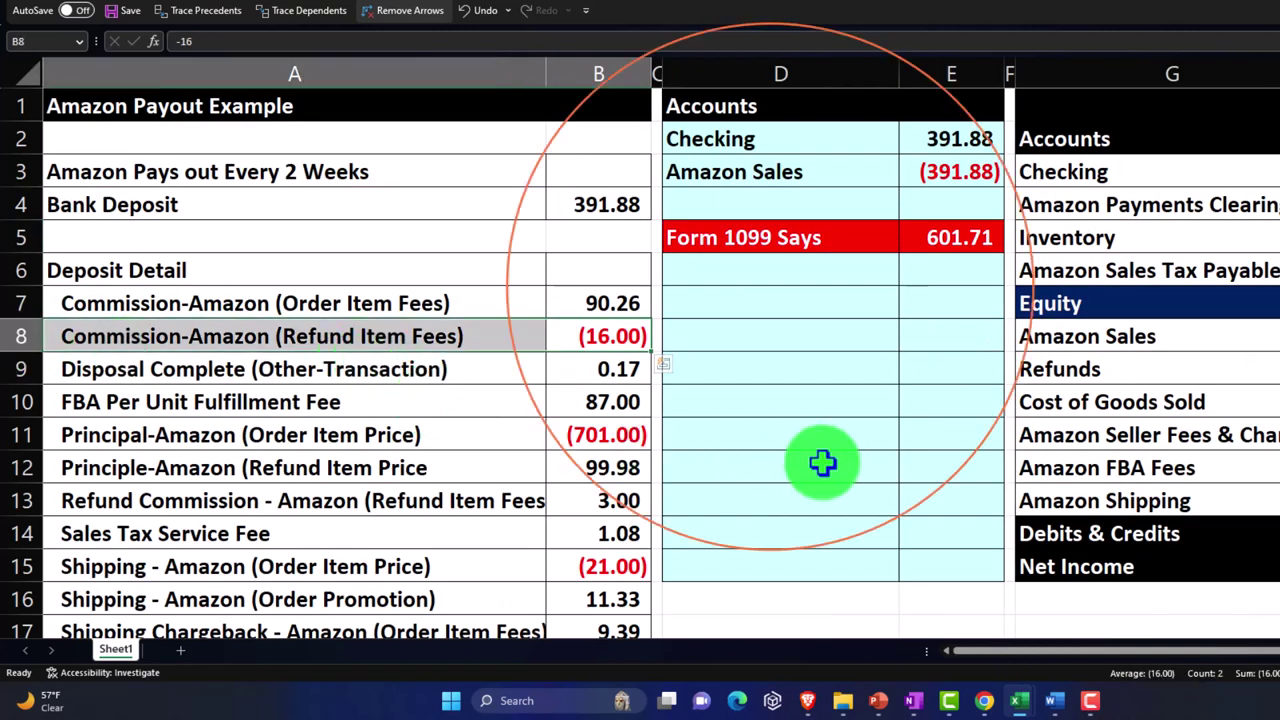
click(1150, 433)
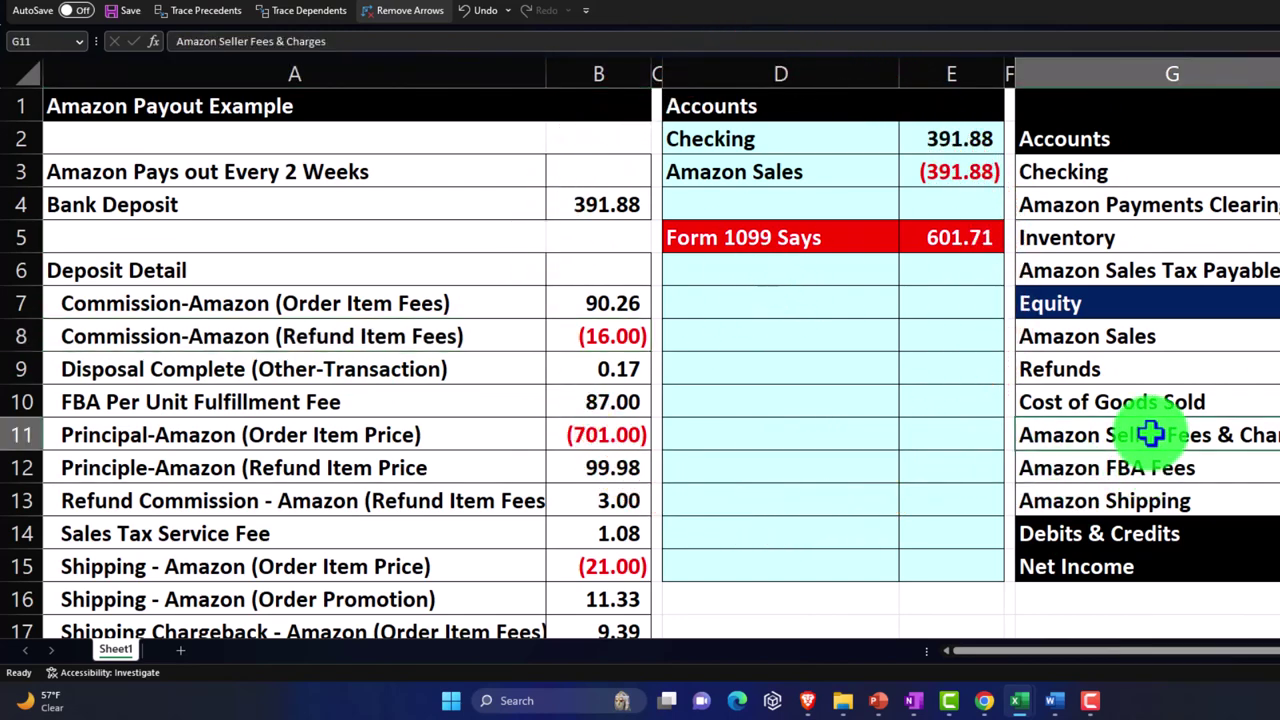
scroll(1150, 433, right, 3)
click(1150, 433)
Step: Link cell D7 to the Amazon Seller Fees & Charges account name in G11
key(Left)
key(Left)
key(Left)
key(Left)
key(Left)
key(Left)
key(Up)
key(Up)
key(Up)
key(Up)
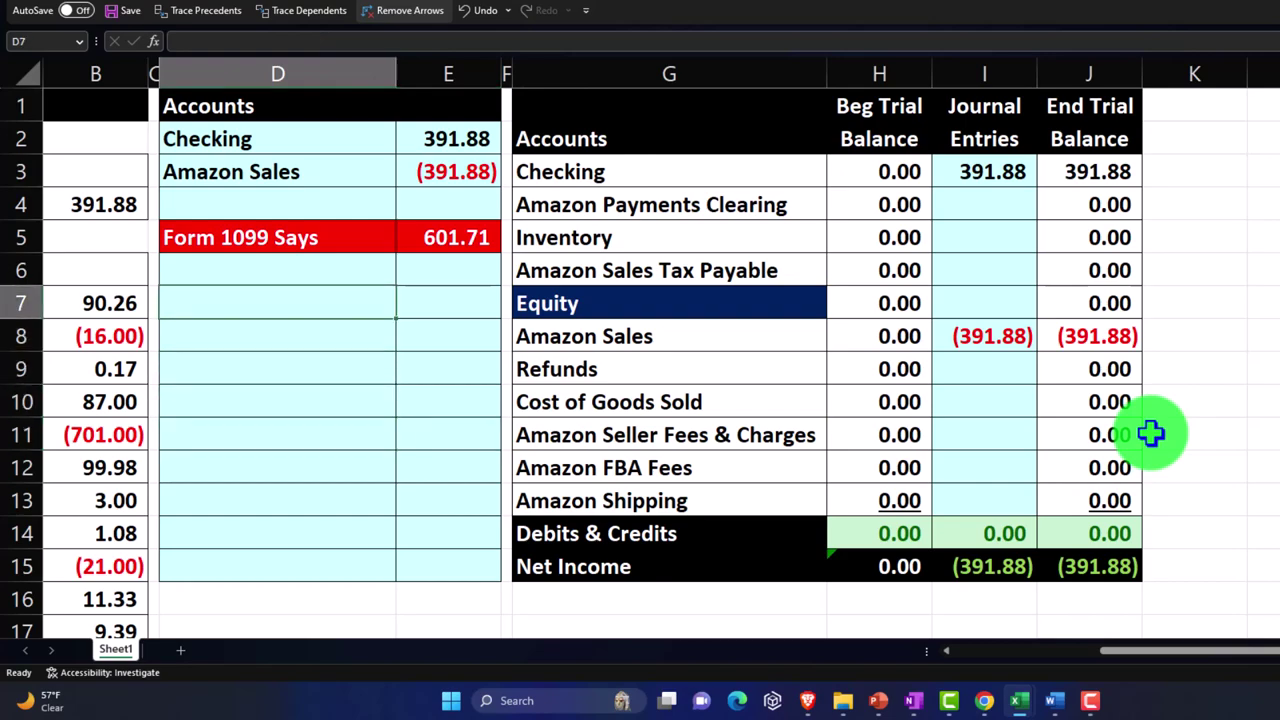
text(=)
key(Right)
key(Right)
key(Right)
key(Down)
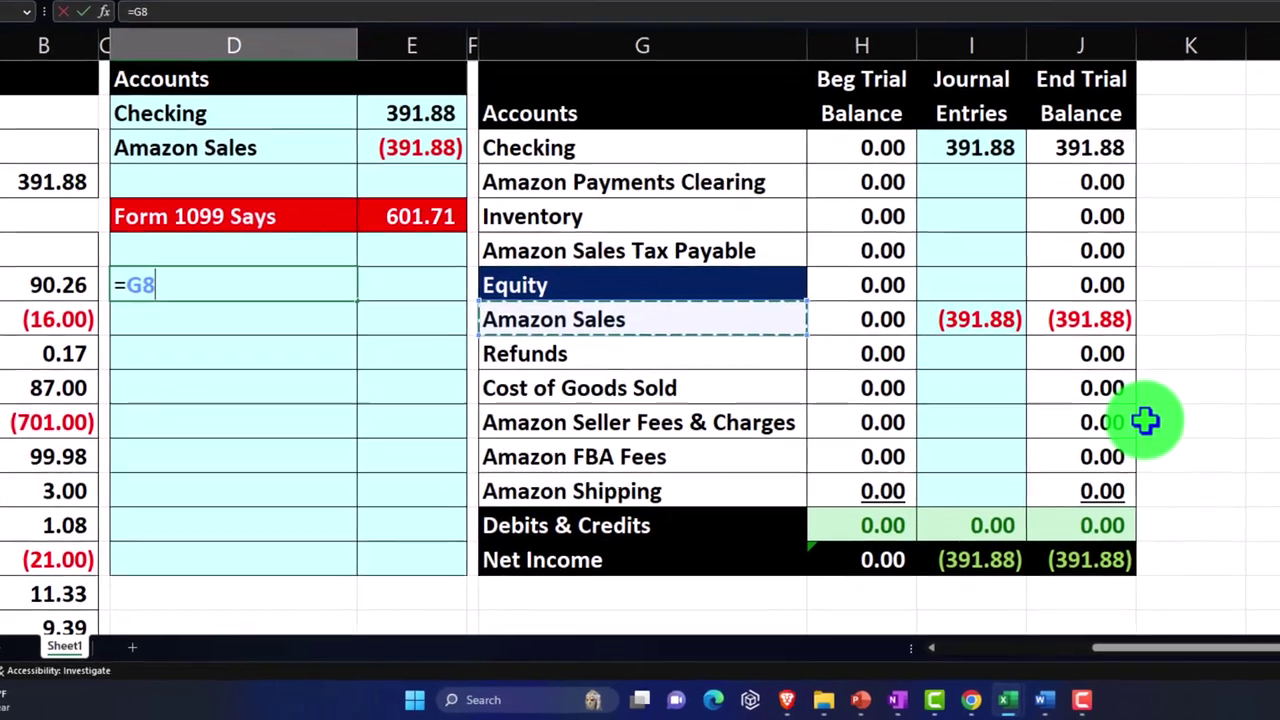
key(Down)
key(Down)
key(Down)
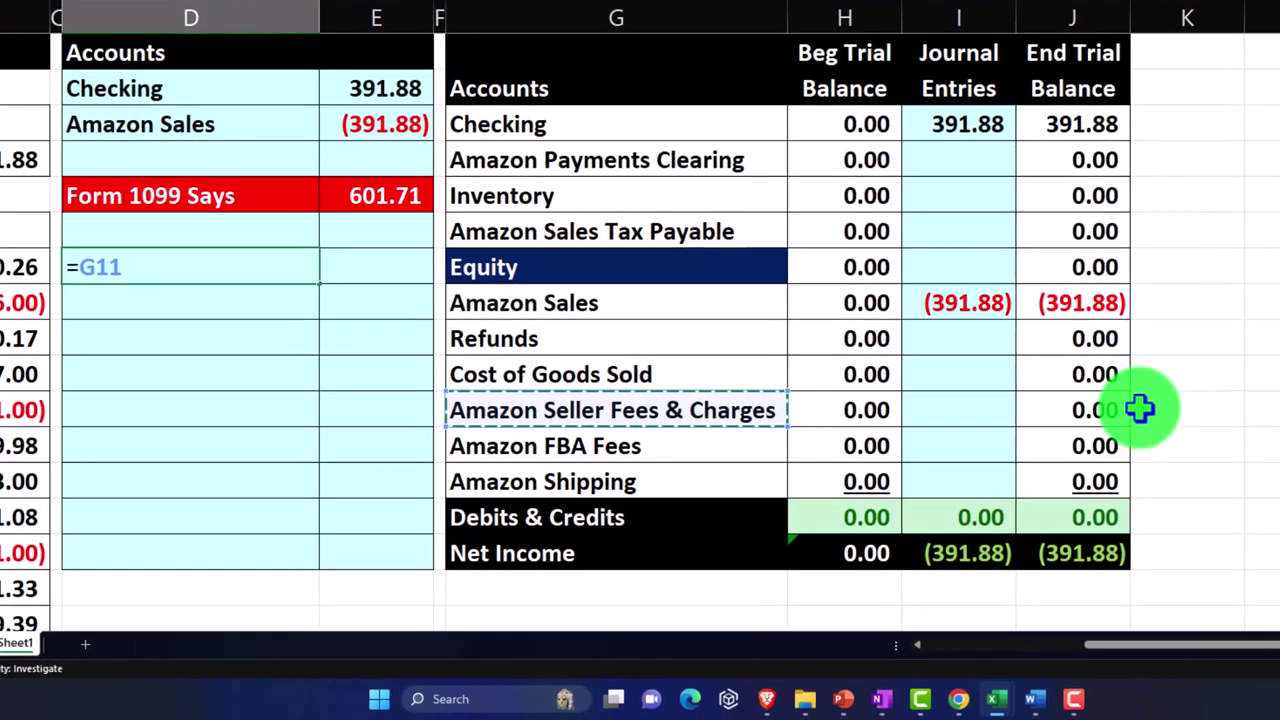
key(Return)
Step: Link cell D8 to the Amazon Sales account name in G8 as the second line of the entry
text(+)
key(Right)
key(Right)
key(Right)
key(Return)
key(Right)
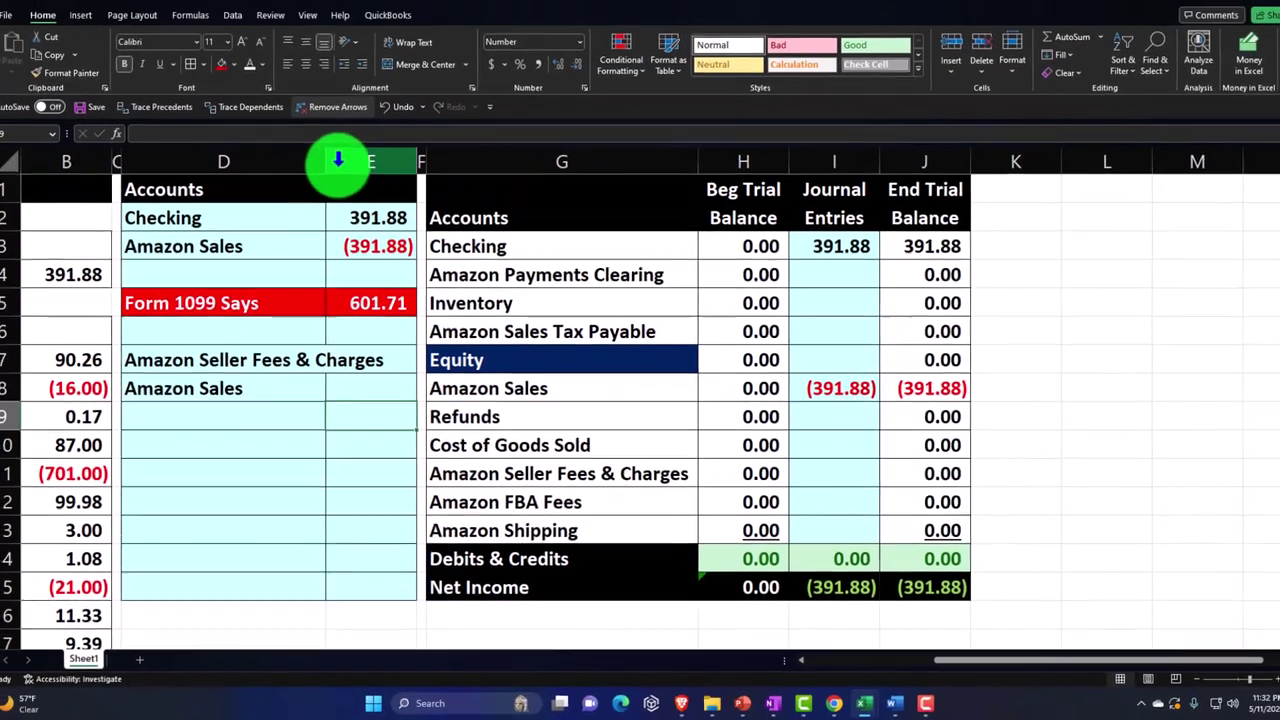
Step: Widen column D to fit its account names, and enter =E5-E2 in E7 as the Amazon Seller Fees & Charges amount
drag(306, 22, 362, 27)
drag(372, 185, 389, 189)
click(440, 373)
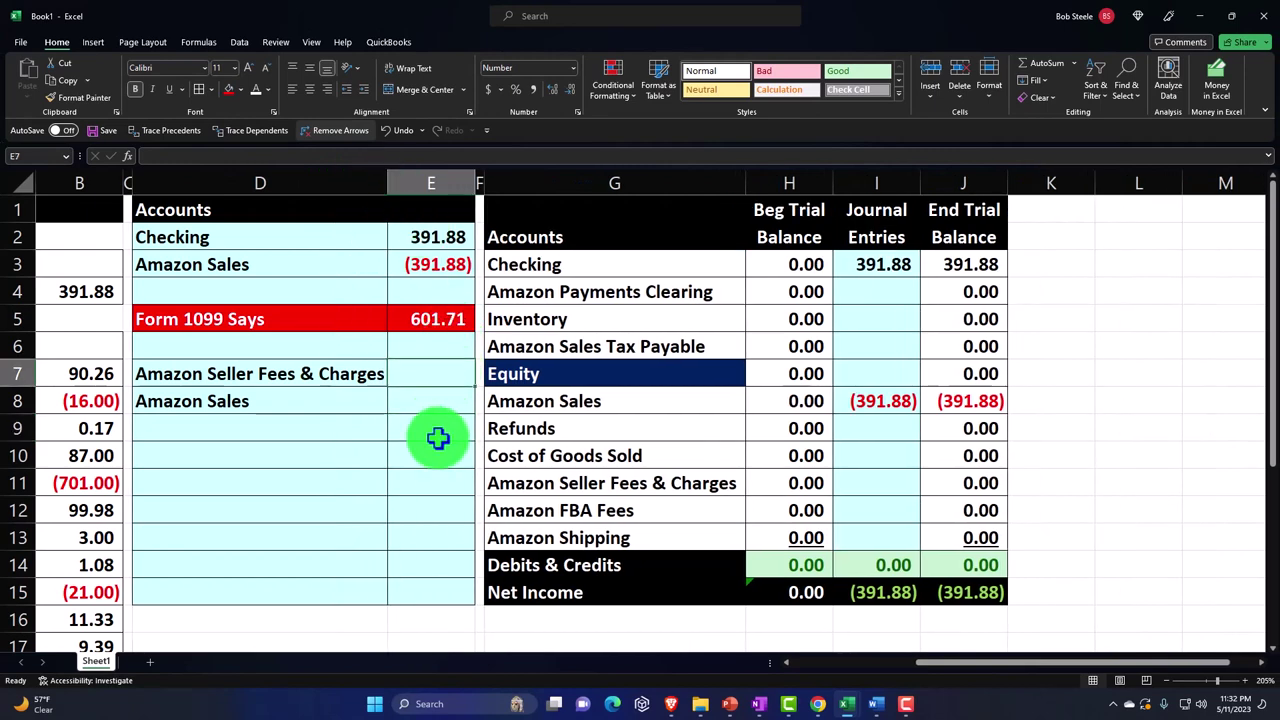
text(=)
key(Up)
key(Up)
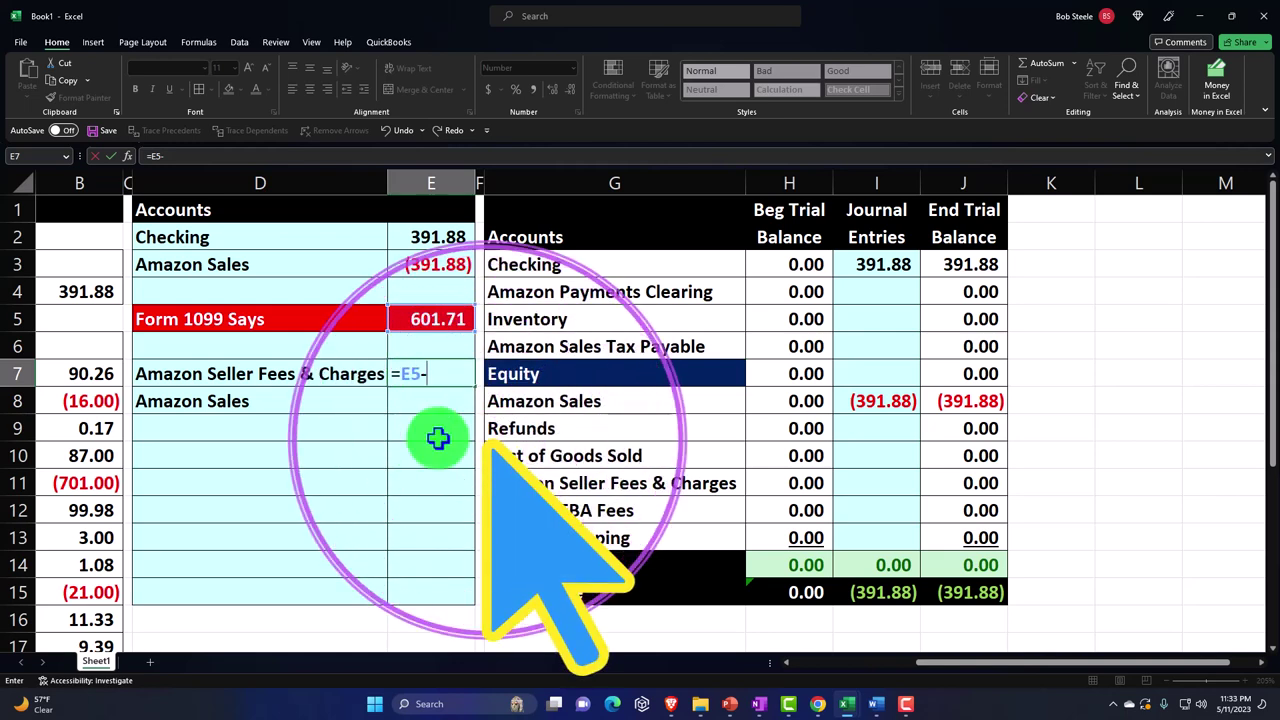
key(Up)
key(Up)
key(Up)
key(Up)
key(Up)
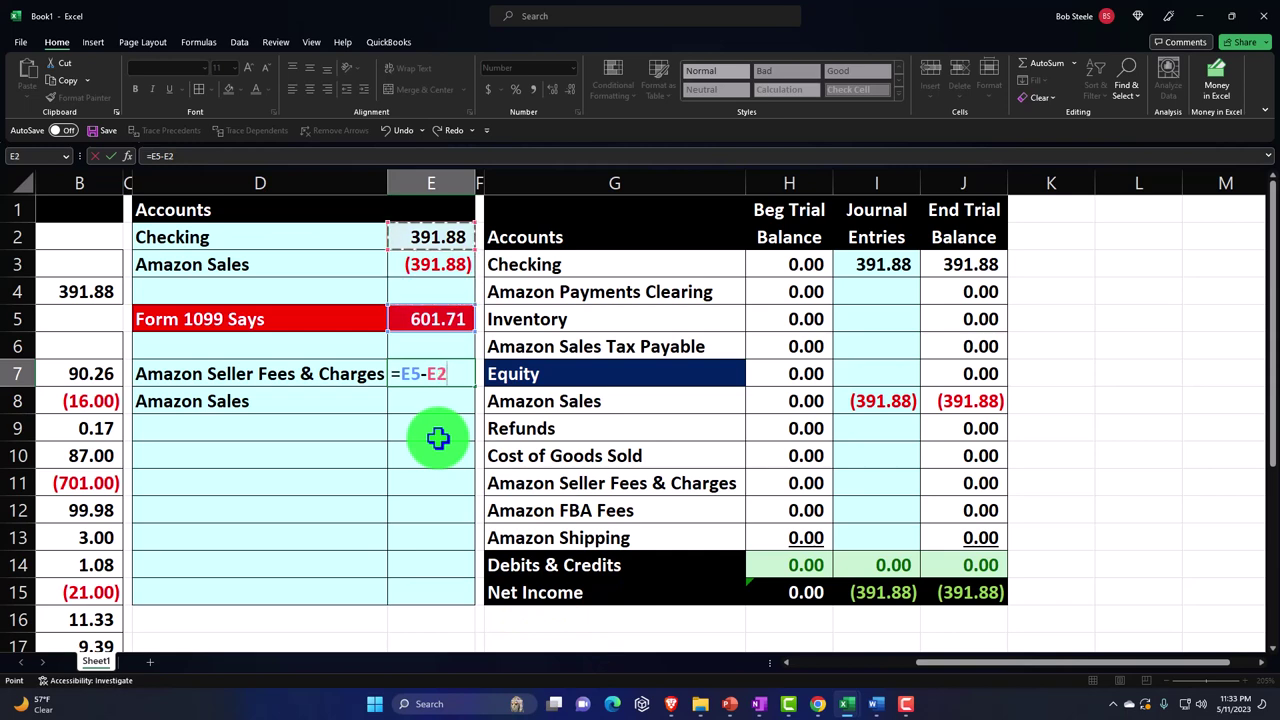
key(Return)
Step: Set the Amazon Sales amount in E8 to the negative of E7
text(=-)
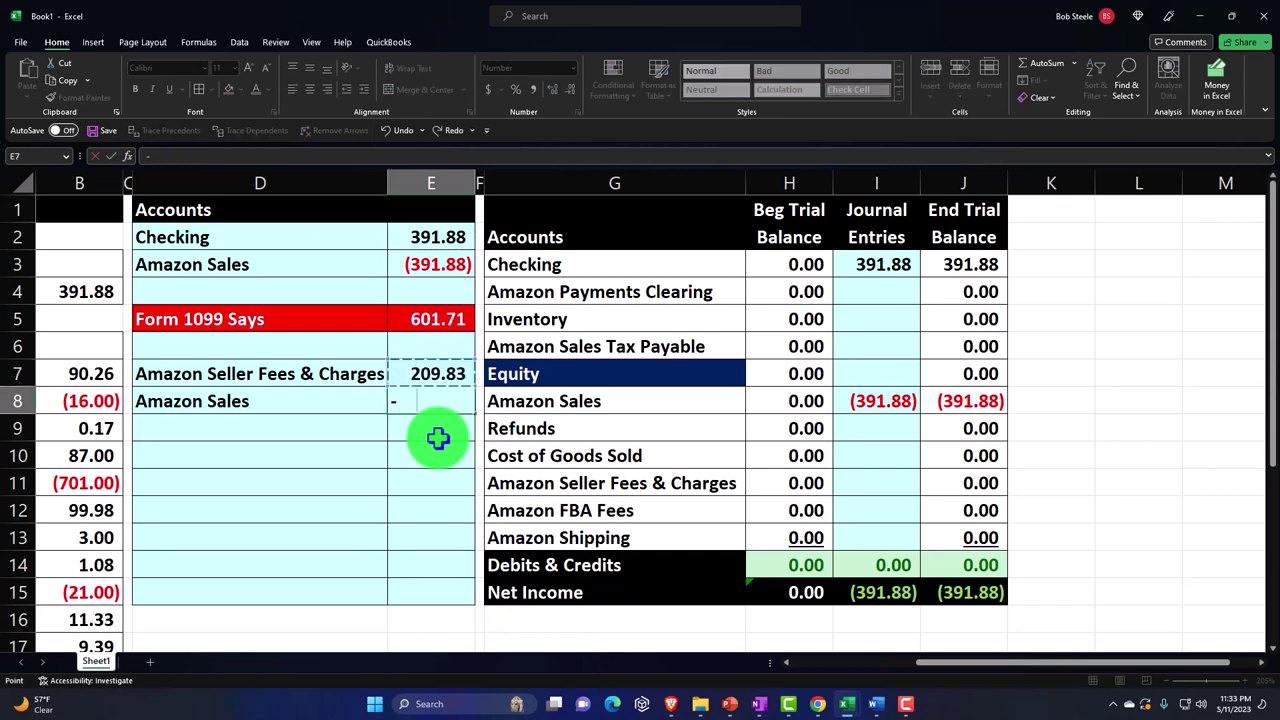
key(Up)
key(Return)
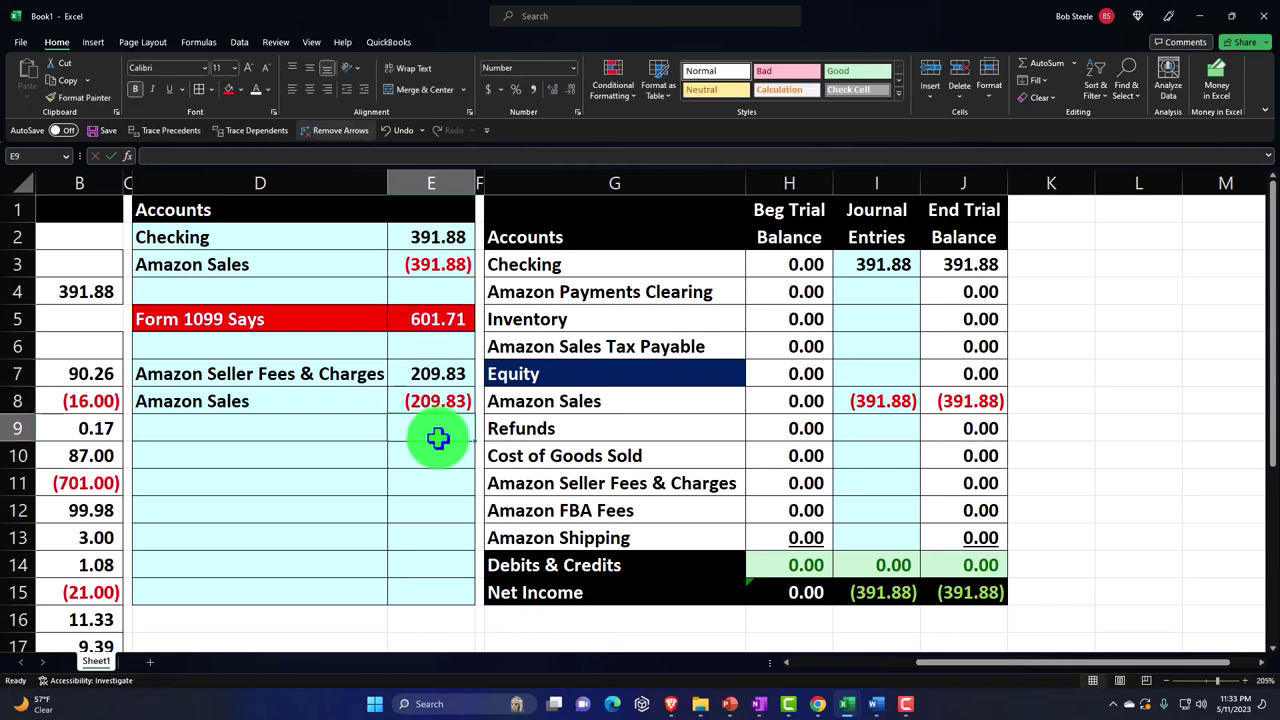
Step: Extend the Amazon Sales journal entry formula in I8 to =+E3+E8 to post the adjustment
click(905, 405)
text(=+E3)
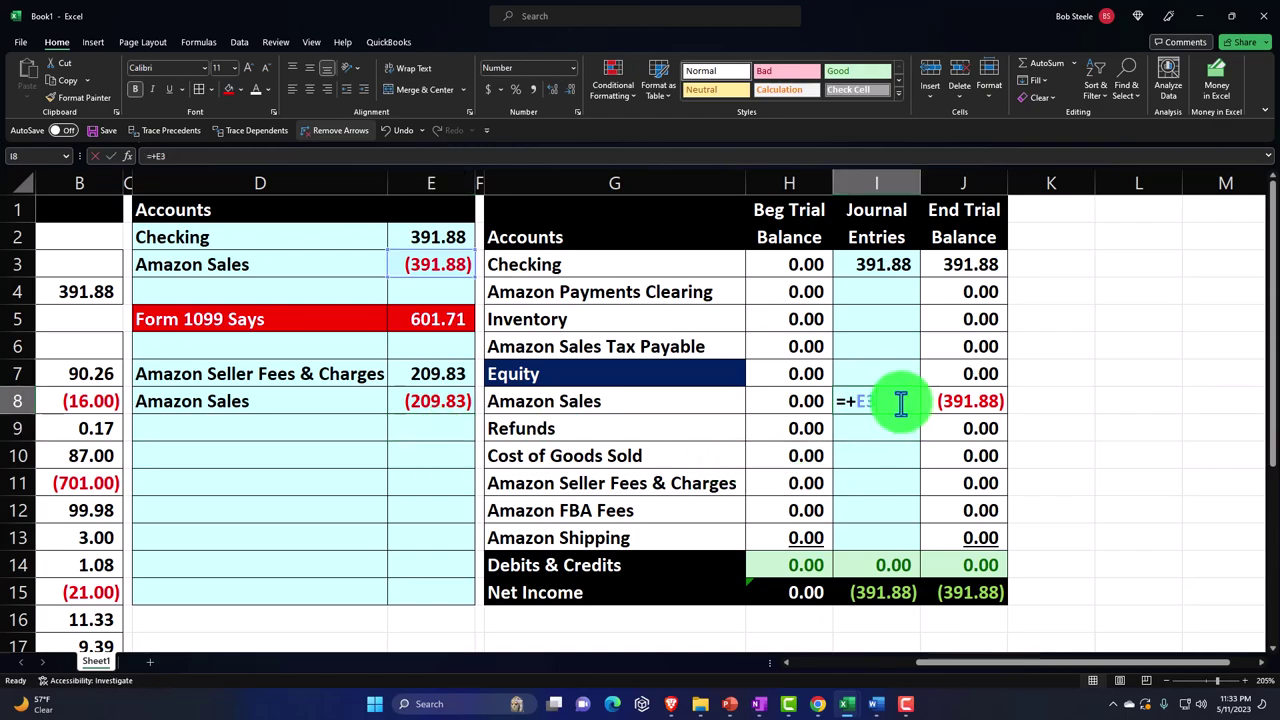
text(+)
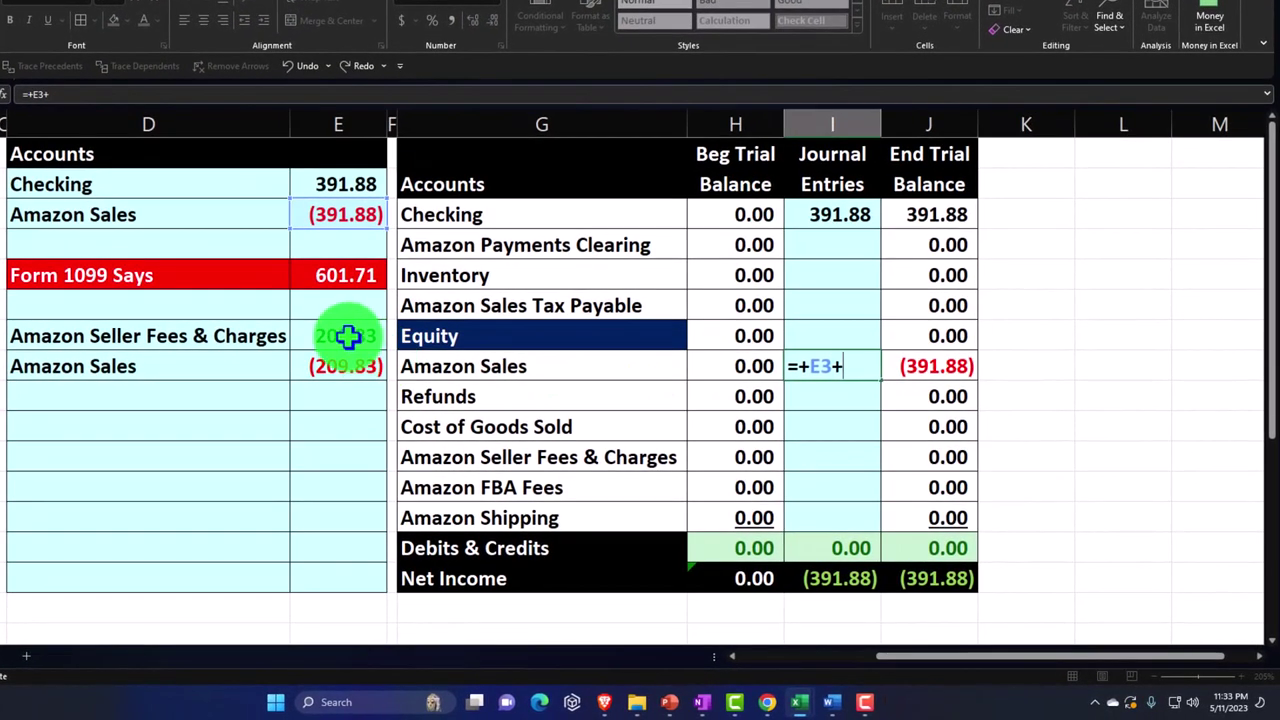
click(345, 364)
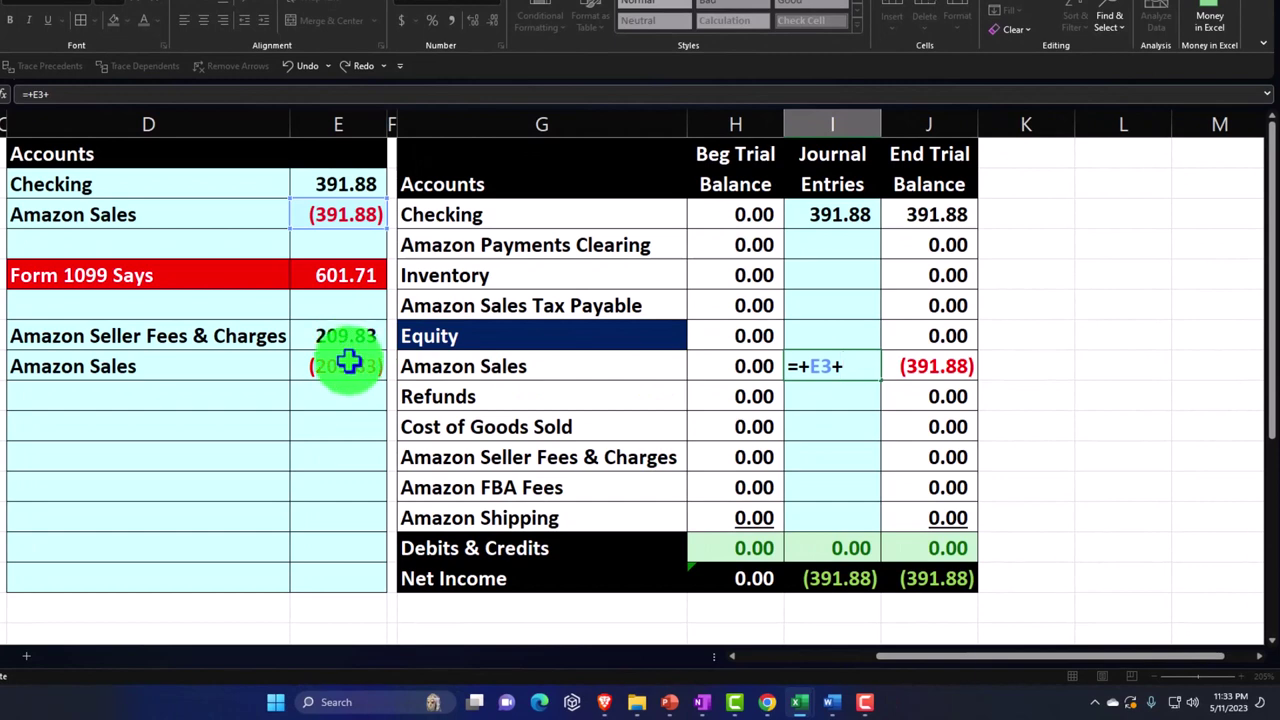
key(Return)
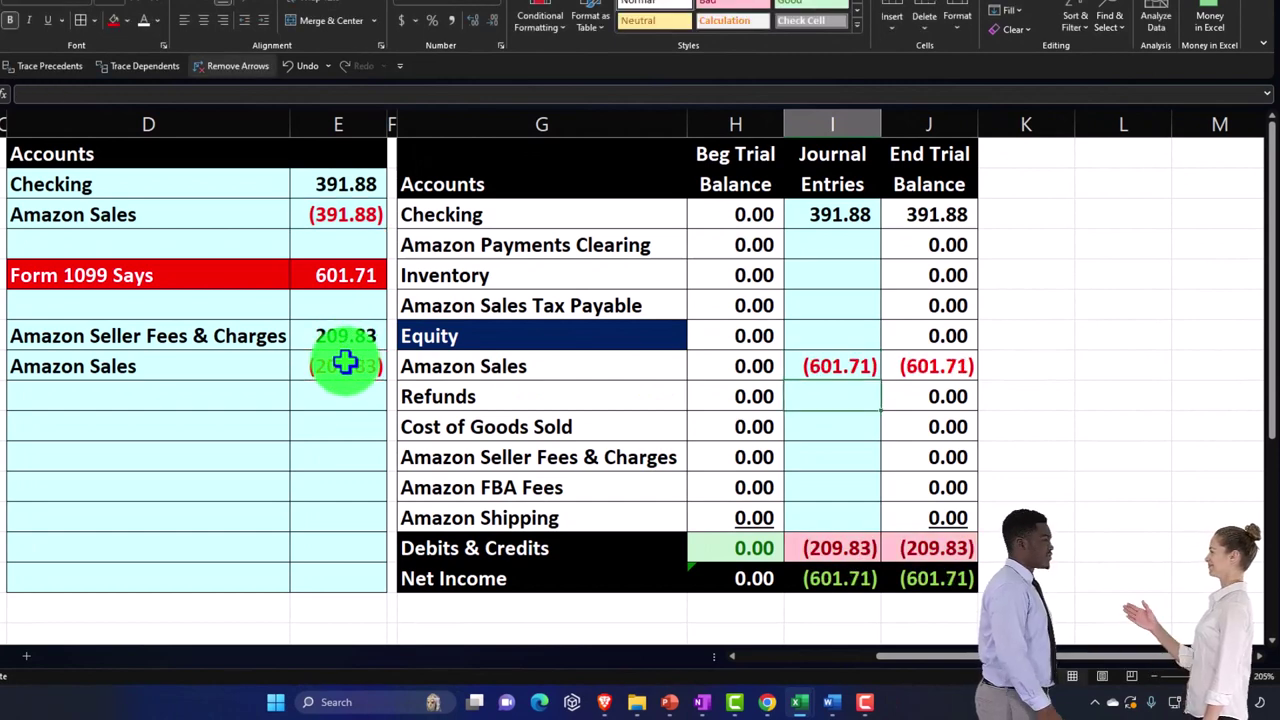
Step: Link the Amazon Seller Fees & Charges journal entry cell I11 to the fee amount in E7
key(Down)
key(Down)
text(+)
key(Left)
key(Left)
key(Left)
key(Left)
key(Up)
key(Up)
key(Up)
key(Up)
key(Return)
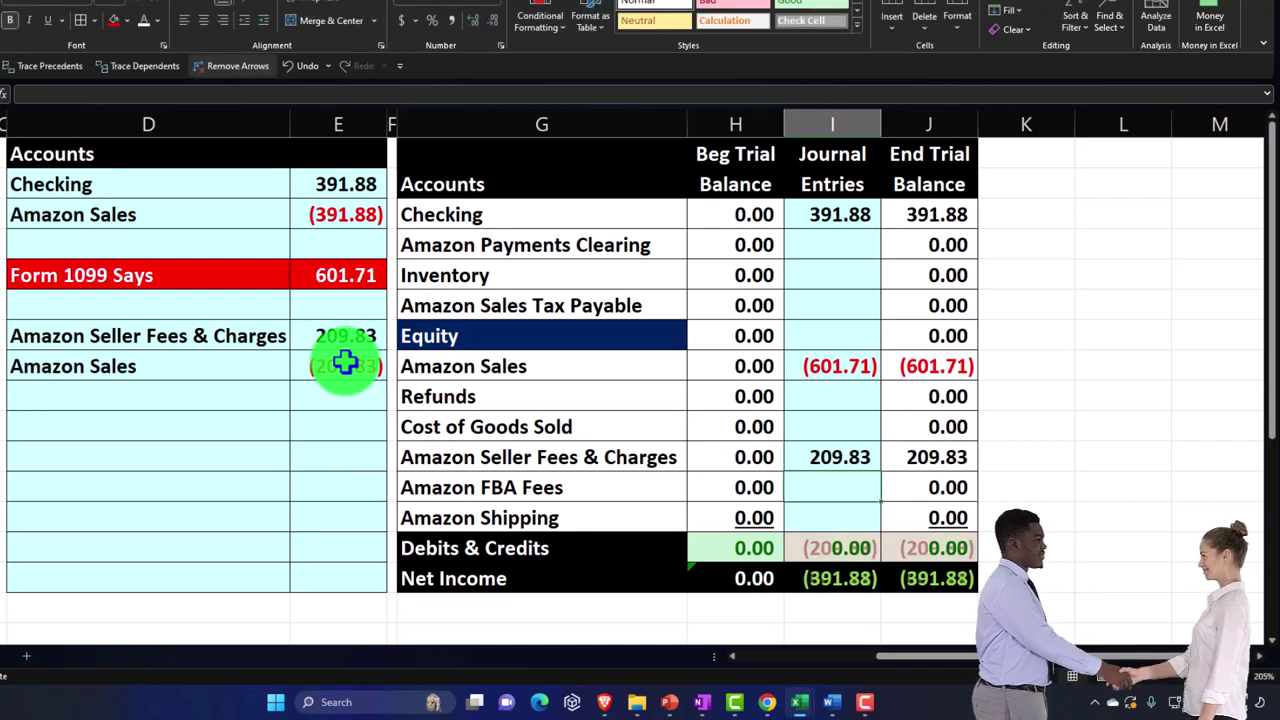
Step: Examine the ending Net Income formula in J15 and the ending Amazon Sales balance in J8
click(953, 582)
key(F2)
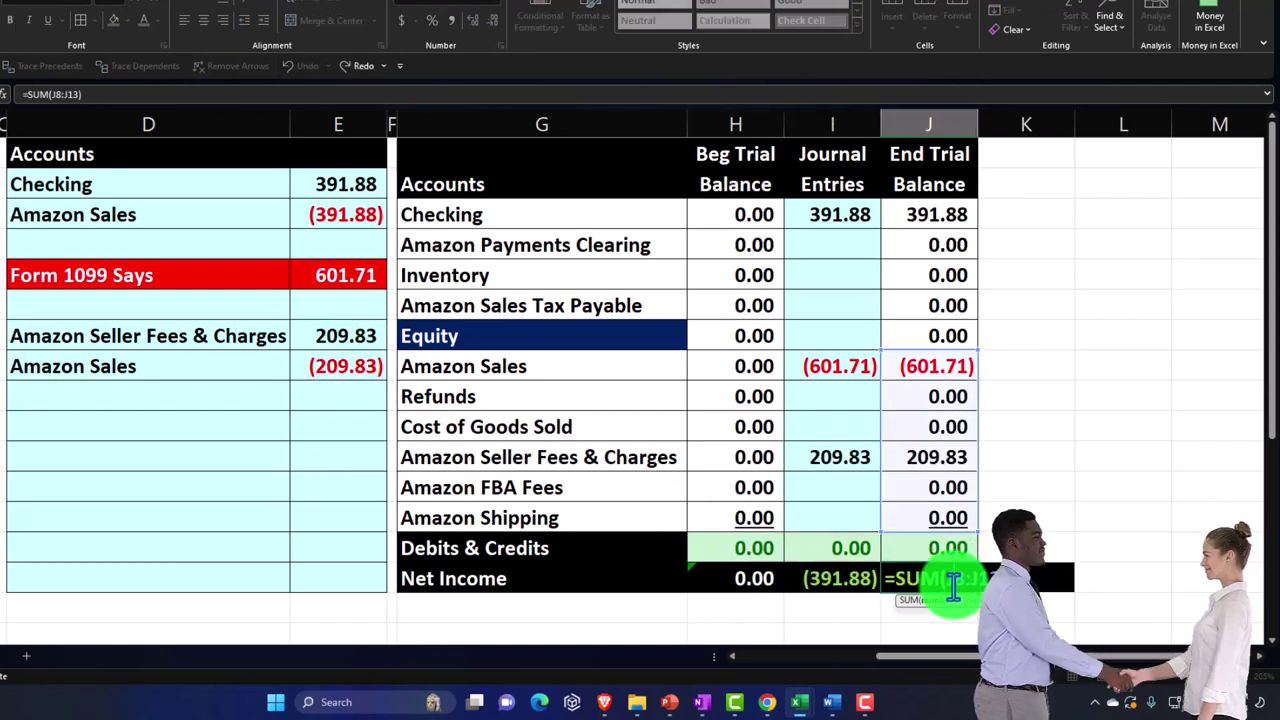
key(Return)
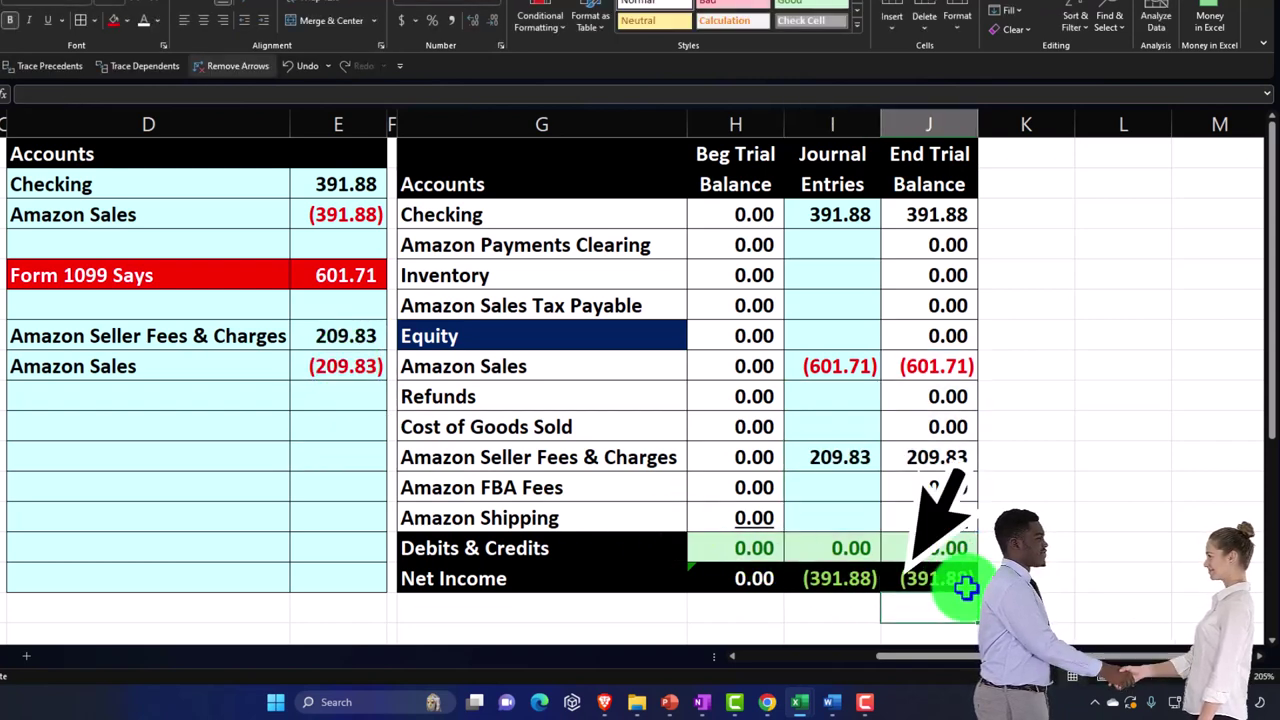
click(975, 372)
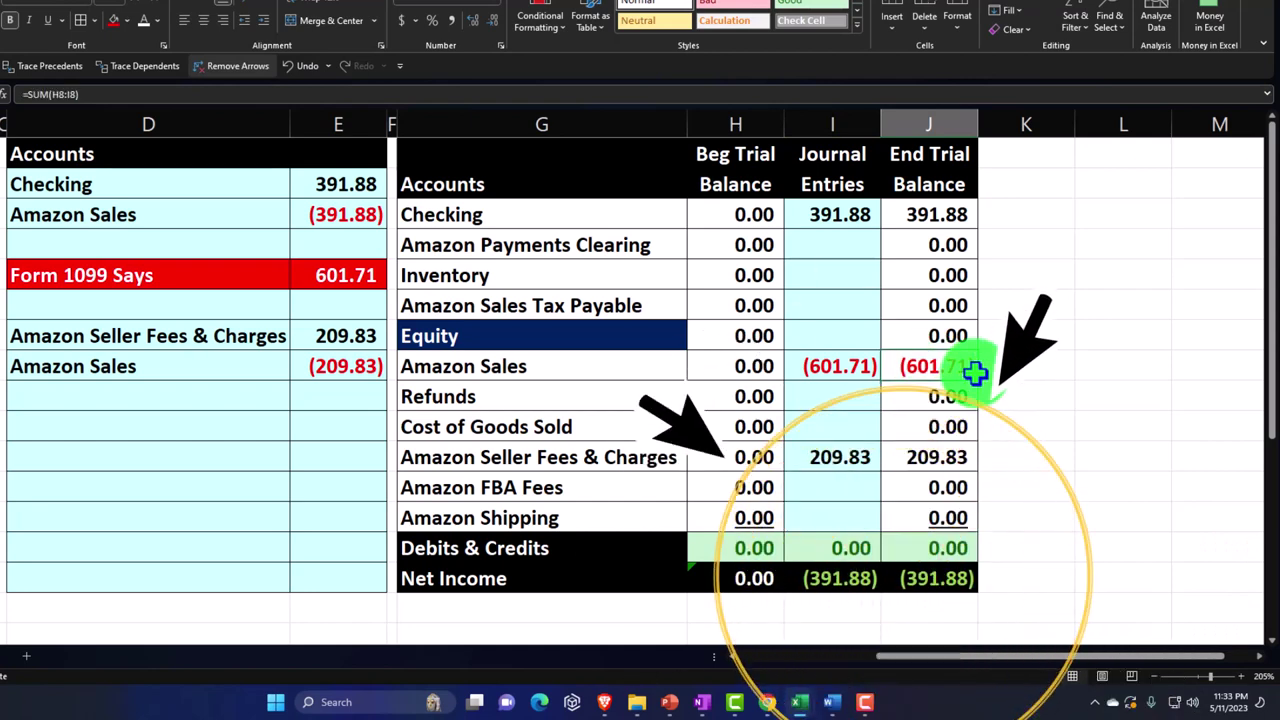
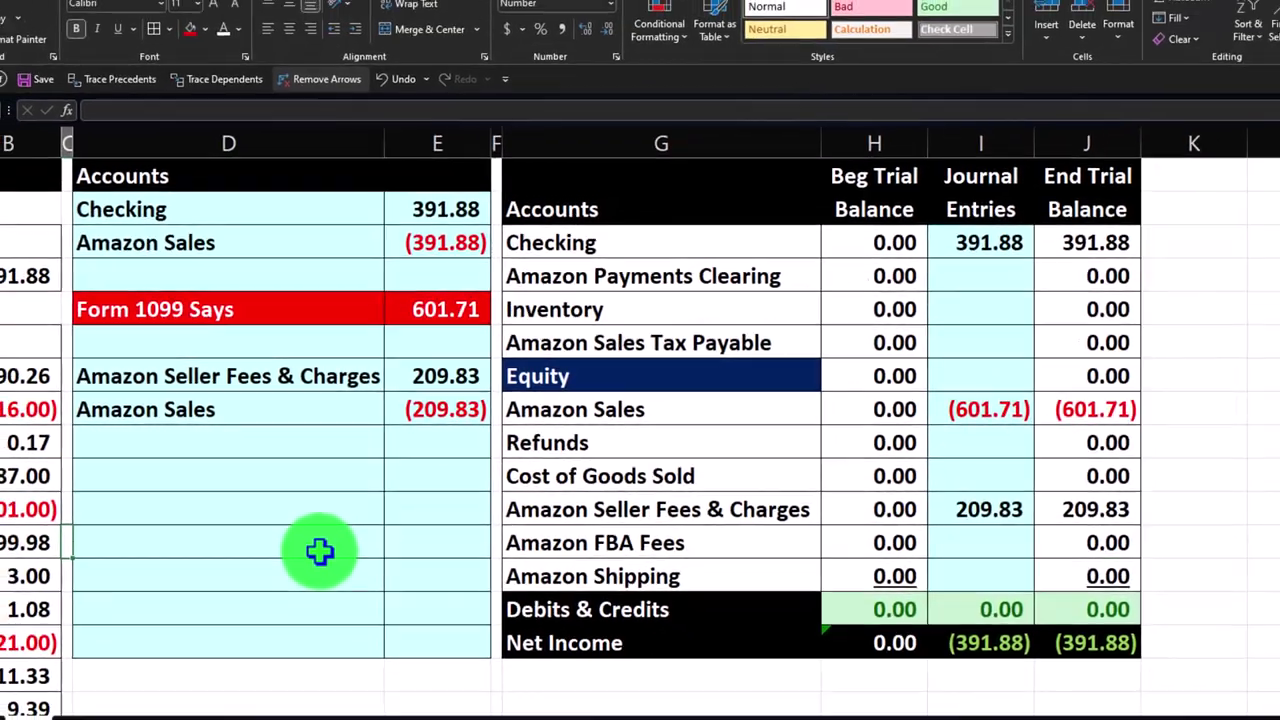
click(331, 526)
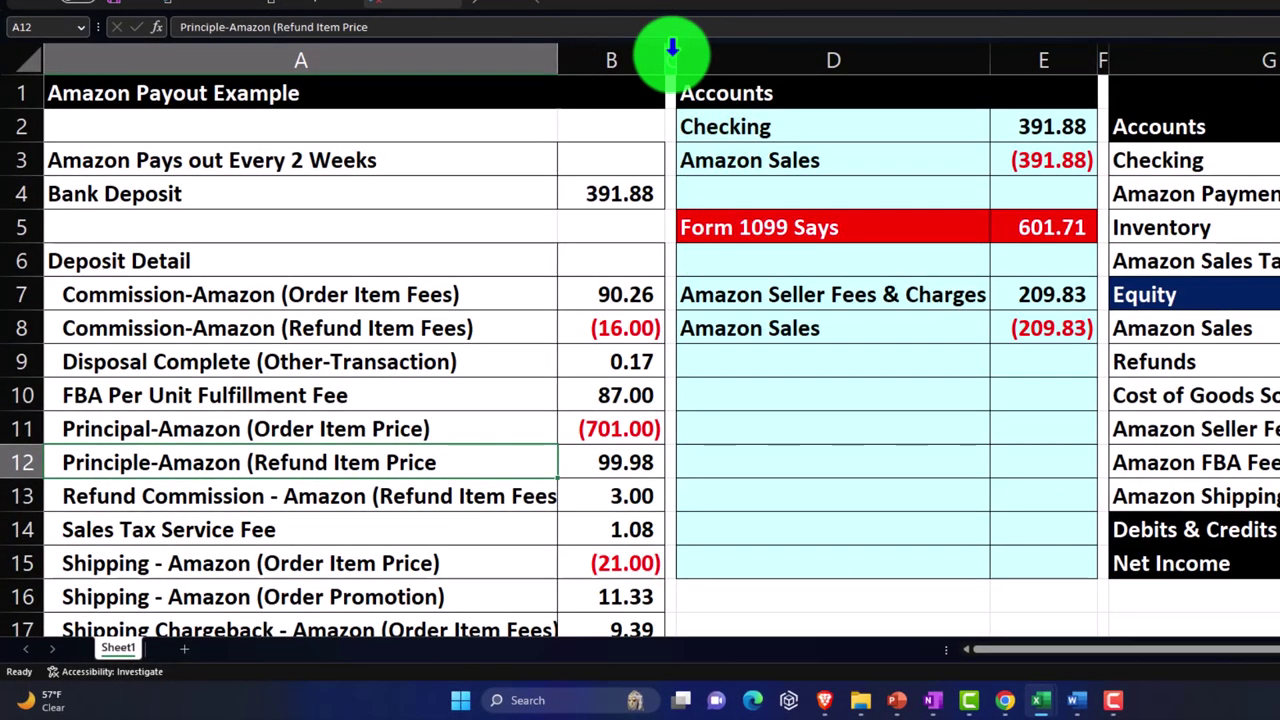
Step: Copy columns C through J and paste the duplicate journal and trial balance worksheet starting at K1
drag(672, 50, 1043, 60)
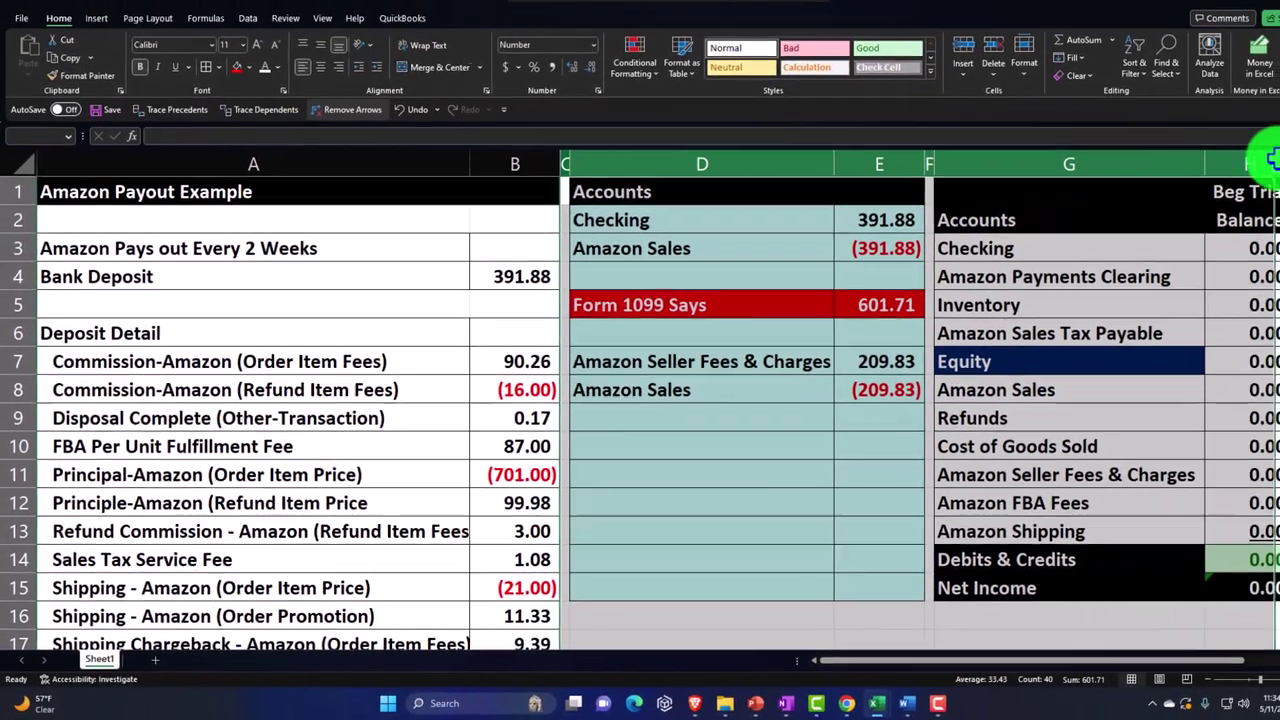
drag(1272, 158, 975, 205)
right_click(913, 241)
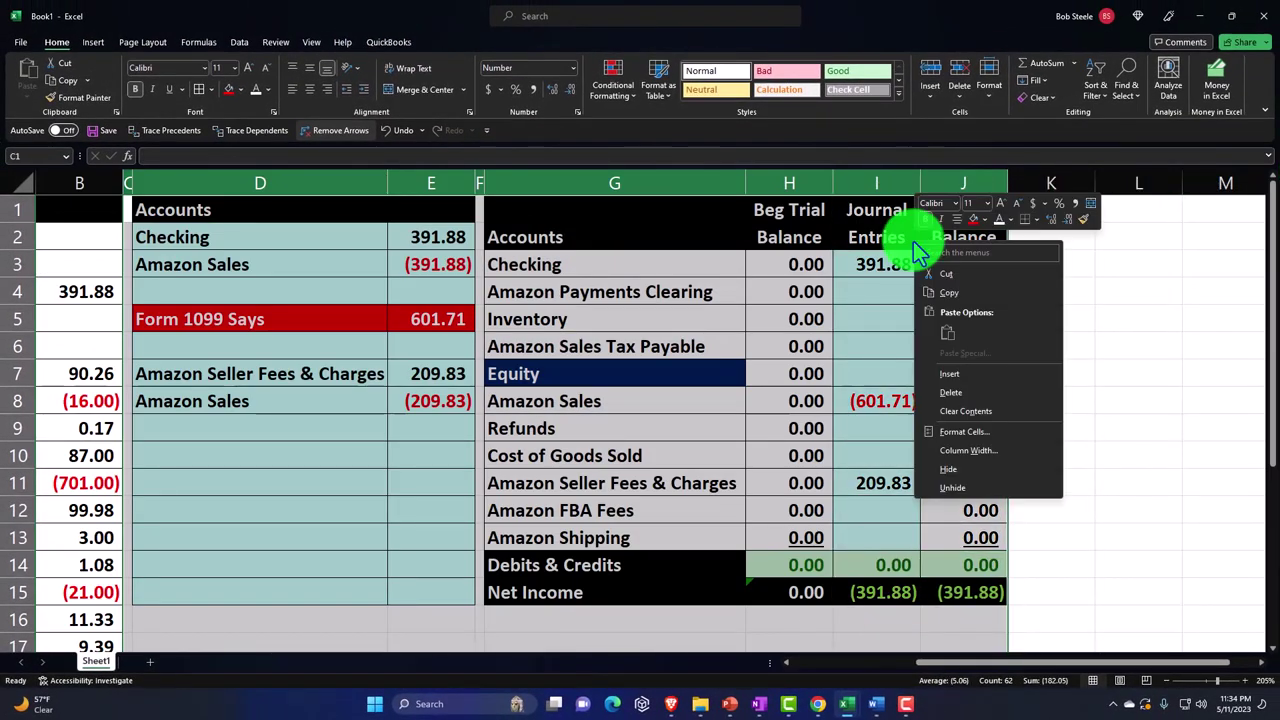
click(940, 291)
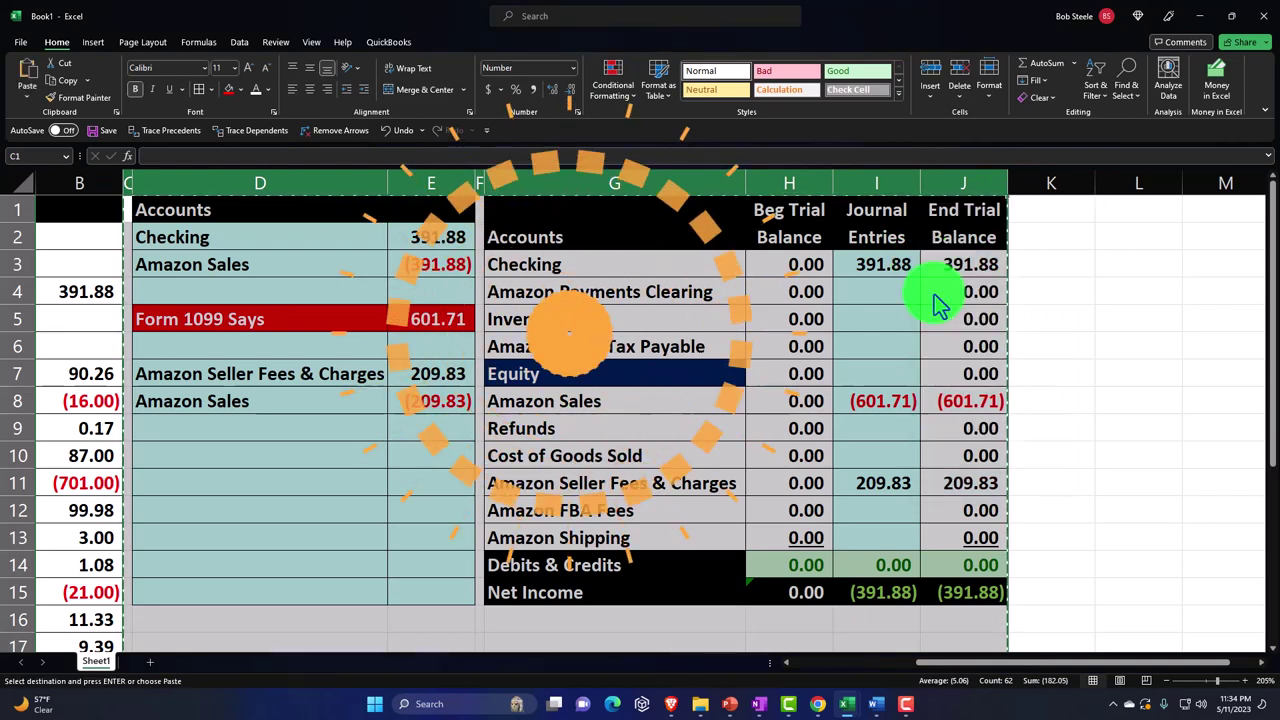
click(1035, 210)
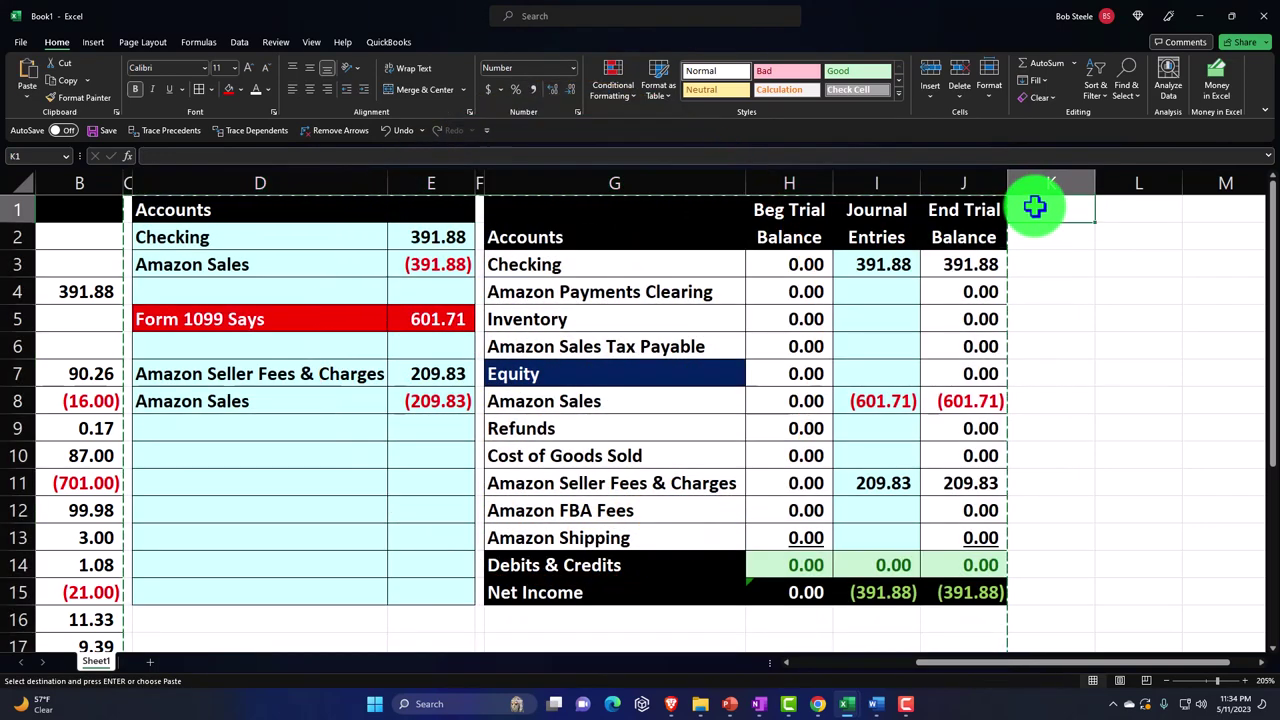
key(ctrl+v)
click(1064, 252)
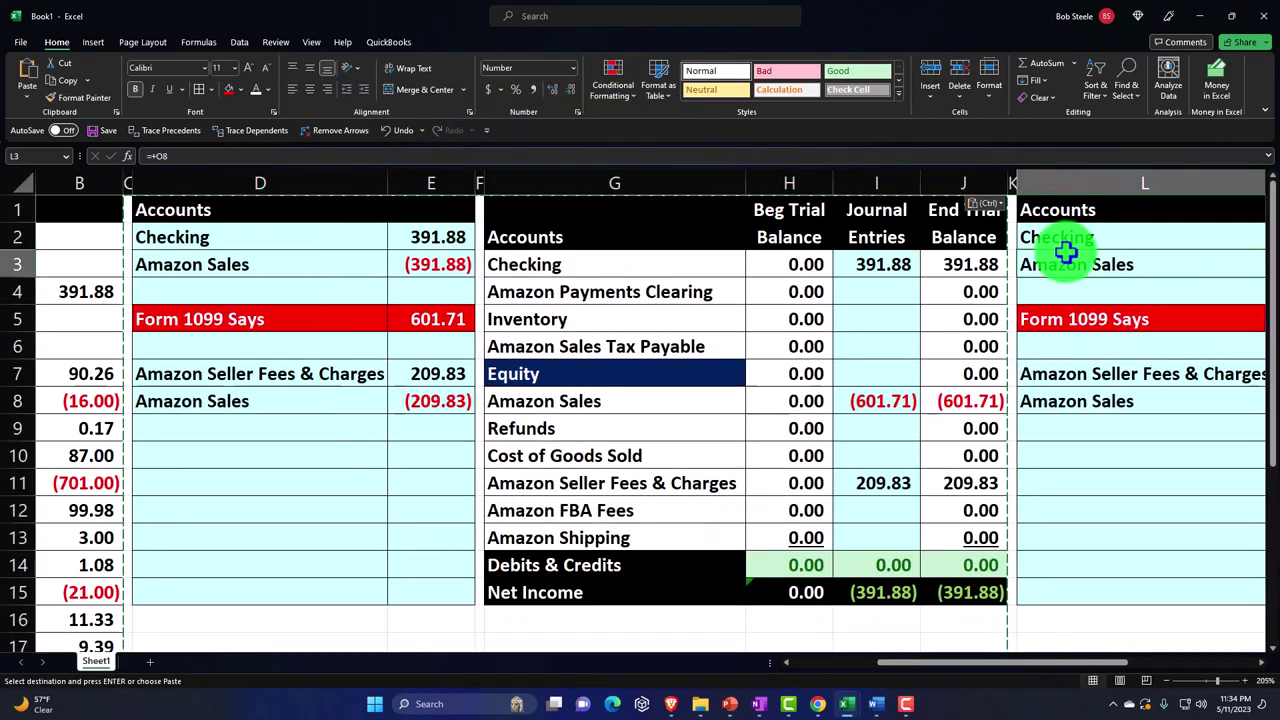
Step: Clear the copied journal entry contents from L2:M8
scroll(1066, 252, right, 5)
click(1066, 252)
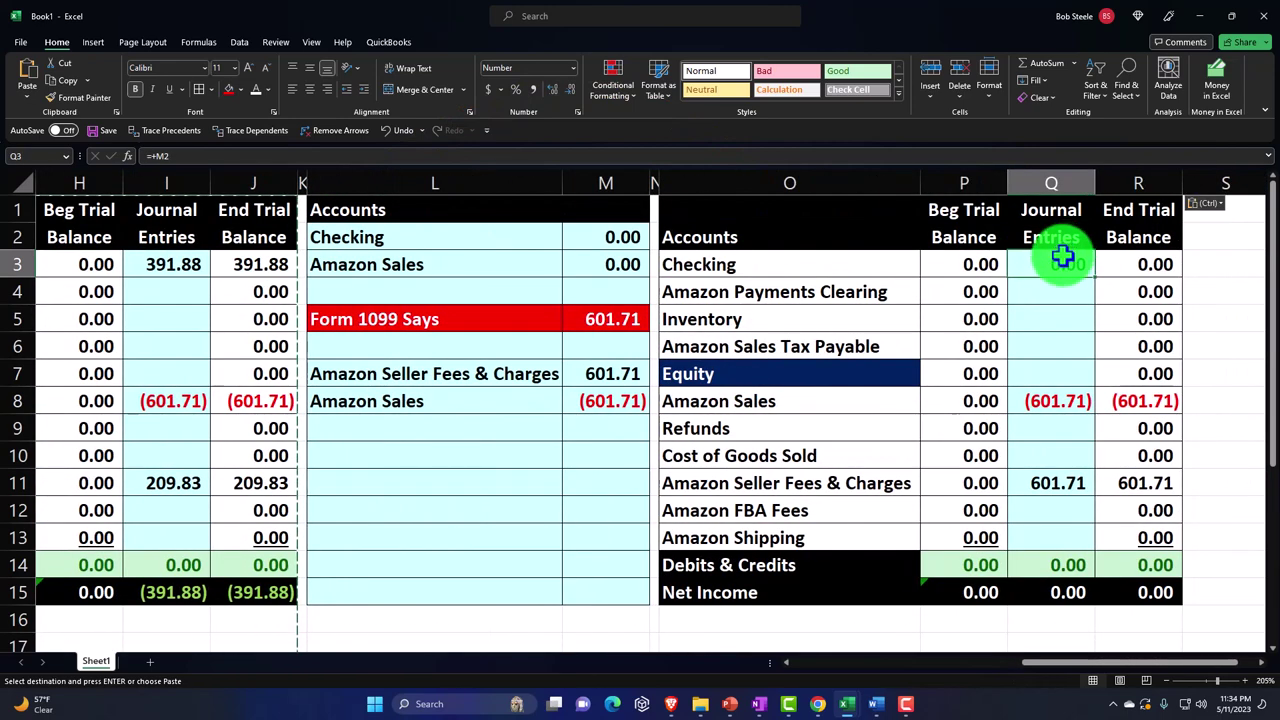
drag(463, 248, 586, 400)
key(Delete)
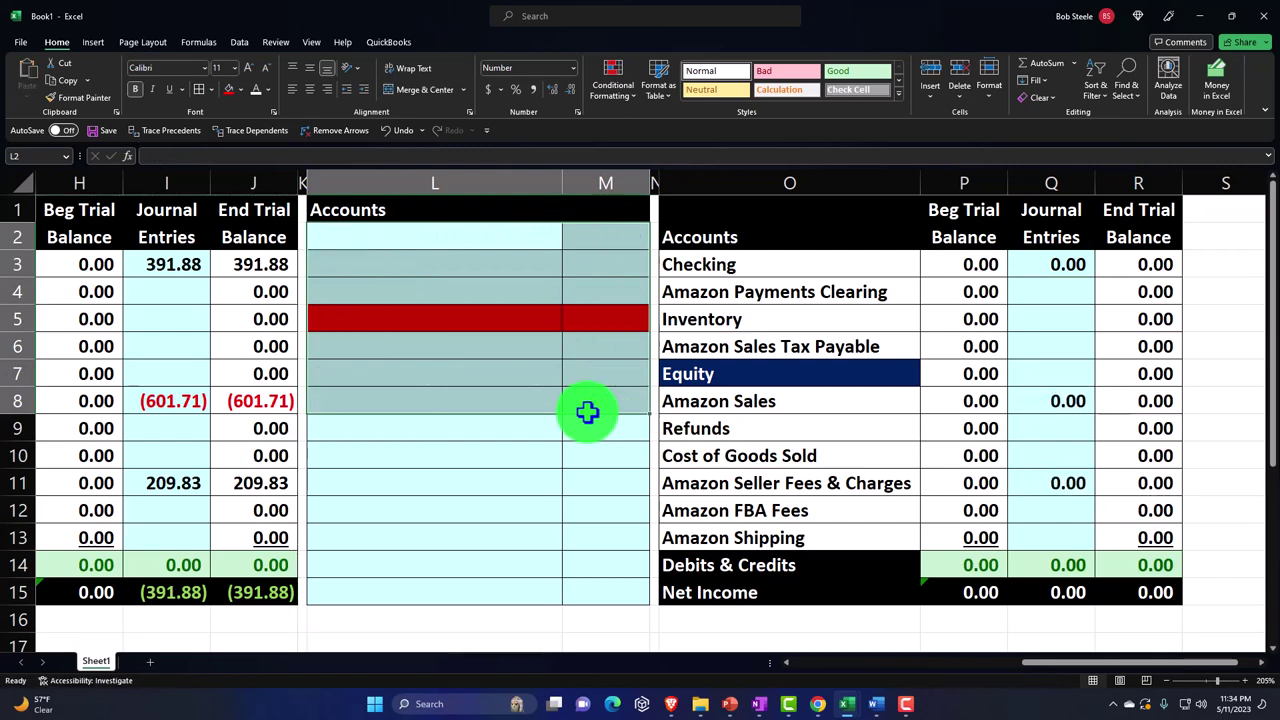
Step: Change the fill of L5:M5 from red to the recently used light blue
drag(470, 312, 597, 316)
right_click(600, 322)
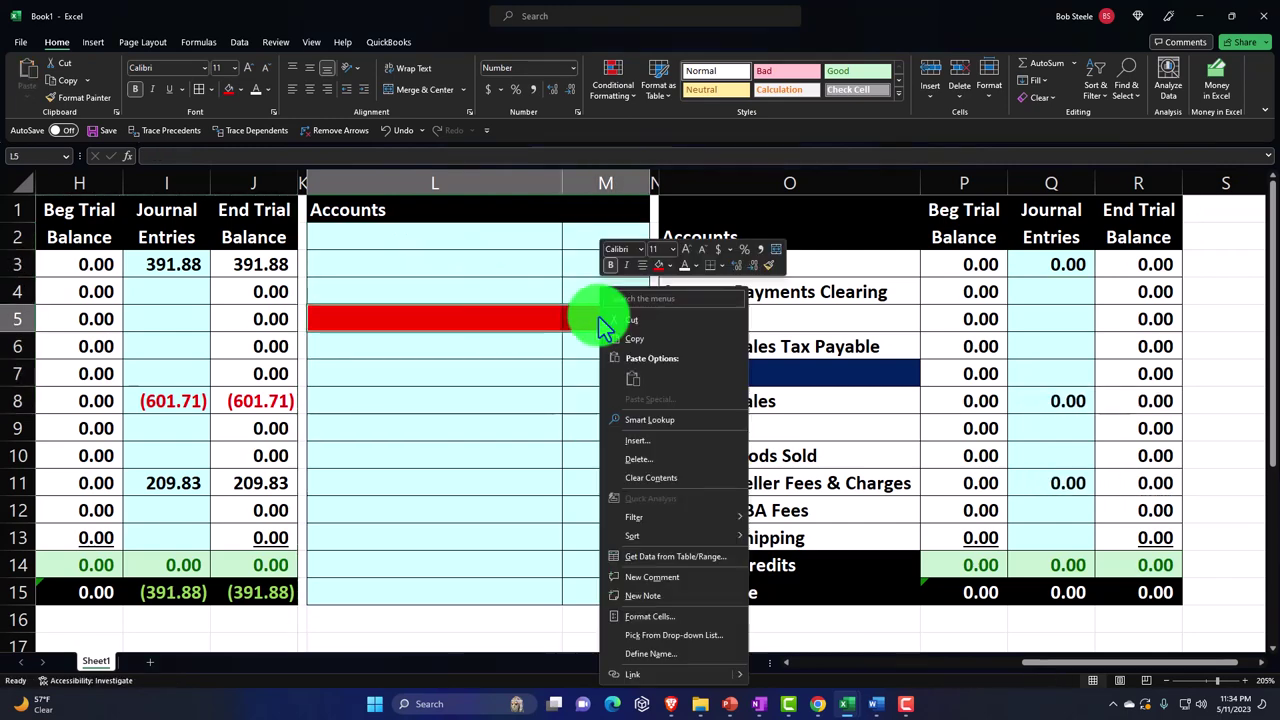
click(667, 265)
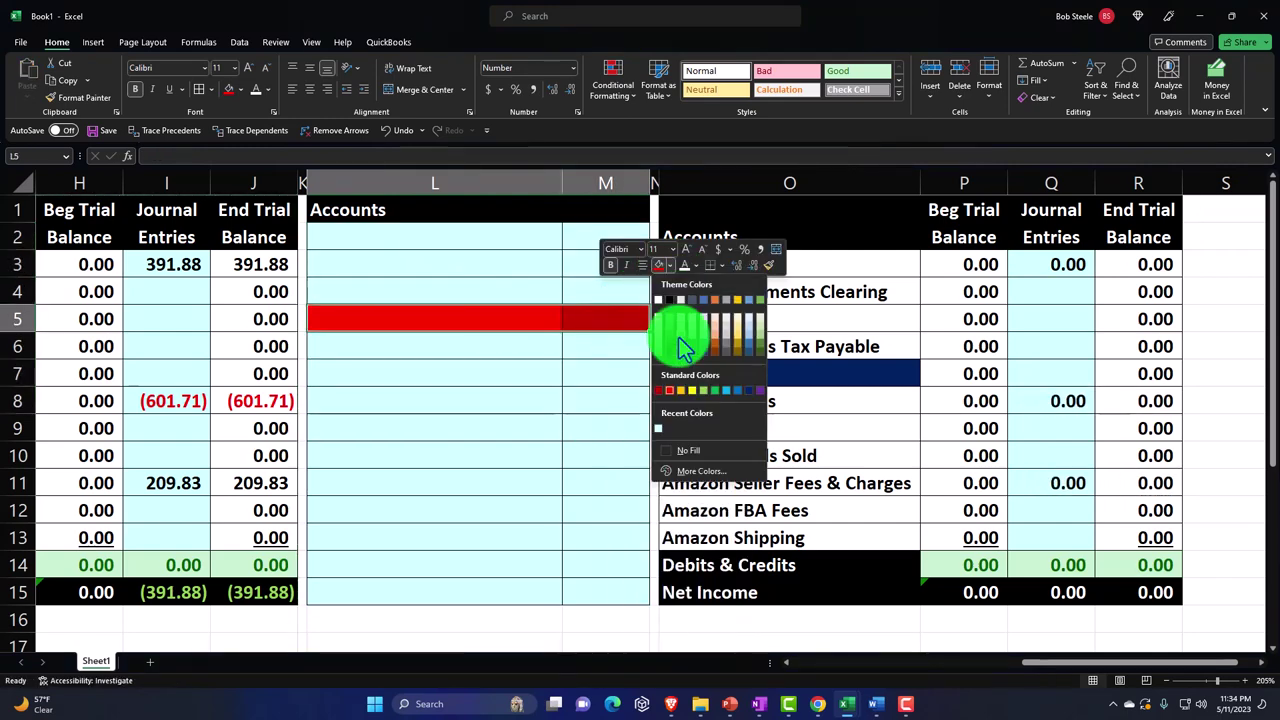
click(670, 428)
Step: Clear the Journal Entries cells Q3:Q12 in the copied trial balance
drag(1051, 264, 1051, 483)
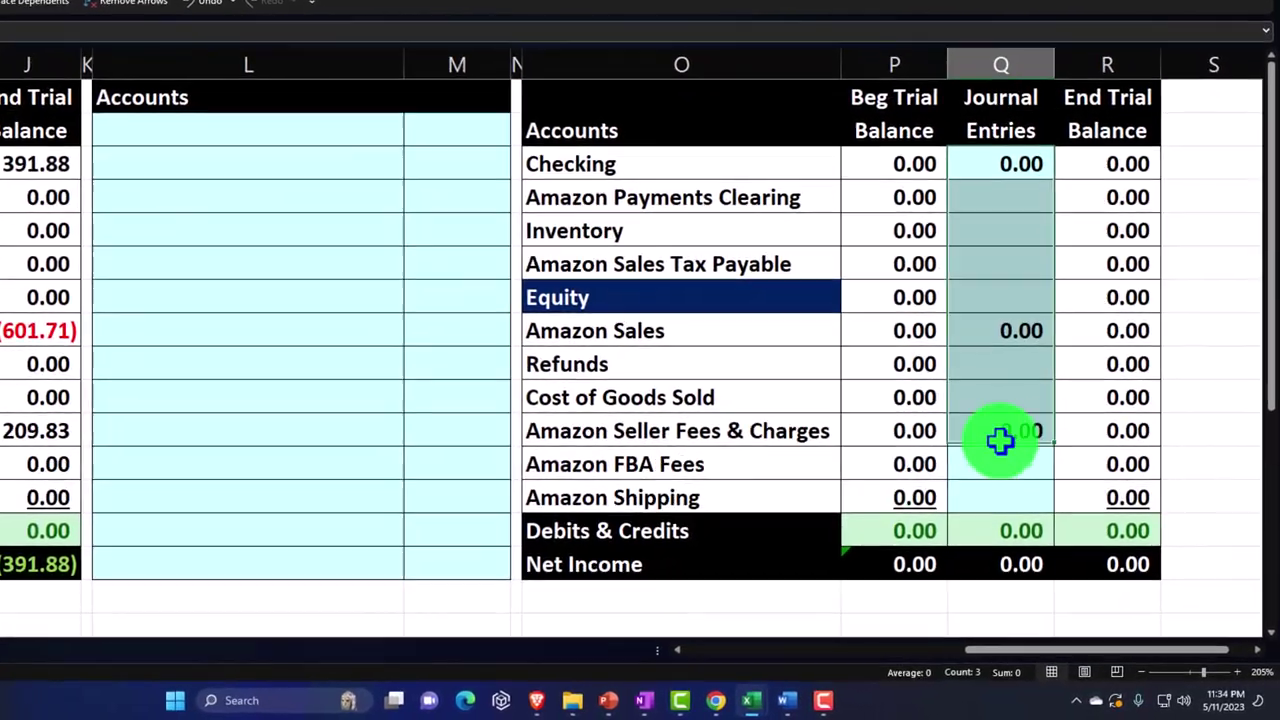
drag(1000, 434, 1003, 479)
key(Delete)
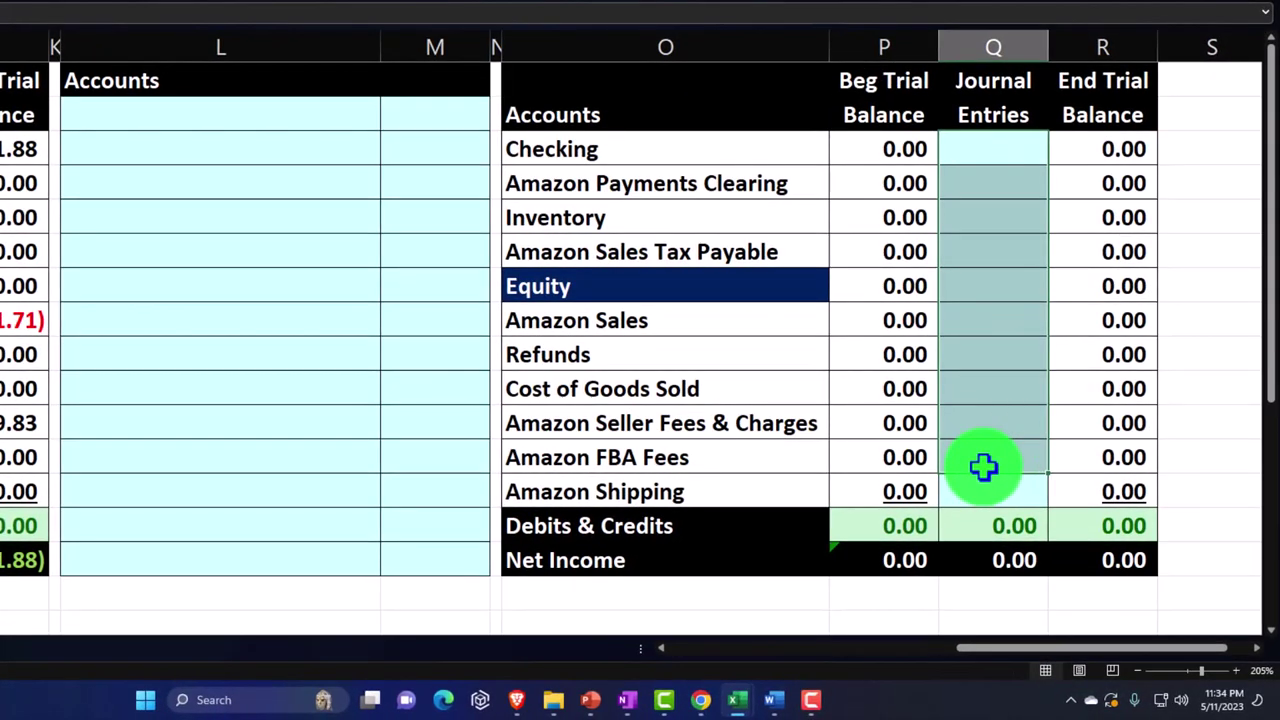
Step: Hide columns C through J so the blank worksheet sits beside the payout data
click(157, 261)
scroll(157, 258, left, 4)
scroll(157, 258, left, 4)
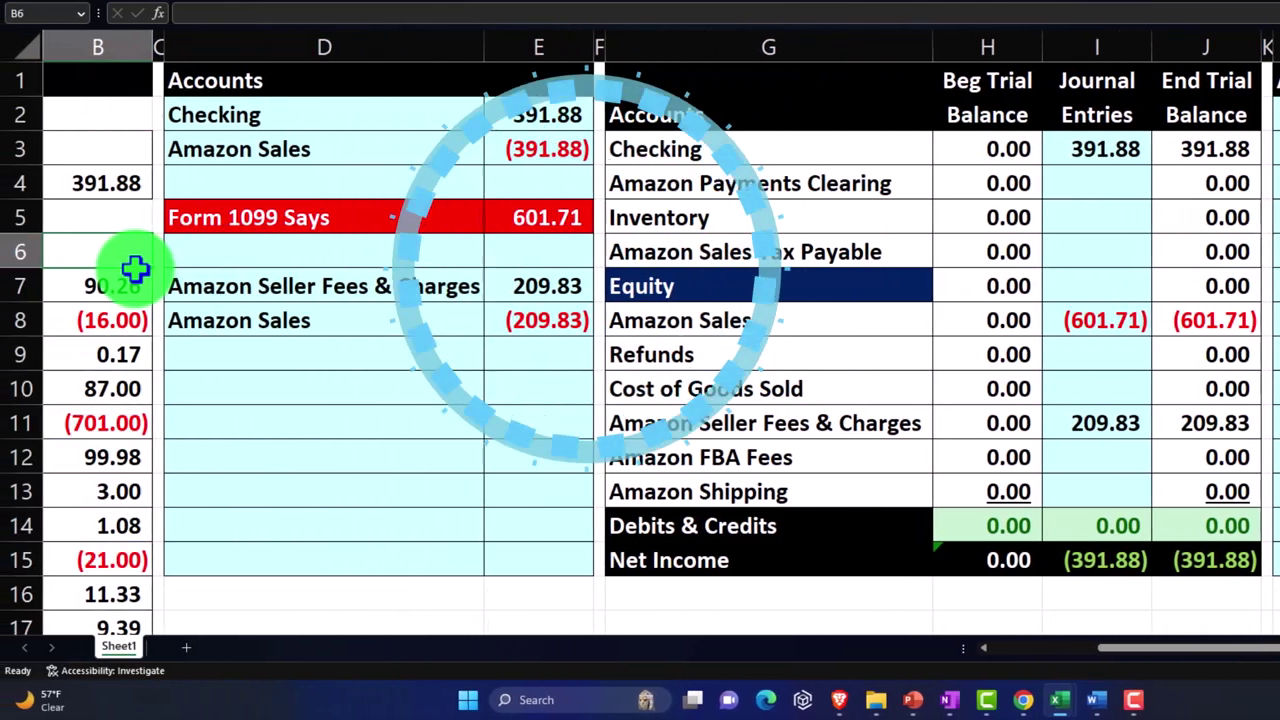
click(158, 38)
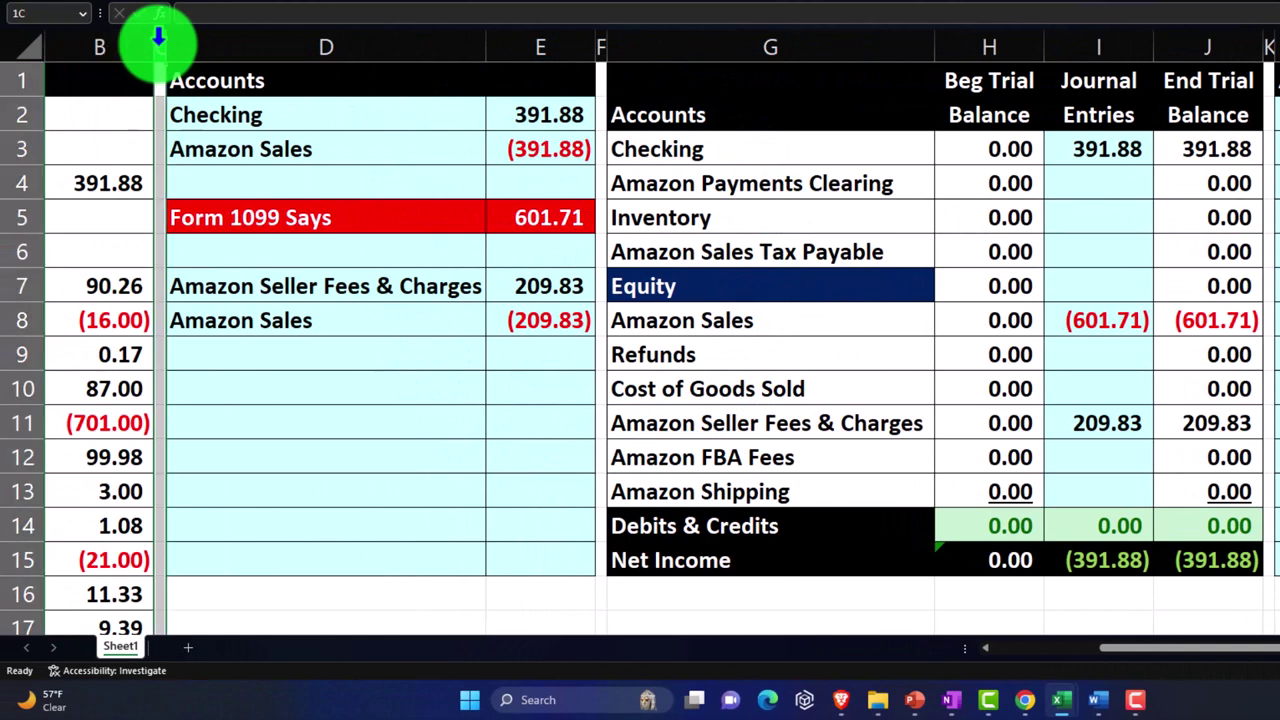
drag(158, 38, 1200, 34)
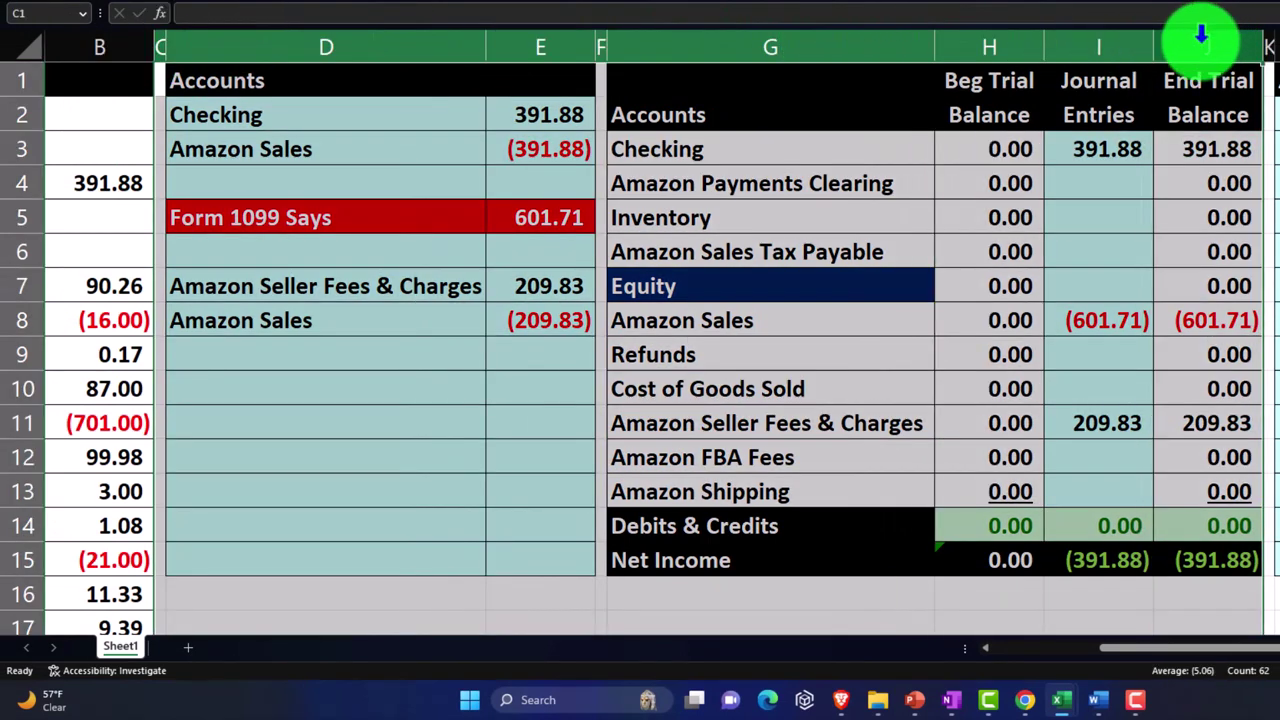
right_click(816, 212)
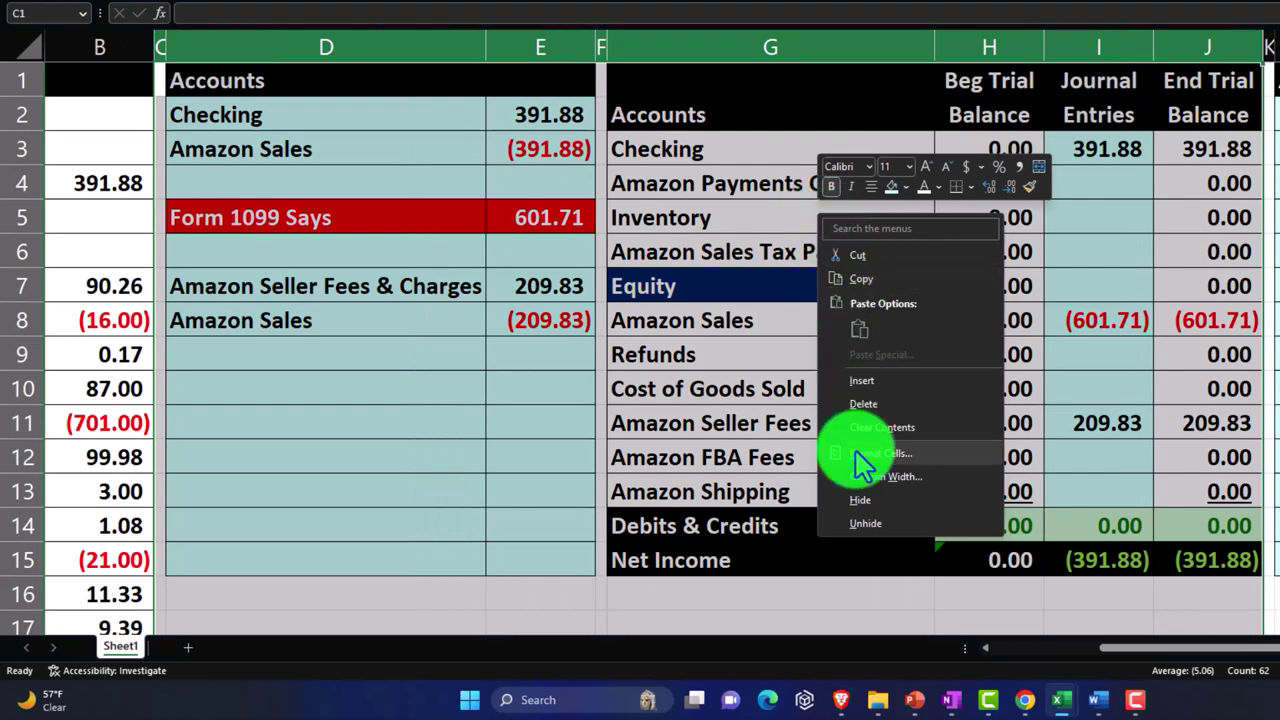
click(851, 497)
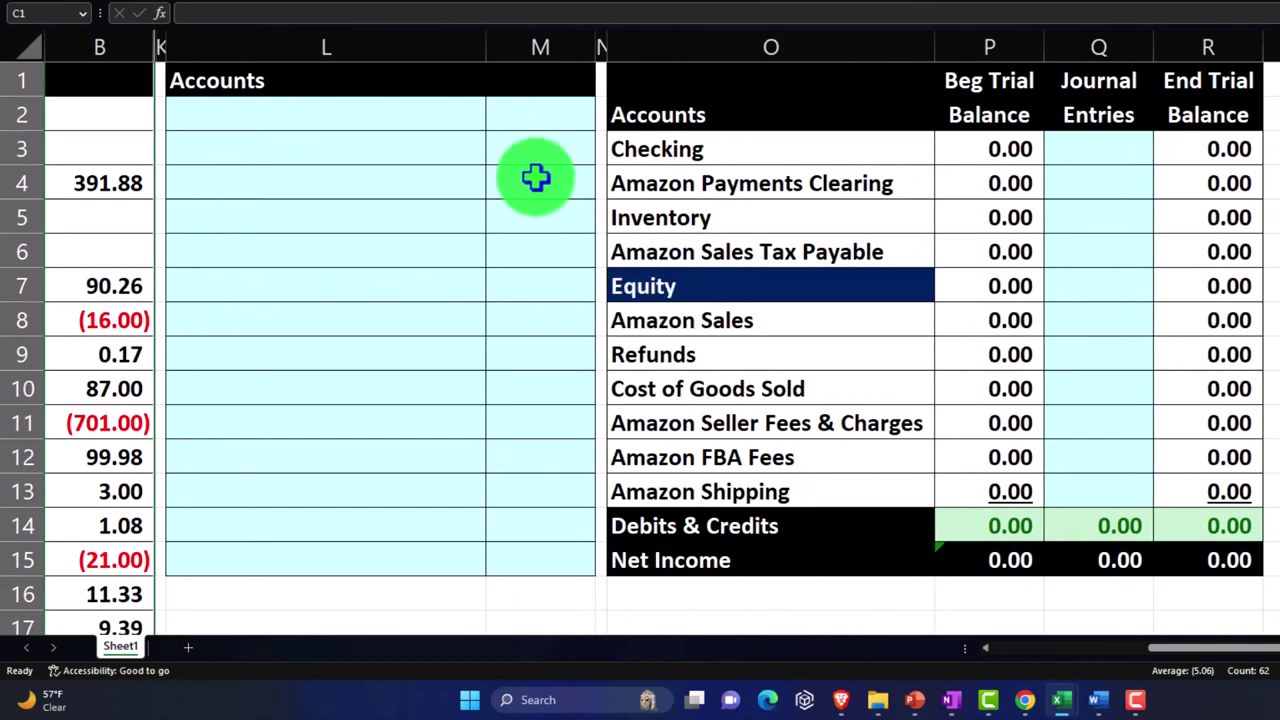
Step: Review the Amazon payout deposit detail lines beside the blank journal entry area
click(537, 180)
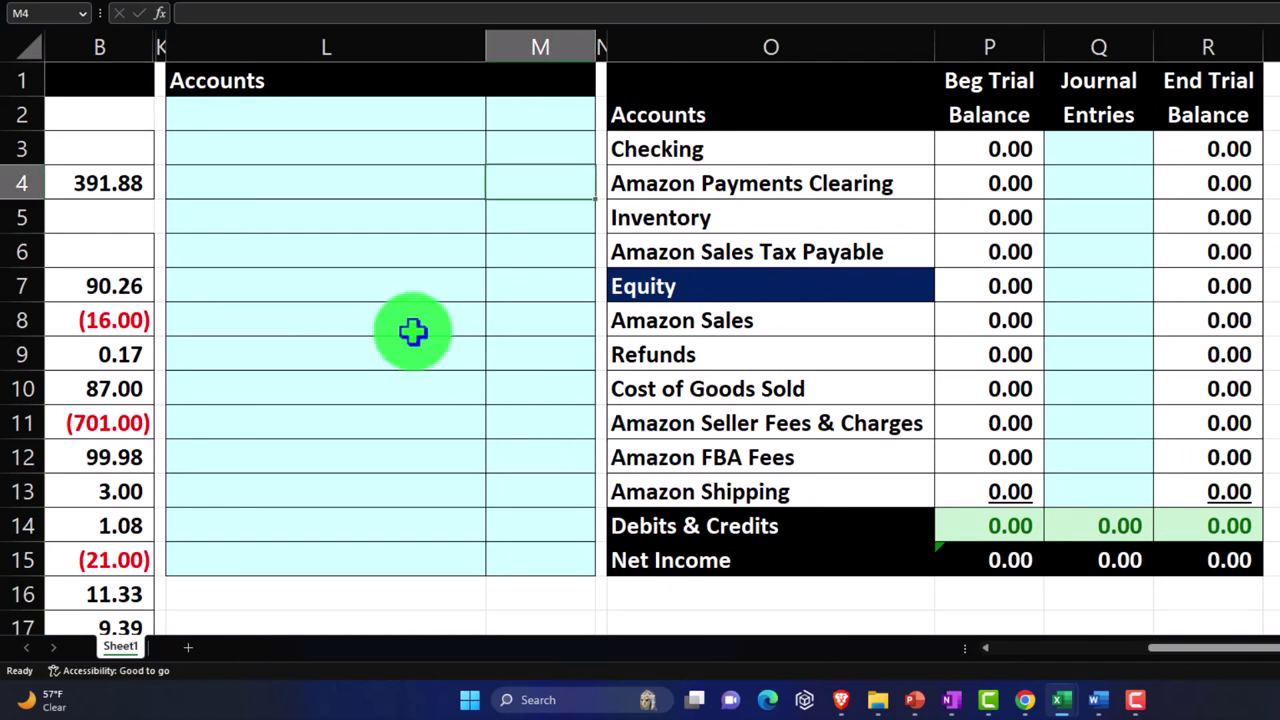
key(Left)
scroll(413, 332, left, 2)
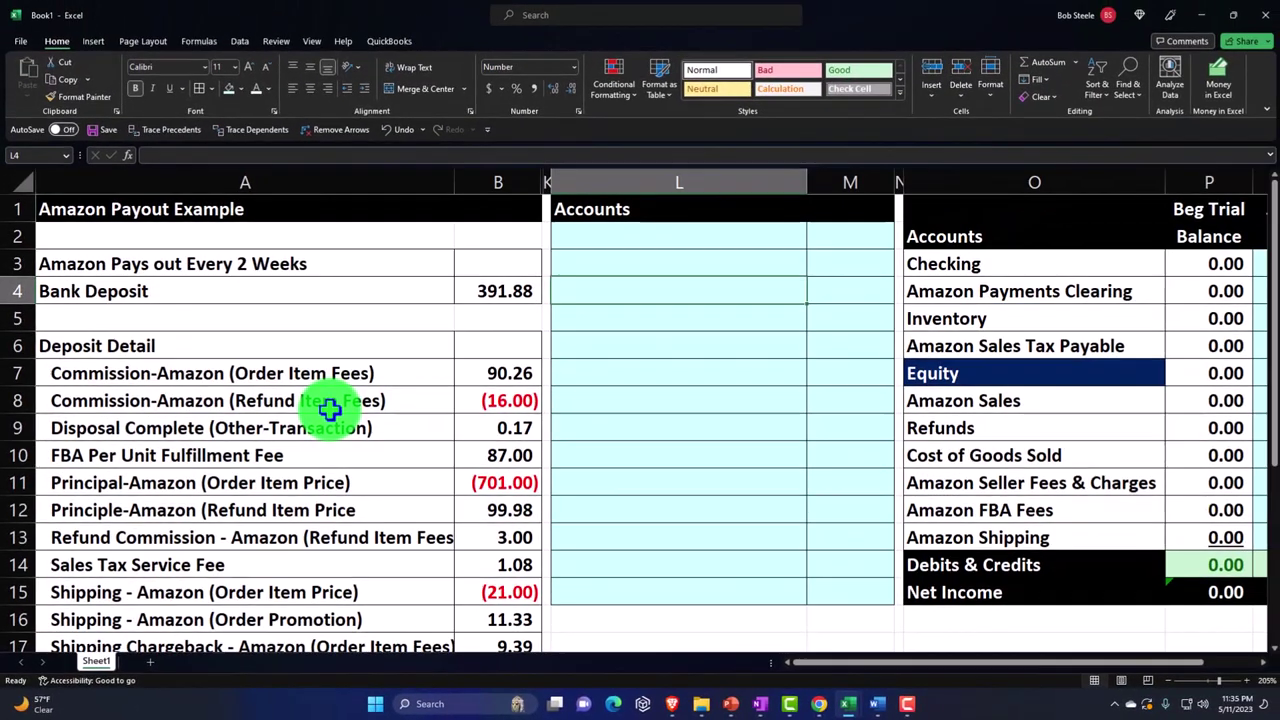
click(380, 350)
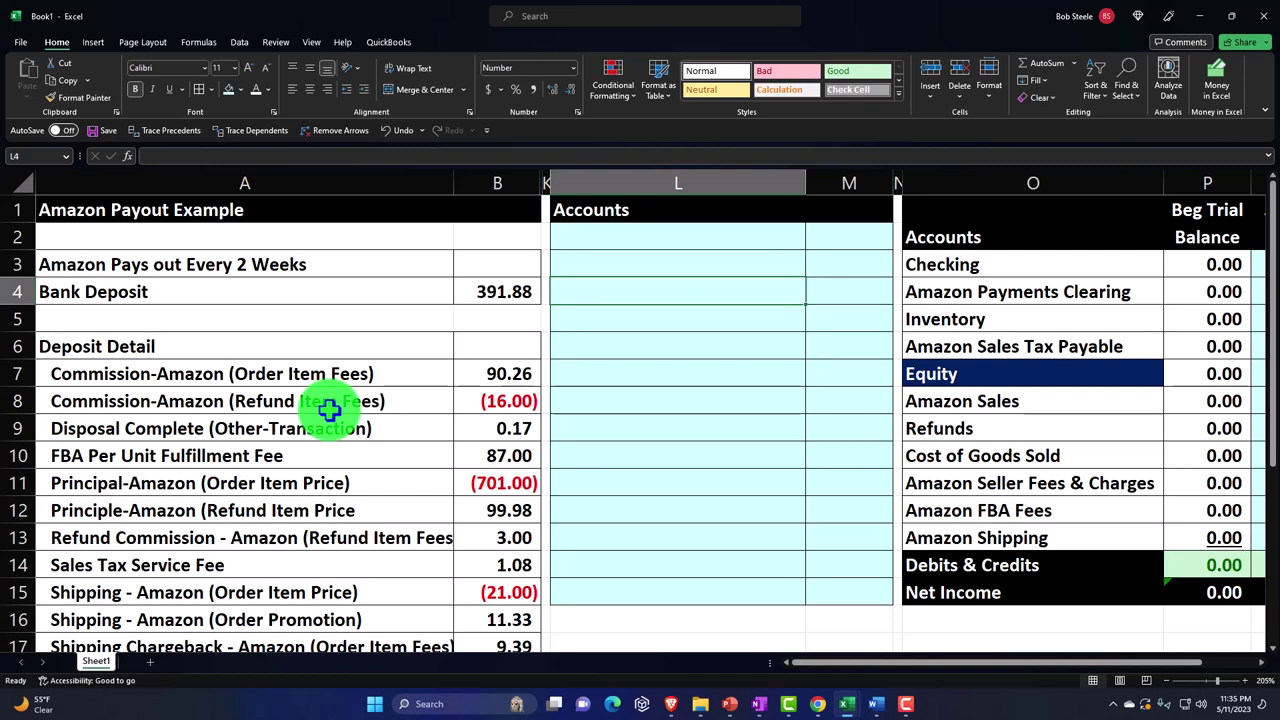
scroll(329, 408, down, 1)
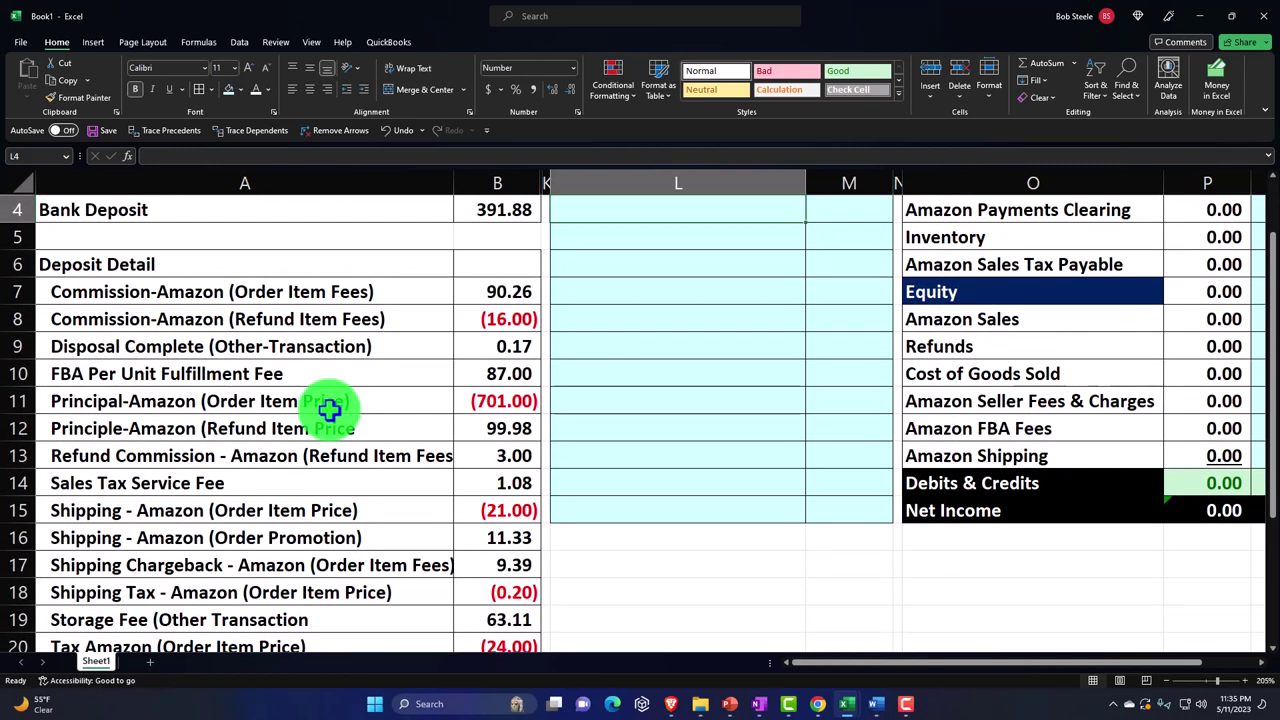
Step: Link L2 to the Amazon Seller Fees & Charges account name in O11
scroll(329, 408, up, 1)
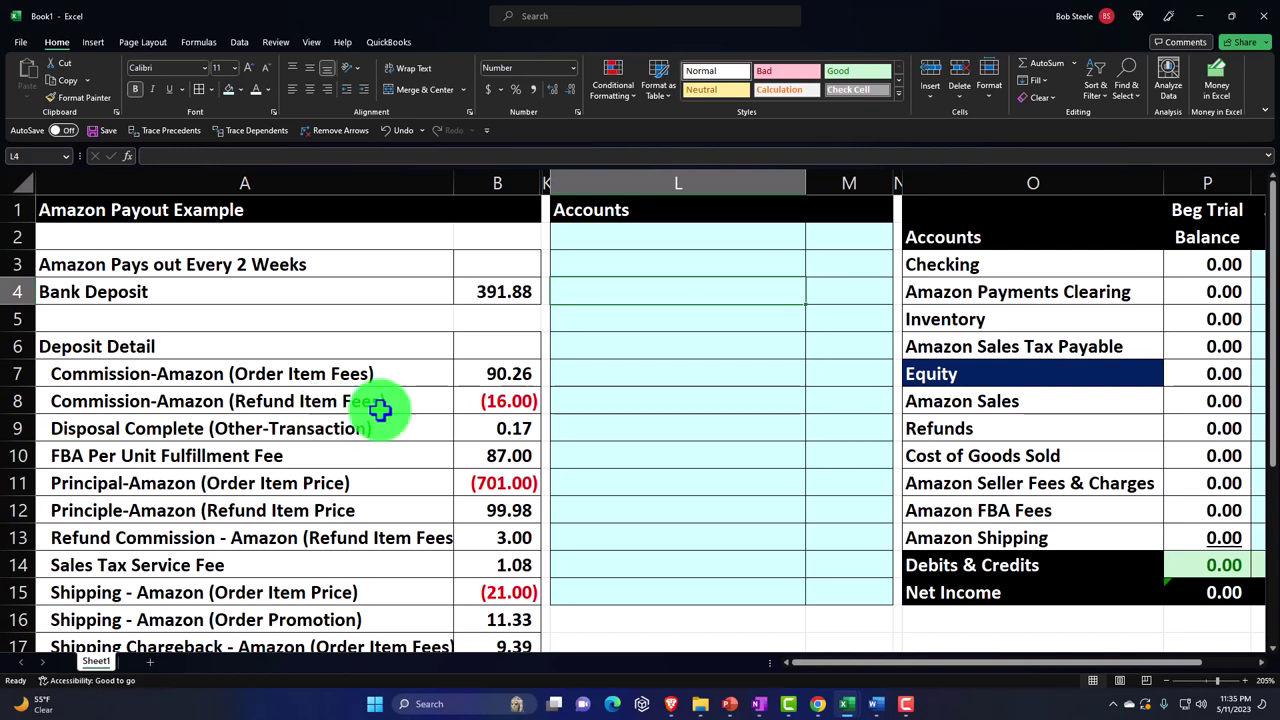
click(651, 242)
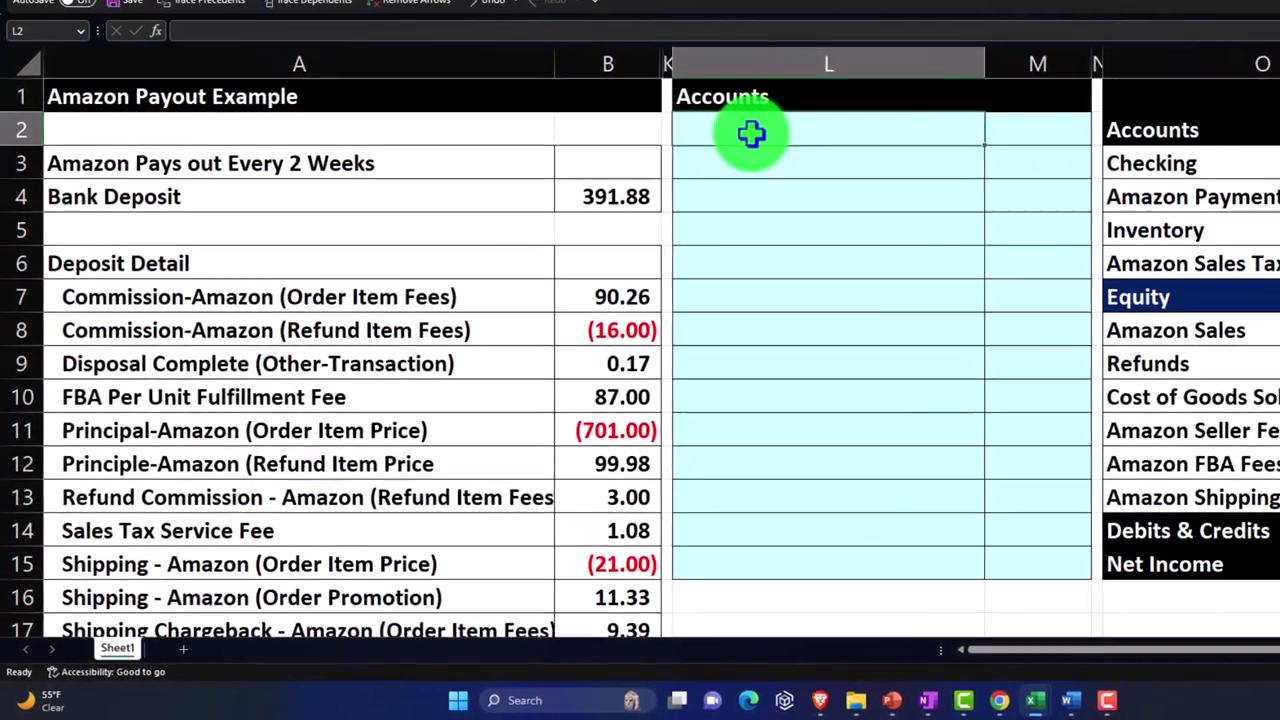
text(=)
key(Down)
key(Down)
key(Down)
key(Down)
key(Down)
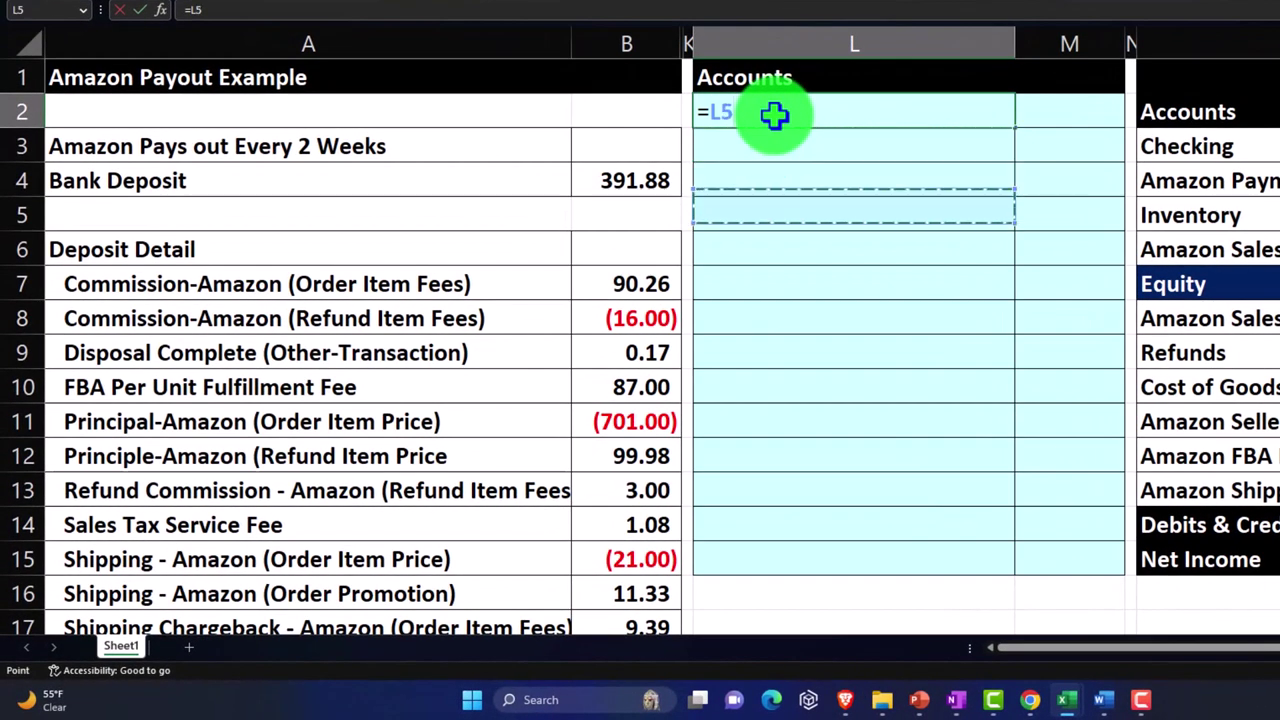
key(Down)
key(Right)
key(Right)
key(Down)
key(Down)
key(Down)
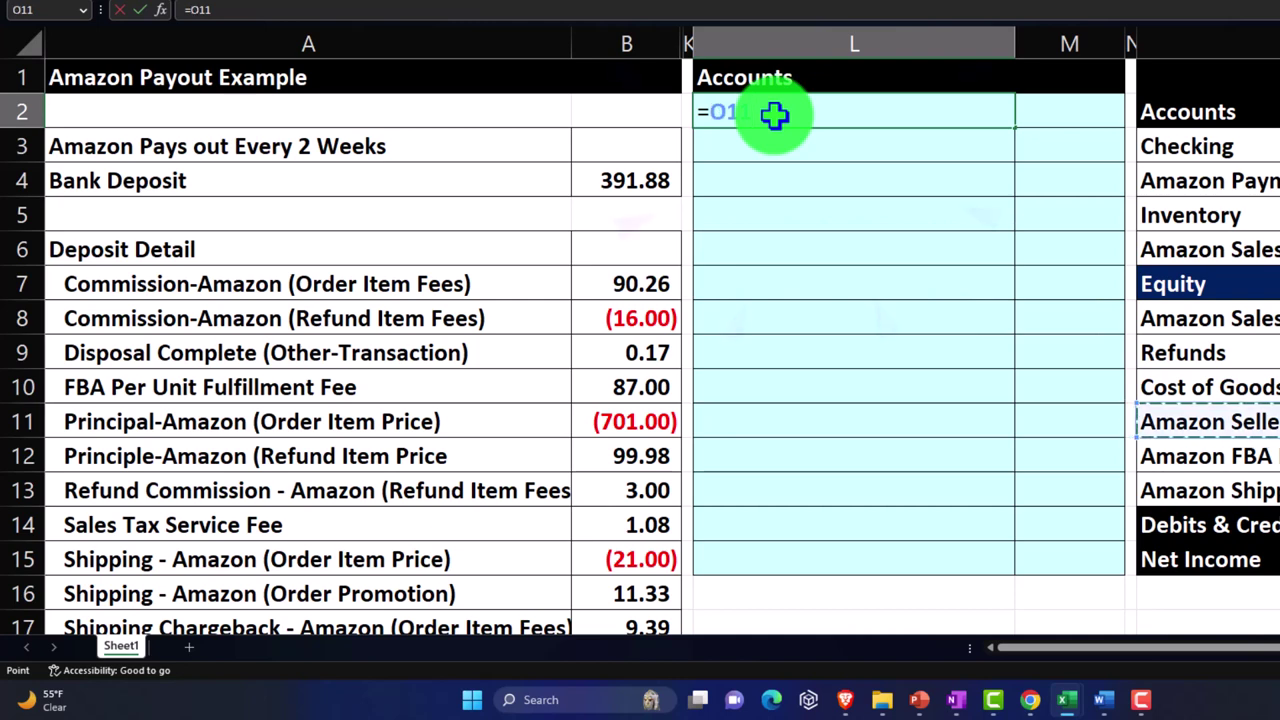
key(Tab)
Step: Link M2 to the Commission-Amazon (Order Item Fees) amount in B7
text(+)
key(Left)
key(Left)
key(Left)
key(Down)
key(Down)
key(Down)
key(Down)
key(Down)
key(Return)
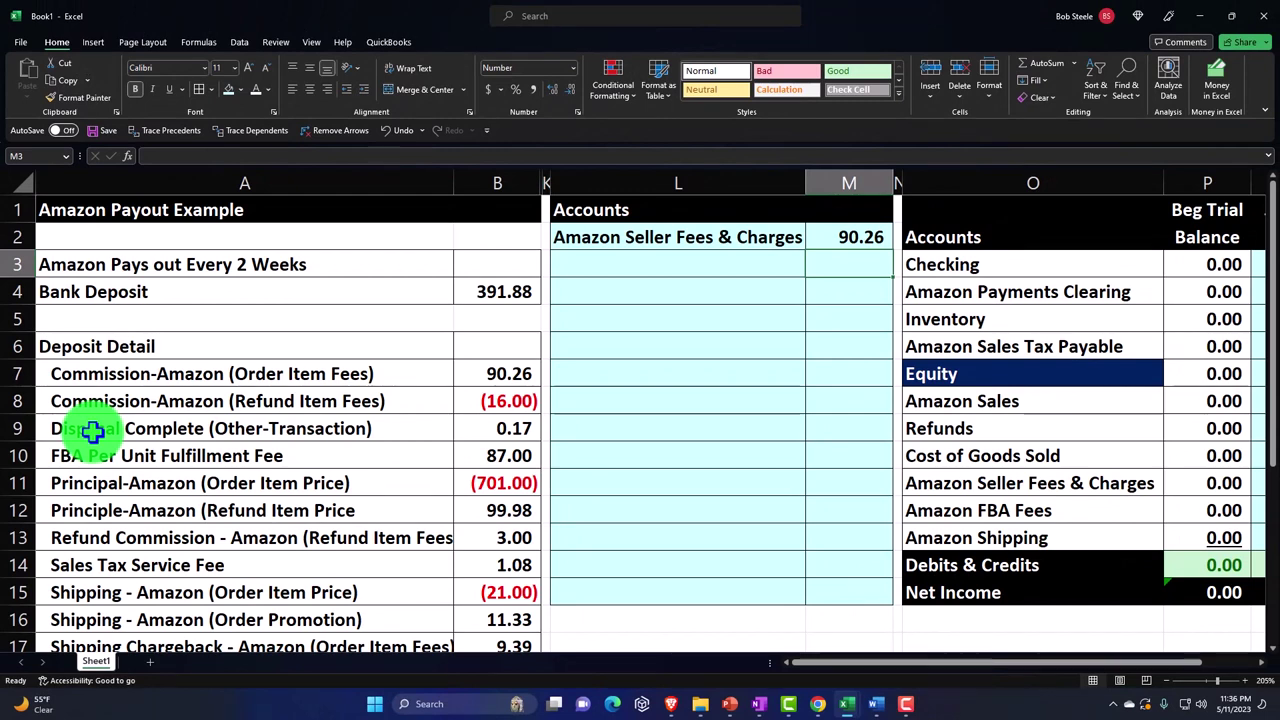
Step: Link L3 to the Amazon Seller Fees & Charges account name in O11
key(Left)
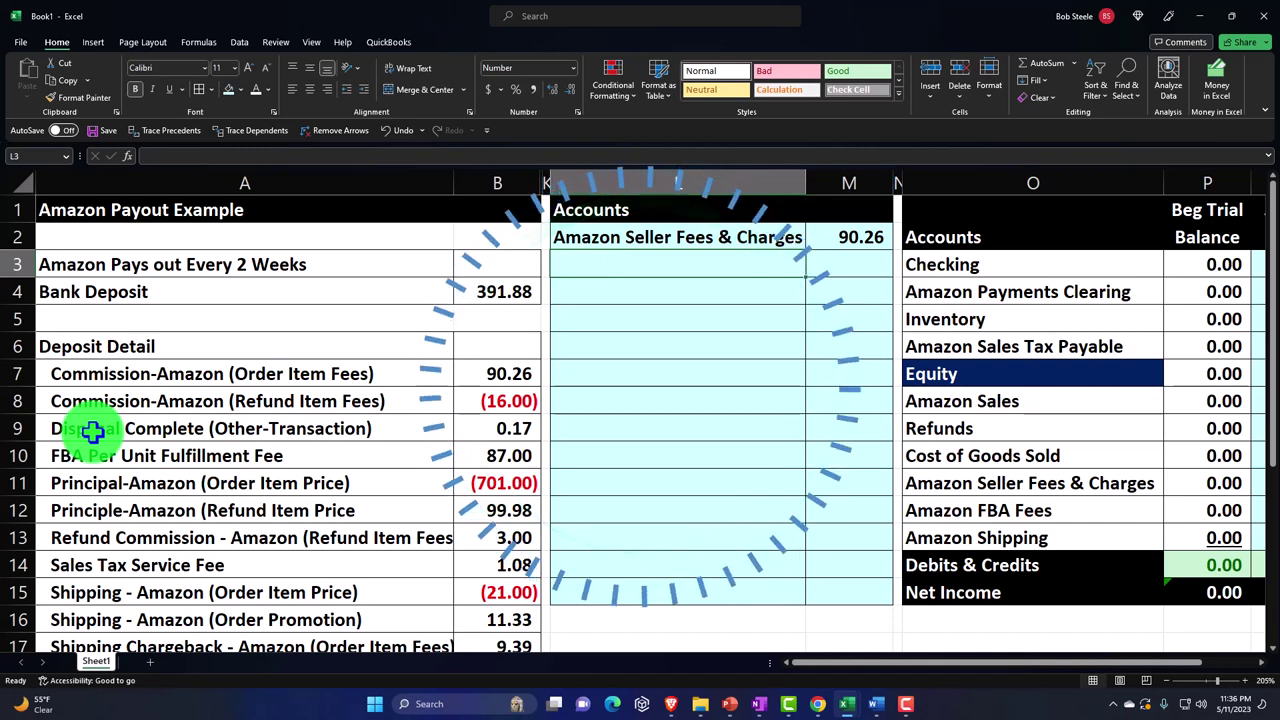
text(=)
key(Down)
key(Down)
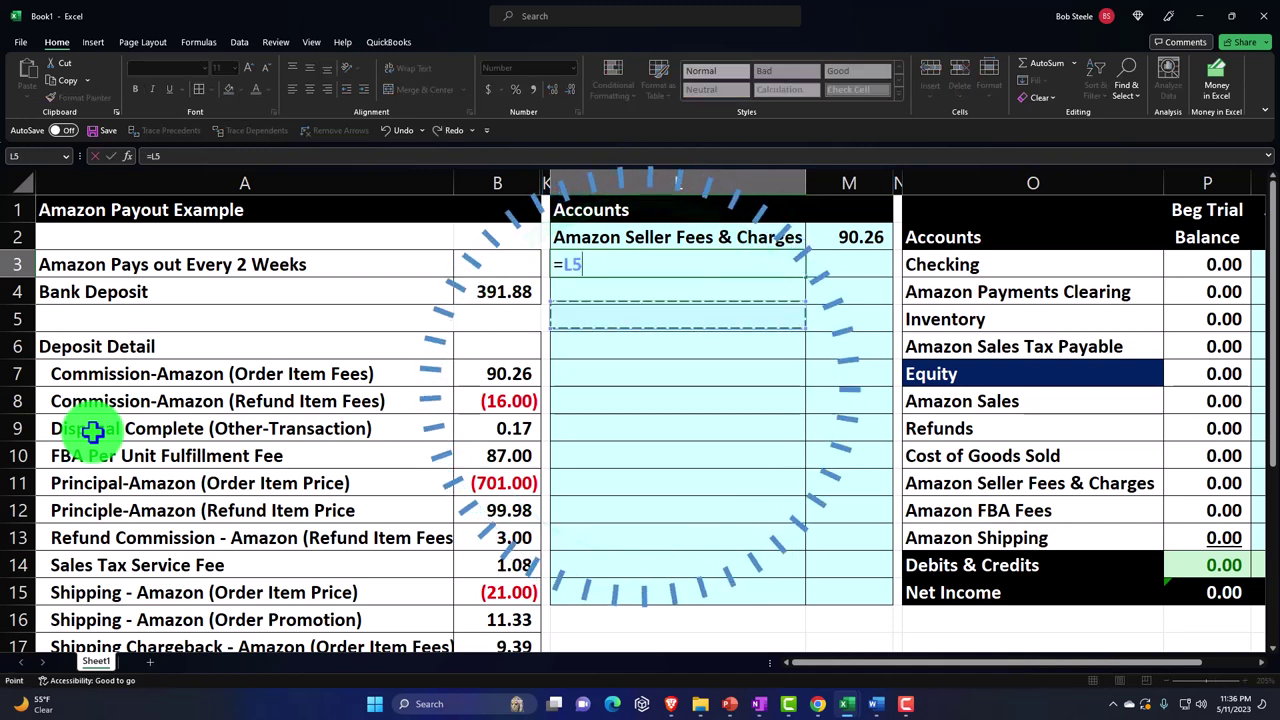
key(Up)
key(Right)
key(Right)
key(Down)
key(Down)
key(Down)
key(Down)
key(Down)
key(Right)
key(Tab)
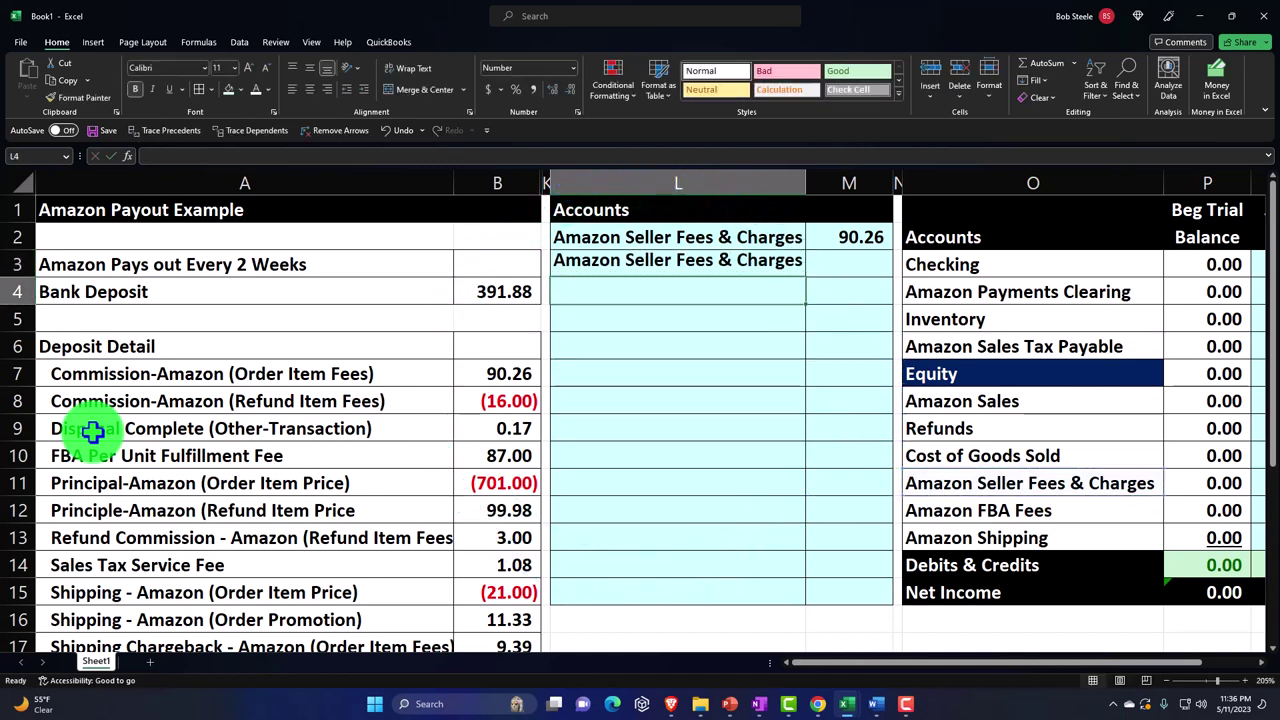
Step: Link M3 to the Commission-Amazon (Refund Item Fees) amount in B8
text(+)
key(Left)
key(Left)
key(Down)
key(Down)
key(Down)
key(Down)
key(Down)
key(Left)
key(Return)
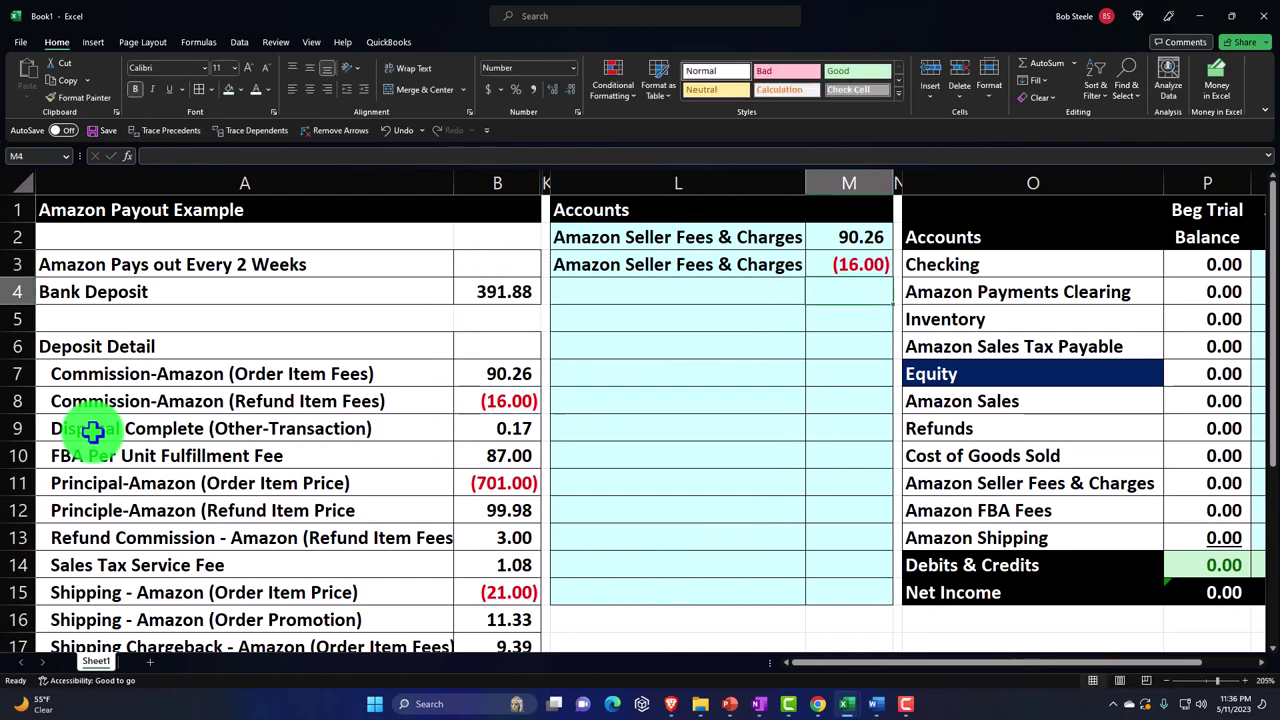
Step: Link L4 to the Amazon FBA Fees account name in O12
text(+)
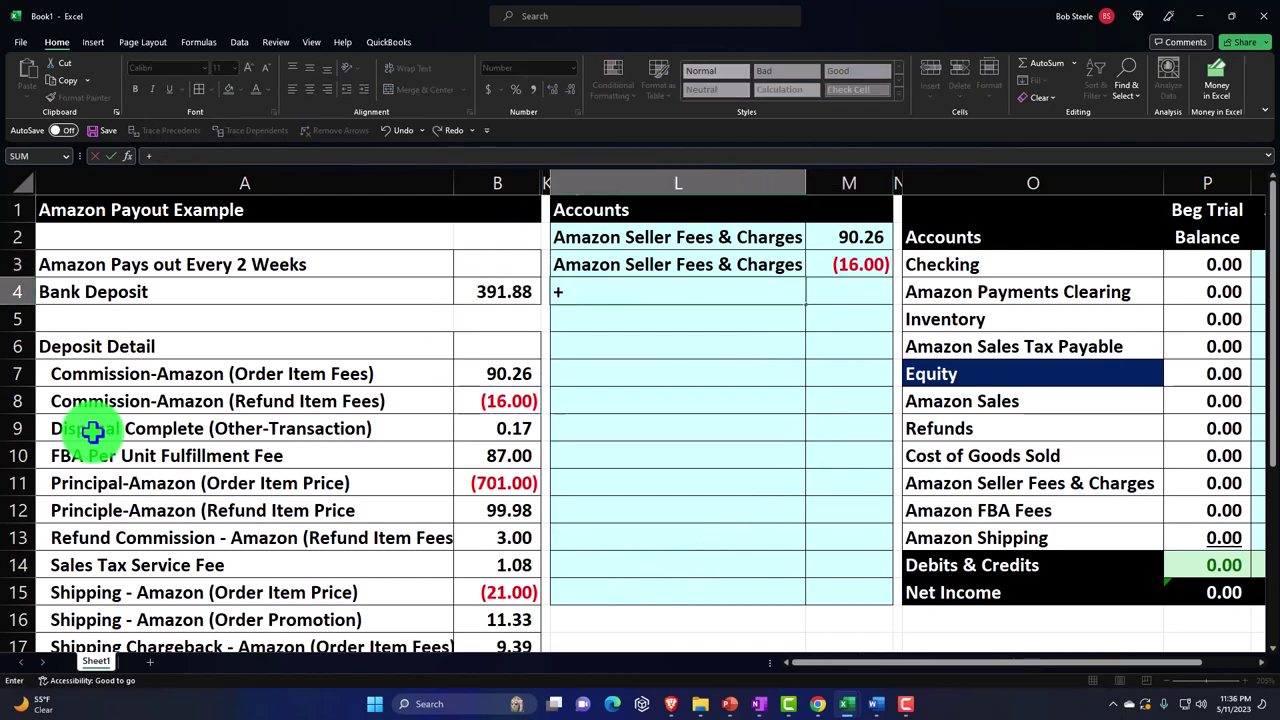
key(Right)
key(Right)
key(Right)
key(Down)
key(Down)
key(Down)
key(Down)
key(Down)
key(Down)
key(Down)
key(Down)
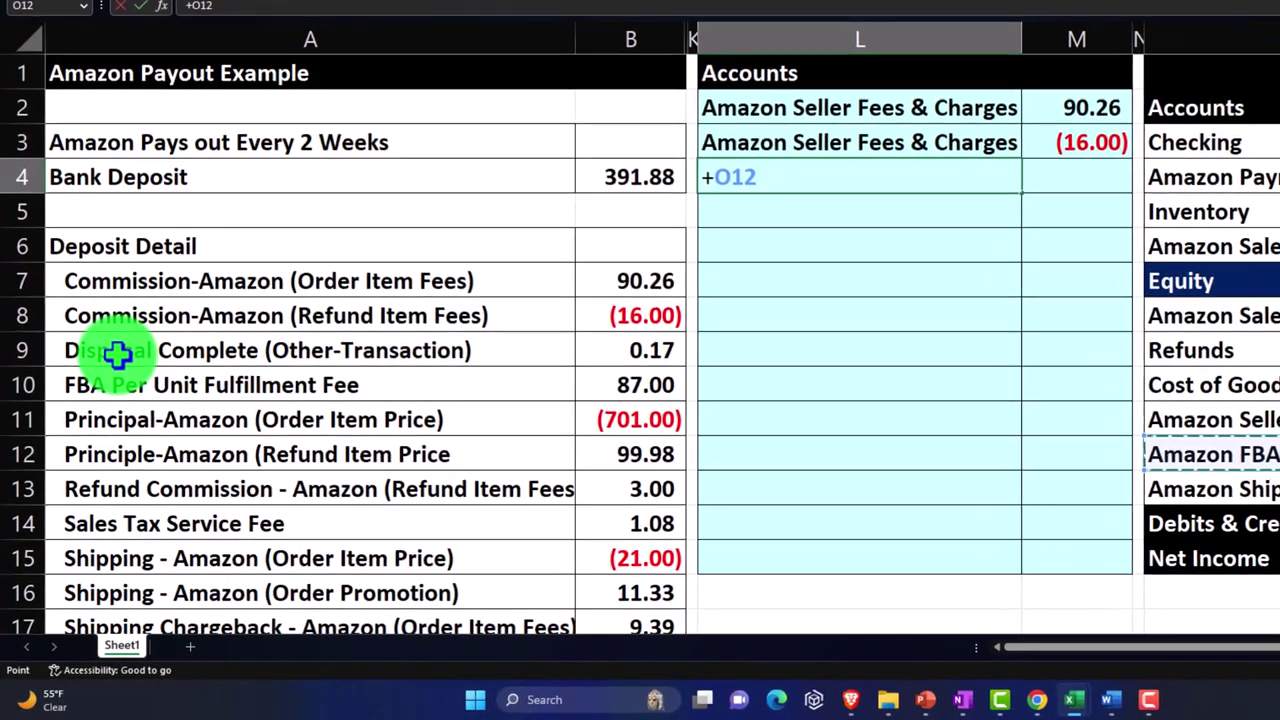
key(Return)
Step: Link M4 to the Bank Deposit amount in B4
key(Up)
key(Right)
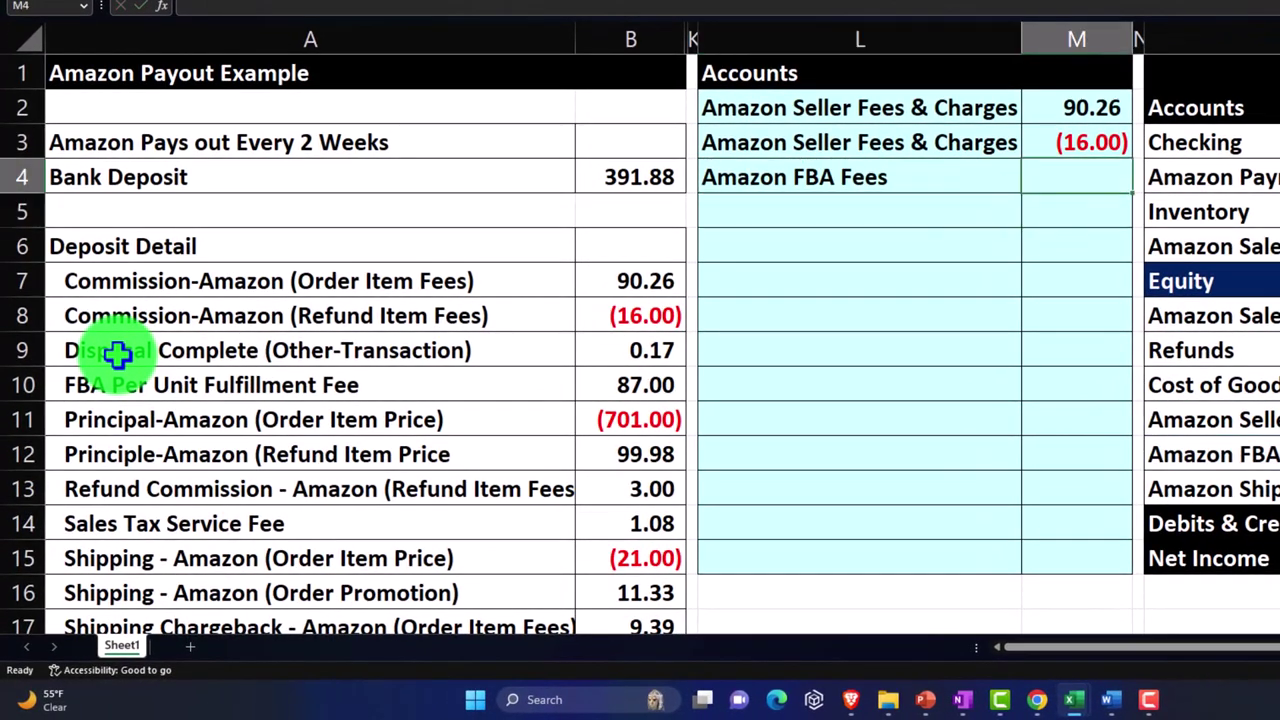
text(+)
key(Left)
key(Left)
key(Left)
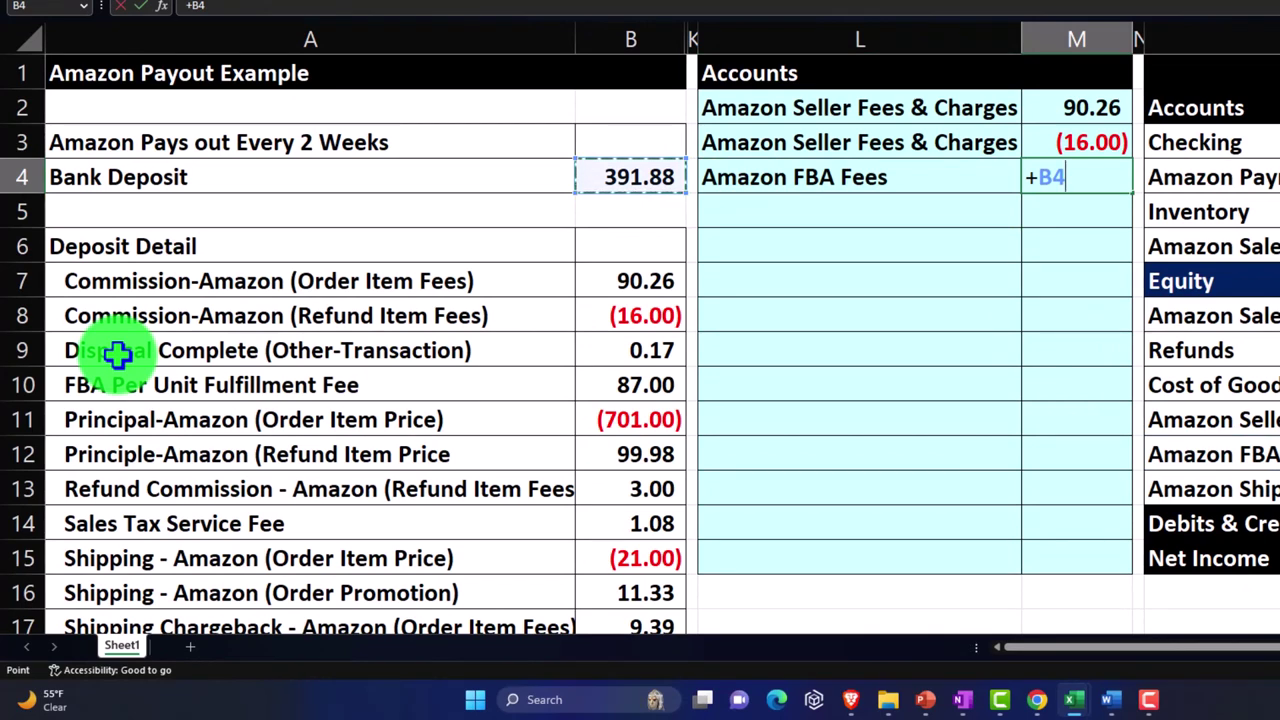
key(Return)
Step: Link L4 to the Amazon Seller Fees & Charges account name in O11
click(900, 262)
click(840, 181)
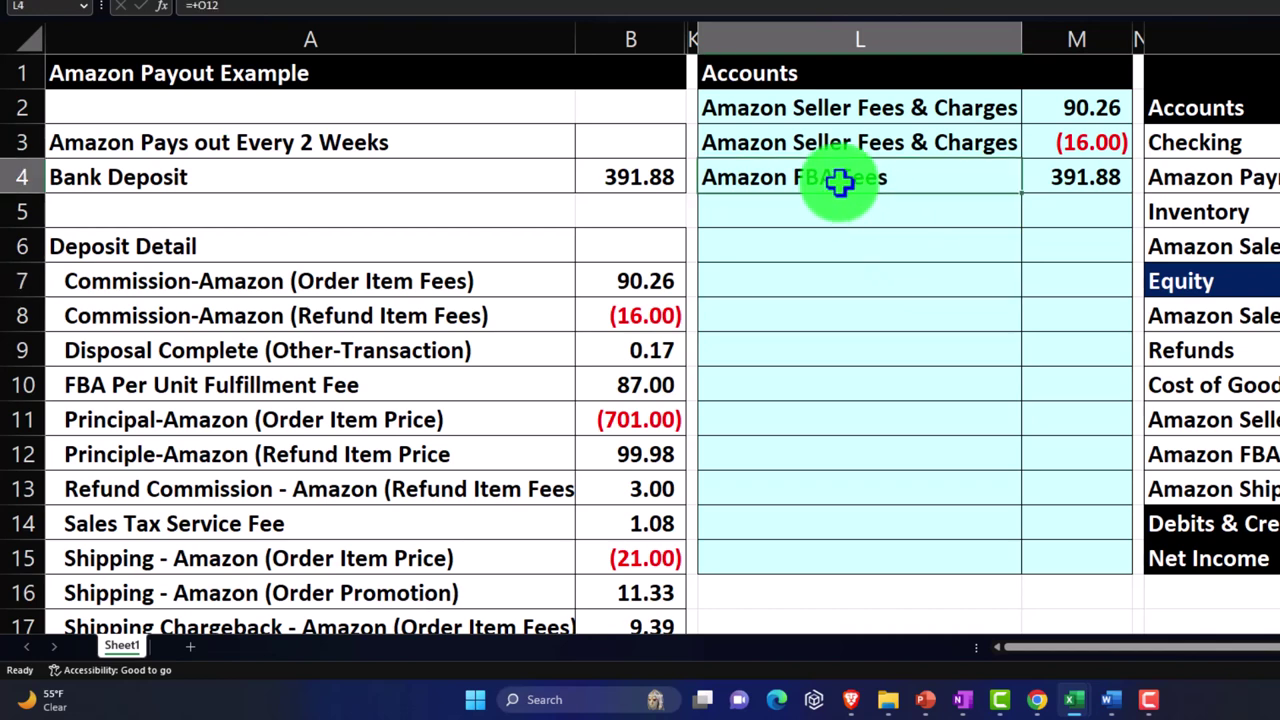
text(+)
key(Down)
key(Down)
key(Down)
key(Down)
key(Down)
key(Down)
key(Down)
key(Right)
key(Right)
key(Right)
key(Tab)
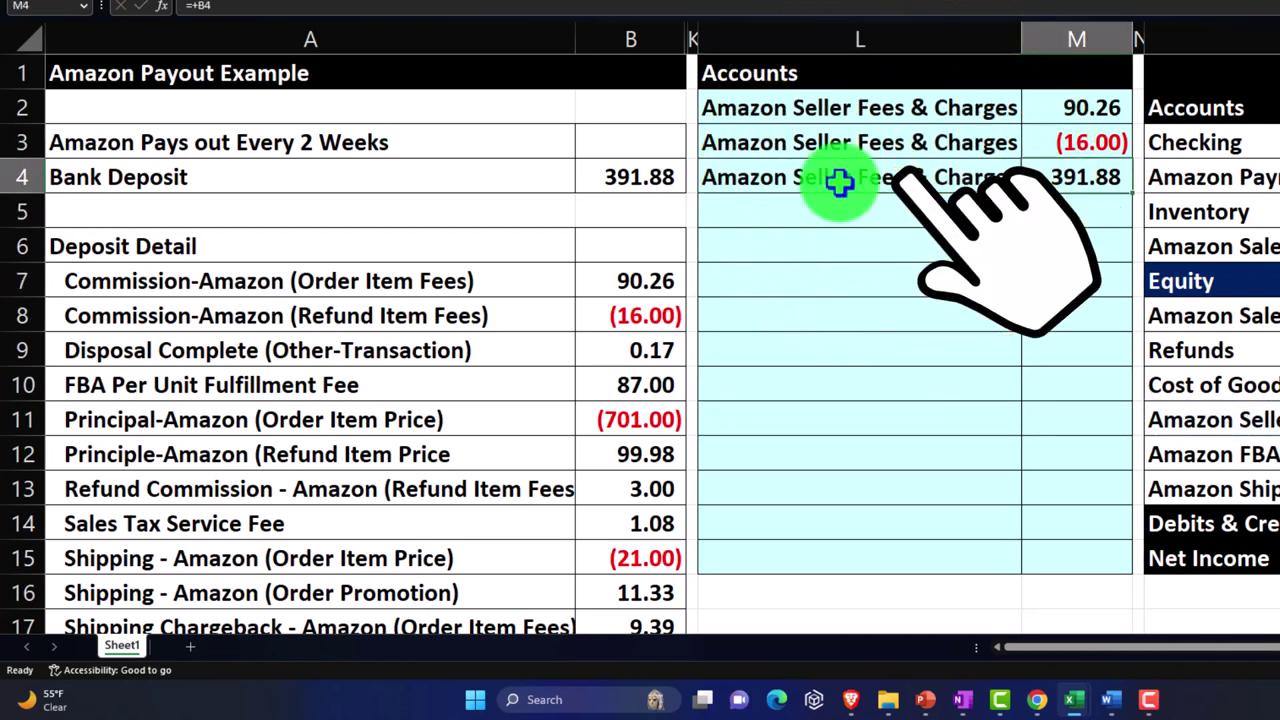
Step: Link M4 to the Disposal Complete (Other-Transaction) amount in B9
text(+)
key(Left)
key(Left)
key(Left)
key(Down)
key(Down)
key(Down)
key(Down)
key(Down)
key(Return)
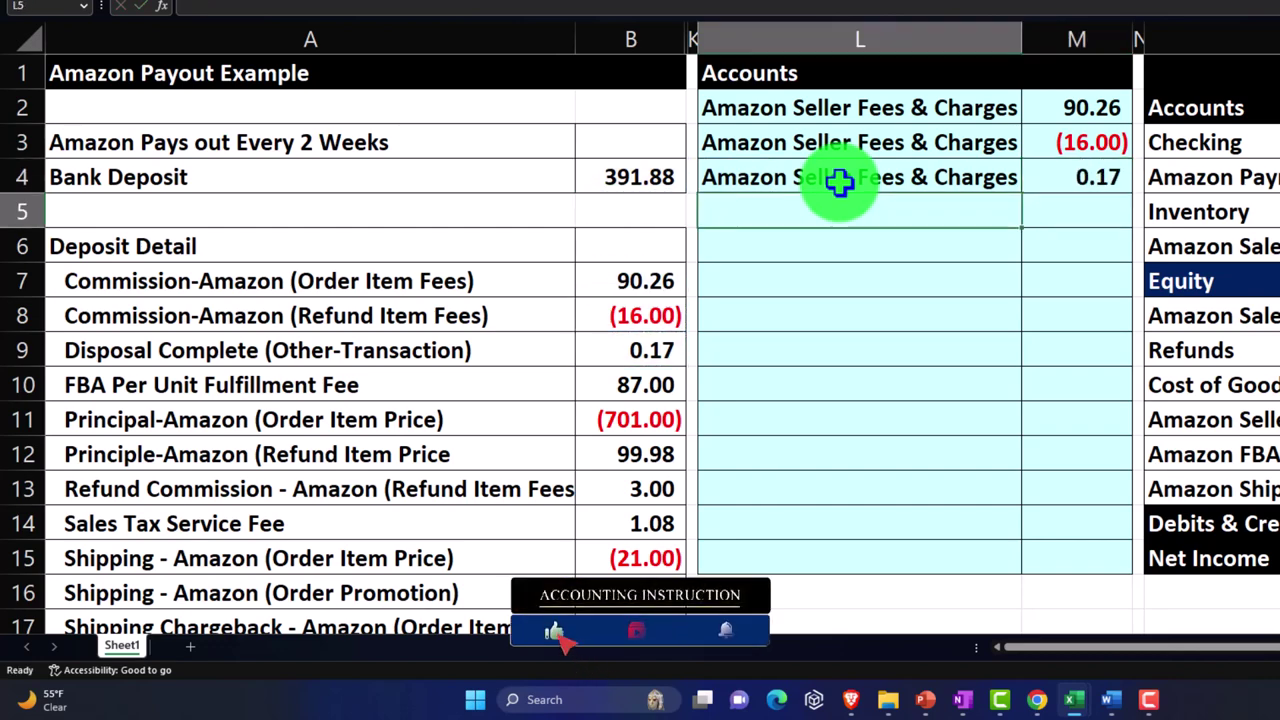
Step: Link L5 to the Amazon FBA Fees account name in O12
text(+)
key(Down)
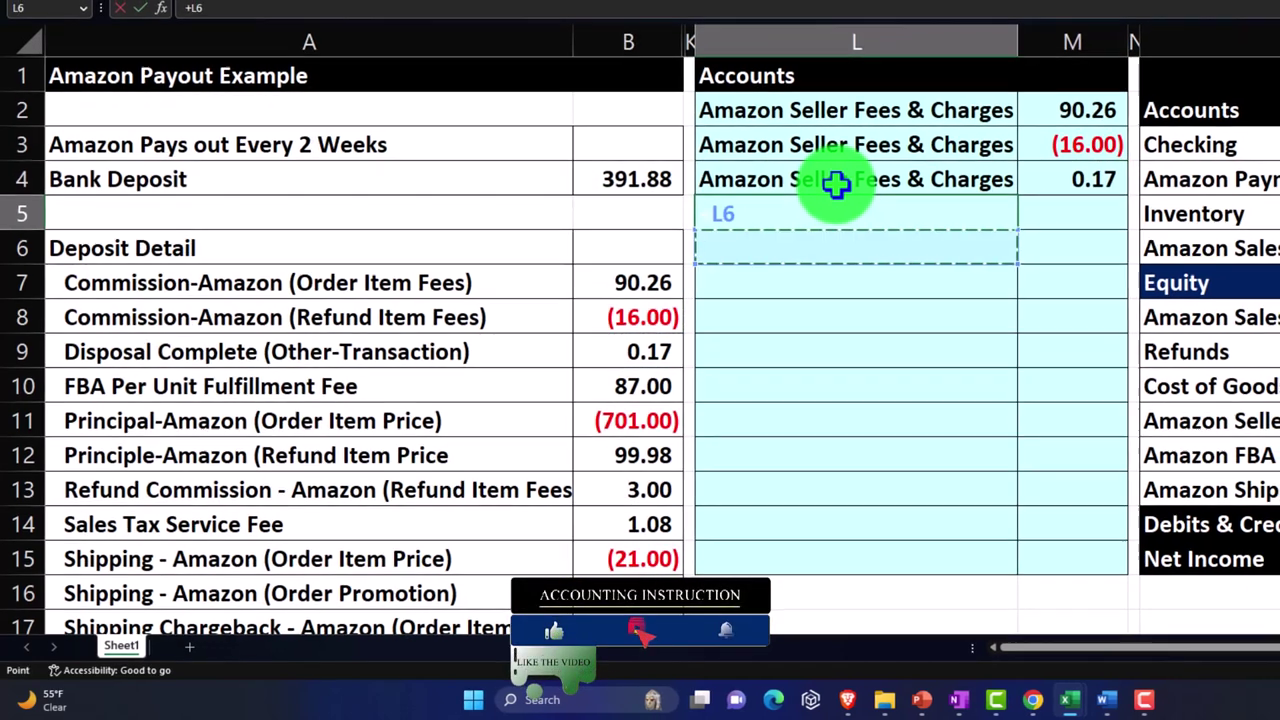
key(Down)
key(Down)
key(Down)
key(Down)
key(Down)
key(Down)
key(Right)
key(Right)
key(Right)
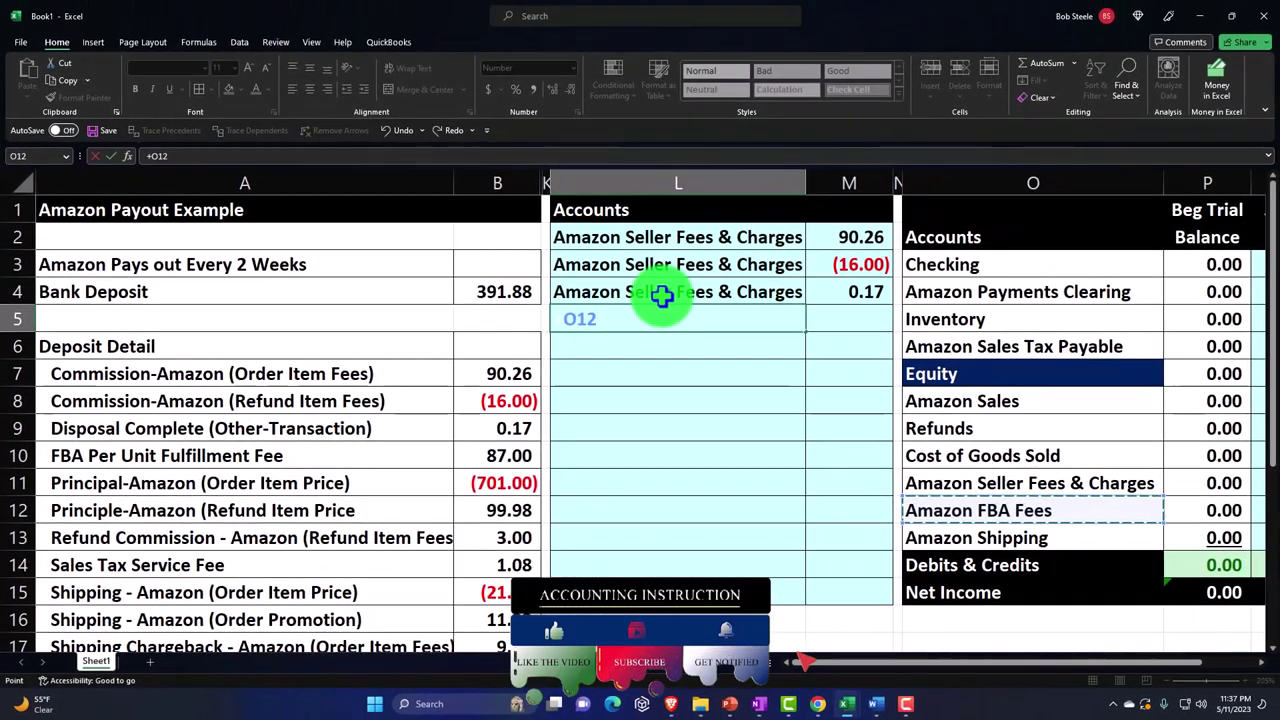
key(Tab)
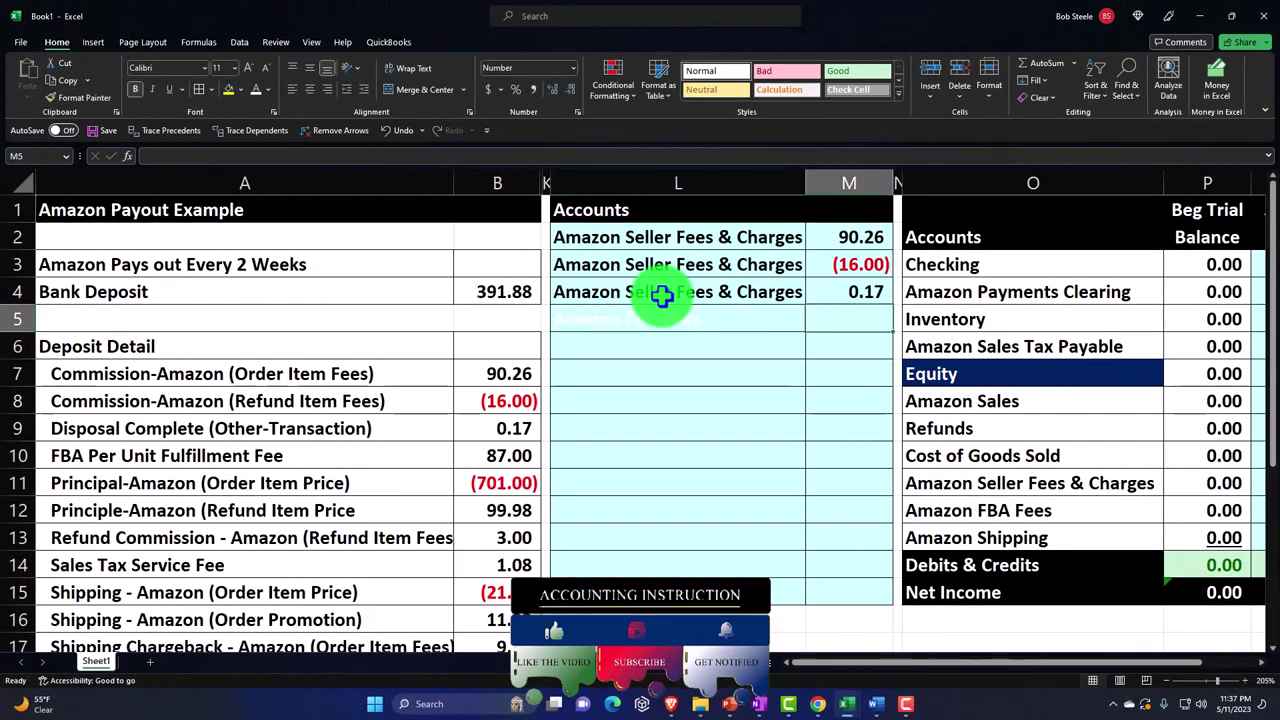
Step: Copy the cell formatting of L6:M6 onto L5:M5 with Format Painter
key(Left)
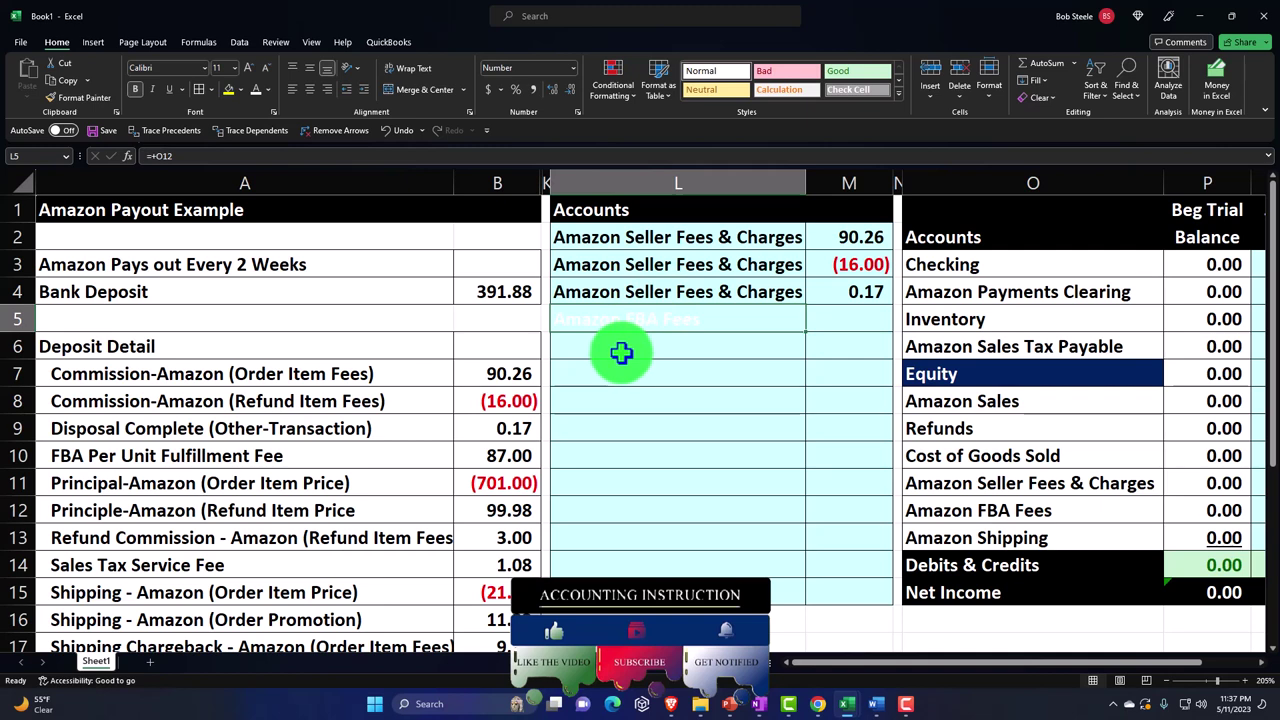
drag(621, 352, 820, 346)
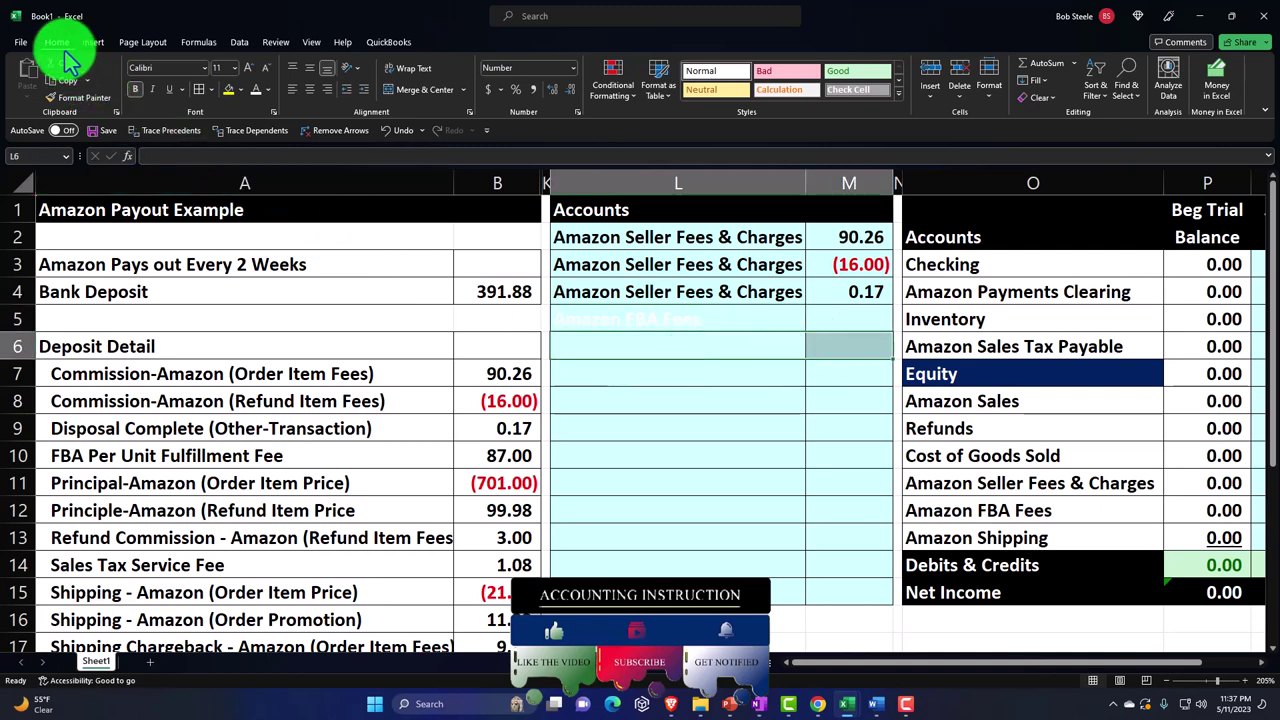
click(732, 321)
Step: Link M5 to the FBA Per Unit Fulfillment Fee amount with the formula +B10
click(834, 321)
text(+B10)
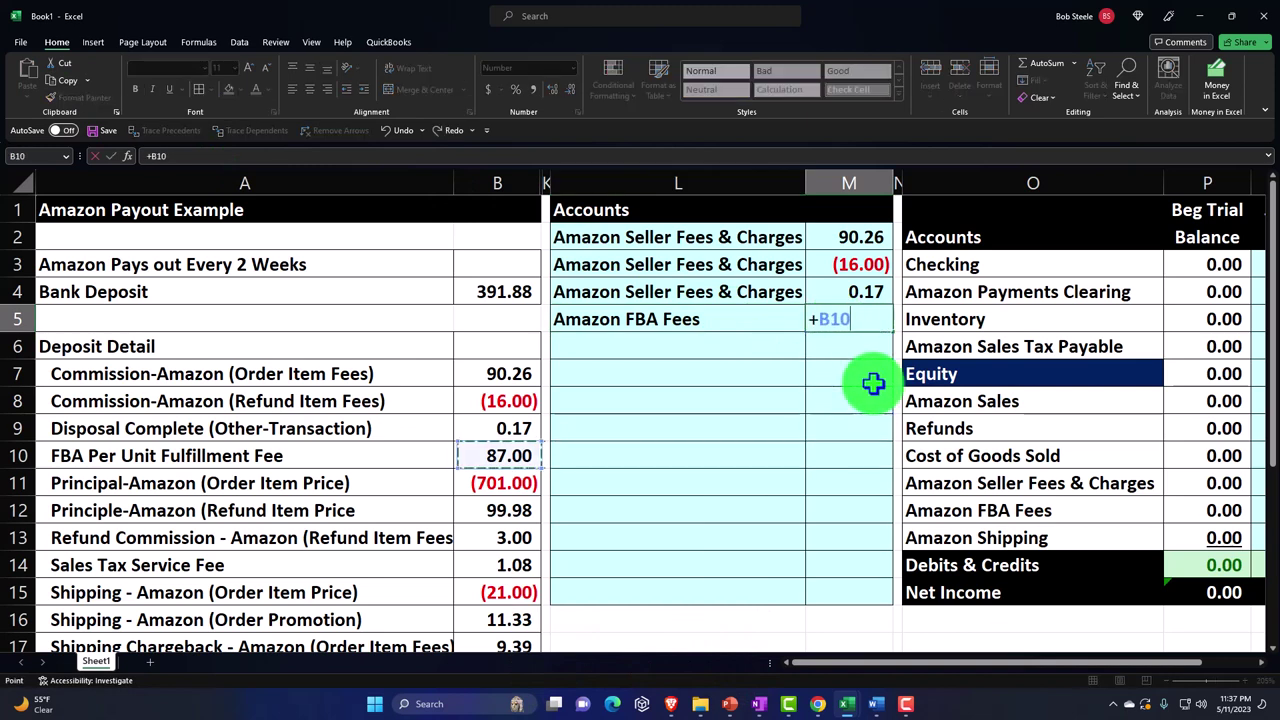
key(Return)
Step: Link L6 to the Amazon FBA Fees account name in O12
click(788, 336)
text(+)
key(Down)
key(Down)
key(Down)
key(Down)
key(Down)
key(Down)
key(Right)
key(Right)
key(Right)
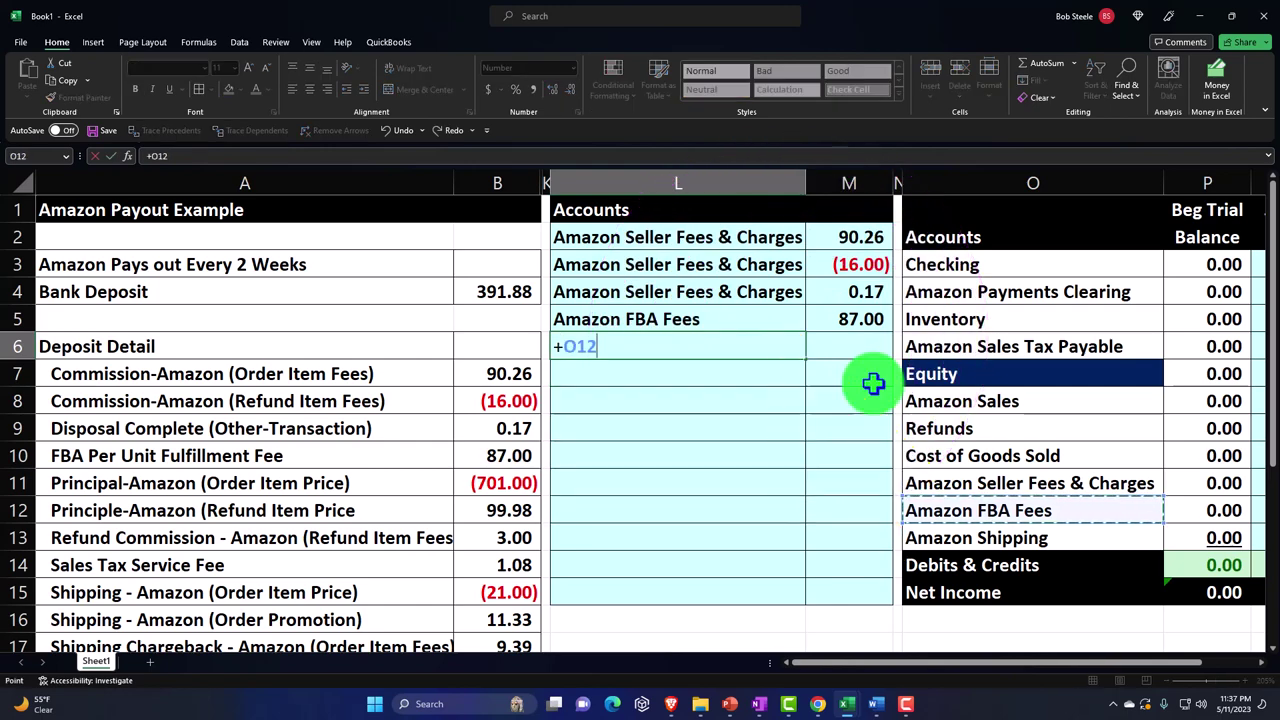
key(Tab)
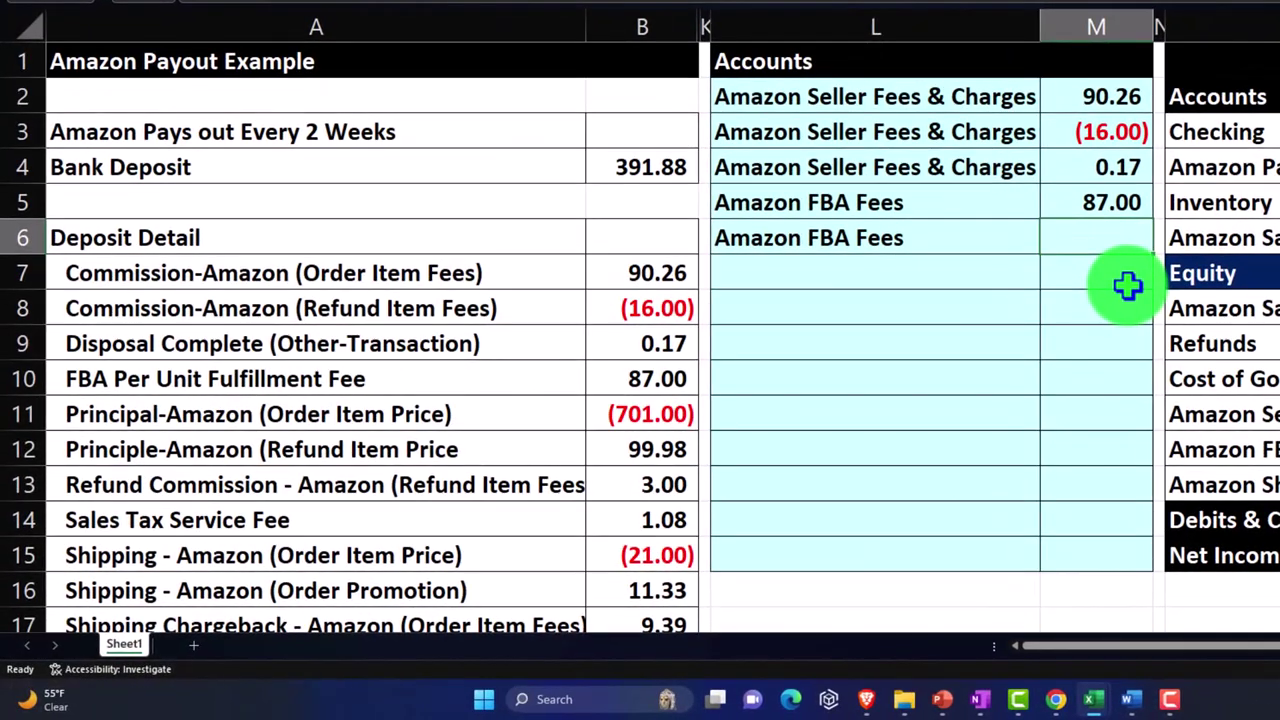
Step: Replace the L6 account link with one to the Amazon Sales account name in O8
key(Left)
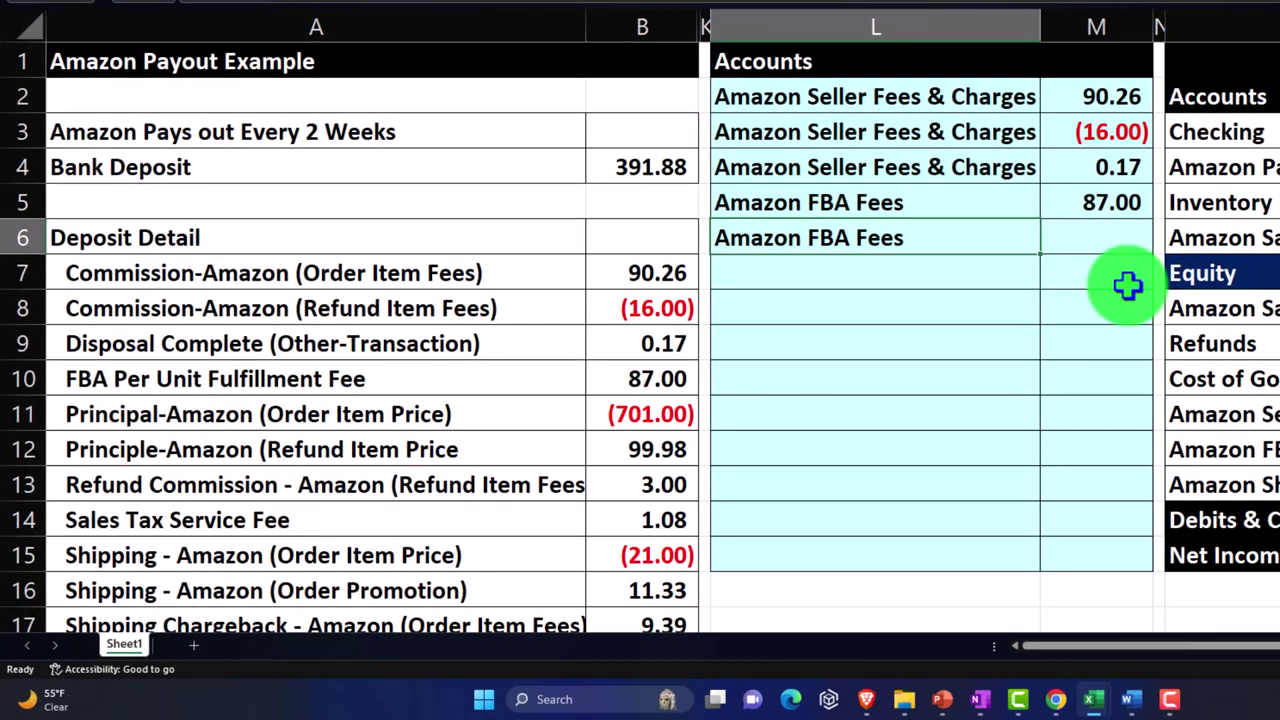
text(+)
key(Down)
key(Down)
key(Down)
key(Right)
key(Right)
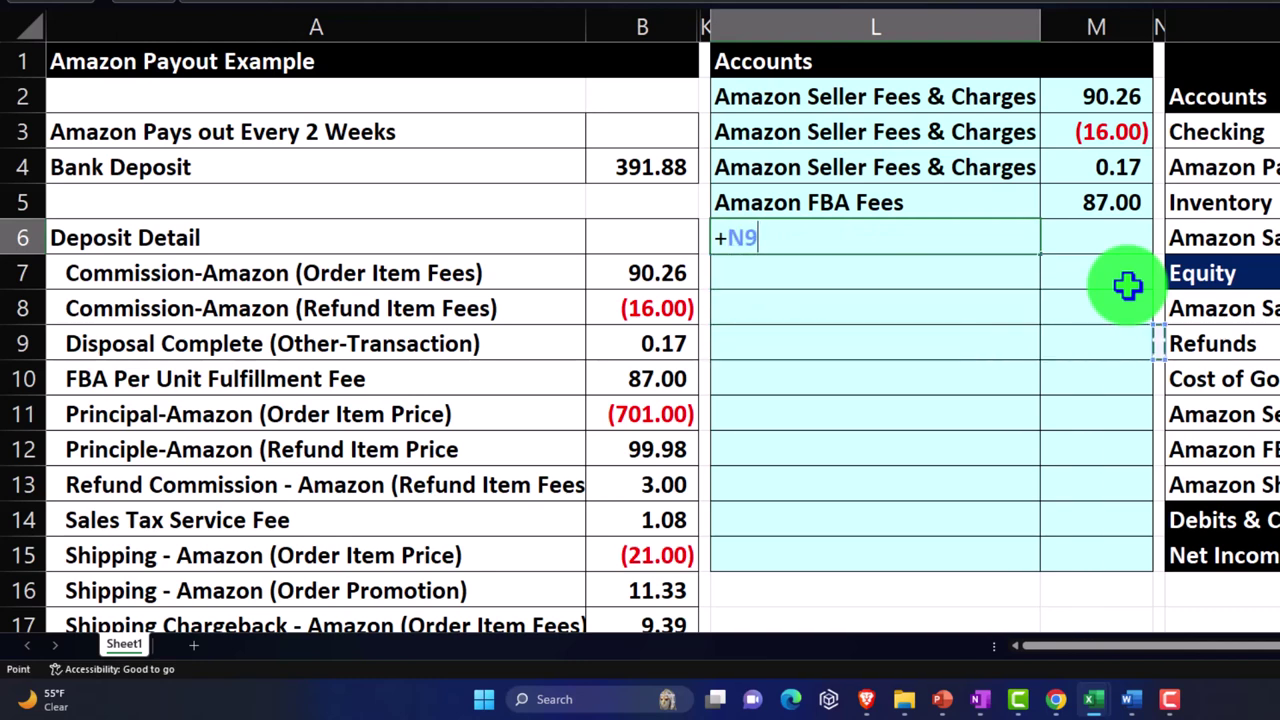
key(Tab)
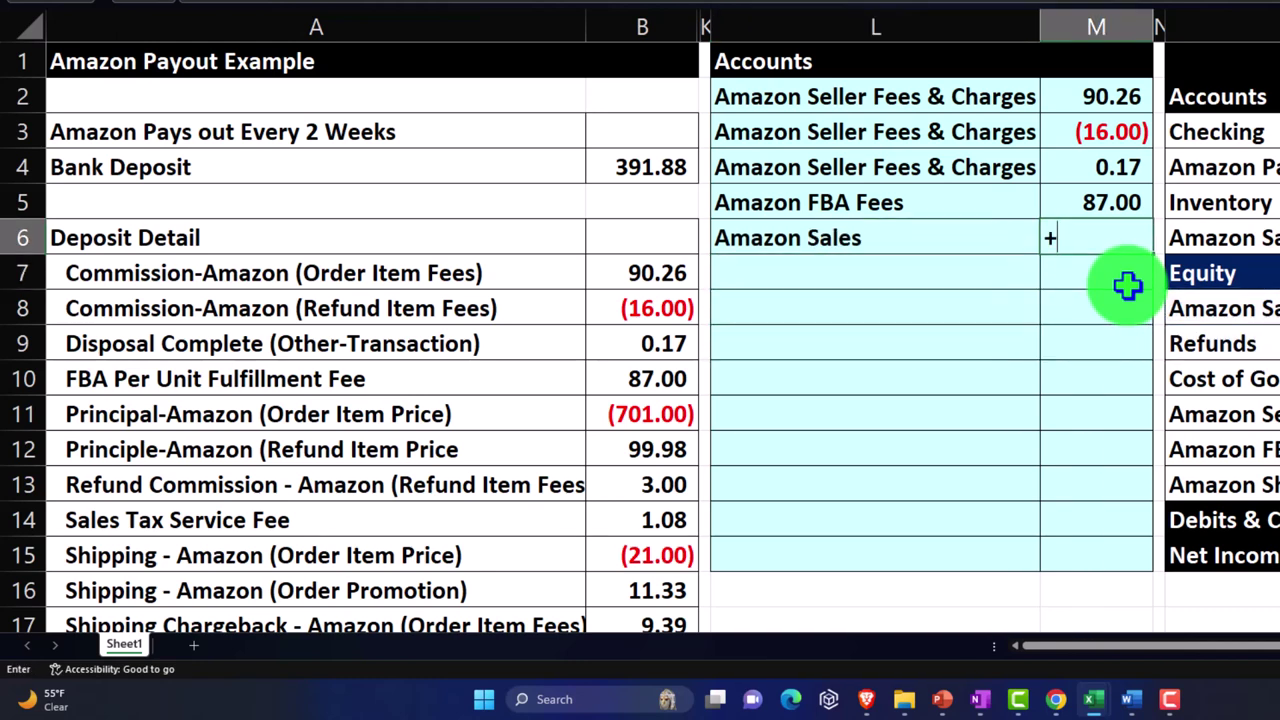
Step: Link M6 to the Principal-Amazon (Order Item Price) amount in B11
text(+)
key(Left)
key(Left)
key(Down)
key(Down)
key(Down)
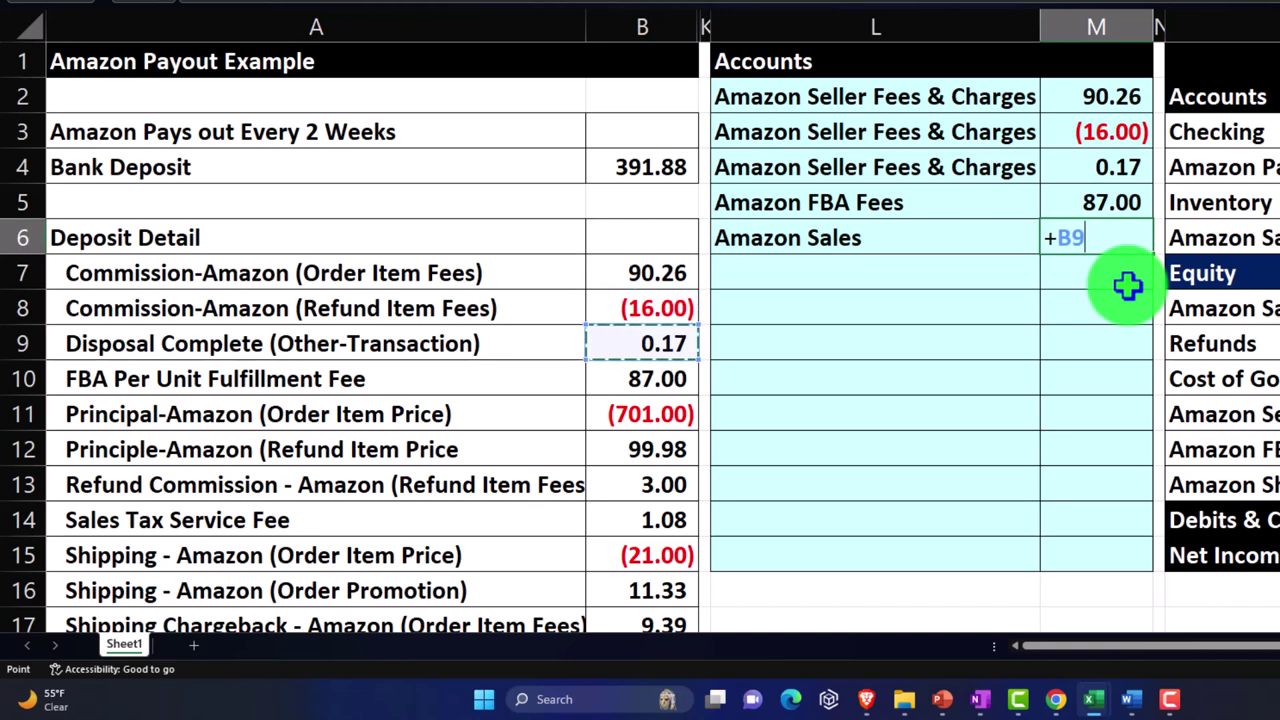
key(Down)
key(Down)
key(Return)
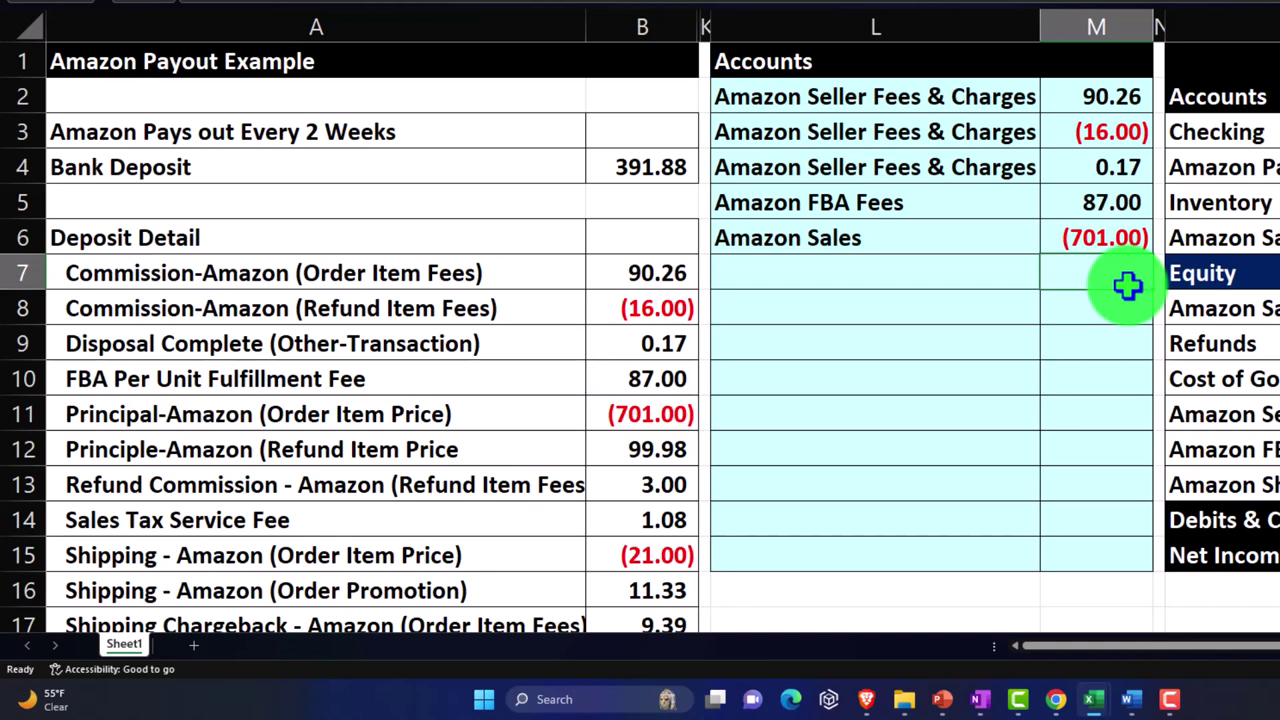
Step: Link L7 to the Refunds account name in O9
key(Left)
text(+)
key(Down)
key(Down)
key(Down)
key(Down)
key(Right)
key(Right)
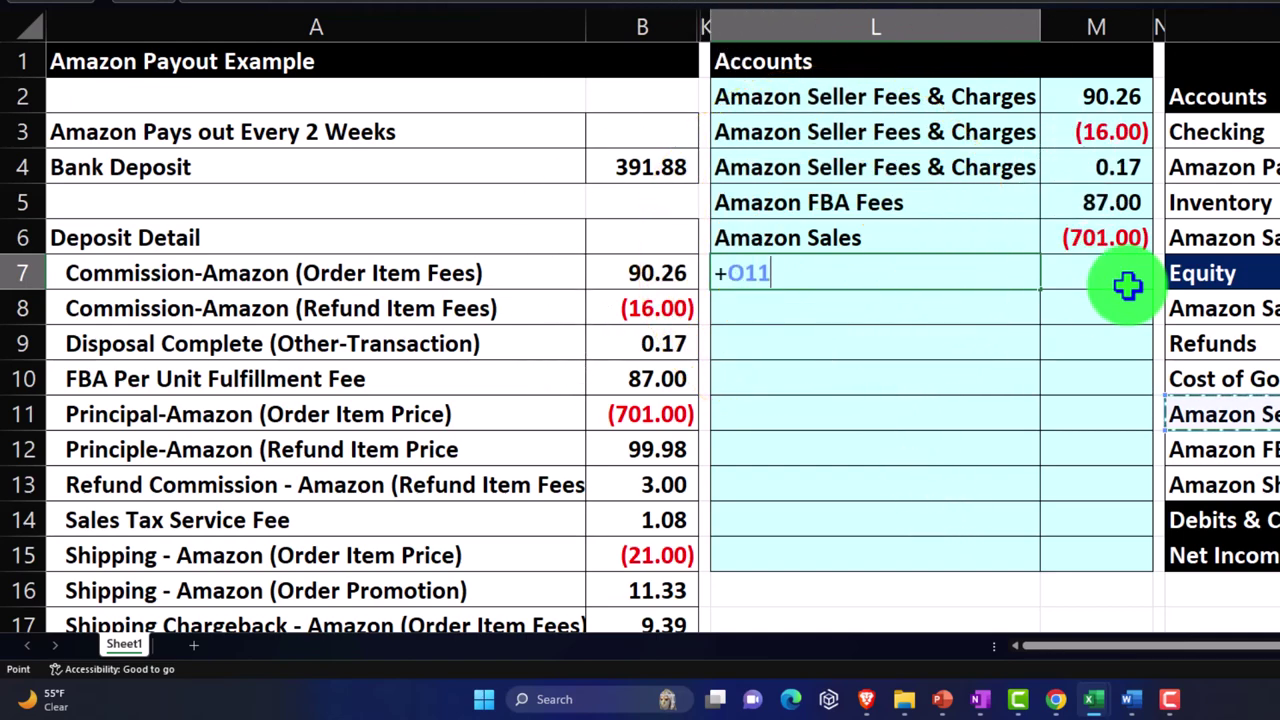
key(Up)
key(Up)
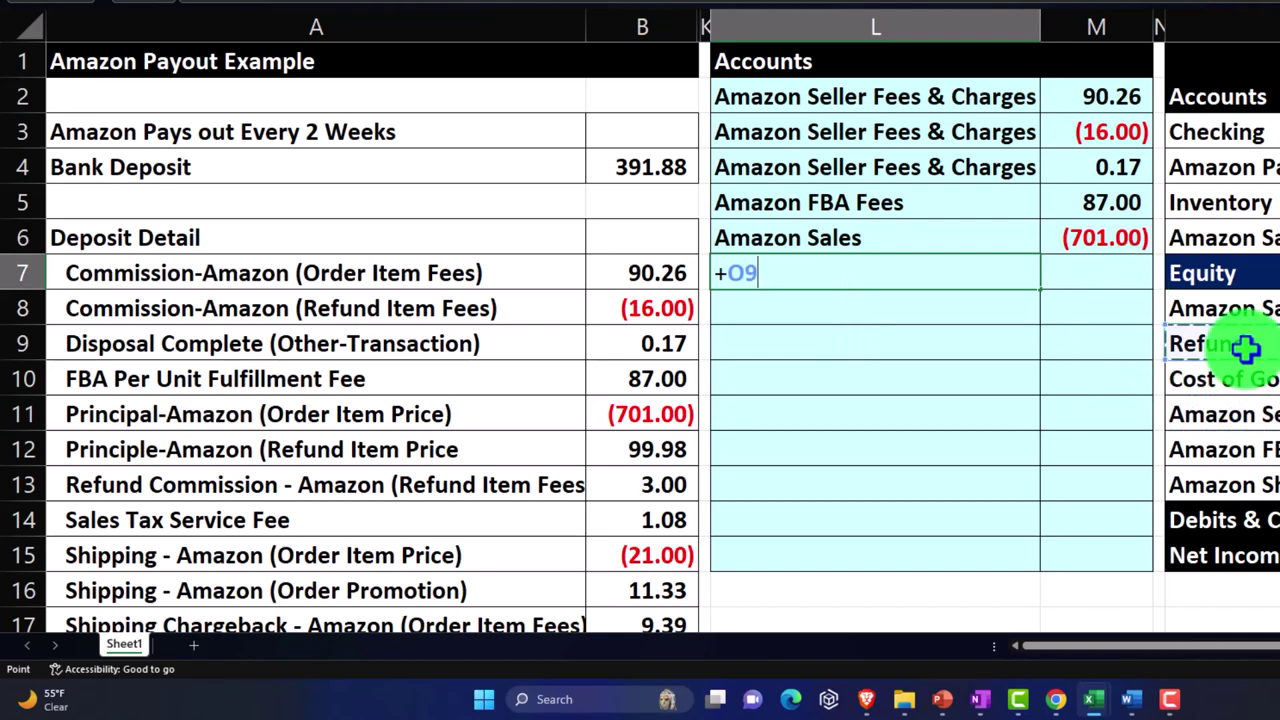
key(Return)
Step: Rename the Refunds account in O9 to Amazon Refunds
double_click(1212, 347)
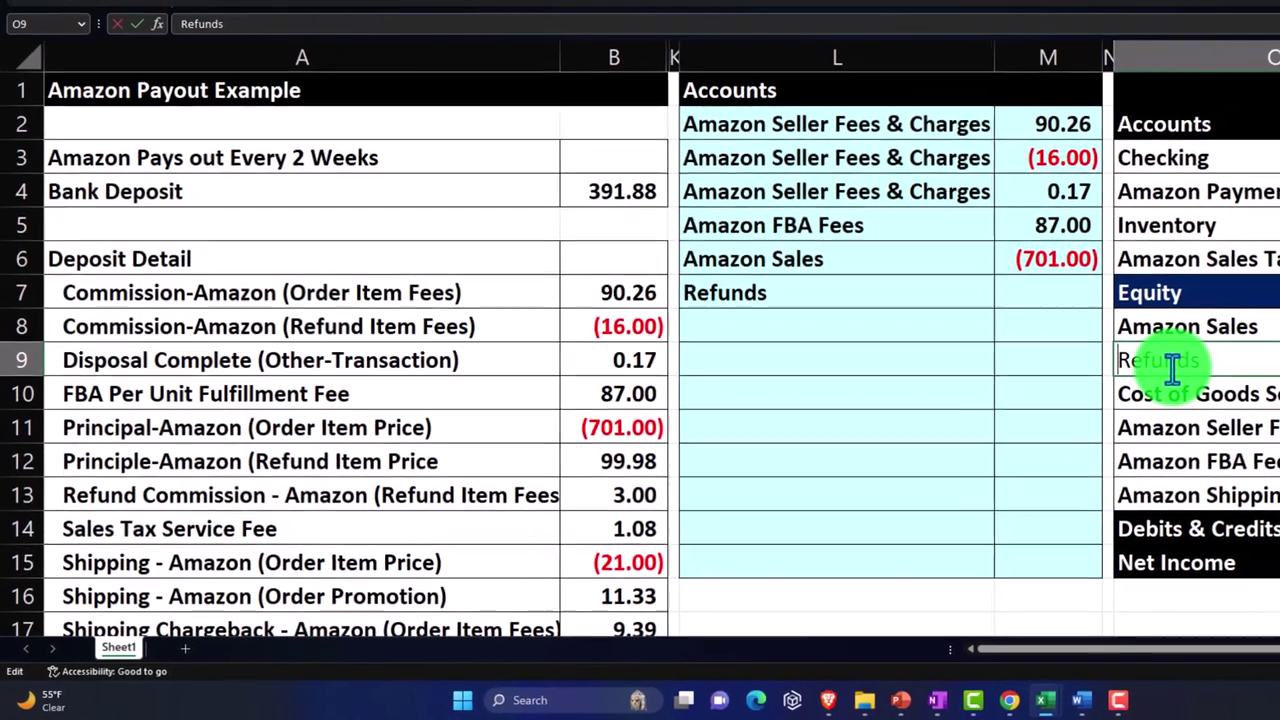
text(Ama)
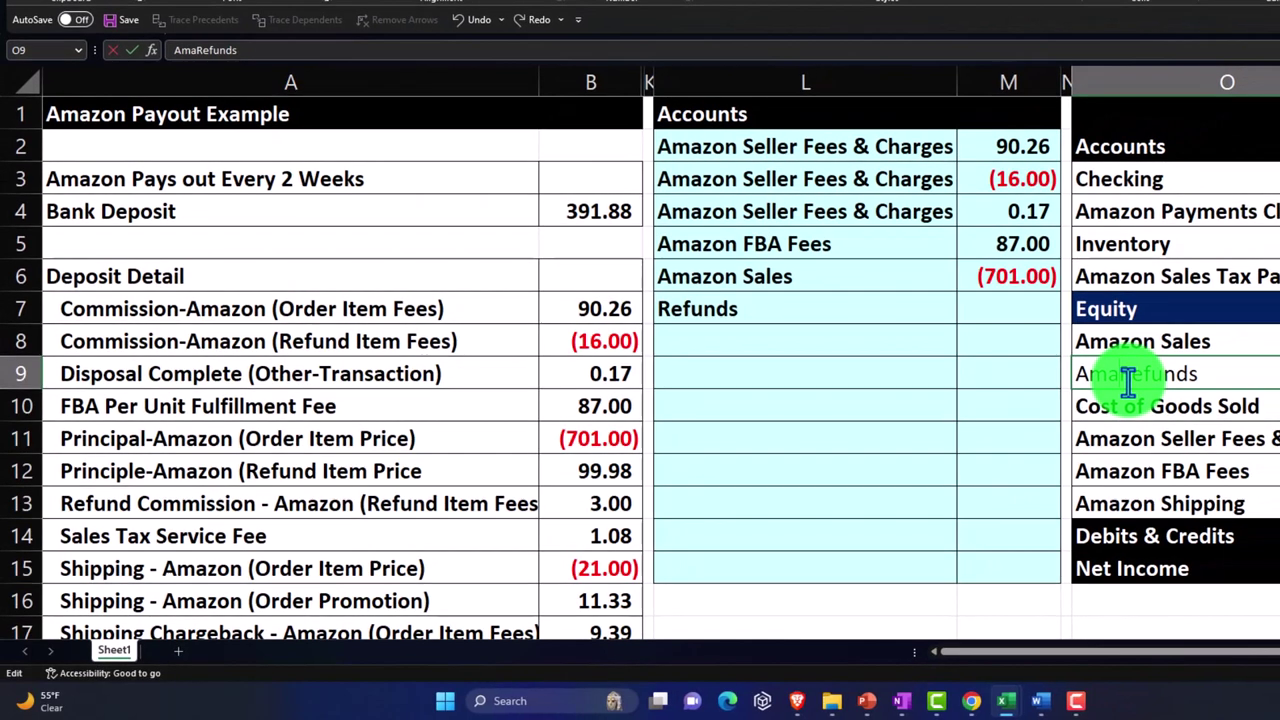
key(Return)
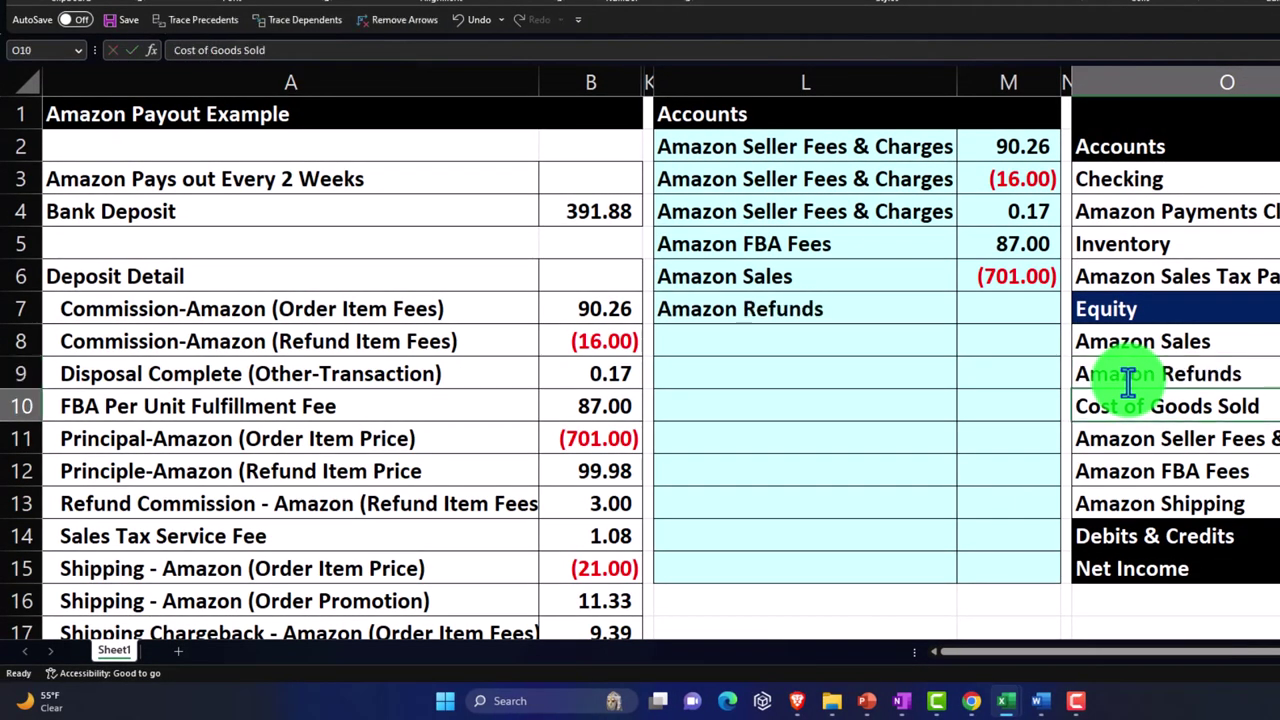
Step: Copy the amount link in M6 down to M7 for the refunded principal line
key(Up)
key(Up)
key(Left)
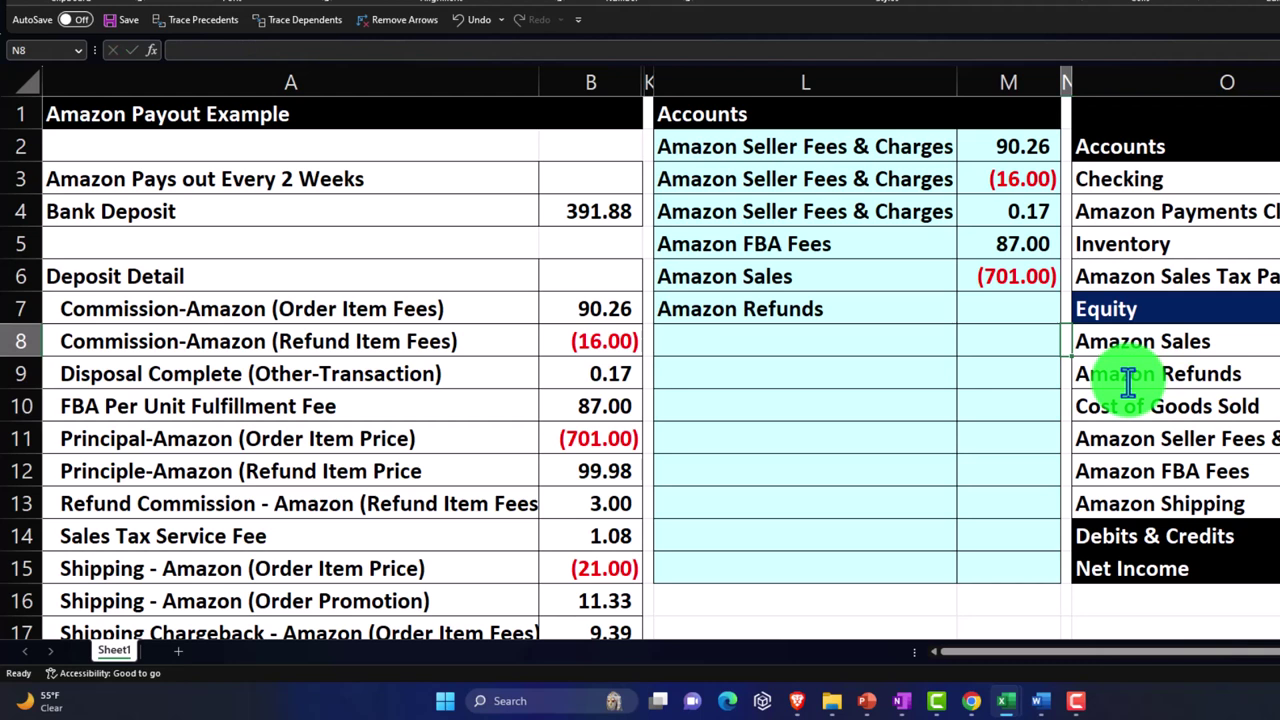
click(1024, 277)
drag(1060, 293, 1063, 320)
Step: Link L8 to the Amazon Seller Fees & Charges account name in O11
click(834, 330)
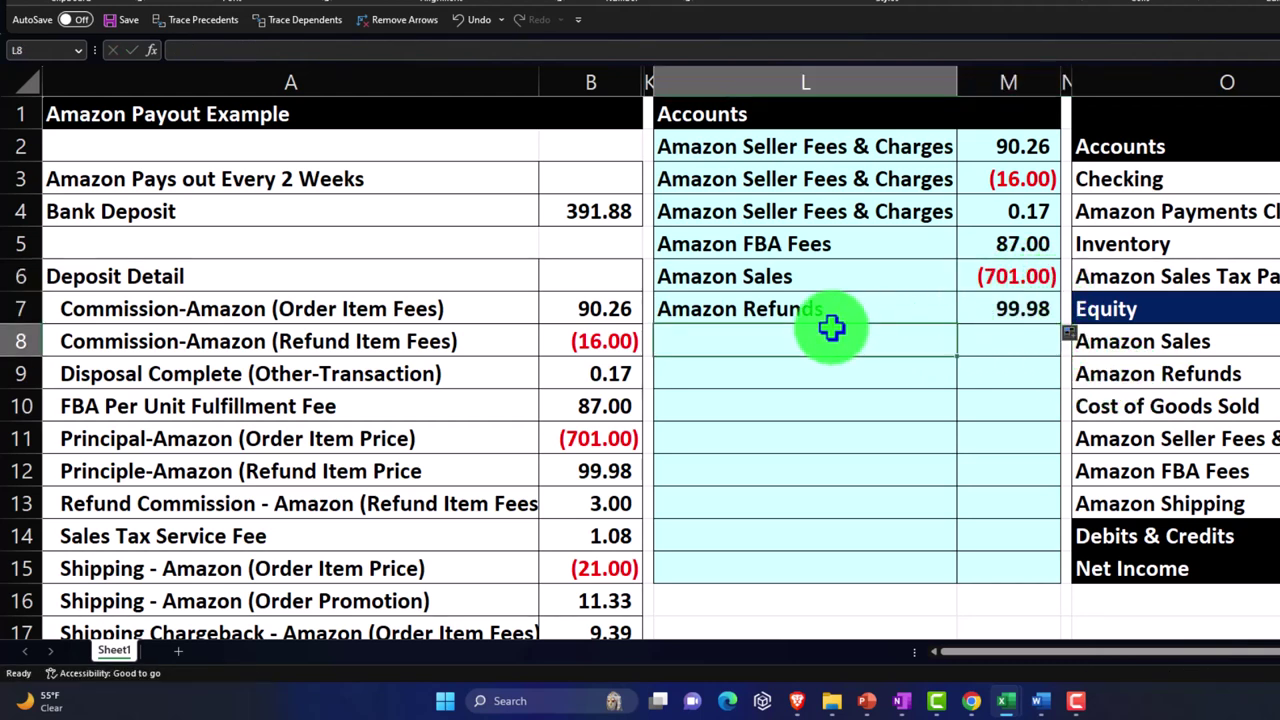
text(+)
key(Right)
key(Right)
key(Right)
key(Down)
key(Down)
key(Down)
key(Return)
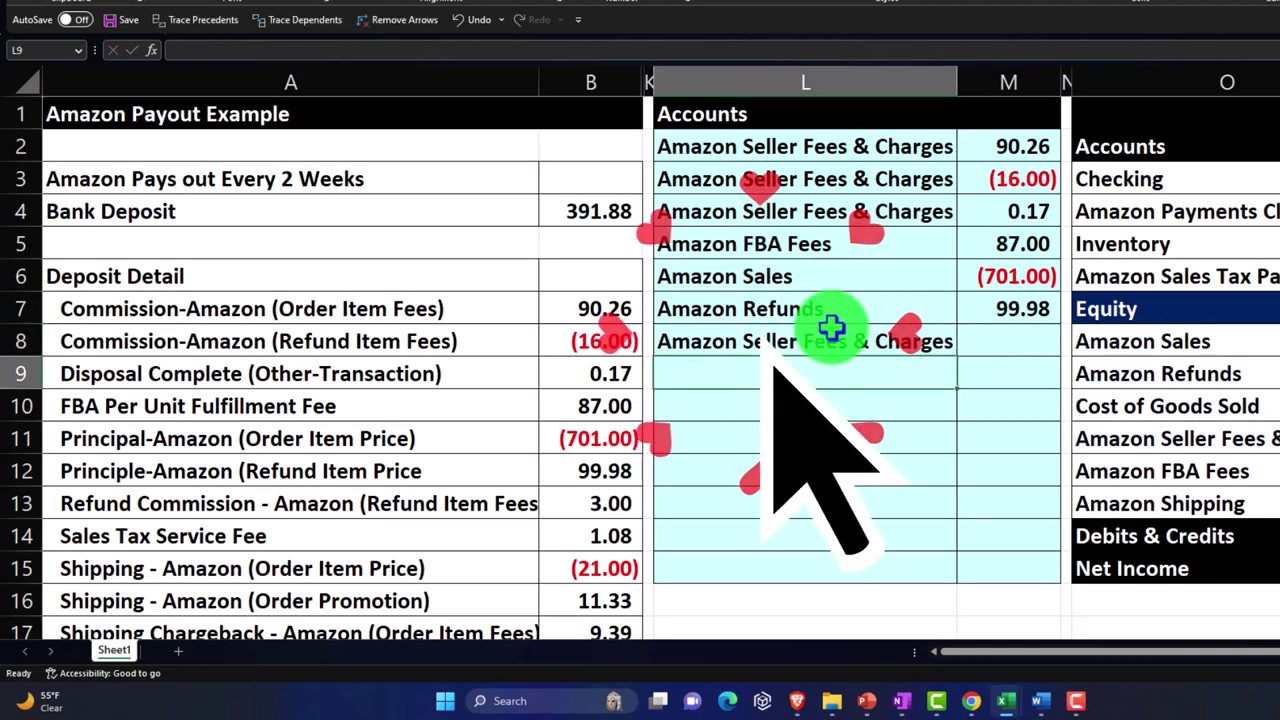
Step: Link L9 to the Amazon Seller Fees & Charges account name in O11 and fill the amount formula from M7 down through M9
key(Right)
key(Down)
key(Down)
key(Return)
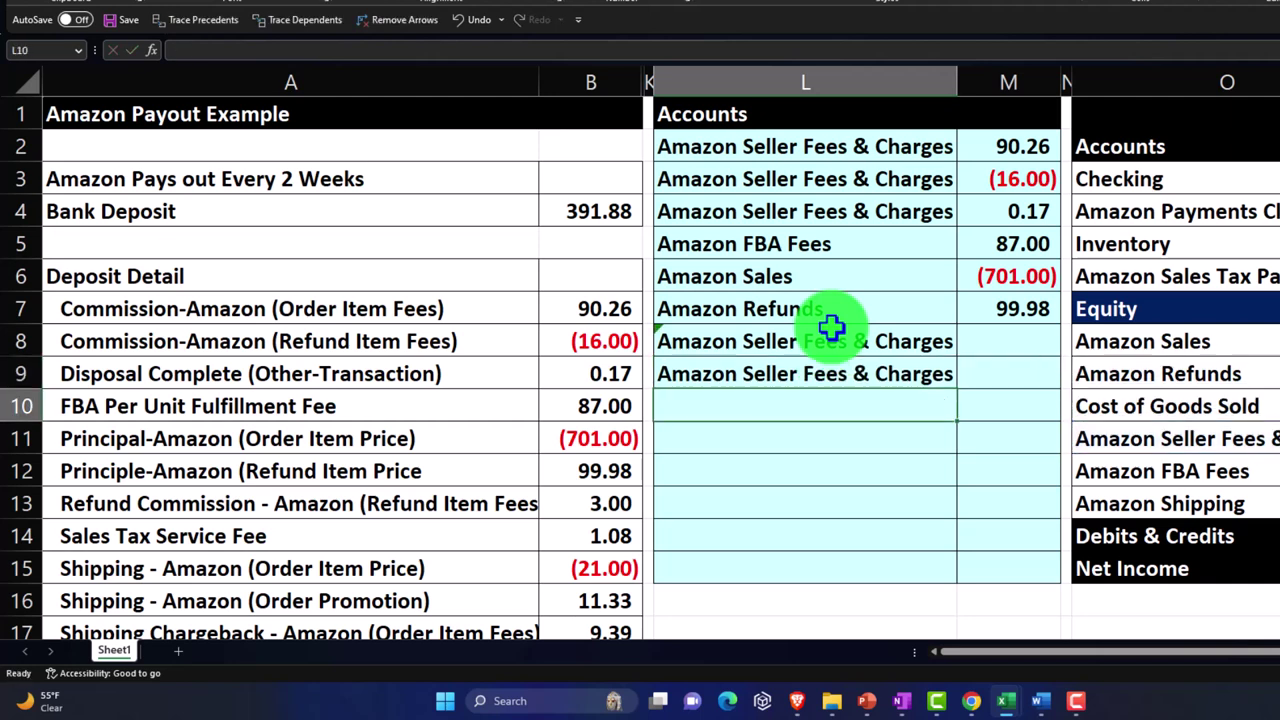
click(994, 311)
drag(1062, 324, 1063, 385)
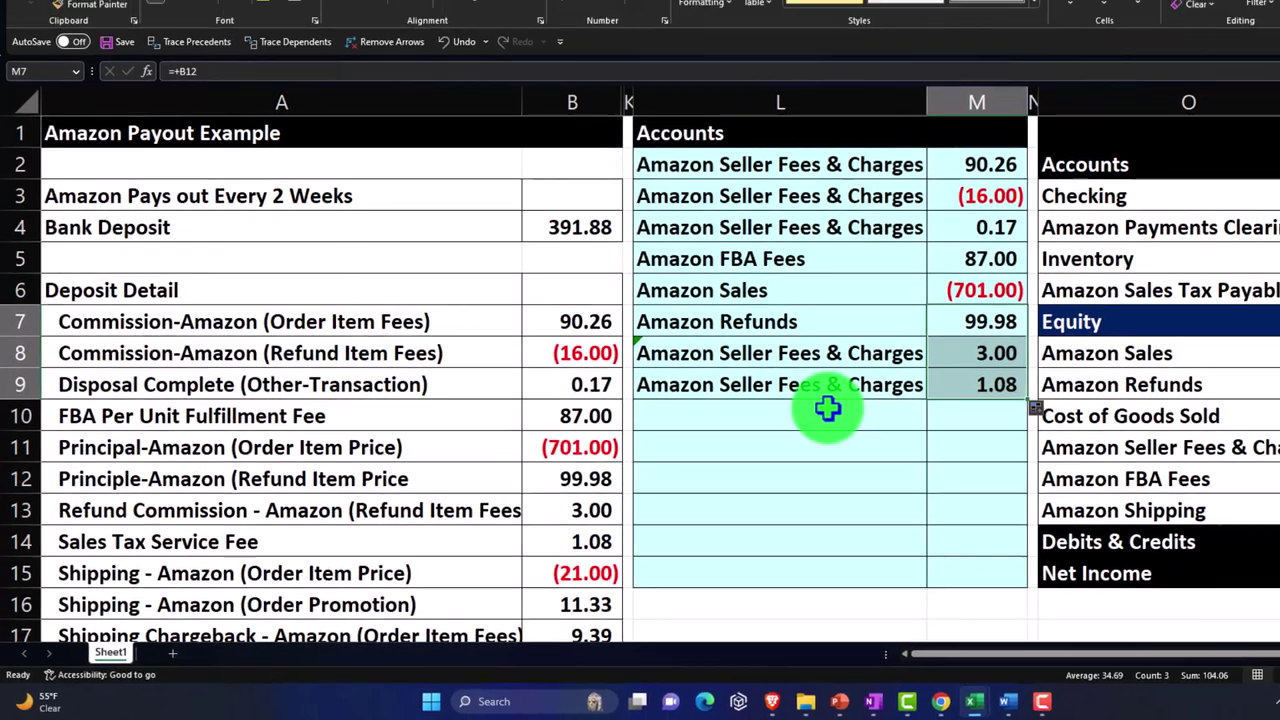
Step: Link L10 to the Amazon Shipping account name in O13
click(852, 402)
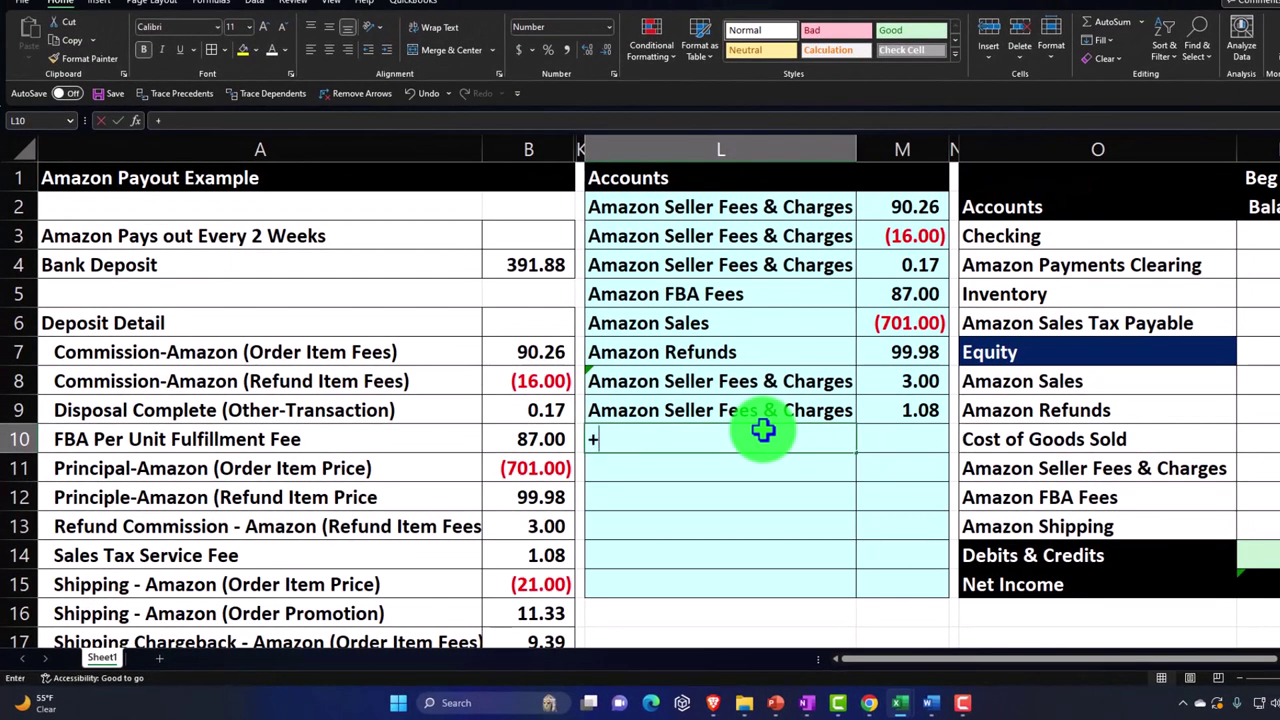
text(+)
key(Right)
key(Right)
key(Right)
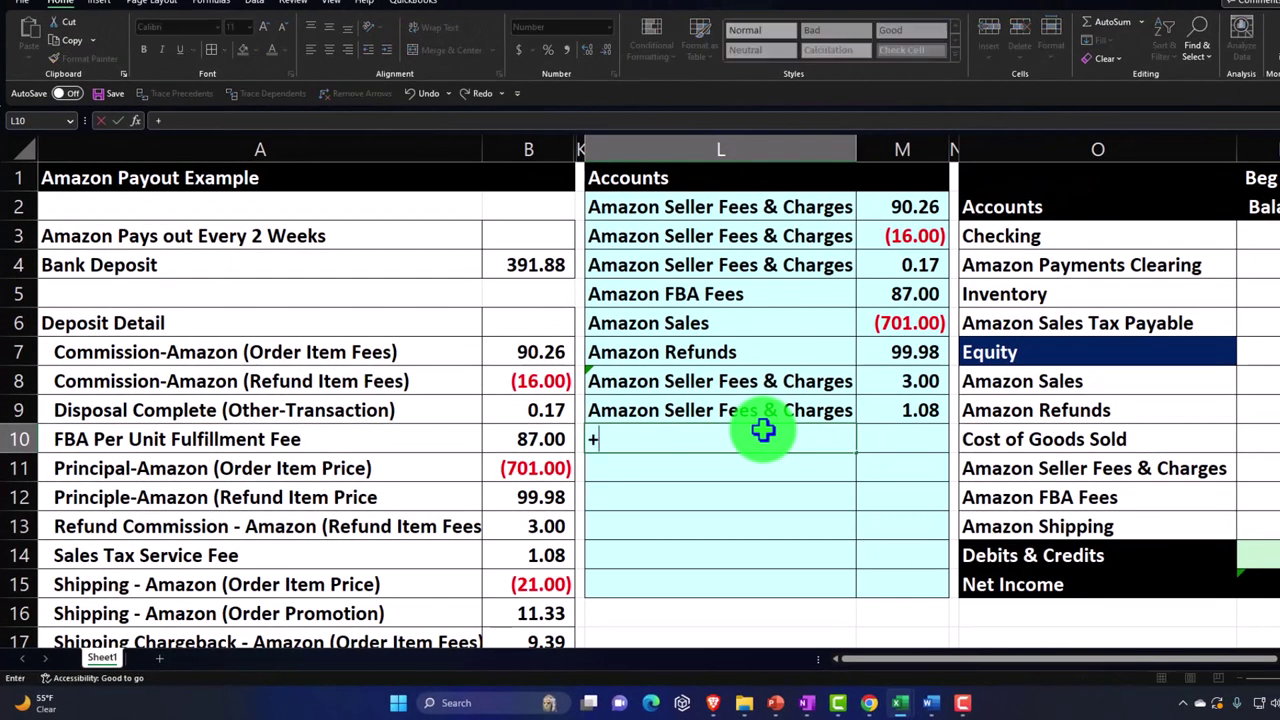
key(Down)
key(Down)
key(Down)
key(Return)
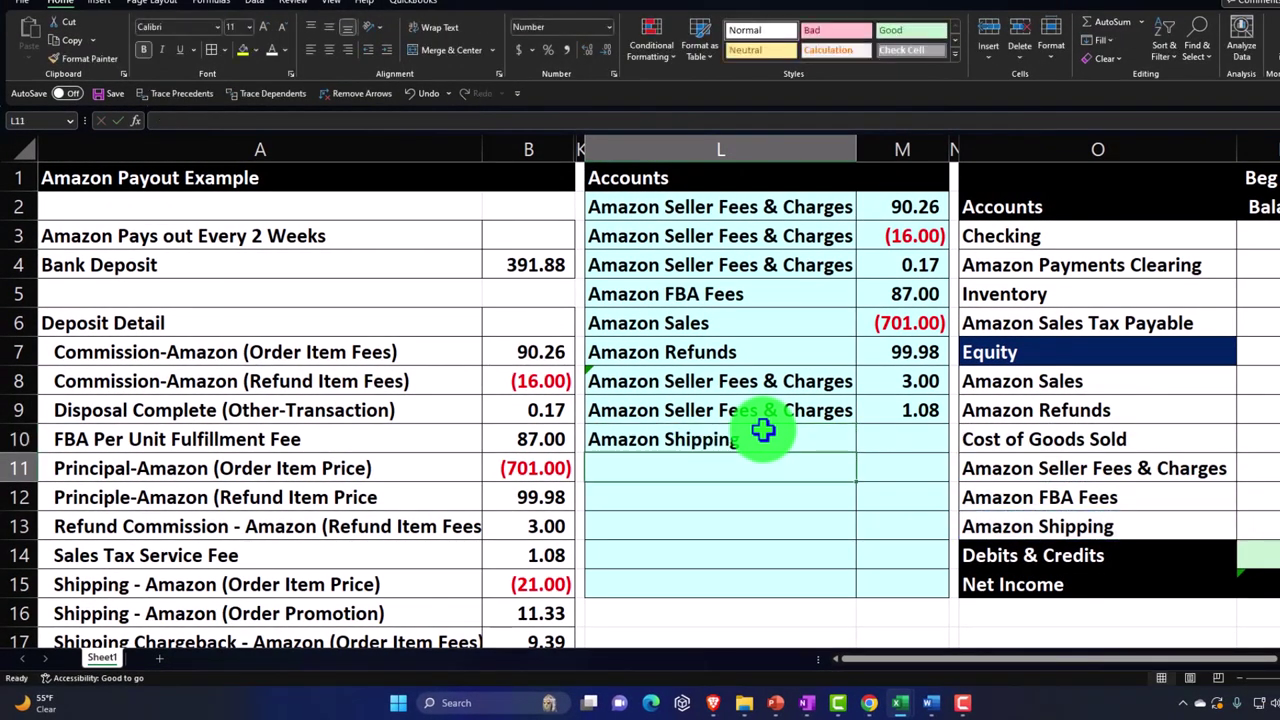
Step: Link L11 to the Amazon Shipping account name in O13
click(750, 444)
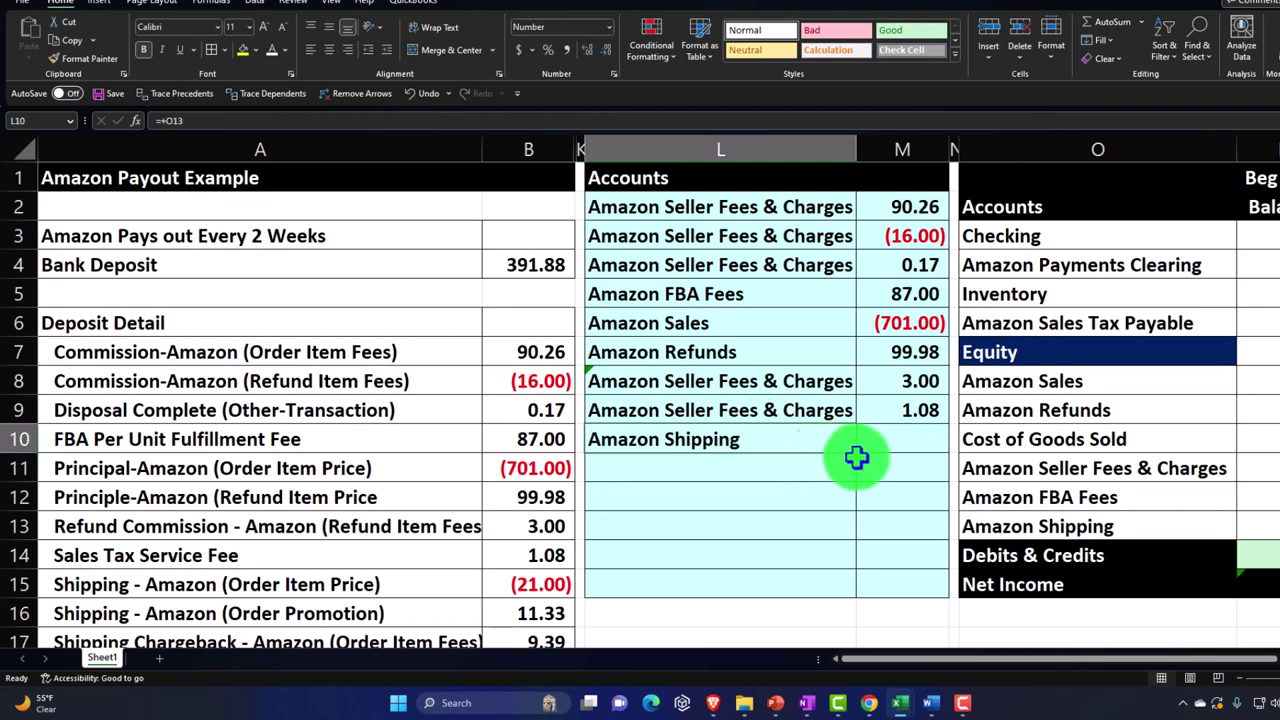
drag(860, 457, 852, 503)
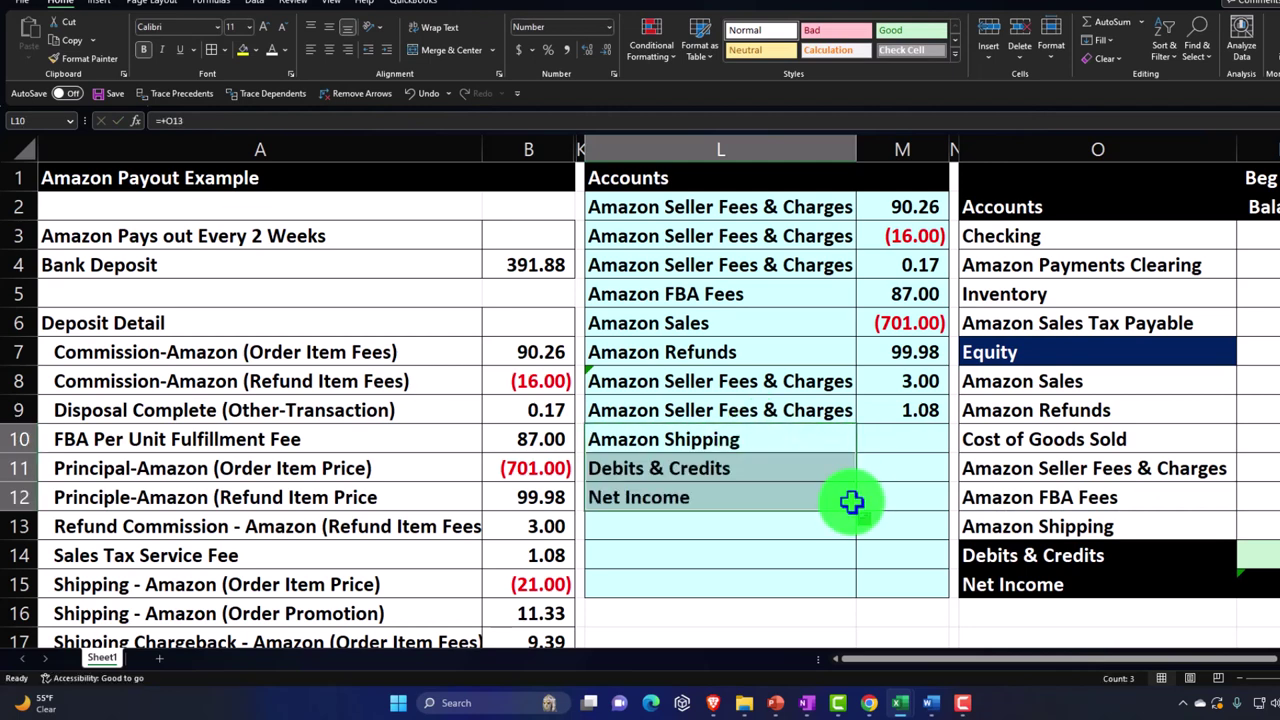
click(766, 463)
text(+)
key(Right)
key(Down)
key(Down)
key(Return)
Step: Link L12 to the Amazon Shipping account name in O13 and fill the amount formula from M9 down through M12
text(+)
key(Right)
key(Right)
key(Right)
key(Down)
key(Return)
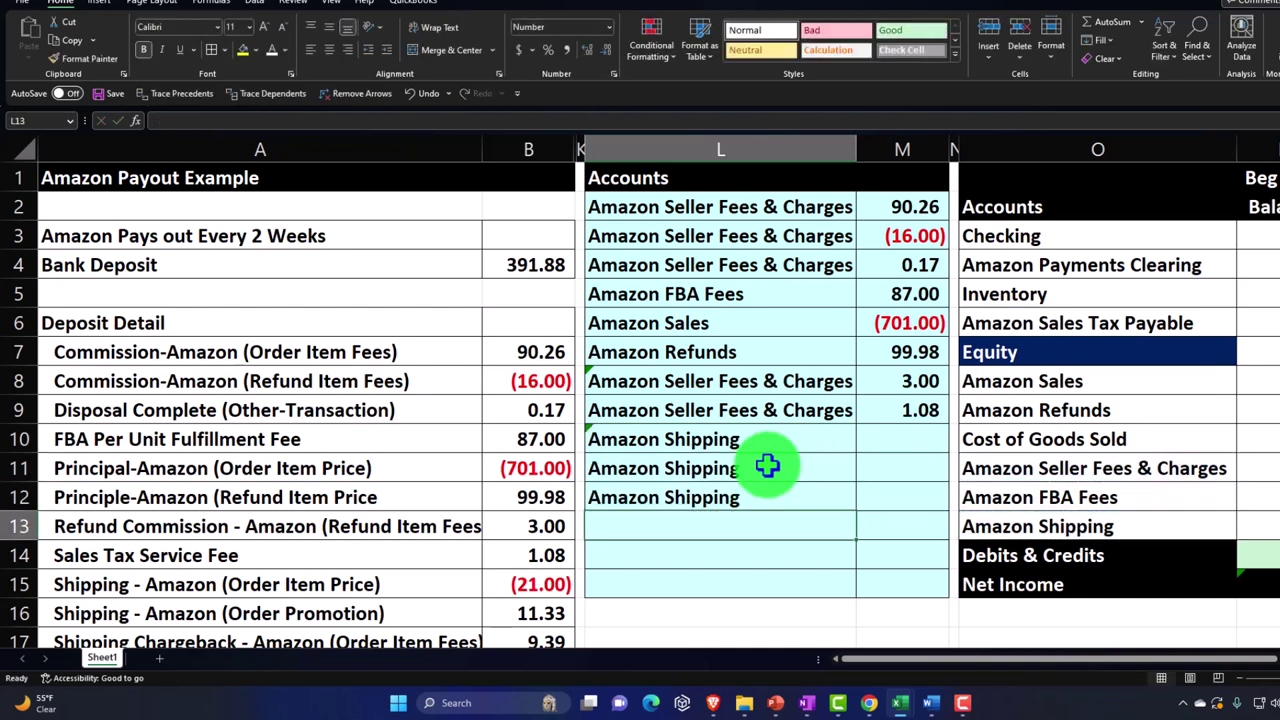
click(903, 400)
drag(950, 424, 950, 508)
Step: Link L13 to the Amazon Sales Tax Payable account name in O6 and copy the amount formula from M12 to M13
key(Down)
key(Down)
text(+)
key(Right)
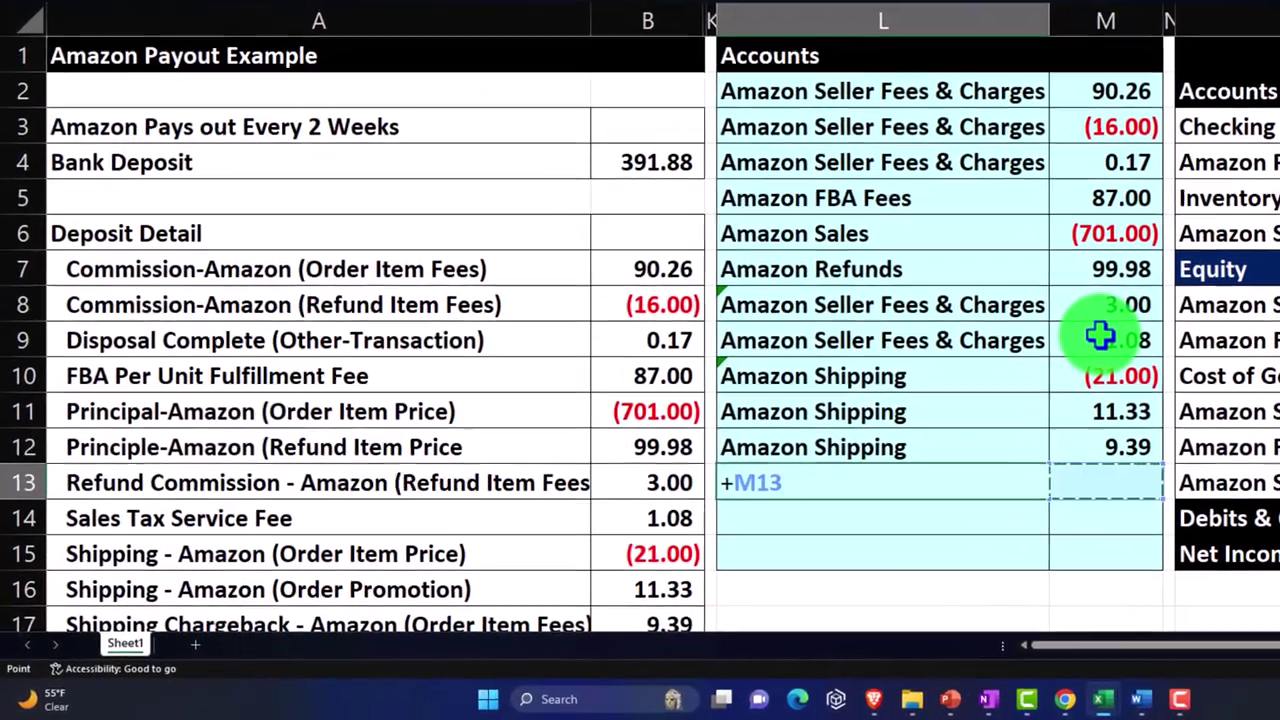
key(Right)
key(Right)
key(Right)
key(Up)
key(Up)
key(Up)
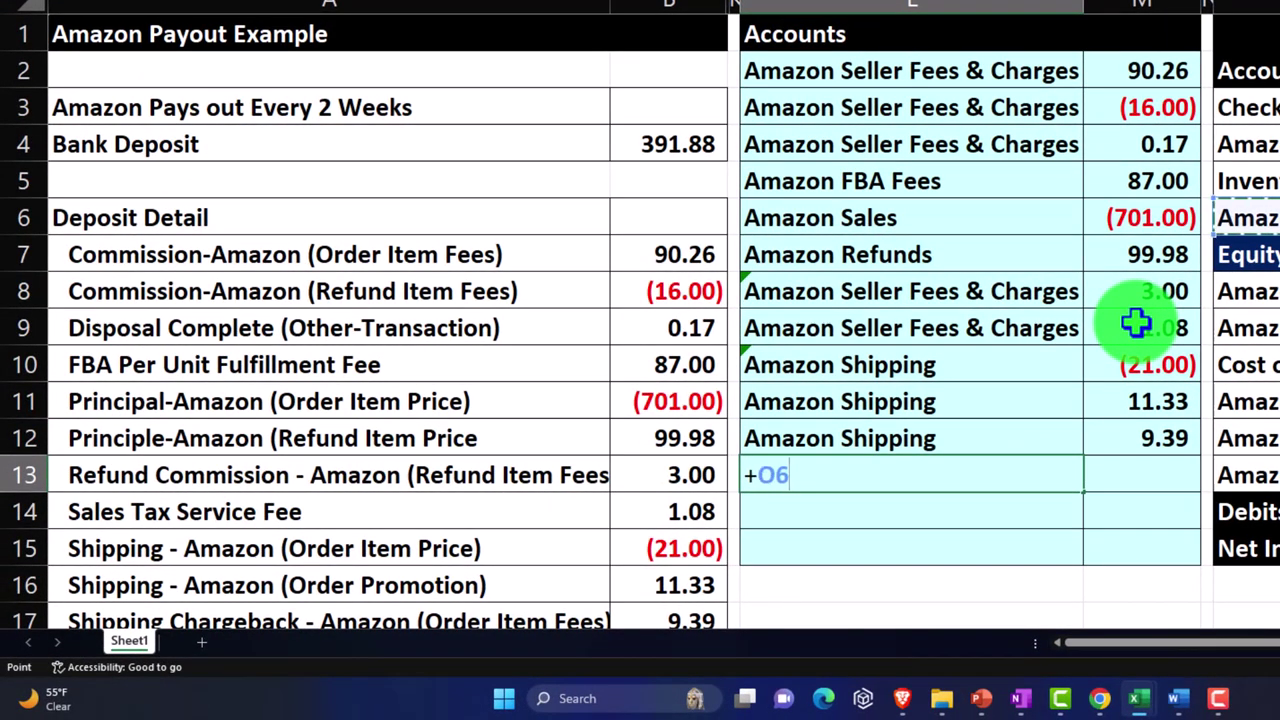
key(Return)
click(1165, 442)
drag(1200, 457, 1194, 482)
Step: Link L14 to the Amazon FBA Fees account name in O12
click(992, 507)
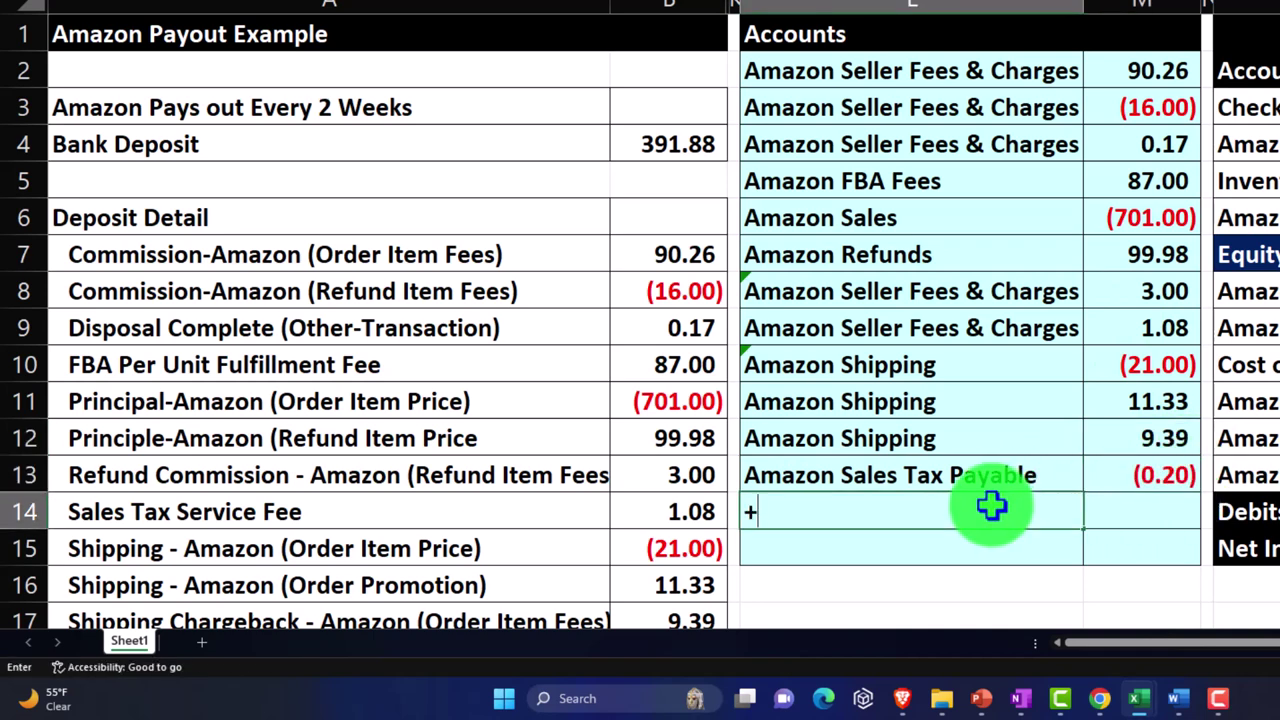
text(+)
key(Right)
key(Right)
key(Right)
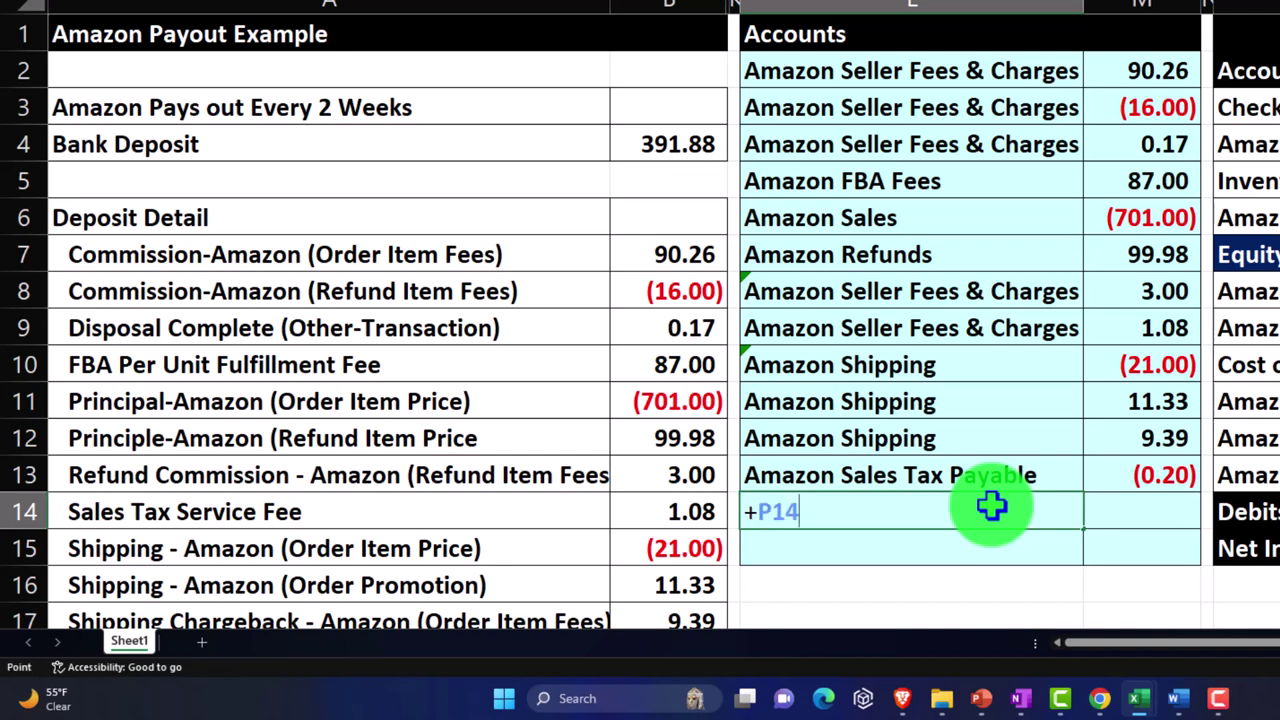
key(Return)
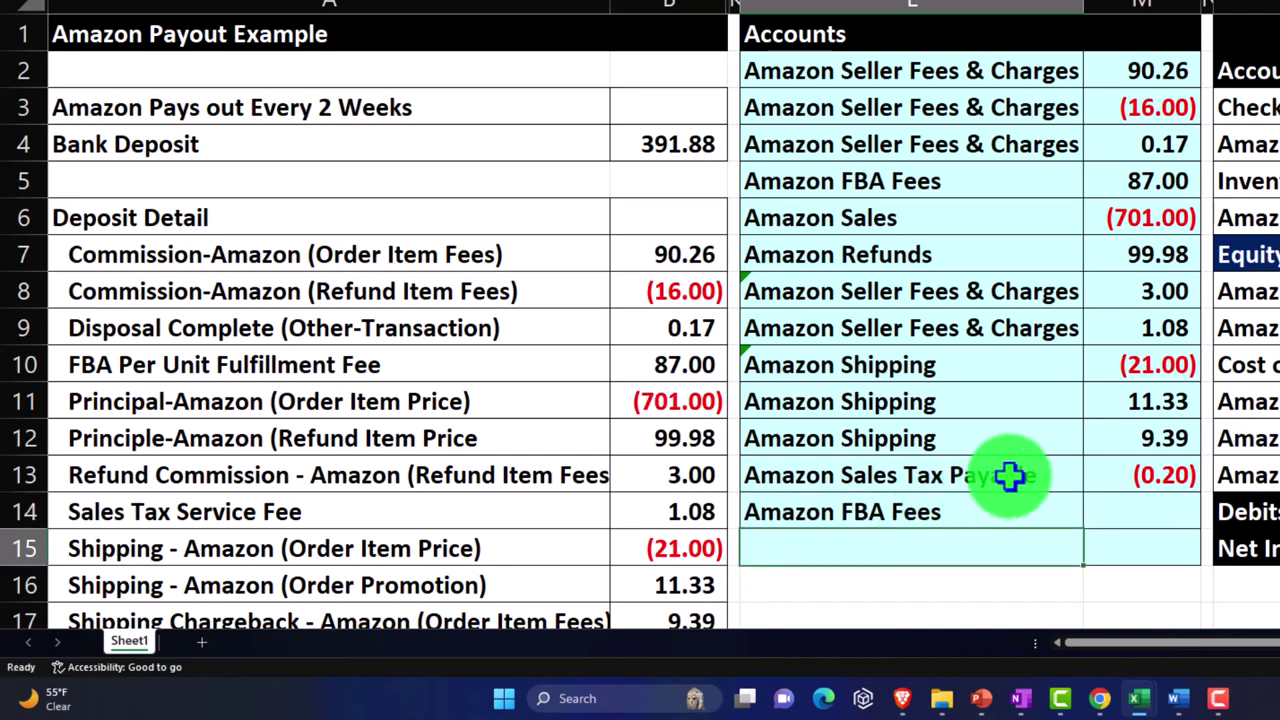
click(1011, 477)
mouse_move(1087, 495)
mouse_down()
mouse_move(1086, 520)
mouse_move(1097, 514)
mouse_up()
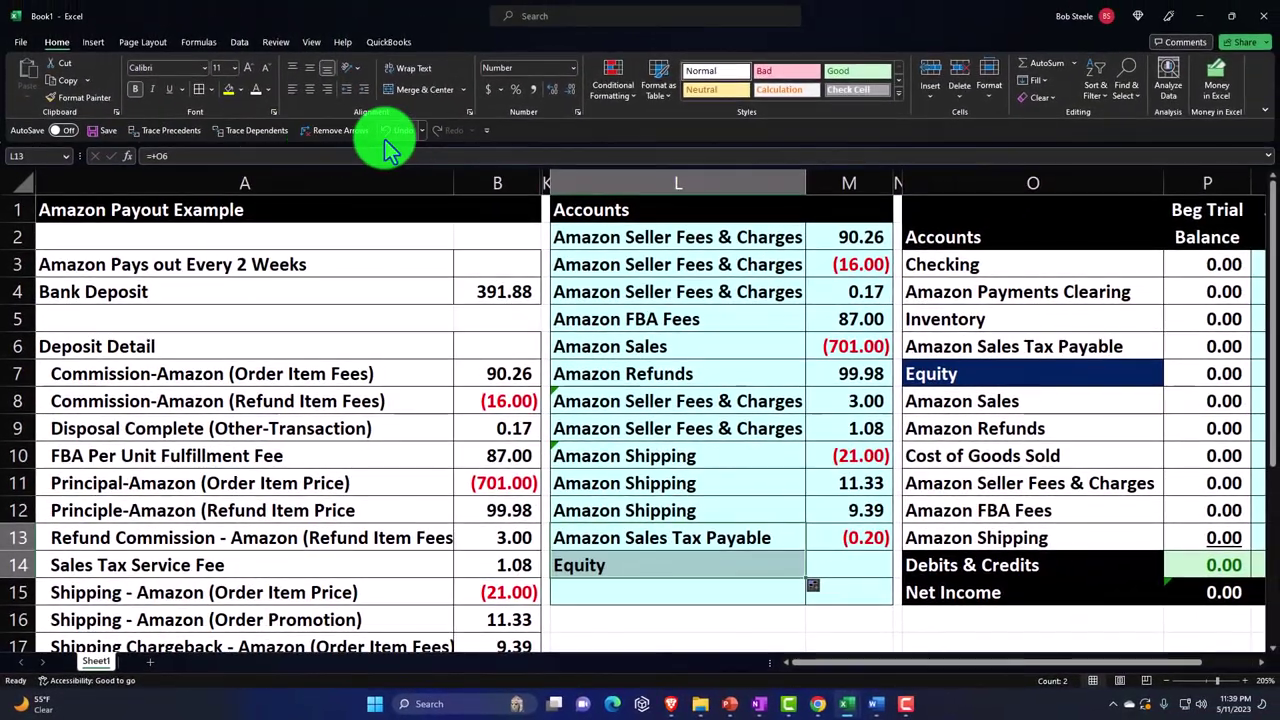
click(431, 65)
Step: Copy the amount formula from M13 to M14 and link L15 to the Amazon Sales Tax Payable account name in O6
click(872, 543)
drag(894, 543, 894, 571)
click(731, 587)
text(+)
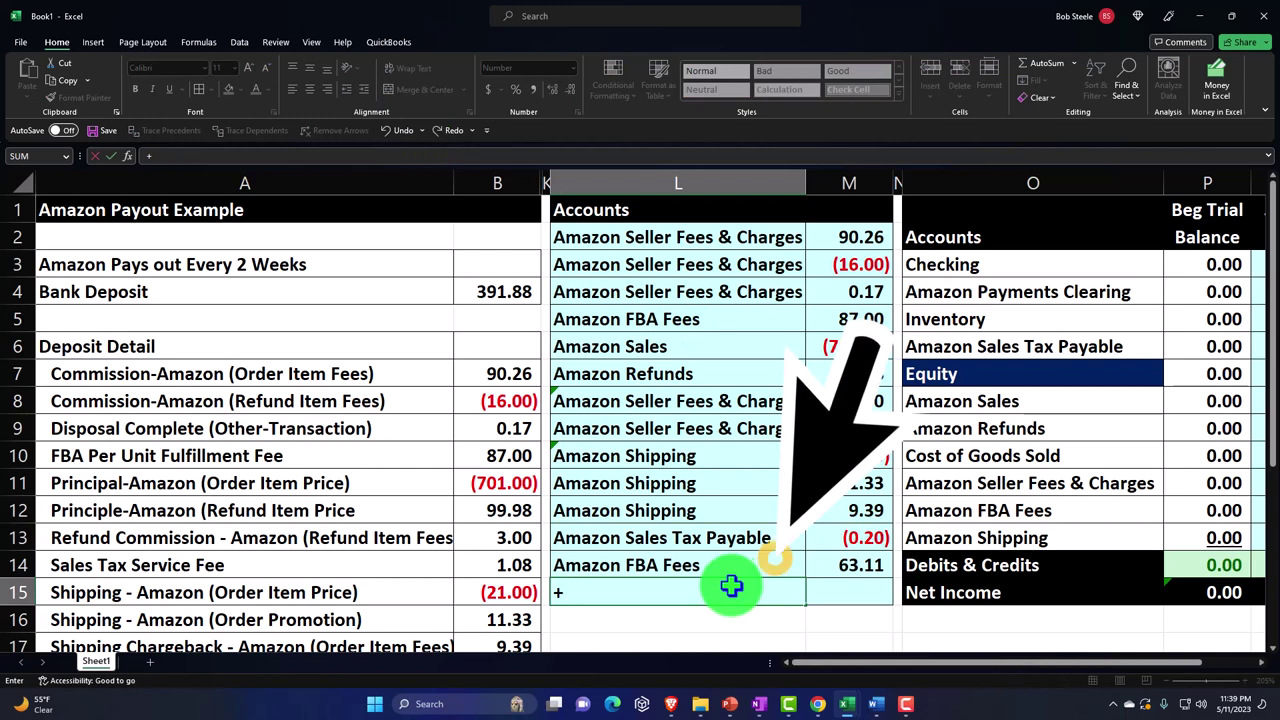
key(Right)
key(Right)
key(Right)
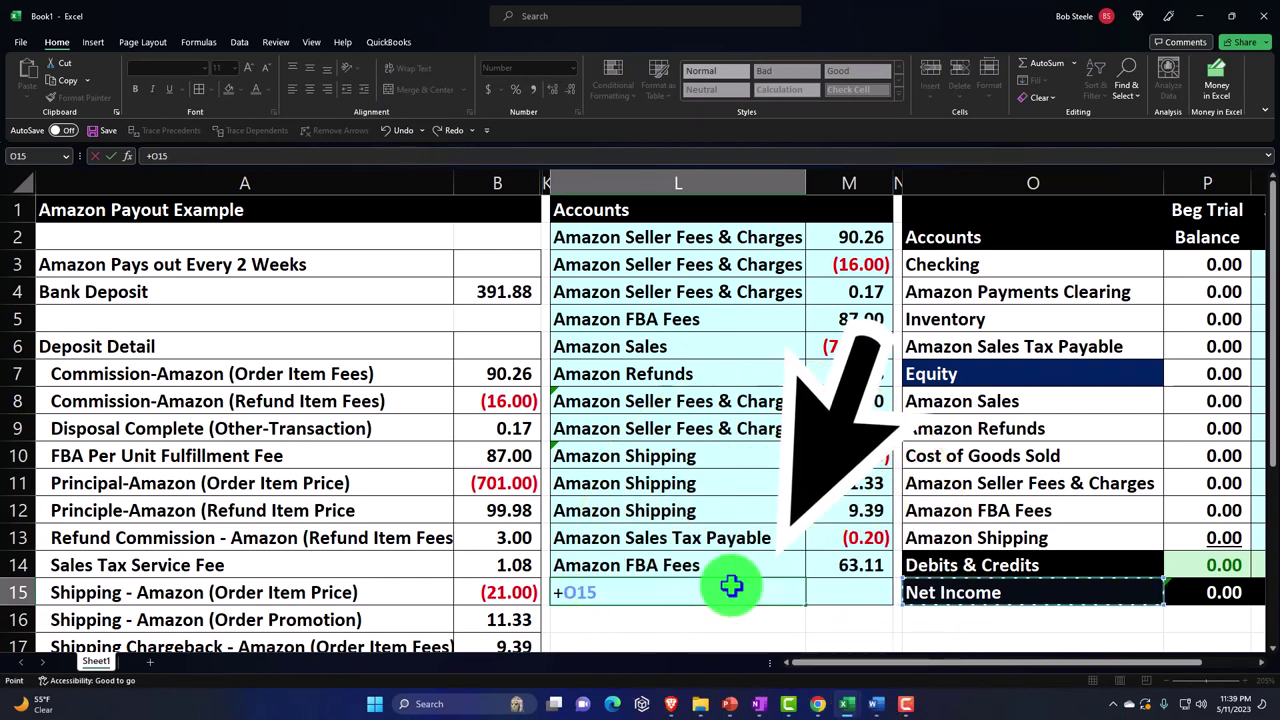
key(Up)
key(Up)
key(Up)
key(Up)
key(Up)
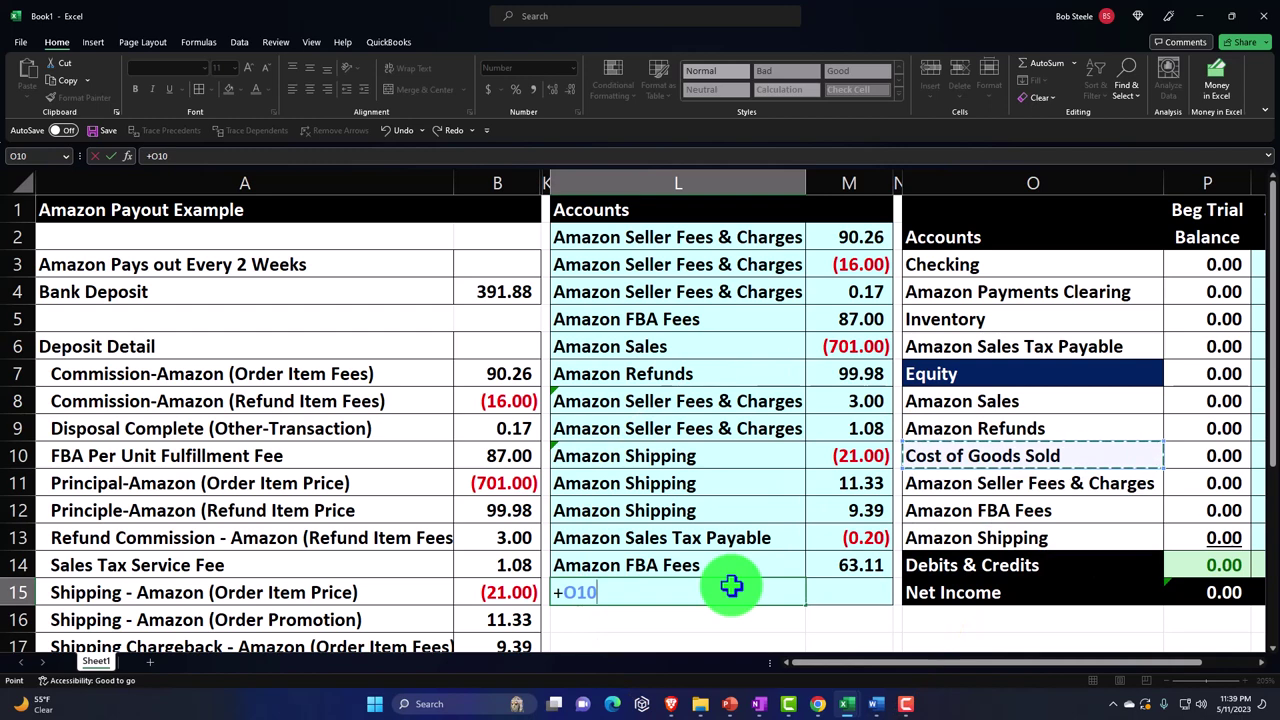
key(Up)
key(Up)
key(Up)
key(Up)
key(Return)
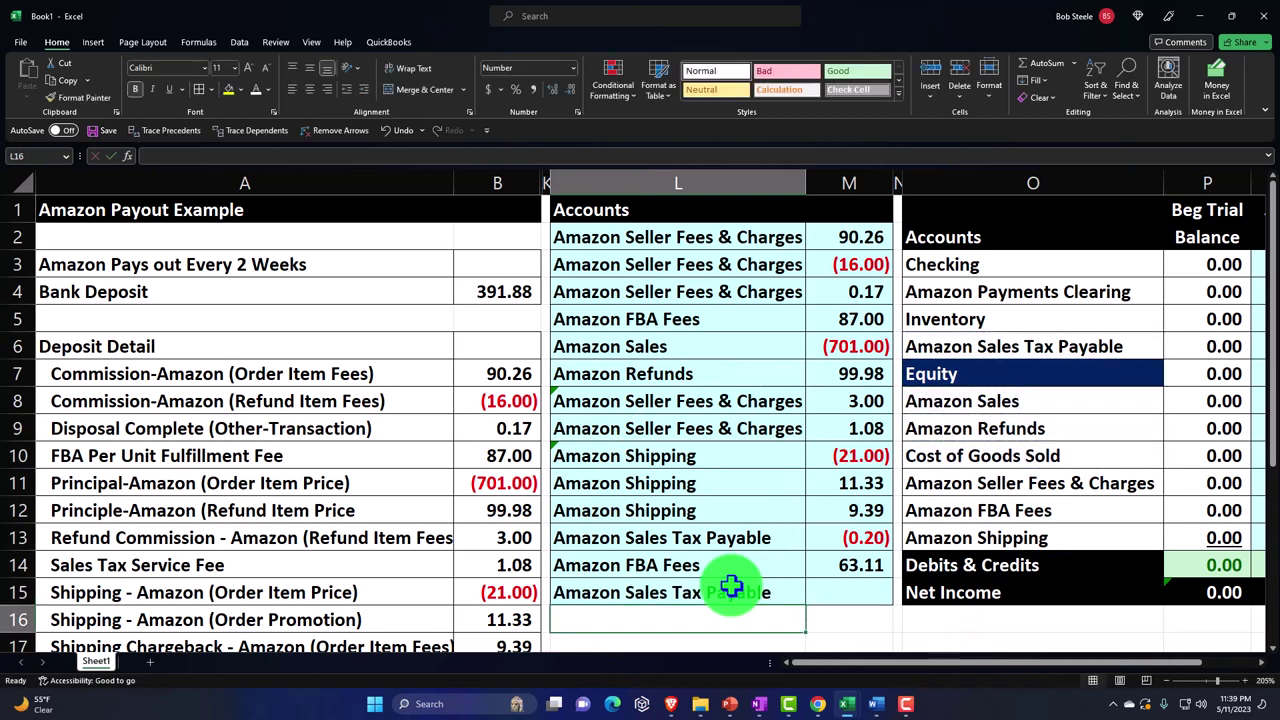
Step: Link L16 to the Amazon Sales Tax Payable account name in O6 and fill the amount formula from M14 down through M16
click(741, 585)
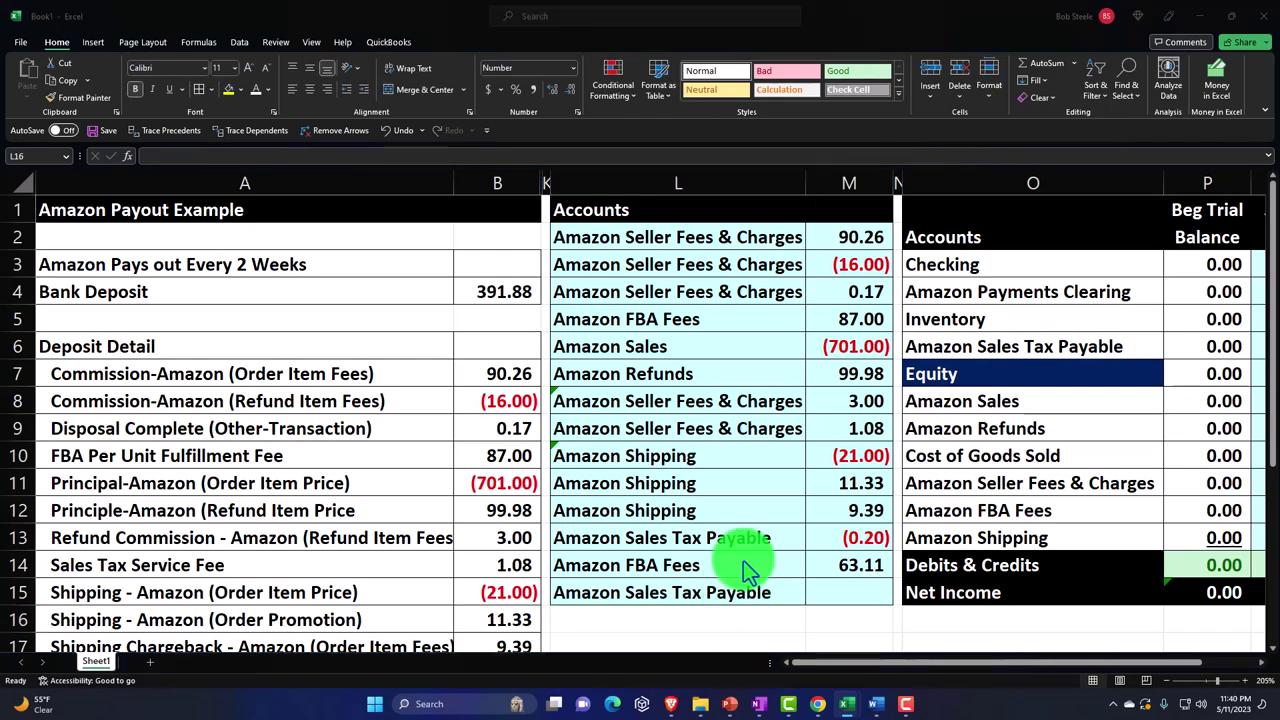
scroll(743, 558, down, 2)
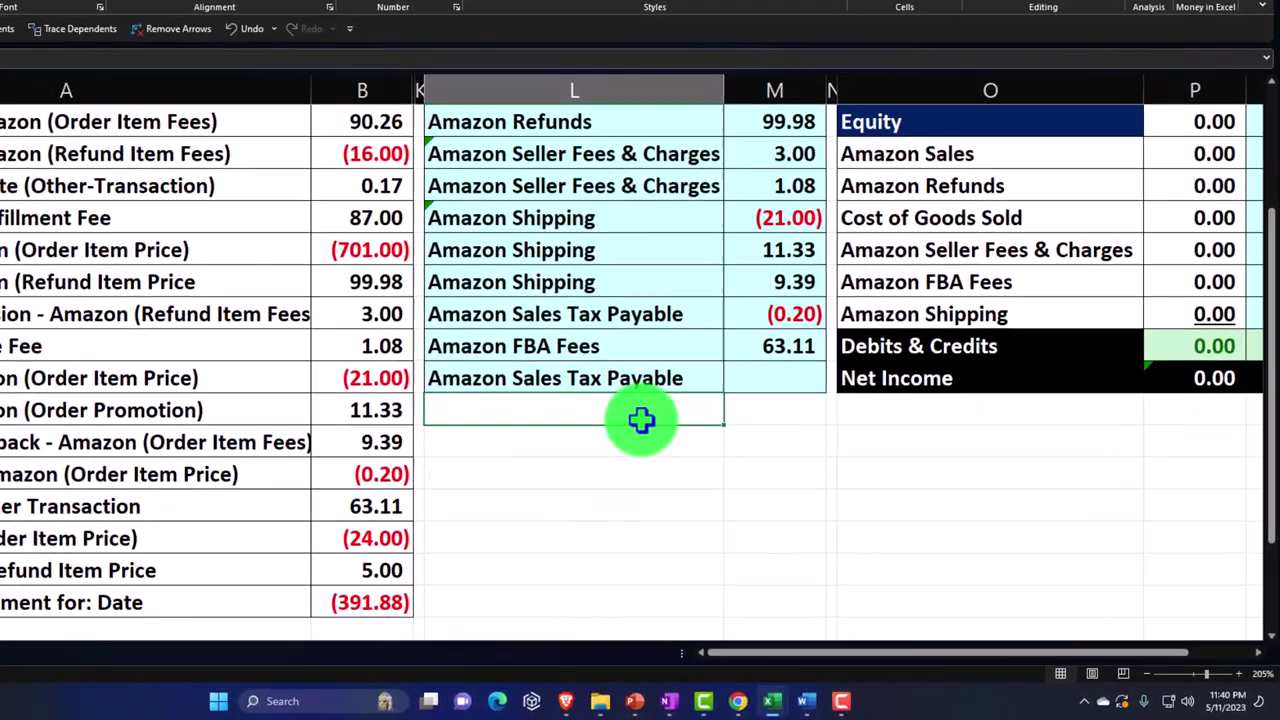
text(+)
key(Right)
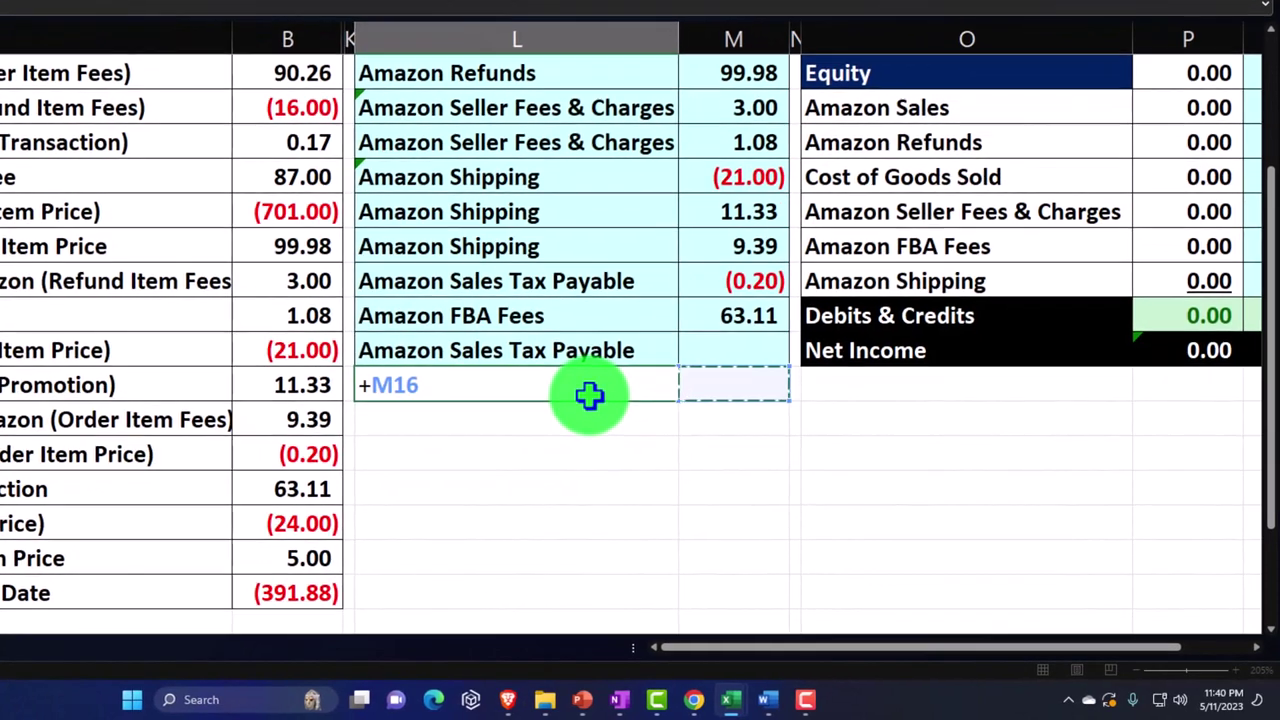
key(Up)
key(Up)
key(Up)
key(Up)
key(Up)
key(Up)
key(Up)
key(Right)
key(Down)
key(Down)
key(Return)
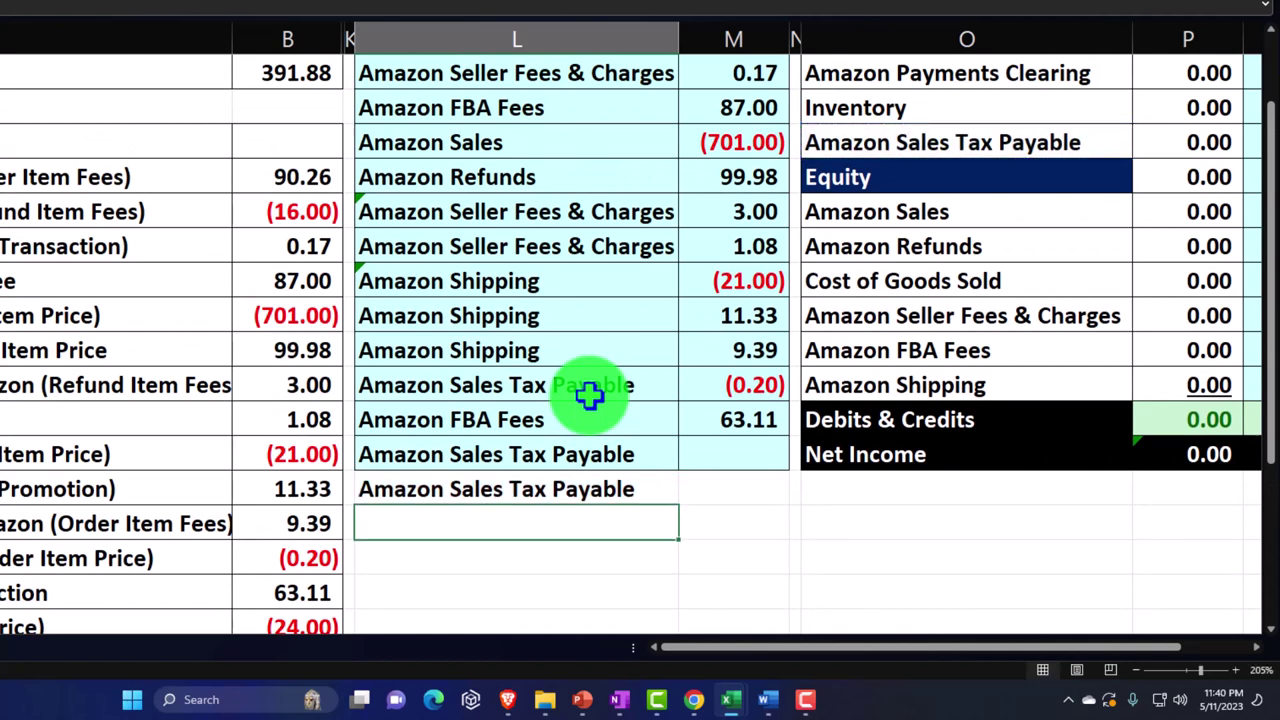
click(788, 430)
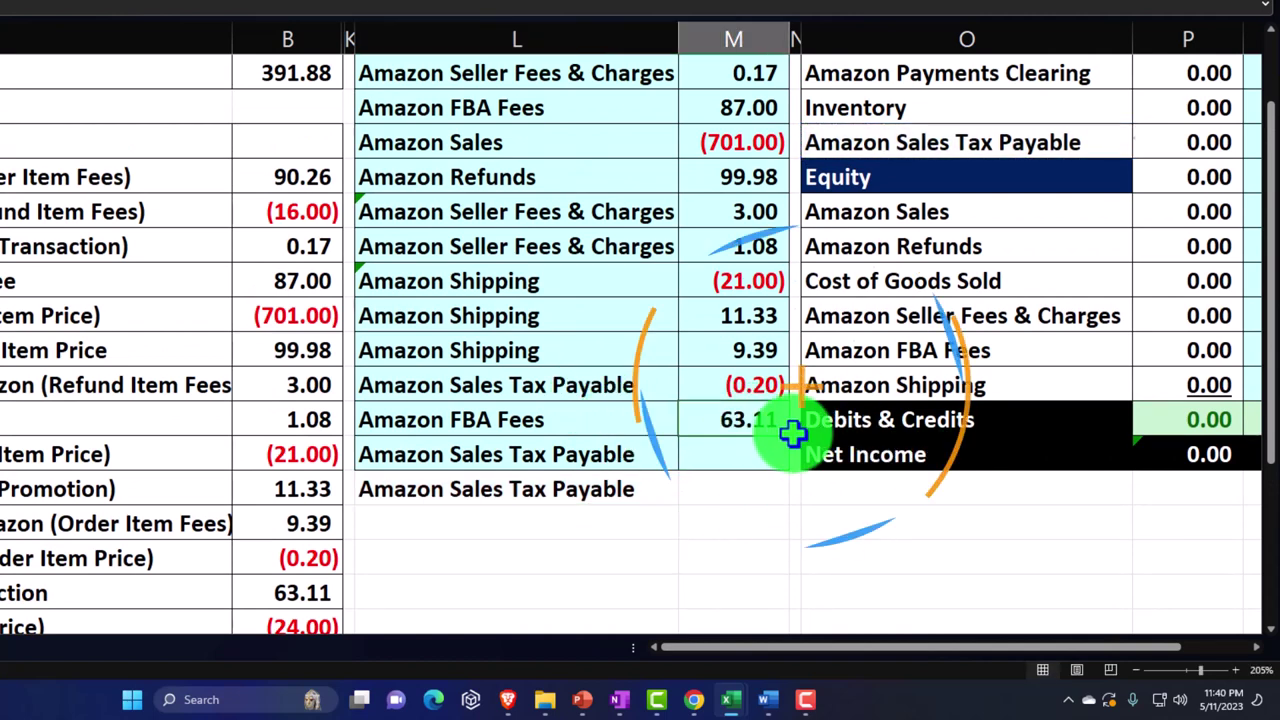
drag(790, 440, 789, 500)
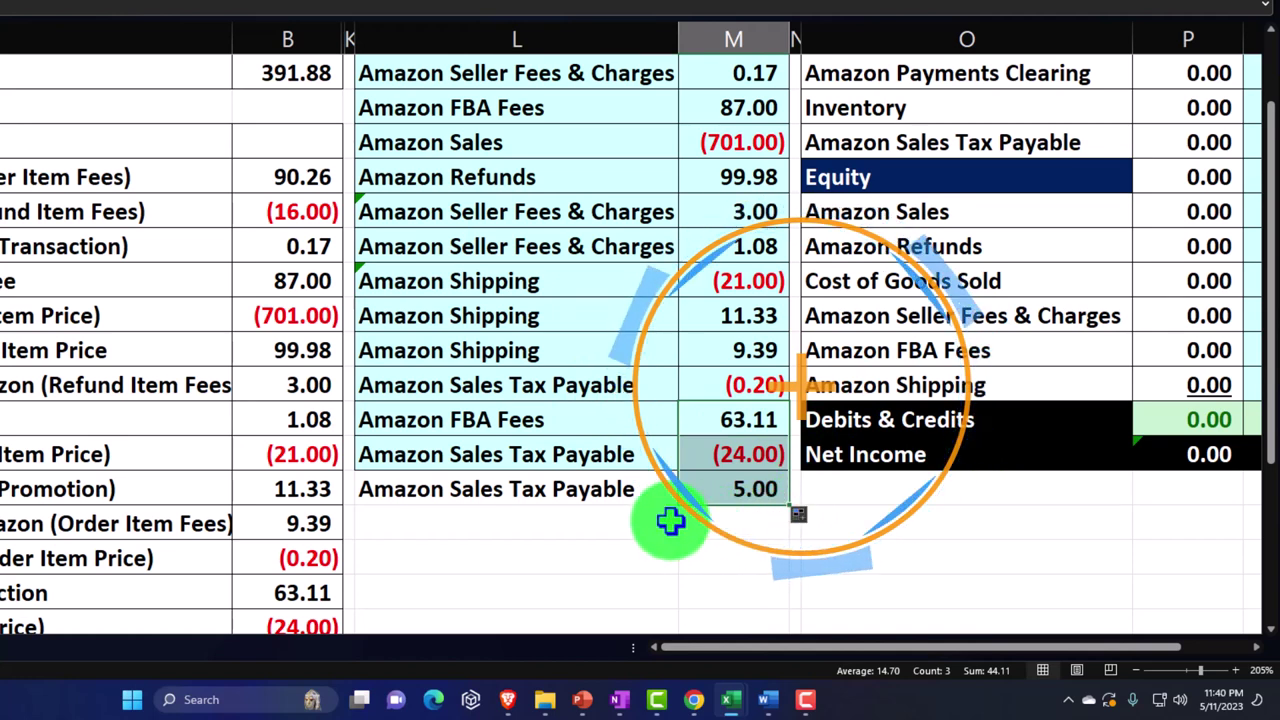
Step: Link L17 to the Amazon Payments Clearing account name in O4
click(540, 518)
text(+)
key(Right)
key(Right)
key(Right)
key(Up)
key(Up)
key(Up)
key(Up)
key(Up)
key(Up)
key(Up)
key(Up)
key(Up)
key(Up)
key(Up)
key(Up)
key(Up)
key(Up)
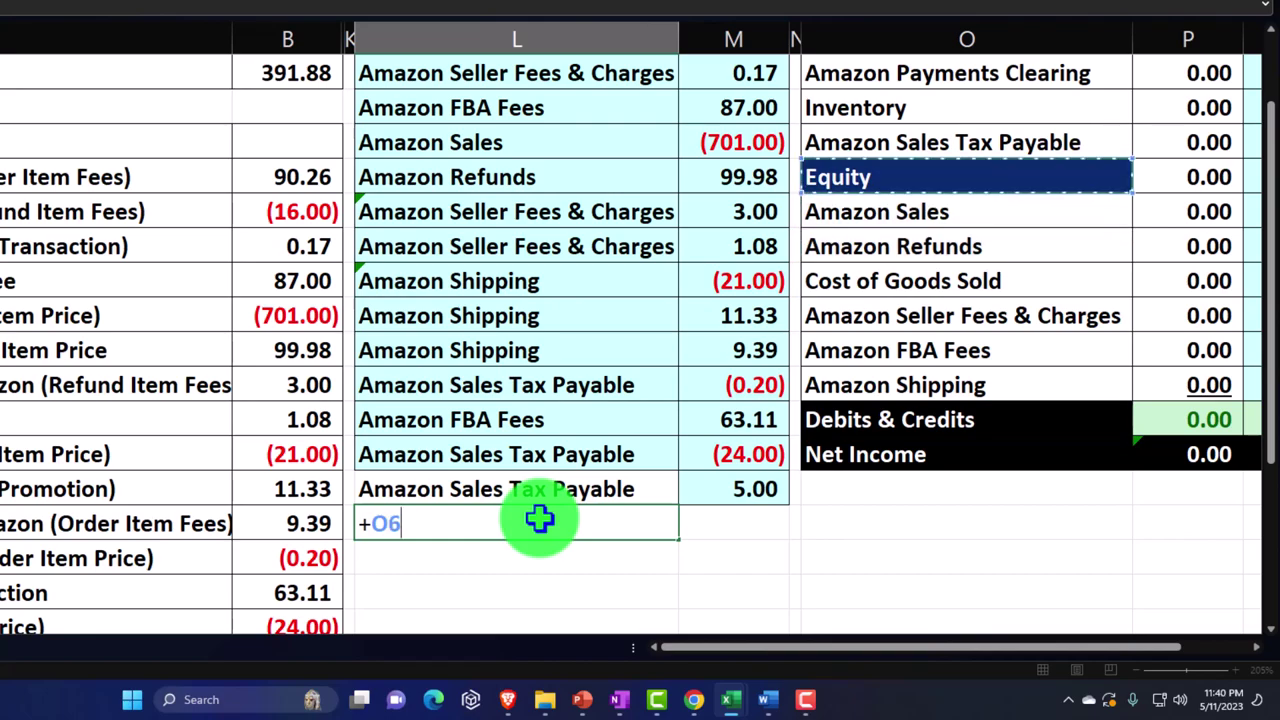
key(Return)
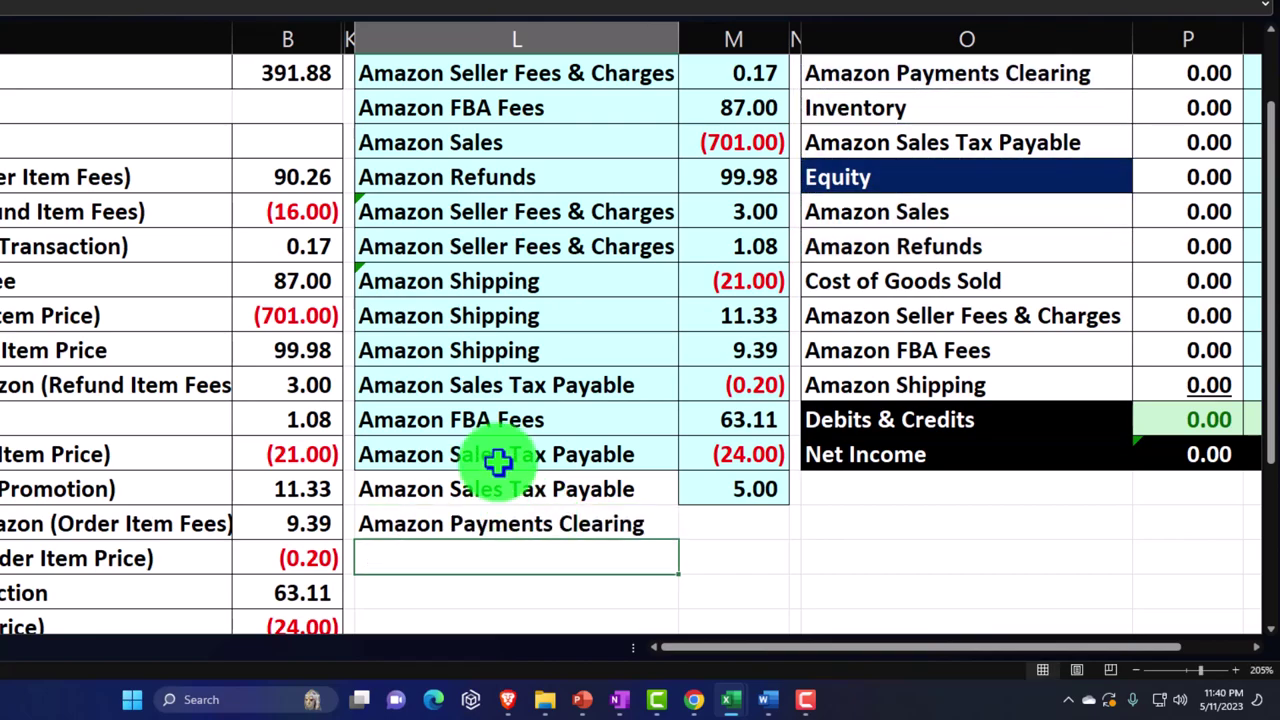
Step: Shade L16:M17 with the same light blue fill as the journal entry rows above
drag(491, 488, 703, 510)
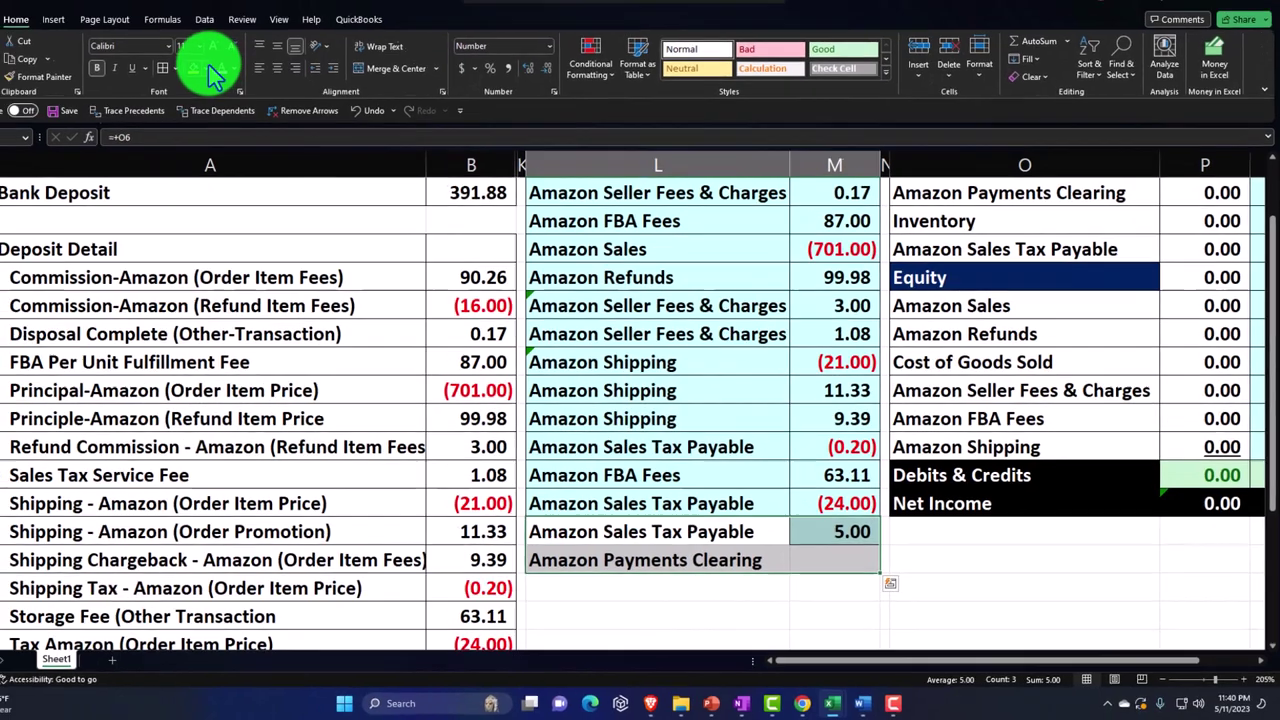
click(240, 88)
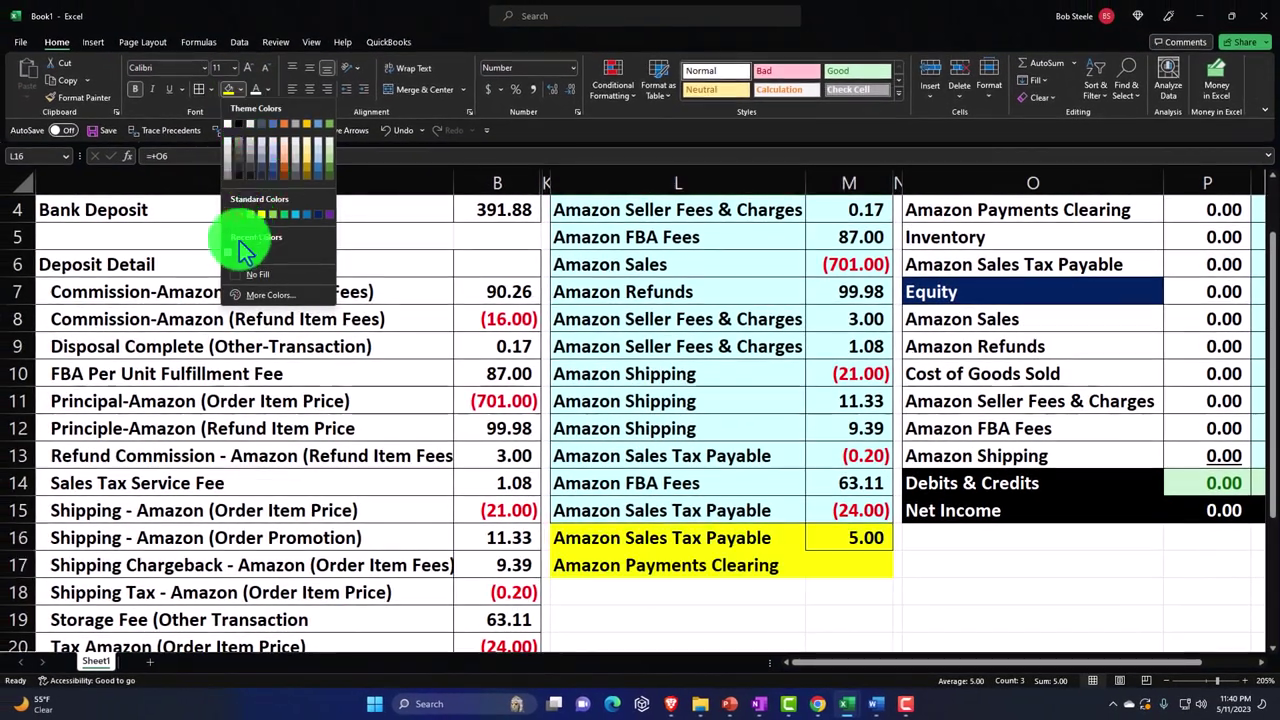
click(226, 252)
Step: Enter the negative sum of M2:M16 in M17 and compare it with the bank deposit in B4
click(837, 563)
text(-sum(M15:M16)
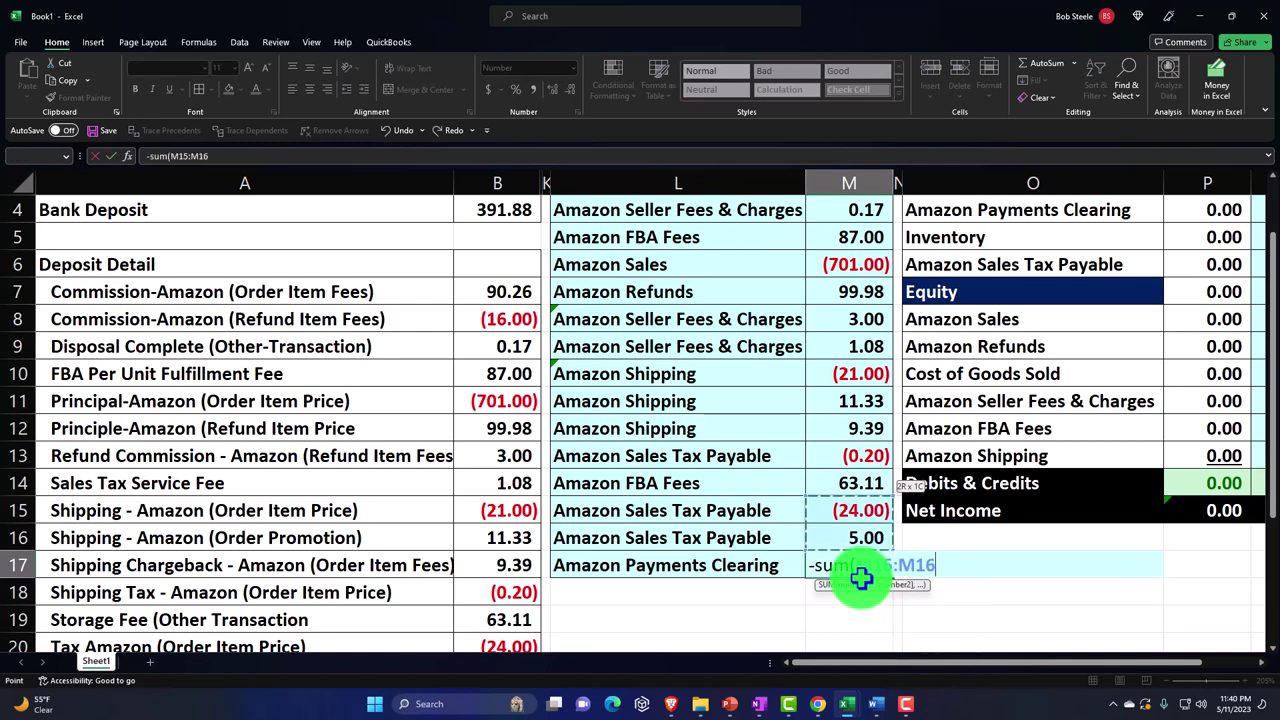
key(ctrl+shift+Up)
key(Return)
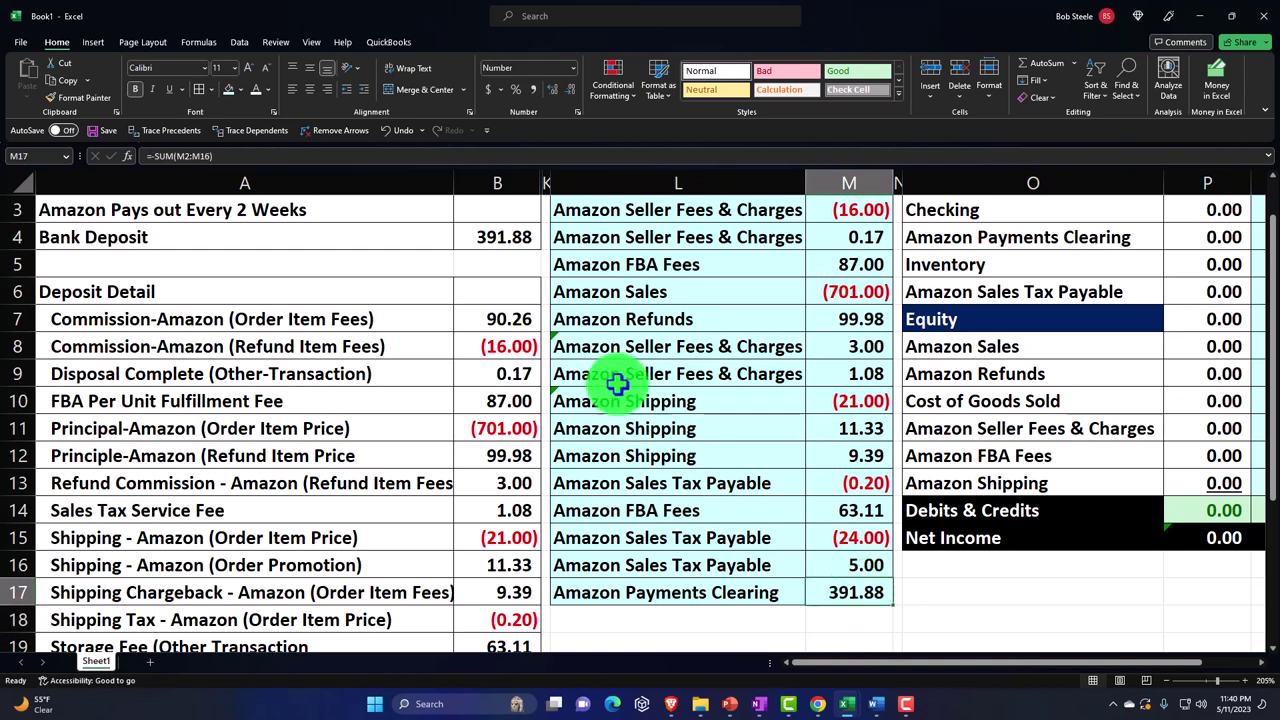
click(511, 240)
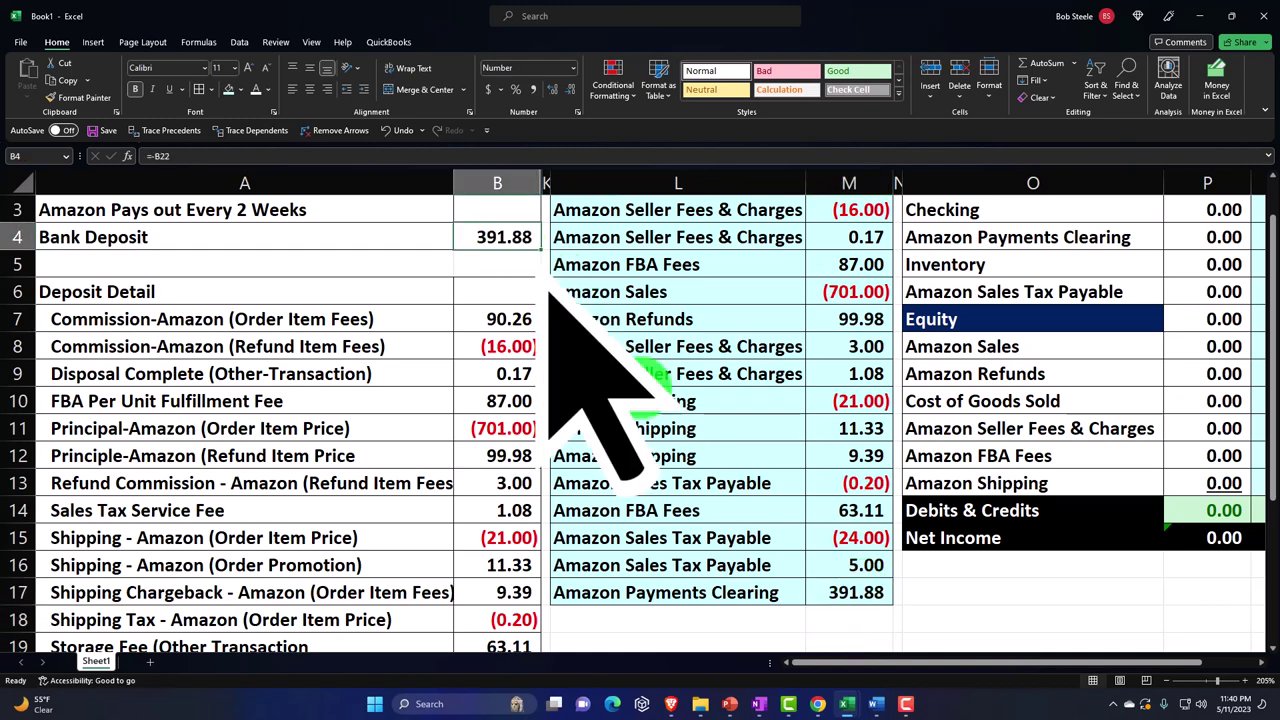
scroll(671, 428, up, 1)
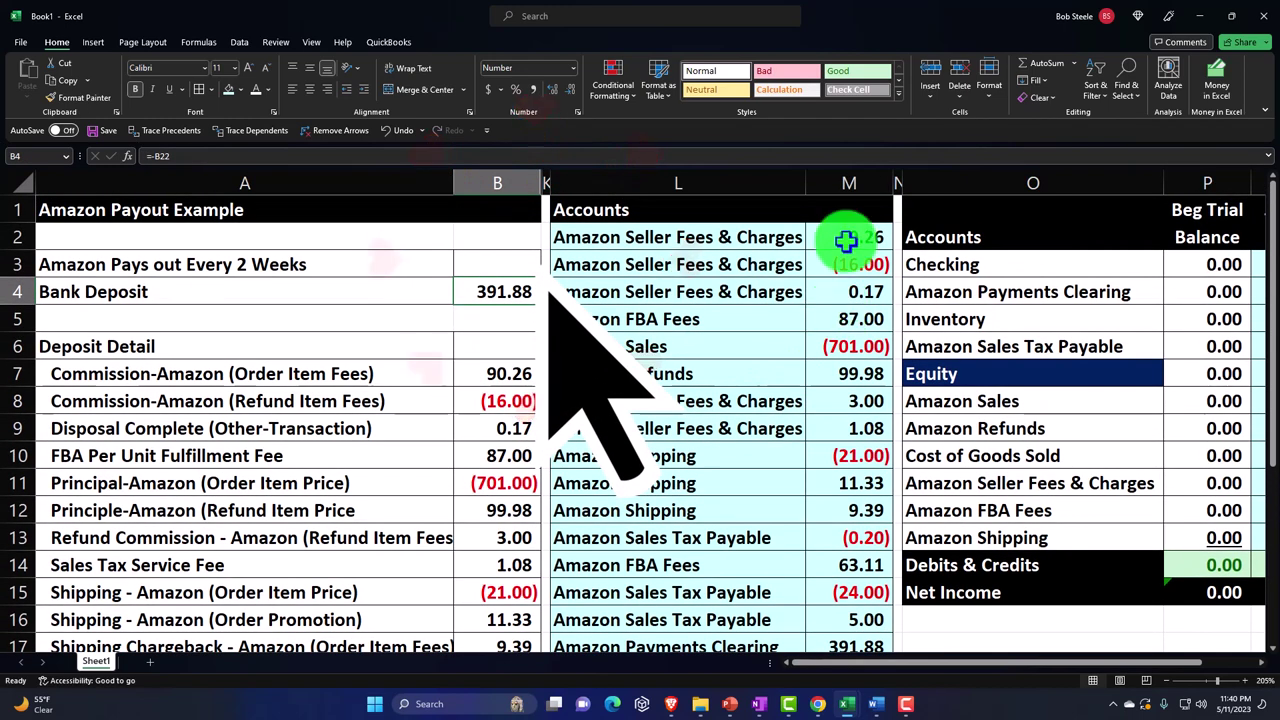
Step: Trace the precedents of the journal entry amounts from M2 down column M to the deposit detail, and remove the tracing arrows
click(847, 237)
click(182, 133)
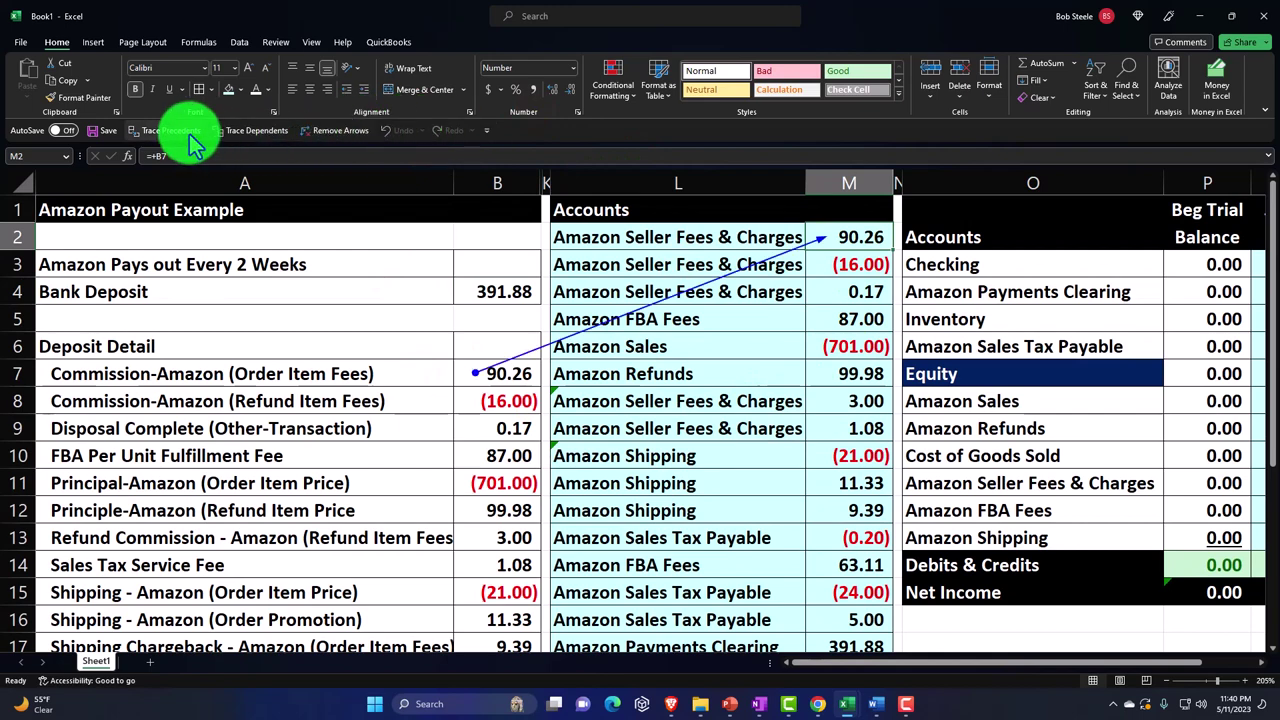
click(193, 145)
key(Down)
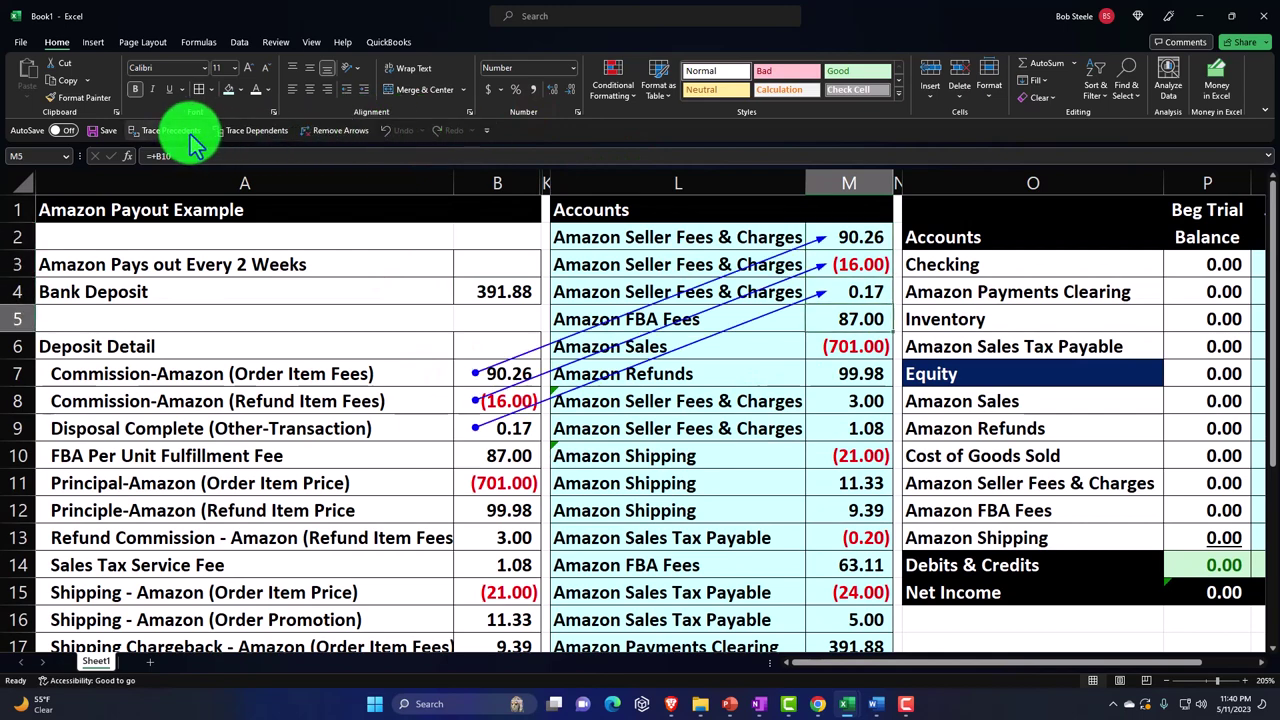
click(193, 145)
key(Down)
key(Down)
click(193, 145)
key(Down)
click(193, 145)
key(Down)
click(193, 145)
key(Down)
click(193, 145)
key(Down)
click(193, 145)
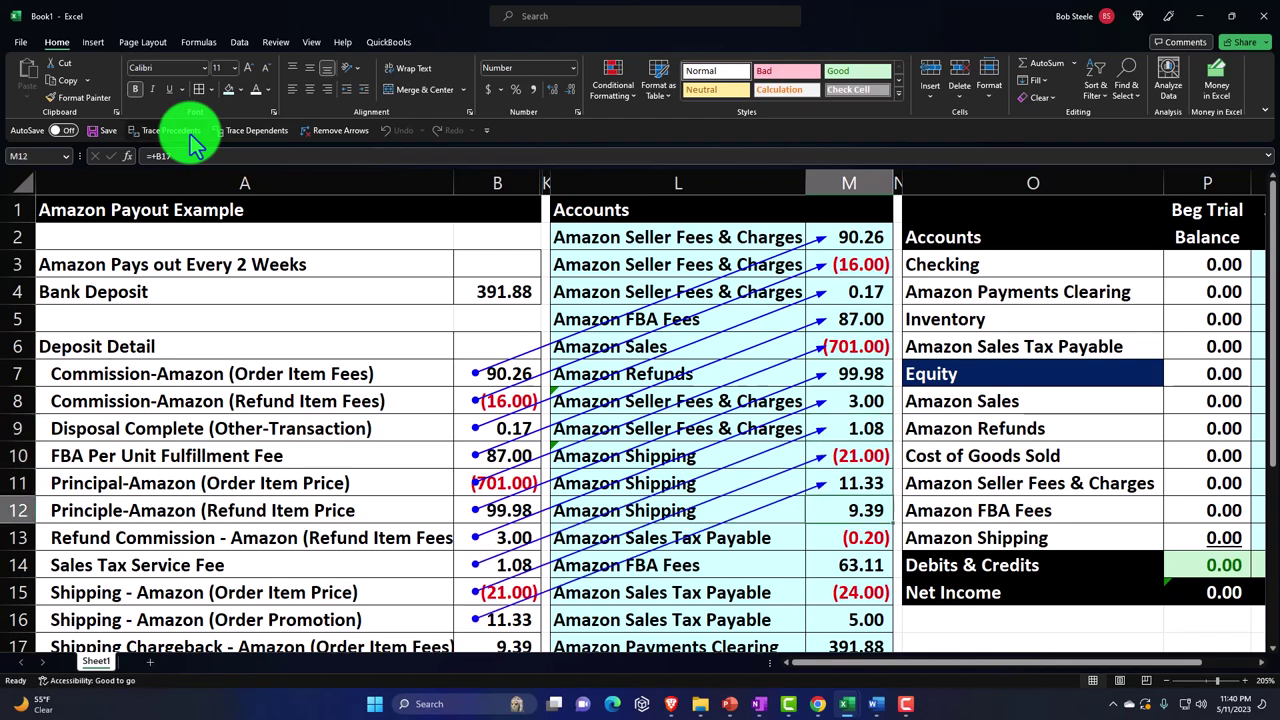
key(Down)
click(193, 145)
key(Down)
scroll(191, 134, down, 1)
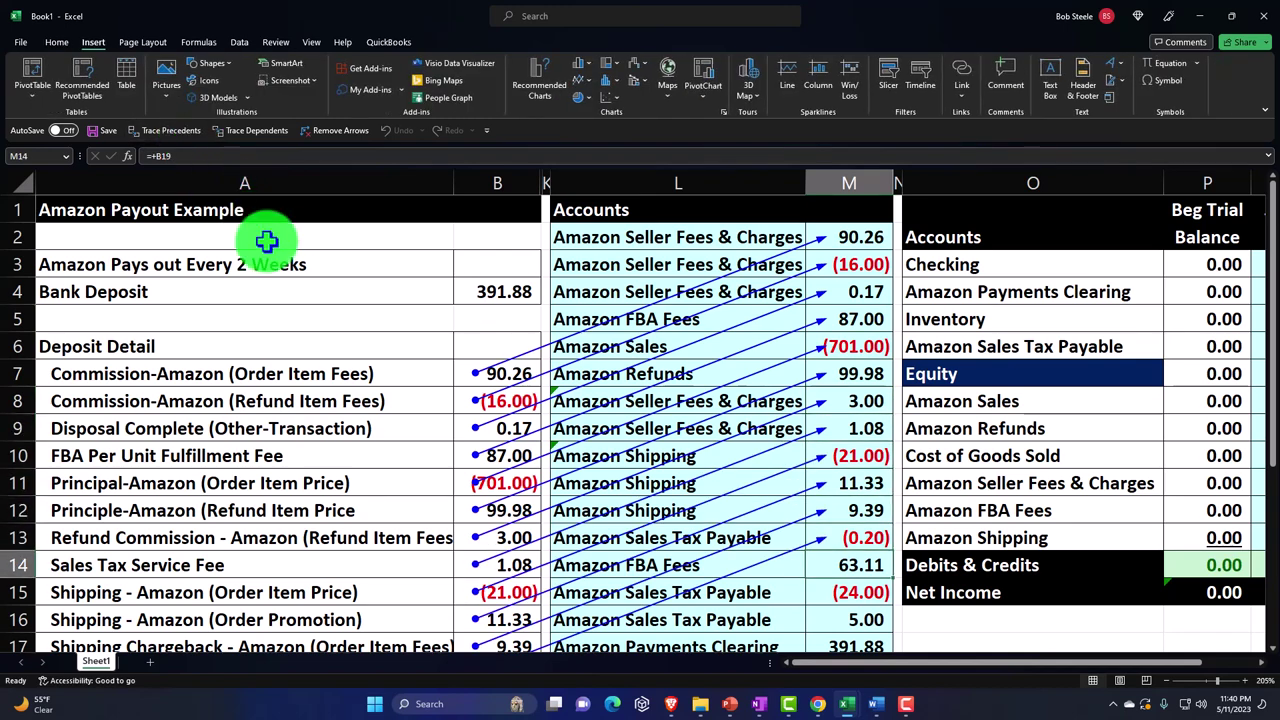
scroll(323, 277, down, 1)
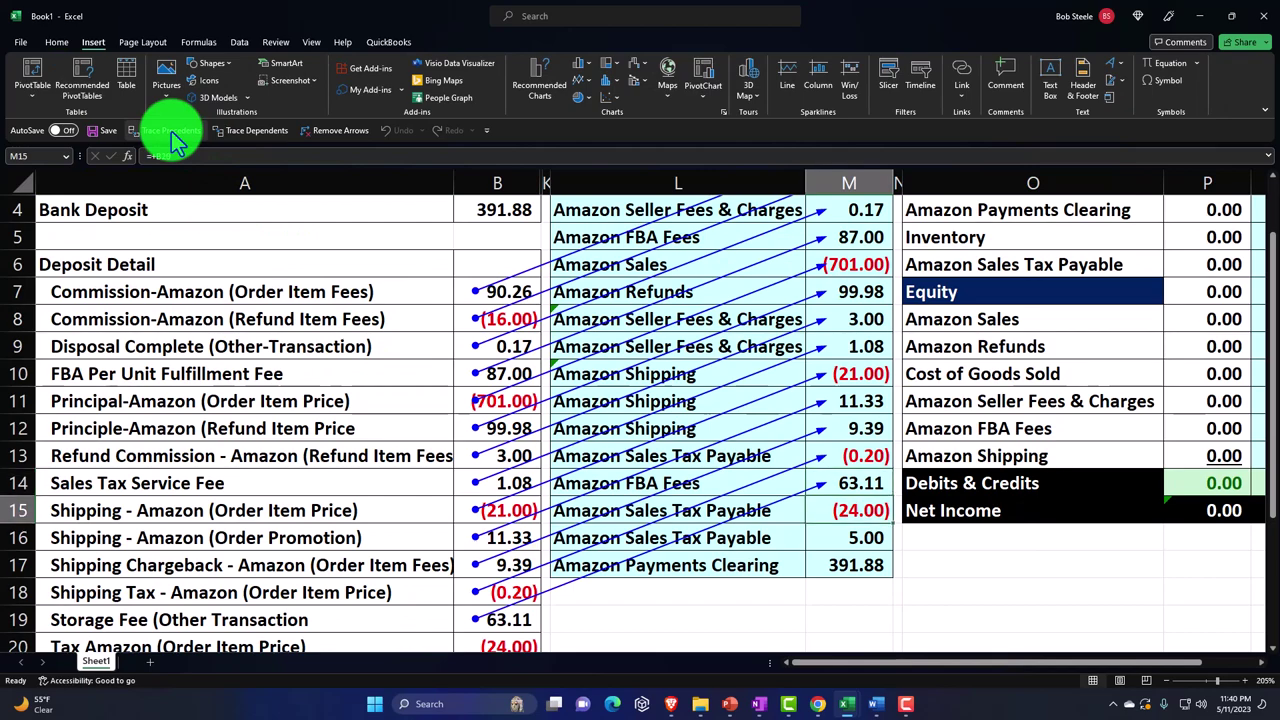
key(Down)
scroll(171, 134, down, 2)
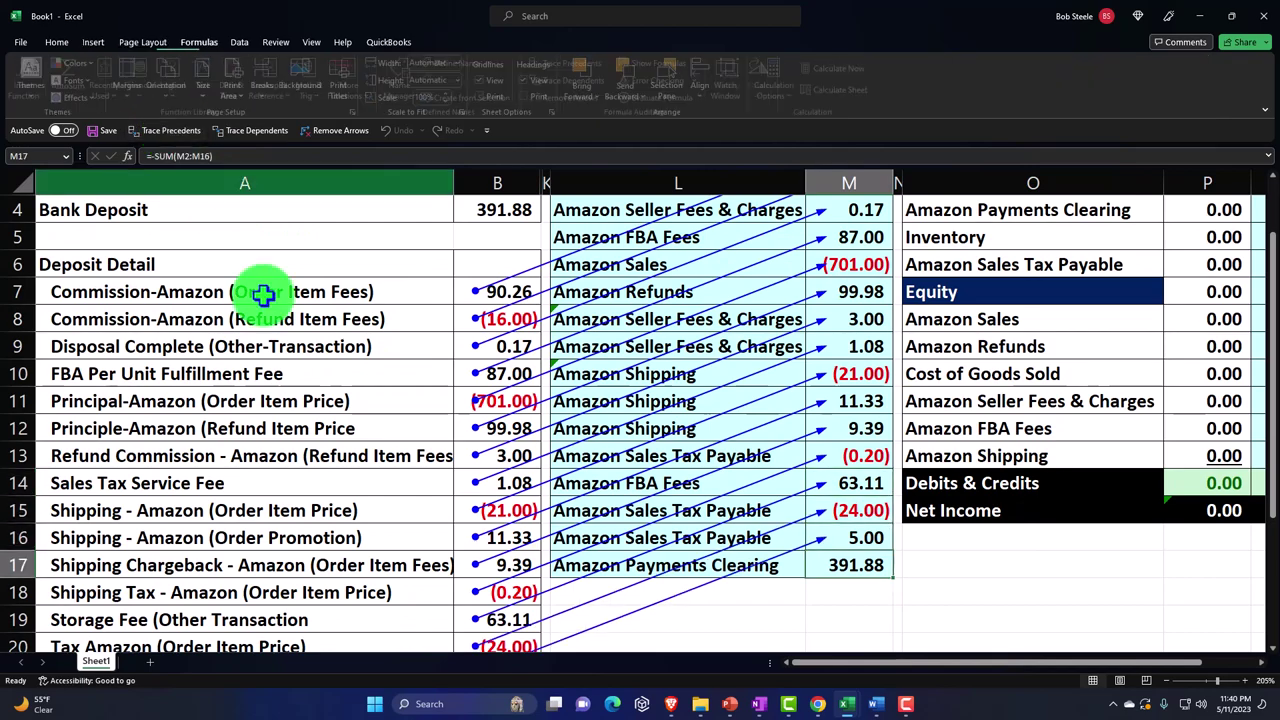
scroll(620, 495, down, 1)
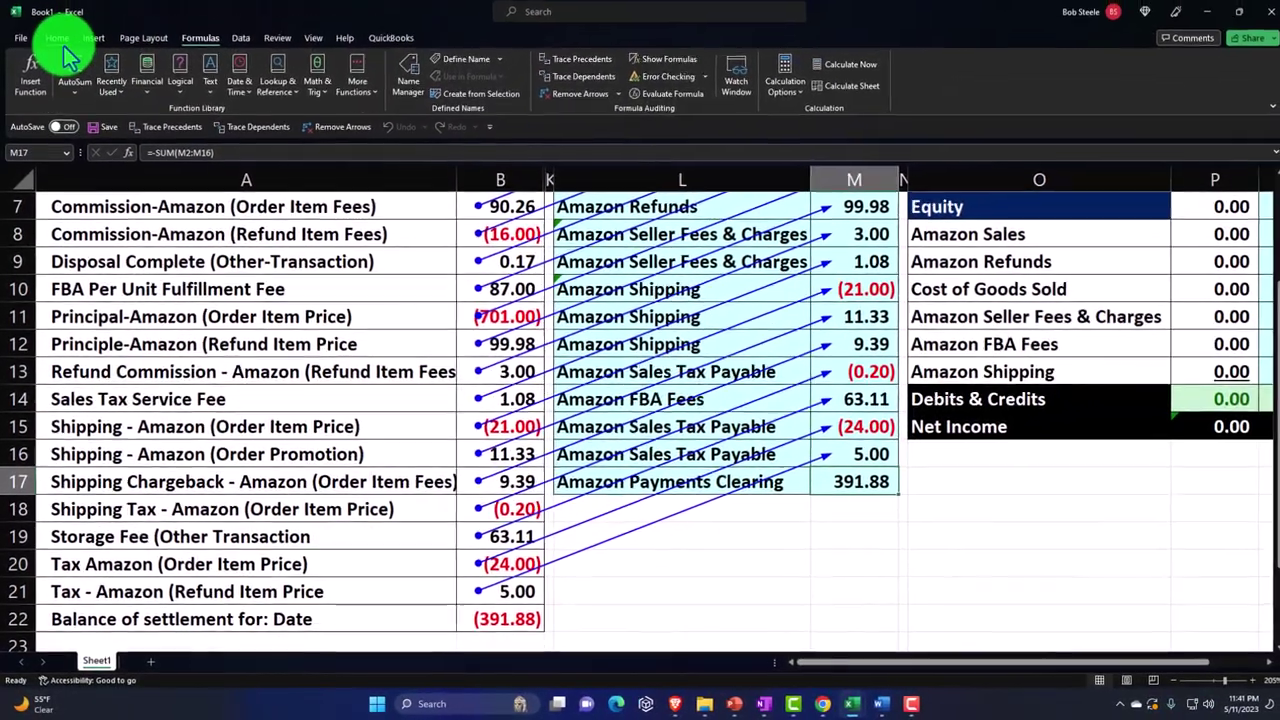
click(60, 42)
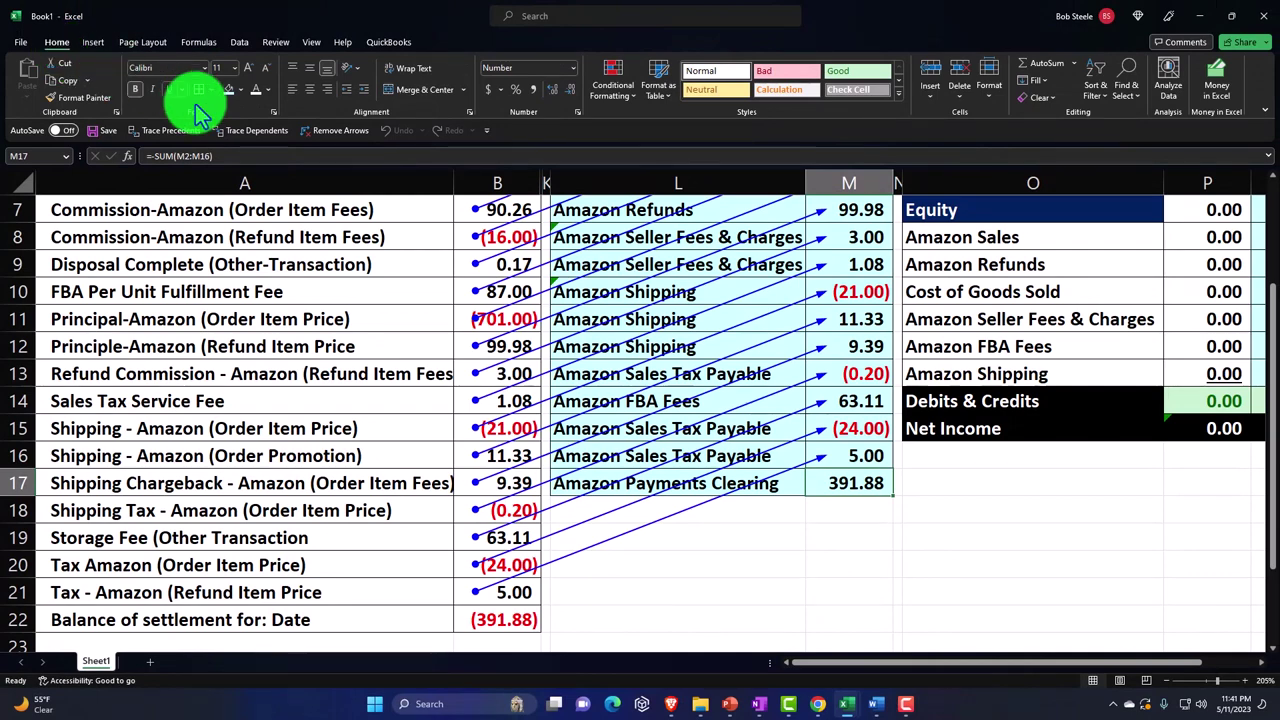
click(325, 136)
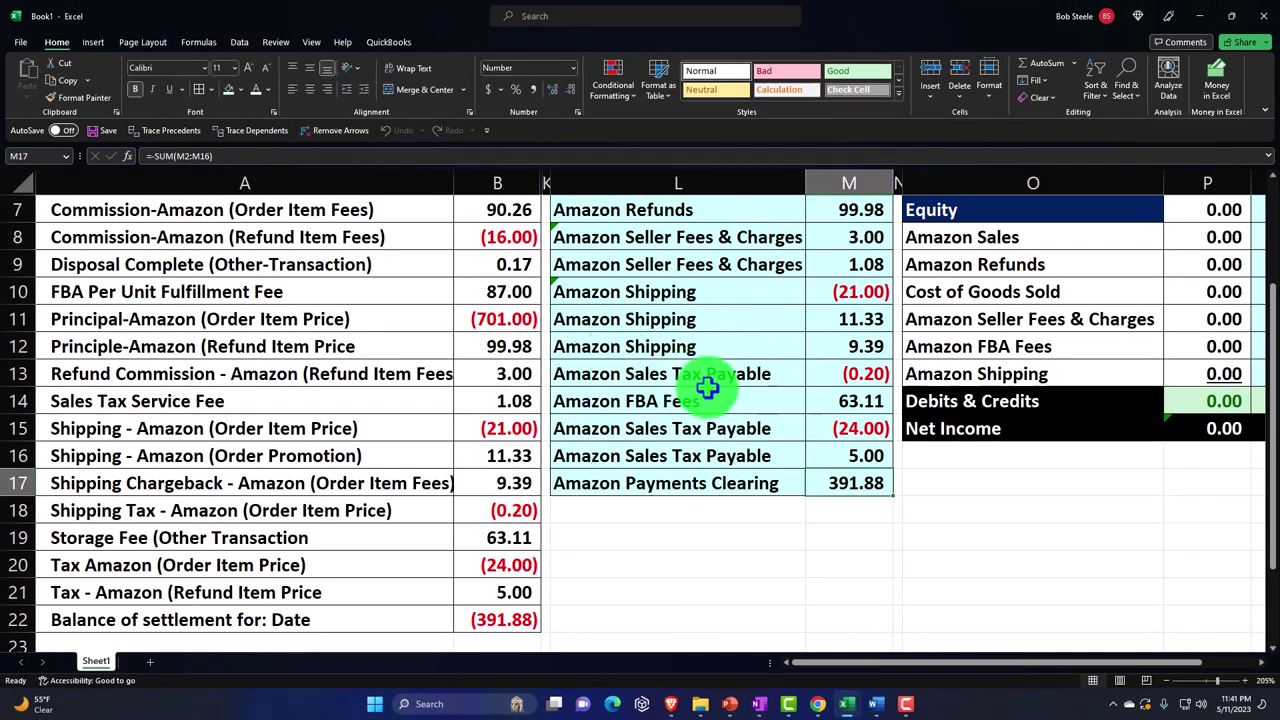
Step: Shade the first three Amazon Seller Fees & Charges rows, L2:M4, with a green fill
scroll(691, 380, up, 2)
click(734, 292)
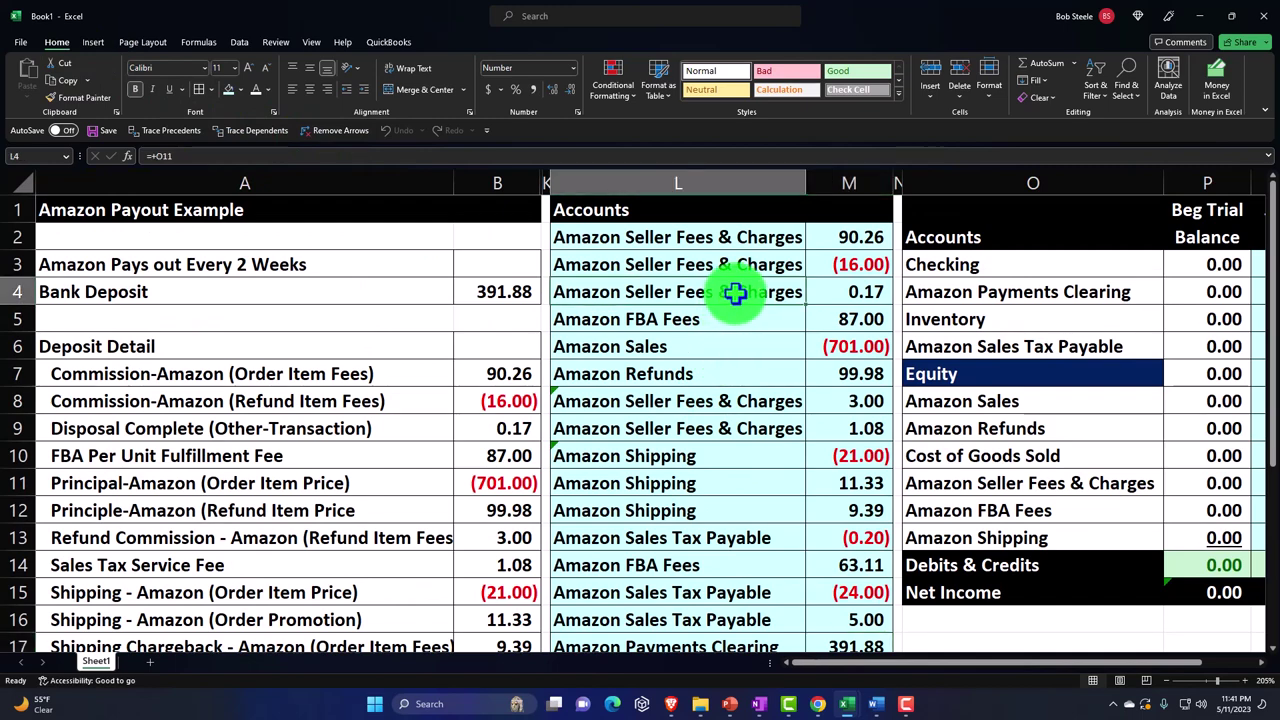
click(858, 350)
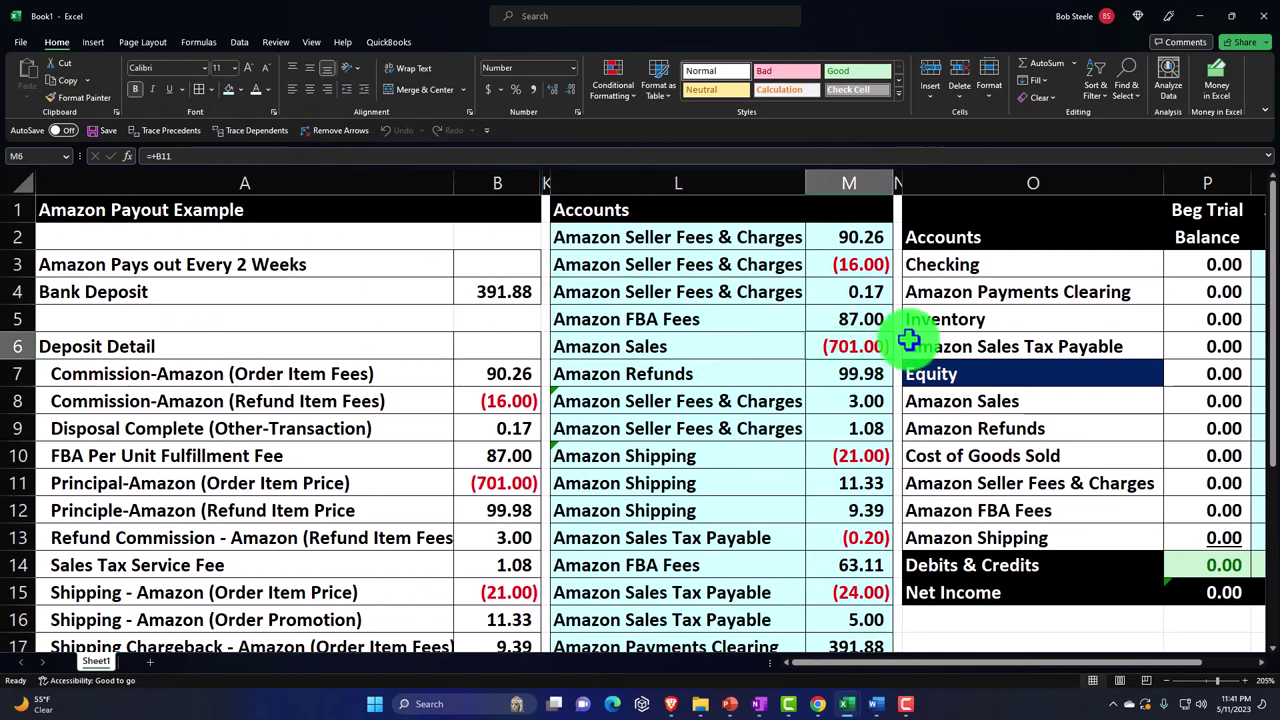
key(Right)
key(Right)
key(Right)
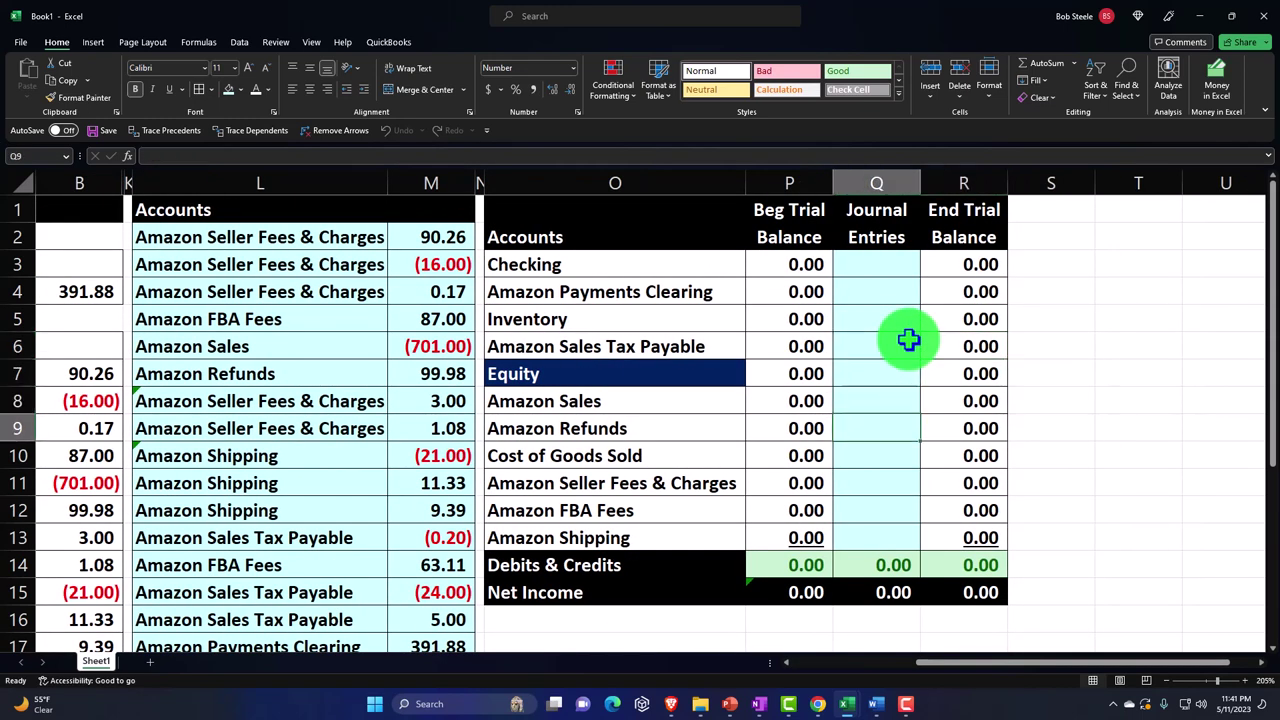
drag(386, 237, 409, 237)
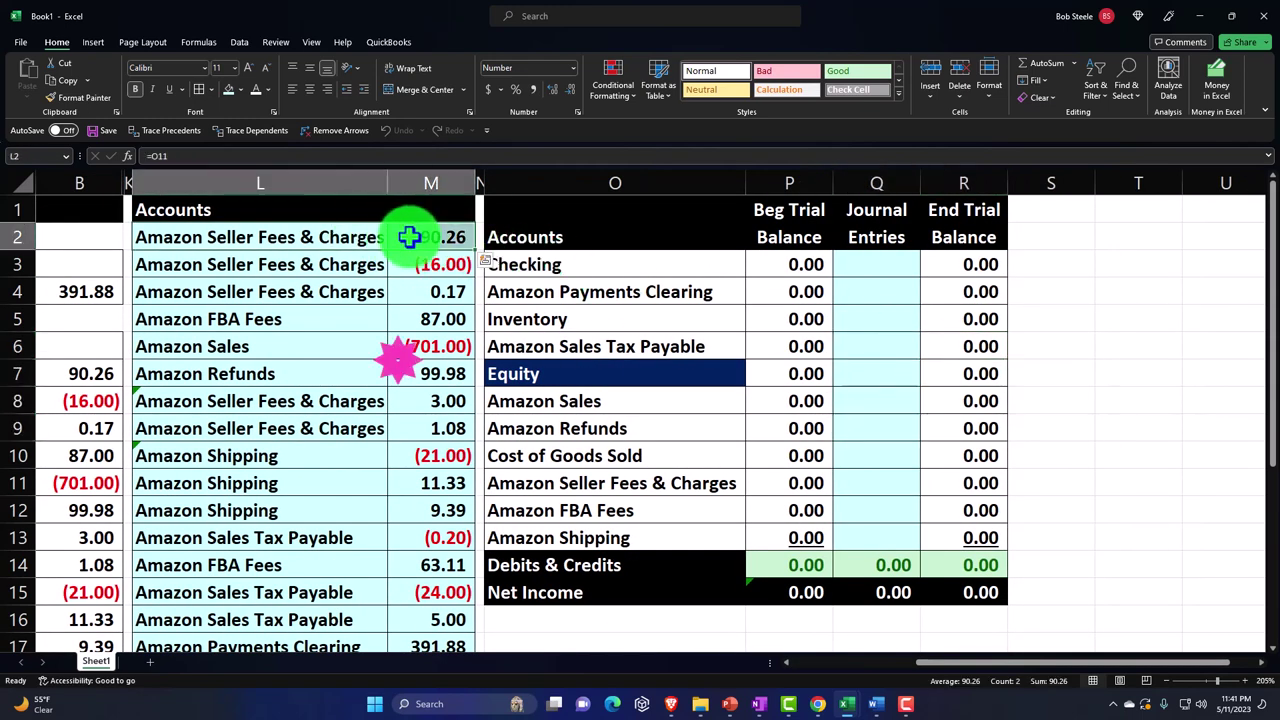
click(241, 90)
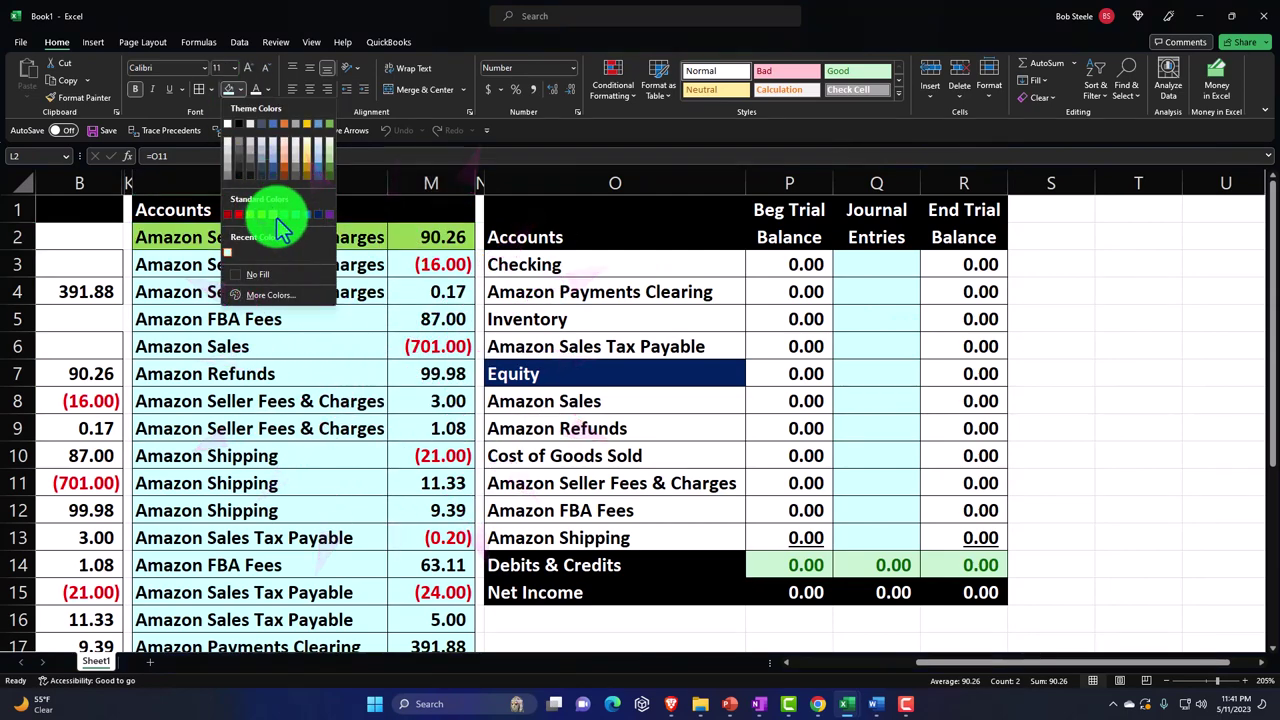
click(280, 228)
click(615, 370)
drag(334, 243, 421, 297)
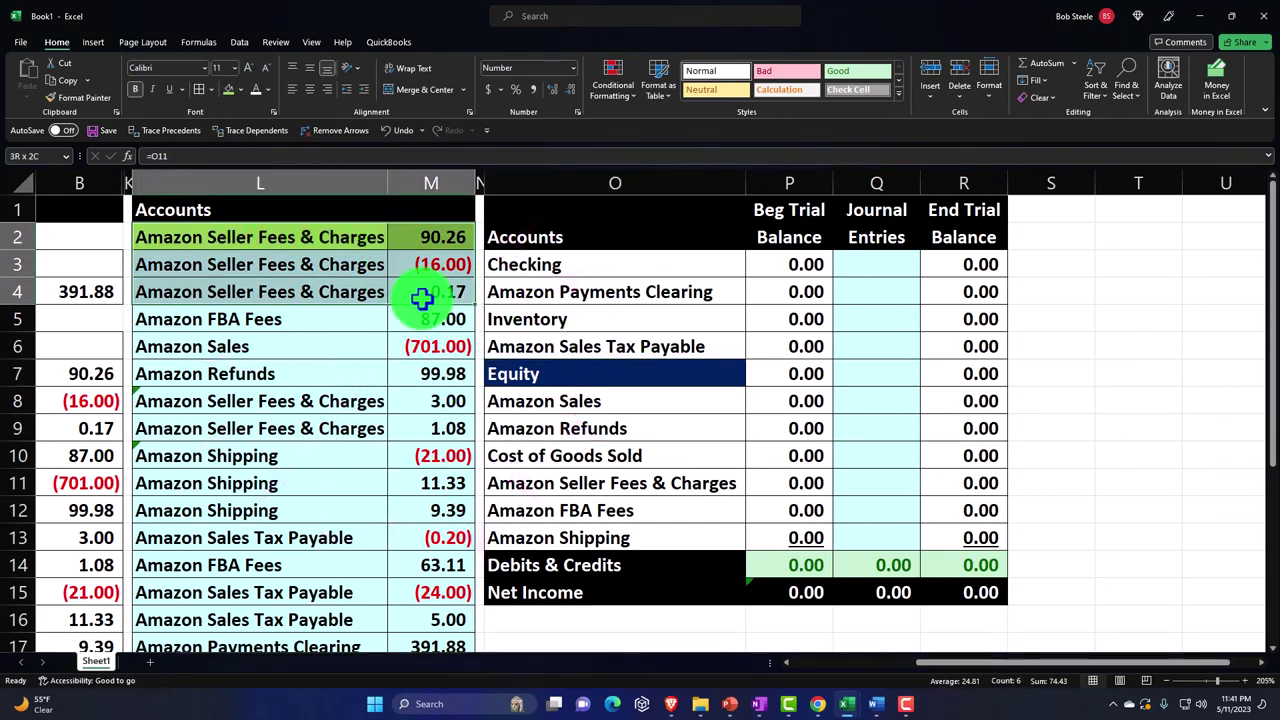
click(229, 89)
Step: Enter =M2+M3+M4 in Q11 as the Amazon Seller Fees & Charges journal entry
click(590, 455)
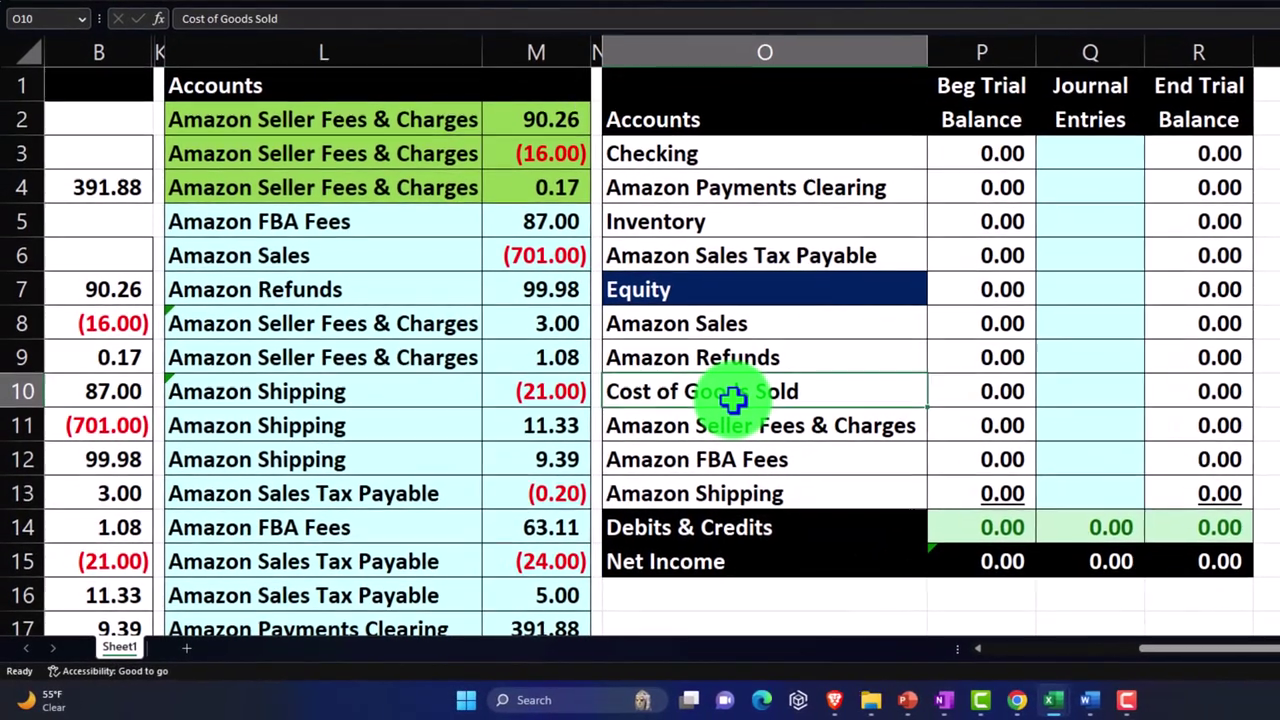
key(Down)
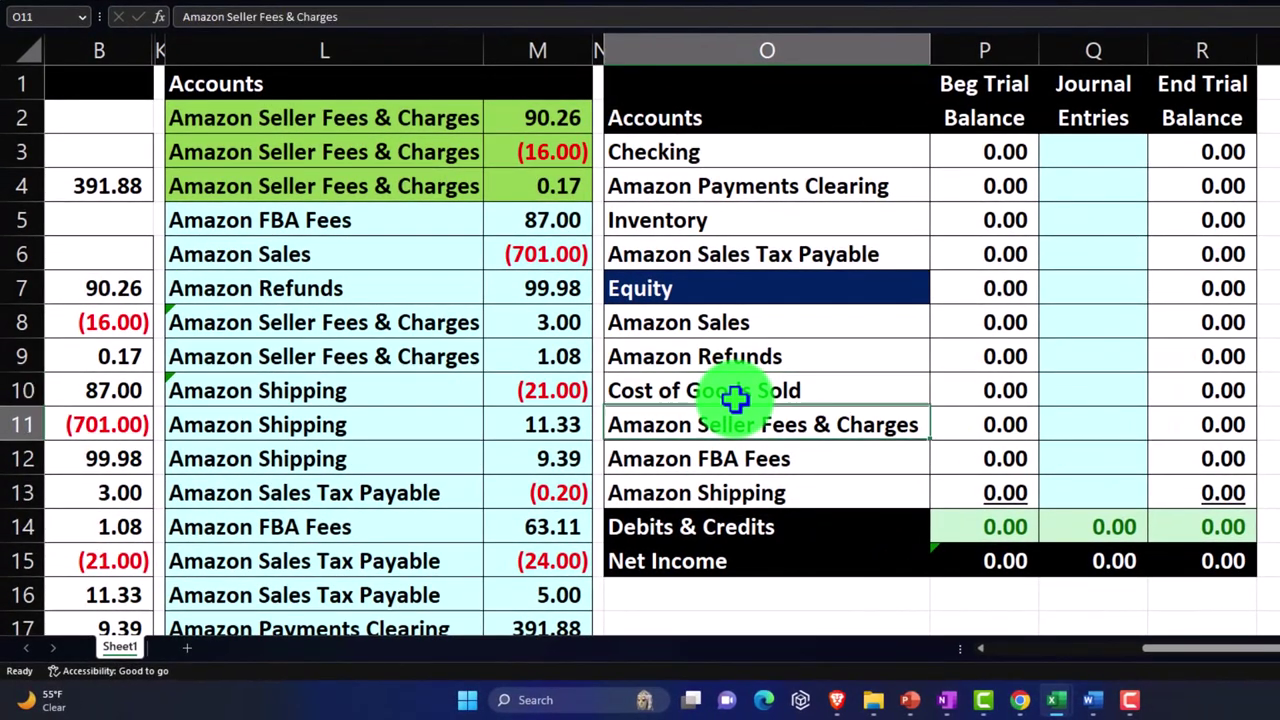
key(Right)
key(Right)
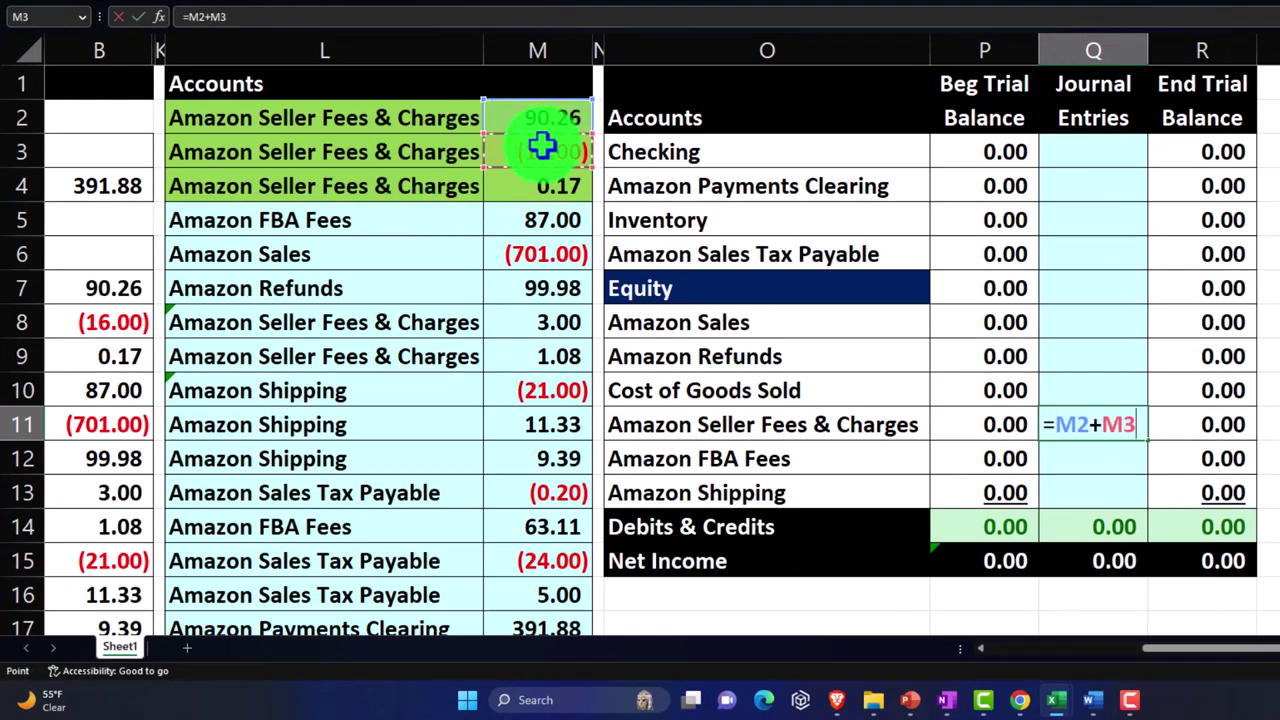
text(+)
click(548, 206)
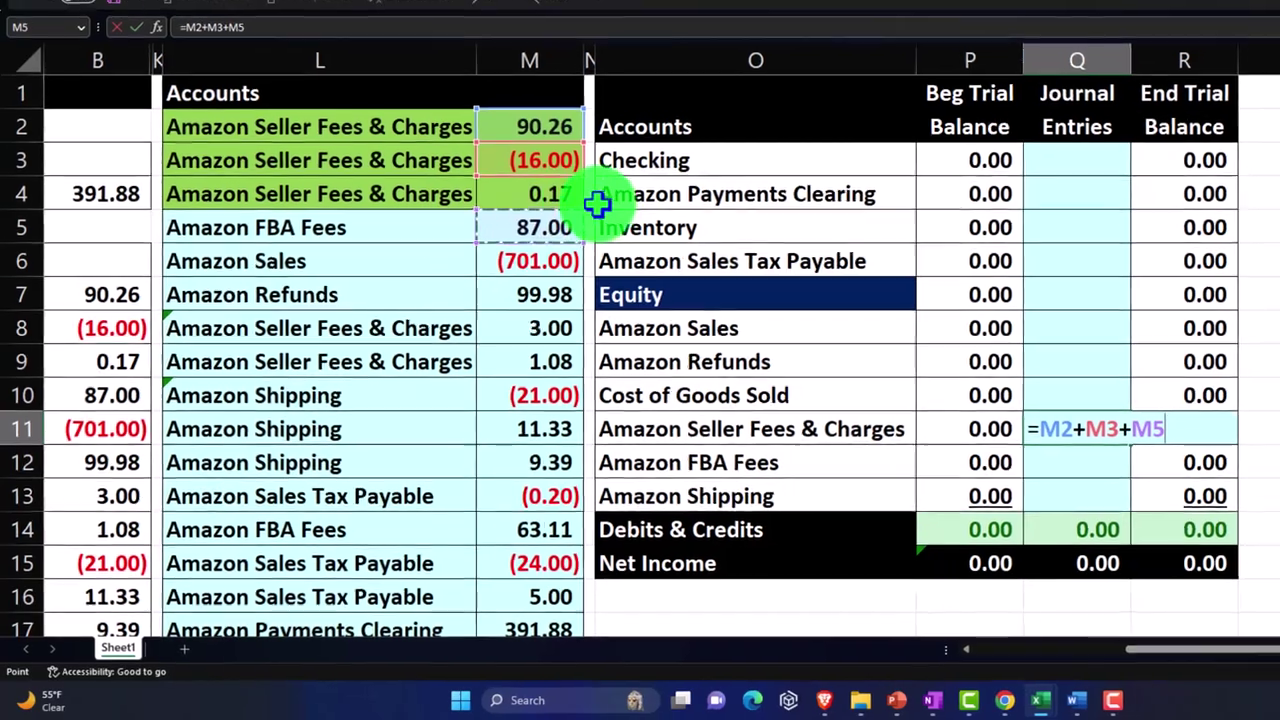
click(548, 190)
key(Return)
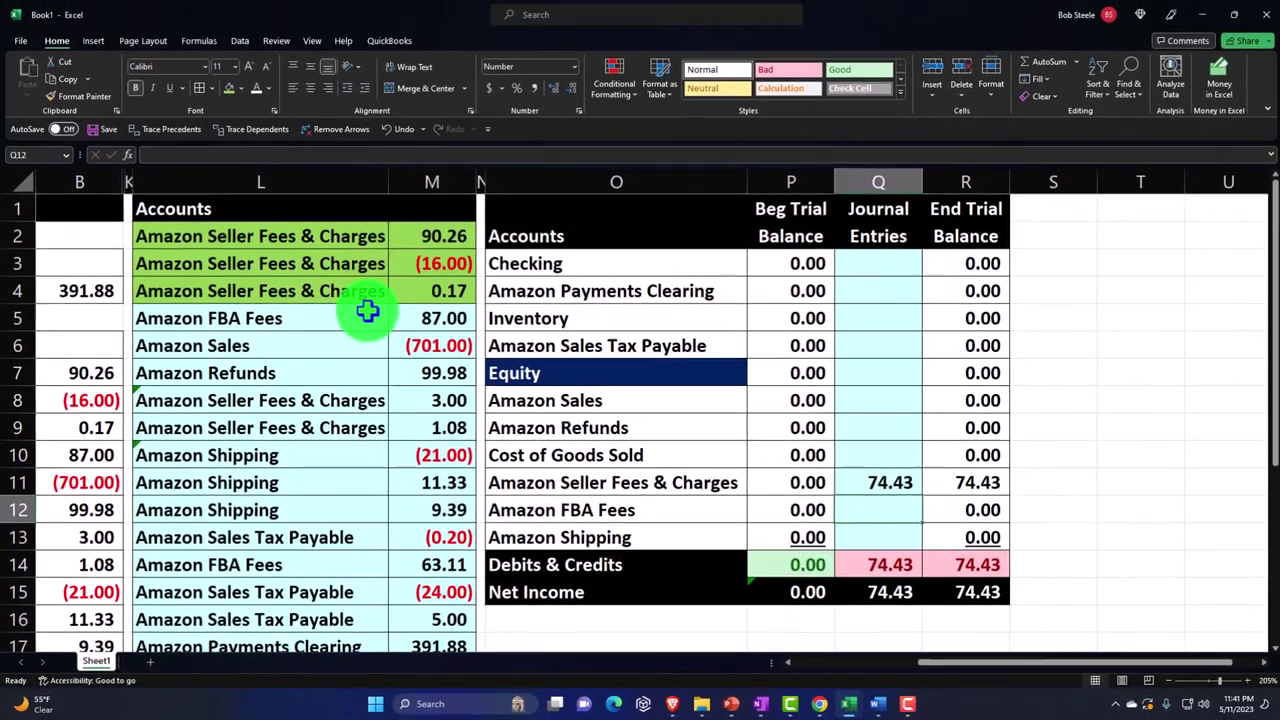
Step: Shade the Amazon FBA Fees row L5:M5 with the same green fill
drag(368, 311, 423, 314)
click(228, 95)
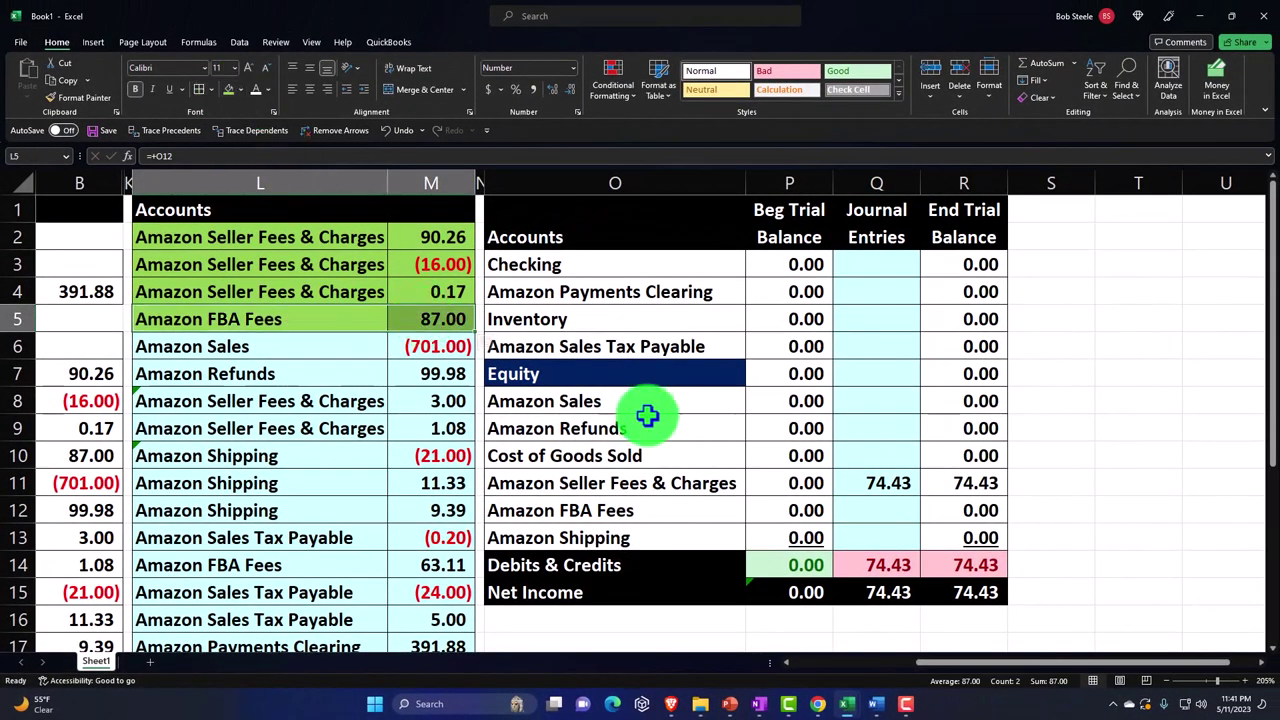
click(673, 426)
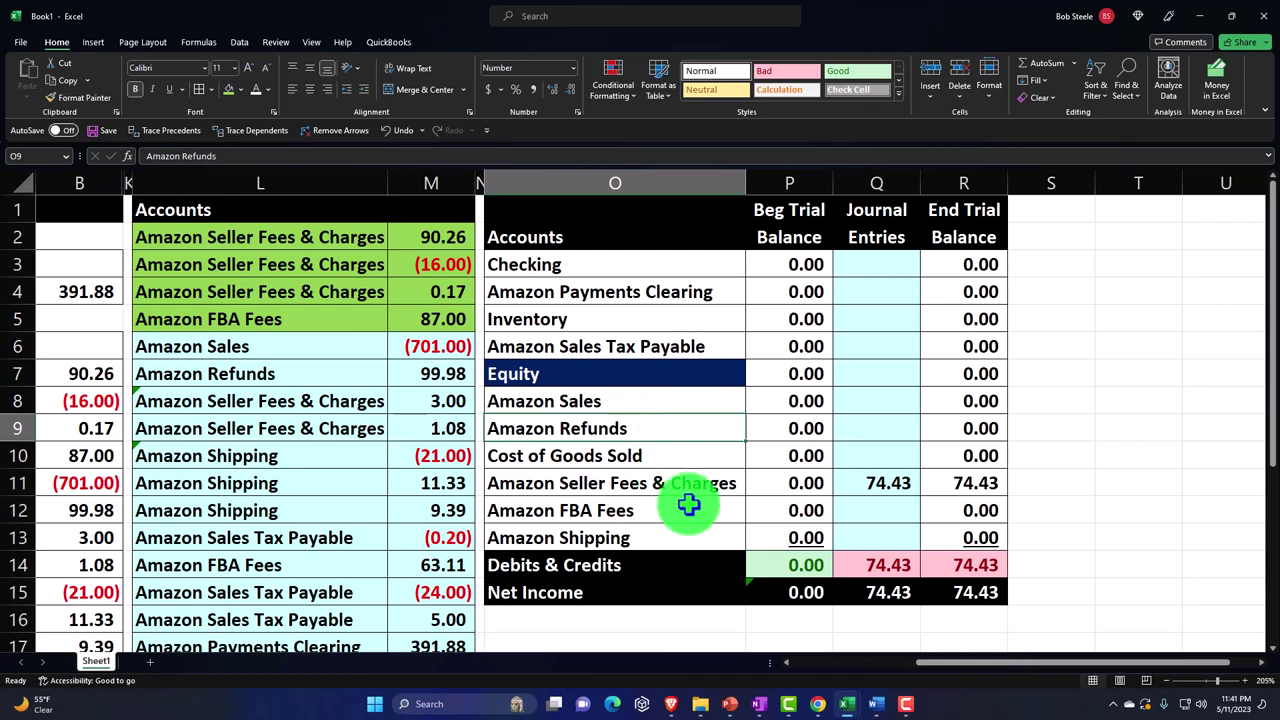
Step: Try to link the Amazon FBA Fees journal entry in Q12 to the amount in M6
click(904, 510)
text(+)
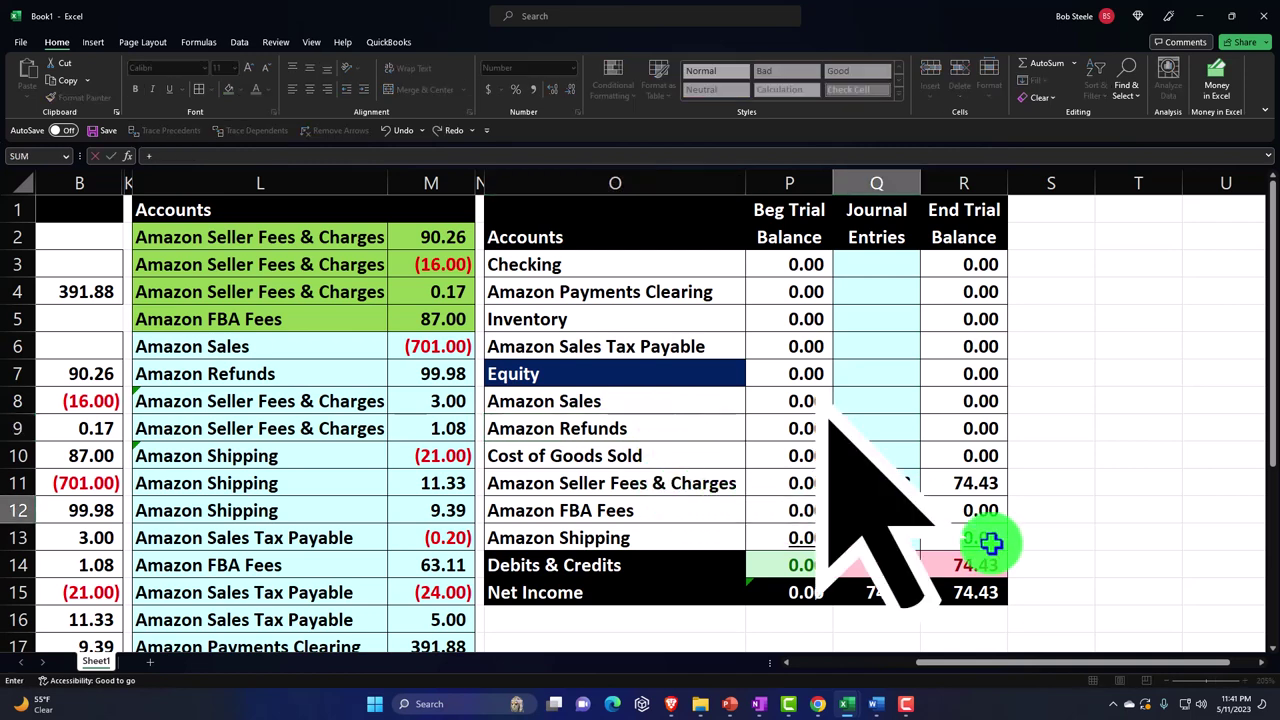
click(421, 345)
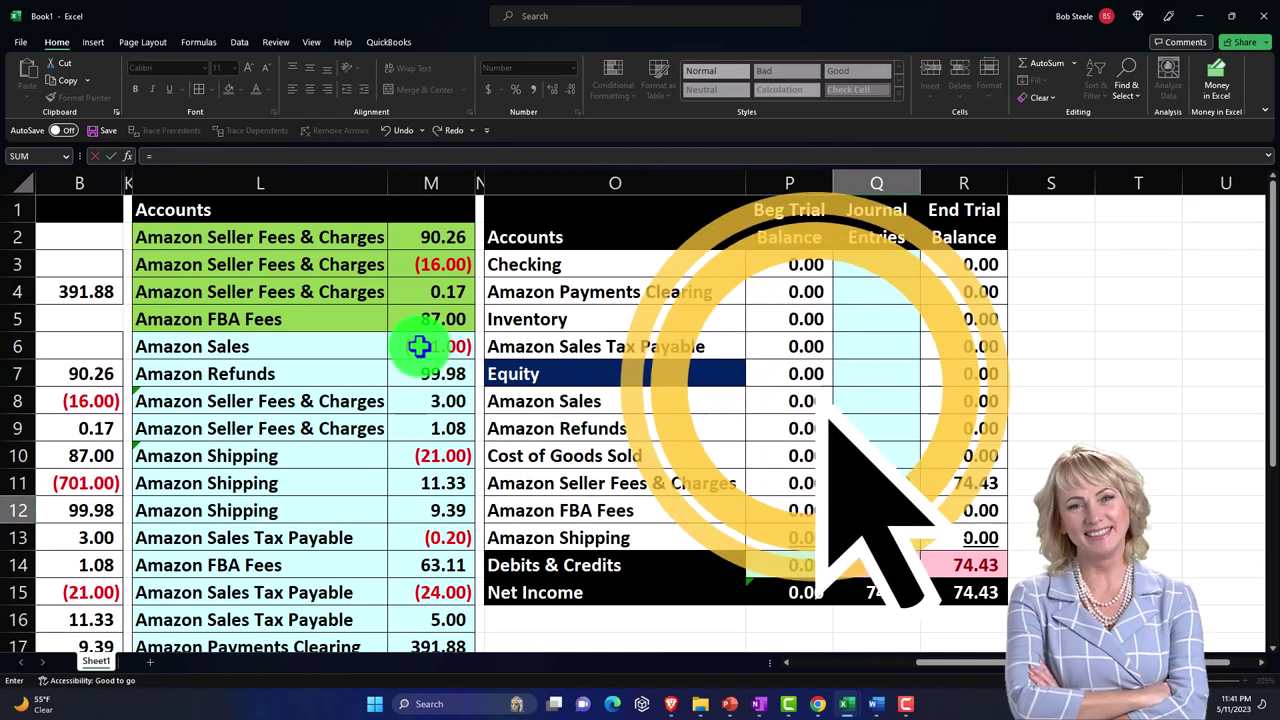
key(Return)
drag(380, 346, 397, 346)
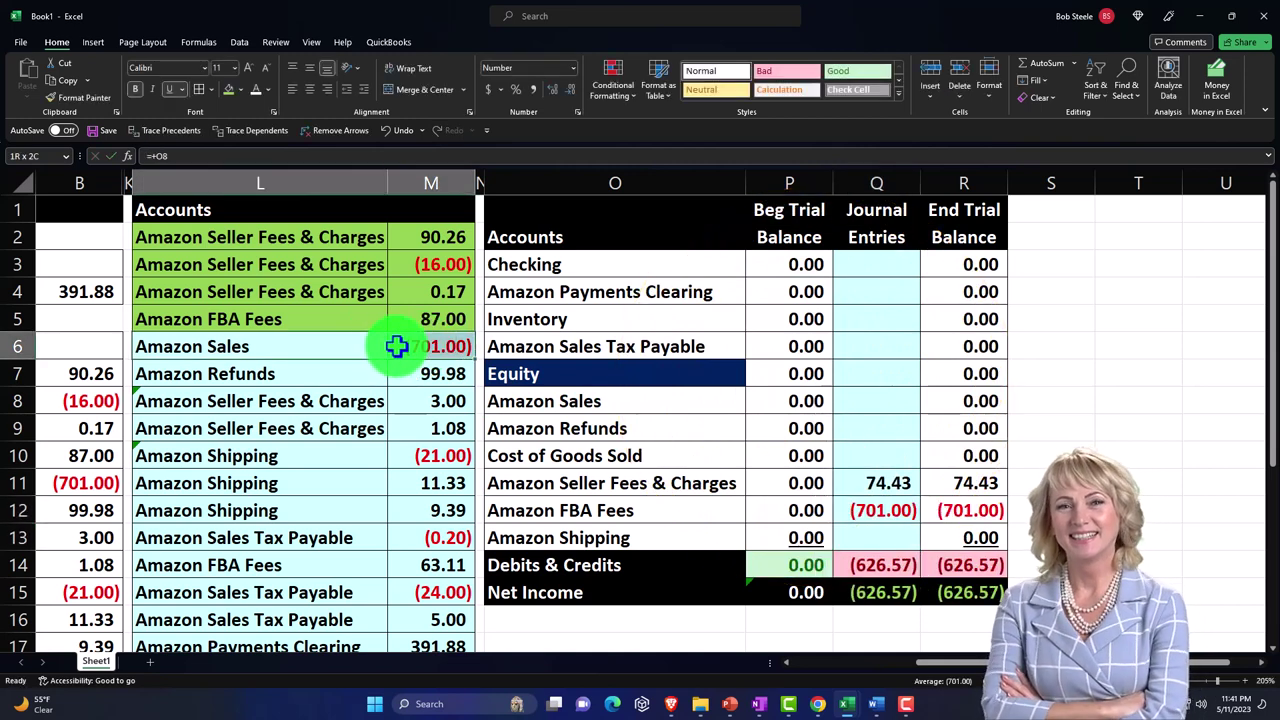
Step: Link the Amazon FBA Fees journal entry in Q12 to the FBA fees amount in M5
click(876, 484)
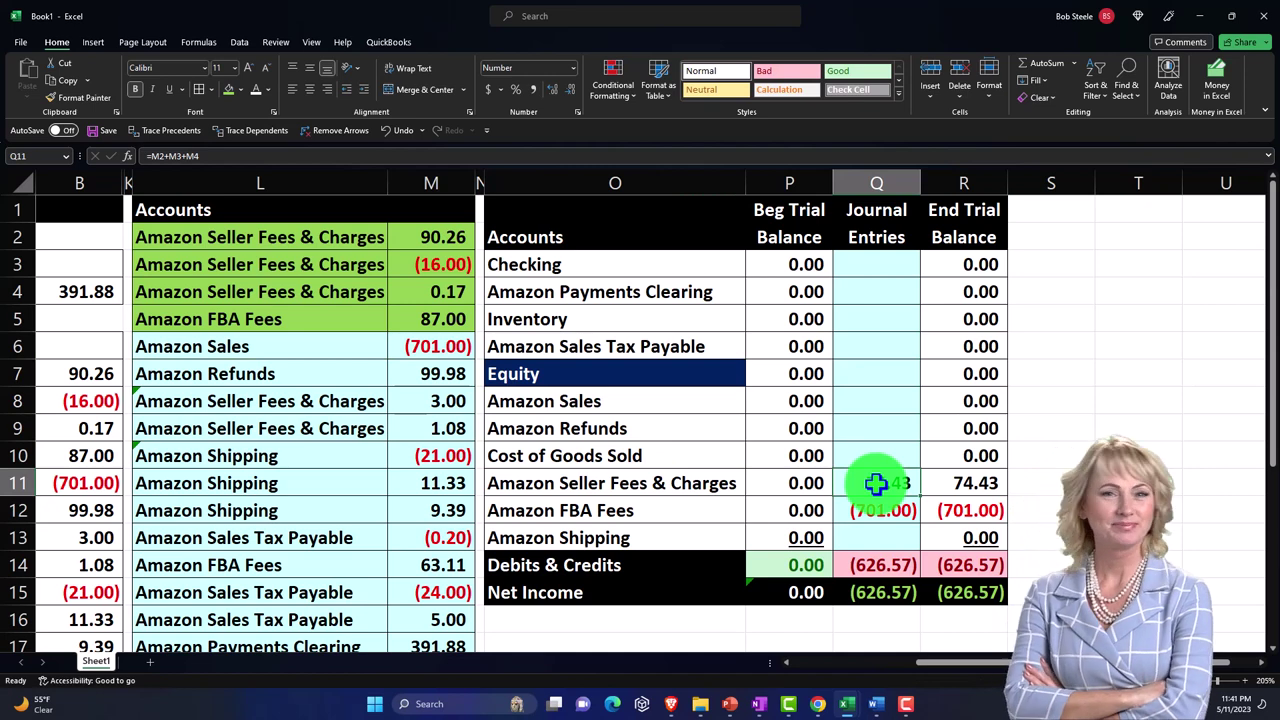
key(Down)
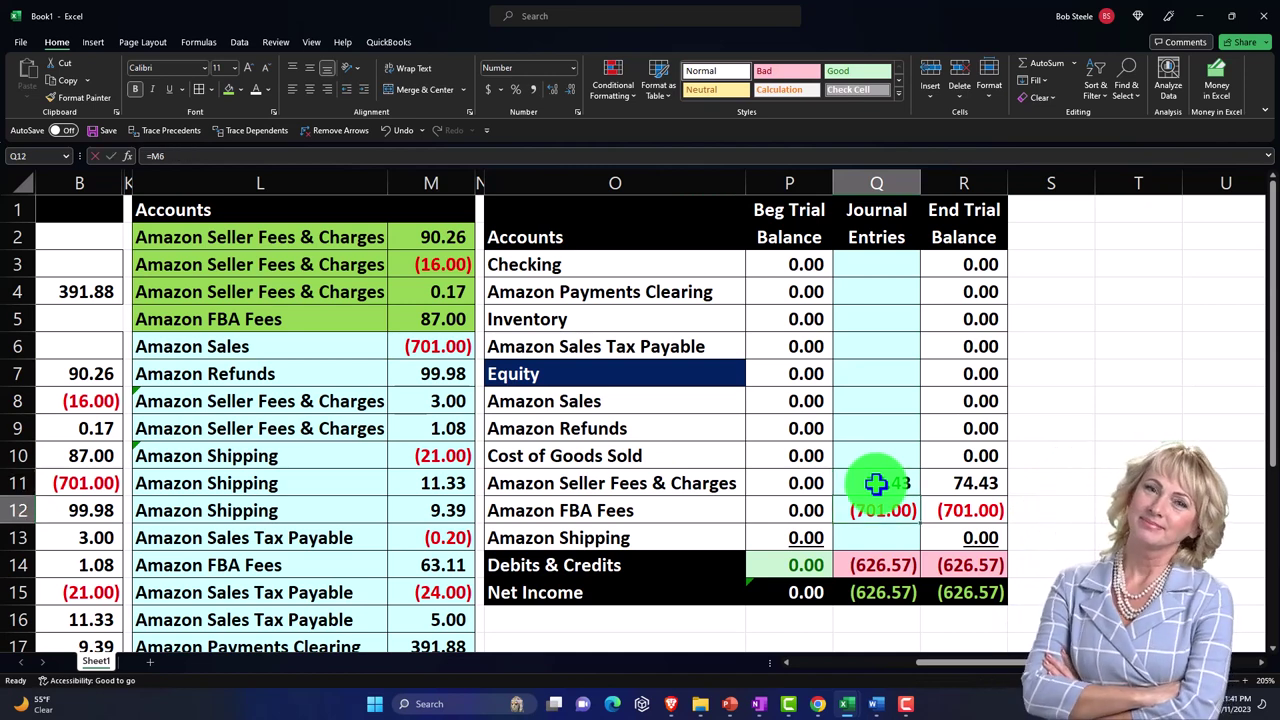
text(=)
click(429, 322)
key(Return)
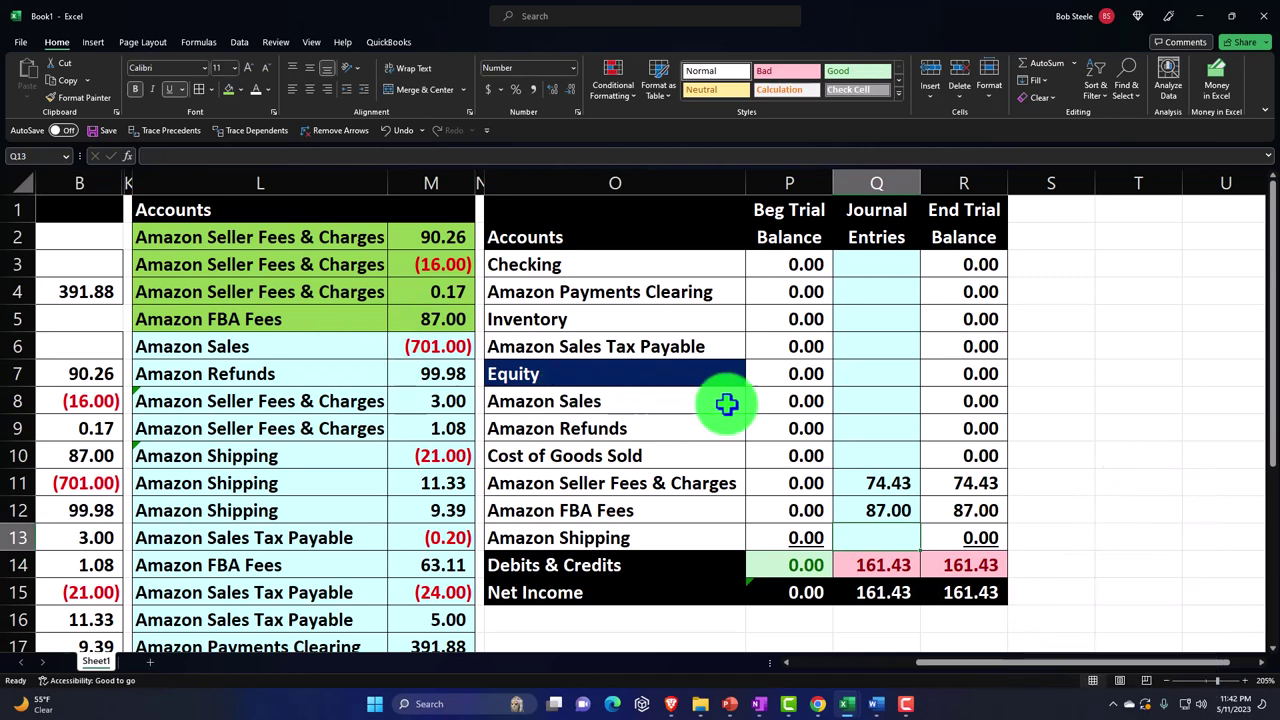
Step: Link the Amazon Sales journal entry in Q8 to M6 and shade L6:M6 green
click(897, 400)
text(=)
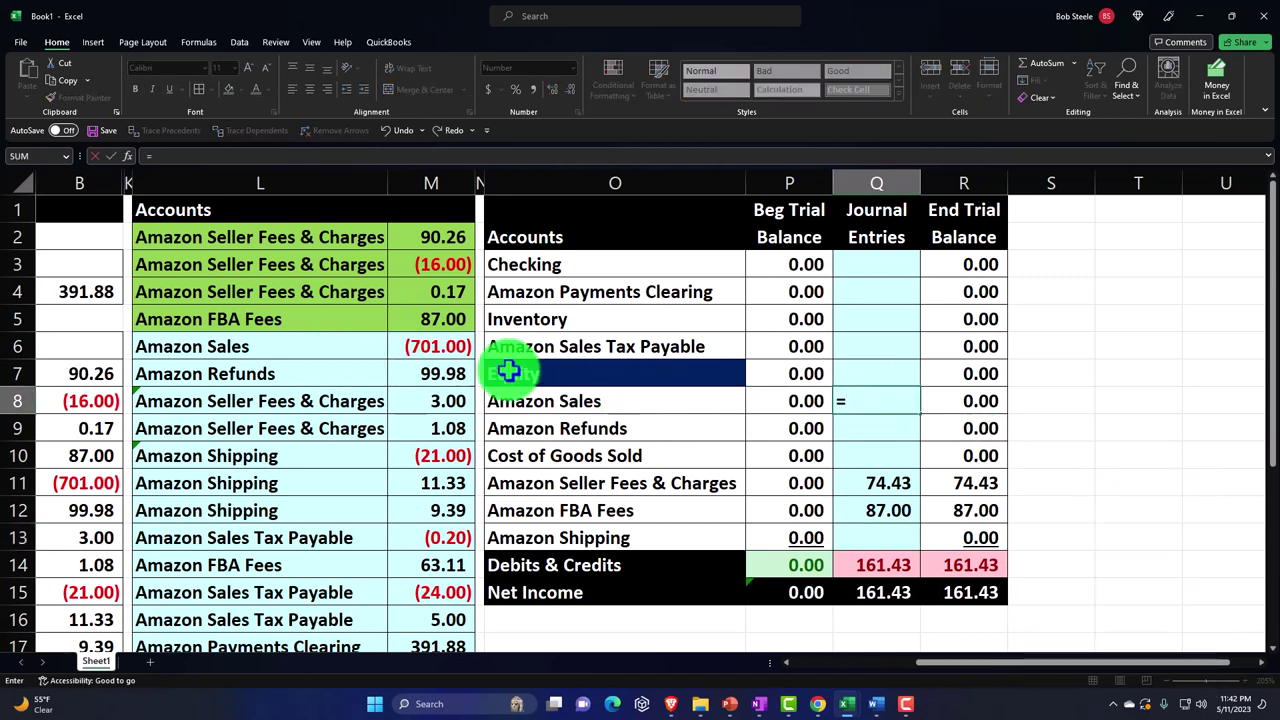
click(456, 347)
key(Return)
drag(375, 346, 403, 346)
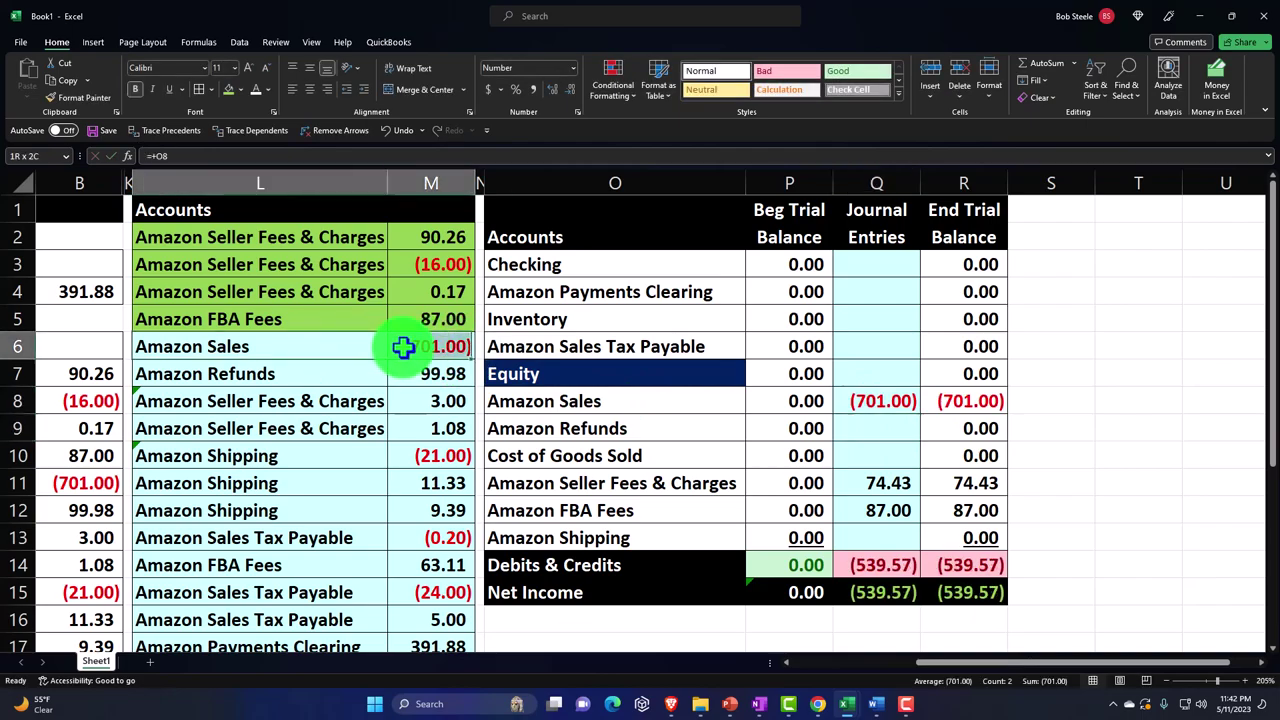
click(230, 97)
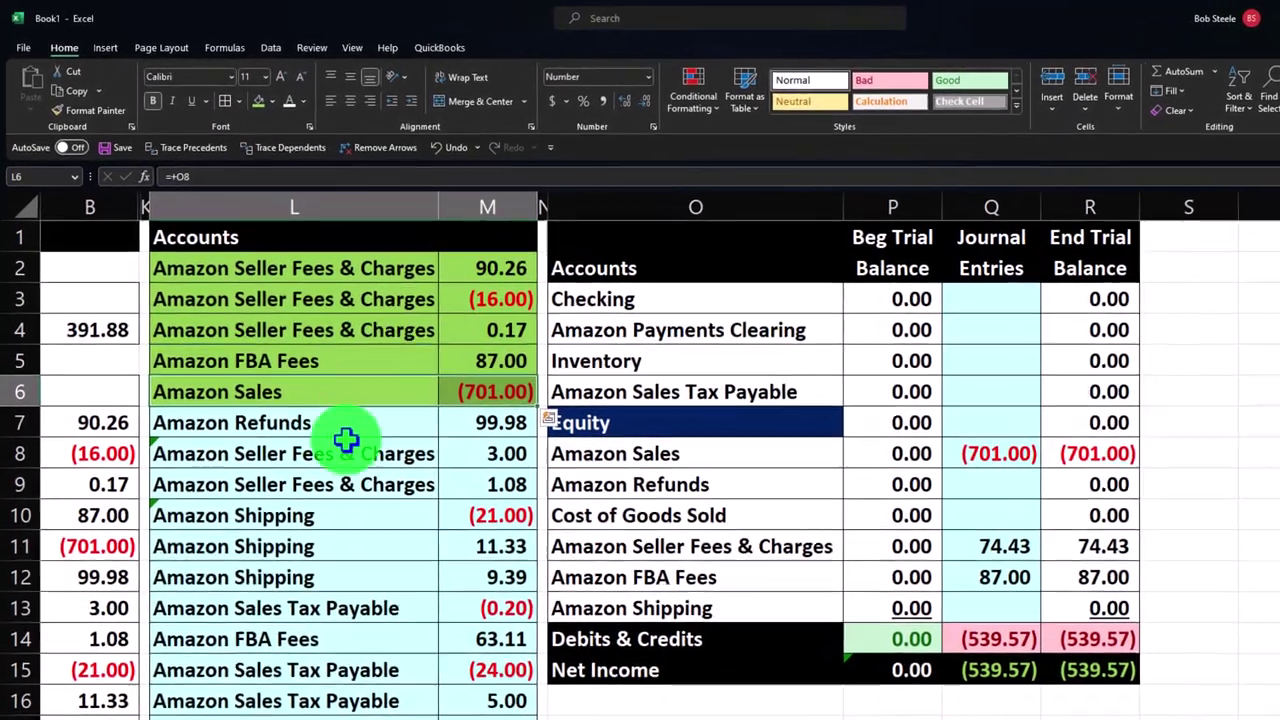
Step: Link the Amazon Refunds journal entry in Q9 to M7 and shade L7:M7 green
click(991, 484)
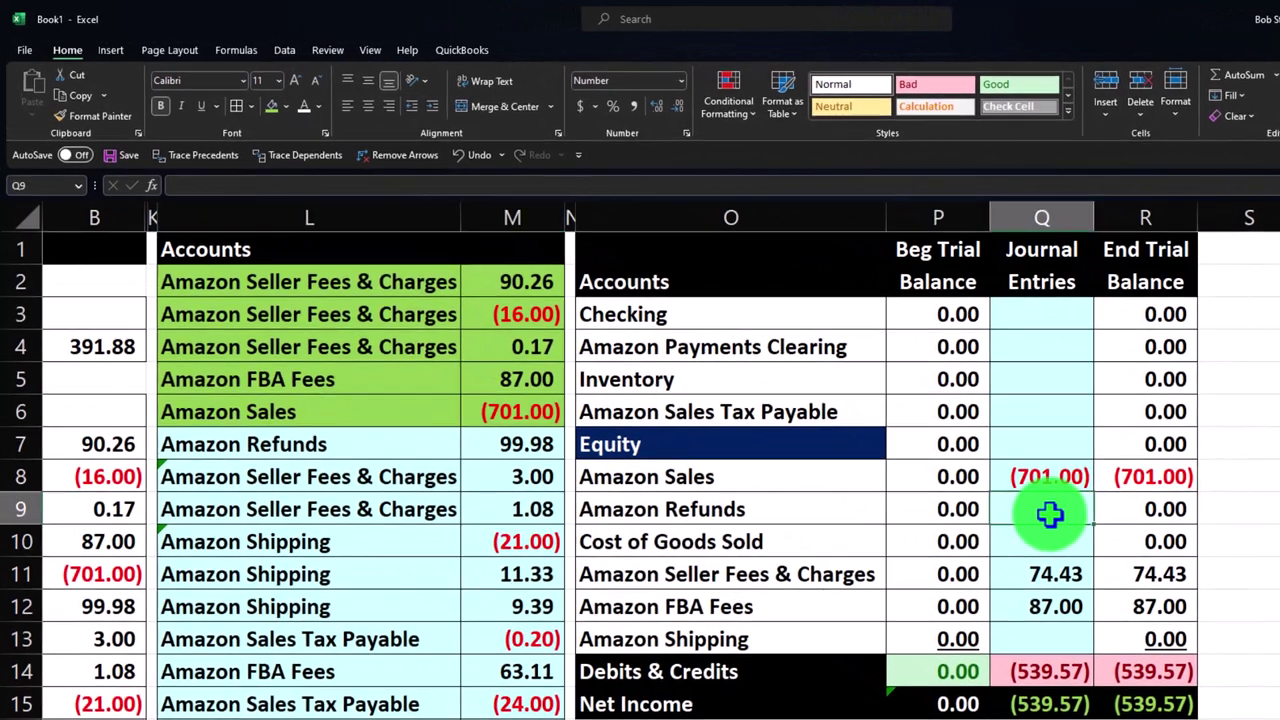
text(=)
key(Left)
key(Left)
key(Left)
key(Left)
key(Up)
key(Up)
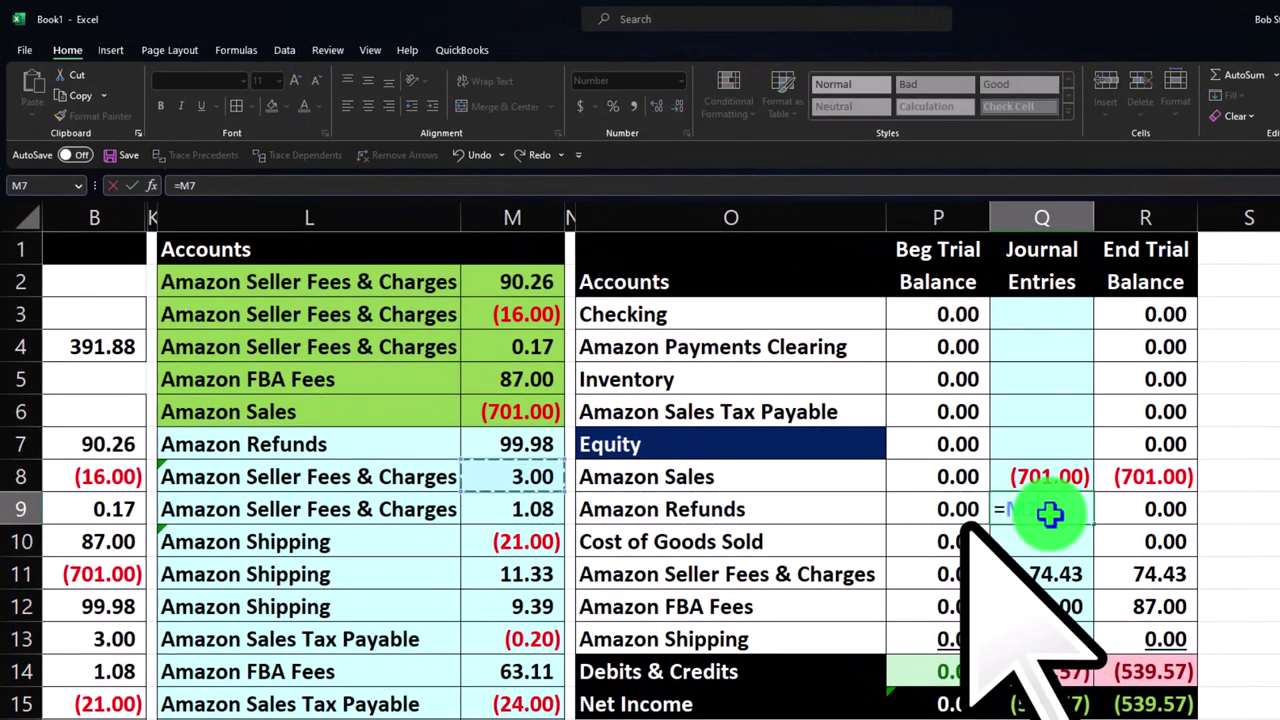
key(Return)
drag(437, 437, 477, 434)
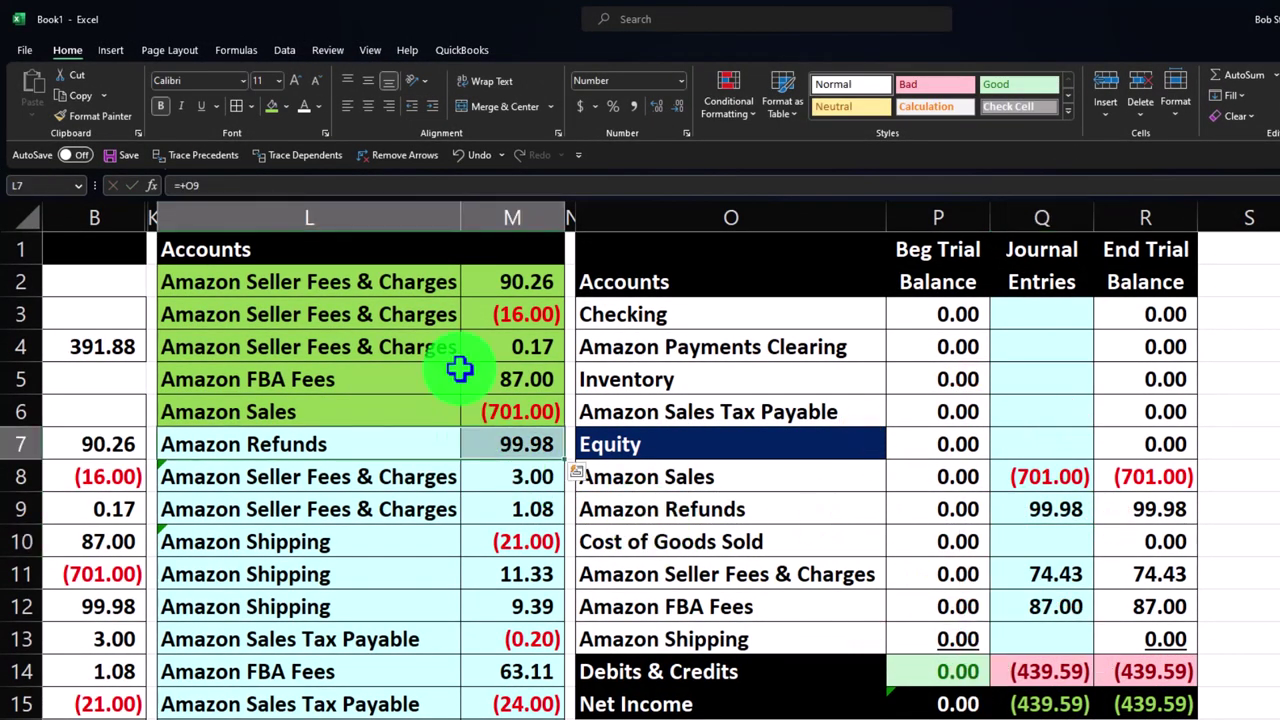
click(271, 108)
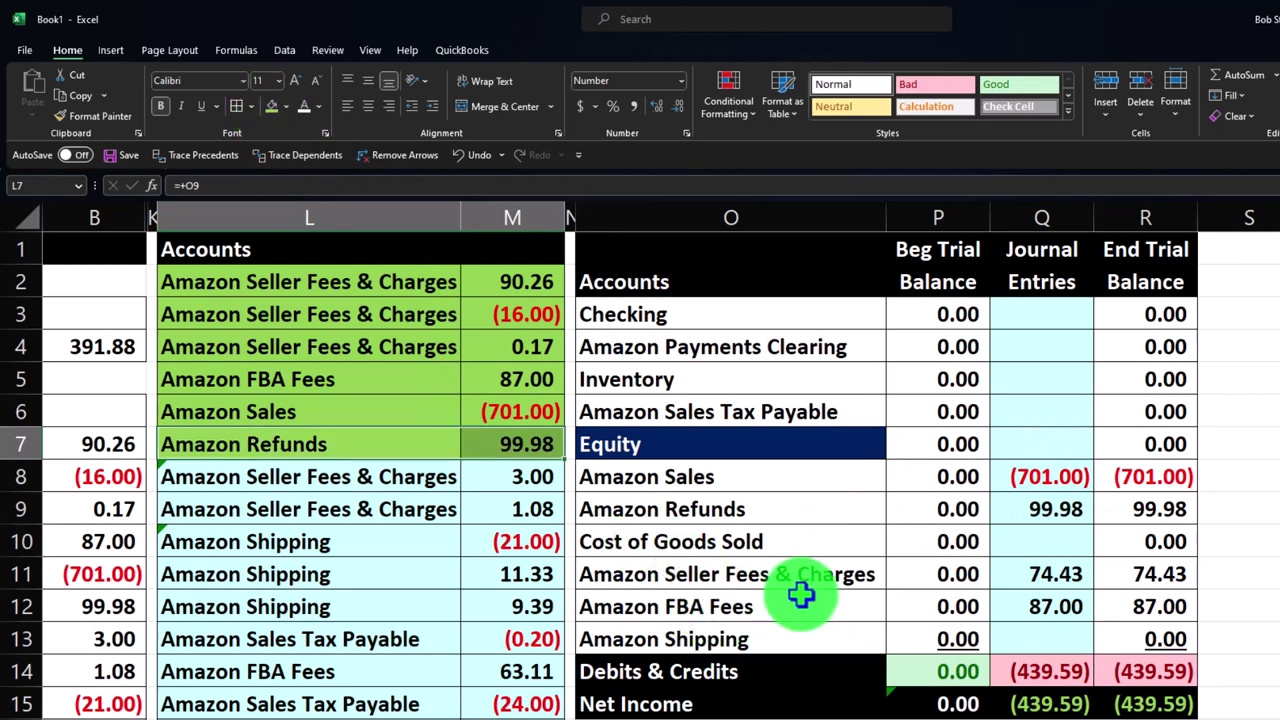
Step: Add M8 and M9 to the Amazon Seller Fees & Charges journal entry formula in Q11 and shade L8:M9 green
double_click(1066, 573)
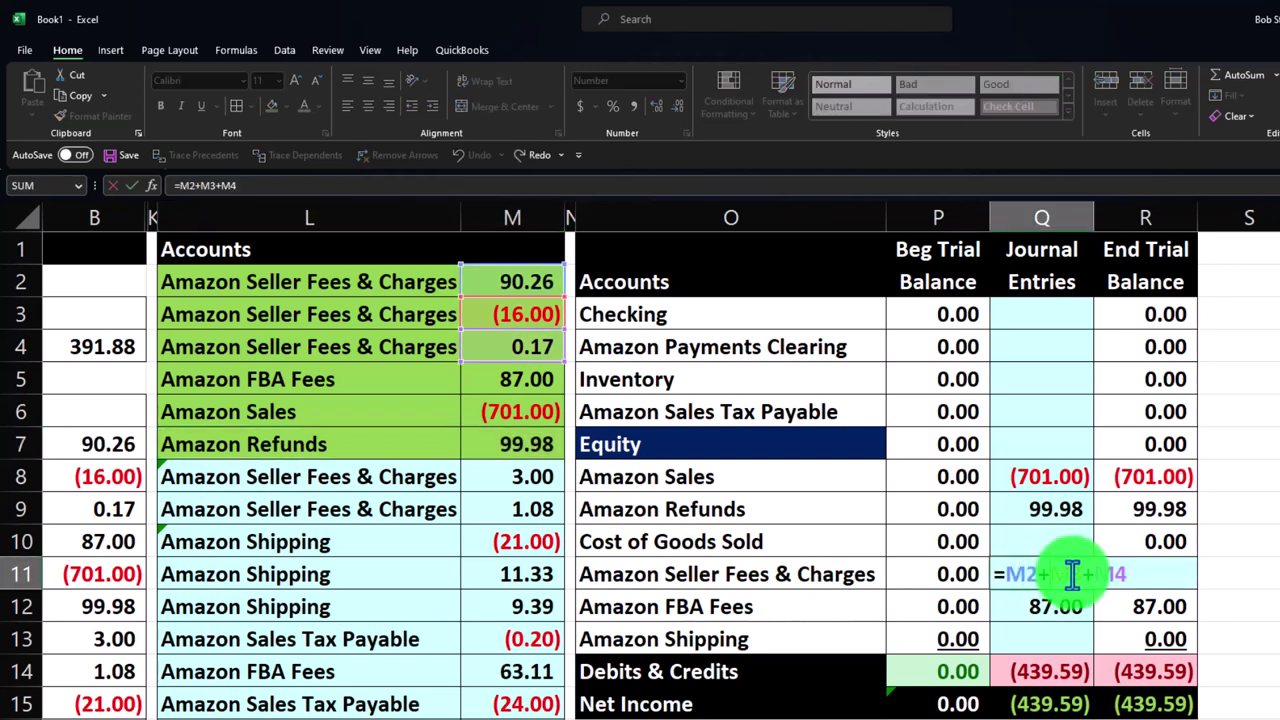
text(+)
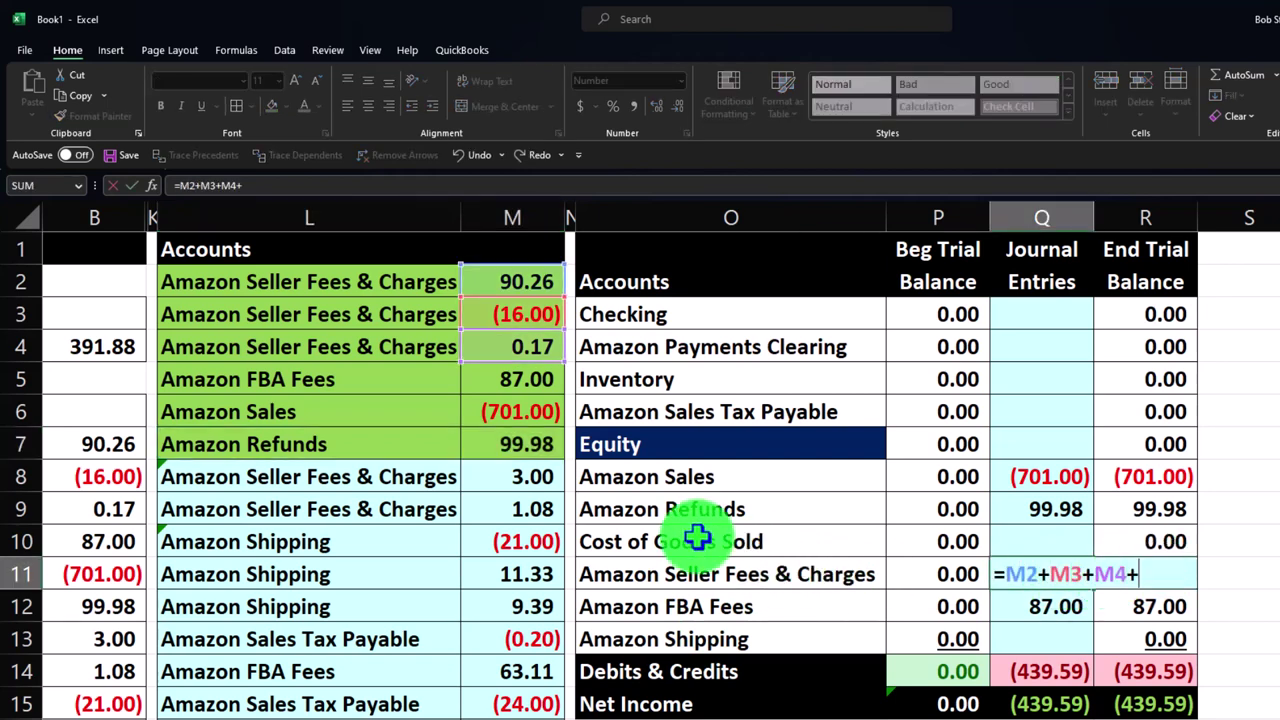
click(509, 507)
key(Return)
drag(430, 476, 476, 503)
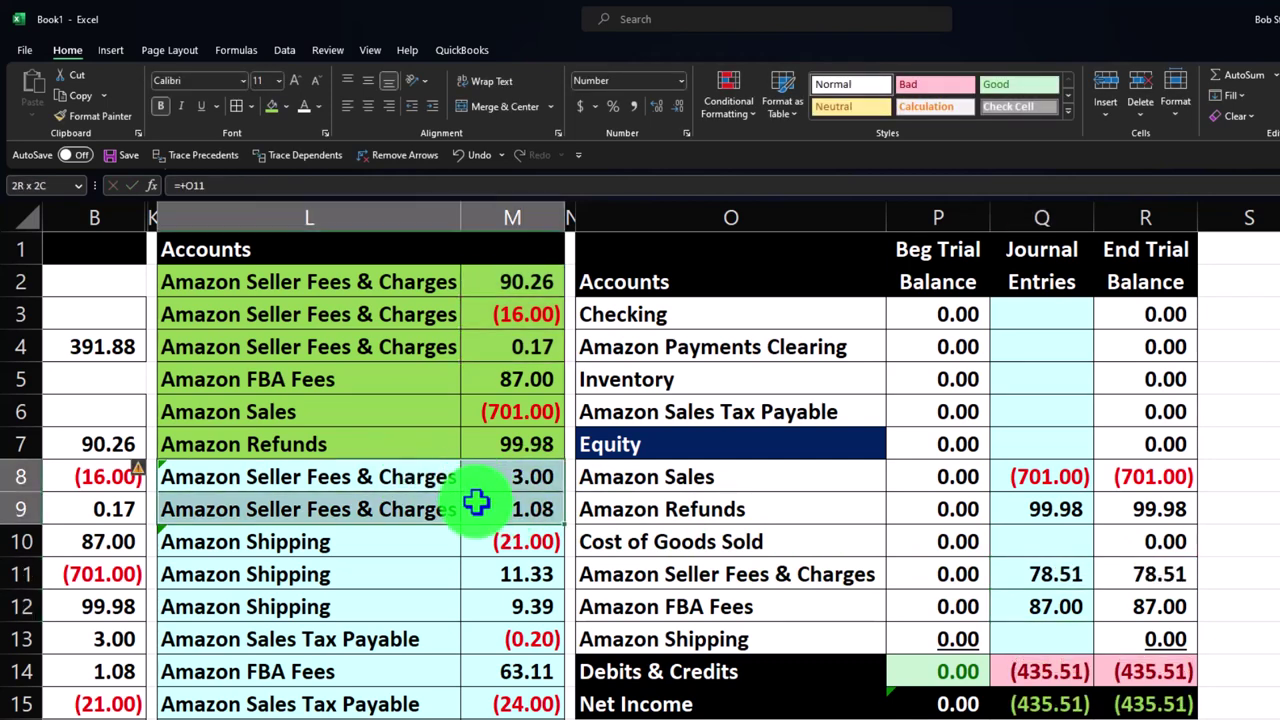
click(271, 106)
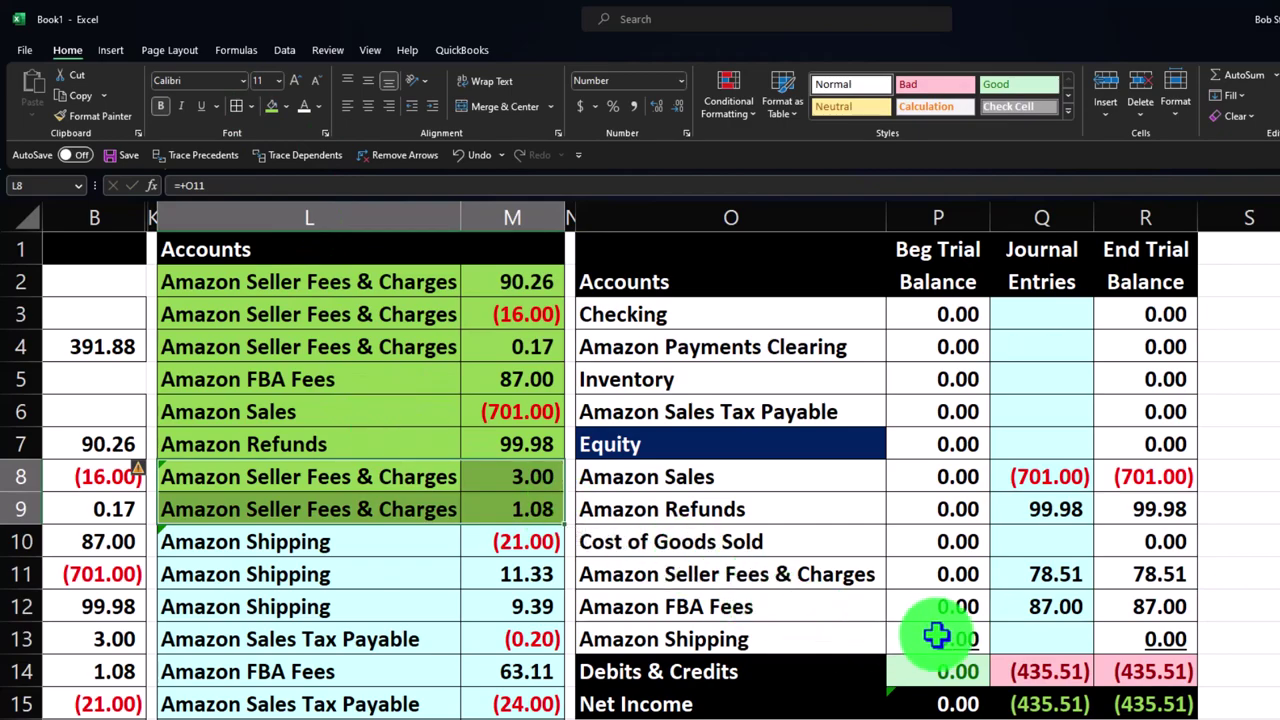
Step: Enter =M10+M11+M12 as the Amazon Shipping journal entry in Q13 and shade L10:M12 green
click(1036, 640)
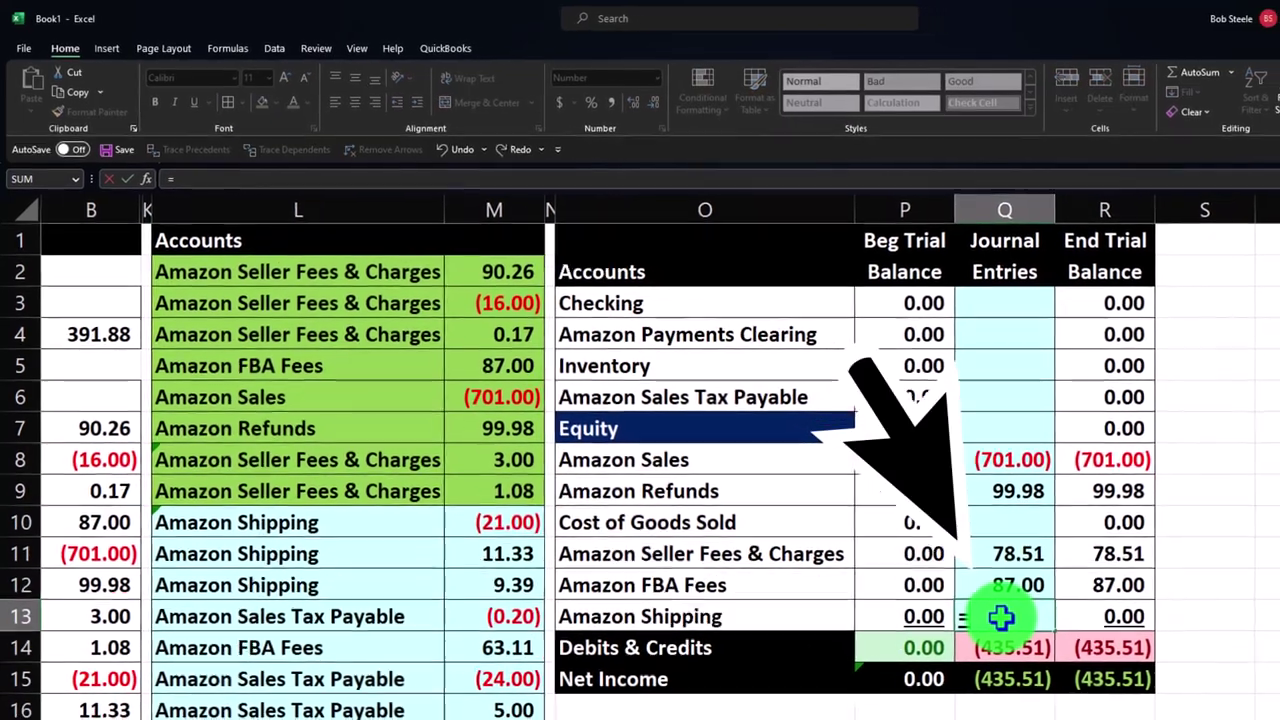
text(=)
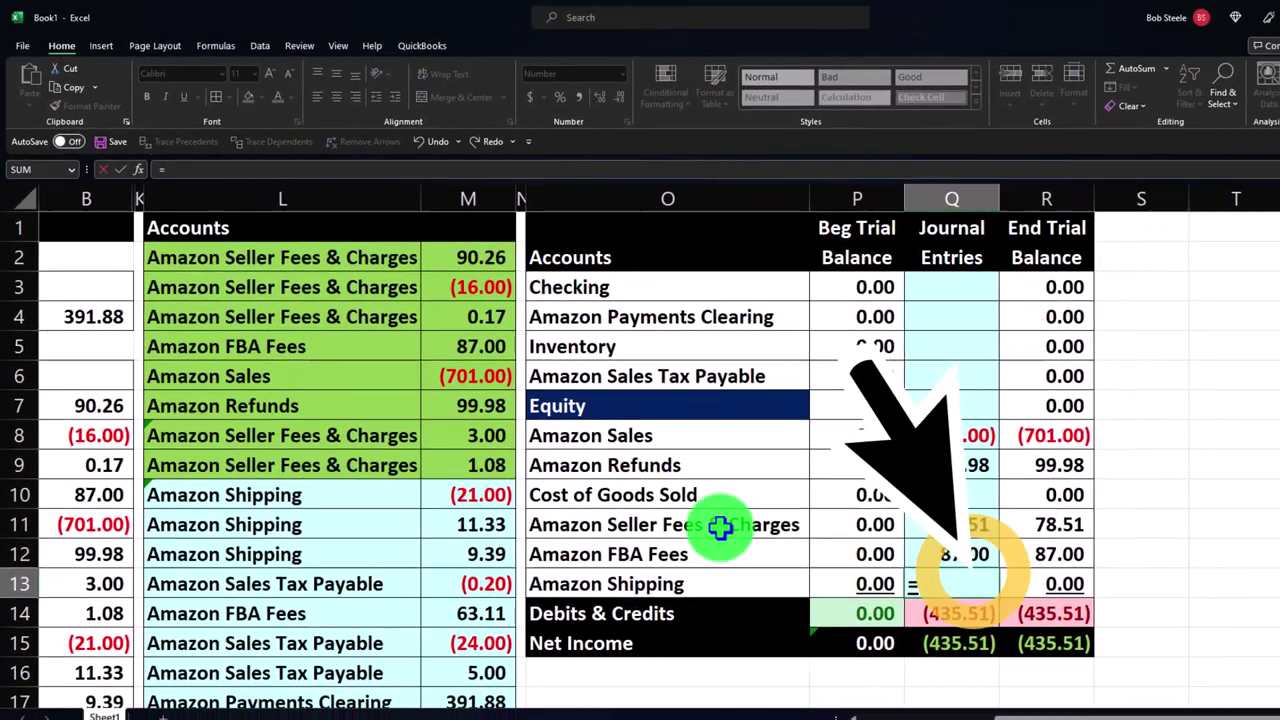
click(509, 538)
text(+)
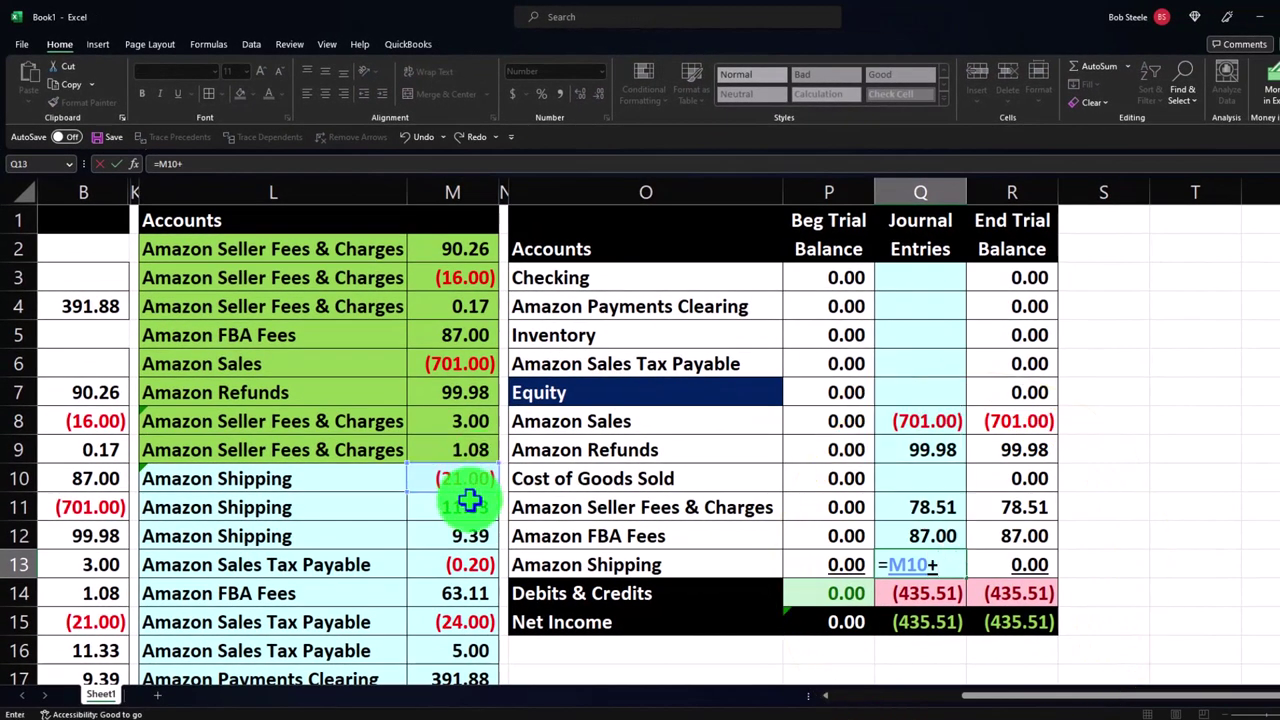
click(460, 512)
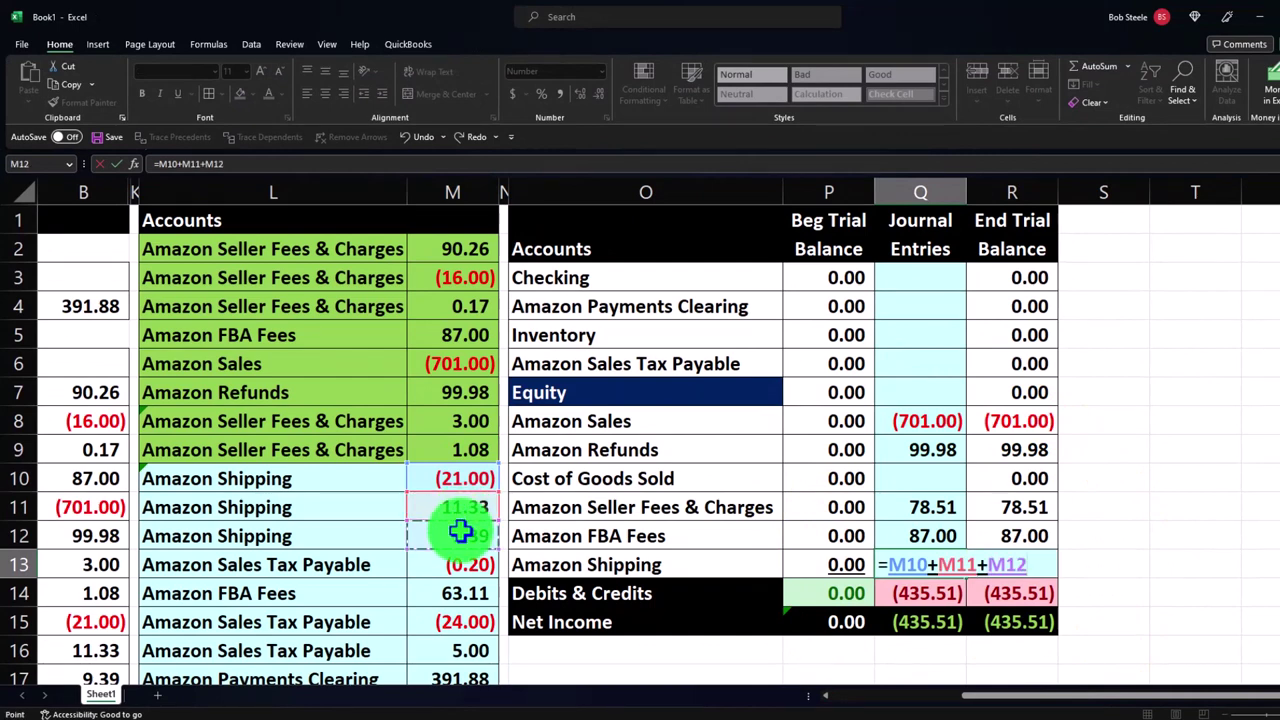
key(Return)
drag(300, 478, 430, 537)
click(240, 93)
Step: Link the Amazon Sales Tax Payable journal entry in Q6 to M13 and shade L13:M13 green
scroll(369, 380, down, 1)
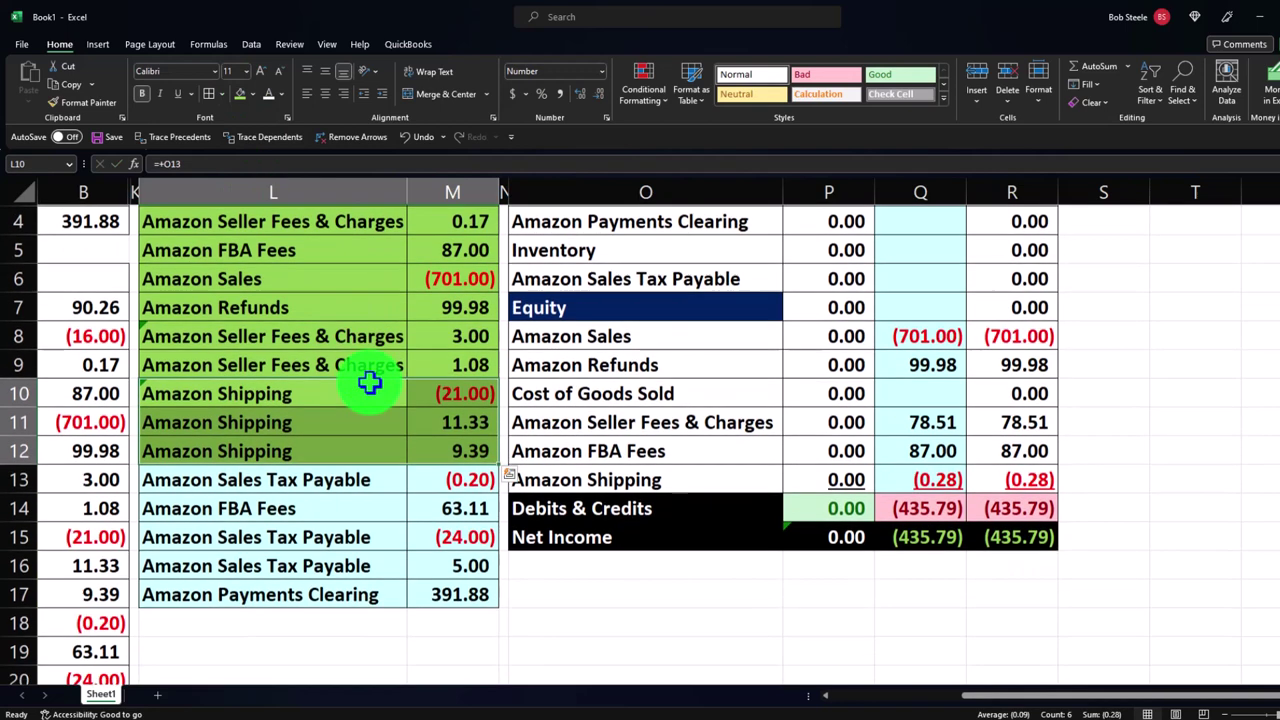
click(918, 281)
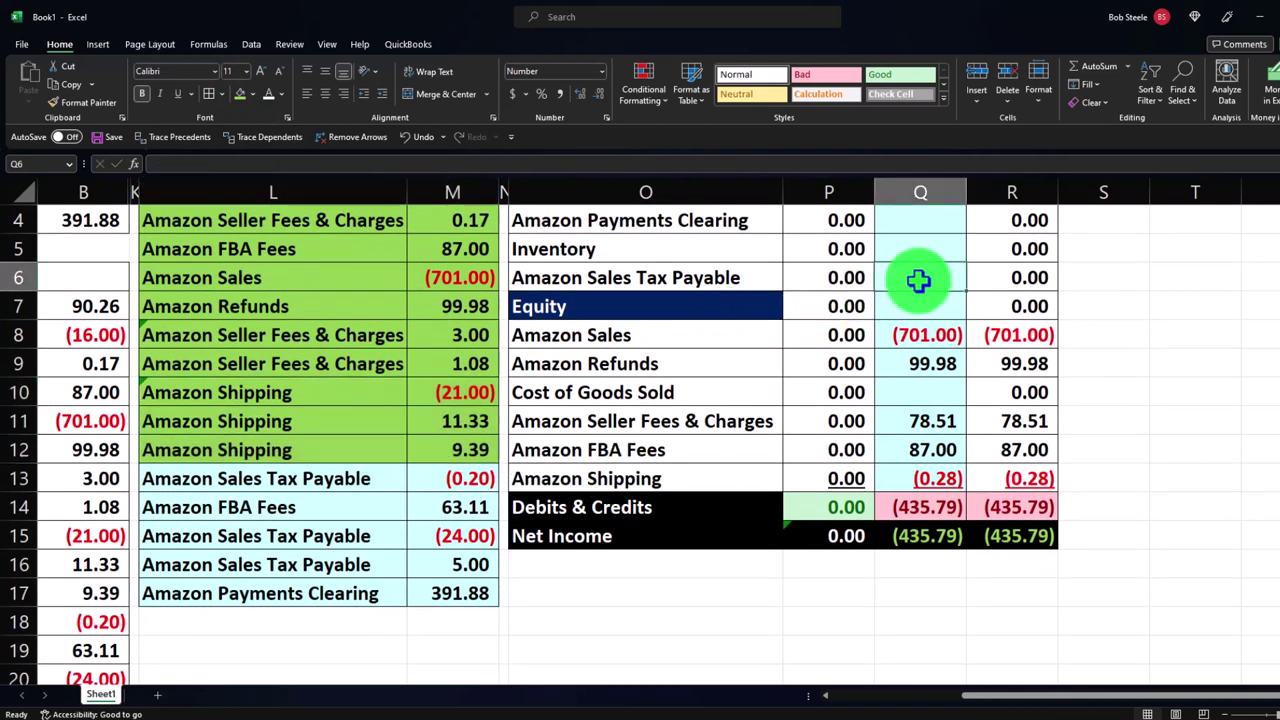
text(=)
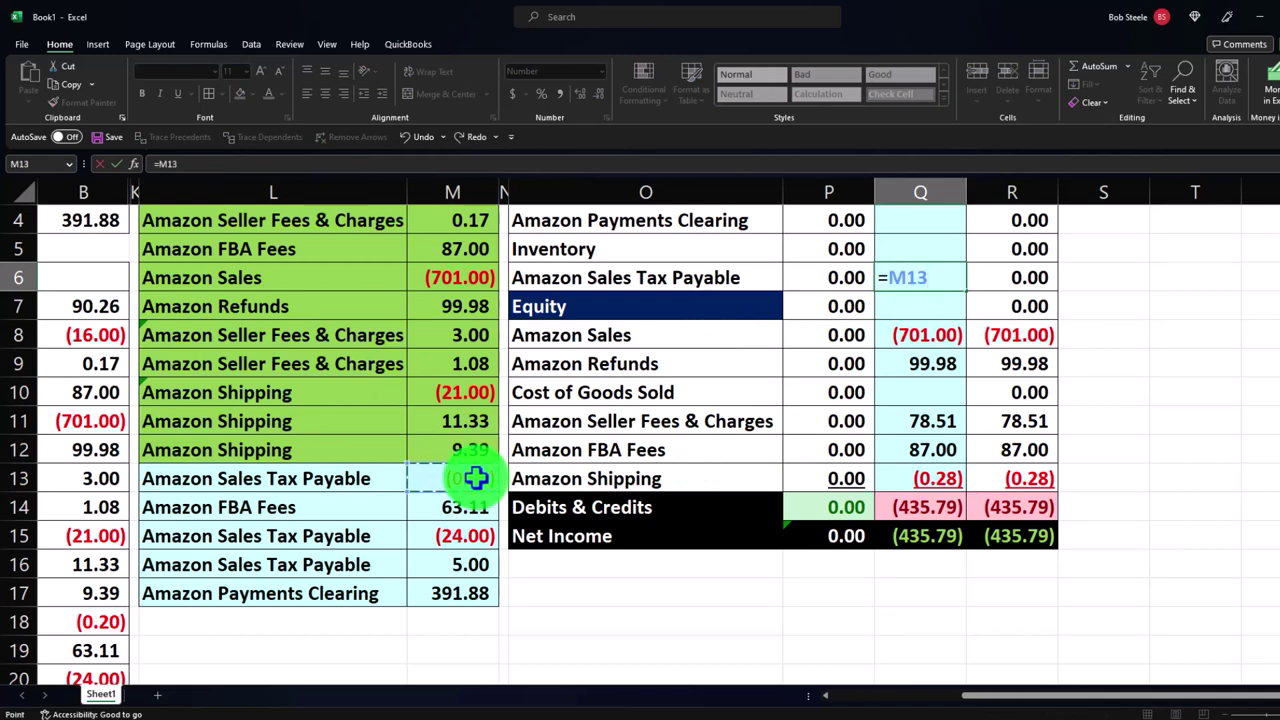
key(Return)
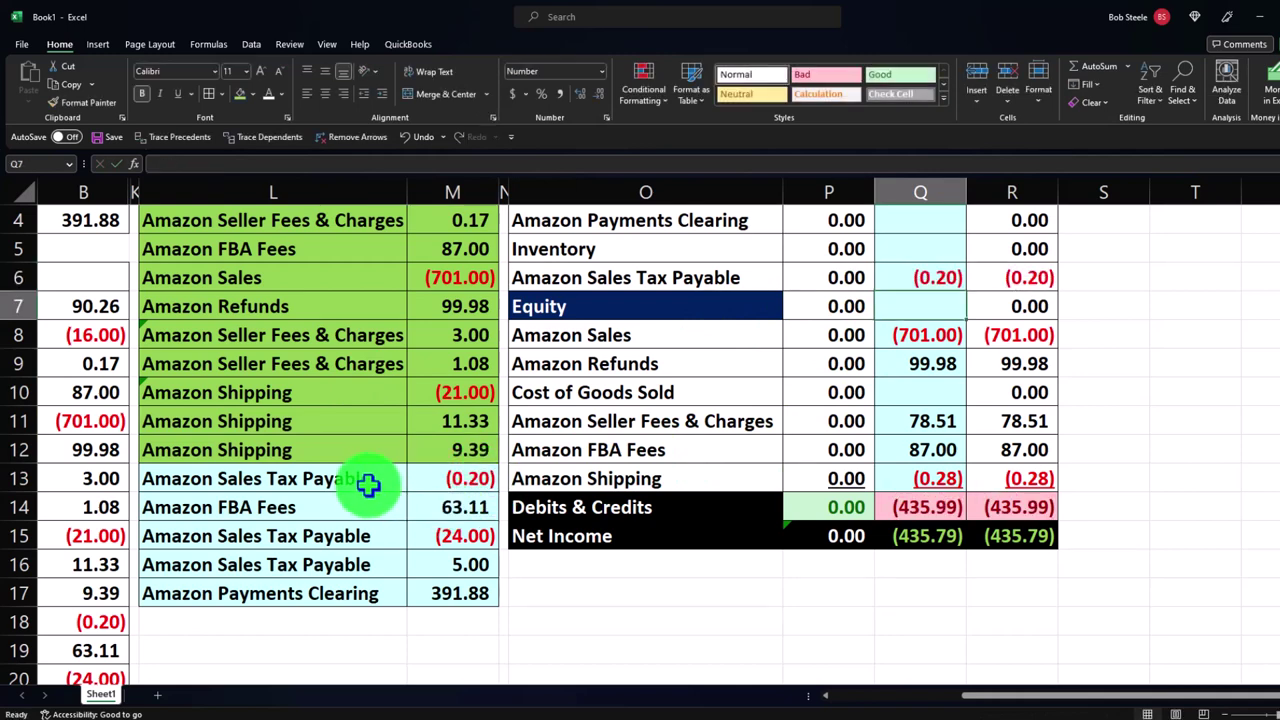
drag(366, 487, 414, 483)
click(240, 93)
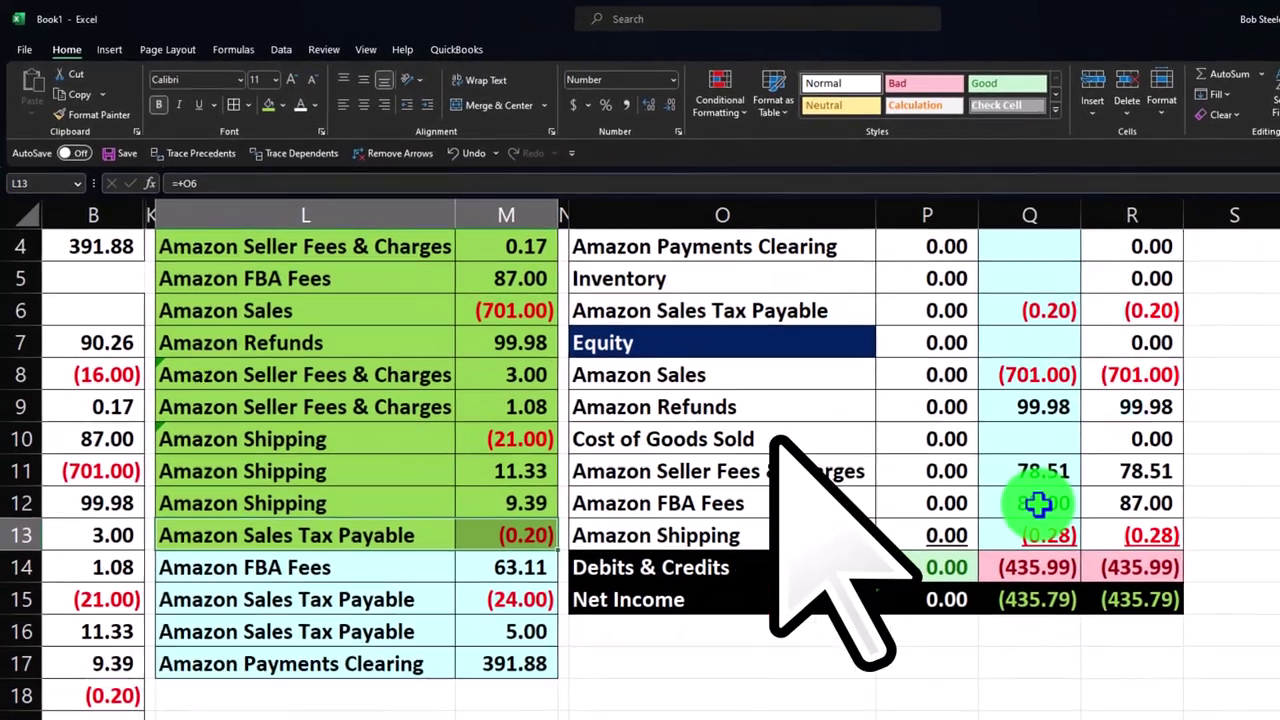
Step: Add M14 to the Amazon FBA Fees journal entry formula in Q12 and shade L14:M14 green
click(1038, 504)
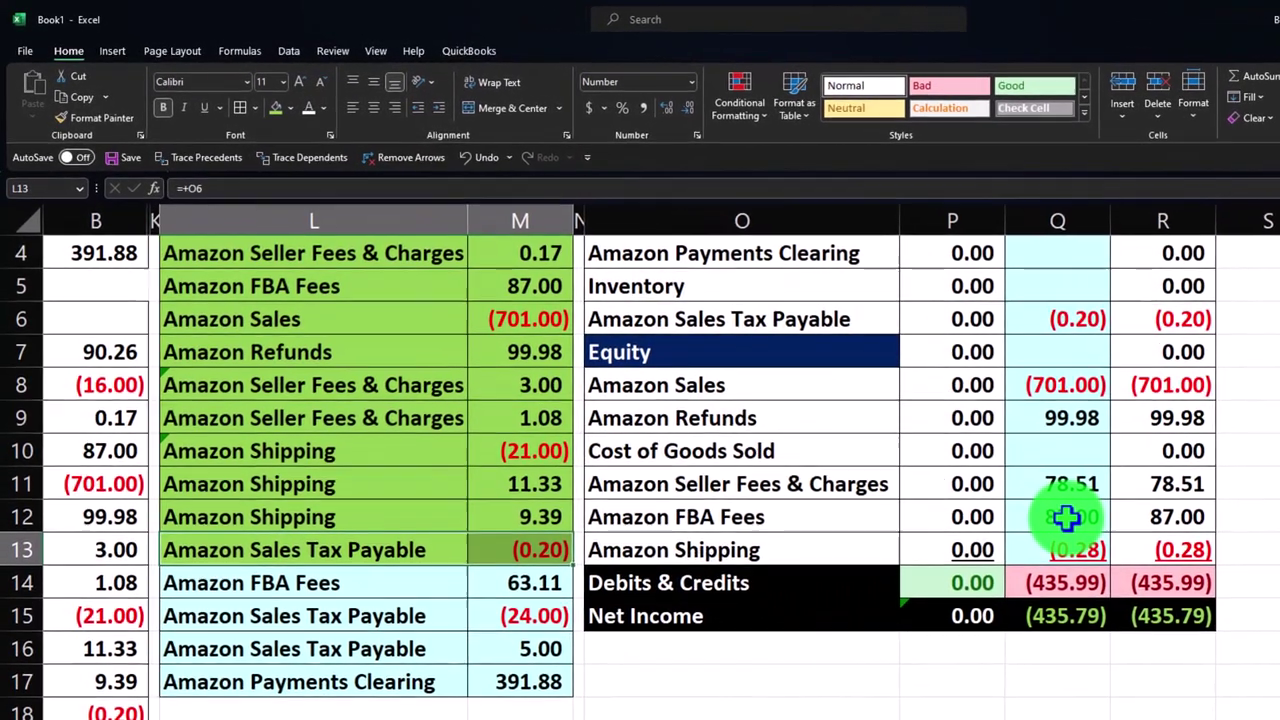
text(=M5+)
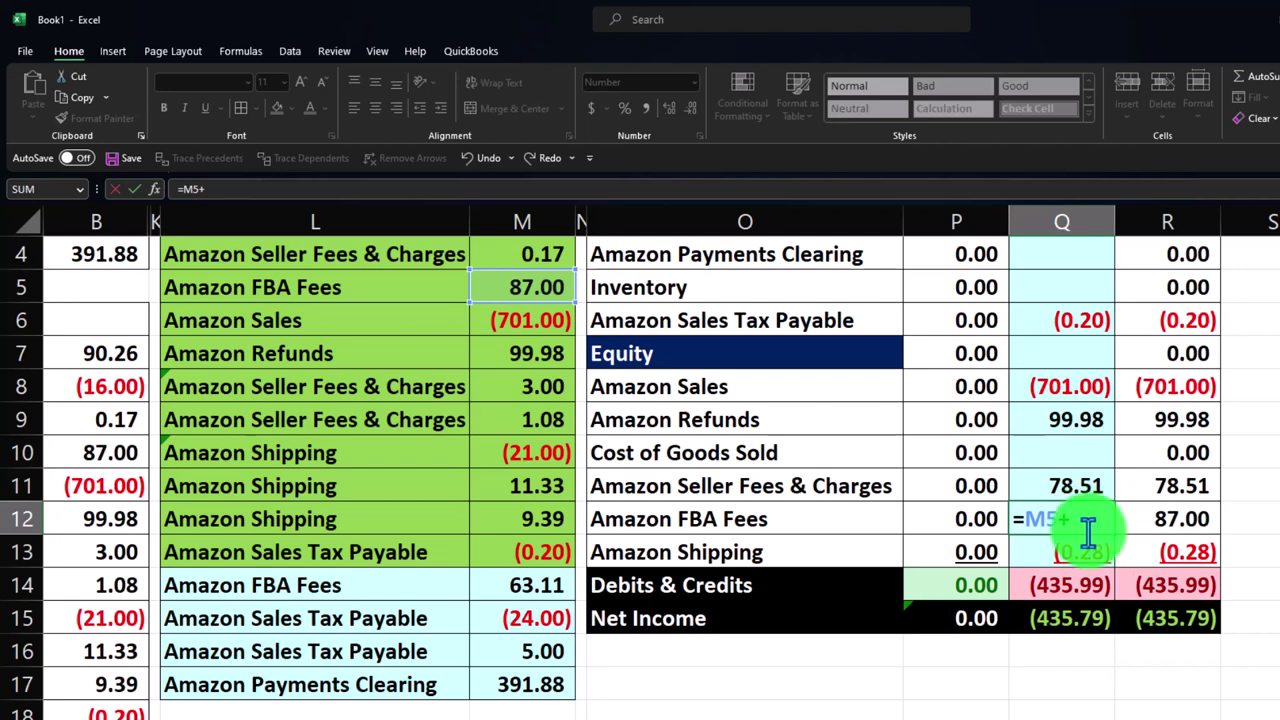
click(548, 585)
key(Return)
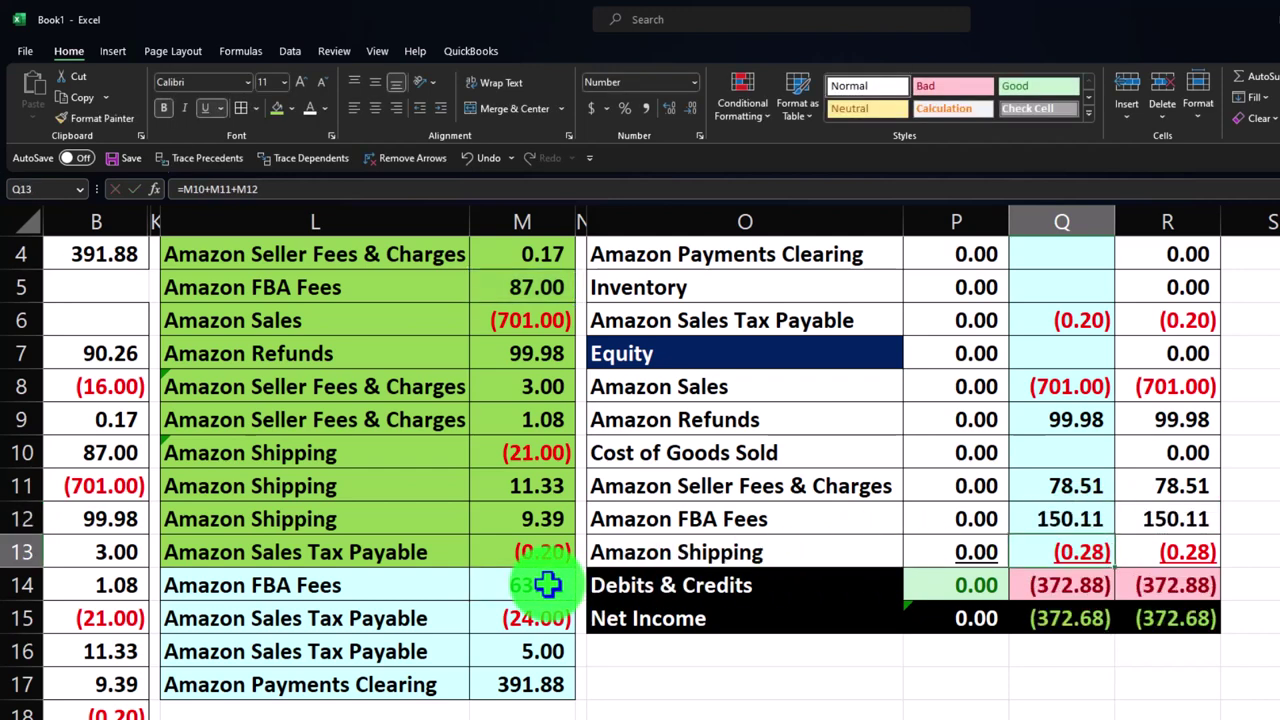
click(394, 585)
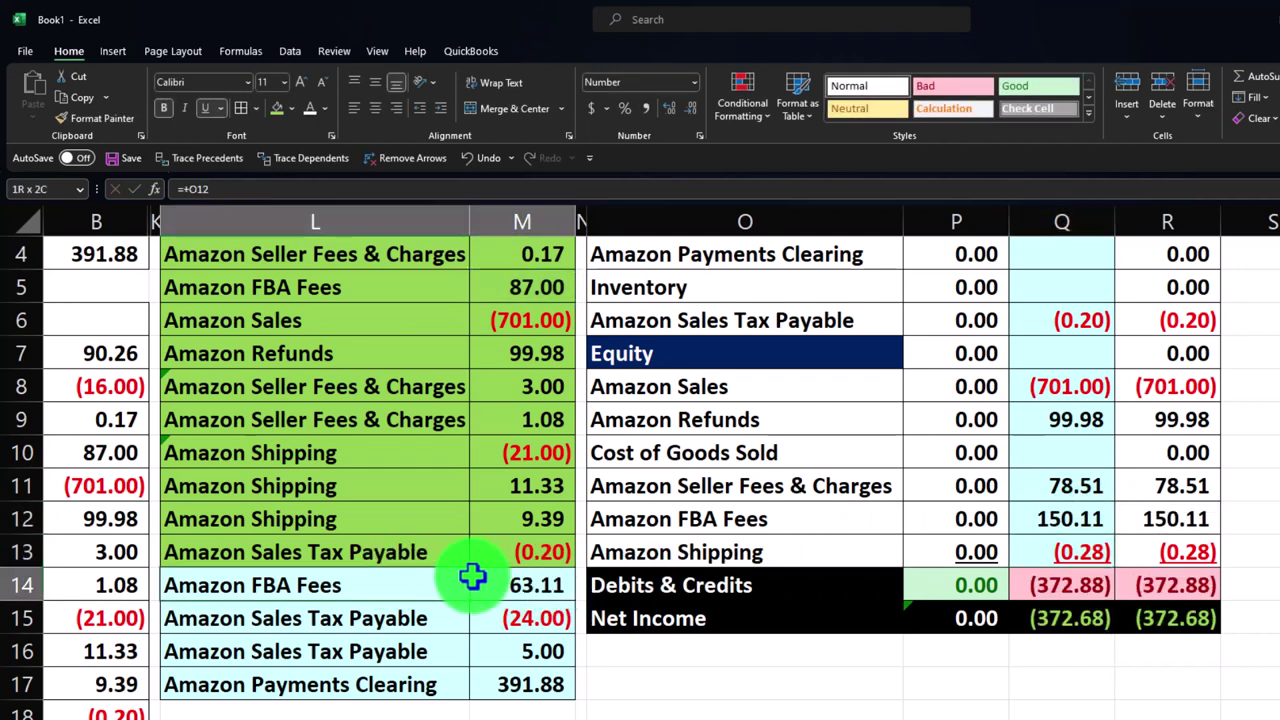
click(278, 110)
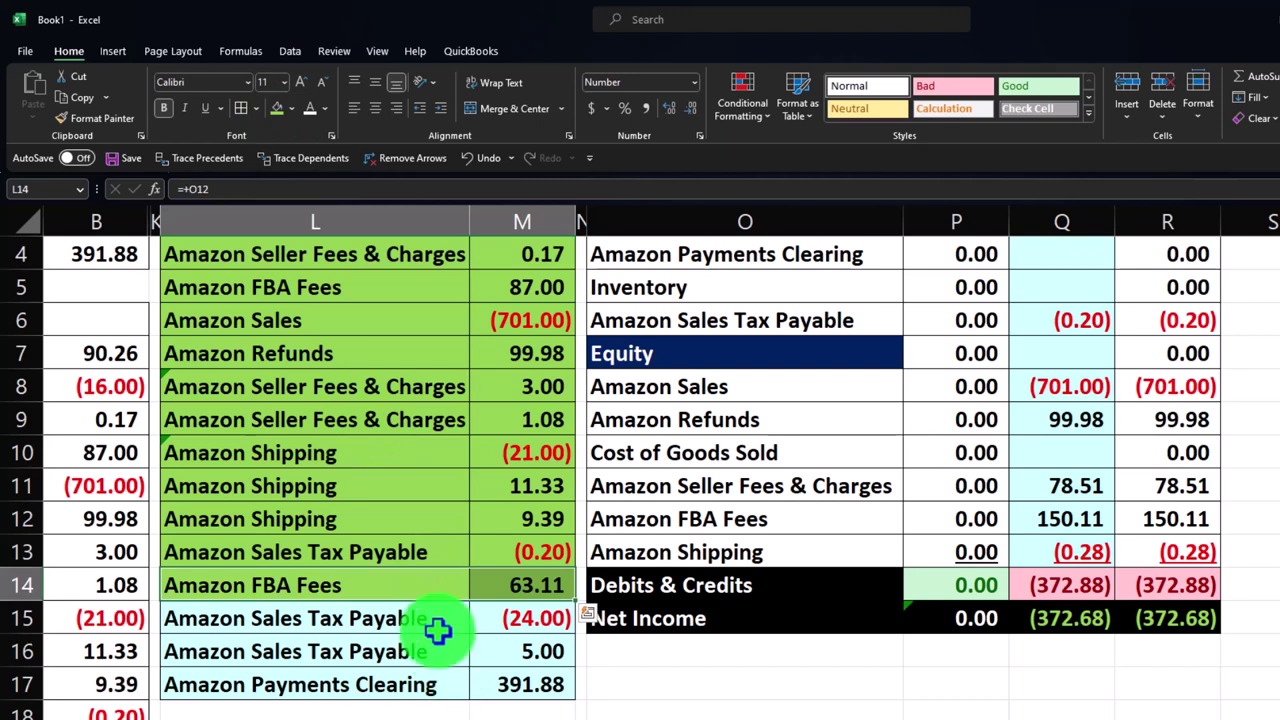
Step: Add M15 and M16 to the Amazon Sales Tax Payable journal entry formula in Q6 and shade L15:M16 green
double_click(1072, 320)
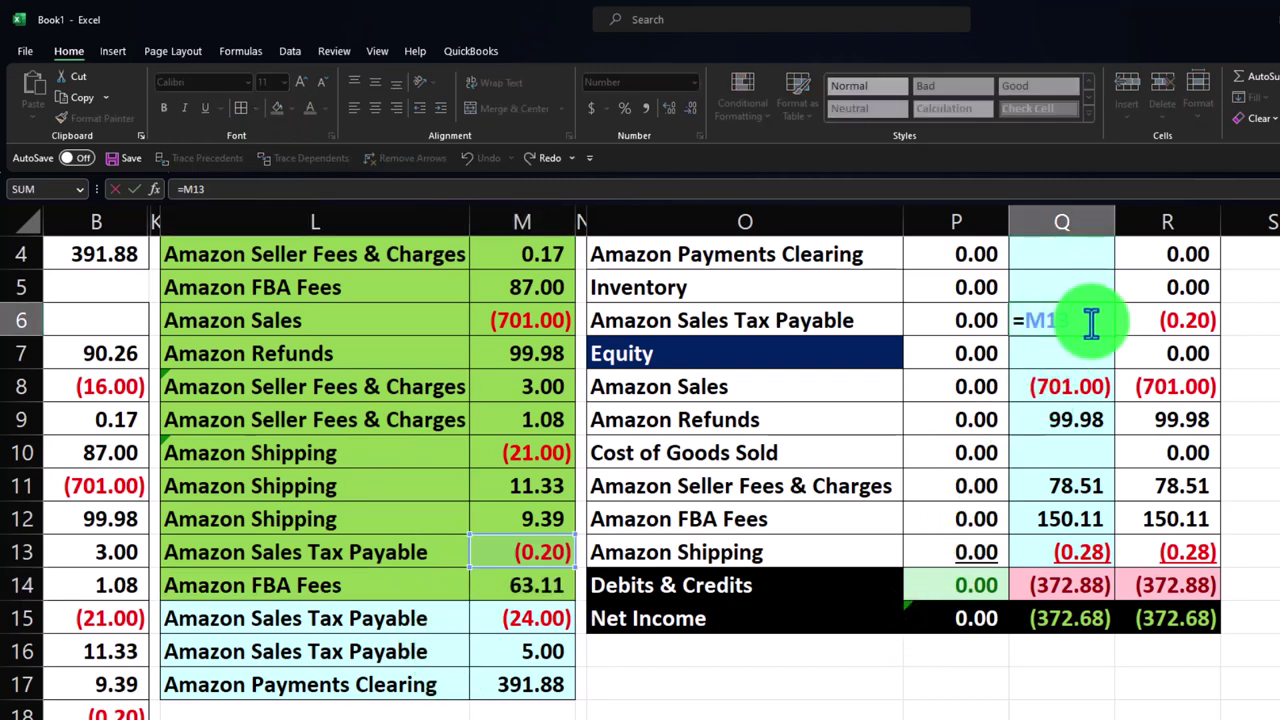
text(+)
click(522, 616)
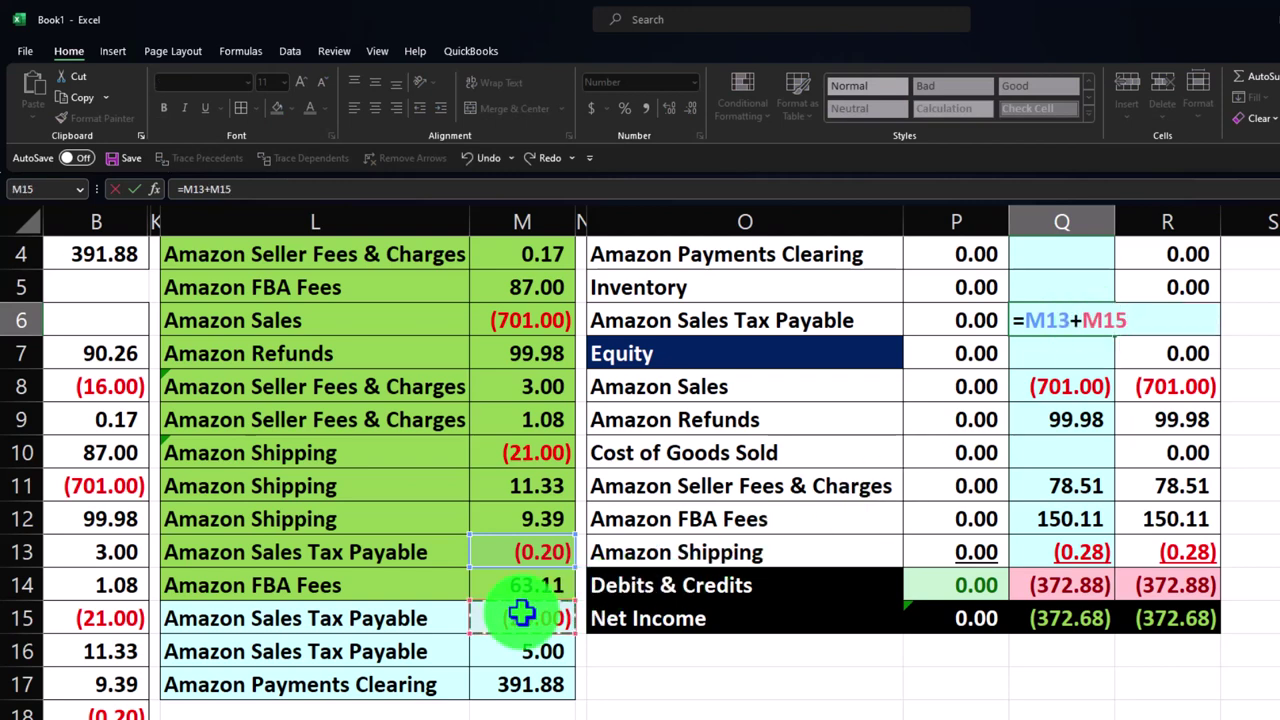
click(500, 650)
key(Return)
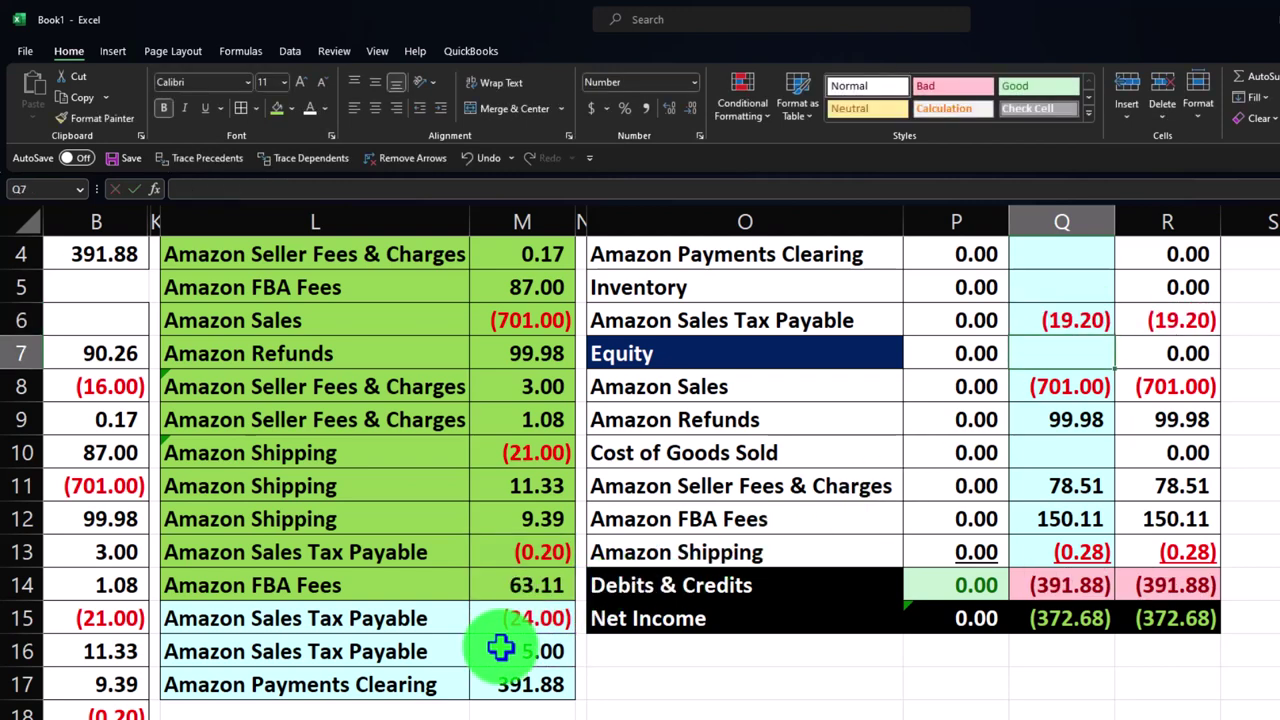
drag(443, 618, 476, 645)
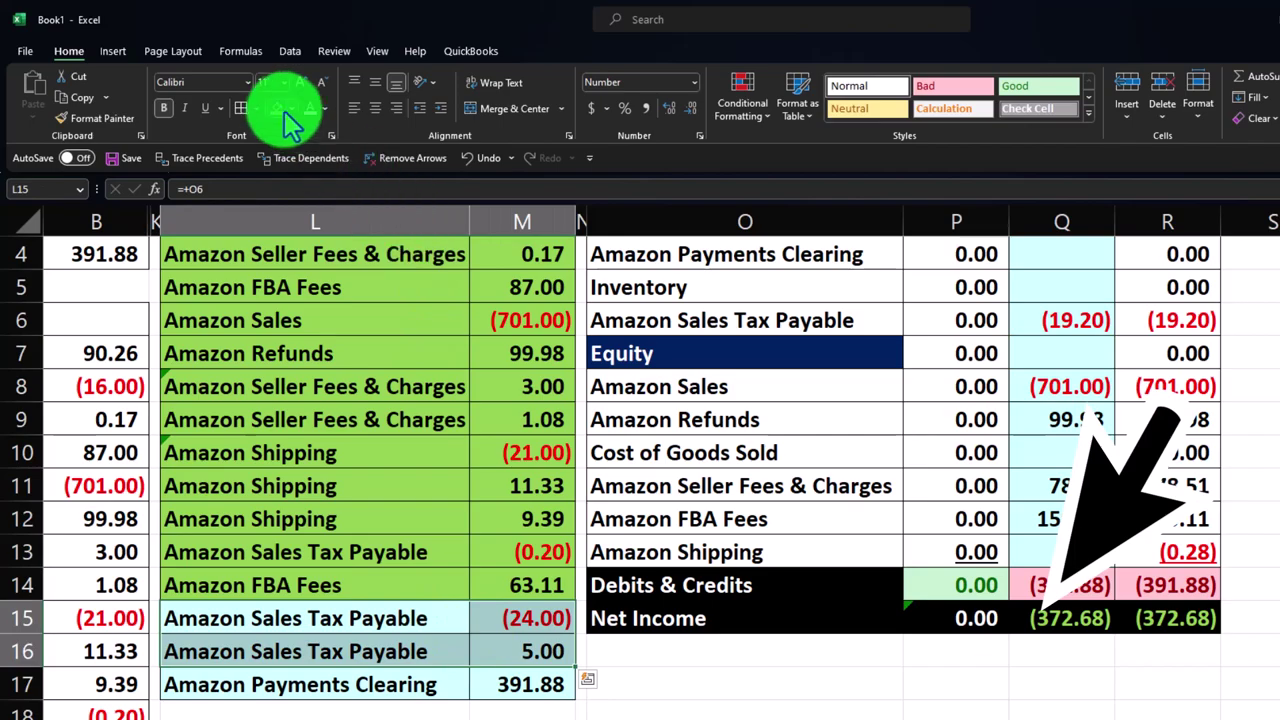
Step: Link the Amazon Payments Clearing journal entry in Q4 to the payout amount in M17
scroll(849, 443, up, 1)
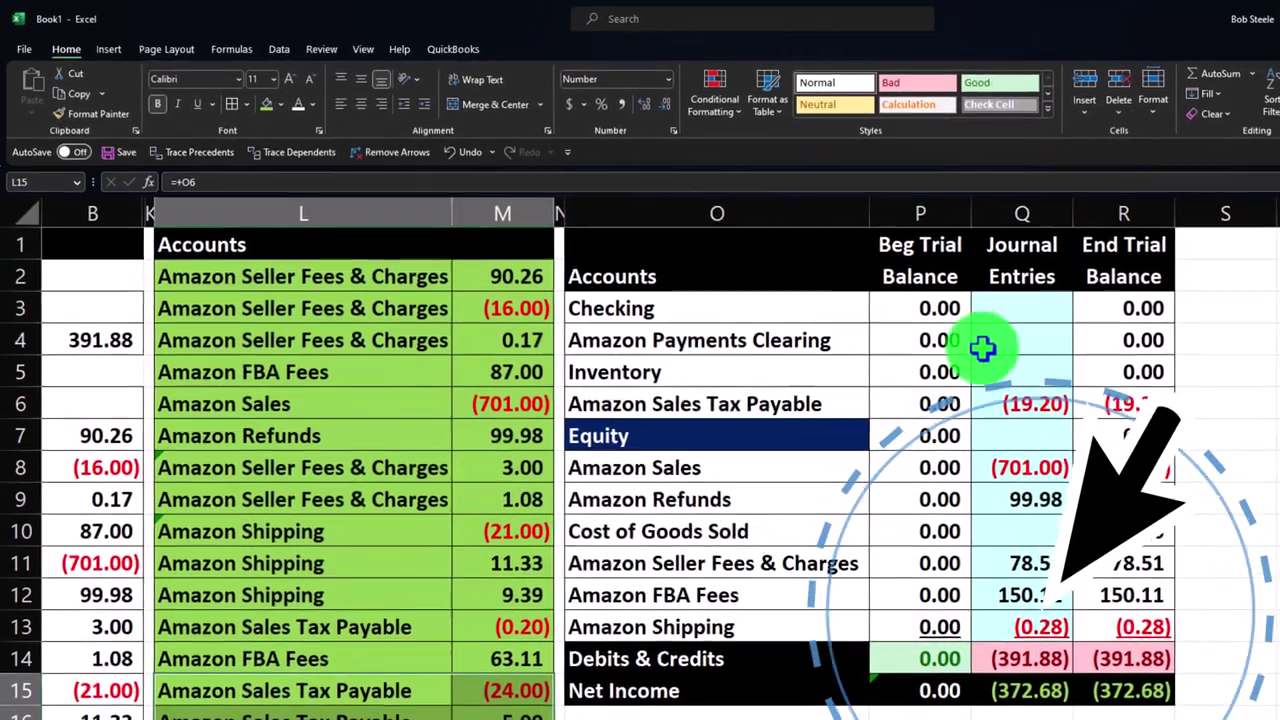
click(1052, 344)
text(+)
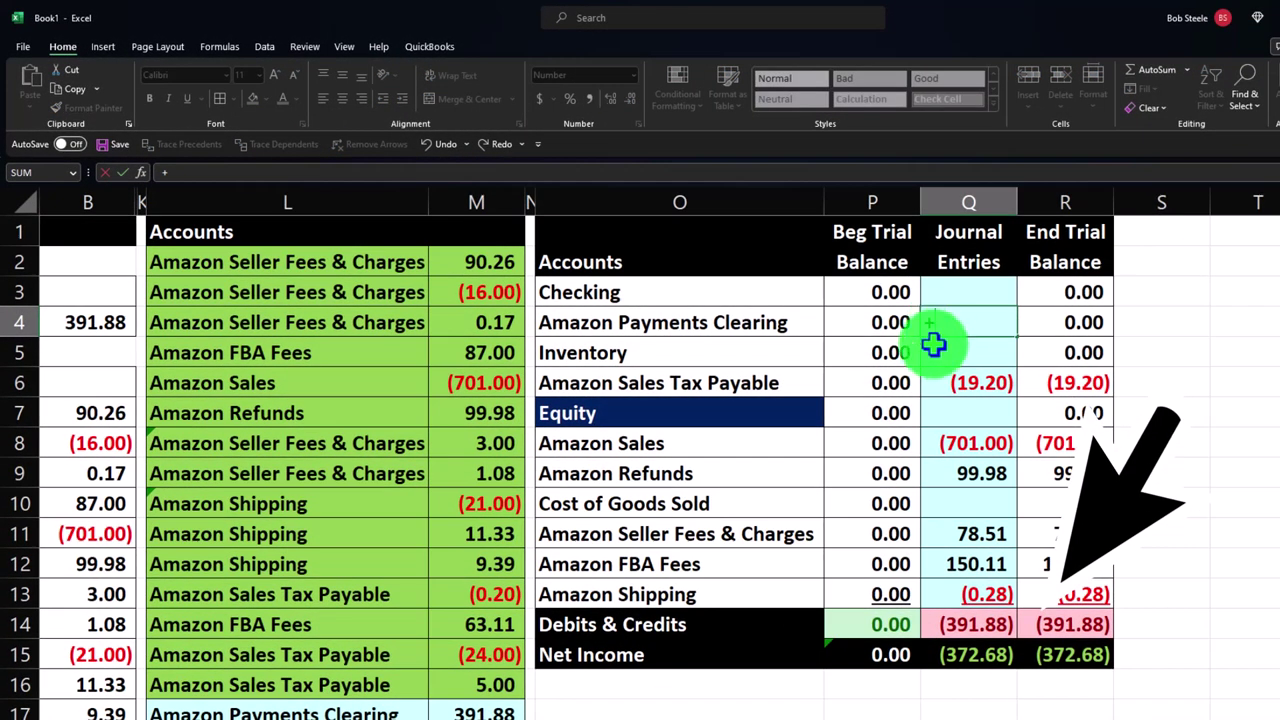
key(BackSpace)
text(=)
scroll(929, 357, down, 1)
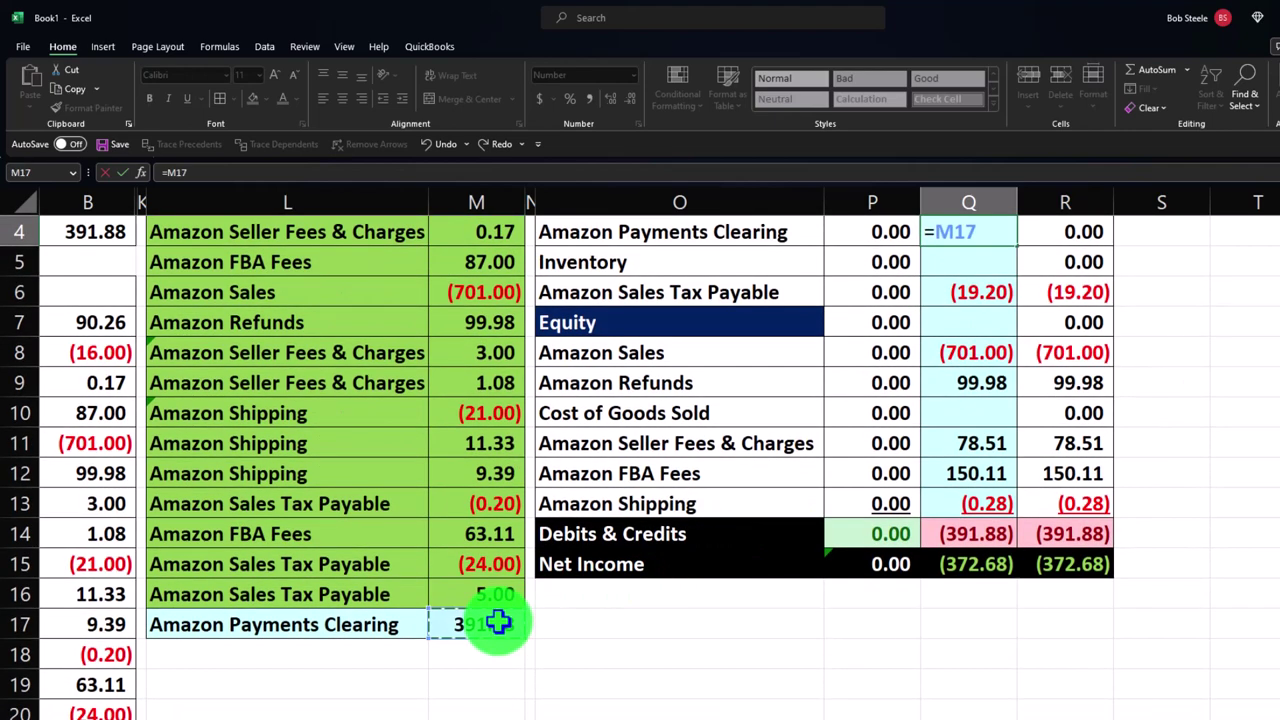
key(Return)
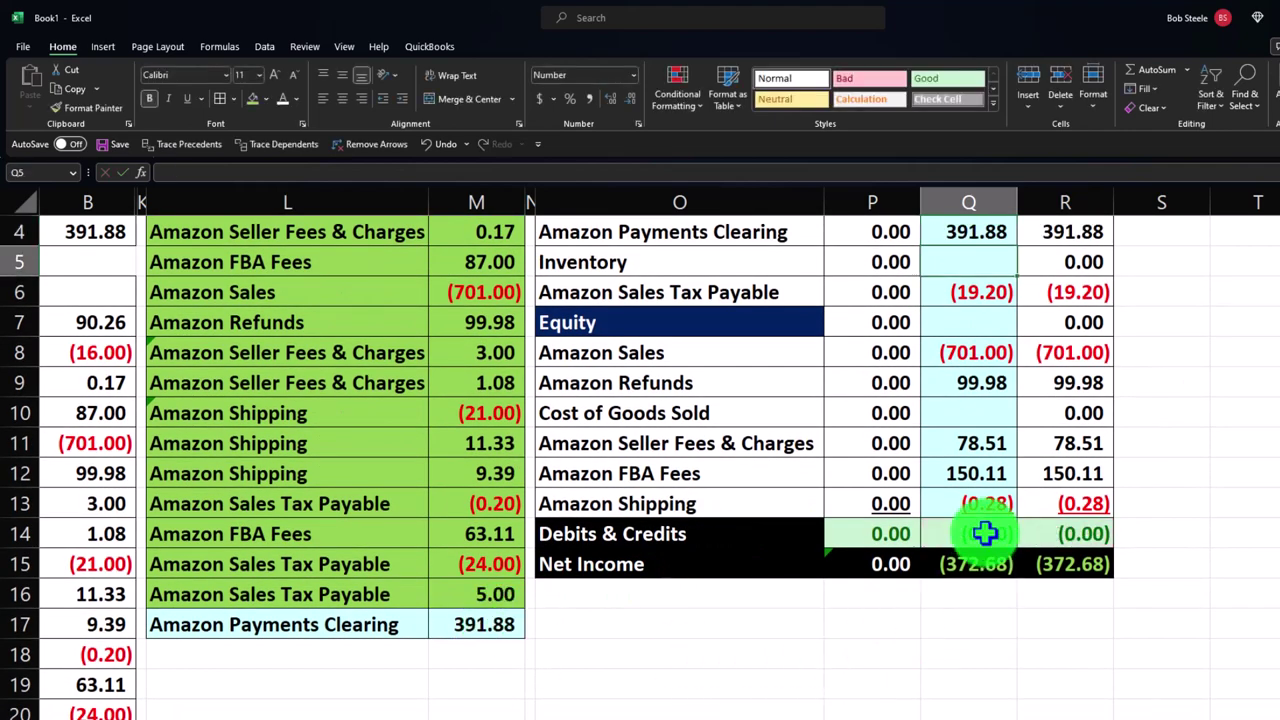
Step: Check the Journal Entries column's Debits & Credits formula in Q14 and the bank deposit in B4
scroll(997, 634, up, 1)
double_click(998, 634)
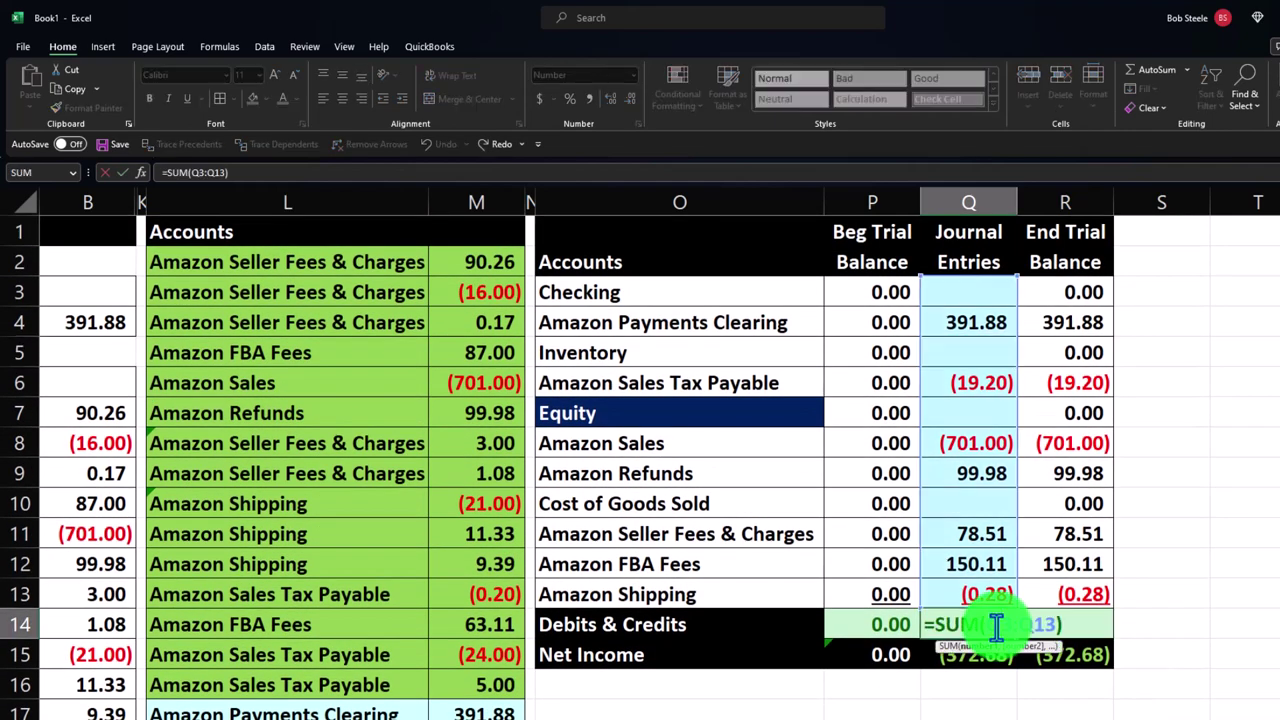
key(Escape)
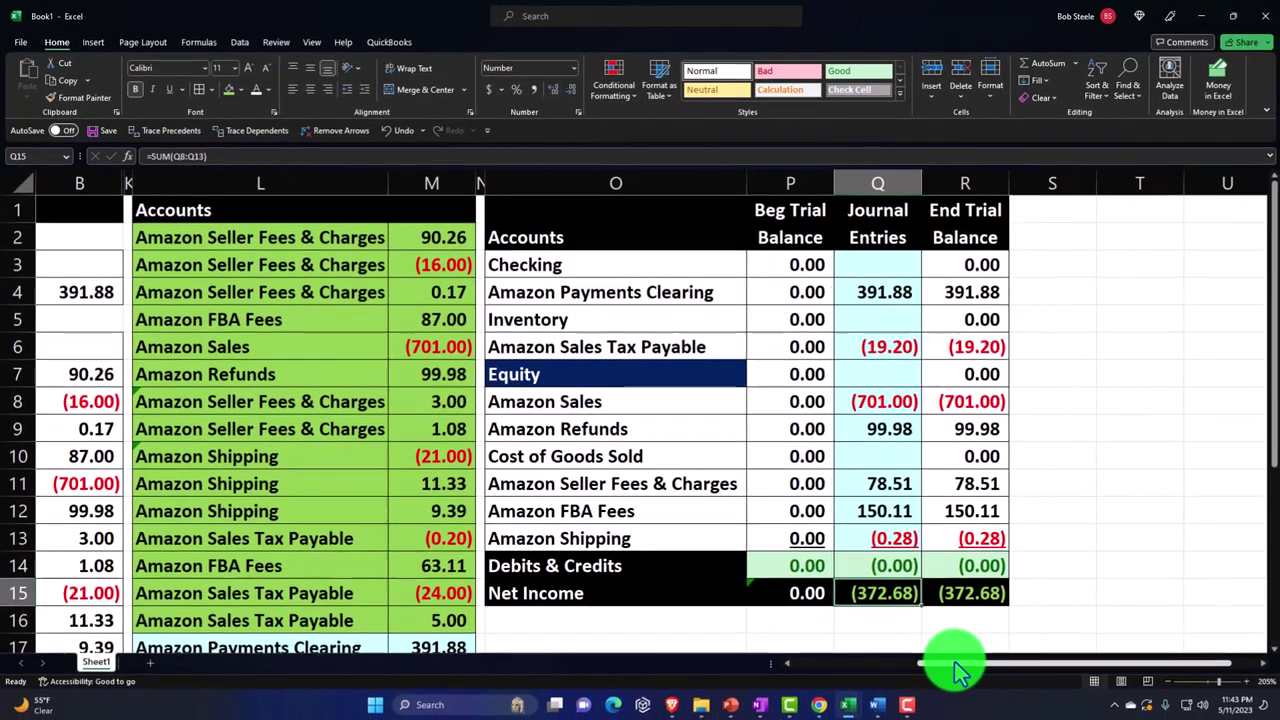
drag(955, 668, 829, 686)
click(502, 298)
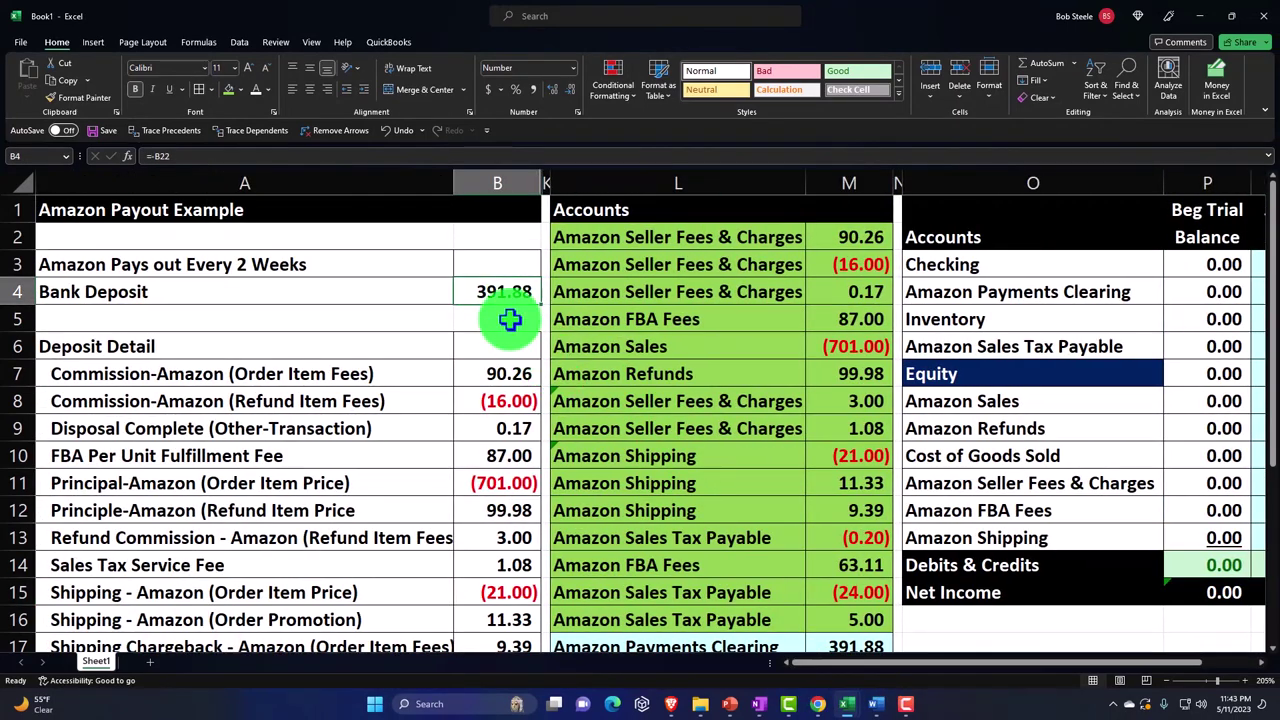
Step: Review the End Trial Balance amounts for sales tax payable, the income and expense accounts, and Amazon Payments Clearing
drag(1006, 669, 1137, 671)
click(1148, 345)
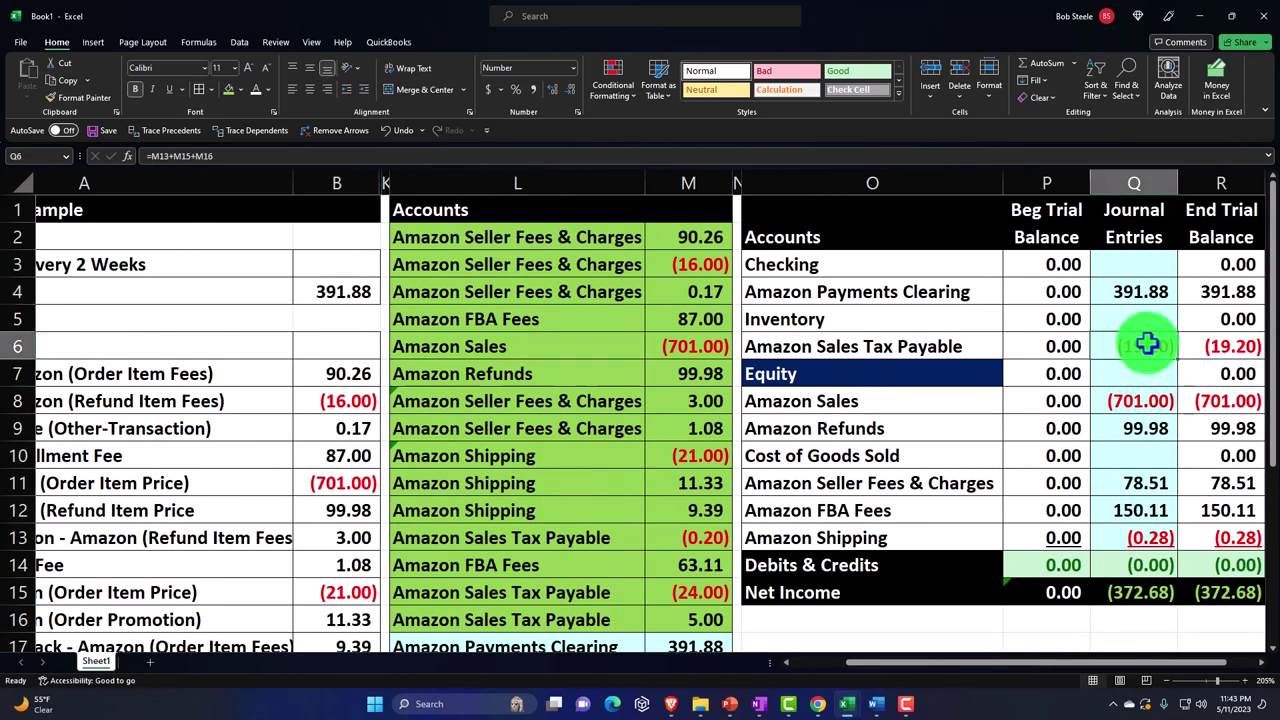
key(Right)
key(Right)
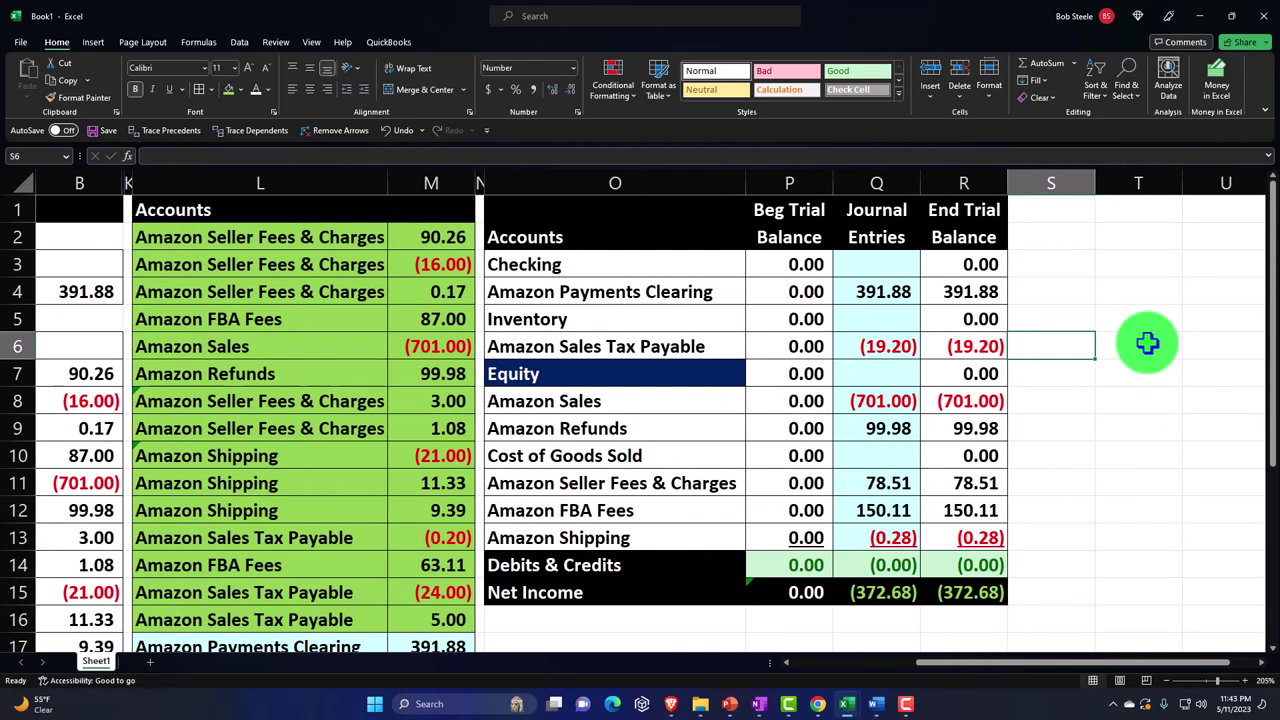
click(968, 402)
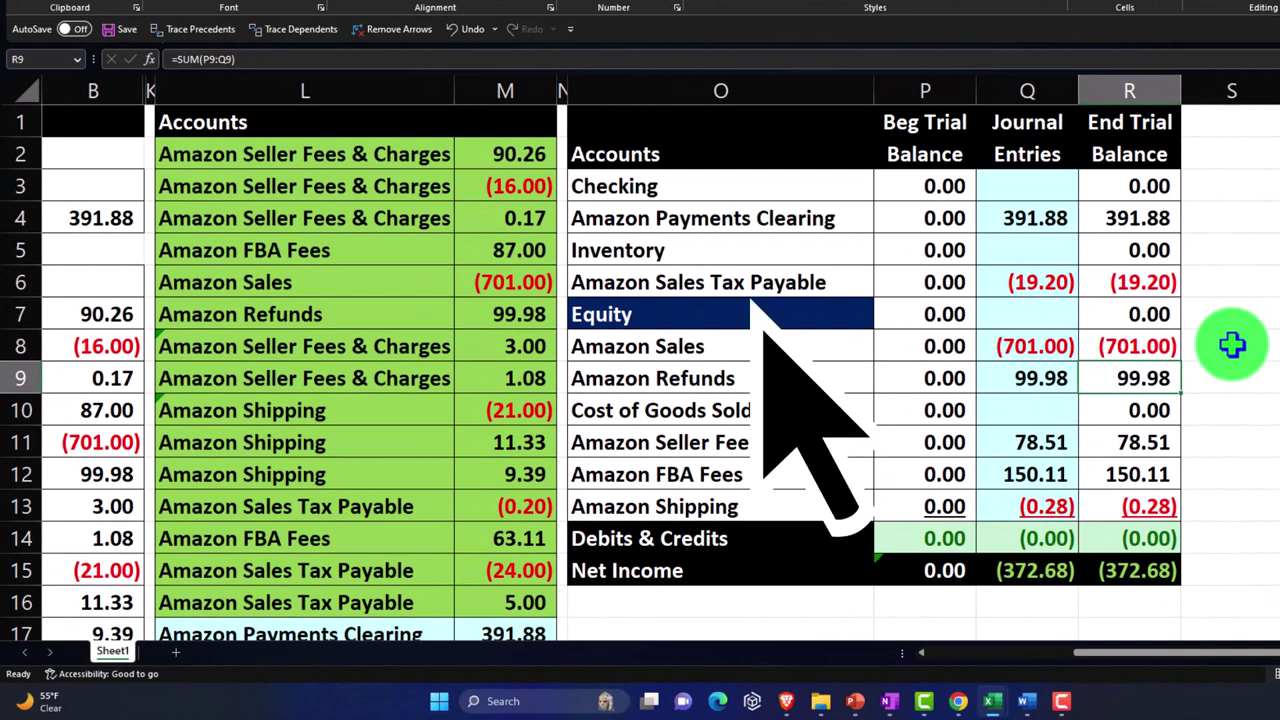
key(Down)
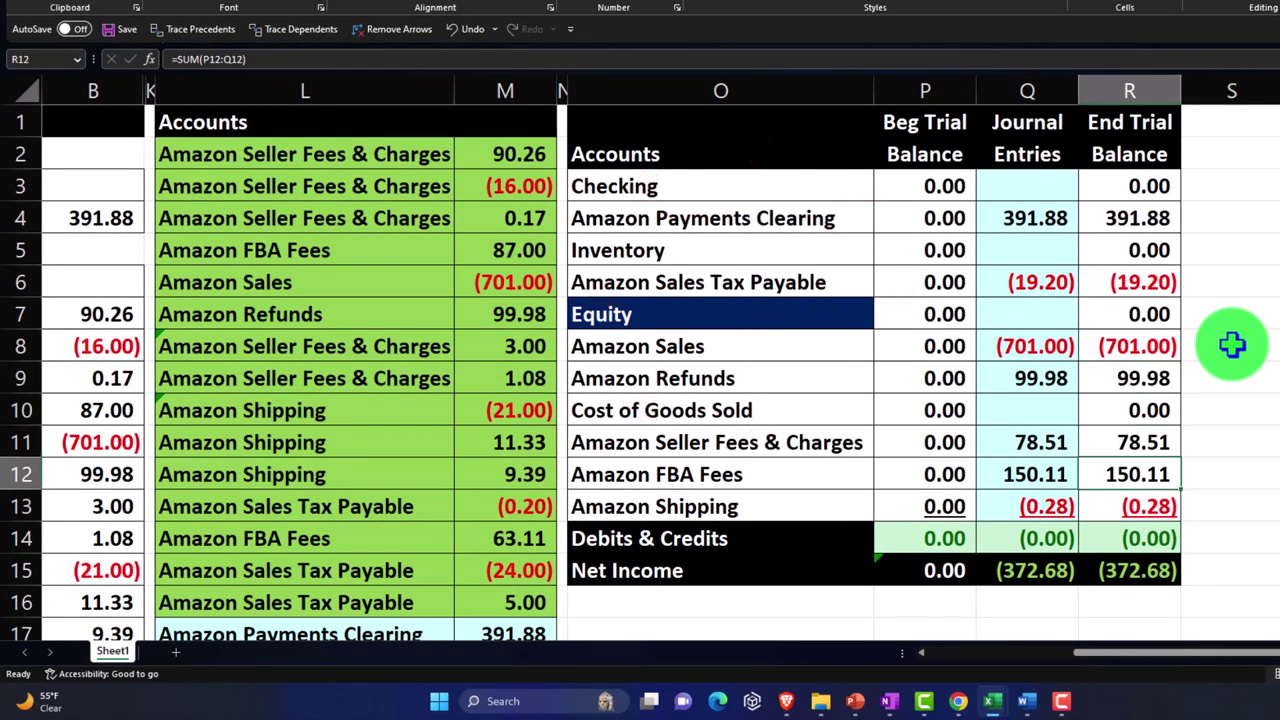
key(Down)
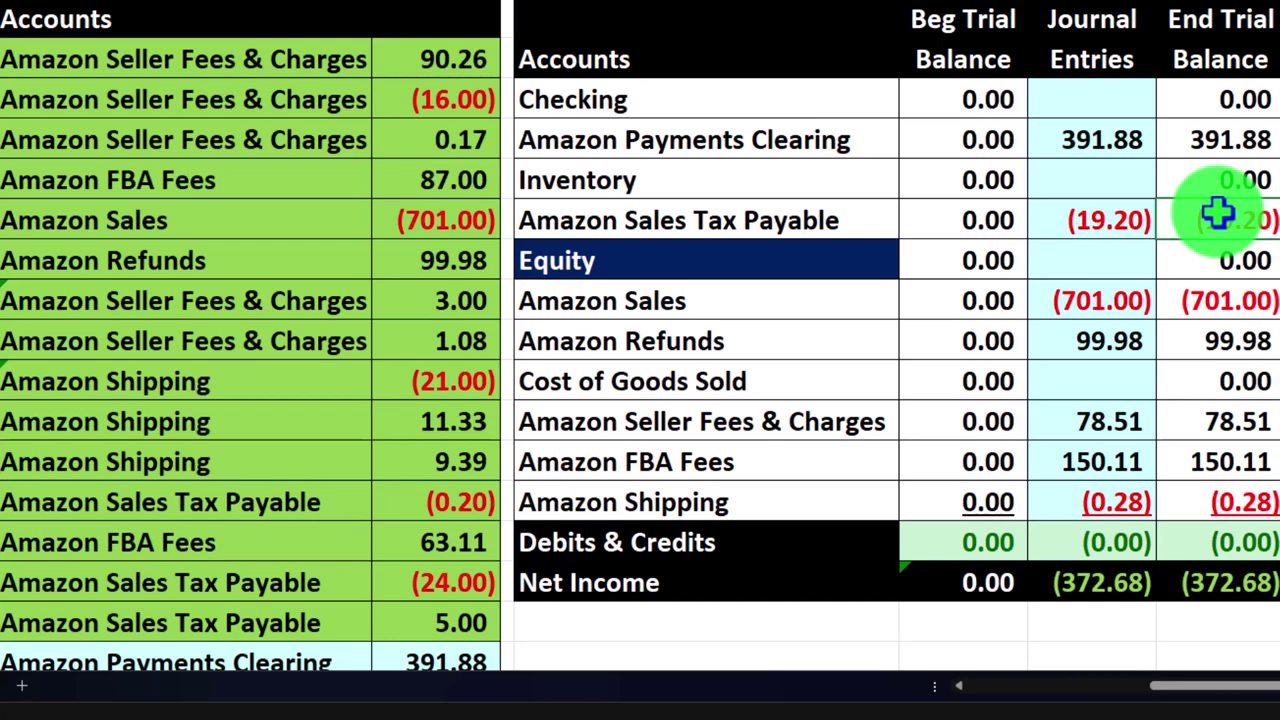
click(1218, 148)
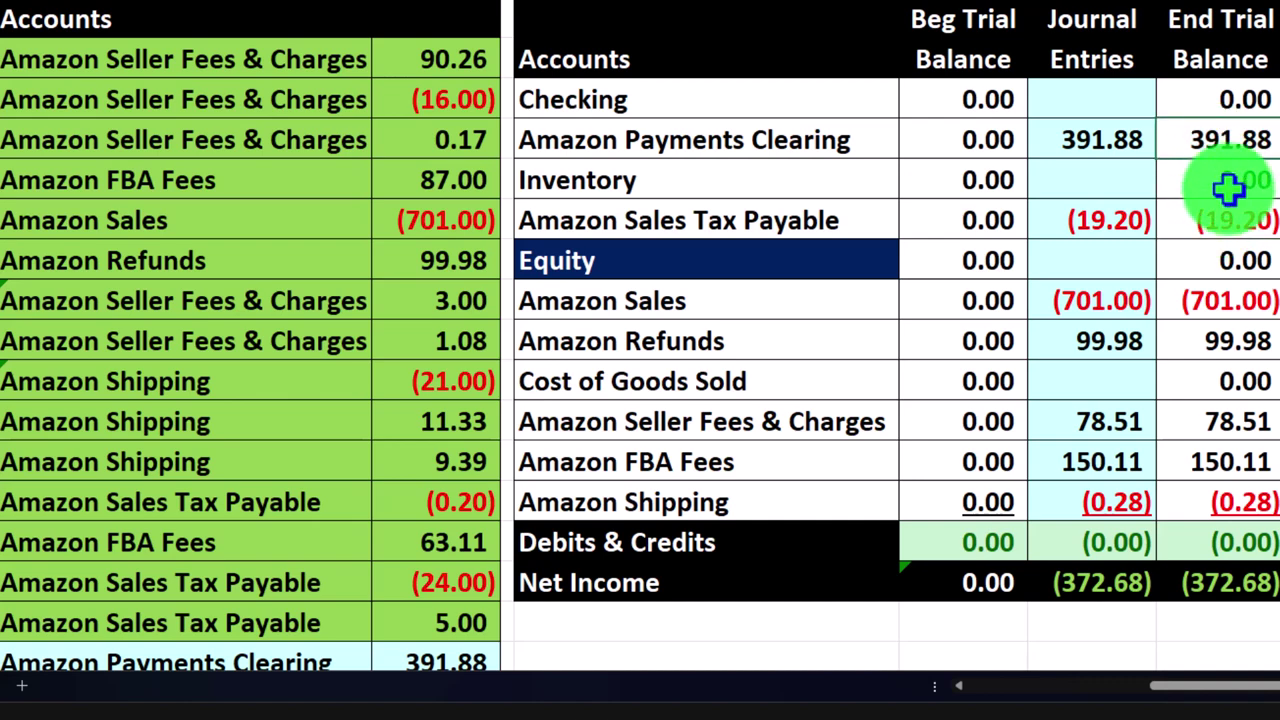
Step: Shade L18:M20 below the Amazon payout journal entry with the light blue fill
scroll(960, 385, down, 1)
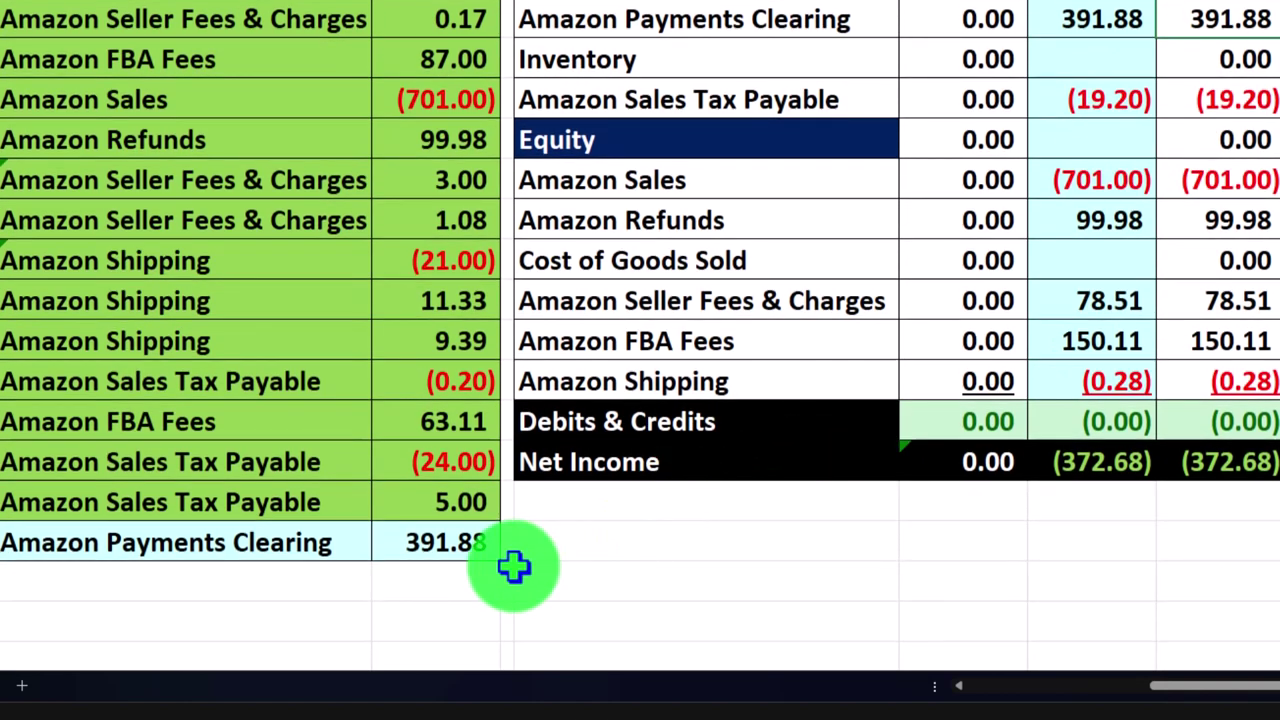
scroll(513, 566, up, 1)
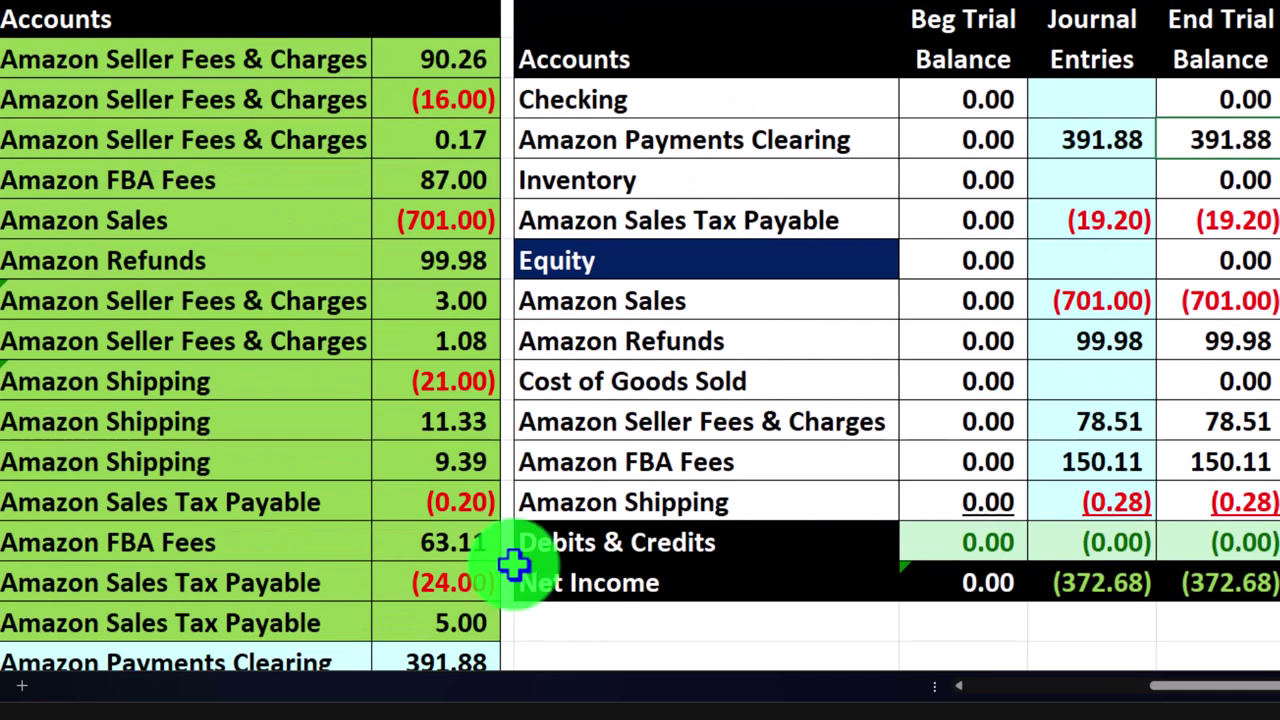
click(1059, 107)
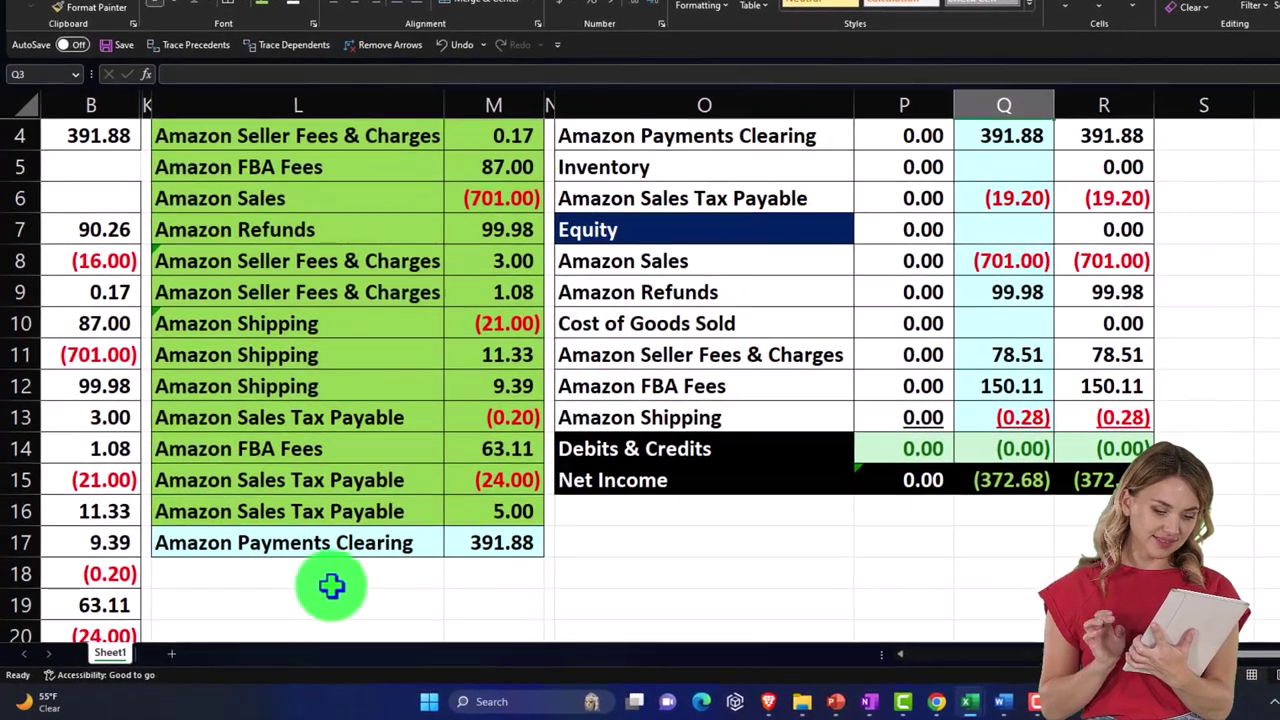
mouse_move(330, 587)
mouse_down()
mouse_move(393, 592)
mouse_move(472, 627)
mouse_up()
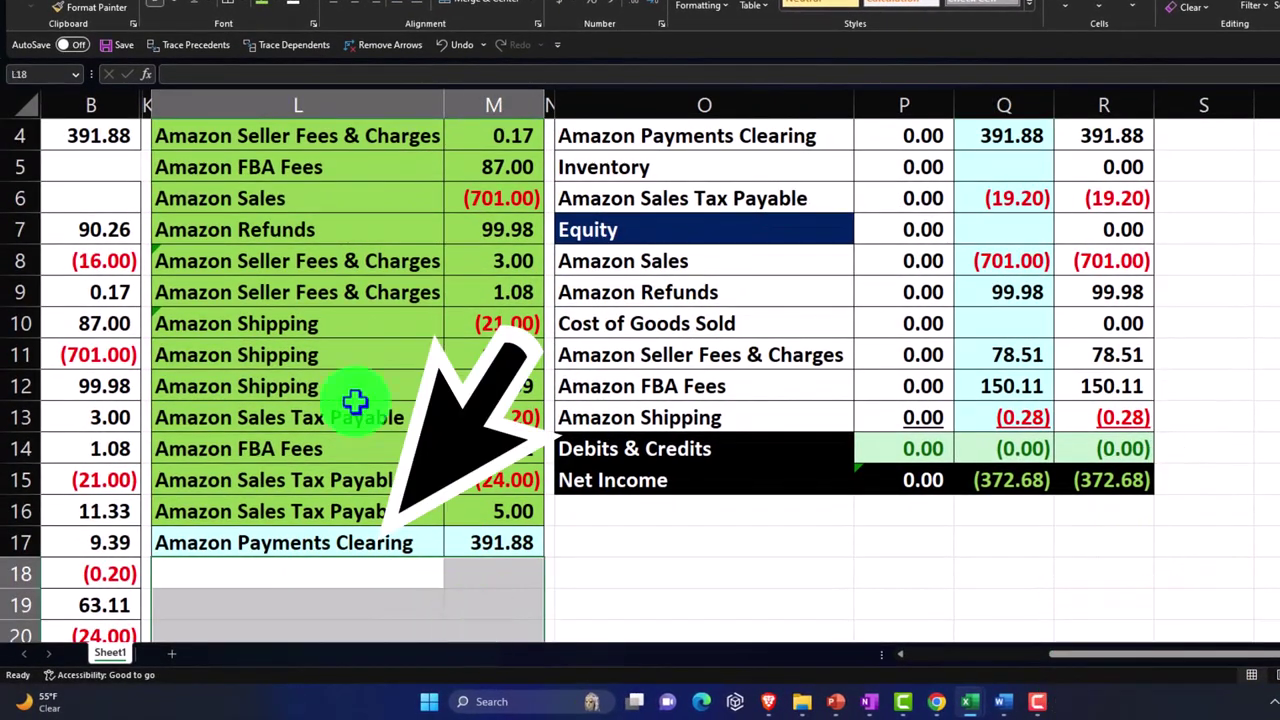
click(282, 14)
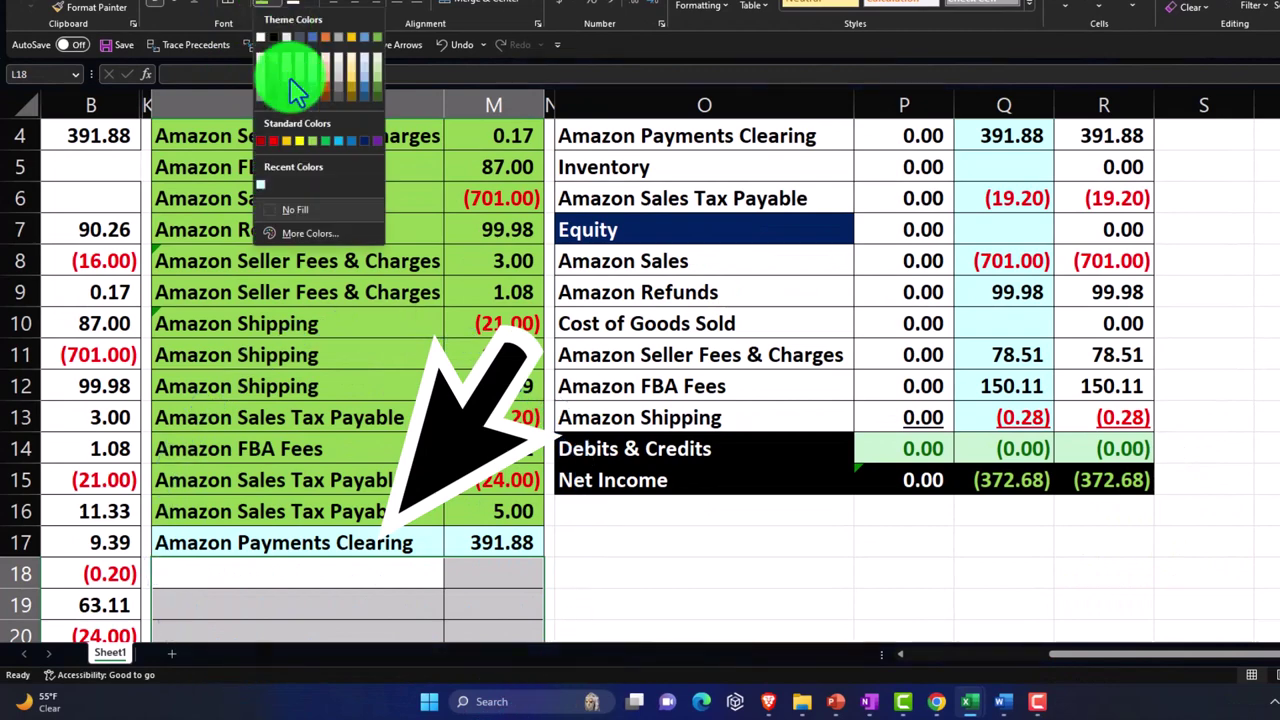
click(263, 177)
Step: Link L19 to the Checking account name in O3 and L20 to the Amazon Payments Clearing name in O4
click(303, 598)
text(+)
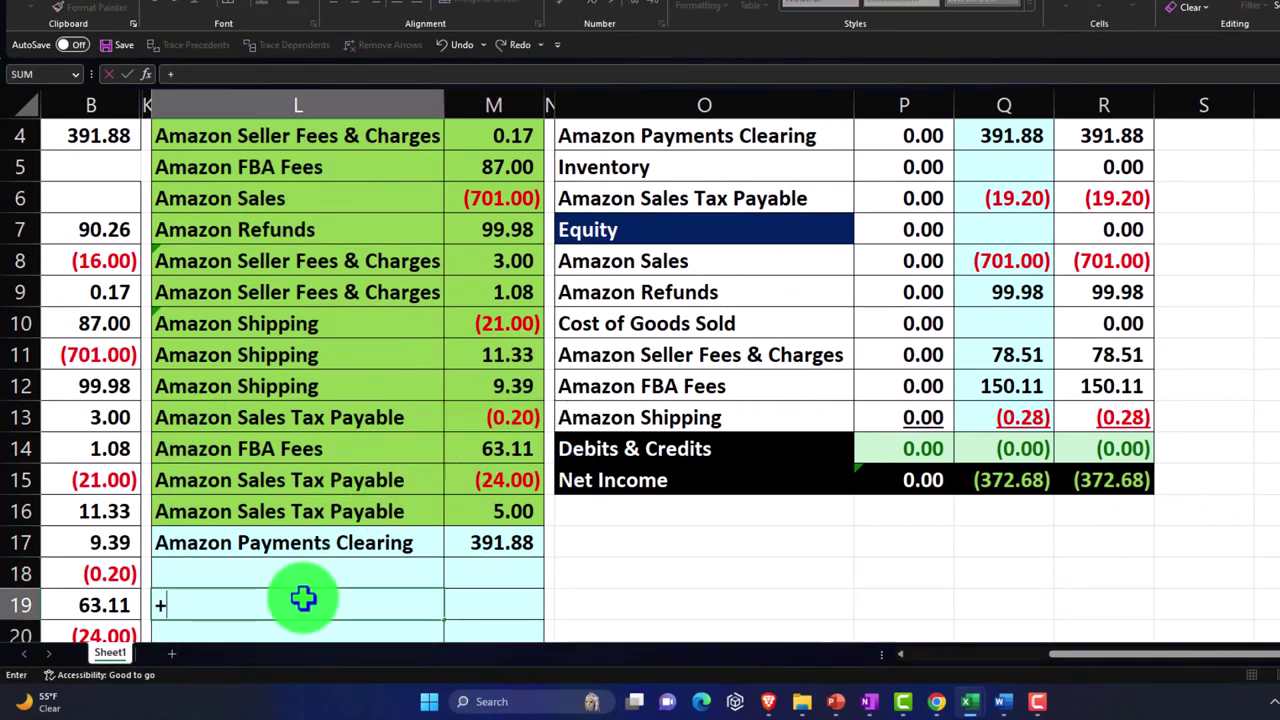
scroll(380, 583, up, 1)
click(642, 198)
key(Return)
text(+)
scroll(700, 240, up, 1)
click(691, 196)
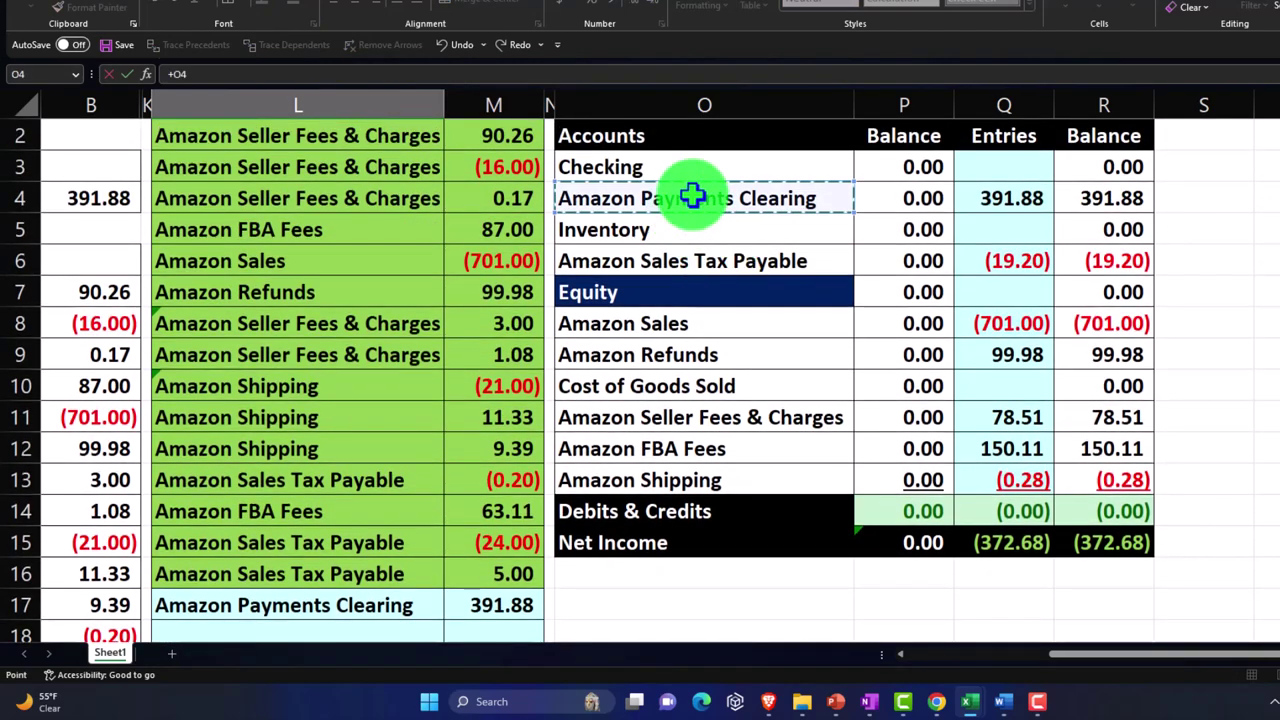
key(Return)
Step: Link Checking's amount in M19 to M17 and set Amazon Payments Clearing in M20 to the negative of M19
key(Right)
key(Up)
key(Up)
text(+)
key(Up)
key(Up)
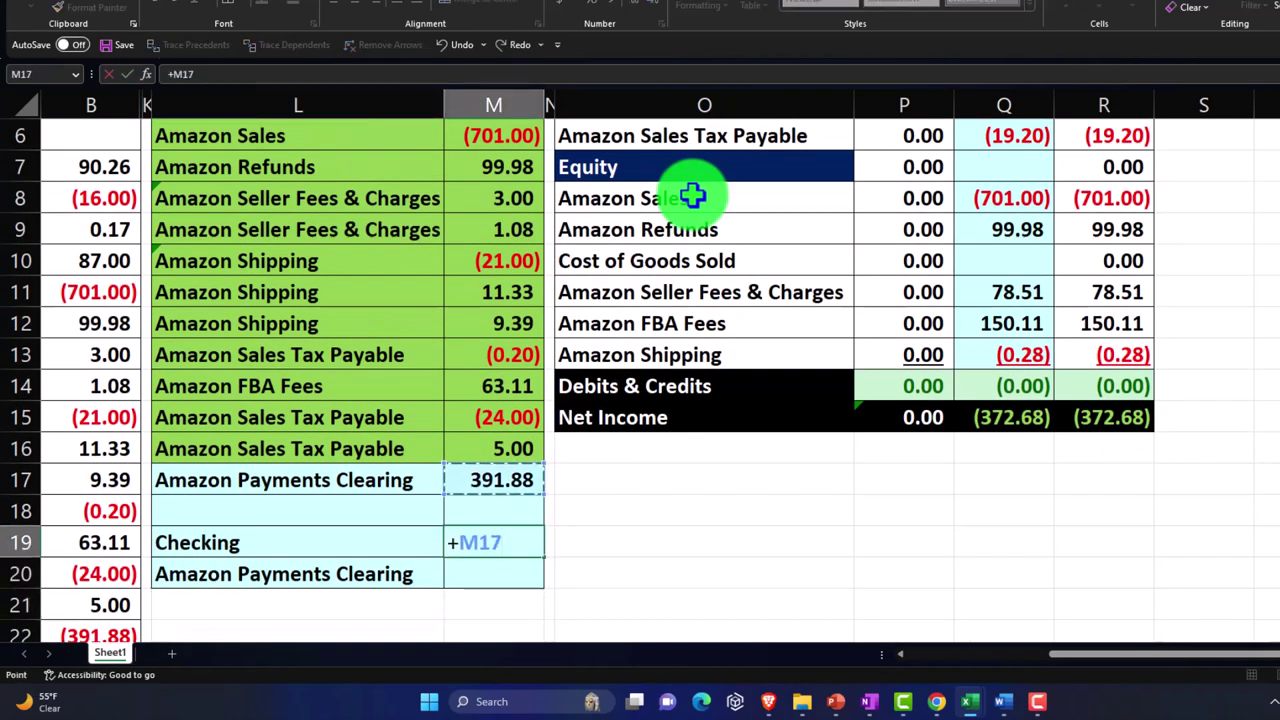
key(Return)
text(-)
key(Up)
key(Return)
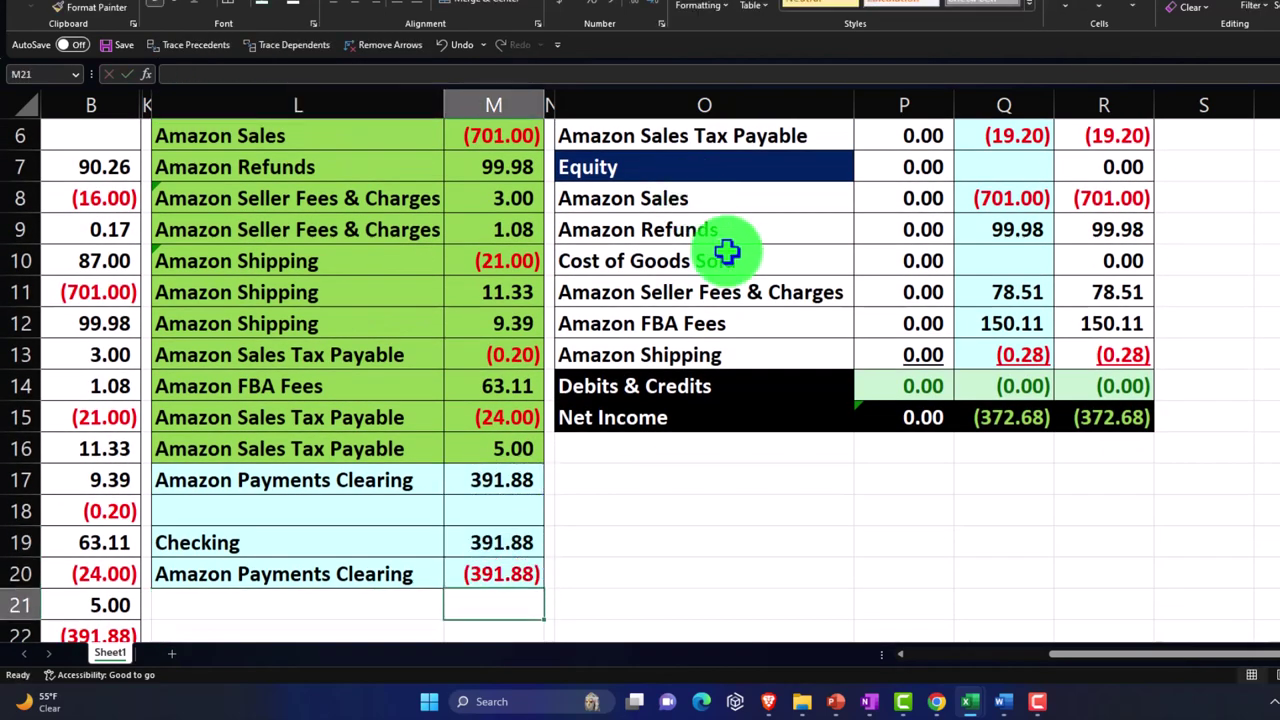
Step: Link the Checking account's journal entry in Q3 to the deposit amount in M19
scroll(925, 390, up, 2)
text(+)
click(968, 240)
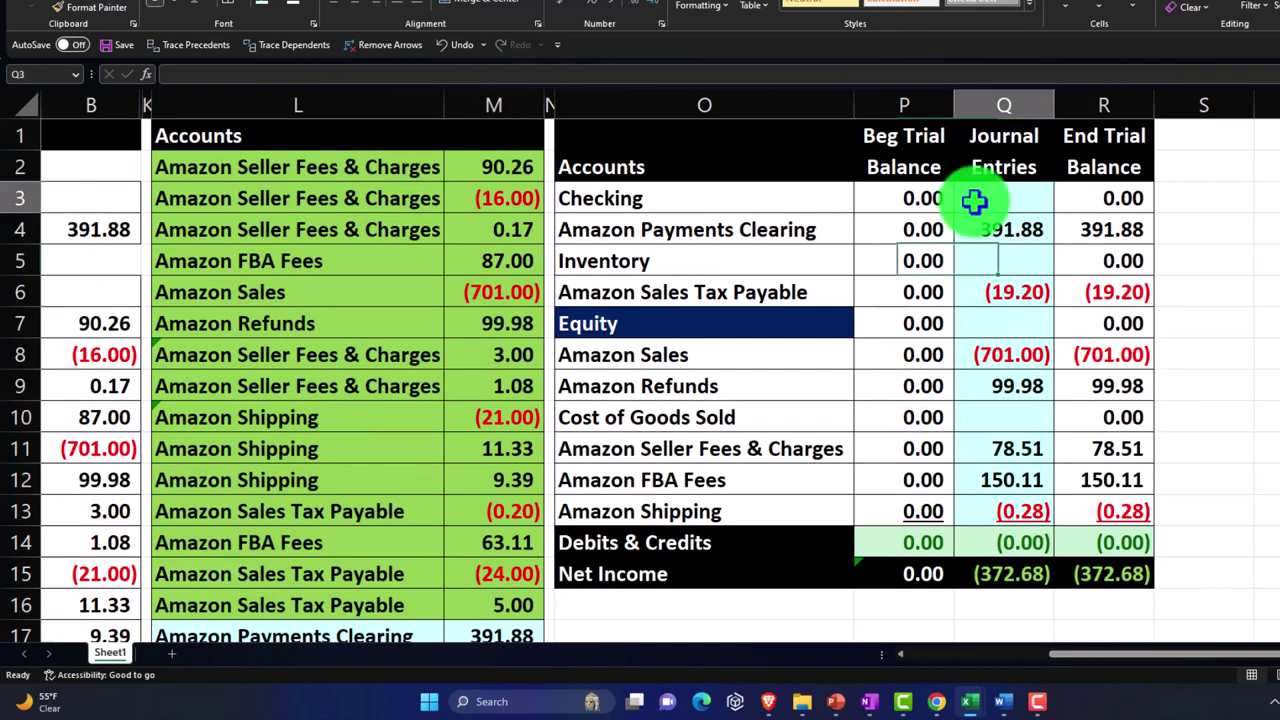
key(Down)
key(Down)
key(Down)
key(Down)
key(Down)
key(Down)
key(Down)
key(Down)
key(Down)
key(Down)
key(Down)
key(Down)
key(Left)
key(Left)
key(Left)
key(Left)
key(Down)
key(Down)
key(Down)
key(Down)
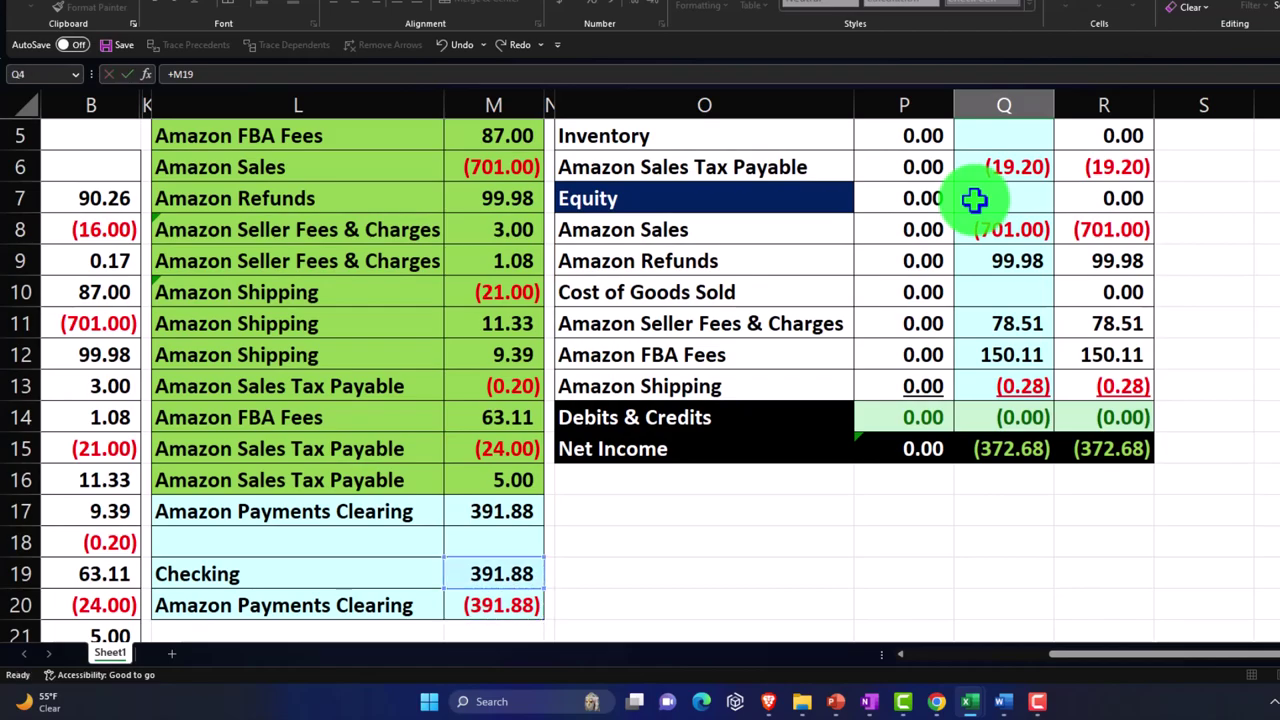
key(Return)
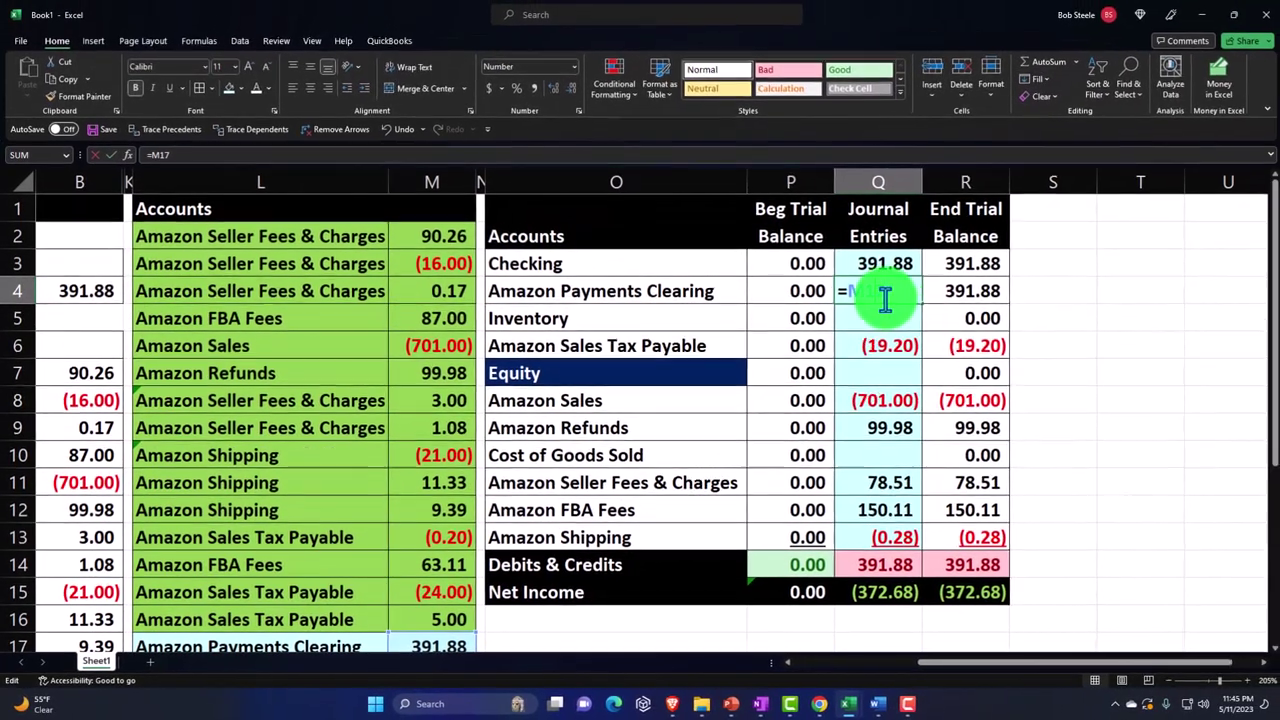
Step: Add M20 to the Amazon Payments Clearing journal entry formula in Q4
double_click(918, 283)
text(+)
scroll(894, 291, down, 2)
click(452, 570)
key(Return)
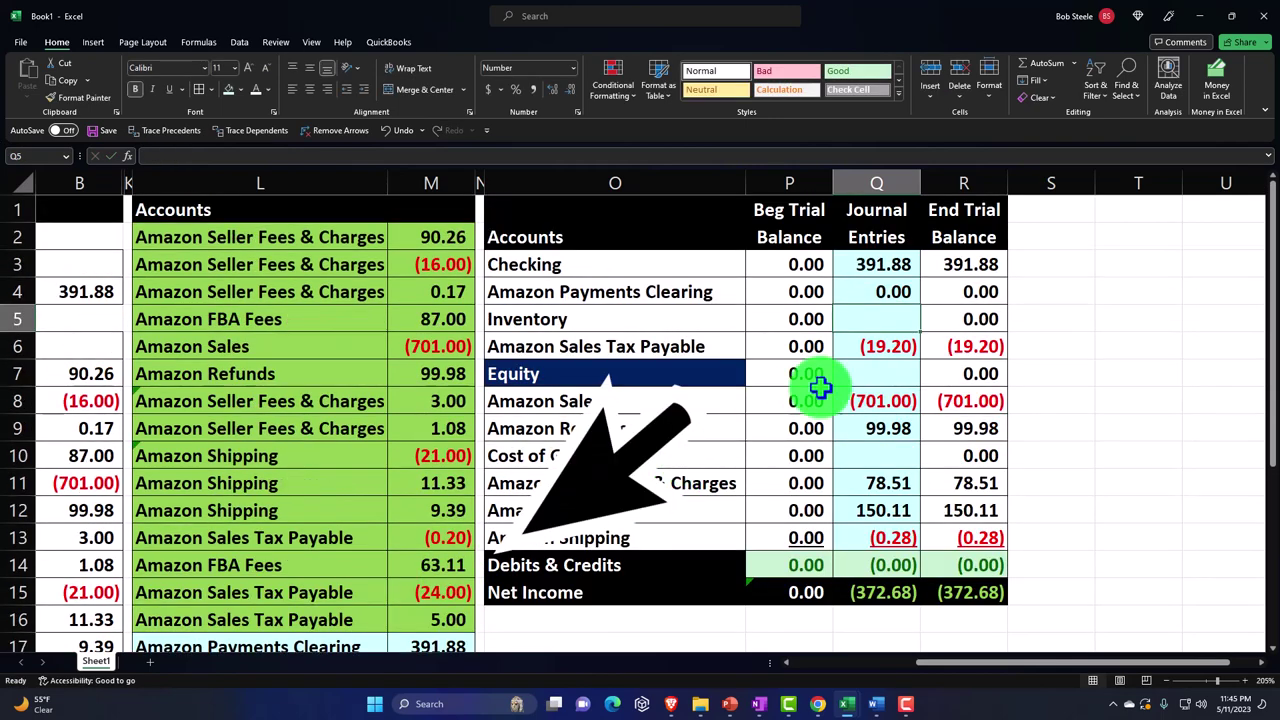
Step: Review the ending balances of Amazon Payments Clearing and Checking and the income and expense accounts in O8:O13
click(997, 292)
key(Up)
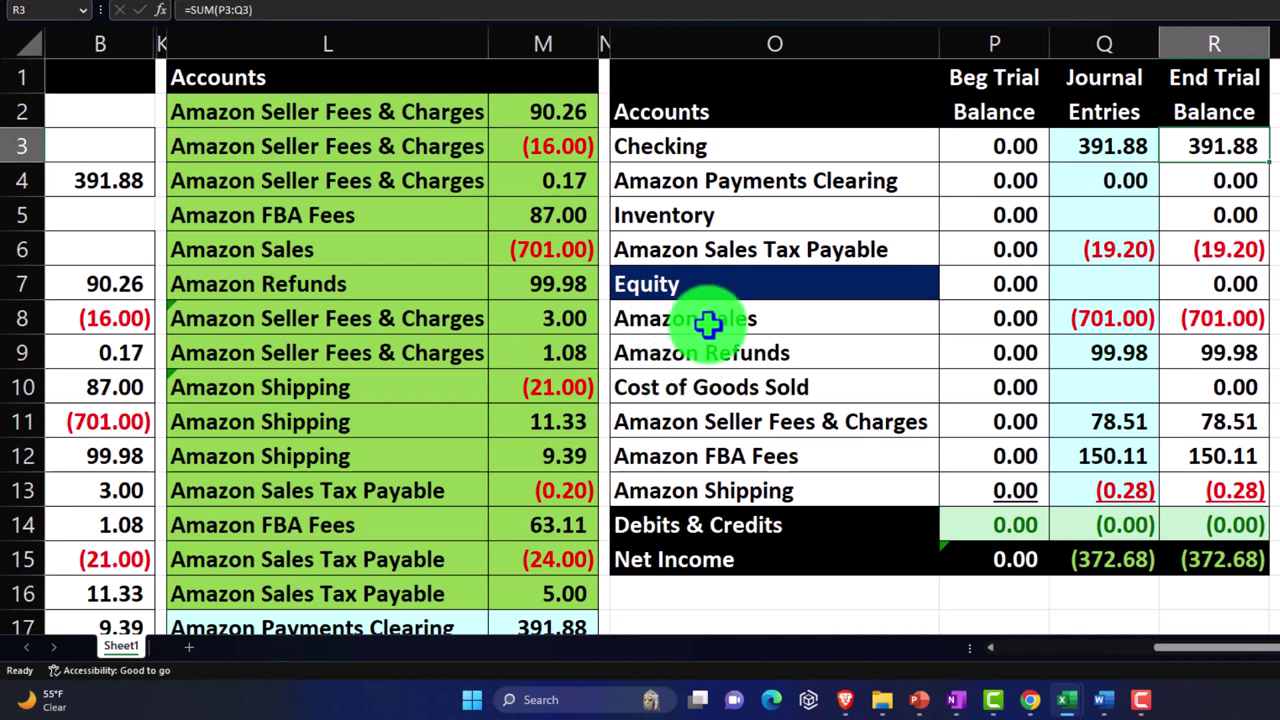
drag(706, 329, 716, 481)
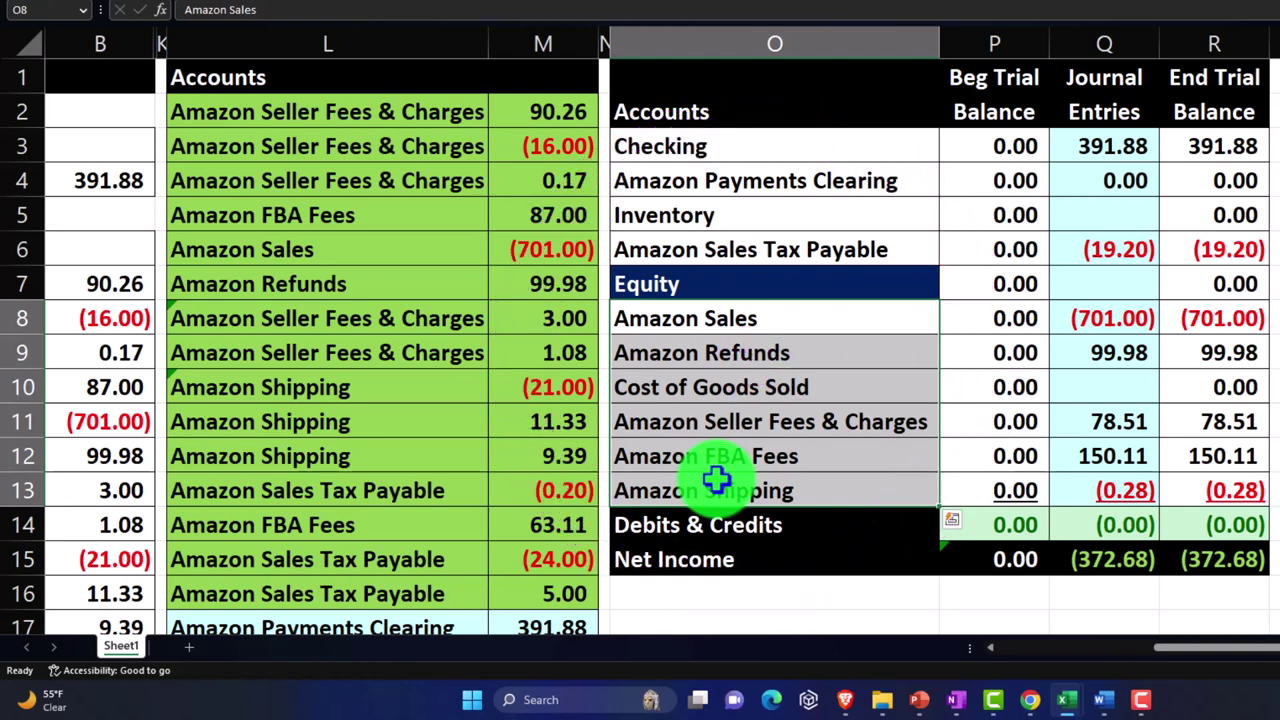
click(885, 187)
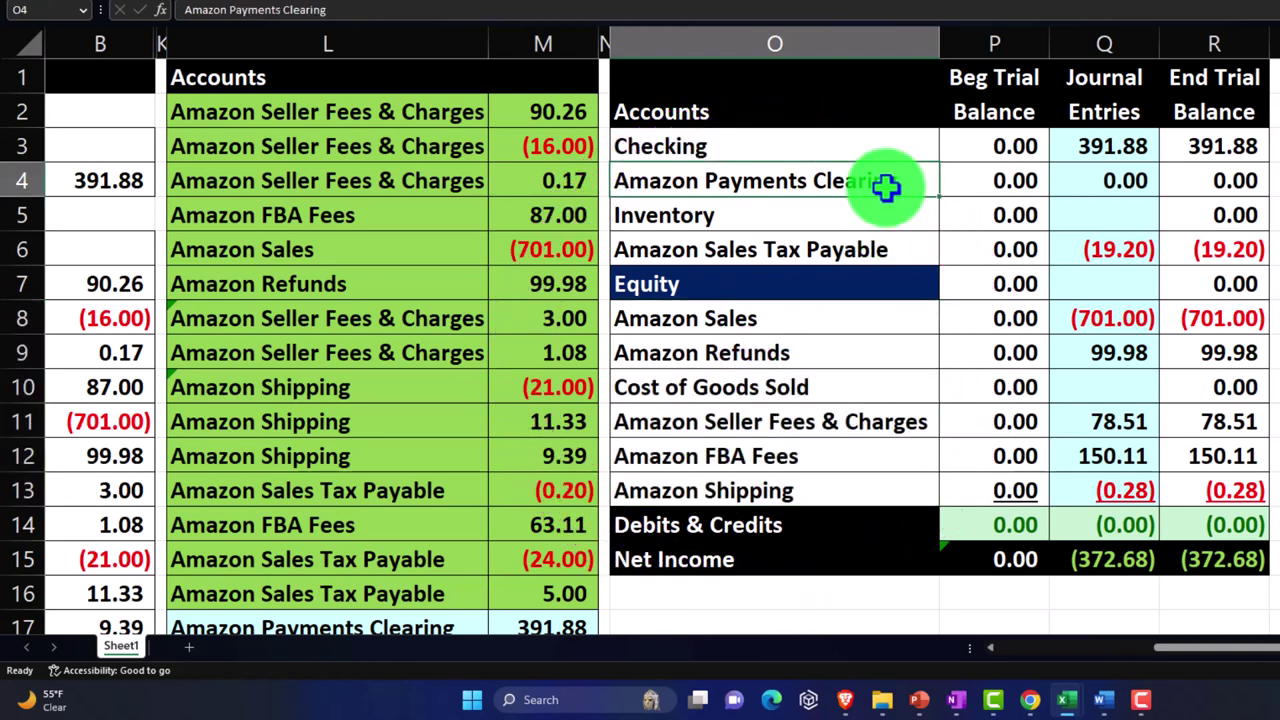